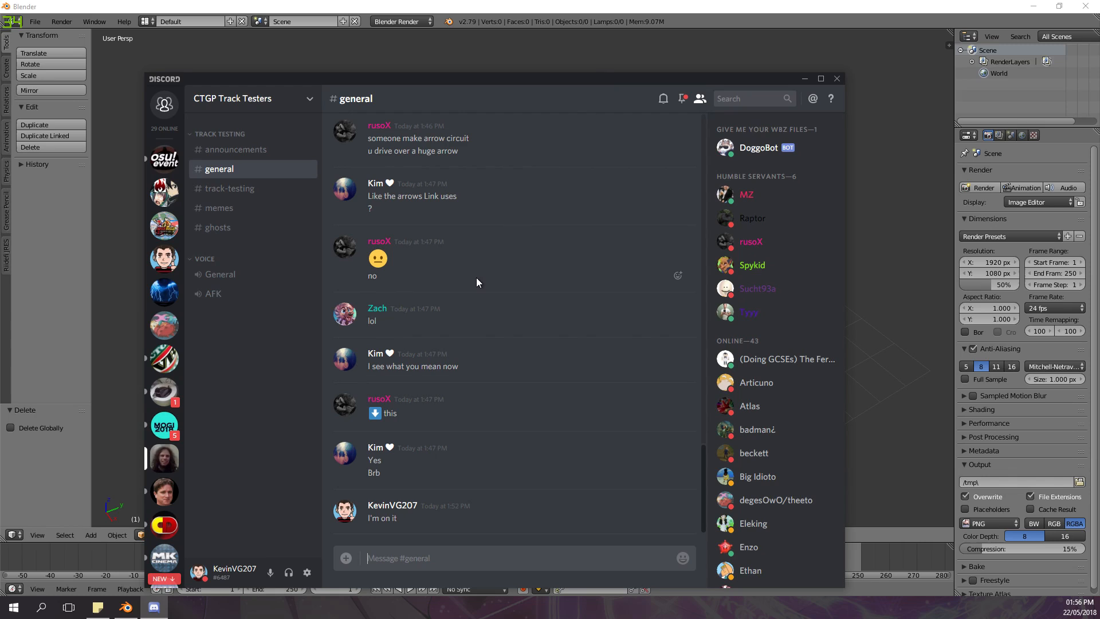
# - Read the Discord general channel messages asking for an arrow circuit driven over a huge arrow
pyautogui.moveTo(505, 80); pyautogui.dragTo(499, 43)
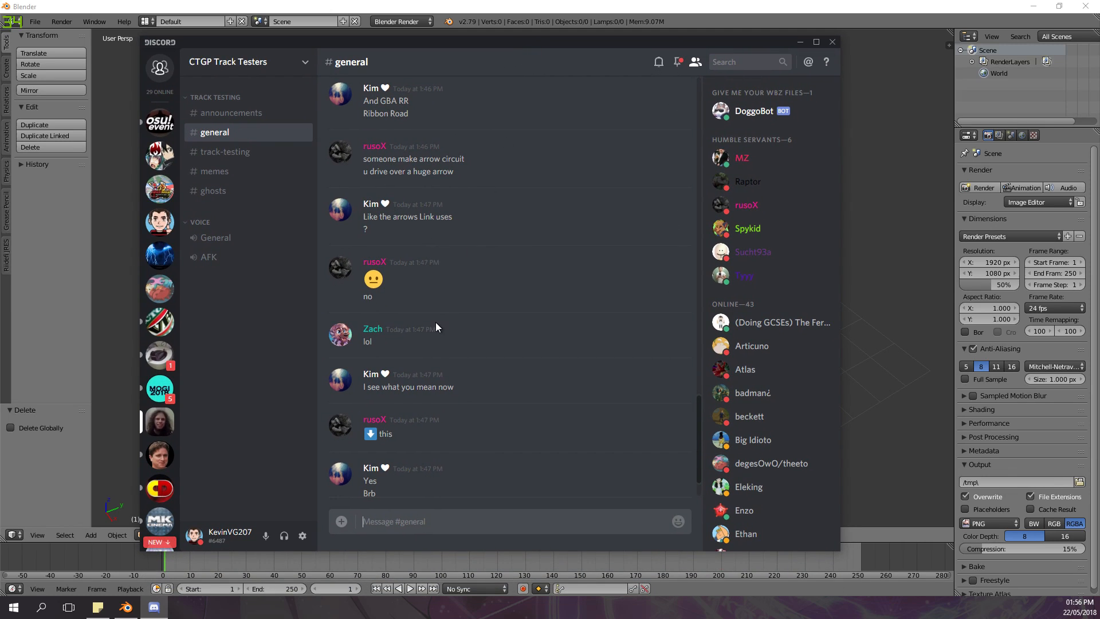
pyautogui.scroll(3, 463, 285)
pyautogui.scroll(2, 462, 280)
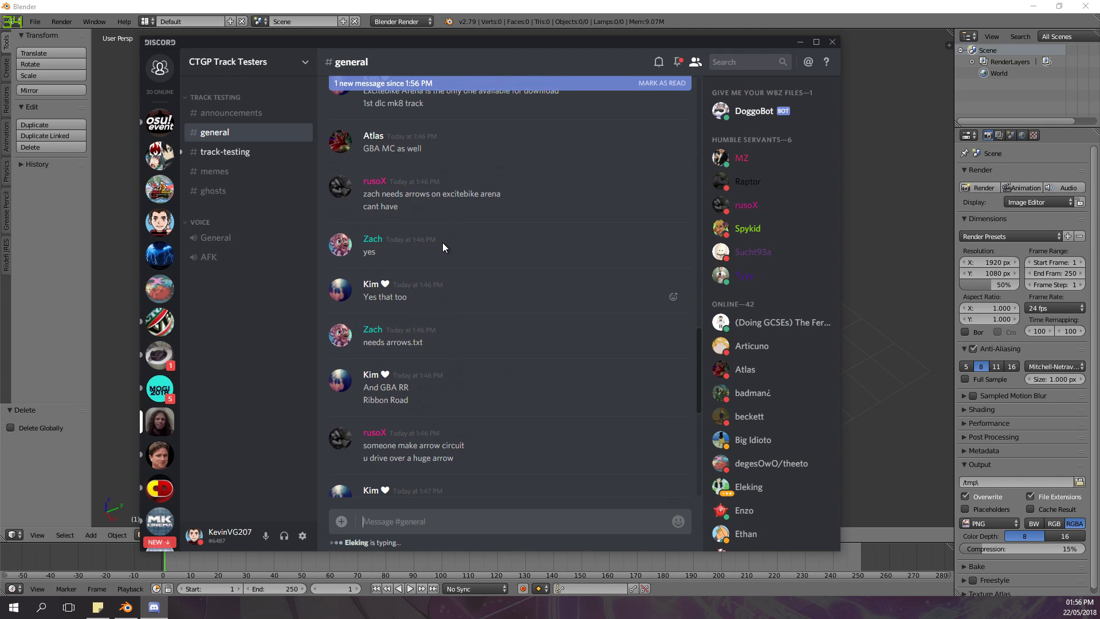
pyautogui.scroll(2, 473, 177)
pyautogui.scroll(-3, 463, 191)
pyautogui.scroll(2, 447, 194)
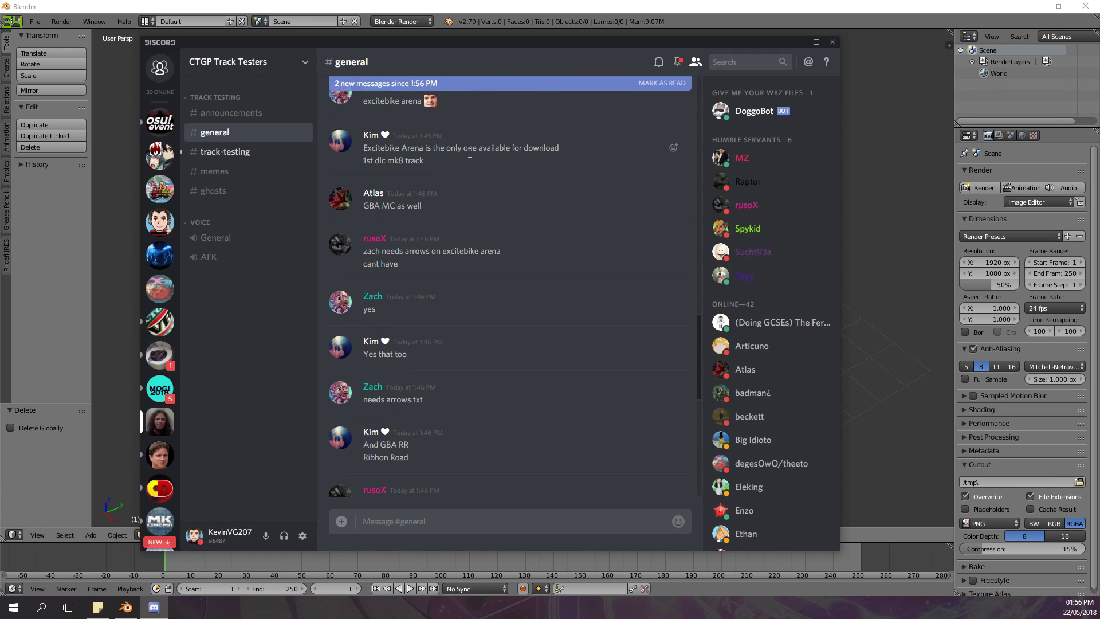
pyautogui.scroll(-1, 424, 223)
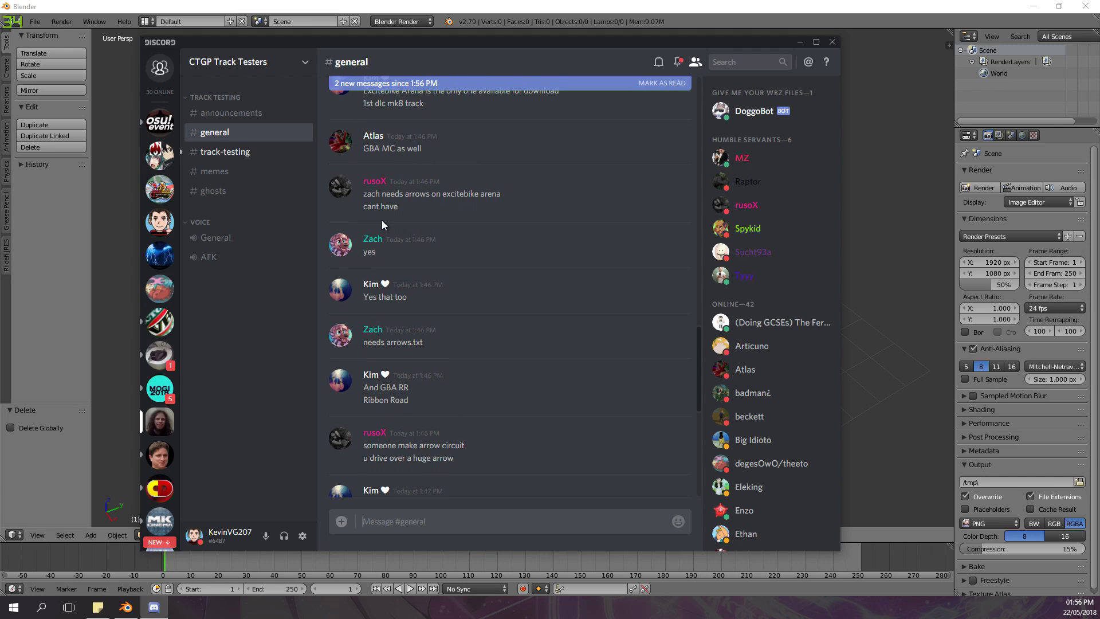
pyautogui.scroll(-3, 407, 218)
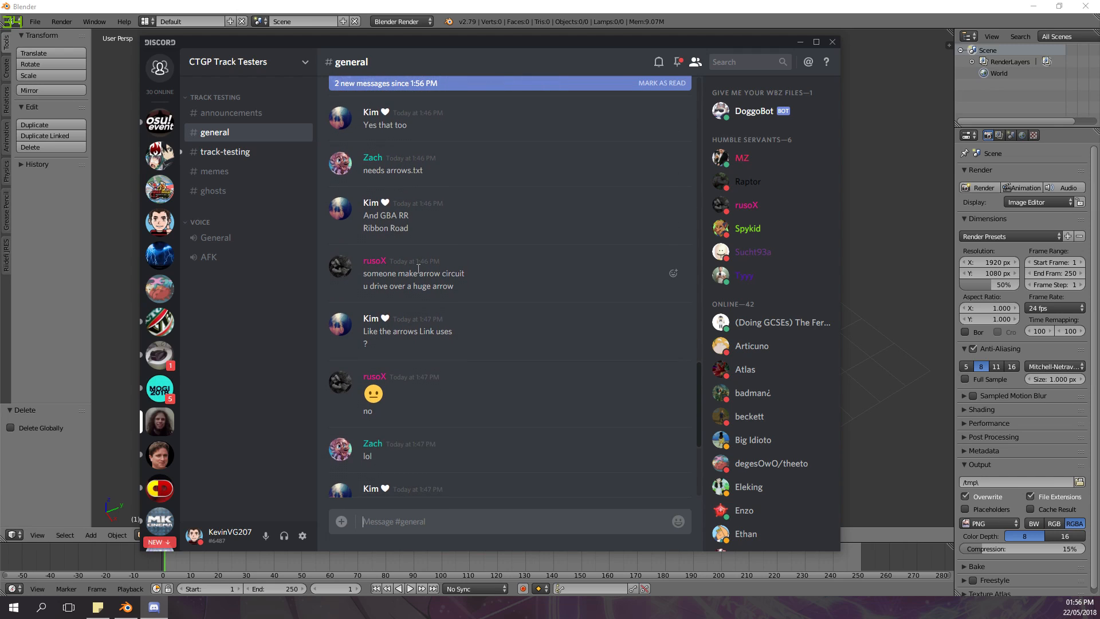
pyautogui.moveTo(385, 278); pyautogui.dragTo(467, 287)
pyautogui.click(467, 284)
pyautogui.scroll(-4, 465, 281)
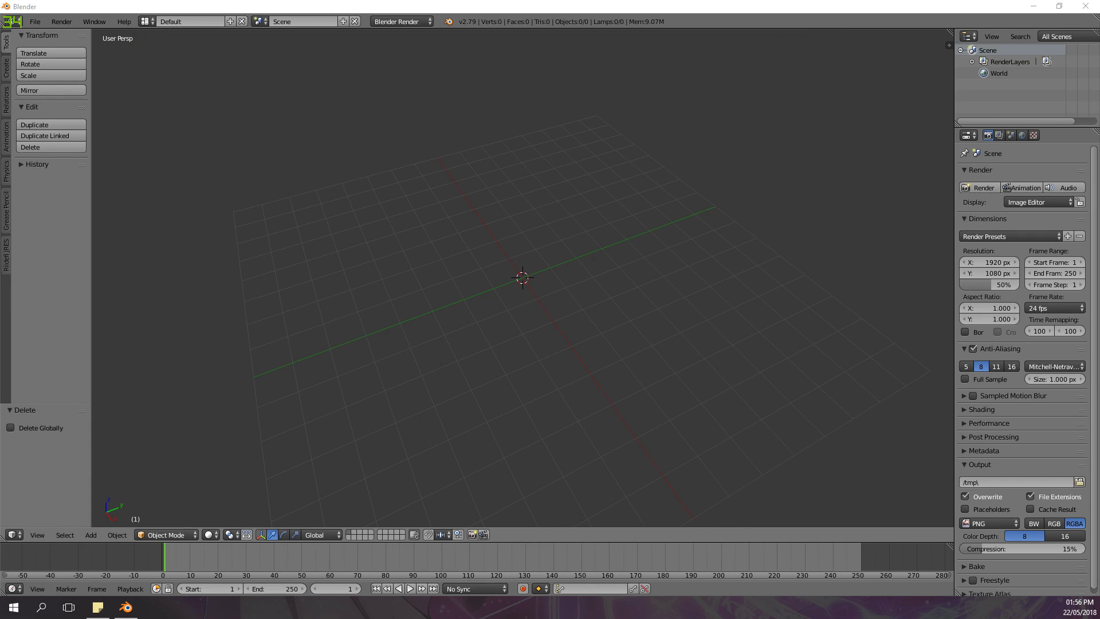
# - Set up a top orthographic view and add a plane mesh at the origin
pyautogui.moveTo(508, 215); pyautogui.dragTo(475, 208, button='middle')
pyautogui.press('KP_7')
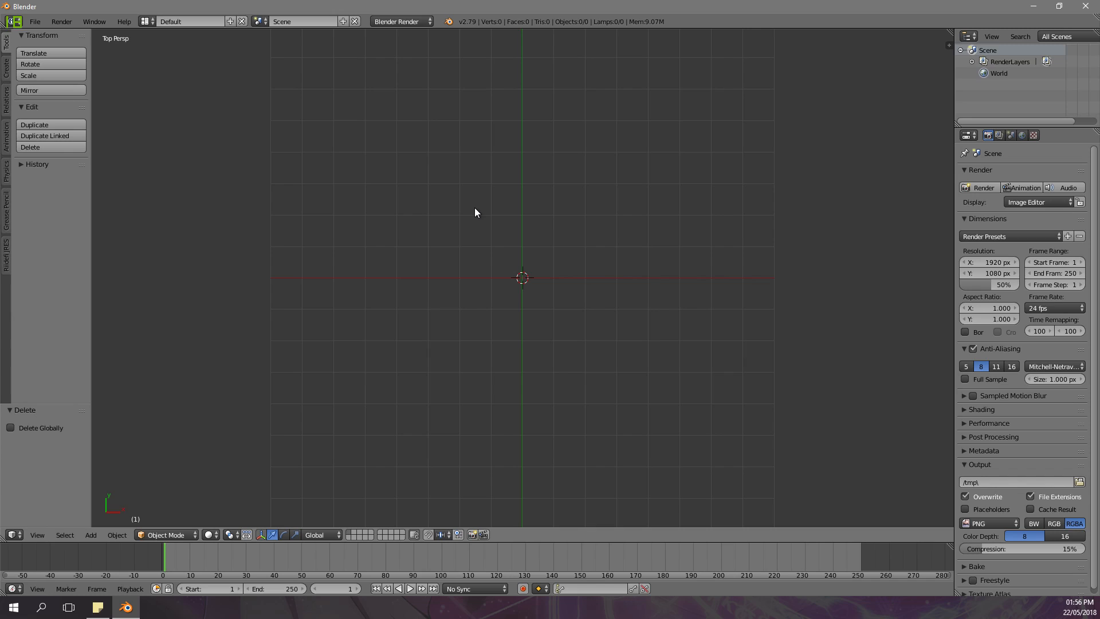
pyautogui.press('KP_5')
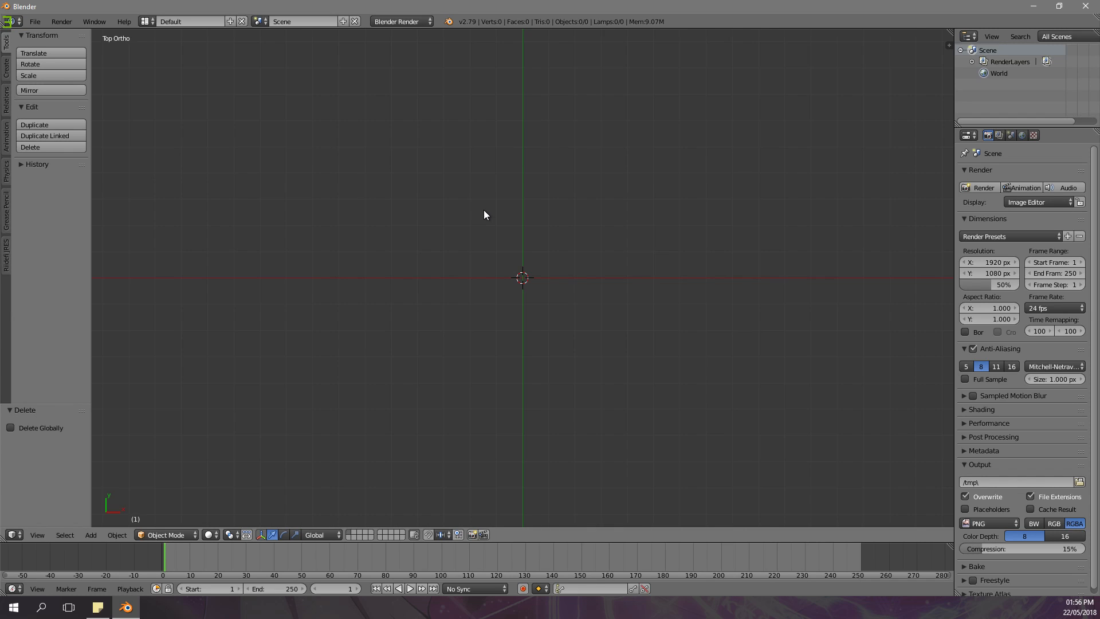
pyautogui.hotkey('shift', 'a')
pyautogui.moveTo(555, 214)
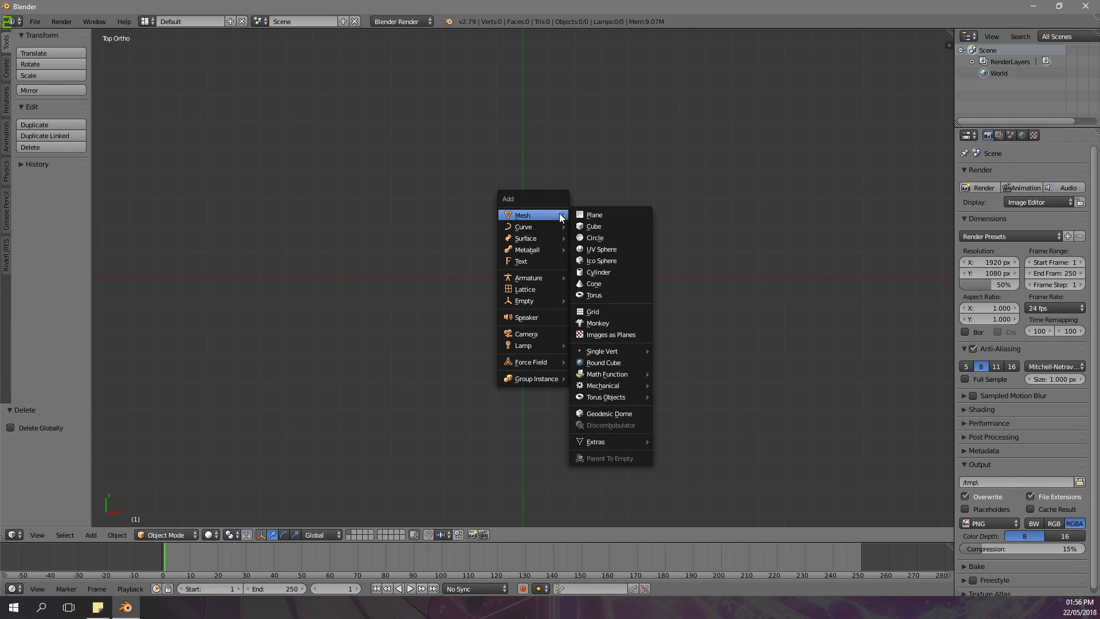
pyautogui.click(596, 215)
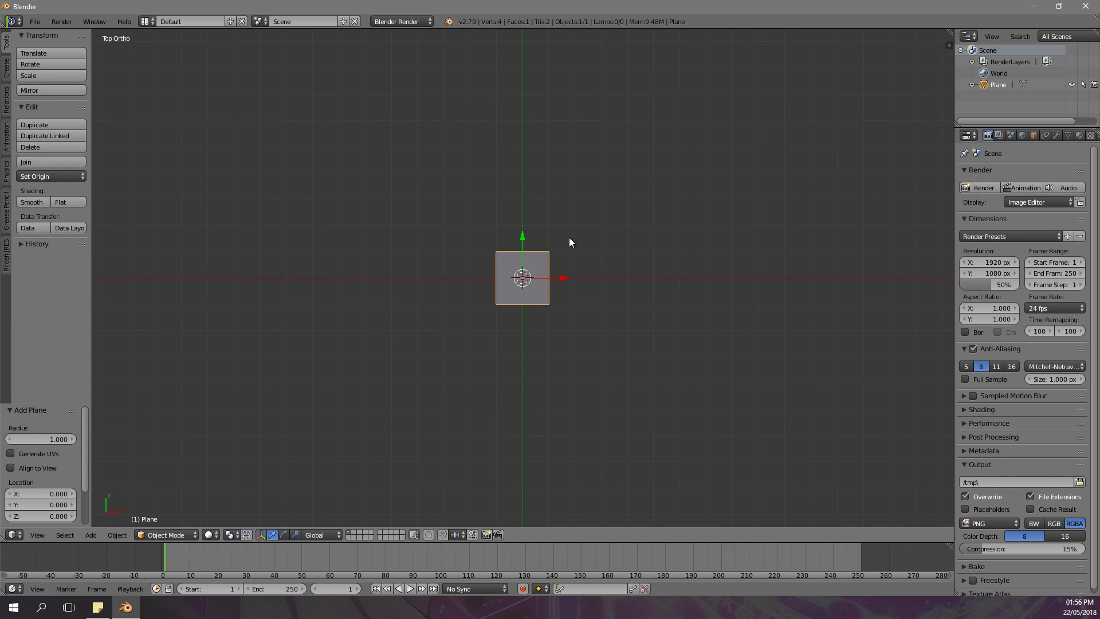
# - In Edit Mode, move the whole plane mesh along X in two moves of -1 unit each
pyautogui.press('Tab')
pyautogui.scroll(7, 558, 274)
pyautogui.scroll(-6, 560, 263)
pyautogui.scroll(4, 559, 264)
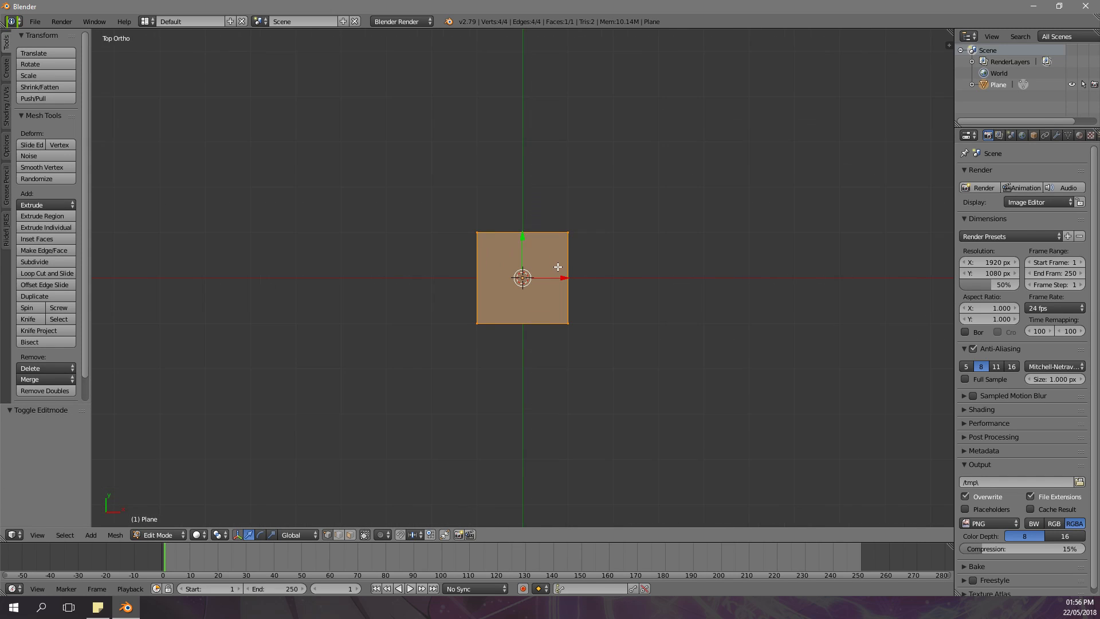
pyautogui.scroll(-2, 558, 267)
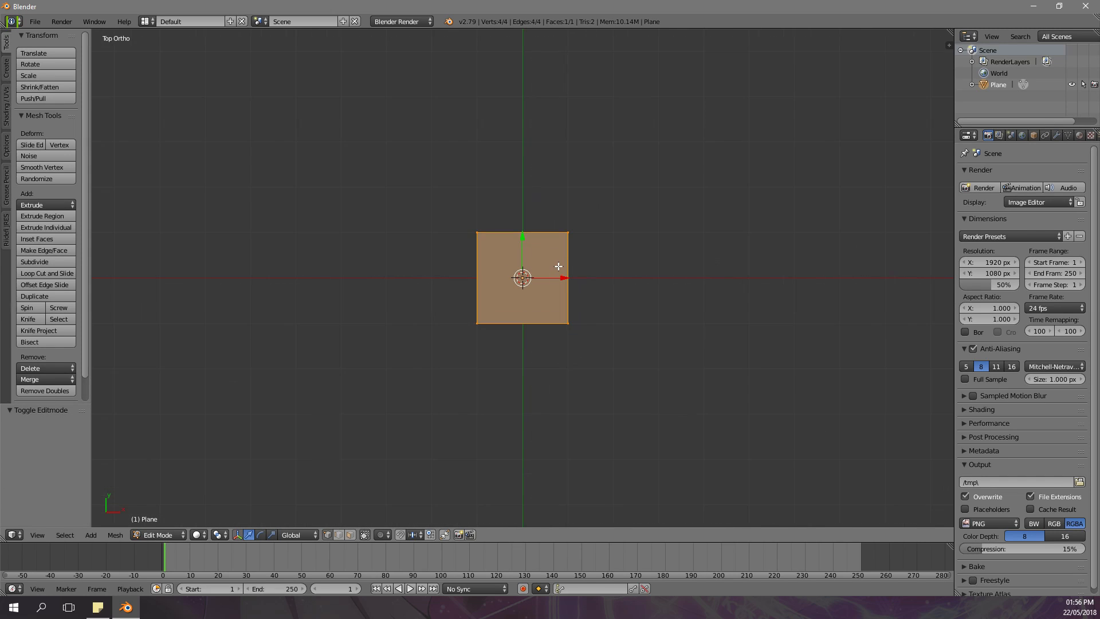
pyautogui.click(1068, 136)
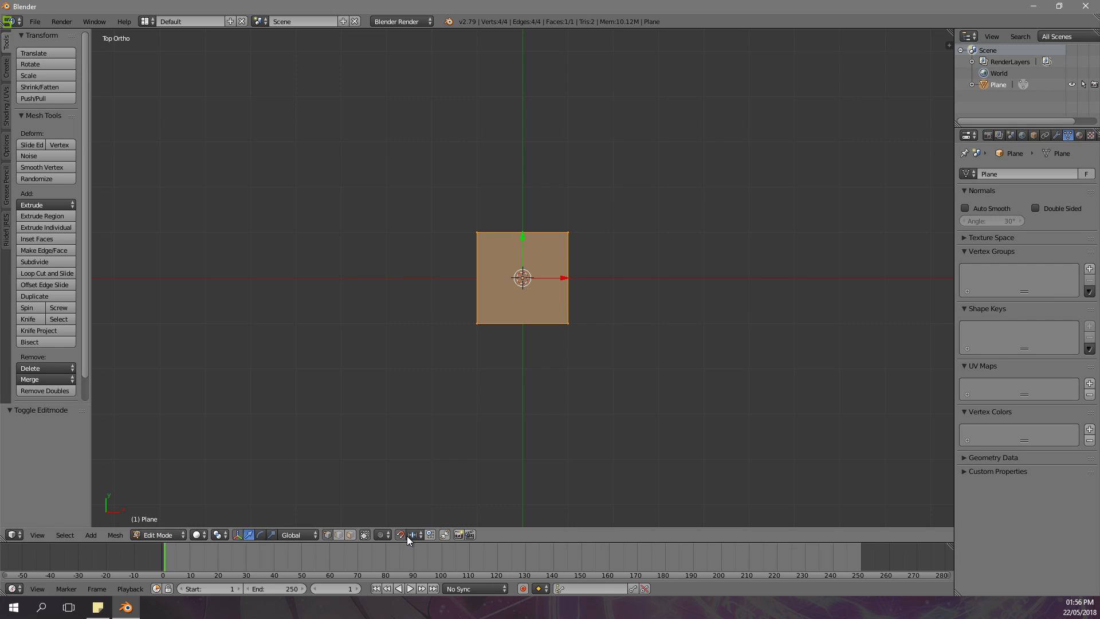
pyautogui.scroll(-2, 435, 515)
pyautogui.write('gx-1')
pyautogui.press('Return')
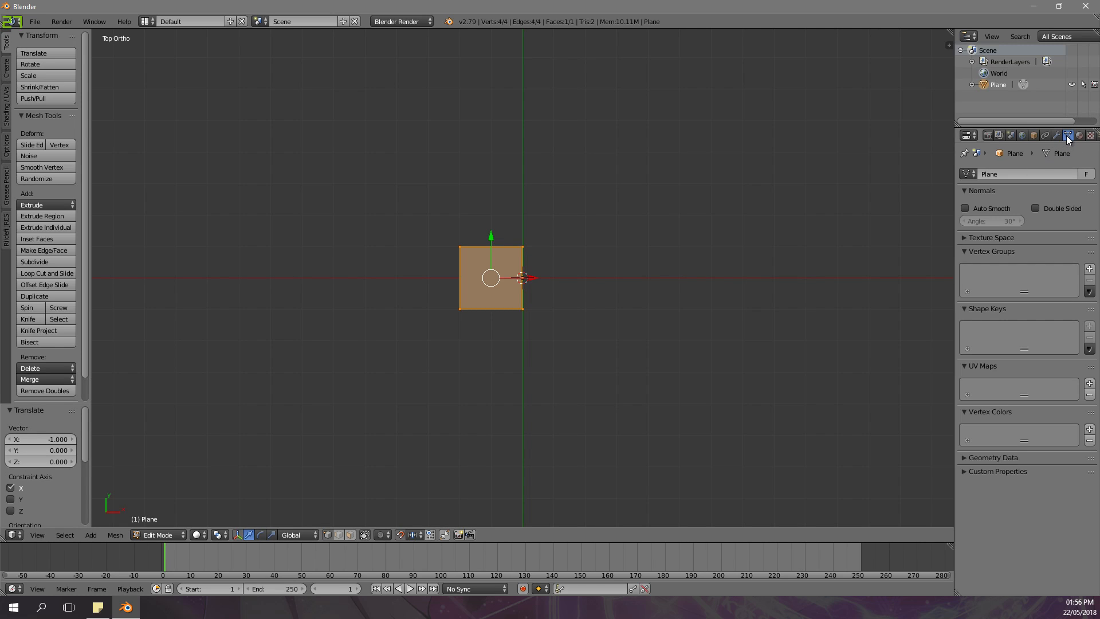
pyautogui.keyDown('ctrl'); pyautogui.moveTo(530, 277); pyautogui.dragTo(498, 277); pyautogui.keyUp('ctrl')
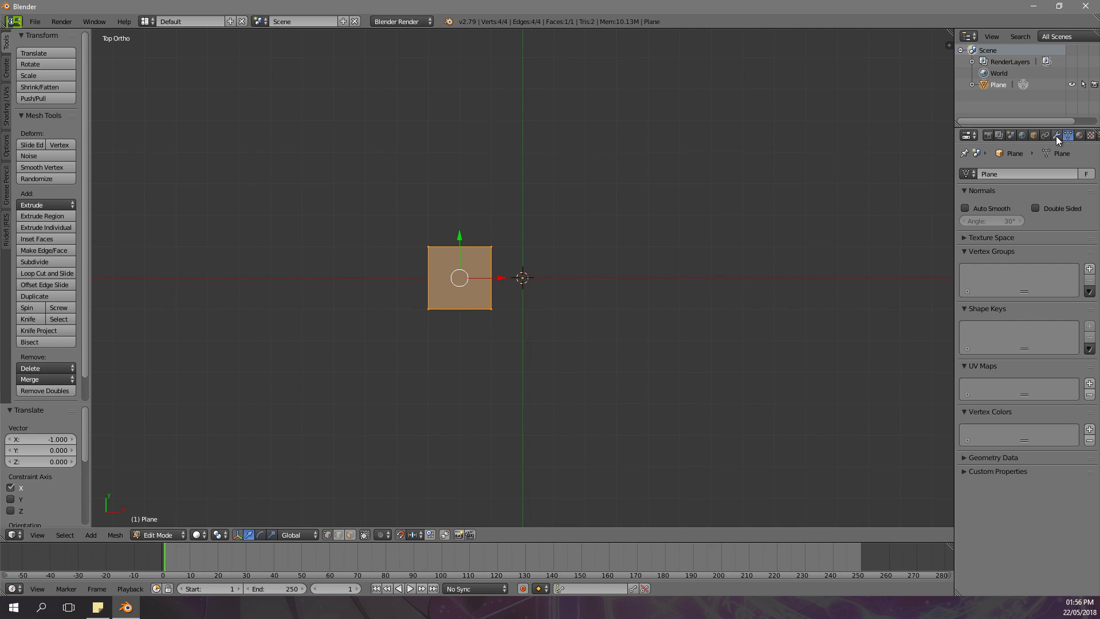
# - Add a Mirror modifier to the plane and move the mesh -4 units along Y
pyautogui.click(1057, 135)
pyautogui.click(1002, 174)
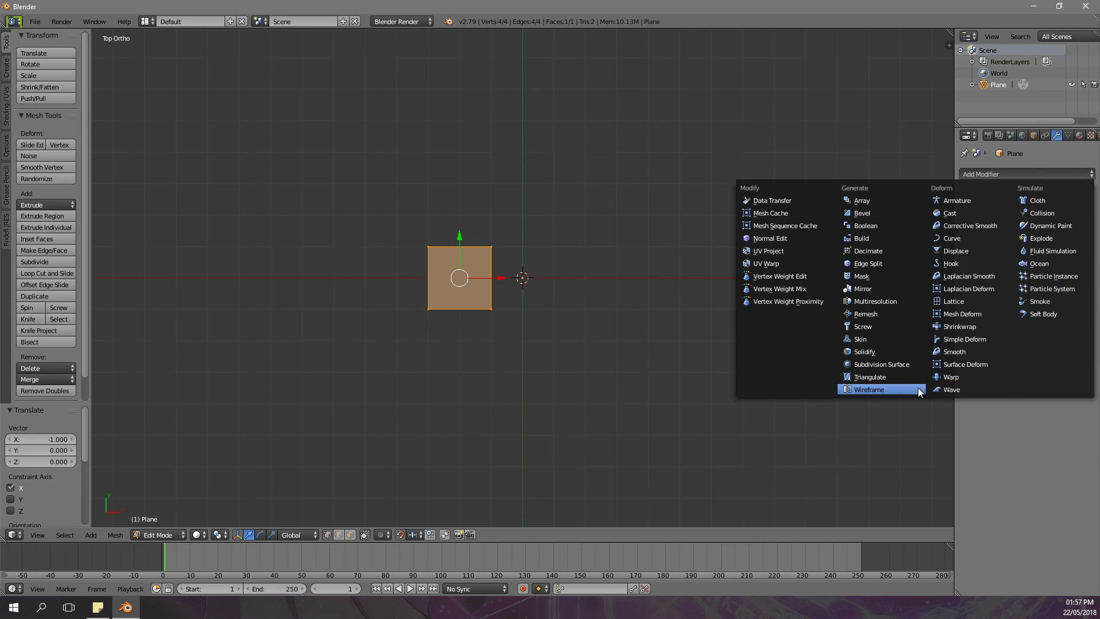
pyautogui.click(880, 288)
pyautogui.scroll(-2, 509, 287)
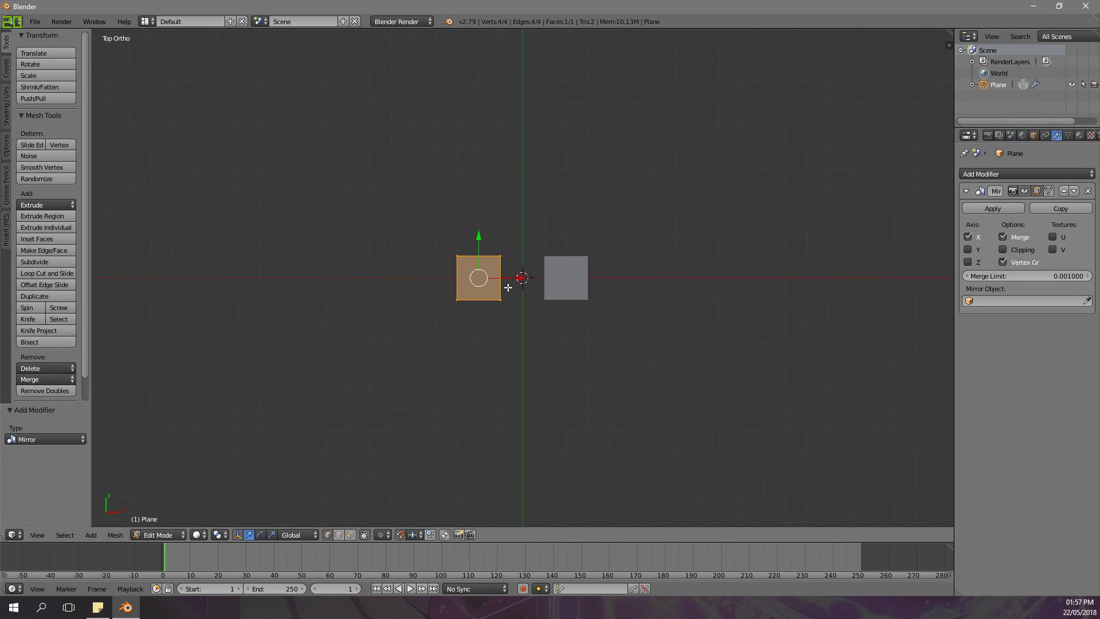
pyautogui.keyDown('ctrl'); pyautogui.moveTo(487, 237); pyautogui.dragTo(484, 324); pyautogui.keyUp('ctrl')
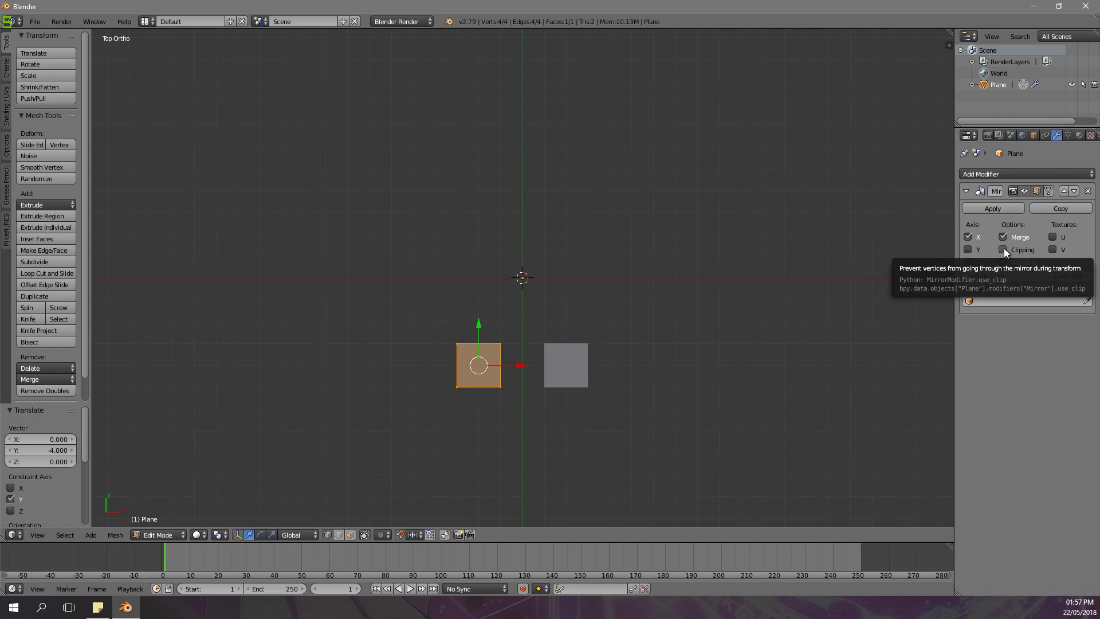
# - Enable Clipping on the Mirror modifier, and move the square against the mirror line and farther down along Y
pyautogui.moveTo(525, 367)
pyautogui.keyDown('ctrl'); pyautogui.mouseDown()
pyautogui.moveTo(590, 366)
pyautogui.moveTo(490, 366)
pyautogui.moveTo(539, 363)
pyautogui.mouseUp(); pyautogui.keyUp('ctrl')
pyautogui.keyDown('ctrl'); pyautogui.moveTo(501, 329); pyautogui.dragTo(433, 415); pyautogui.keyUp('ctrl')
pyautogui.scroll(-2, 601, 319)
pyautogui.scroll(1, 587, 346)
pyautogui.scroll(-2, 580, 339)
pyautogui.scroll(2, 582, 338)
pyautogui.scroll(-1, 582, 337)
# - Widen the base by shifting the square's outer edge outward and extruding it another 2 units along negative X
pyautogui.rightClick(492, 399)
pyautogui.keyDown('shift'); pyautogui.rightClick(492, 429); pyautogui.keyUp('shift')
pyautogui.press('e')
pyautogui.press('x')
# - Extrude the top edge of the outer corner square 13 units up along Y to form the arrow's shaft side
pyautogui.rightClick(385, 399)
pyautogui.keyDown('shift'); pyautogui.rightClick(416, 399); pyautogui.keyUp('shift')
pyautogui.press('e')
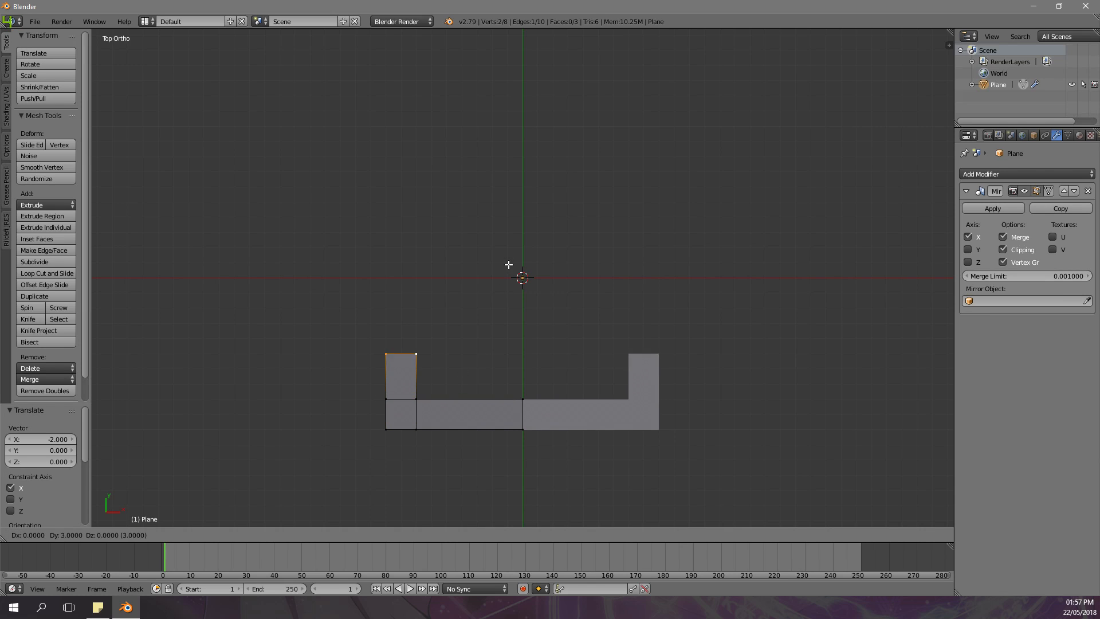
pyautogui.rightClick(507, 266)
pyautogui.keyDown('ctrl'); pyautogui.moveTo(402, 355); pyautogui.dragTo(403, 159); pyautogui.keyUp('ctrl')
pyautogui.keyDown('shift'); pyautogui.moveTo(447, 187); pyautogui.dragTo(459, 343, button='middle'); pyautogui.keyUp('shift')
pyautogui.scroll(-4, 465, 309)
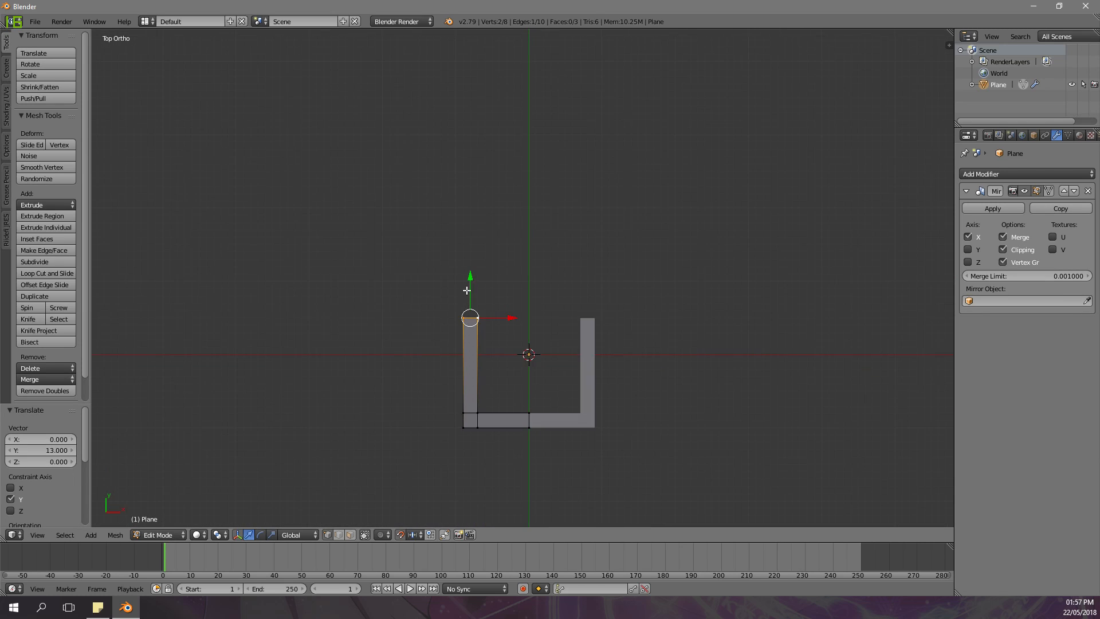
# - Raise the top of the shaft side slightly and move the entire side inward along X to narrow the shaft
pyautogui.keyDown('shift'); pyautogui.moveTo(467, 289); pyautogui.dragTo(461, 324, button='middle'); pyautogui.keyUp('shift')
pyautogui.keyDown('ctrl'); pyautogui.moveTo(461, 316); pyautogui.dragTo(511, 479); pyautogui.keyUp('ctrl')
pyautogui.press('a')
pyautogui.press('b')
pyautogui.keyDown('ctrl'); pyautogui.moveTo(507, 420); pyautogui.dragTo(530, 418); pyautogui.keyUp('ctrl')
pyautogui.press('a')
pyautogui.rightClick(485, 347)
pyautogui.scroll(2, 495, 354)
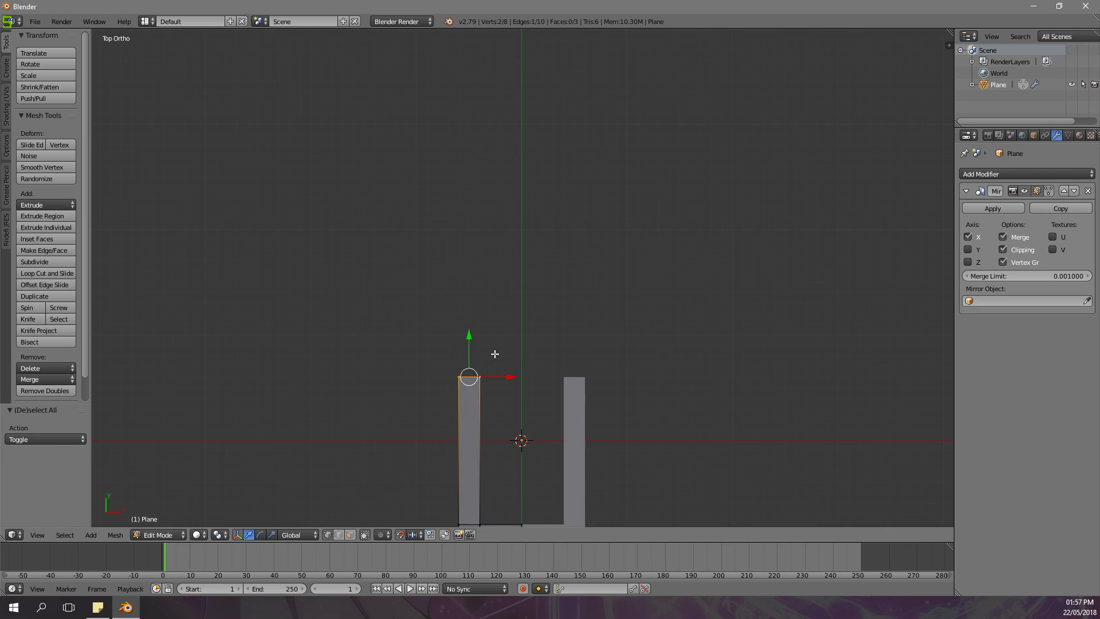
pyautogui.rightClick(478, 377)
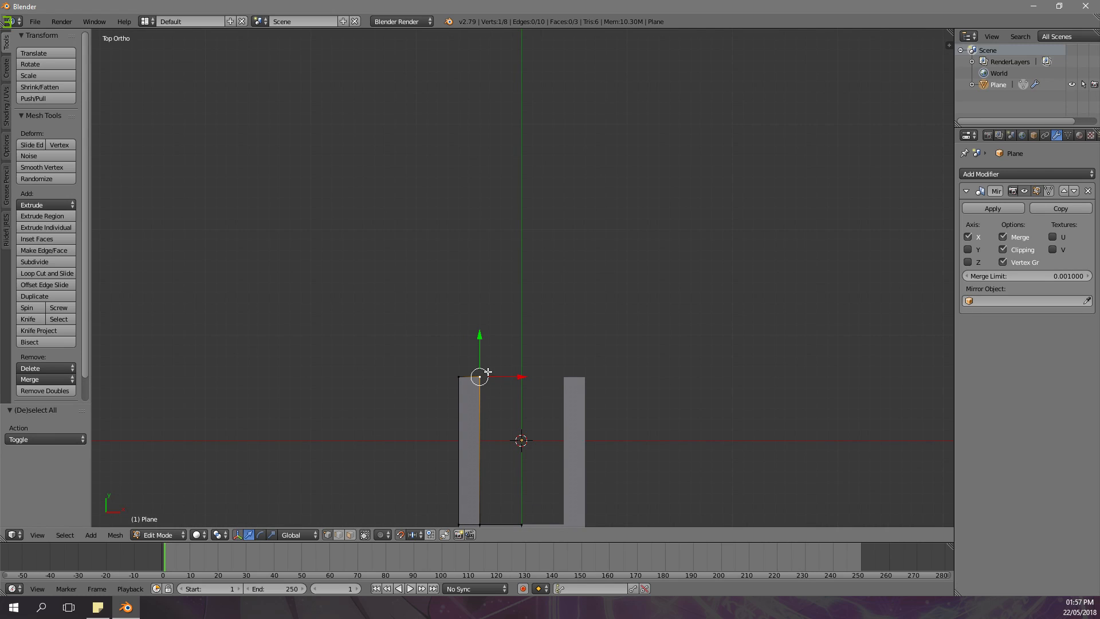
pyautogui.scroll(2, 487, 372)
pyautogui.press('e')
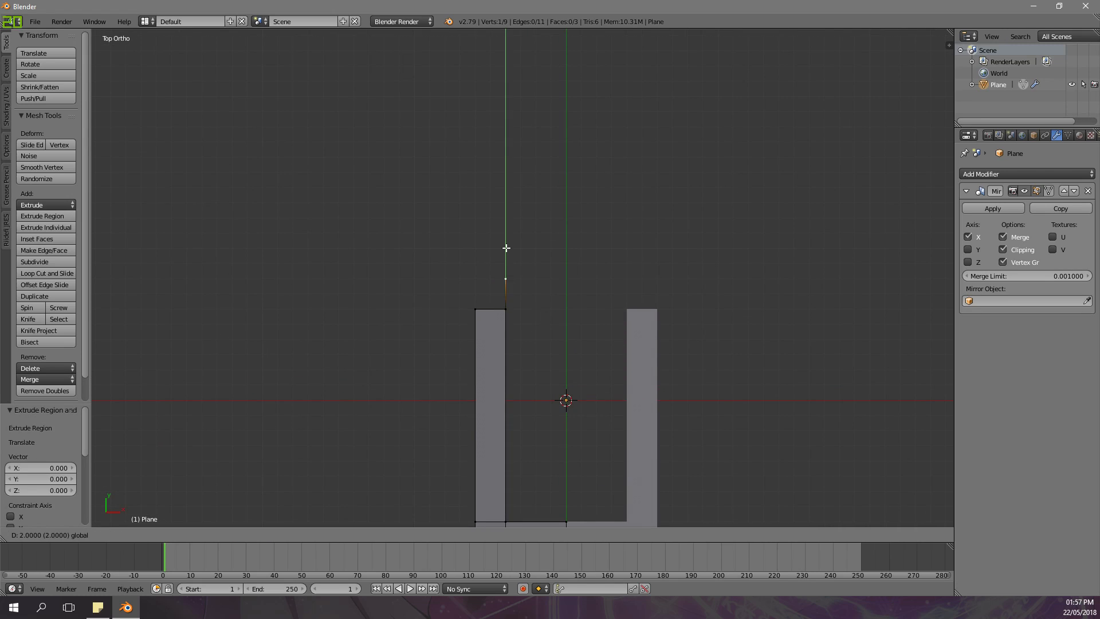
pyautogui.click(506, 241)
pyautogui.keyDown('shift'); pyautogui.rightClick(479, 305); pyautogui.keyUp('shift')
pyautogui.rightClick(503, 282)
pyautogui.hotkey('ctrl', 'z')
pyautogui.hotkey('ctrl', 'z')
# - Extrude the shaft's outer top vertex 7 units outward along X, and on to the arrow tip by 13 units in X and 19 in Y
pyautogui.scroll(-3, 516, 303)
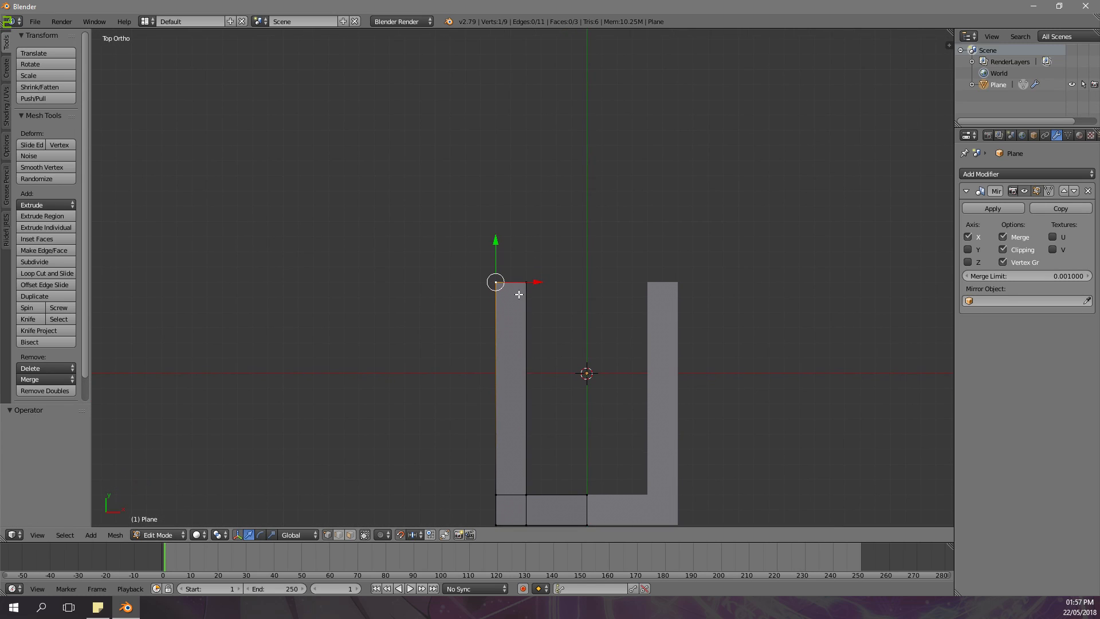
pyautogui.press('e')
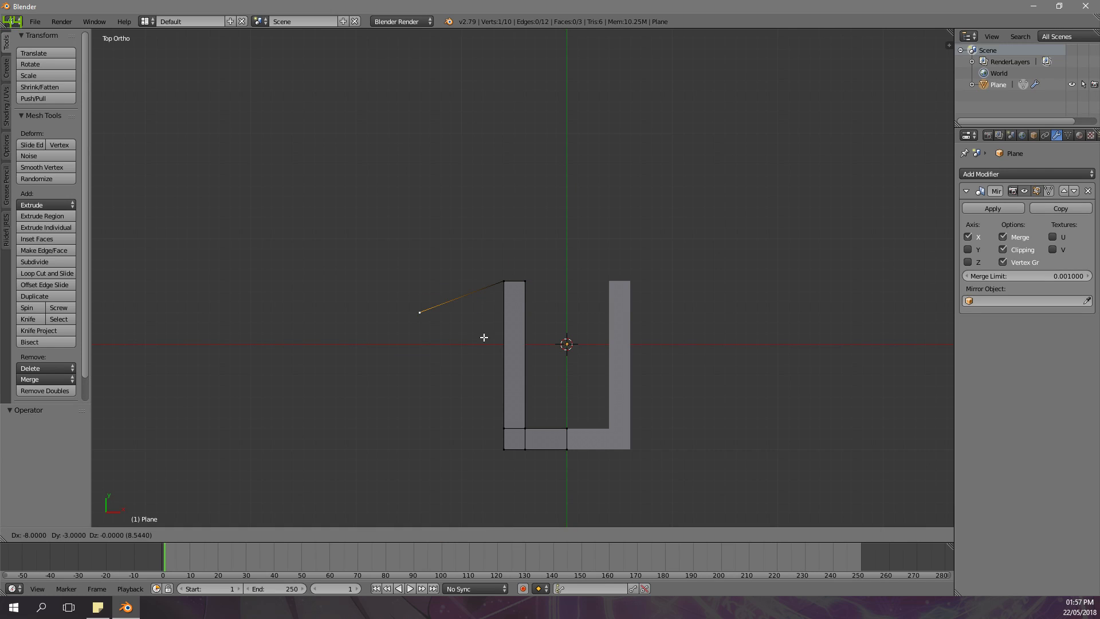
pyautogui.click(491, 307)
pyautogui.keyDown('shift'); pyautogui.moveTo(491, 307); pyautogui.dragTo(424, 422, button='middle'); pyautogui.keyUp('shift')
pyautogui.press('e')
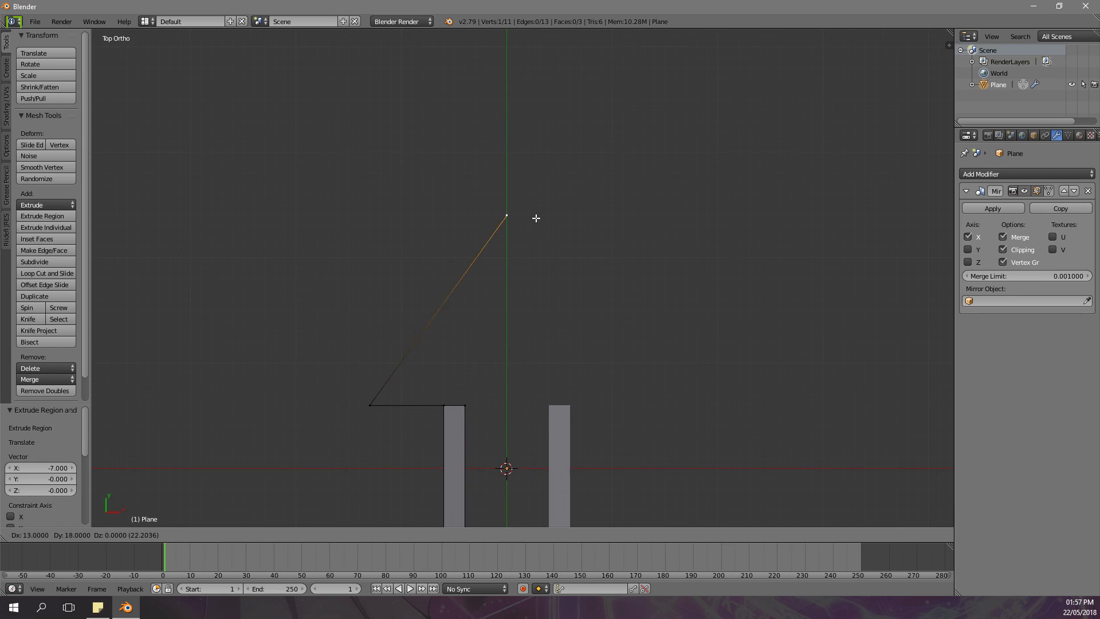
pyautogui.click(536, 208)
# - Extrude the shaft's inner top vertex 2 units up along Y
pyautogui.rightClick(464, 404)
pyautogui.rightClick(392, 405)
pyautogui.rightClick(507, 207)
pyautogui.rightClick(445, 405)
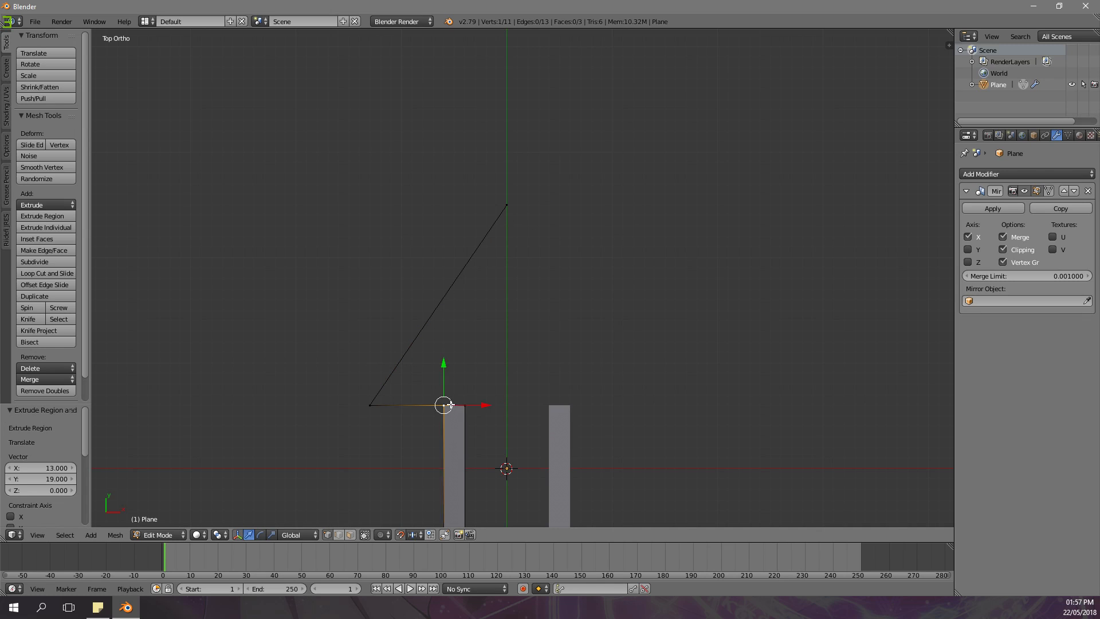
pyautogui.rightClick(390, 396)
pyautogui.rightClick(461, 406)
pyautogui.press('e')
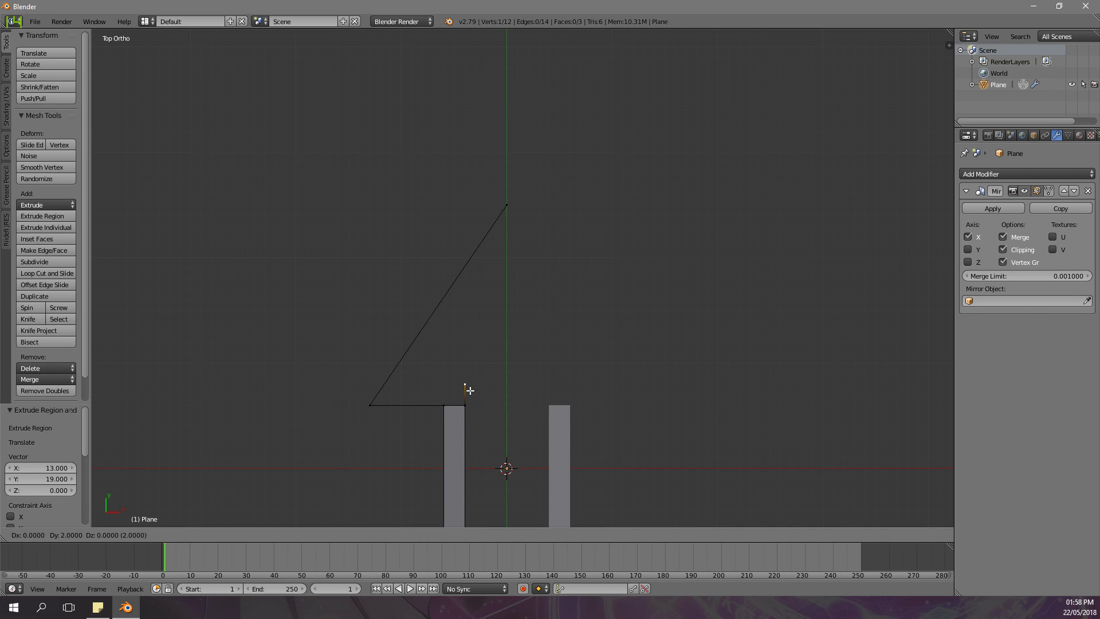
pyautogui.click(469, 390)
# - Continue the arrowhead's inner outline 5 units outward along X, and extrude it to the mirror line with offset X 10, Y 14
pyautogui.keyDown('shift'); pyautogui.moveTo(470, 391); pyautogui.dragTo(526, 331, button='middle'); pyautogui.keyUp('shift')
pyautogui.scroll(5, 525, 331)
pyautogui.press('e')
pyautogui.press('x')
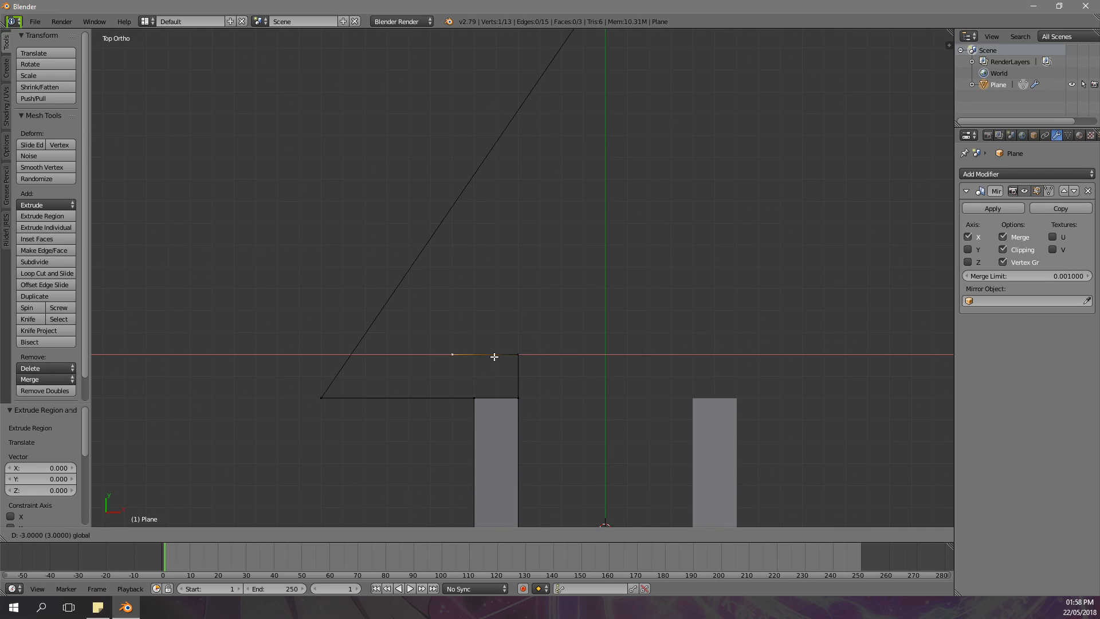
pyautogui.click(443, 358)
pyautogui.scroll(-2, 462, 346)
pyautogui.press('e')
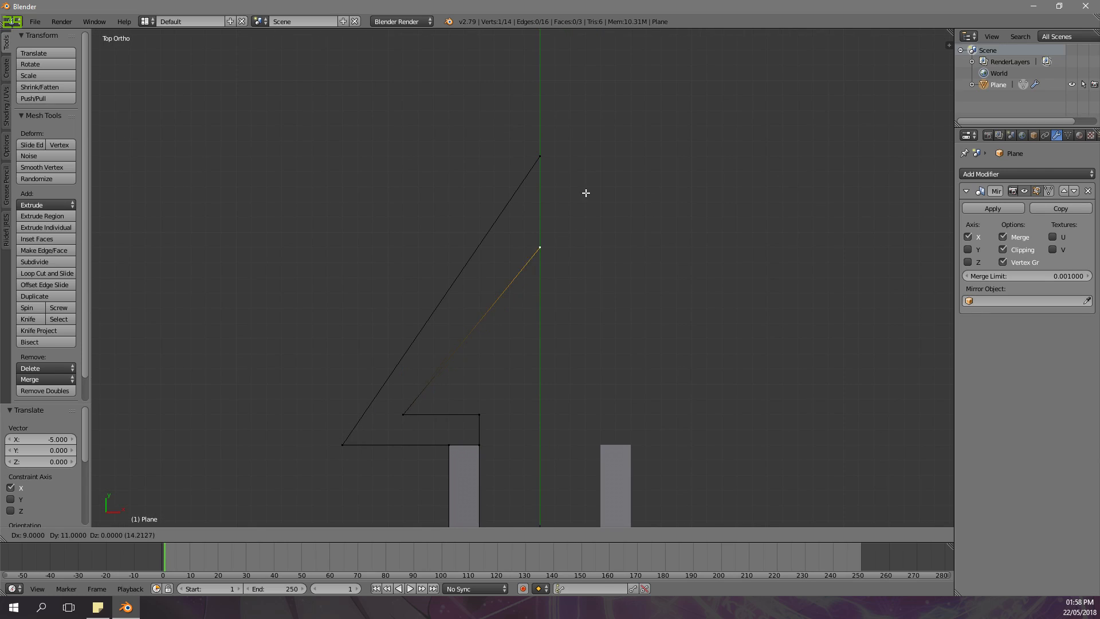
pyautogui.click(589, 154)
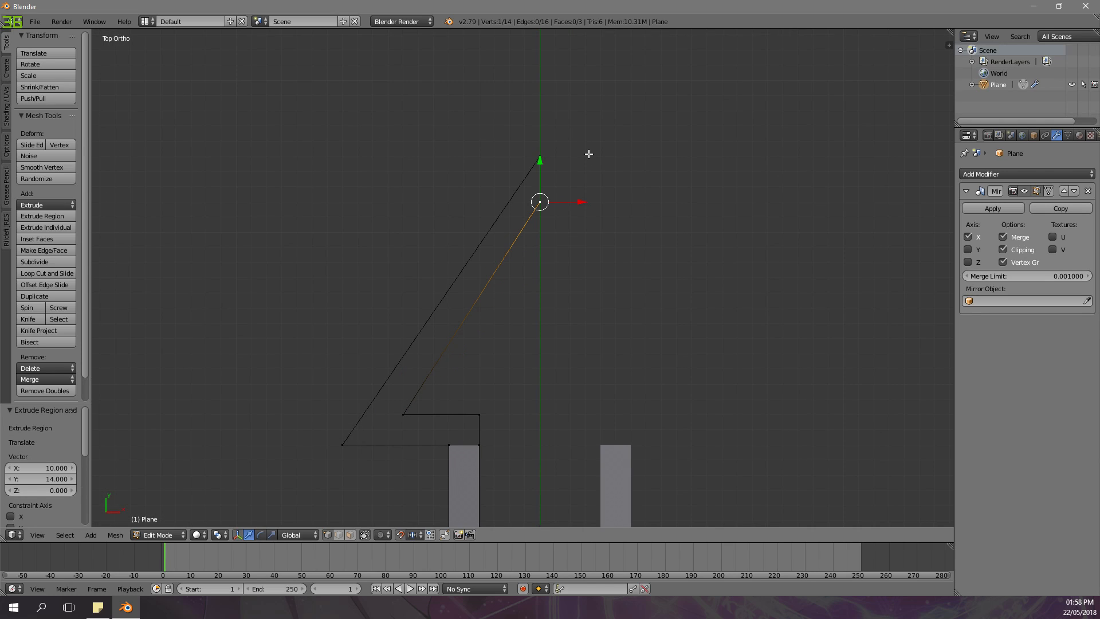
pyautogui.press('a')
# - Create the small triangular face joining the top of the shaft side to the arrowhead's inner corner
pyautogui.scroll(-2, 541, 238)
pyautogui.scroll(2, 523, 292)
pyautogui.keyDown('shift'); pyautogui.scroll(-3, 523, 293); pyautogui.keyUp('shift')
pyautogui.click(456, 370)
pyautogui.keyDown('shift'); pyautogui.click(475, 346); pyautogui.keyUp('shift')
pyautogui.press('f')
# - Fill the arrowhead's horizontal base strip with a face between its four corner vertices
pyautogui.rightClick(456, 371)
pyautogui.rightClick(411, 341)
pyautogui.keyDown('shift'); pyautogui.rightClick(352, 372); pyautogui.keyUp('shift')
pyautogui.keyDown('shift'); pyautogui.rightClick(454, 370); pyautogui.keyUp('shift')
pyautogui.keyDown('shift'); pyautogui.rightClick(483, 342); pyautogui.keyUp('shift')
pyautogui.press('f')
# - Fill the arrowhead's slanted side with a face between the two base vertices and the two tip vertices
pyautogui.rightClick(410, 341)
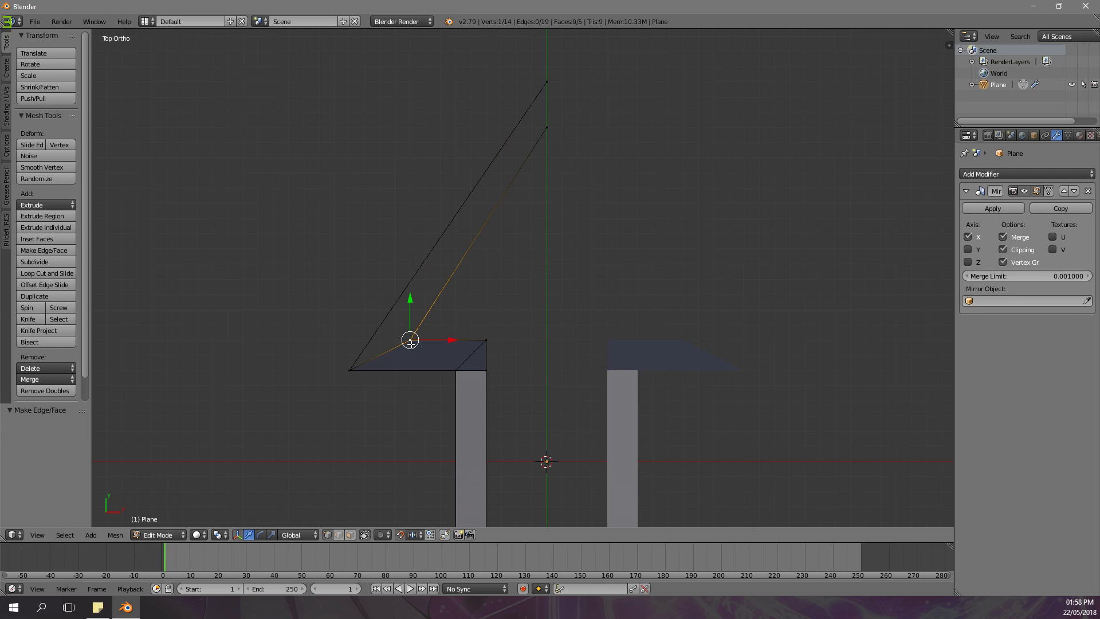
pyautogui.keyDown('shift'); pyautogui.rightClick(351, 370); pyautogui.keyUp('shift')
pyautogui.keyDown('shift'); pyautogui.moveTo(506, 198); pyautogui.dragTo(486, 270, button='middle'); pyautogui.keyUp('shift')
pyautogui.keyDown('shift'); pyautogui.rightClick(525, 155); pyautogui.keyUp('shift')
pyautogui.keyDown('shift'); pyautogui.rightClick(524, 200); pyautogui.keyUp('shift')
pyautogui.press('f')
# - Return to Object Mode and apply the Mirror modifier to the arrow outline
pyautogui.keyDown('shift'); pyautogui.moveTo(553, 258); pyautogui.dragTo(534, 173, button='middle'); pyautogui.keyUp('shift')
pyautogui.scroll(-2, 538, 202)
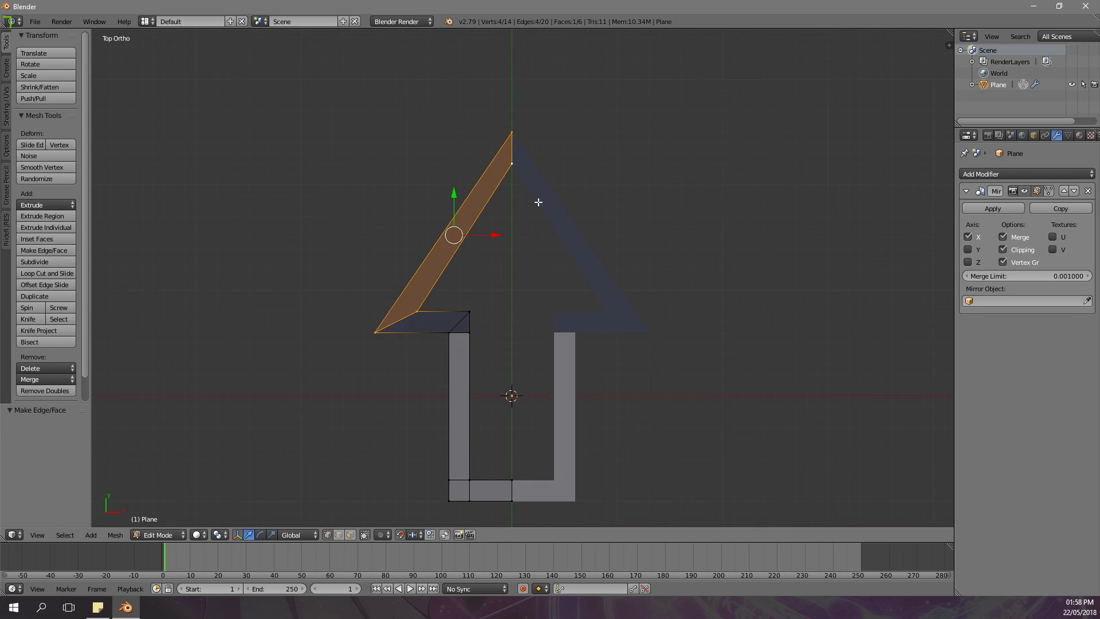
pyautogui.press('a')
pyautogui.press('a')
pyautogui.keyDown('shift'); pyautogui.moveTo(538, 302); pyautogui.dragTo(535, 238, button='middle'); pyautogui.keyUp('shift')
pyautogui.scroll(-2, 535, 238)
pyautogui.press('Tab')
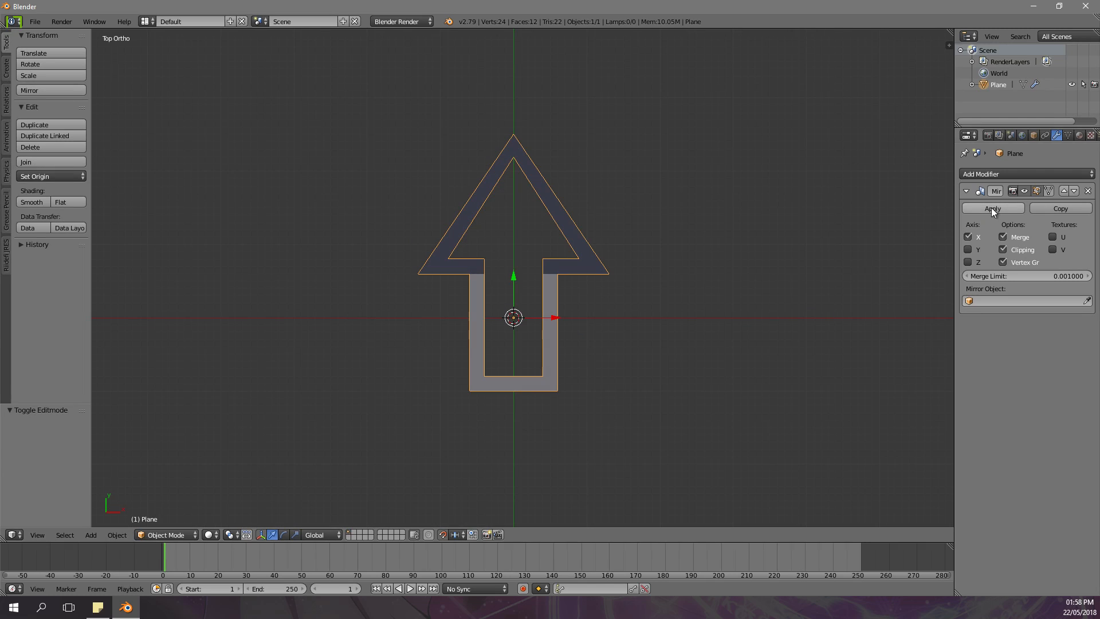
pyautogui.click(992, 210)
# - Remove the double vertices from the entire arrow mesh in Edit Mode, leaving all geometry selected
pyautogui.press('Tab')
pyautogui.scroll(3, 466, 303)
pyautogui.scroll(2, 466, 302)
pyautogui.scroll(-2, 466, 303)
pyautogui.press('a')
pyautogui.press('a')
pyautogui.click(45, 390)
pyautogui.press('a')
pyautogui.scroll(2, 477, 328)
pyautogui.press('a')
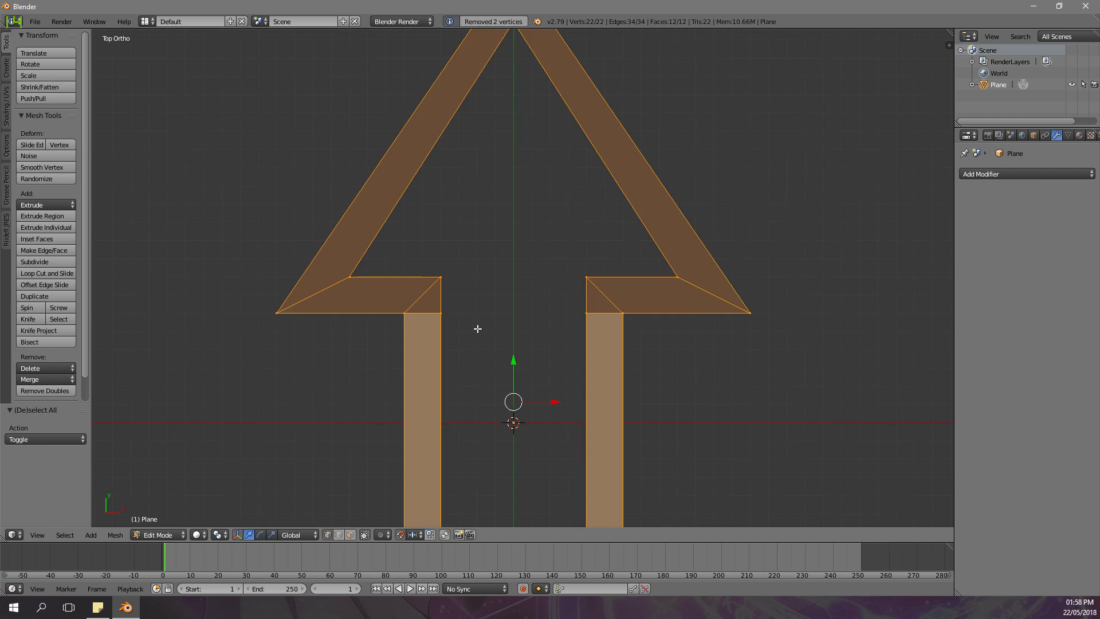
# - Deselect all geometry, switch to face selection and display the face normals at size 1.00
pyautogui.scroll(-2, 477, 328)
pyautogui.press('a')
pyautogui.moveTo(477, 328); pyautogui.dragTo(449, 418, button='middle')
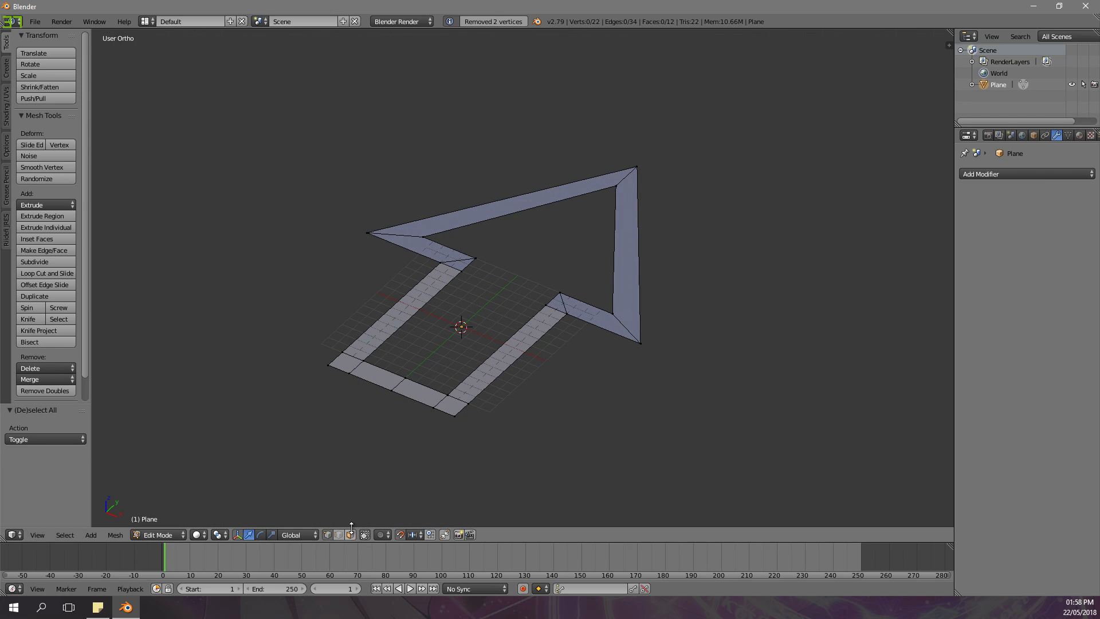
pyautogui.scroll(3, 504, 286)
pyautogui.press('n')
pyautogui.scroll(-6, 912, 329)
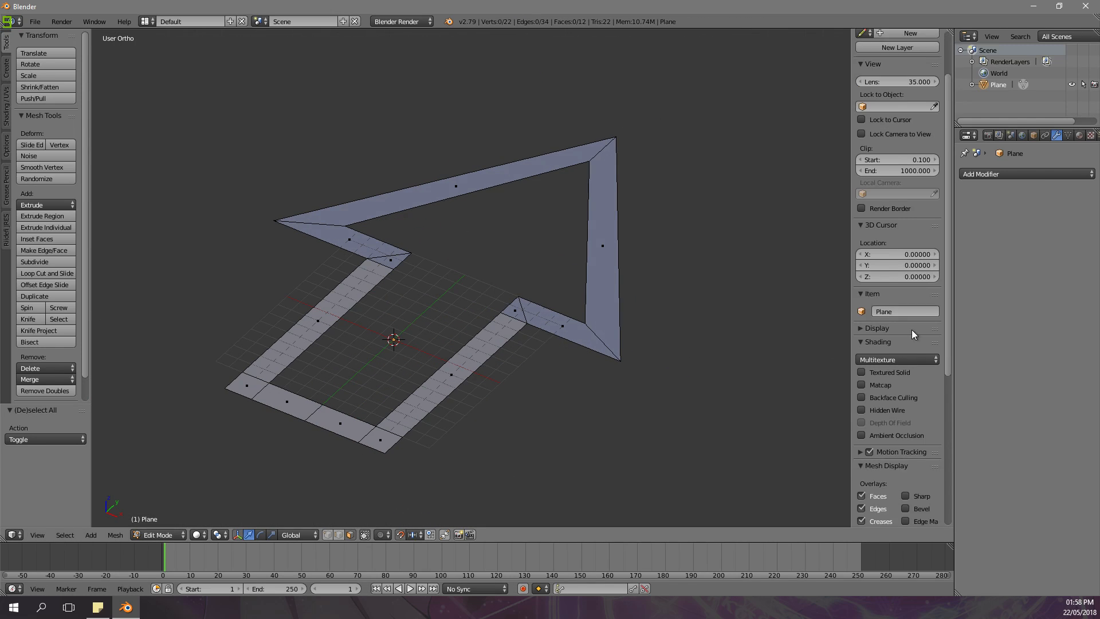
pyautogui.scroll(-3, 893, 399)
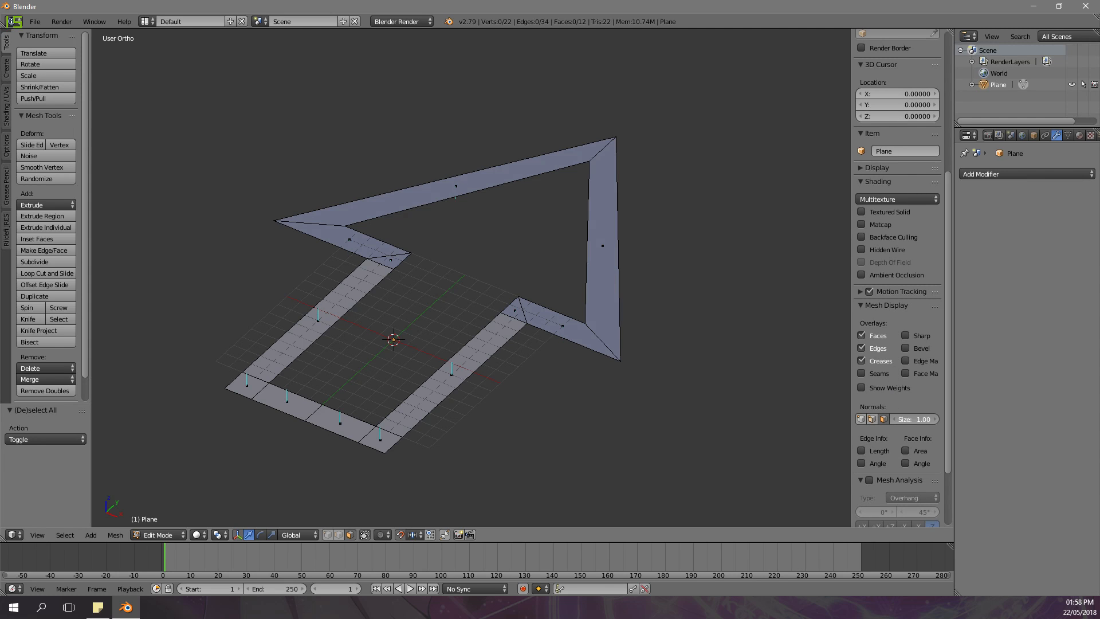
# - Select the arrowhead's six faces, including both corner faces where it joins the shaft, and flip their normals
pyautogui.moveTo(596, 373)
pyautogui.mouseDown(button='middle')
pyautogui.moveTo(582, 319)
pyautogui.moveTo(584, 380)
pyautogui.mouseUp(button='middle')
pyautogui.rightClick(386, 271)
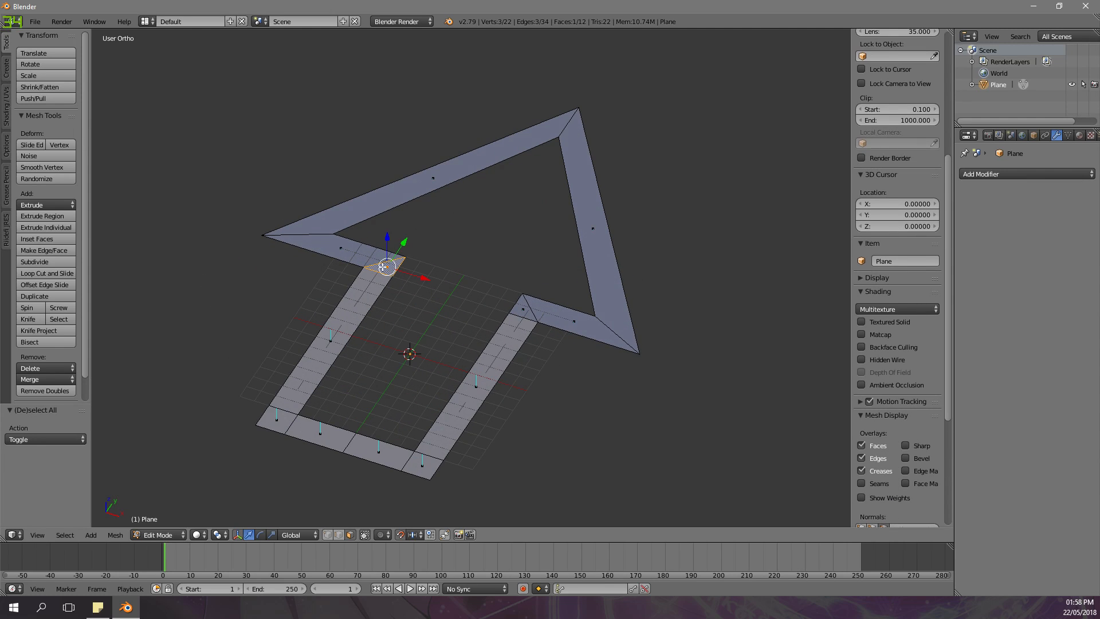
pyautogui.keyDown('shift'); pyautogui.rightClick(354, 257); pyautogui.keyUp('shift')
pyautogui.keyDown('shift'); pyautogui.rightClick(380, 209); pyautogui.keyUp('shift')
pyautogui.keyDown('shift'); pyautogui.rightClick(603, 232); pyautogui.keyUp('shift')
pyautogui.keyDown('shift'); pyautogui.rightClick(570, 321); pyautogui.keyUp('shift')
pyautogui.keyDown('shift'); pyautogui.rightClick(522, 311); pyautogui.keyUp('shift')
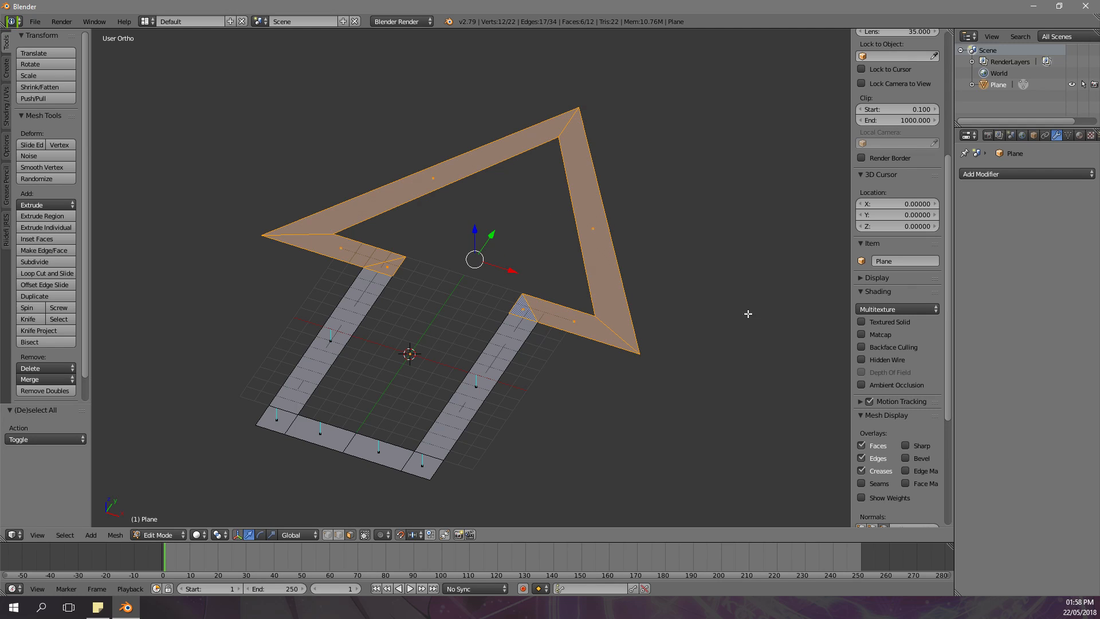
pyautogui.scroll(2, 895, 339)
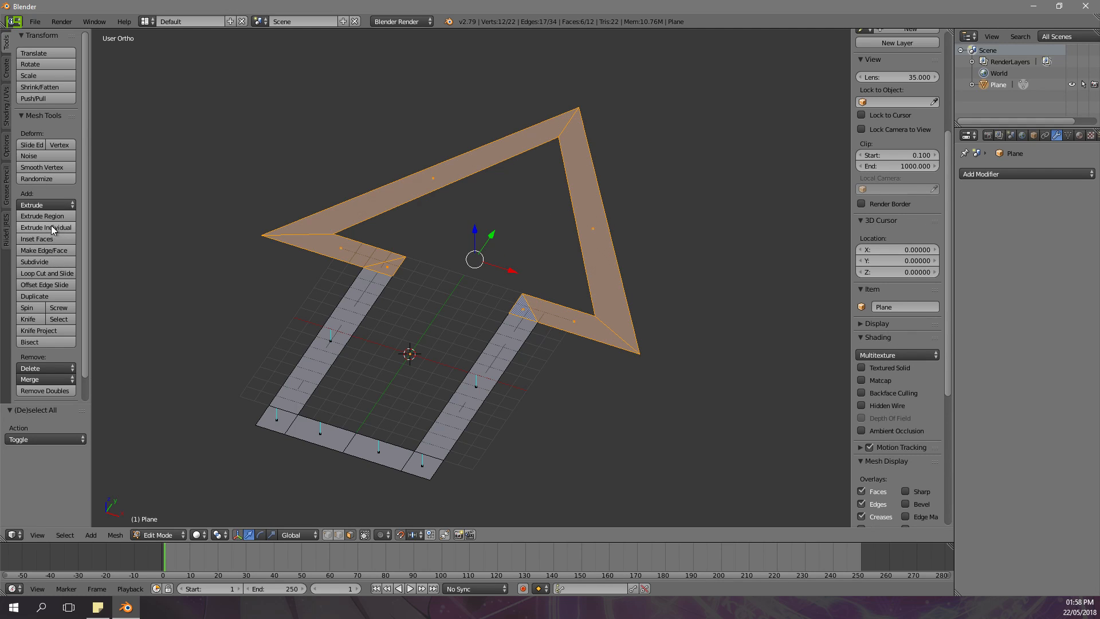
pyautogui.click(8, 99)
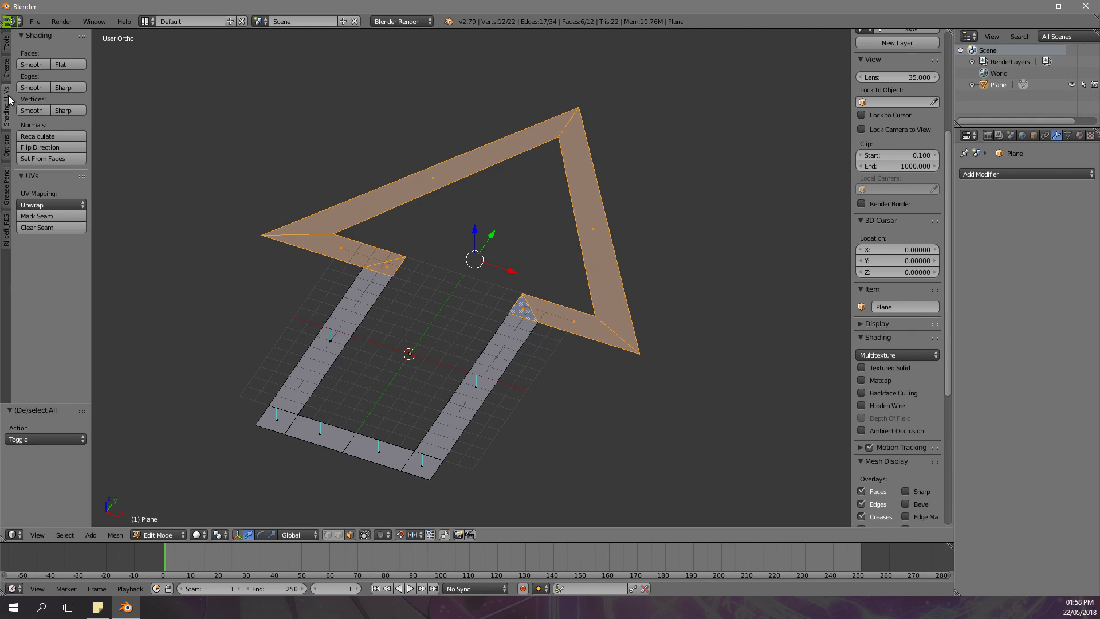
pyautogui.click(50, 149)
# - Deselect everything and examine the face normals' direction around the whole arrow outline
pyautogui.moveTo(441, 208); pyautogui.dragTo(533, 229, button='middle')
pyautogui.press('a')
pyautogui.scroll(1, 457, 223)
pyautogui.scroll(-4, 512, 279)
pyautogui.scroll(3, 464, 260)
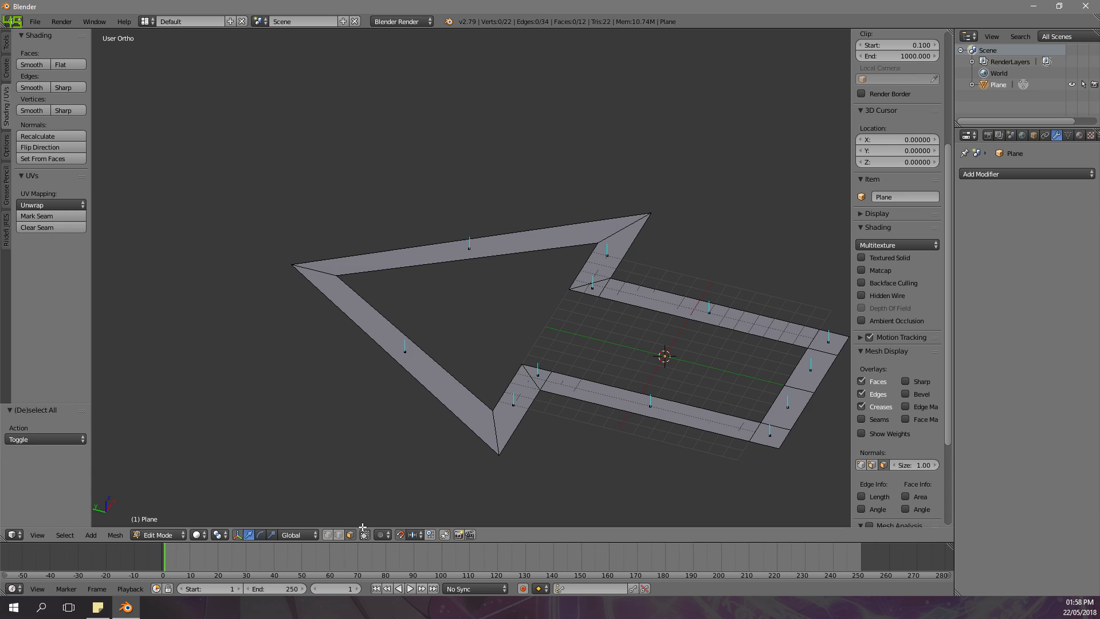
pyautogui.moveTo(447, 470); pyautogui.dragTo(318, 497, button='middle')
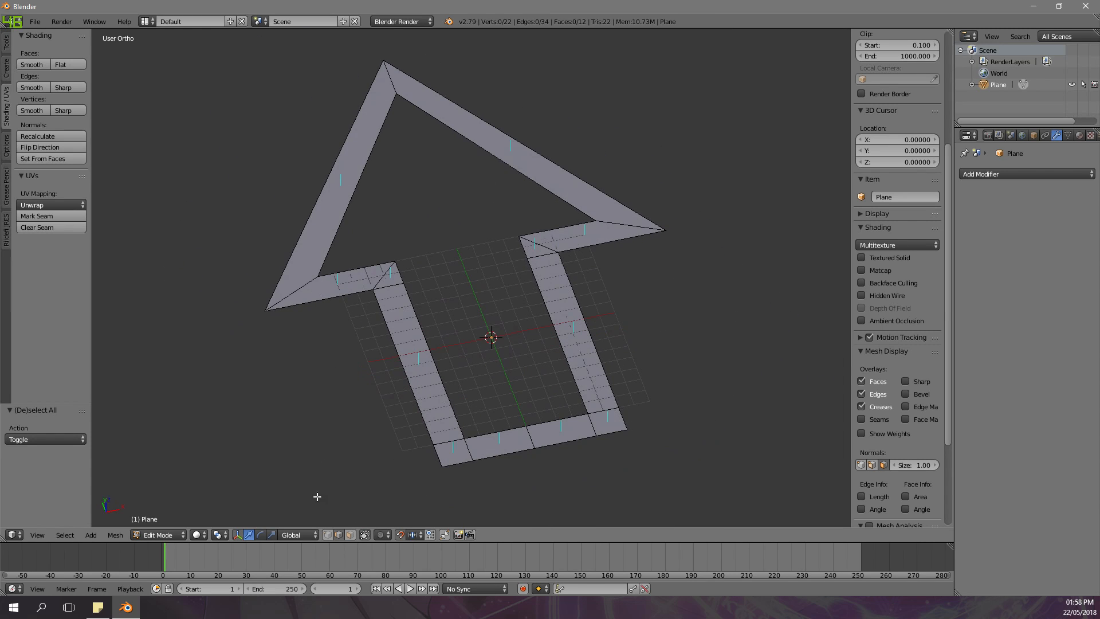
pyautogui.moveTo(349, 436); pyautogui.dragTo(329, 336, button='middle')
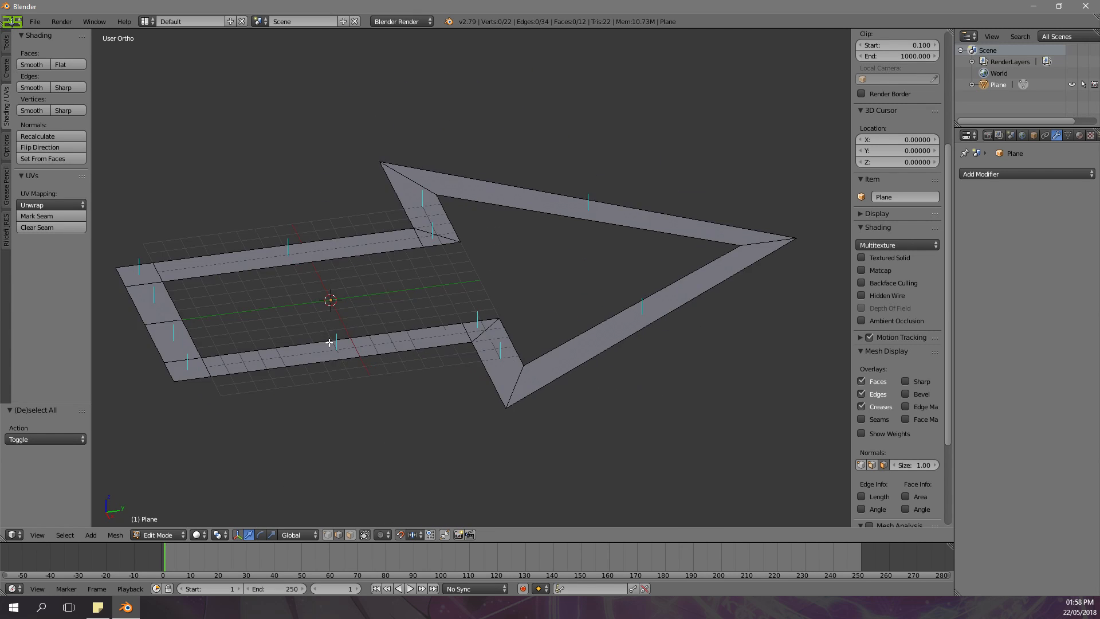
# - Save the scene as untitled.blend in a new folder named Arrow inside E:\CT
pyautogui.hotkey('ctrl', 's')
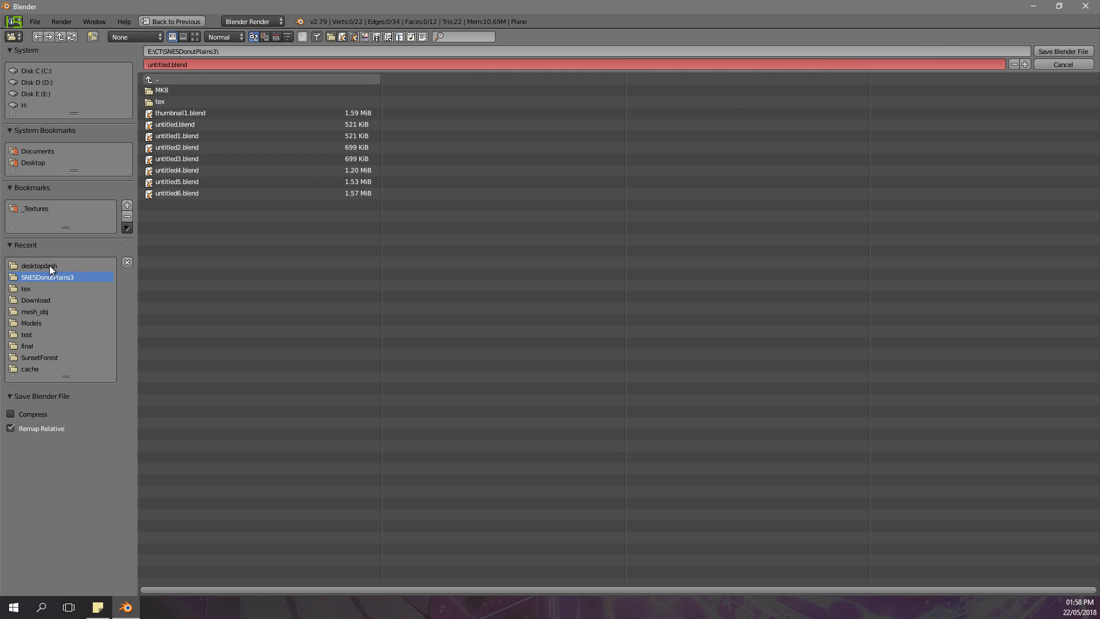
pyautogui.click(196, 80)
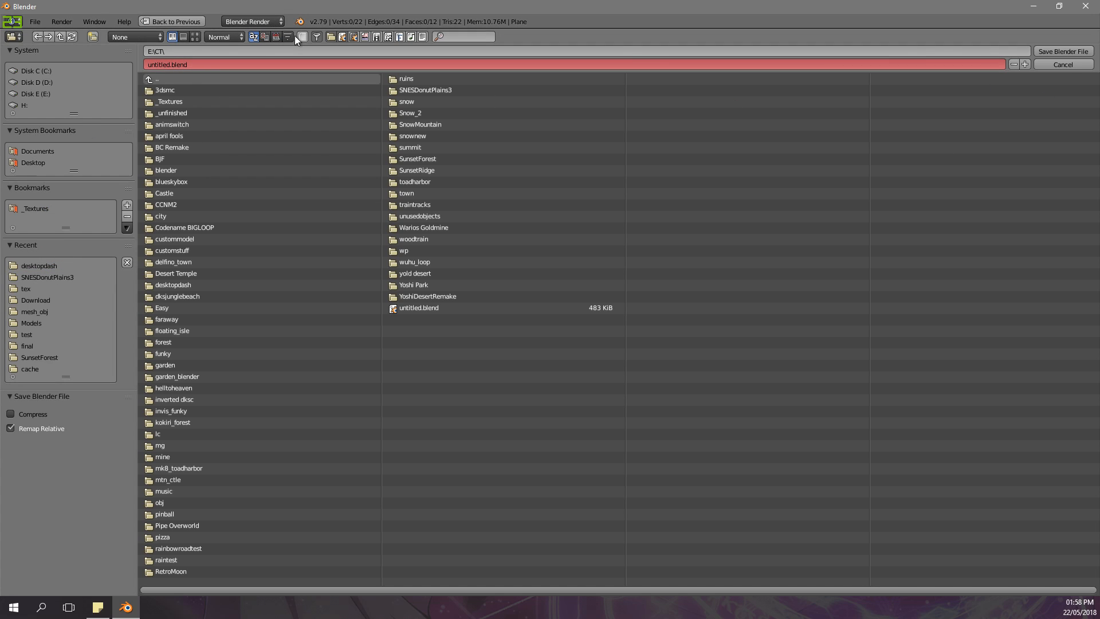
pyautogui.click(90, 37)
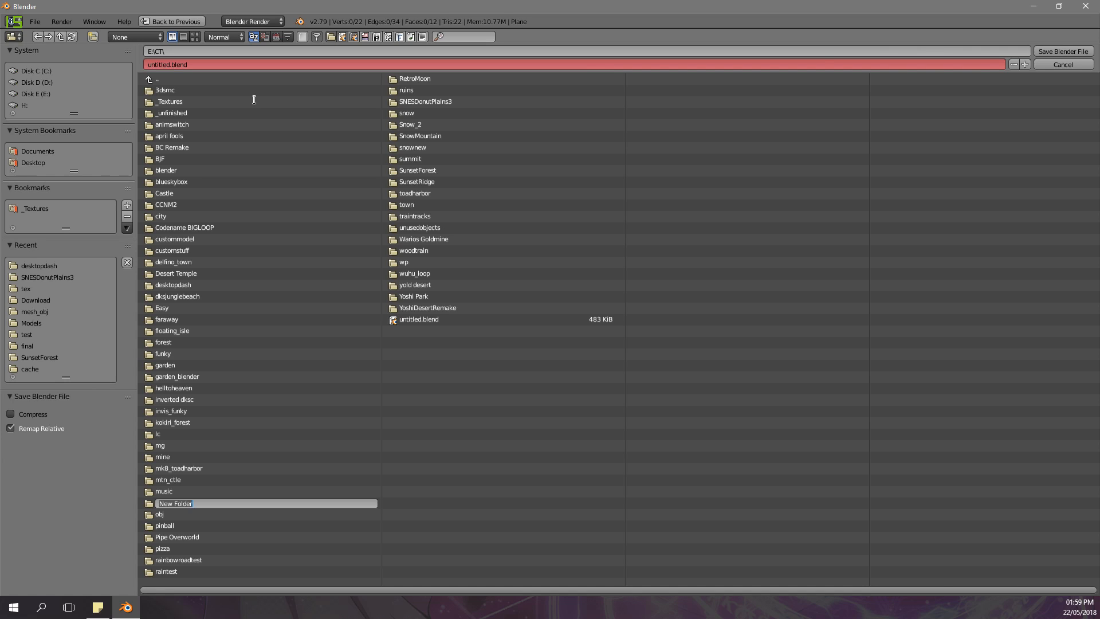
pyautogui.write('Arrow')
pyautogui.press('Return')
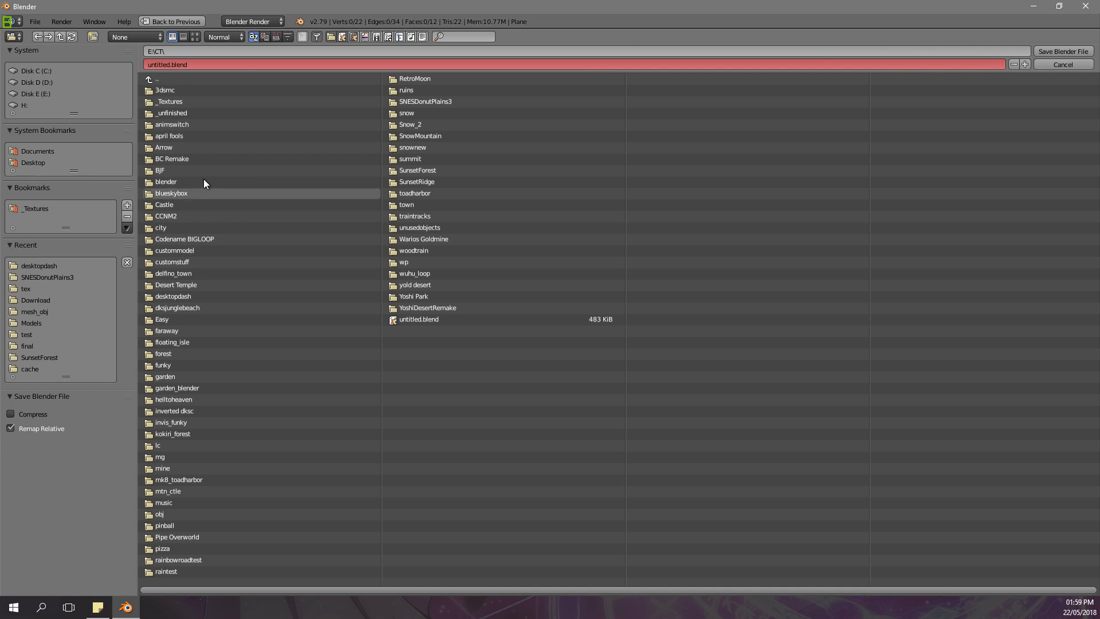
pyautogui.click(172, 148)
pyautogui.click(1060, 51)
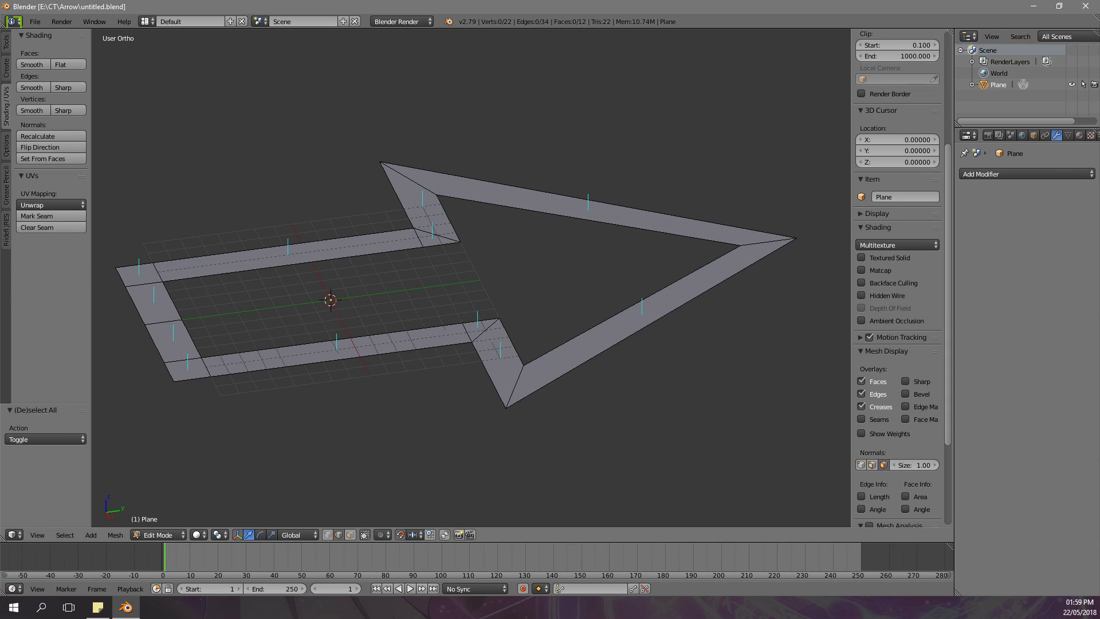
# - Switch to File Explorer, copy the PNG textures stored under E:\CT\_Textures into E:\CT\Arrow, and return to Blender
pyautogui.press('super+e')
pyautogui.moveTo(689, 544); pyautogui.dragTo(332, 196)
pyautogui.click(330, 127)
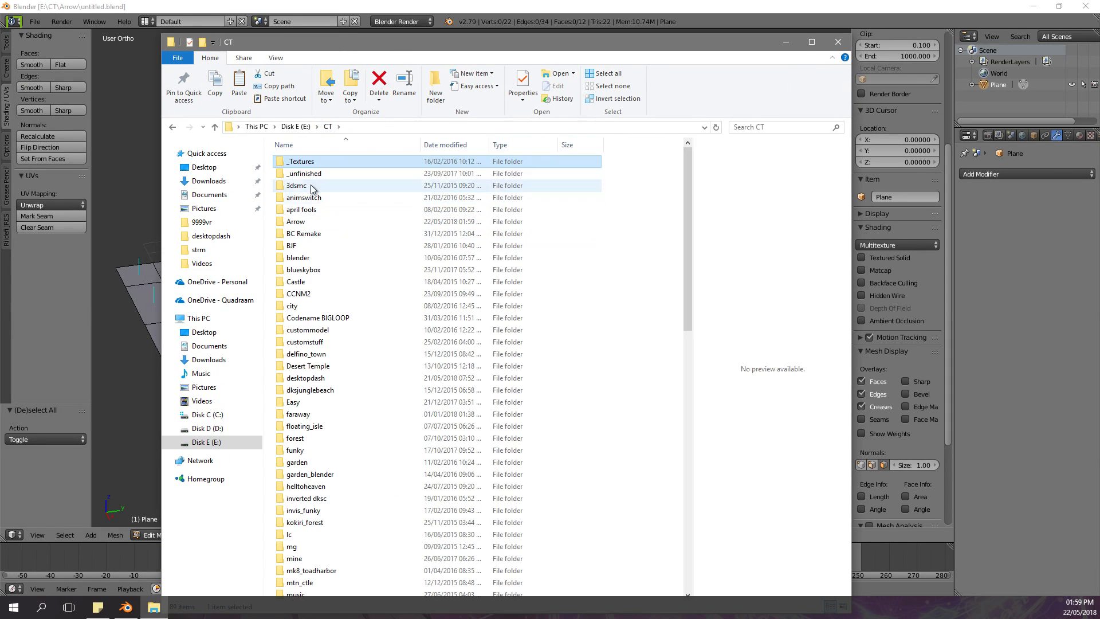
pyautogui.doubleClick(312, 218)
pyautogui.hotkey('ctrl', 'v')
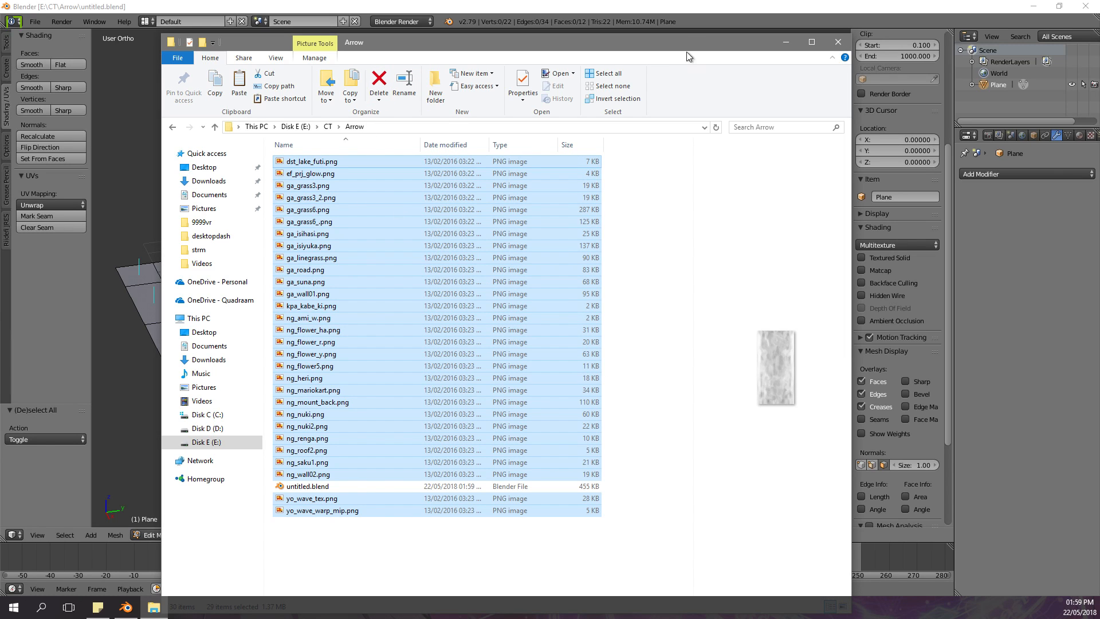
pyautogui.moveTo(690, 56); pyautogui.dragTo(673, 12)
pyautogui.click(827, 563)
pyautogui.moveTo(527, 16); pyautogui.dragTo(0, 54)
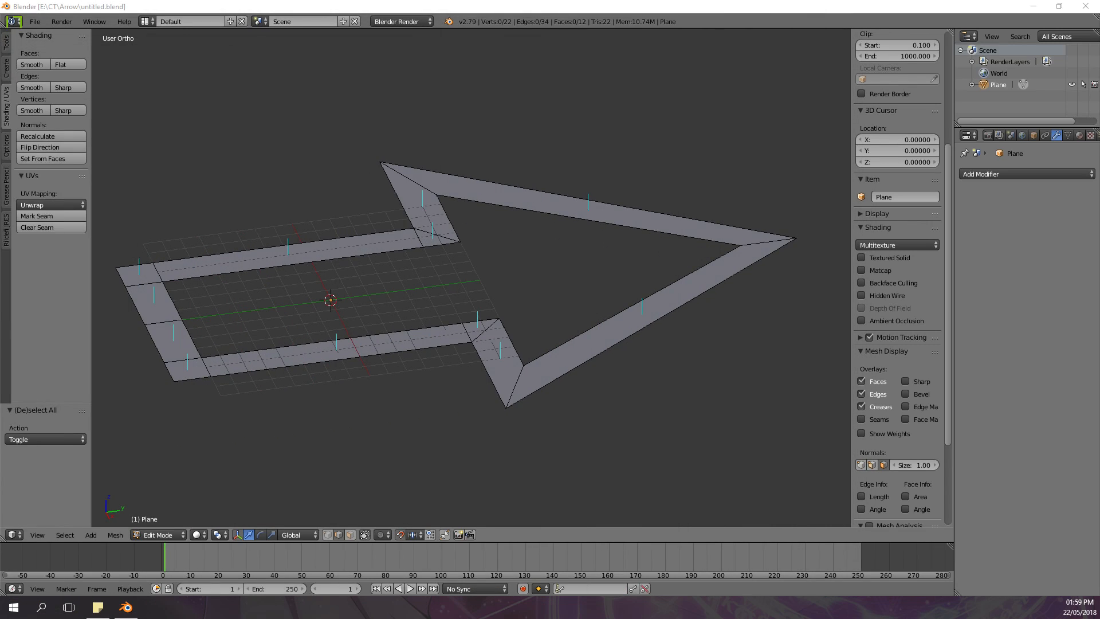
# - Set the viewport to the top orthographic view with the arrow's shaft centred
pyautogui.moveTo(262, 218); pyautogui.dragTo(493, 331, button='middle')
pyautogui.press('a')
pyautogui.moveTo(482, 277); pyautogui.dragTo(479, 305, button='middle')
pyautogui.press('space')
pyautogui.press('Escape')
pyautogui.press('KP_7')
pyautogui.press('KP_5')
pyautogui.press('KP_5')
pyautogui.keyDown('shift'); pyautogui.moveTo(395, 299); pyautogui.dragTo(432, 287, button='middle'); pyautogui.keyUp('shift')
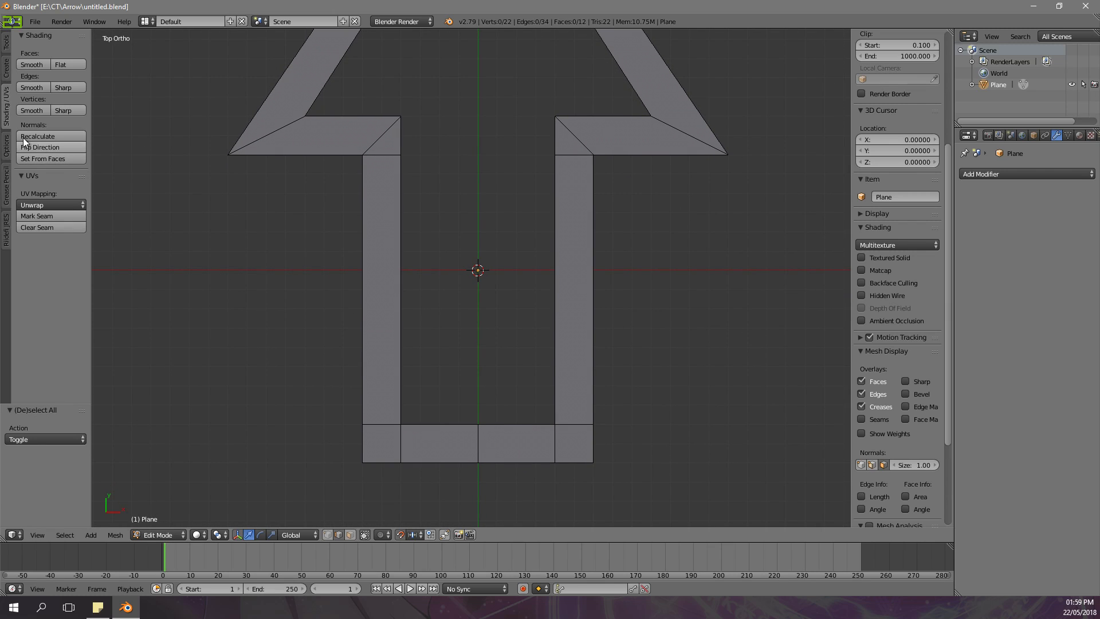
# - Try drawing a Grease Pencil stroke across both sides of the arrow's shaft, then delete that frame and return to the mesh tools
pyautogui.click(7, 46)
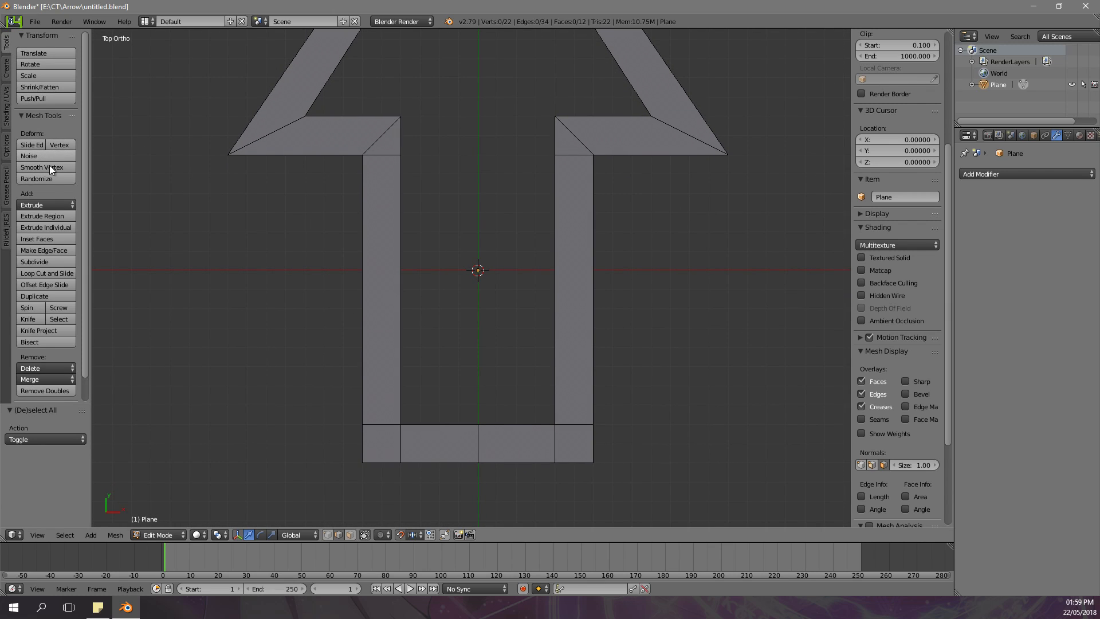
pyautogui.click(6, 184)
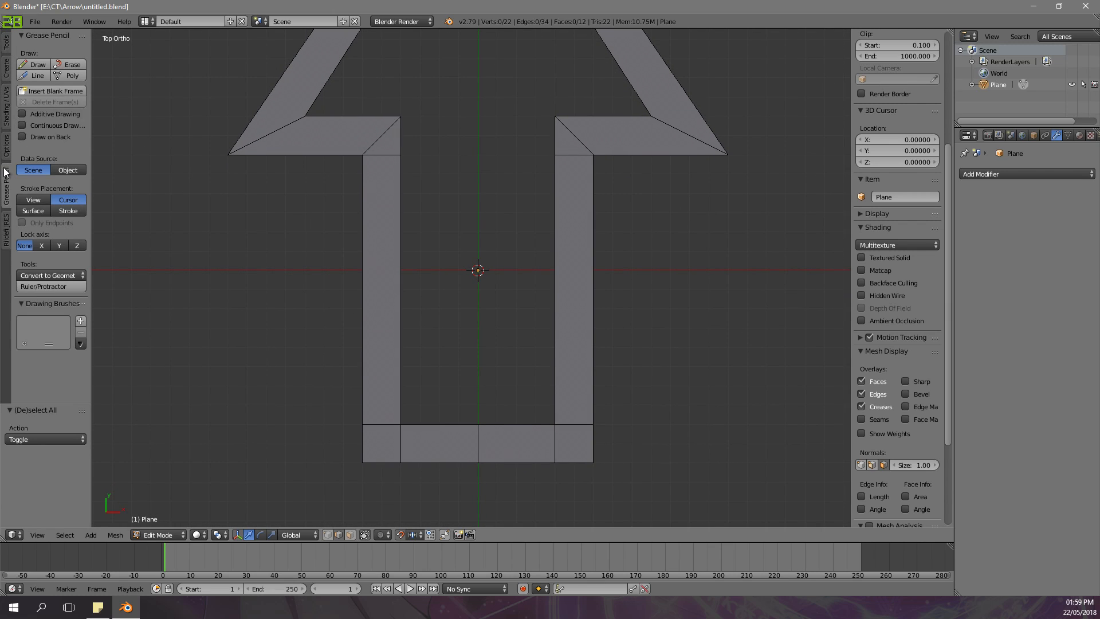
pyautogui.click(37, 65)
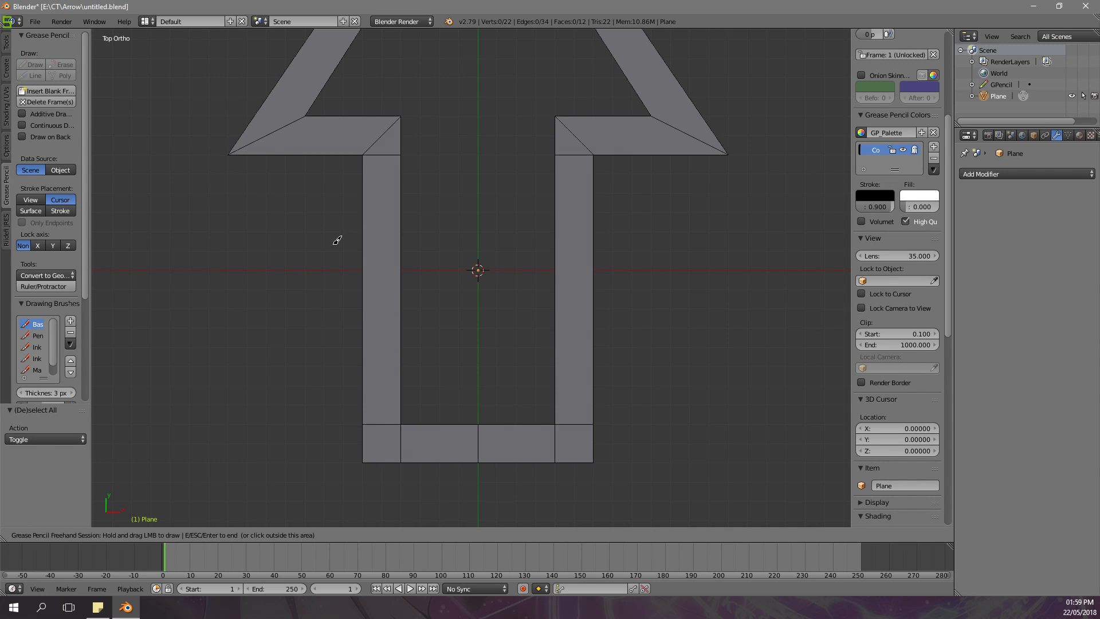
pyautogui.moveTo(467, 244); pyautogui.dragTo(616, 246)
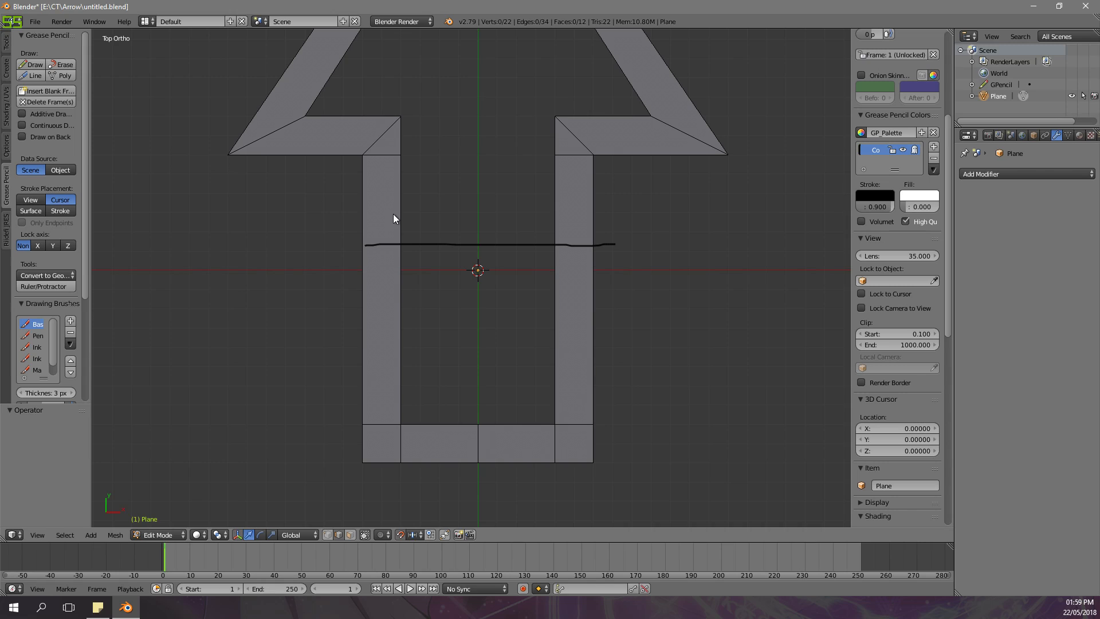
pyautogui.click(413, 246)
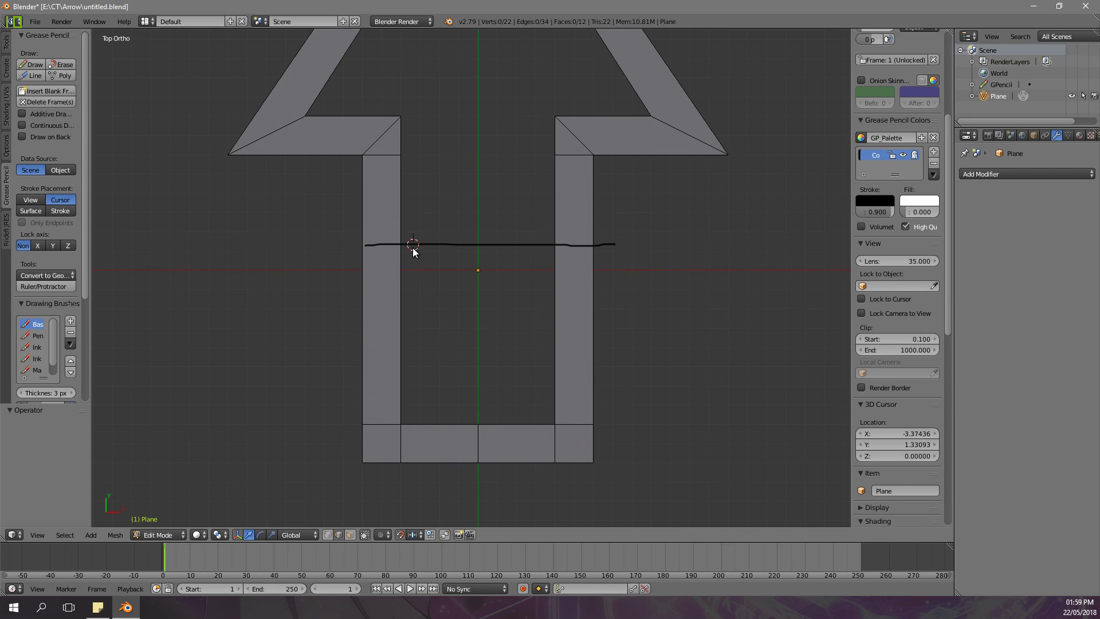
pyautogui.click(51, 103)
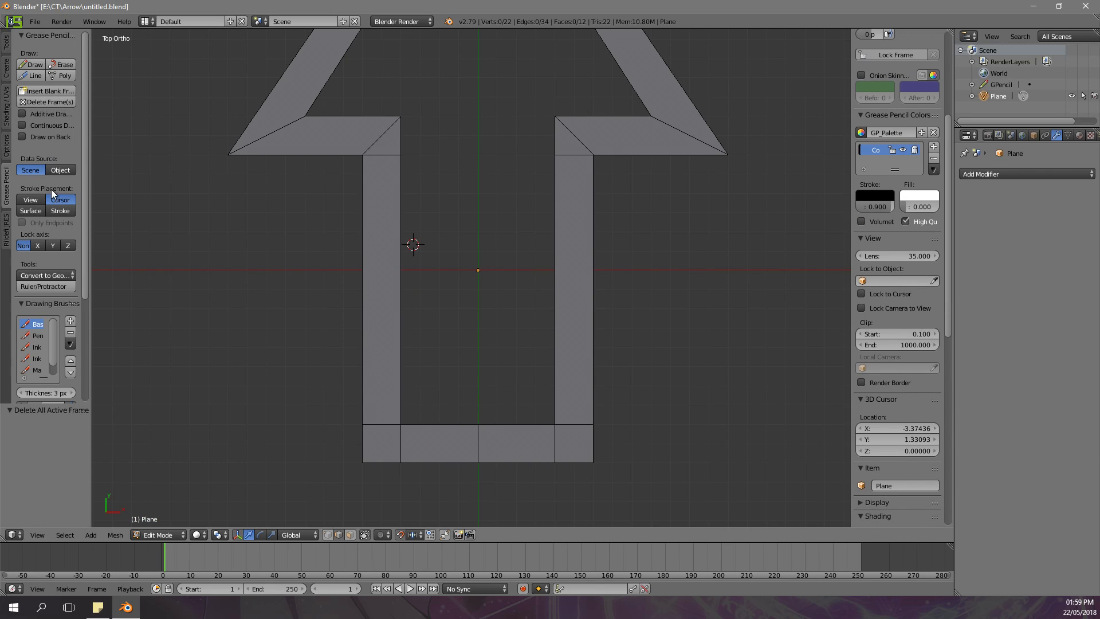
pyautogui.click(8, 156)
pyautogui.click(8, 47)
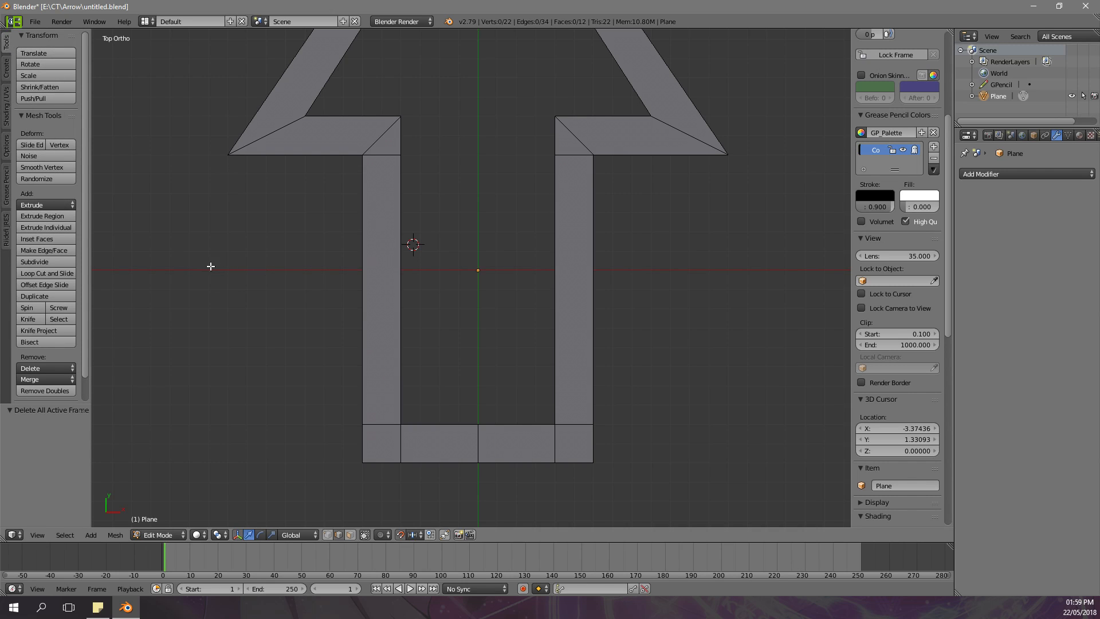
pyautogui.press('space')
pyautogui.write('cut')
pyautogui.press('Return')
pyautogui.click(29, 323)
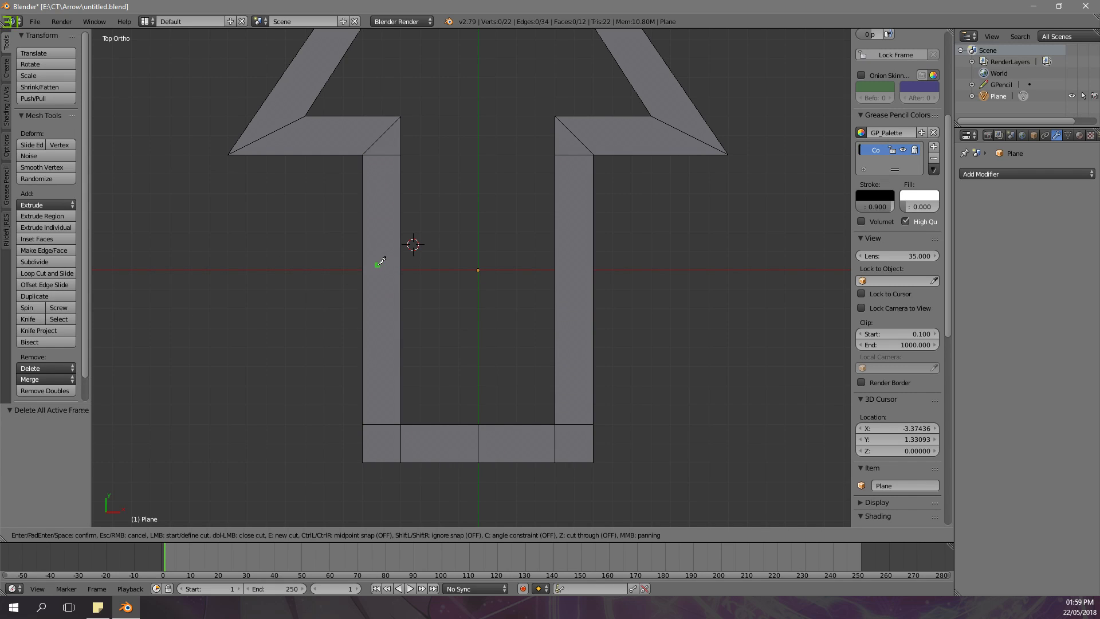
pyautogui.click(365, 231)
pyautogui.press('Escape')
pyautogui.click(35, 319)
pyautogui.press('Escape')
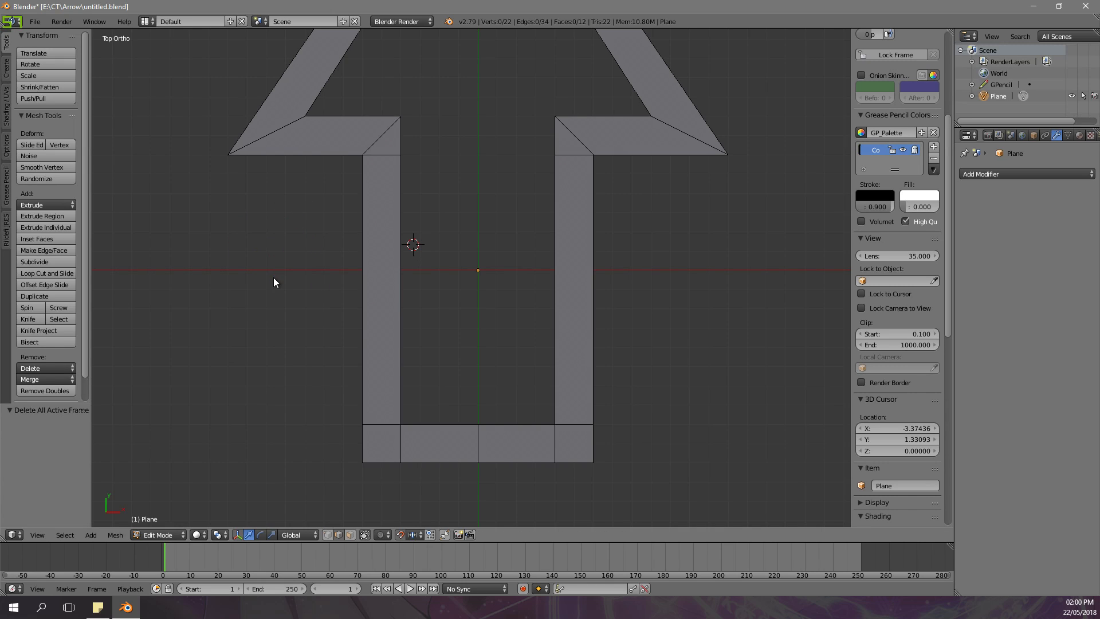
pyautogui.click(35, 319)
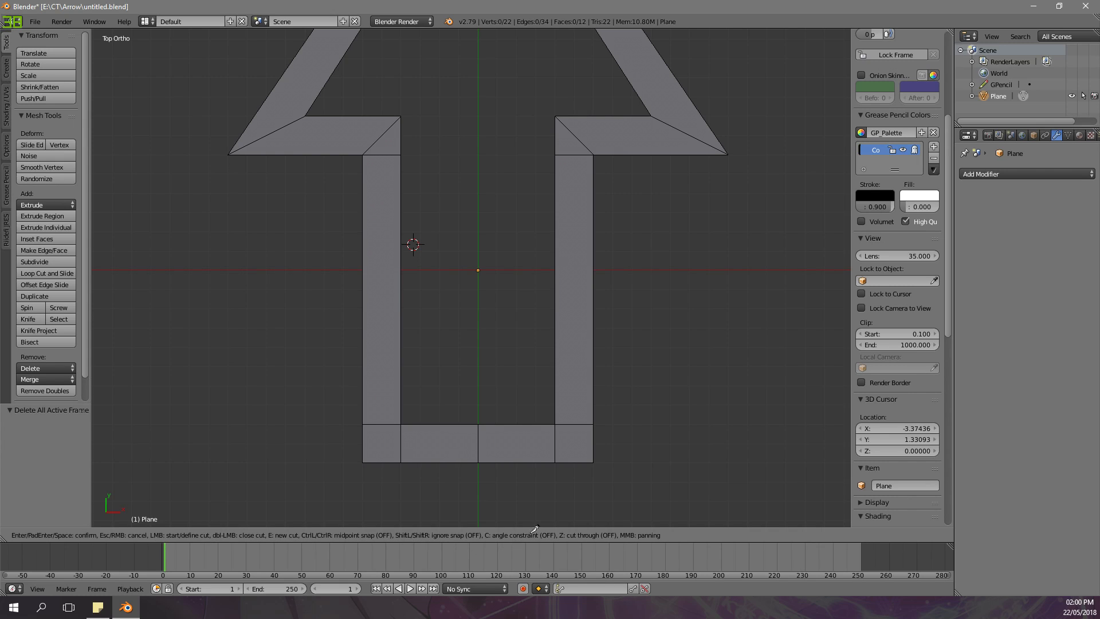
pyautogui.click(213, 289)
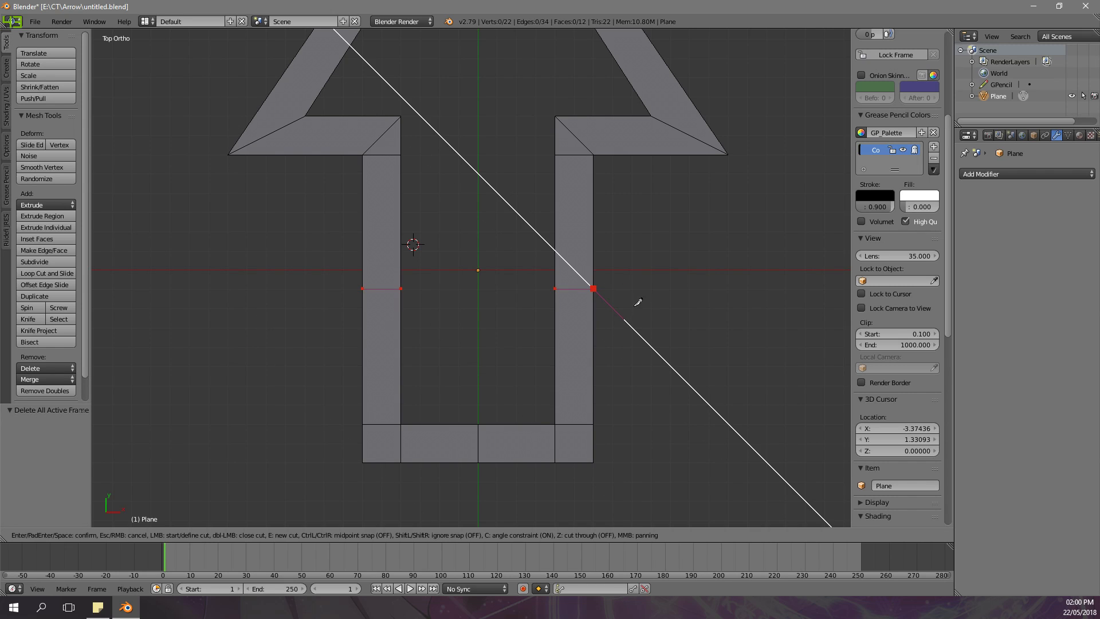
pyautogui.press('Escape')
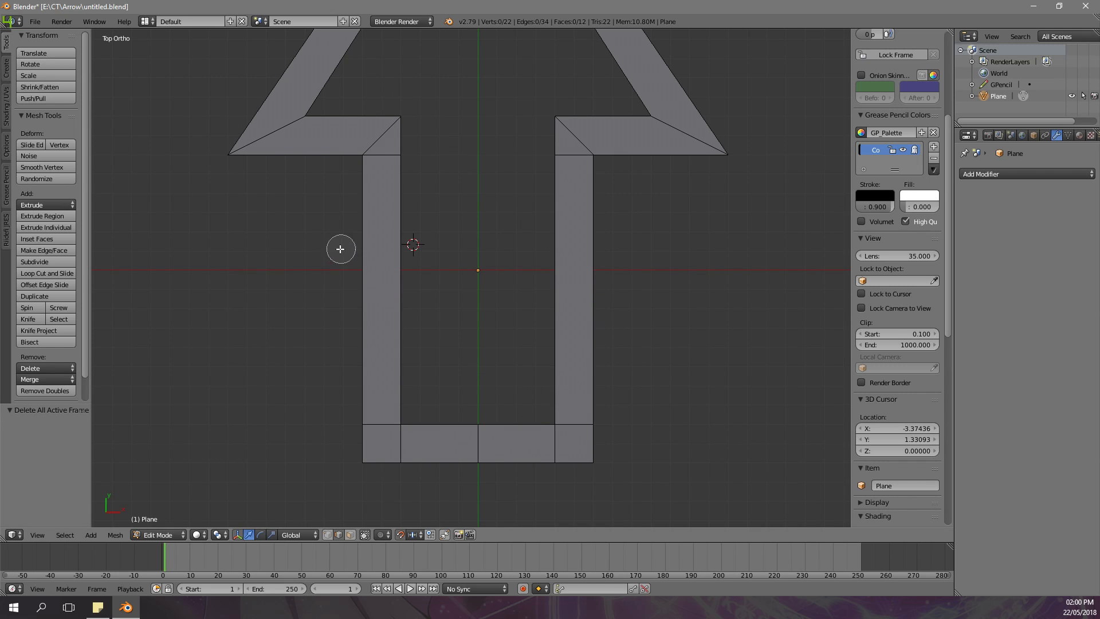
pyautogui.click(28, 319)
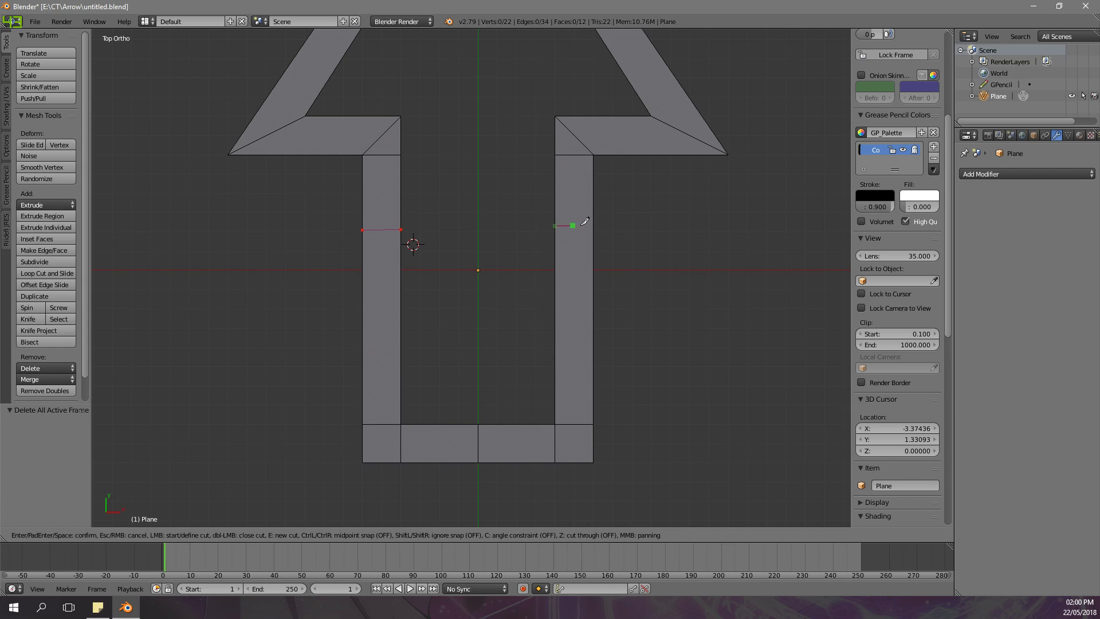
pyautogui.press('Escape')
# - Knife-cut a straight, angle-constrained horizontal line across both sides of the shaft, slightly above the arrow's origin
pyautogui.click(35, 319)
pyautogui.click(321, 222)
pyautogui.click(644, 221)
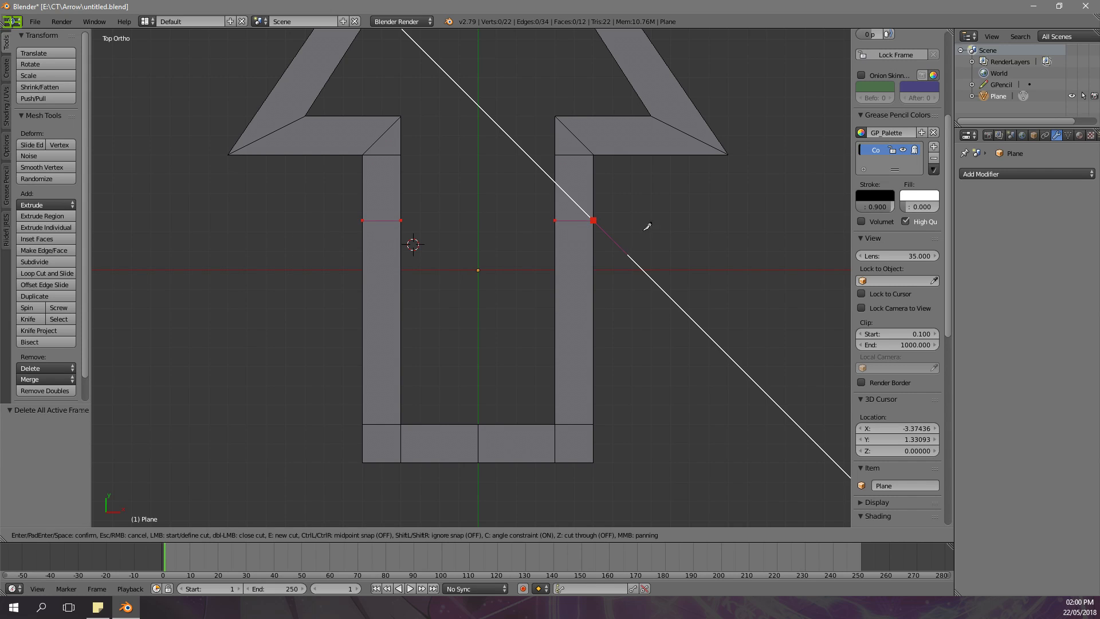
pyautogui.press('Return')
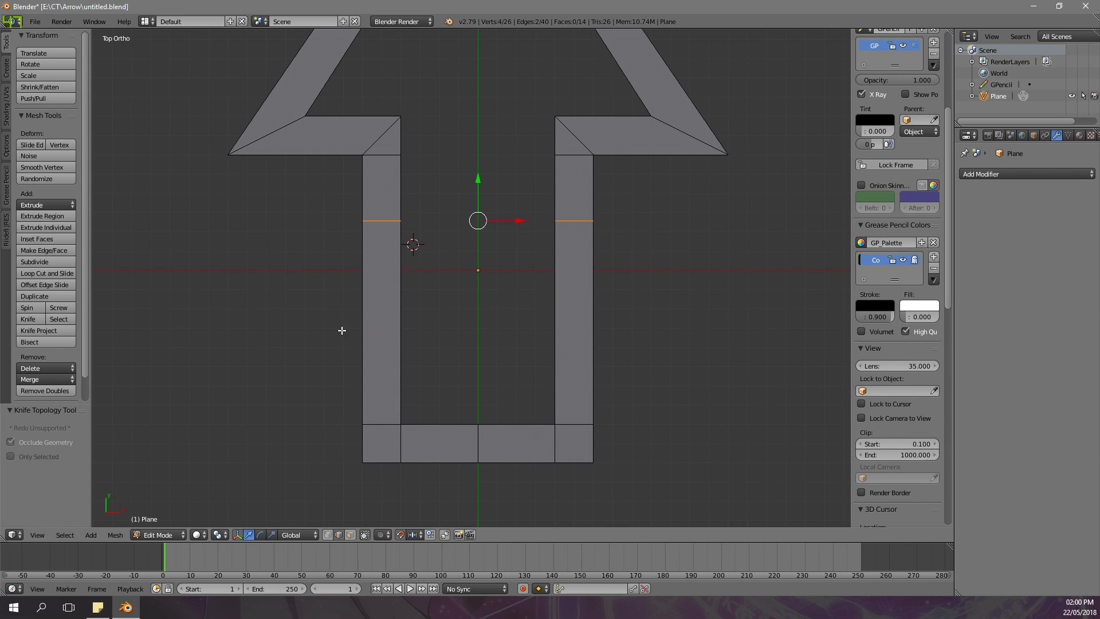
# - Knife-cut a second angle-constrained horizontal line across both sides of the shaft, below the arrow's origin
pyautogui.click(41, 318)
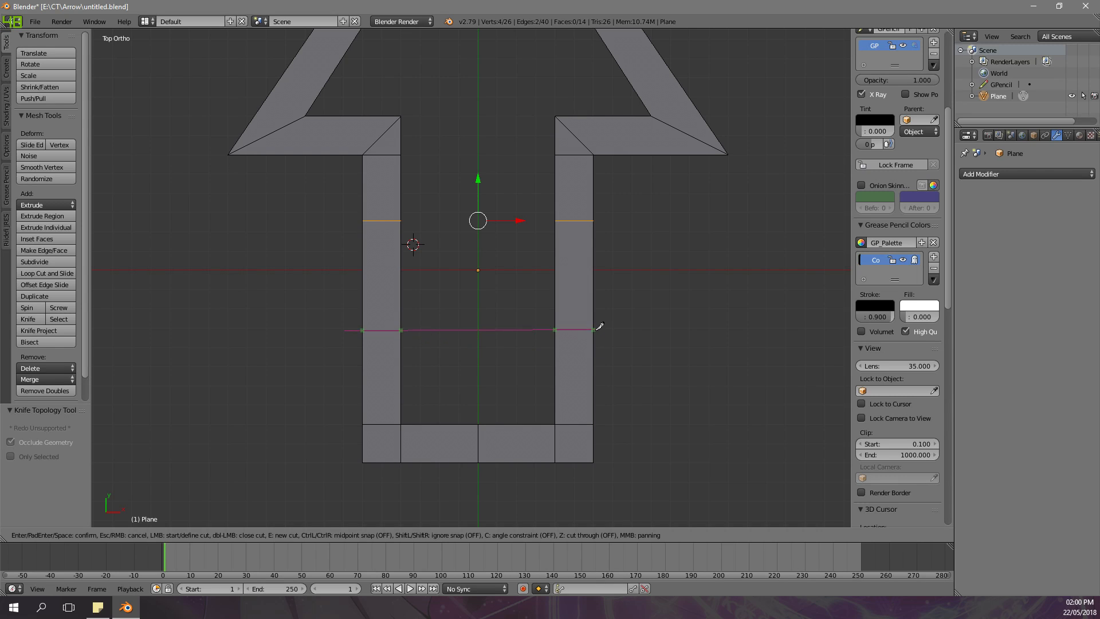
pyautogui.press('c')
pyautogui.click(688, 326)
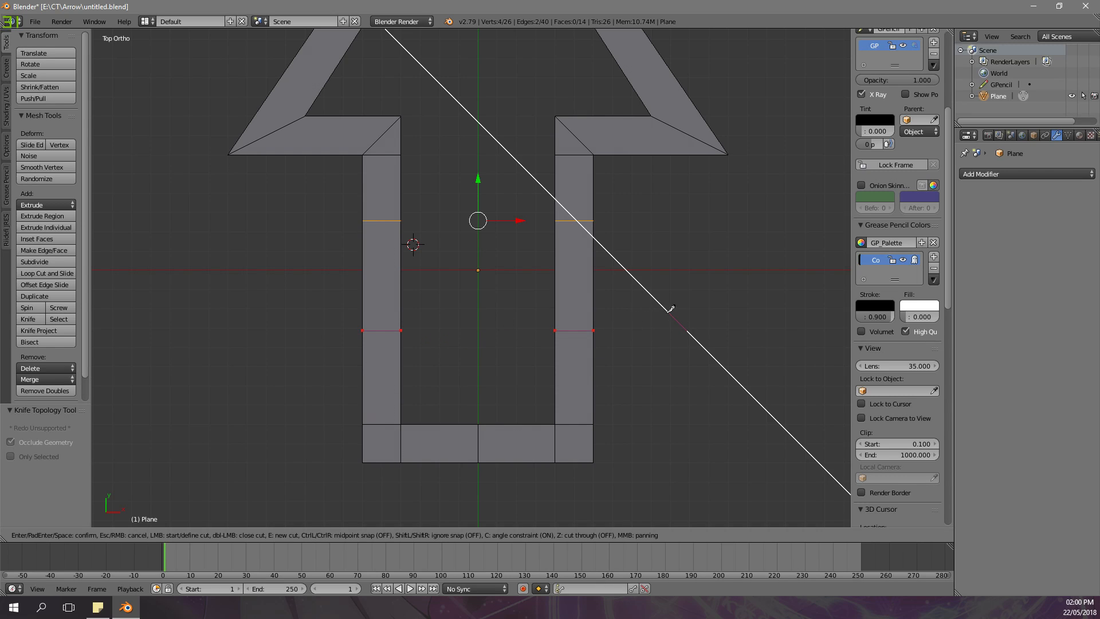
pyautogui.press('Return')
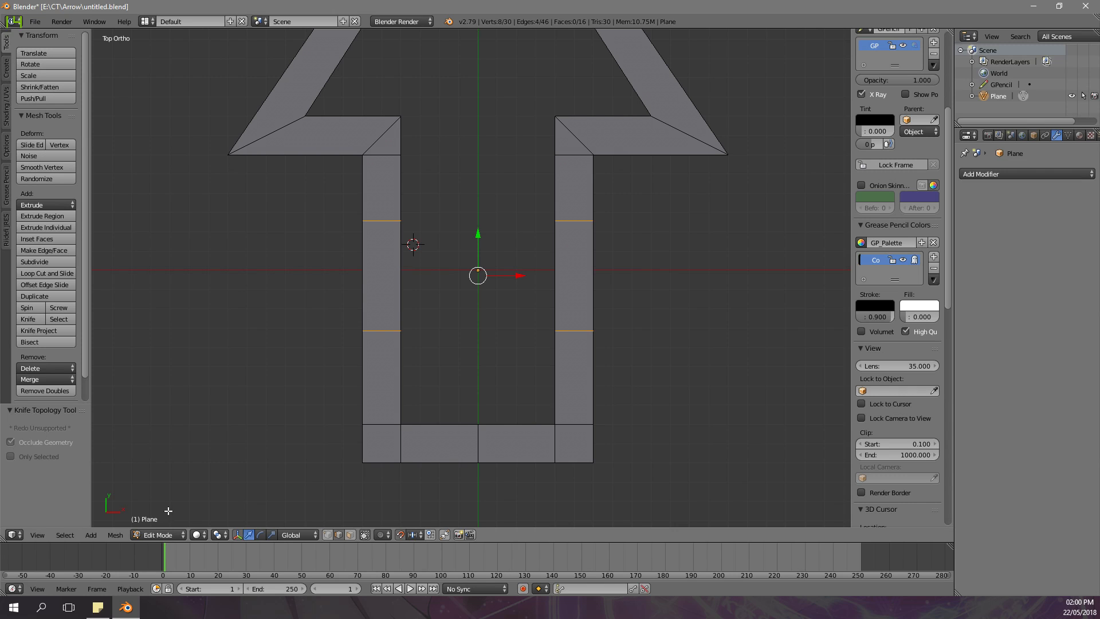
# - Raise the lower shaft faces, corners and base below the lower cut by 3 units along Z
pyautogui.moveTo(277, 424); pyautogui.dragTo(412, 319, button='middle')
pyautogui.press('a')
pyautogui.press('a')
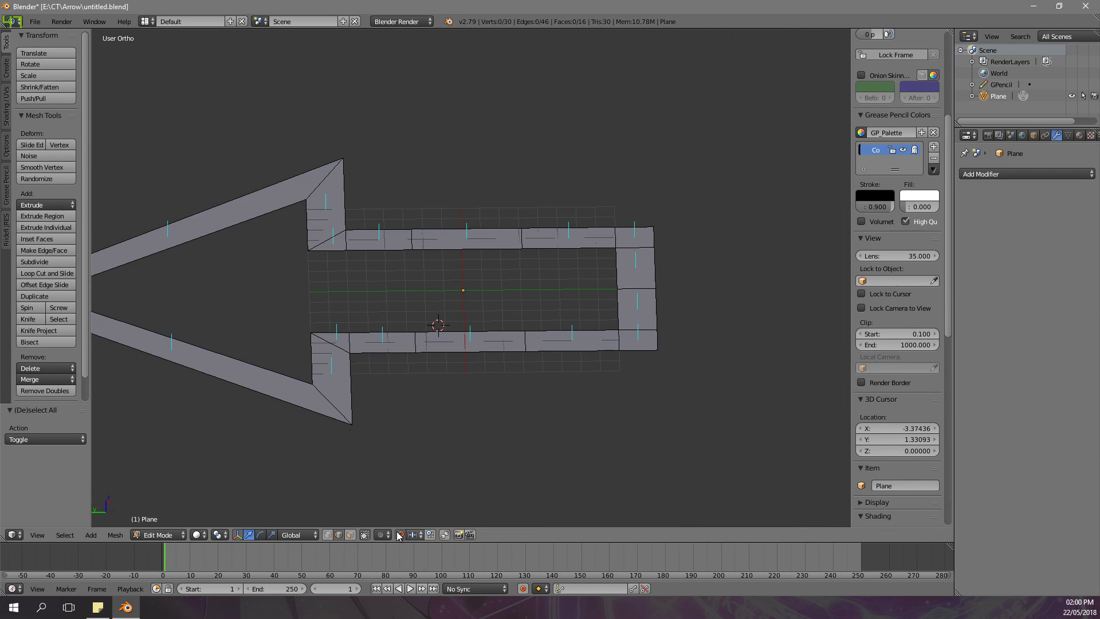
pyautogui.rightClick(563, 237)
pyautogui.keyDown('shift'); pyautogui.rightClick(645, 239); pyautogui.keyUp('shift')
pyautogui.keyDown('shift'); pyautogui.rightClick(643, 278); pyautogui.keyUp('shift')
pyautogui.keyDown('shift'); pyautogui.rightClick(639, 313); pyautogui.keyUp('shift')
pyautogui.keyDown('shift'); pyautogui.rightClick(637, 344); pyautogui.keyUp('shift')
pyautogui.keyDown('shift'); pyautogui.rightClick(585, 341); pyautogui.keyUp('shift')
pyautogui.moveTo(595, 321)
pyautogui.mouseDown(button='middle')
pyautogui.moveTo(544, 343)
pyautogui.moveTo(594, 300)
pyautogui.mouseUp(button='middle')
pyautogui.moveTo(592, 285); pyautogui.dragTo(604, 236)
pyautogui.moveTo(586, 259); pyautogui.dragTo(619, 268, button='middle')
# - Lower the edge at the arrowhead's tip along Z so the two long sides slope down toward the point
pyautogui.keyDown('shift'); pyautogui.moveTo(504, 273); pyautogui.dragTo(673, 273, button='middle'); pyautogui.keyUp('shift')
pyautogui.moveTo(425, 273); pyautogui.dragTo(425, 272, button='middle')
pyautogui.rightClick(195, 271)
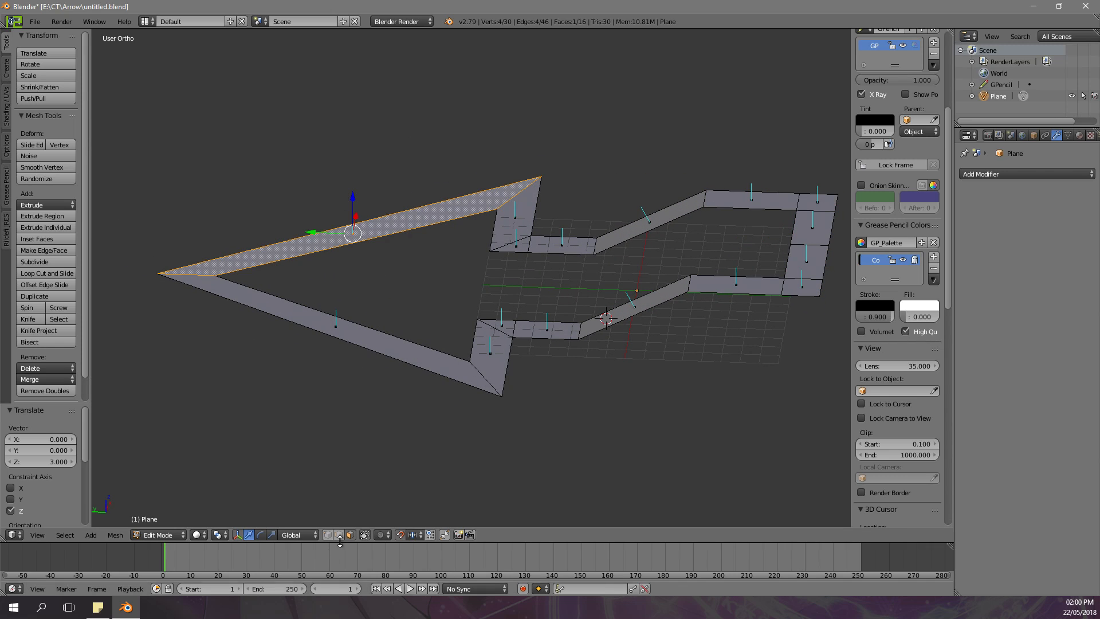
pyautogui.rightClick(200, 281)
pyautogui.rightClick(197, 277)
pyautogui.moveTo(188, 239); pyautogui.dragTo(197, 312)
# - Try triangulating all faces of the mesh, then undo the conversion
pyautogui.moveTo(196, 311); pyautogui.dragTo(302, 382, button='middle')
pyautogui.moveTo(338, 340); pyautogui.dragTo(359, 368, button='middle')
pyautogui.press('a')
pyautogui.hotkey('ctrl', 't')
pyautogui.press('a')
pyautogui.moveTo(397, 329); pyautogui.dragTo(641, 267, button='middle')
pyautogui.hotkey('ctrl', 'z')
pyautogui.hotkey('ctrl', 'z')
pyautogui.moveTo(547, 264); pyautogui.dragTo(436, 264, button='middle')
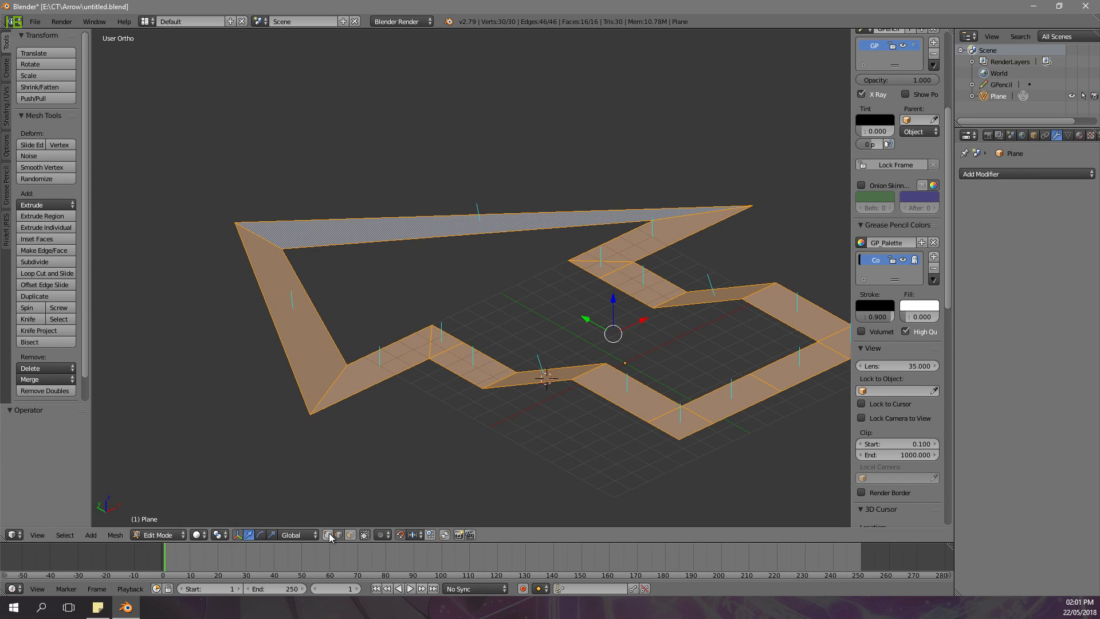
# - Delete only the faces of the arrowhead's two long sides, keeping their edges
pyautogui.rightClick(317, 328)
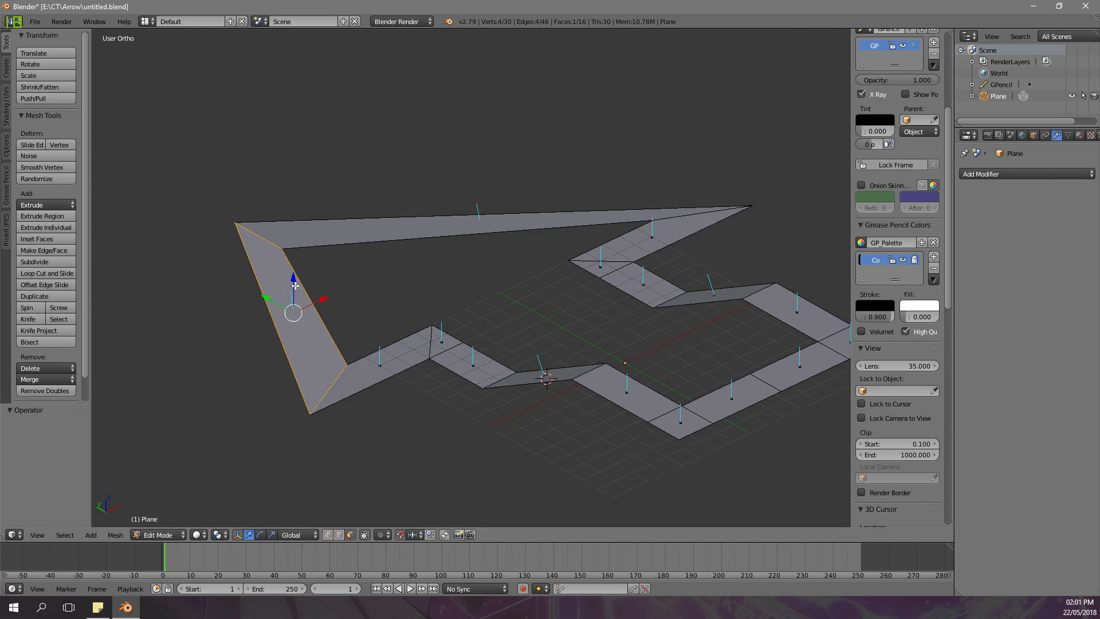
pyautogui.press('x')
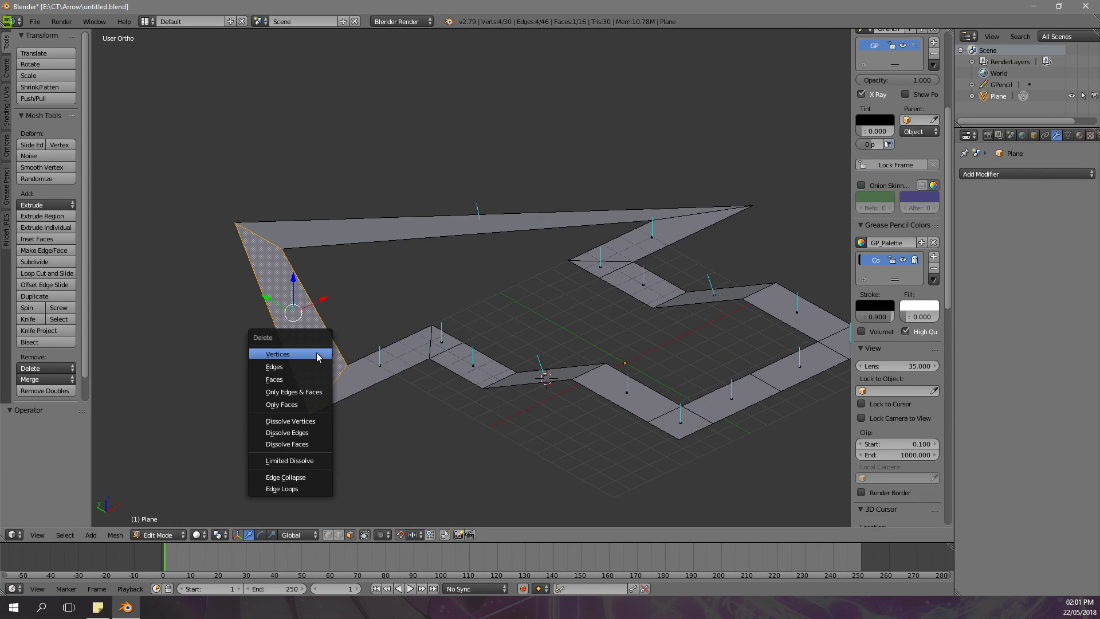
pyautogui.click(315, 394)
pyautogui.rightClick(335, 229)
pyautogui.press('x')
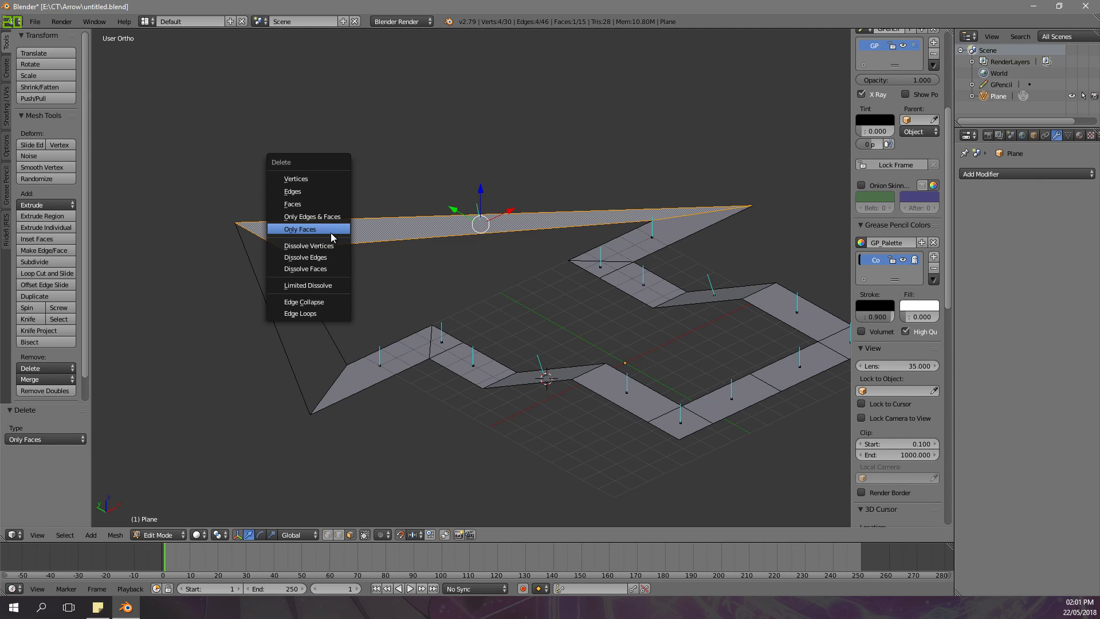
pyautogui.click(331, 232)
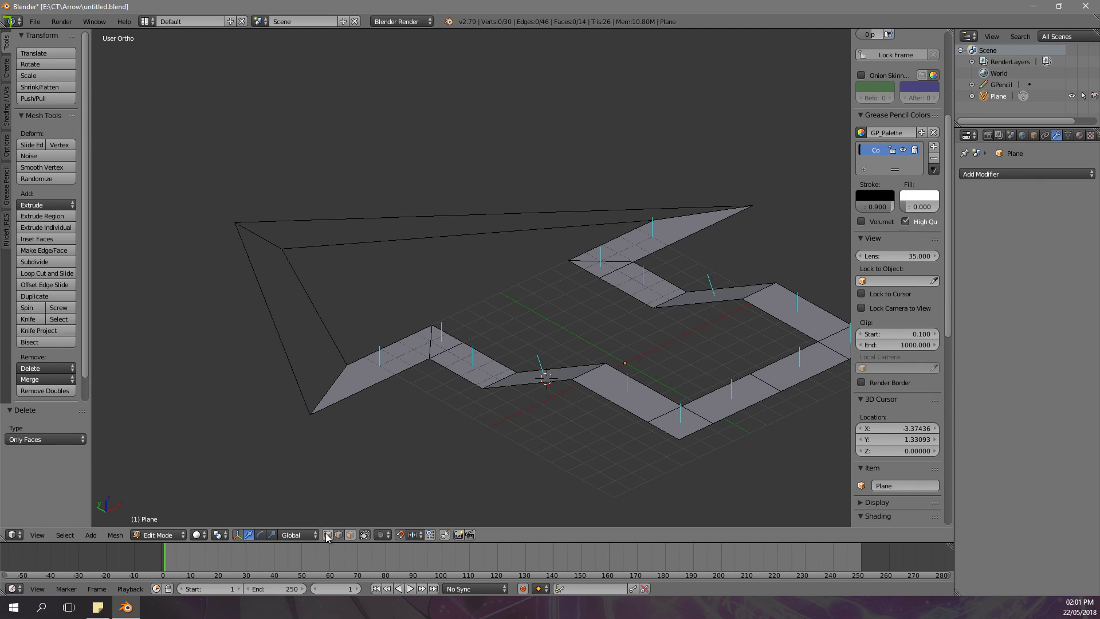
# - Fill the arrowhead's left long side with two triangular faces split from the outer corner to the inner tip vertex
pyautogui.rightClick(309, 413)
pyautogui.keyDown('shift'); pyautogui.rightClick(284, 250); pyautogui.keyUp('shift')
pyautogui.keyDown('shift'); pyautogui.rightClick(345, 366); pyautogui.keyUp('shift')
pyautogui.press('f')
pyautogui.rightClick(315, 413)
pyautogui.keyDown('shift'); pyautogui.rightClick(283, 251); pyautogui.keyUp('shift')
pyautogui.keyDown('shift'); pyautogui.rightClick(238, 222); pyautogui.keyUp('shift')
pyautogui.press('f')
# - Fill the arrowhead's right long side with two triangular faces split from the inner tip vertex to the outer corner
pyautogui.rightClick(281, 248)
pyautogui.keyDown('shift'); pyautogui.rightClick(740, 206); pyautogui.keyUp('shift')
pyautogui.moveTo(735, 209); pyautogui.dragTo(599, 303, button='middle')
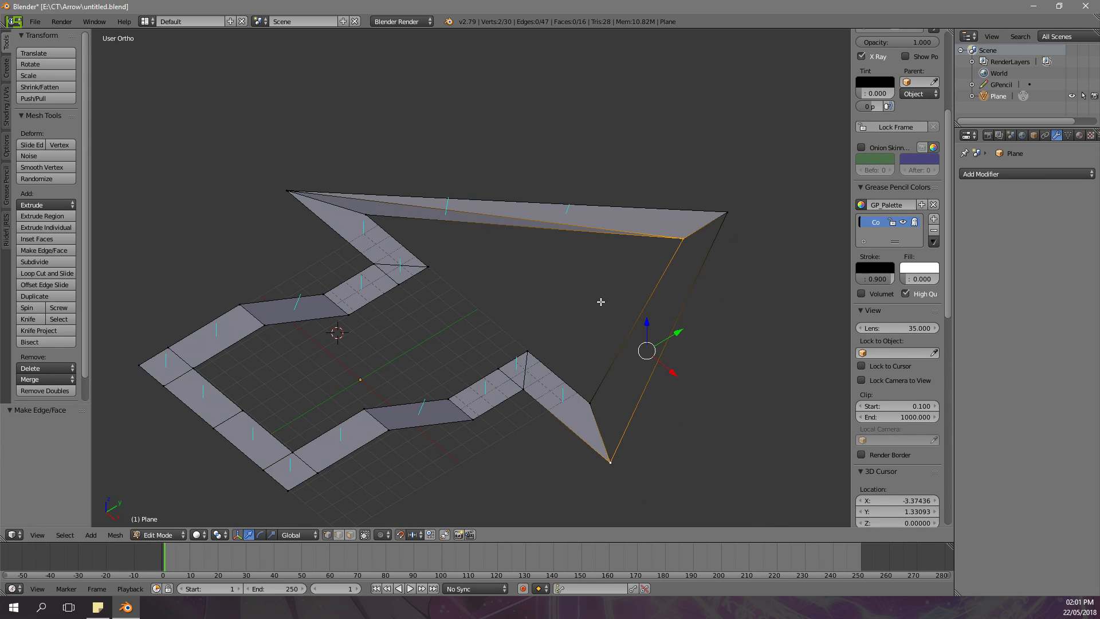
pyautogui.press('f')
pyautogui.keyDown('shift'); pyautogui.rightClick(682, 239); pyautogui.keyUp('shift')
pyautogui.keyDown('shift'); pyautogui.rightClick(723, 213); pyautogui.keyUp('shift')
pyautogui.press('f')
pyautogui.press('a')
# - Dissolve the edge in the middle of the arrow's base
pyautogui.moveTo(603, 285); pyautogui.dragTo(444, 408, button='middle')
pyautogui.rightClick(445, 409)
pyautogui.press('x')
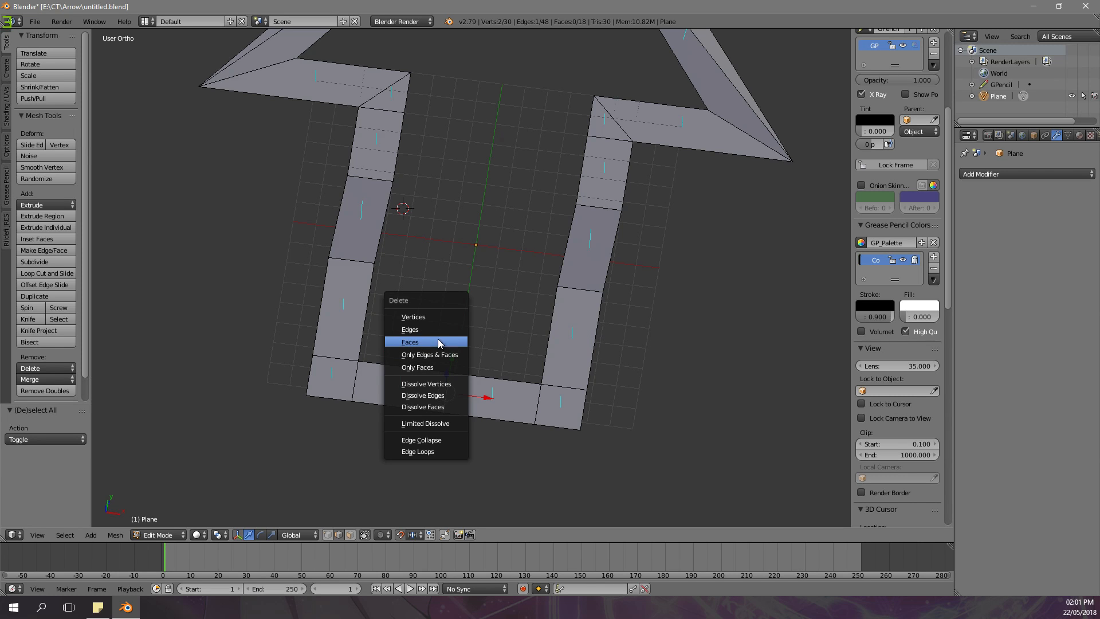
pyautogui.click(448, 397)
# - From the top view, knife-cut a straight vertical line across the base near its left corner
pyautogui.moveTo(449, 396); pyautogui.dragTo(430, 297, button='middle')
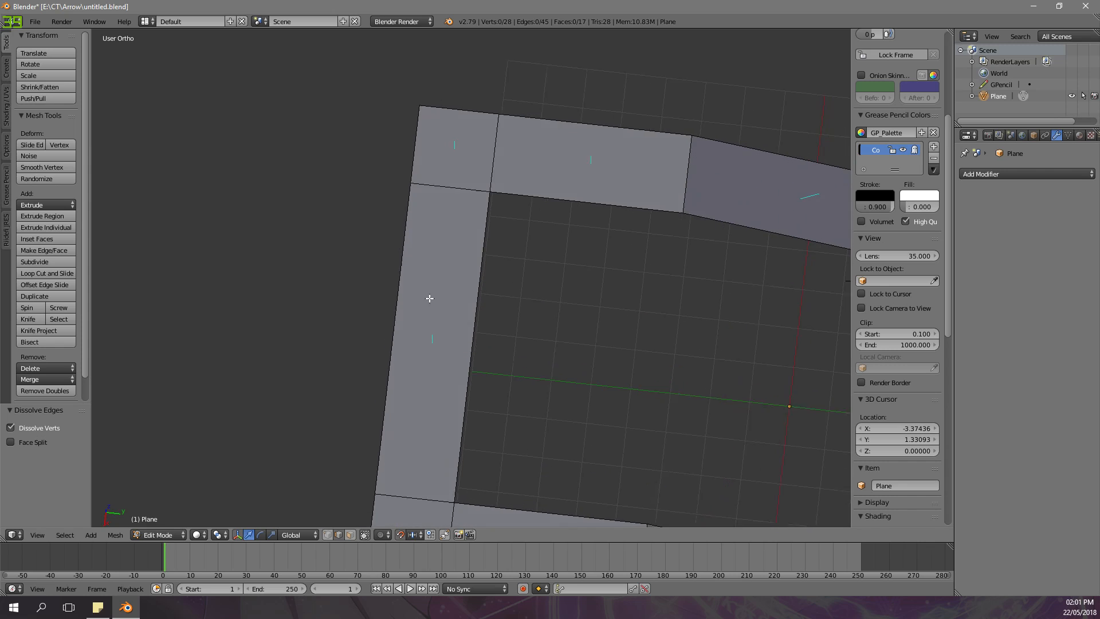
pyautogui.scroll(3, 363, 427)
pyautogui.press('KP_7')
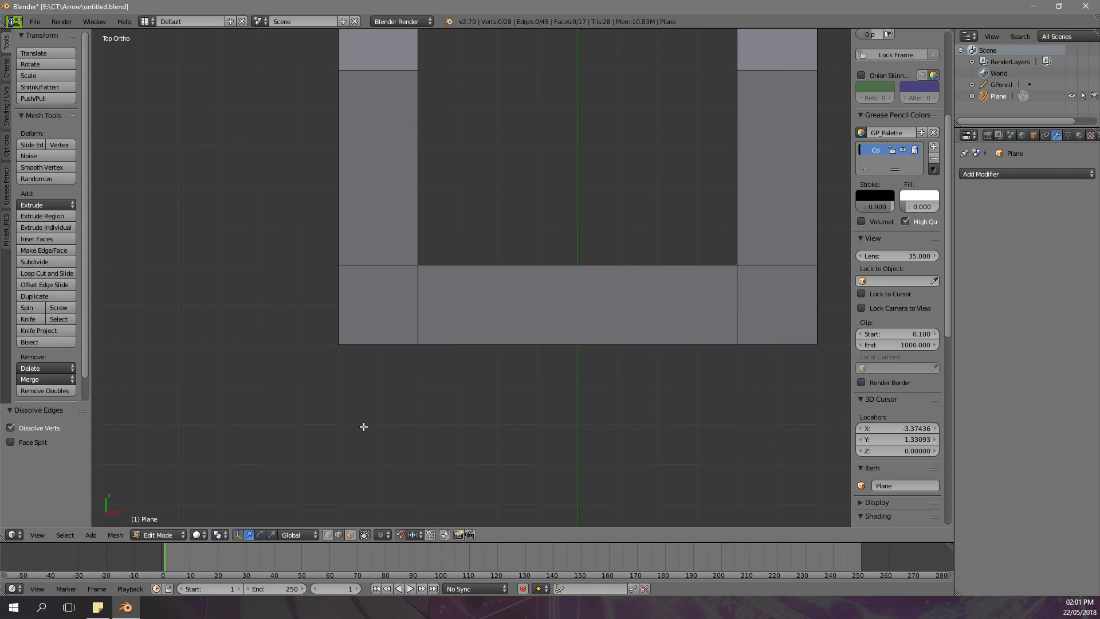
pyautogui.click(31, 320)
pyautogui.scroll(2, 481, 234)
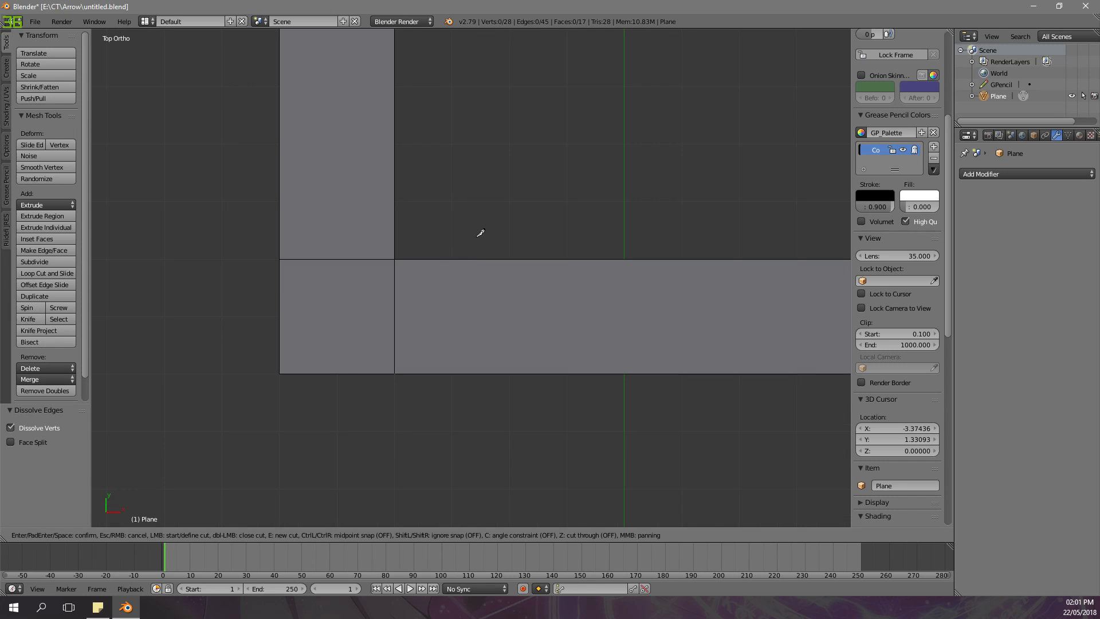
pyautogui.click(472, 374)
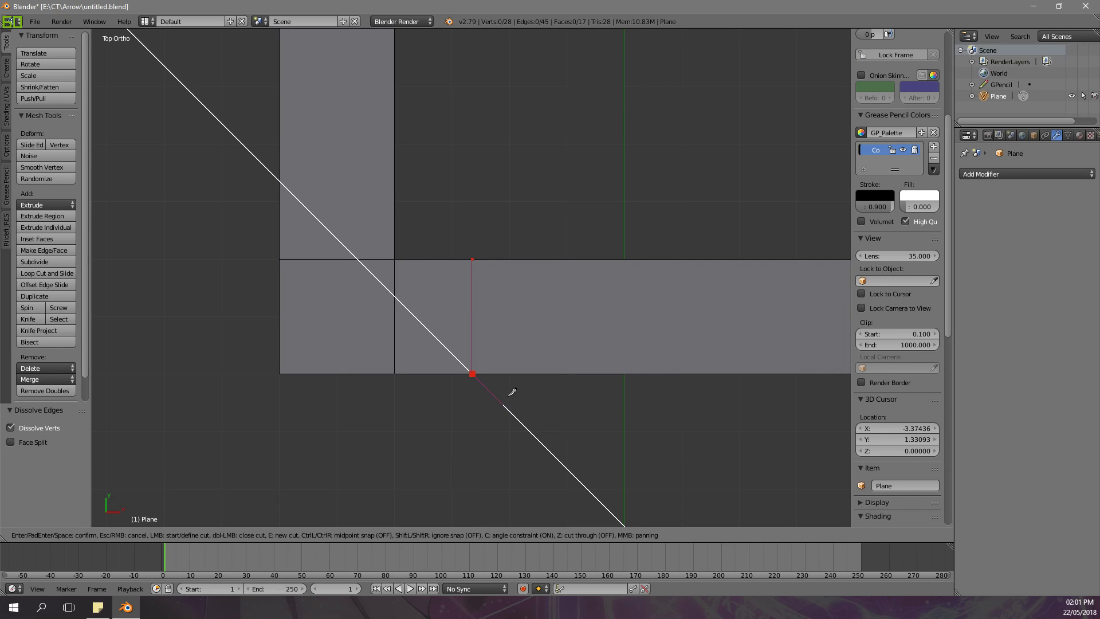
pyautogui.press('Return')
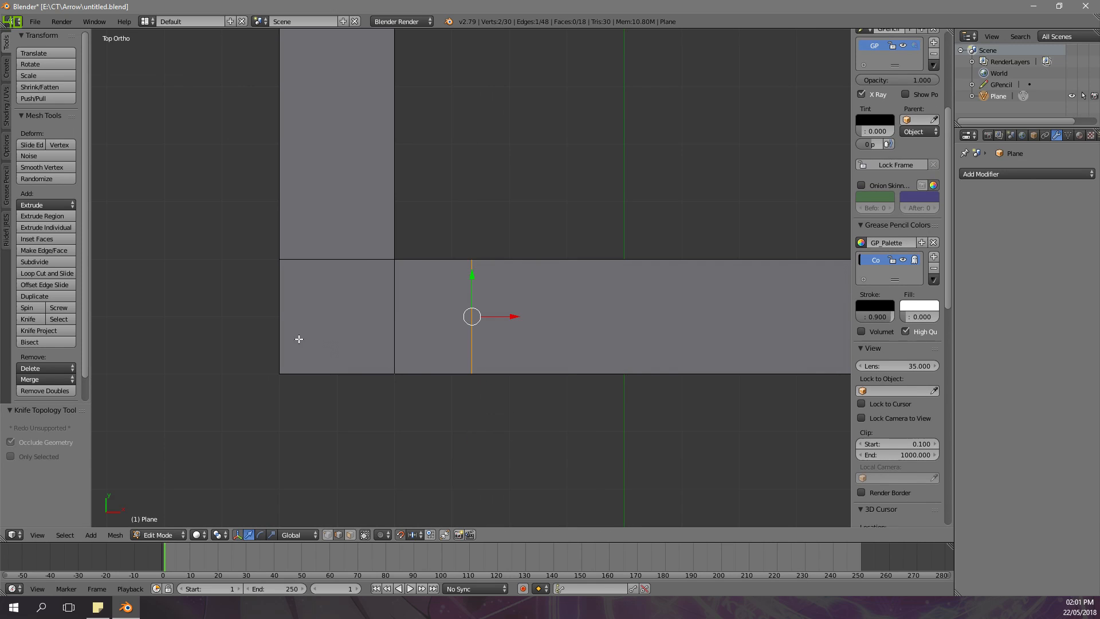
# - Knife-cut a second vertical line across the base just right of the previous cut to form a narrow strip
pyautogui.click(29, 319)
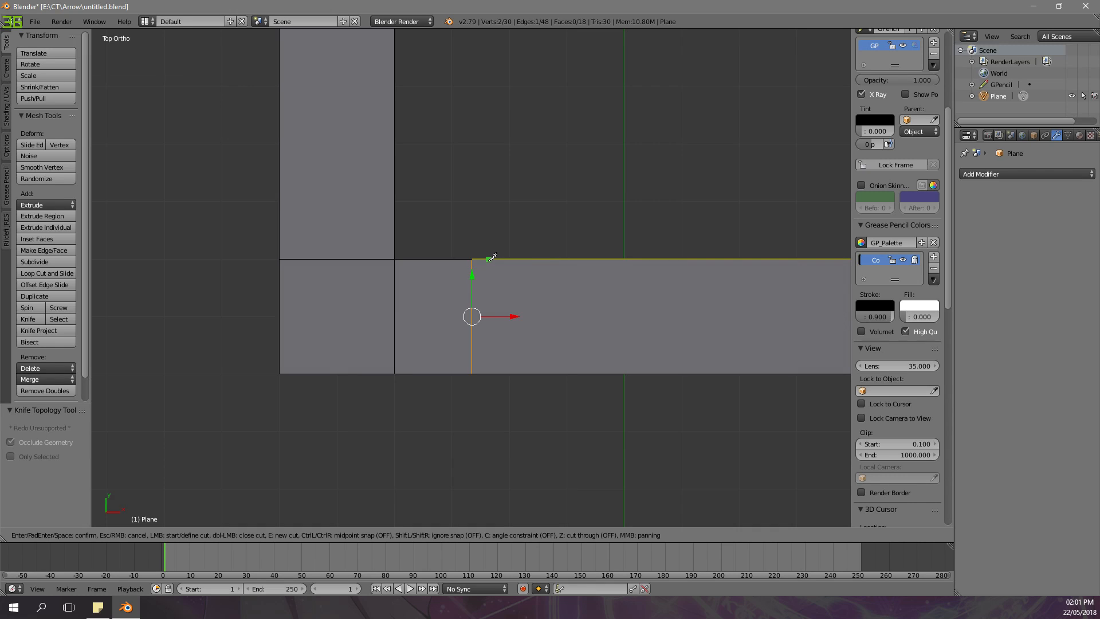
pyautogui.press('c')
pyautogui.click(490, 259)
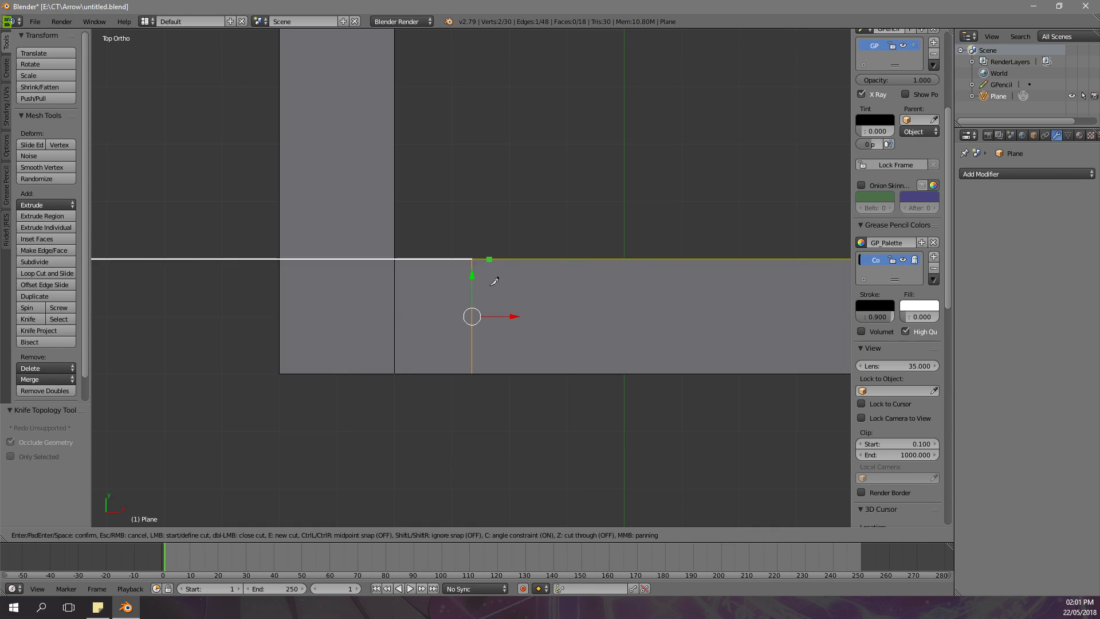
pyautogui.click(493, 416)
pyautogui.press('Return')
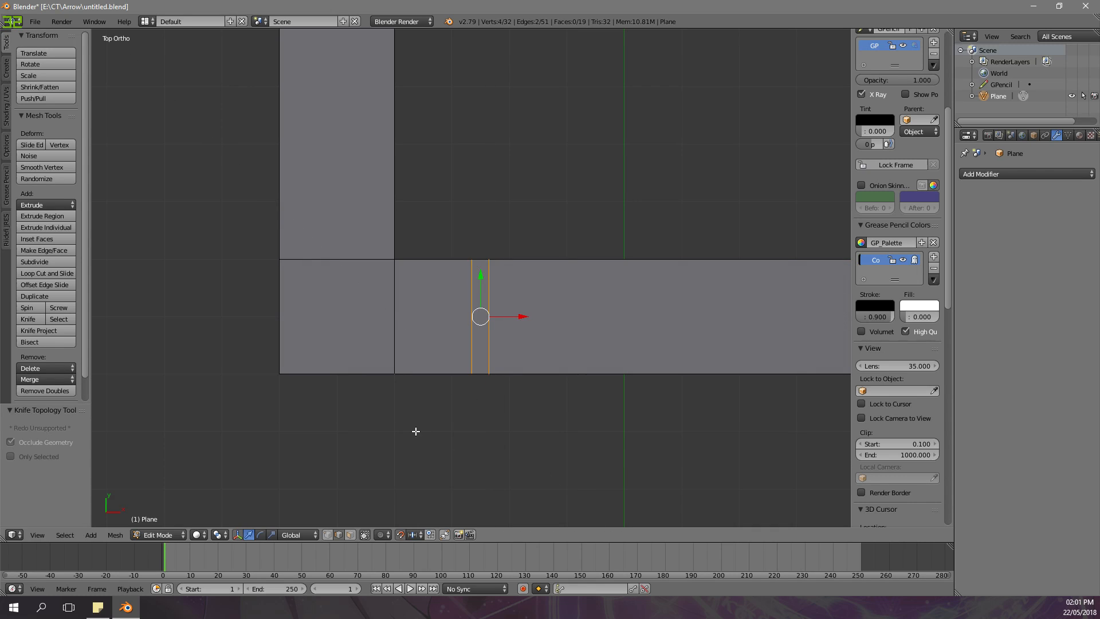
pyautogui.scroll(-3, 413, 401)
pyautogui.press('a')
# - Switch to File Explorer and open ga_road.png from E:\CT\Arrow in paint.net
pyautogui.scroll(-2, 408, 429)
pyautogui.moveTo(383, 460); pyautogui.dragTo(444, 344, button='middle')
pyautogui.scroll(4, 444, 344)
pyautogui.press('KP_7')
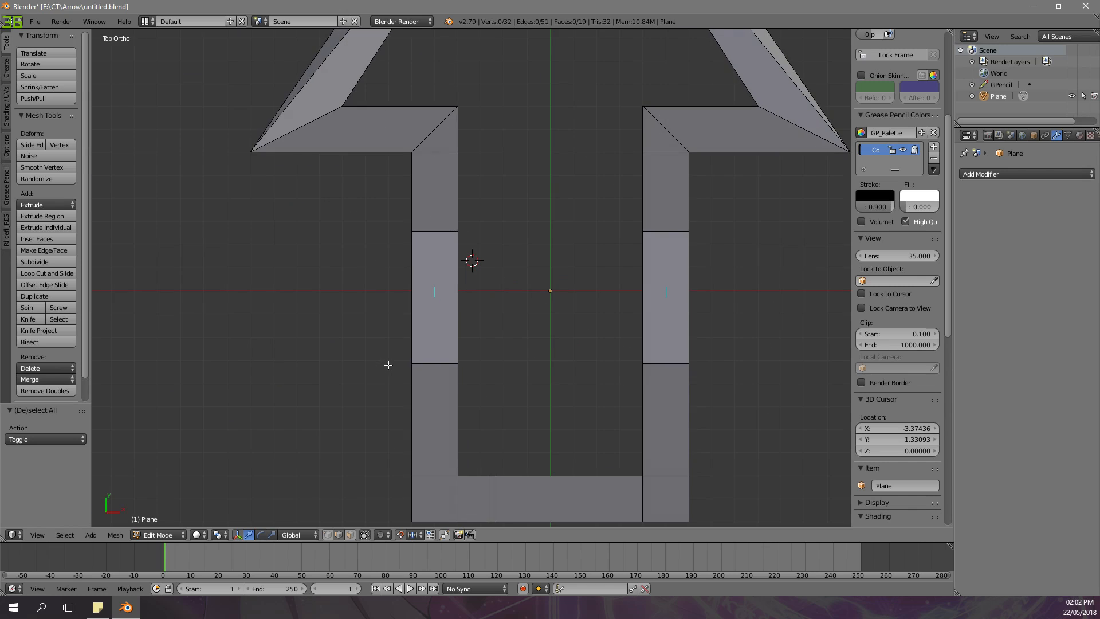
pyautogui.scroll(-5, 388, 363)
pyautogui.moveTo(0, 143); pyautogui.dragTo(558, 59)
pyautogui.click(462, 251)
pyautogui.doubleClick(462, 251)
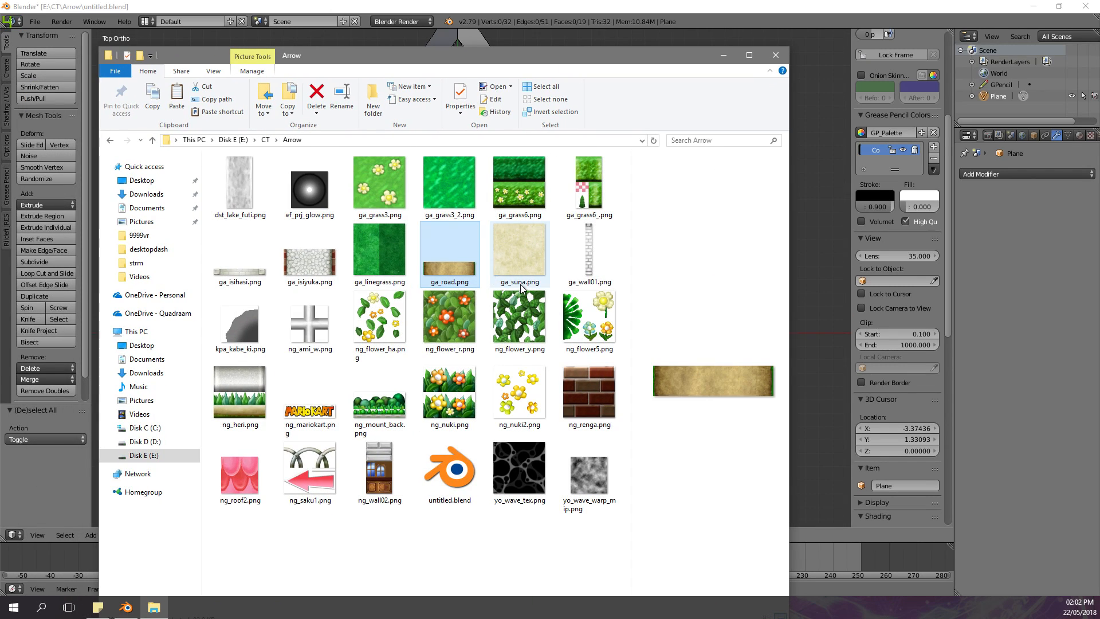
# - Set the paintbrush to semi-transparent black with an opacity of 109 and a brush width of 7
pyautogui.keyDown('ctrl'); pyautogui.scroll(5, 475, 301); pyautogui.keyUp('ctrl')
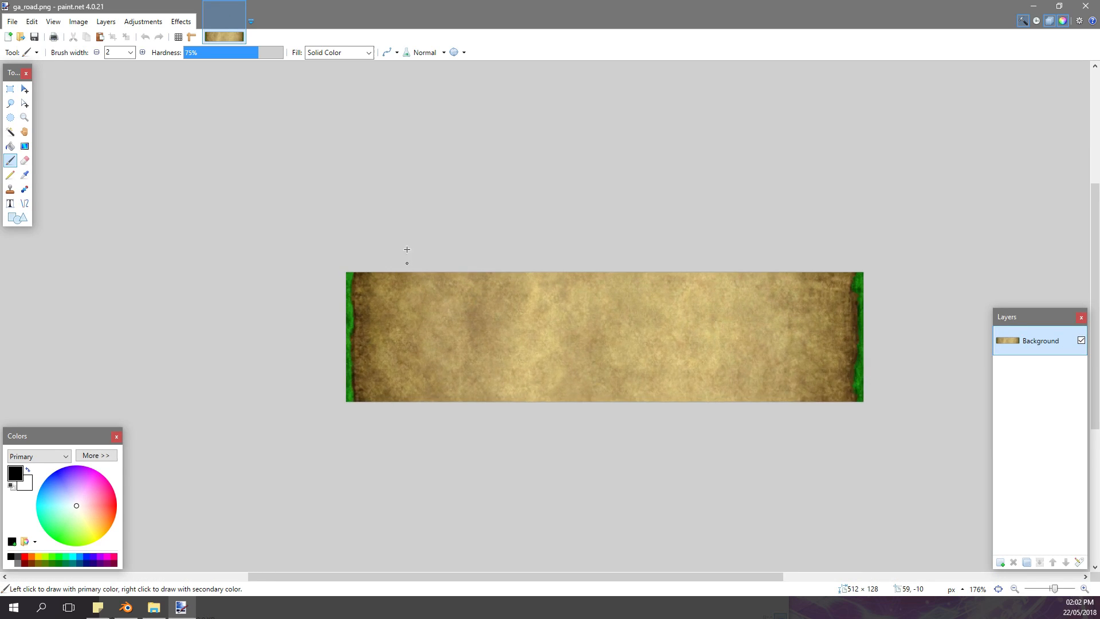
pyautogui.keyDown('ctrl'); pyautogui.scroll(-5, 406, 260); pyautogui.keyUp('ctrl')
pyautogui.keyDown('ctrl'); pyautogui.scroll(10, 509, 270); pyautogui.keyUp('ctrl')
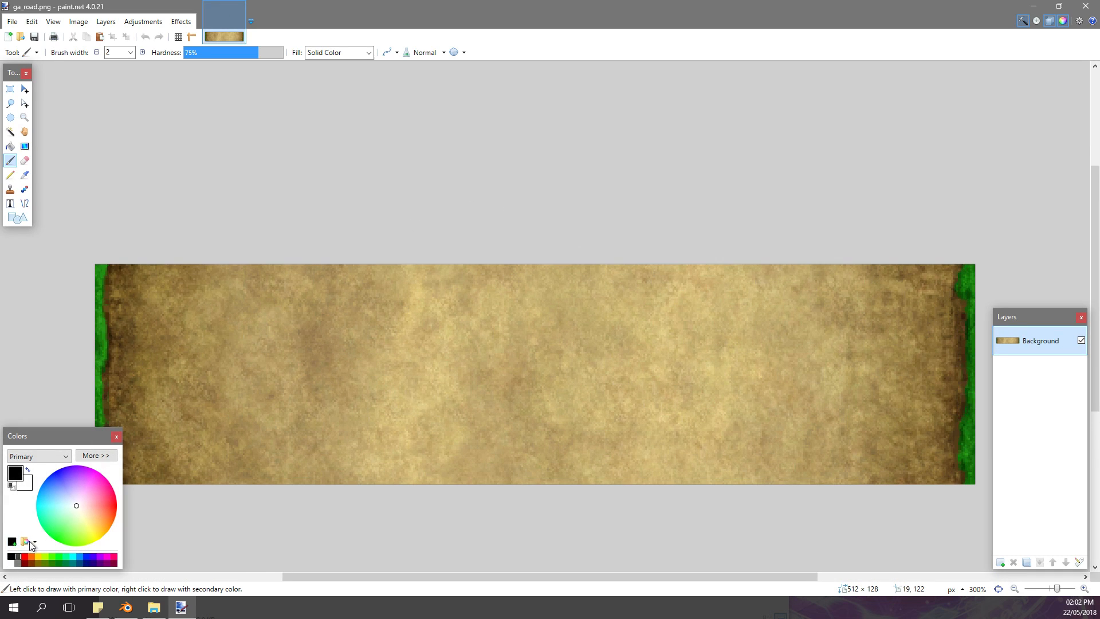
pyautogui.click(95, 456)
pyautogui.click(161, 555)
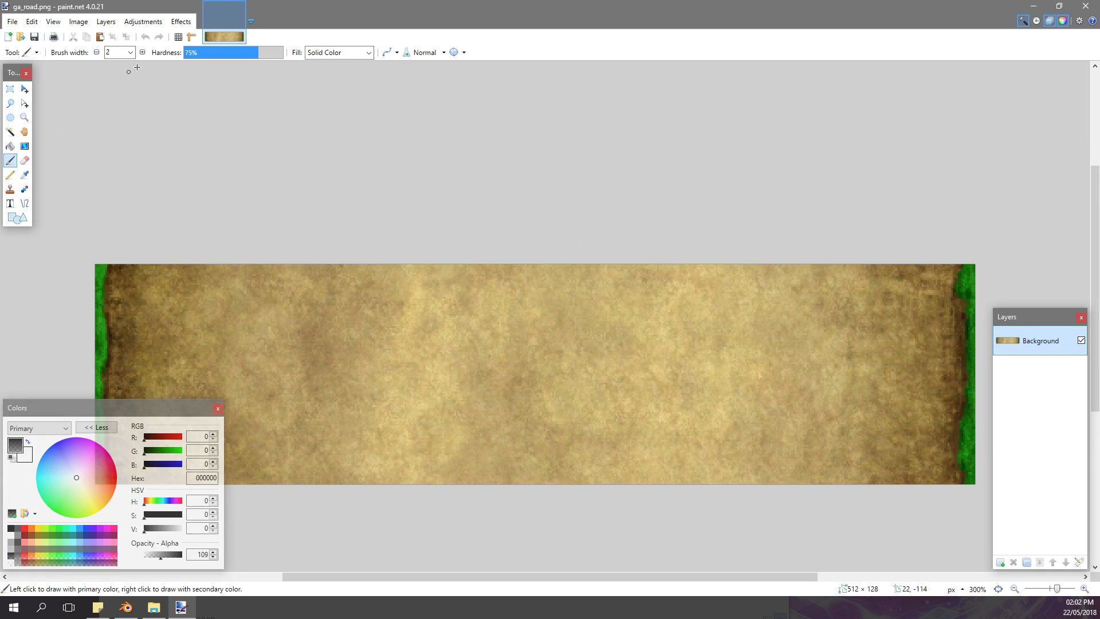
pyautogui.click(148, 51)
pyautogui.click(148, 51)
pyautogui.click(148, 51)
pyautogui.click(148, 51)
# - Try brushing arrowhead strokes on the left part of the road texture, undoing each attempt
pyautogui.moveTo(329, 295)
pyautogui.mouseDown()
pyautogui.moveTo(222, 370)
pyautogui.moveTo(241, 341)
pyautogui.moveTo(381, 390)
pyautogui.mouseUp()
pyautogui.hotkey('ctrl', 'z')
pyautogui.hotkey('ctrl', 'z')
pyautogui.keyDown('ctrl'); pyautogui.scroll(-2, 360, 327); pyautogui.keyUp('ctrl')
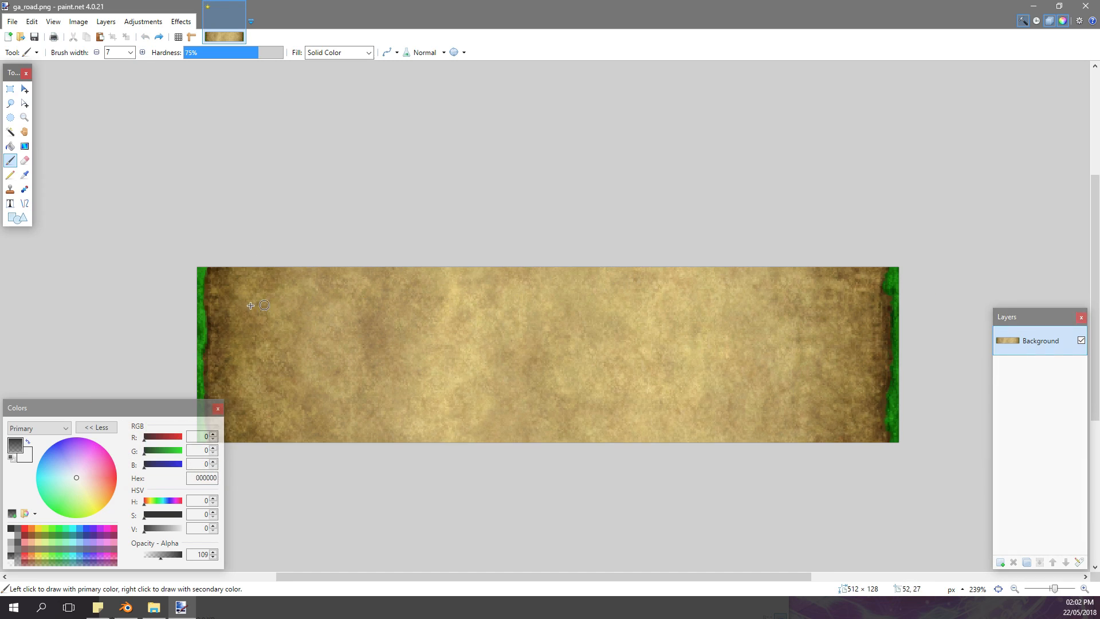
pyautogui.keyDown('ctrl'); pyautogui.scroll(1, 360, 327); pyautogui.keyUp('ctrl')
pyautogui.moveTo(373, 263); pyautogui.dragTo(295, 322)
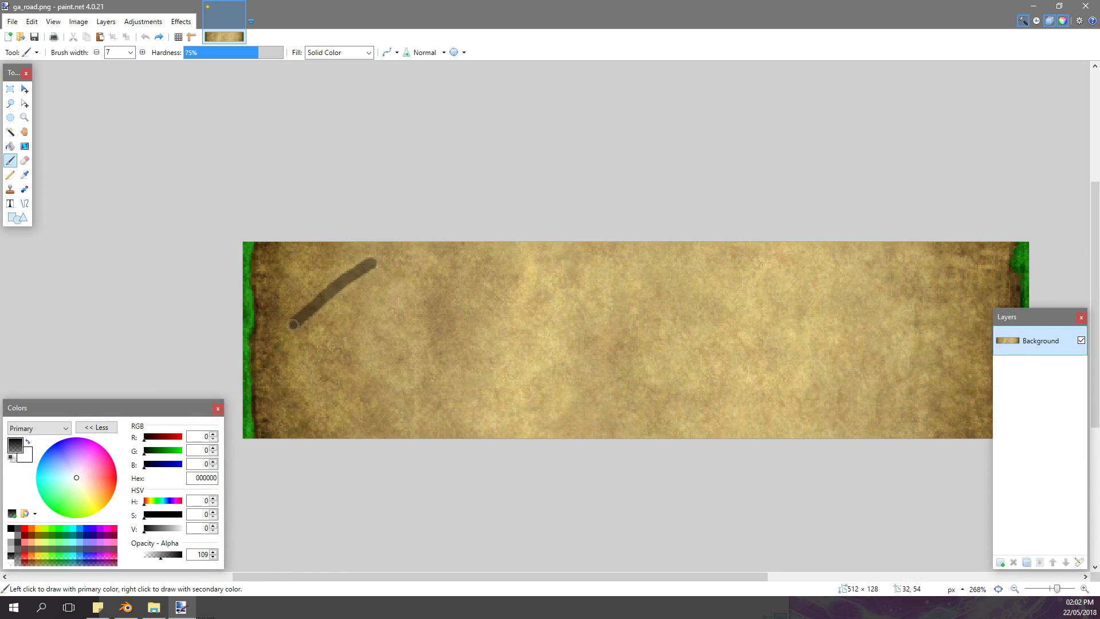
pyautogui.moveTo(378, 260); pyautogui.dragTo(461, 337)
pyautogui.hotkey('ctrl', 'z')
pyautogui.moveTo(378, 261); pyautogui.dragTo(462, 337)
pyautogui.hotkey('ctrl', 'z')
pyautogui.hotkey('ctrl', 'z')
pyautogui.moveTo(293, 327)
pyautogui.mouseDown()
pyautogui.moveTo(343, 272)
pyautogui.moveTo(469, 336)
pyautogui.mouseUp()
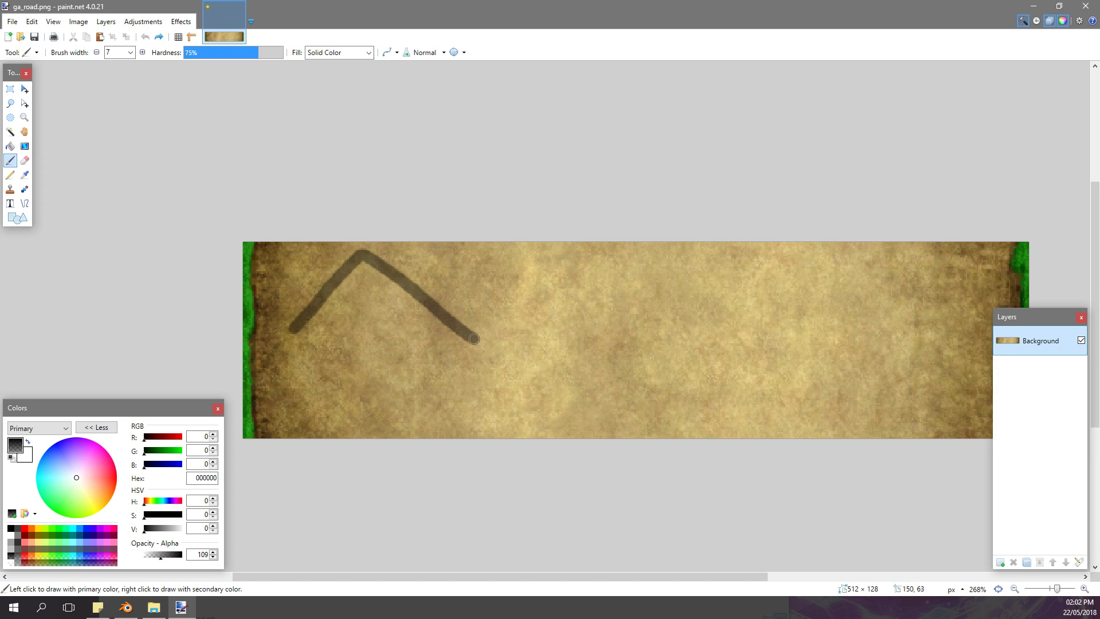
pyautogui.hotkey('ctrl', 'z')
pyautogui.moveTo(403, 263); pyautogui.dragTo(320, 319)
pyautogui.moveTo(408, 263); pyautogui.dragTo(462, 337)
pyautogui.hotkey('ctrl', 'z')
pyautogui.hotkey('ctrl', 'z')
# - Paint an upward-pointing arrow on the left part of the road texture, with an angled head and a vertical shaft
pyautogui.moveTo(314, 324)
pyautogui.mouseDown()
pyautogui.moveTo(340, 310)
pyautogui.moveTo(474, 326)
pyautogui.moveTo(484, 338)
pyautogui.moveTo(386, 269)
pyautogui.moveTo(484, 337)
pyautogui.mouseUp()
pyautogui.hotkey('ctrl', 'z')
pyautogui.moveTo(397, 423); pyautogui.dragTo(402, 311)
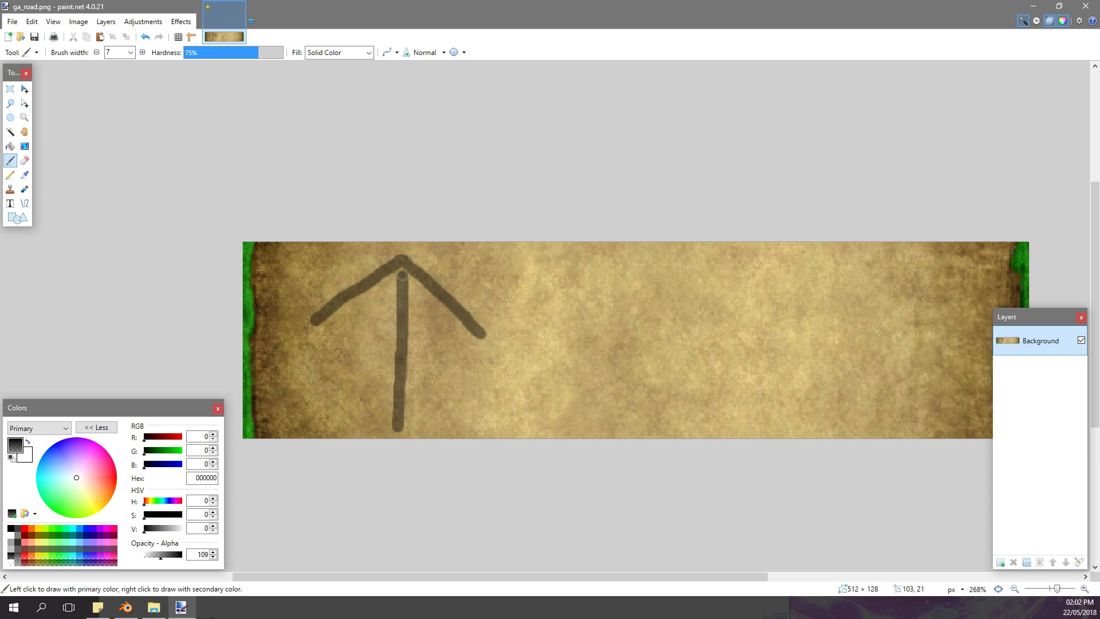
# - Paint a second upward-pointing arrow in the middle of the road texture
pyautogui.keyDown('ctrl'); pyautogui.scroll(-2, 342, 235); pyautogui.keyUp('ctrl')
pyautogui.keyDown('ctrl'); pyautogui.scroll(1, 344, 240); pyautogui.keyUp('ctrl')
pyautogui.moveTo(448, 326)
pyautogui.mouseDown()
pyautogui.moveTo(518, 269)
pyautogui.moveTo(590, 320)
pyautogui.mouseUp()
pyautogui.moveTo(527, 396); pyautogui.dragTo(530, 286)
pyautogui.hotkey('ctrl', 'z')
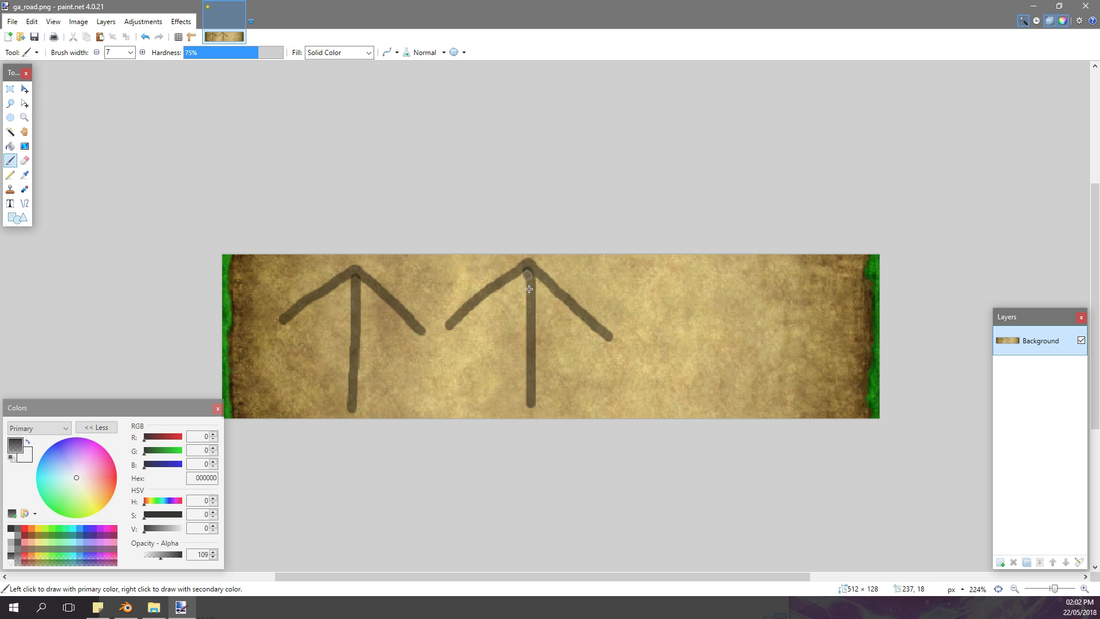
# - Paint a third upward-pointing arrow on the right part of the road texture
pyautogui.moveTo(718, 265); pyautogui.dragTo(667, 310)
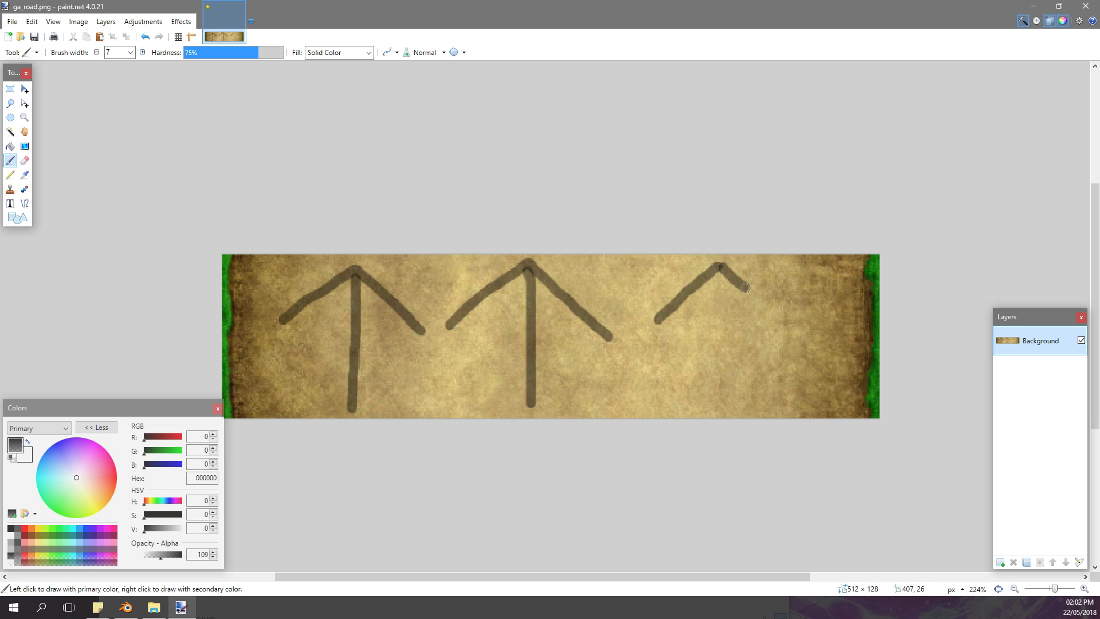
pyautogui.moveTo(742, 285); pyautogui.dragTo(797, 336)
pyautogui.moveTo(717, 408); pyautogui.dragTo(720, 270)
# - Save the edited ga_road.png and switch back to Blender
pyautogui.scroll(-1, 580, 247)
pyautogui.keyDown('ctrl'); pyautogui.scroll(-1, 579, 248); pyautogui.keyUp('ctrl')
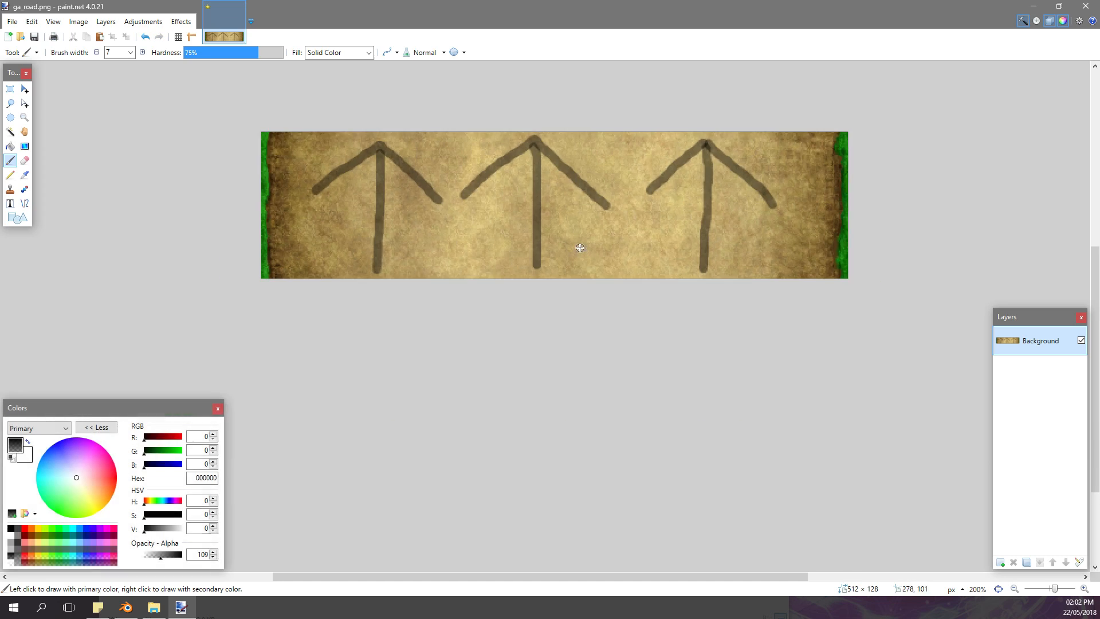
pyautogui.keyDown('ctrl'); pyautogui.scroll(-1, 579, 247); pyautogui.keyUp('ctrl')
pyautogui.hotkey('ctrl', 's')
pyautogui.click(634, 393)
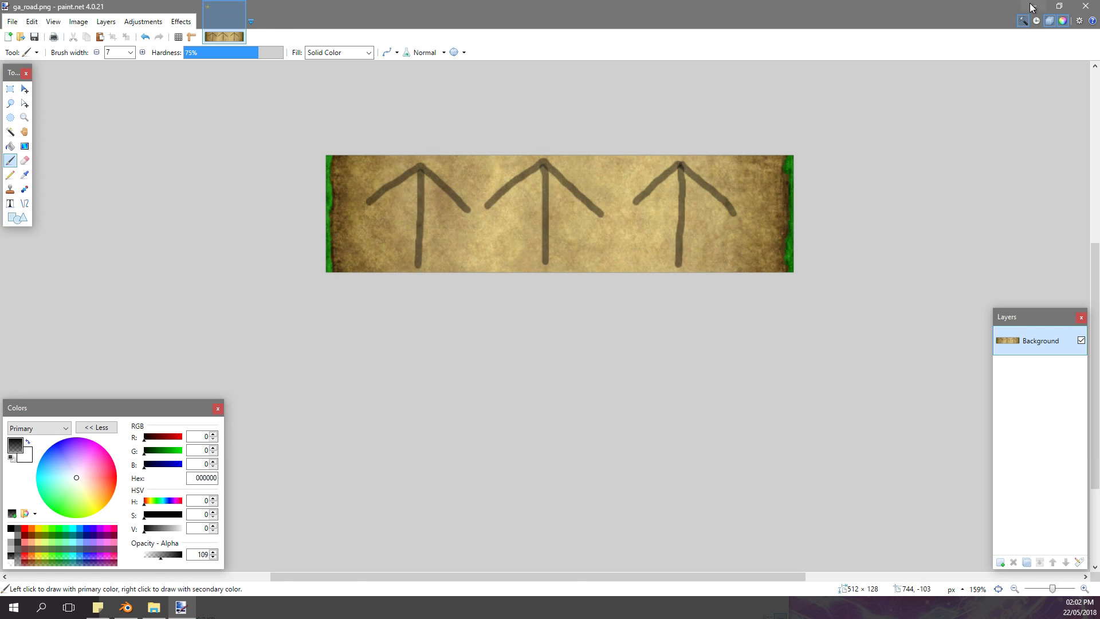
pyautogui.click(1032, 8)
pyautogui.click(493, 4)
# - Select the whole arrow mesh and add a new material named road to it
pyautogui.keyDown('shift'); pyautogui.moveTo(432, 169); pyautogui.dragTo(450, 226, button='middle'); pyautogui.keyUp('shift')
pyautogui.scroll(-2, 453, 235)
pyautogui.moveTo(456, 251)
pyautogui.mouseDown(button='middle')
pyautogui.moveTo(505, 203)
pyautogui.moveTo(518, 206)
pyautogui.moveTo(472, 249)
pyautogui.mouseUp(button='middle')
pyautogui.press('a')
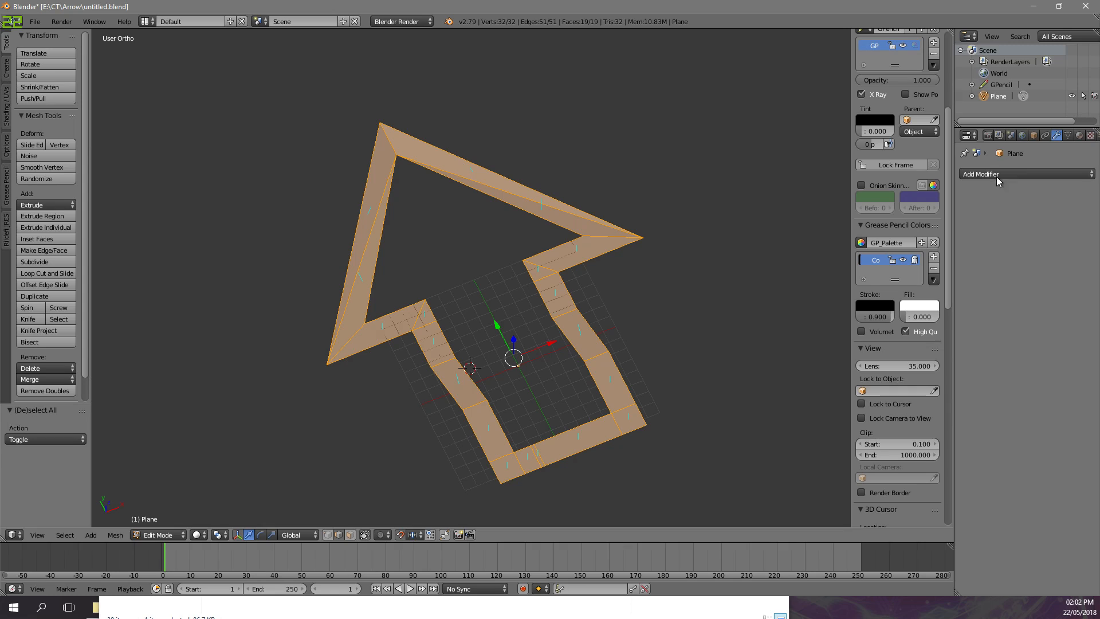
pyautogui.click(1080, 136)
pyautogui.click(1020, 213)
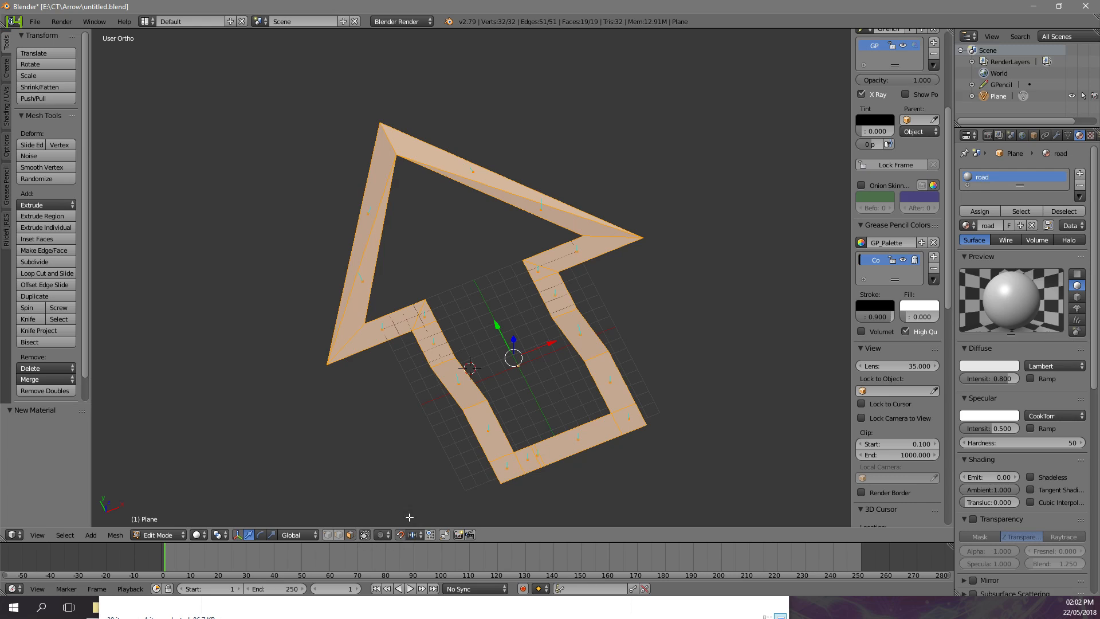
# - Select the narrow face in the arrow's base and add a second material named startline
pyautogui.rightClick(531, 459)
pyautogui.rightClick(536, 457)
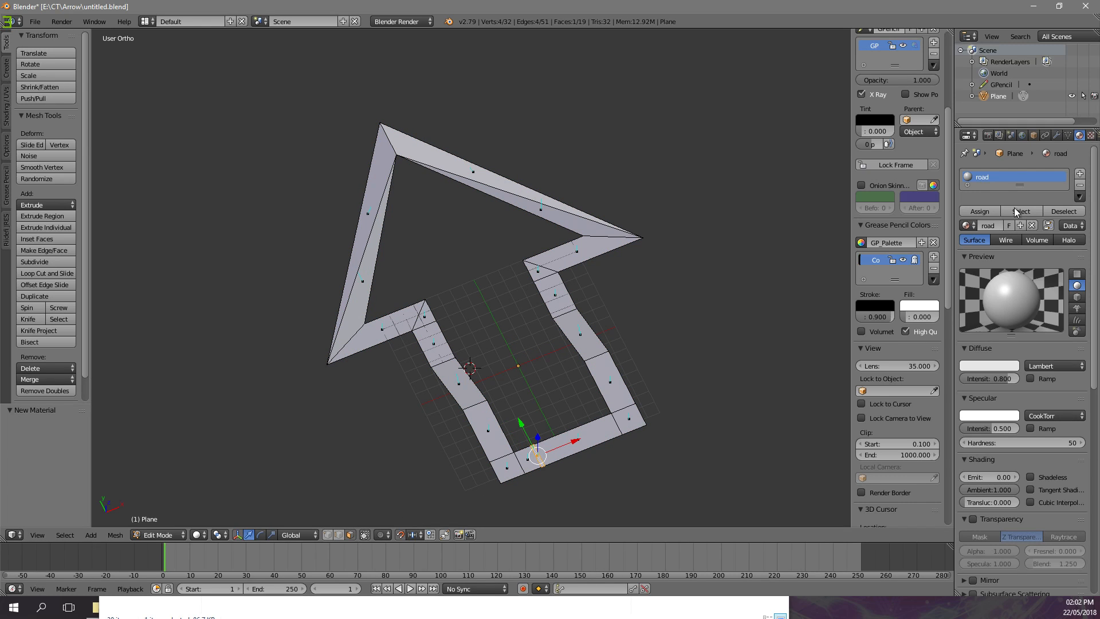
pyautogui.click(1080, 175)
pyautogui.click(993, 252)
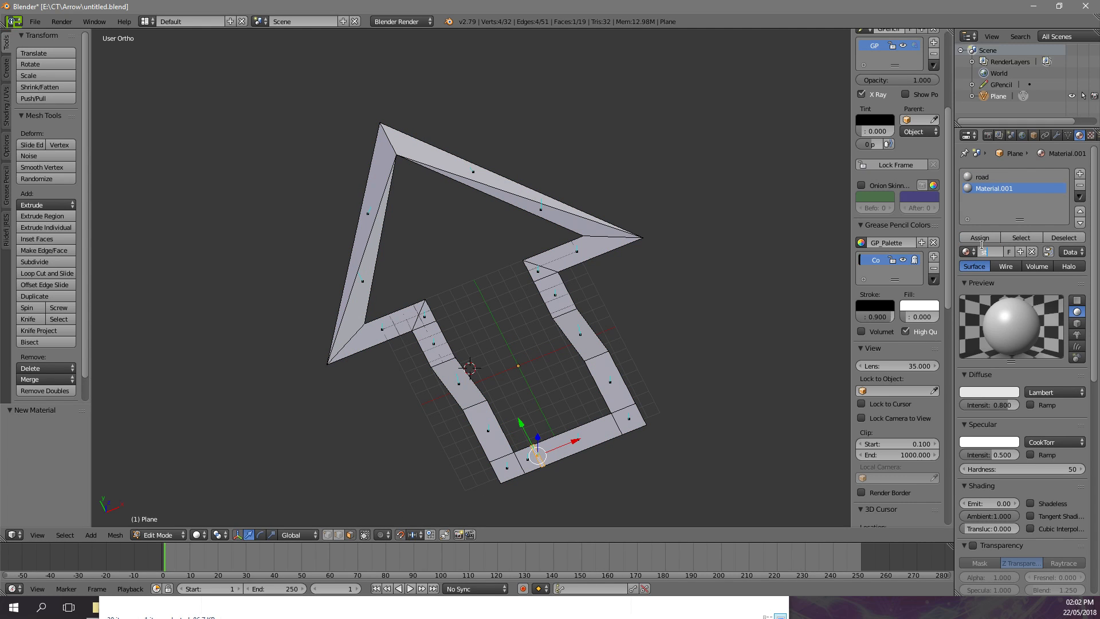
# - Look through the texture images in the Arrow folder, preview ga_grass6_.png, and return to Blender
pyautogui.click(383, 606)
pyautogui.moveTo(472, 64); pyautogui.dragTo(502, 59)
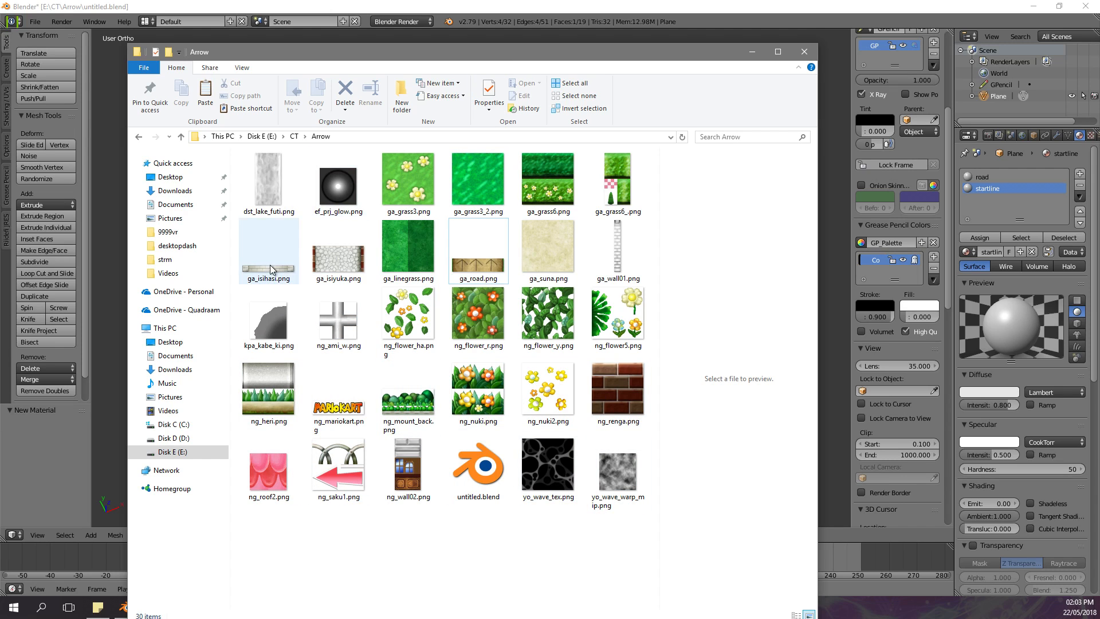
pyautogui.click(612, 188)
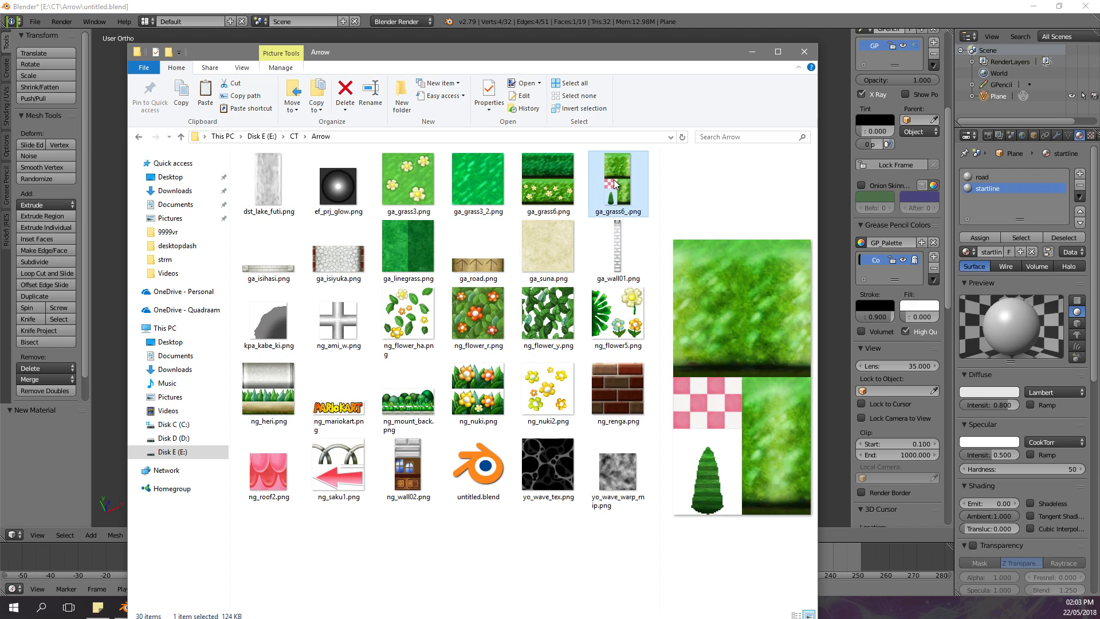
pyautogui.click(734, 12)
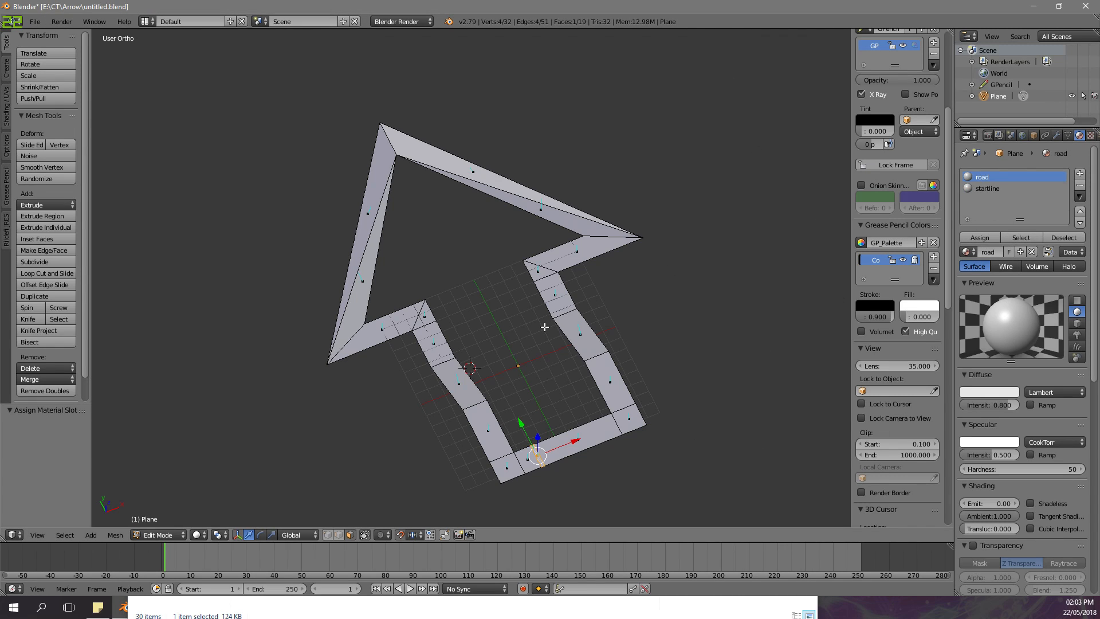
# - Deselect the mesh and give the road material a new image texture using ga_road.png from the Arrow folder
pyautogui.press('a')
pyautogui.click(1091, 137)
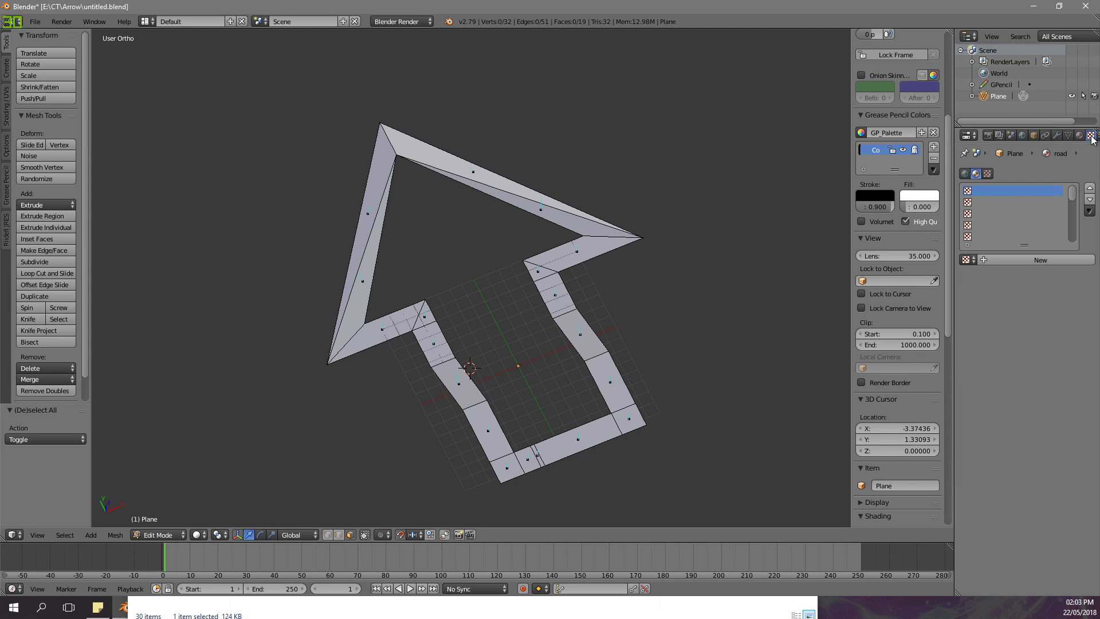
pyautogui.click(1020, 263)
pyautogui.click(1040, 444)
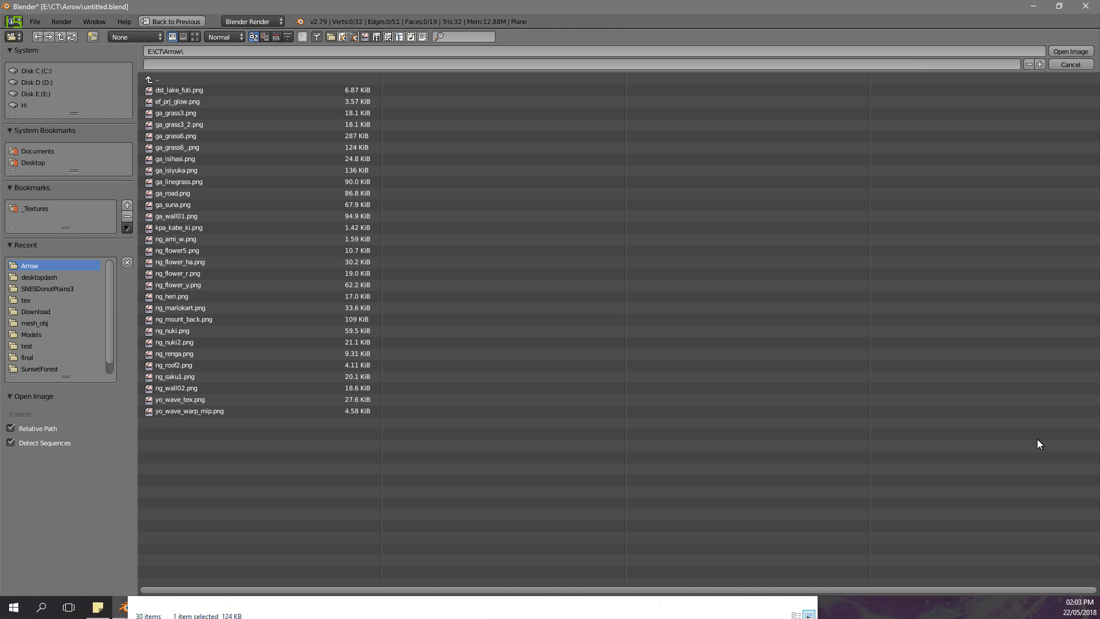
pyautogui.click(183, 37)
pyautogui.click(195, 37)
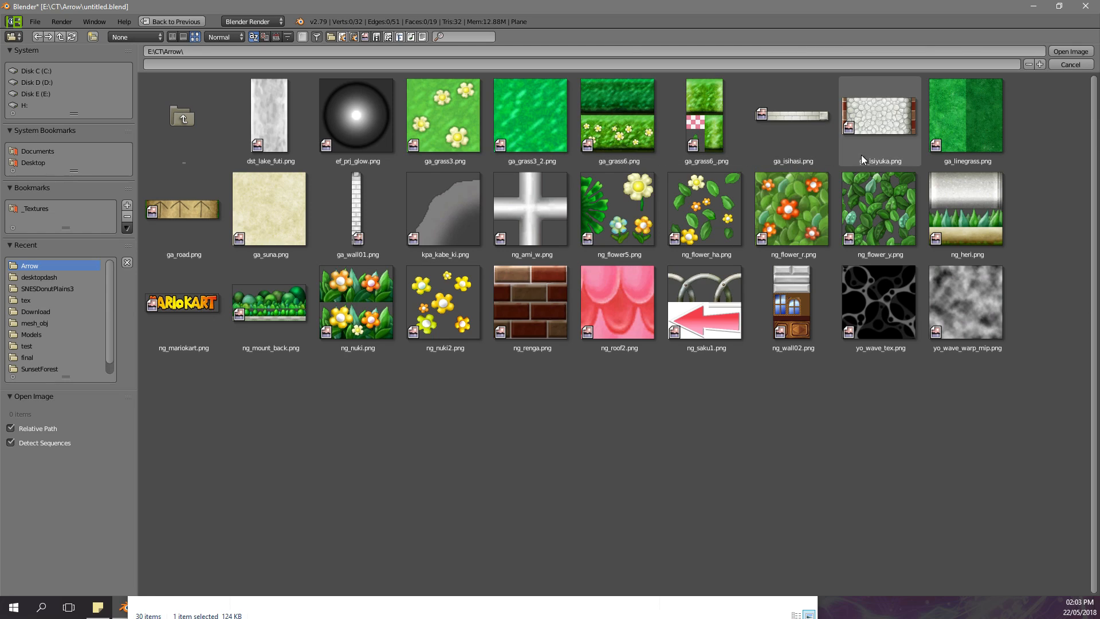
pyautogui.click(183, 212)
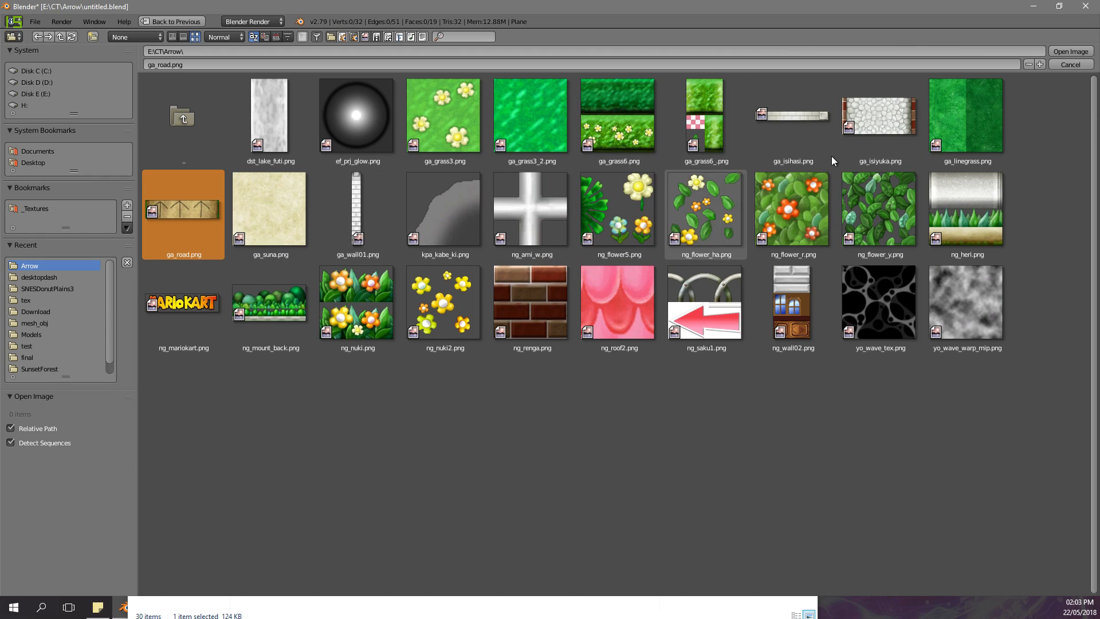
pyautogui.click(1069, 52)
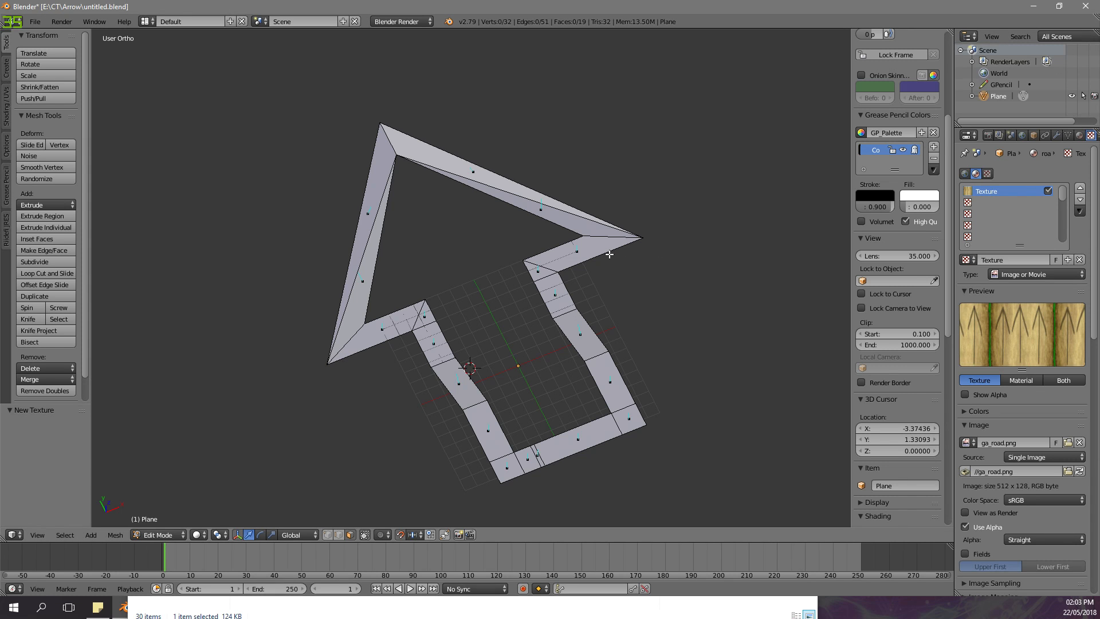
# - Split off a second area beside the 3D view and make it a UV/Image Editor
pyautogui.moveTo(4, 538); pyautogui.dragTo(132, 535)
pyautogui.click(14, 534)
pyautogui.click(39, 445)
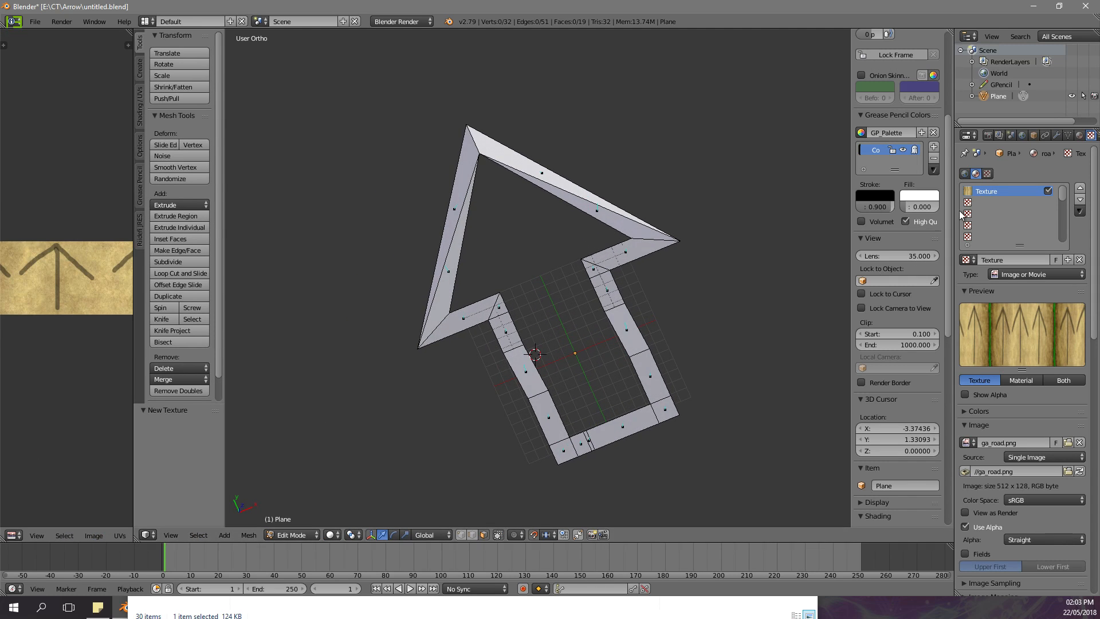
# - Select all faces assigned to the road material and reset their UV mapping
pyautogui.click(1079, 135)
pyautogui.click(1030, 238)
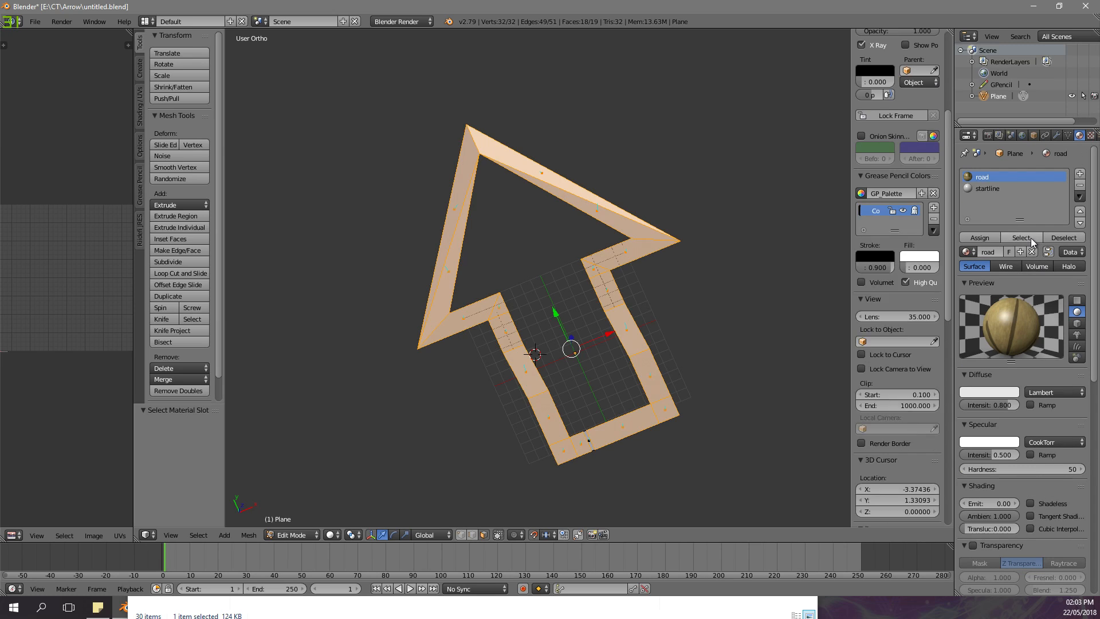
pyautogui.click(1090, 135)
pyautogui.press('u')
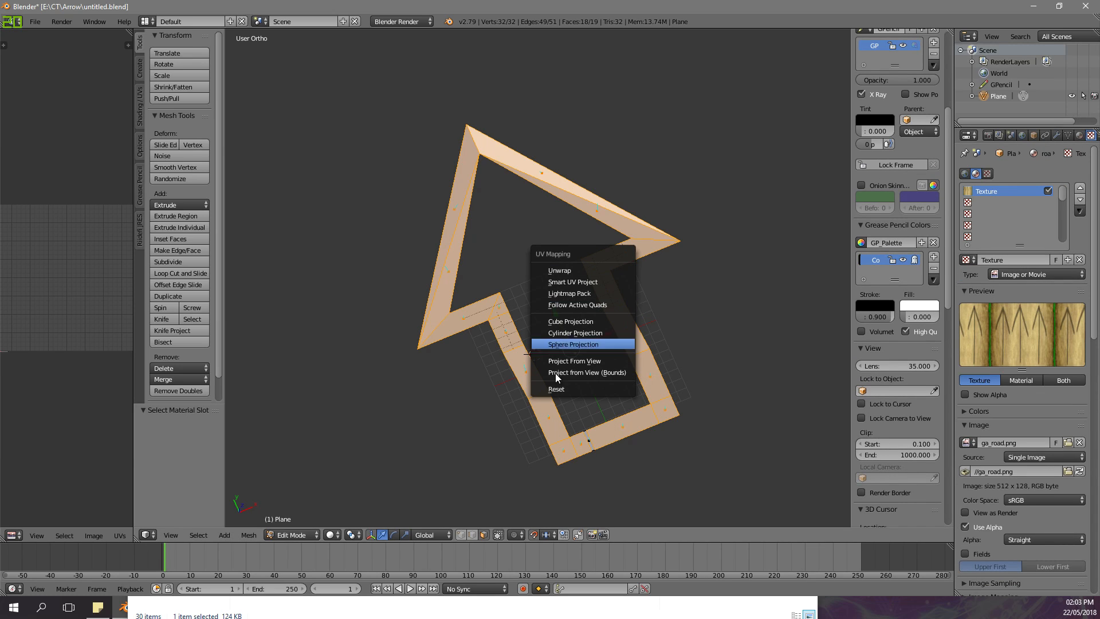
pyautogui.click(567, 388)
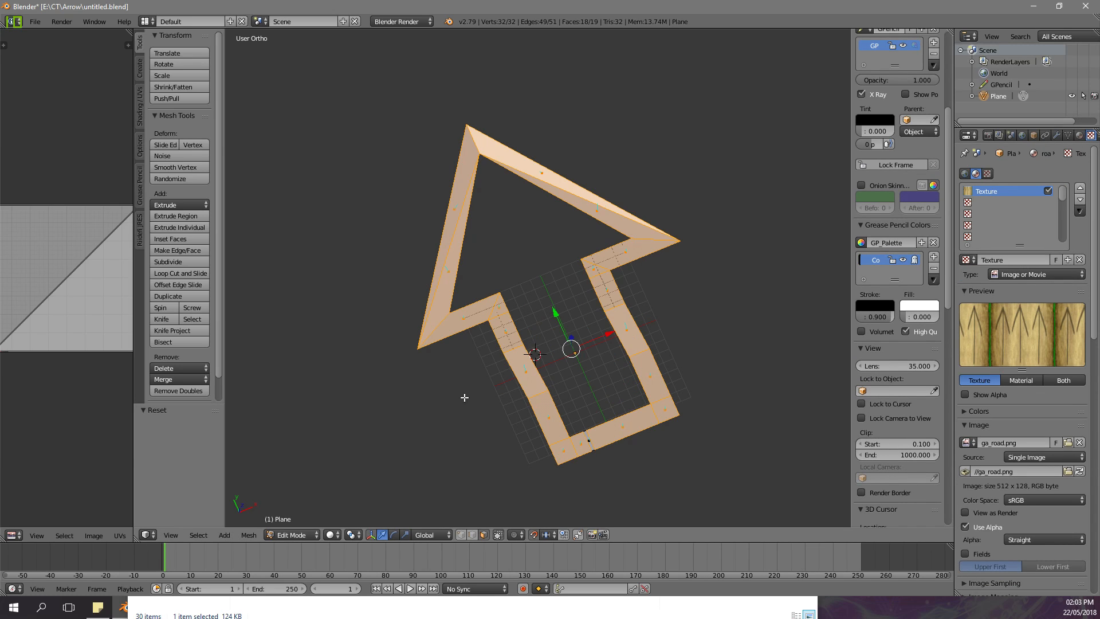
# - Widen the UV/Image Editor and display ga_road.png behind the UV layout
pyautogui.click(131, 475)
pyautogui.moveTo(133, 475); pyautogui.dragTo(277, 475)
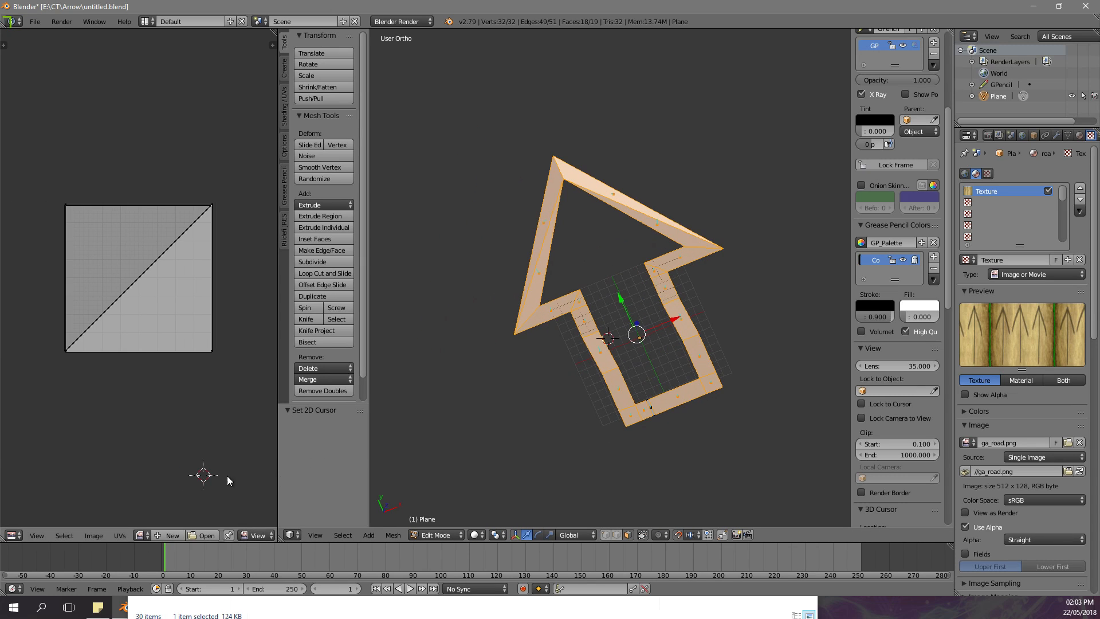
pyautogui.click(140, 535)
pyautogui.click(177, 419)
# - Switch the 3D view to Texture shading and look at the track's shaft from the top
pyautogui.click(474, 535)
pyautogui.click(504, 486)
pyautogui.press('KP_7')
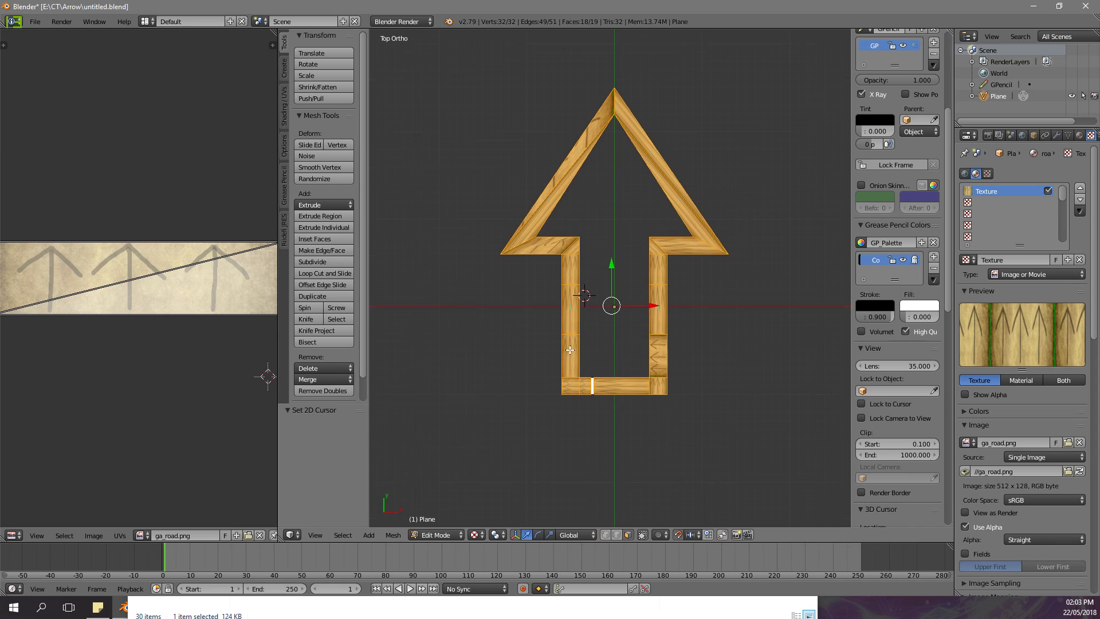
pyautogui.scroll(3, 536, 435)
pyautogui.scroll(2, 543, 408)
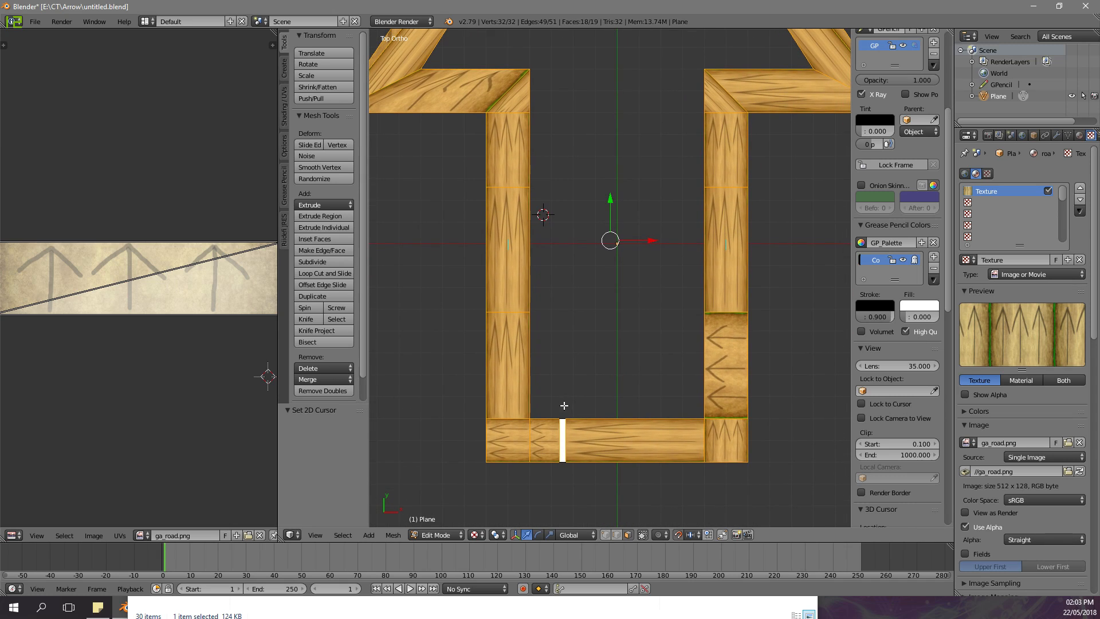
# - Select the shaft's lower-left corner face, constrain UVs to the image bounds, and rotate its UVs 90°
pyautogui.rightClick(513, 433)
pyautogui.scroll(-1, 204, 312)
pyautogui.scroll(1, 199, 332)
pyautogui.scroll(-1, 199, 337)
pyautogui.click(120, 535)
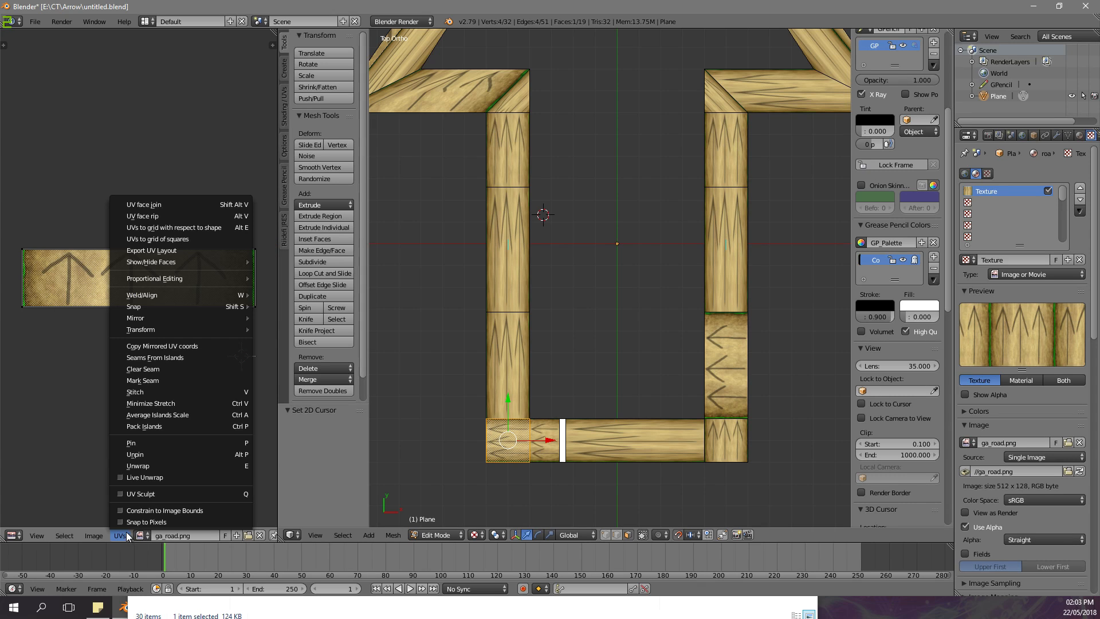
pyautogui.click(132, 511)
pyautogui.press('a')
pyautogui.press('r')
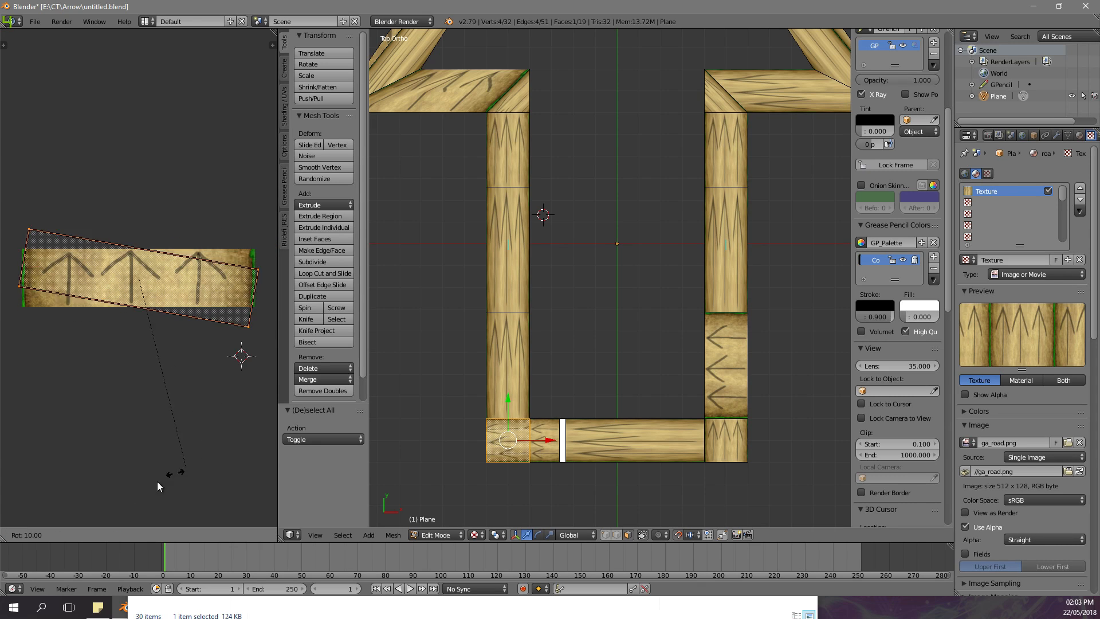
pyautogui.click(106, 483)
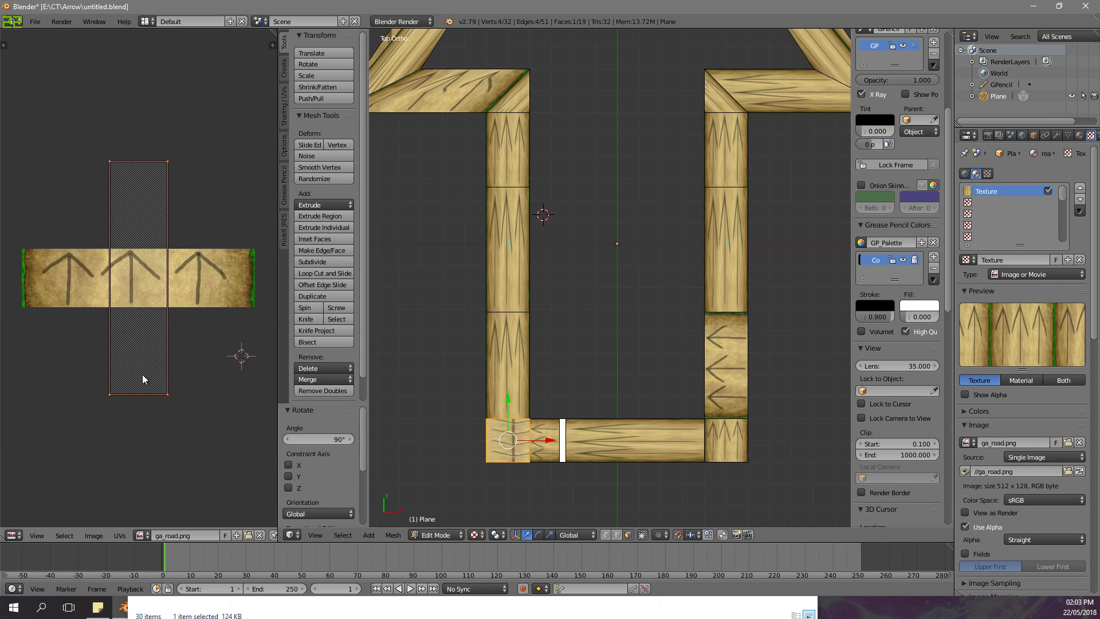
# - Move the corner face's UV vertices to the corners of the road image so they span the whole texture
pyautogui.rightClick(175, 190)
pyautogui.press('g')
pyautogui.click(69, 223)
pyautogui.rightClick(110, 173)
pyautogui.press('g')
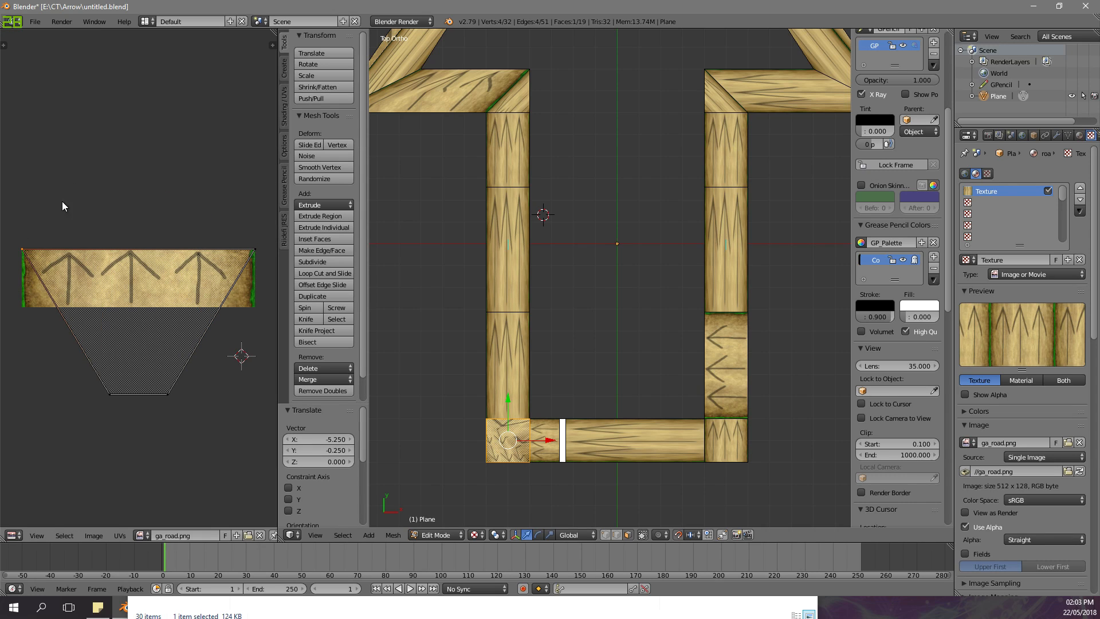
pyautogui.rightClick(107, 400)
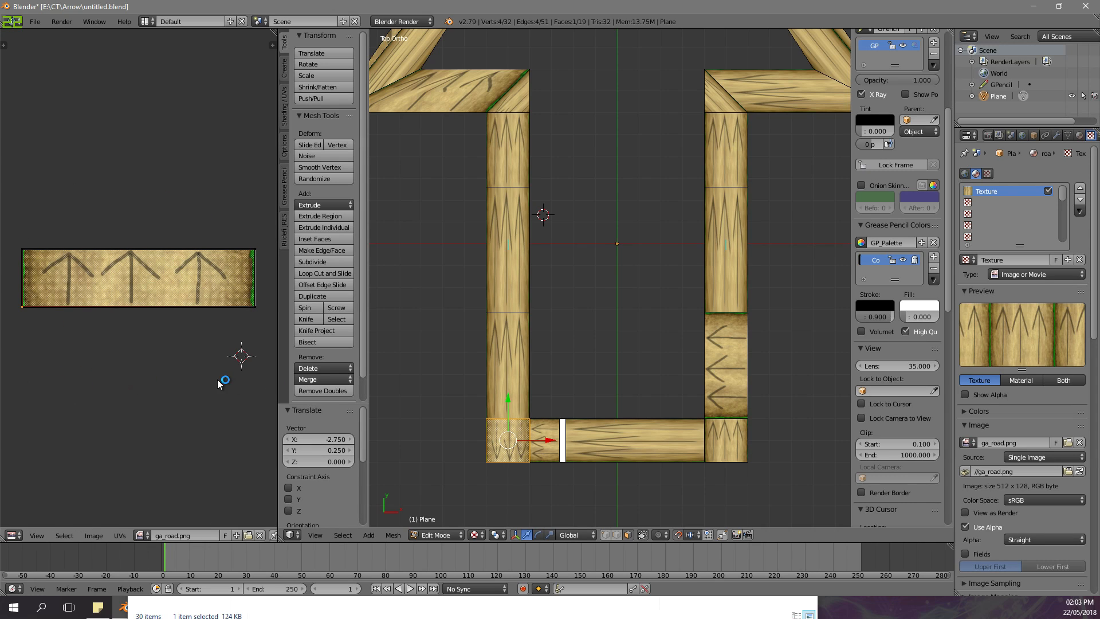
# - Rotate all UVs of the lower-left corner face by 180°
pyautogui.press('a')
pyautogui.press('a')
pyautogui.write('r')
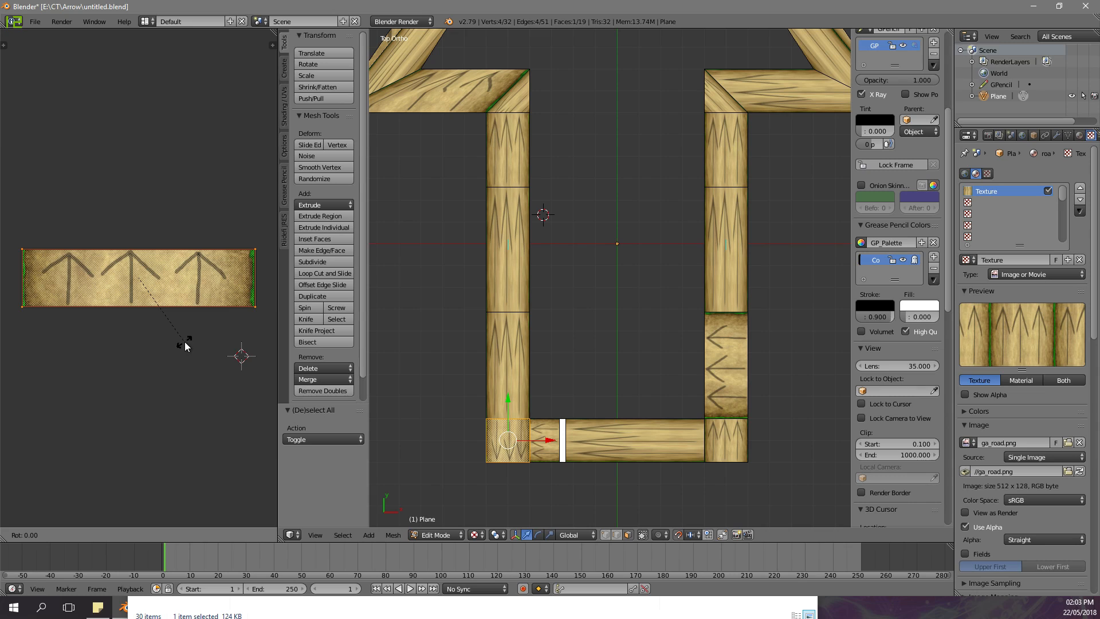
pyautogui.write('180')
pyautogui.press('Return')
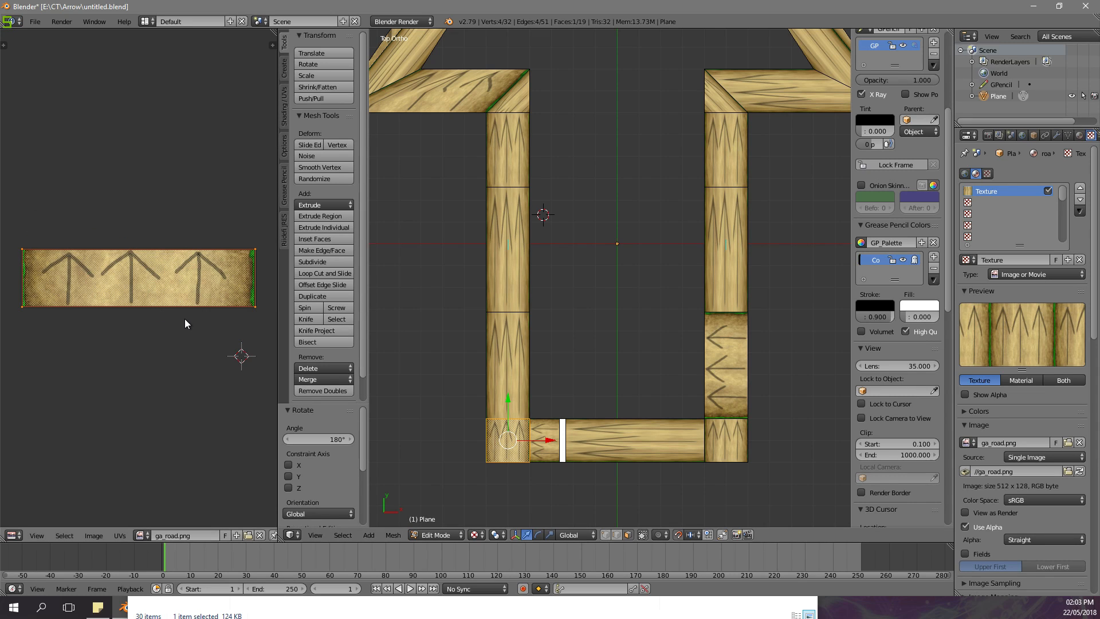
# - Turn off the image bounds constraint and scale the corner face's UVs by 4 along Y
pyautogui.press('a')
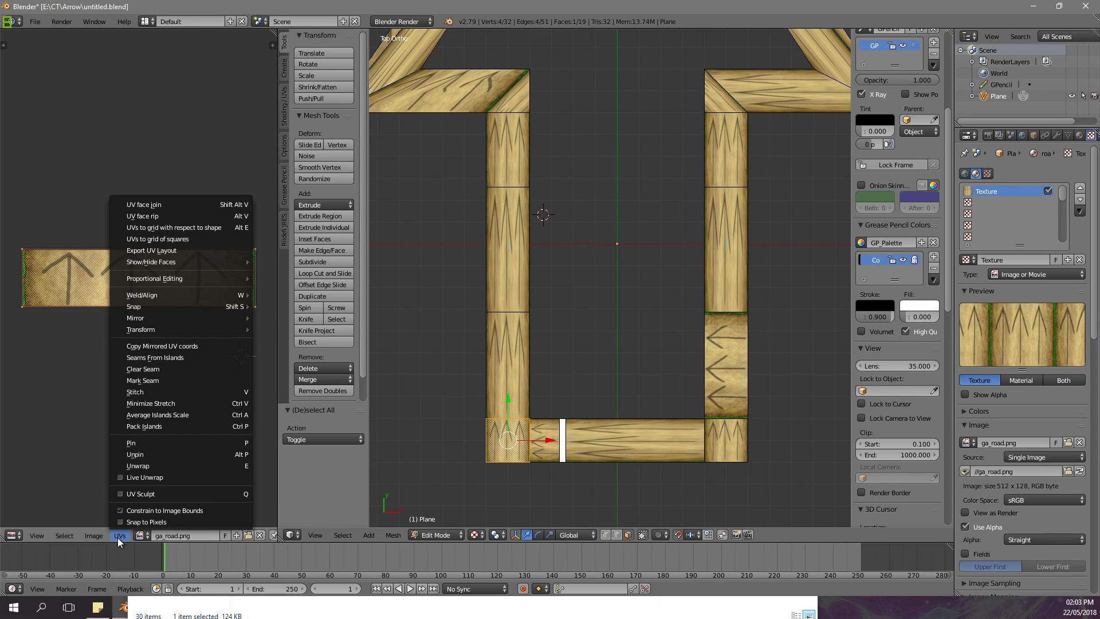
pyautogui.press('y')
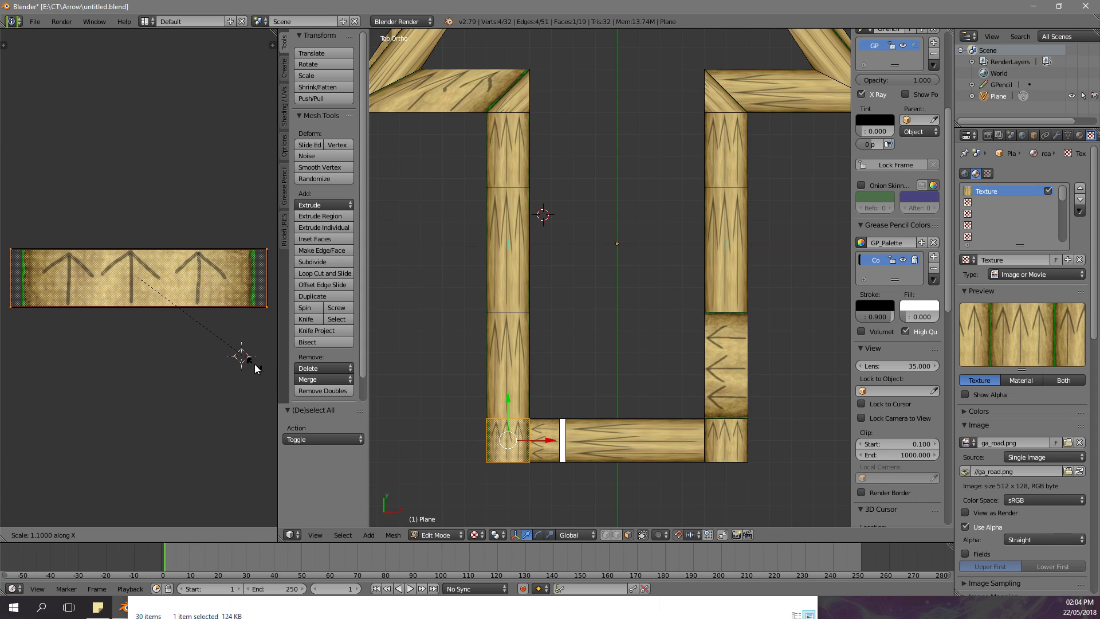
pyautogui.press('4')
pyautogui.press('Return')
# - Move the corner face's UVs upward along Y to adjust where its arrow pattern meets the neighbouring faces
pyautogui.scroll(5, 602, 369)
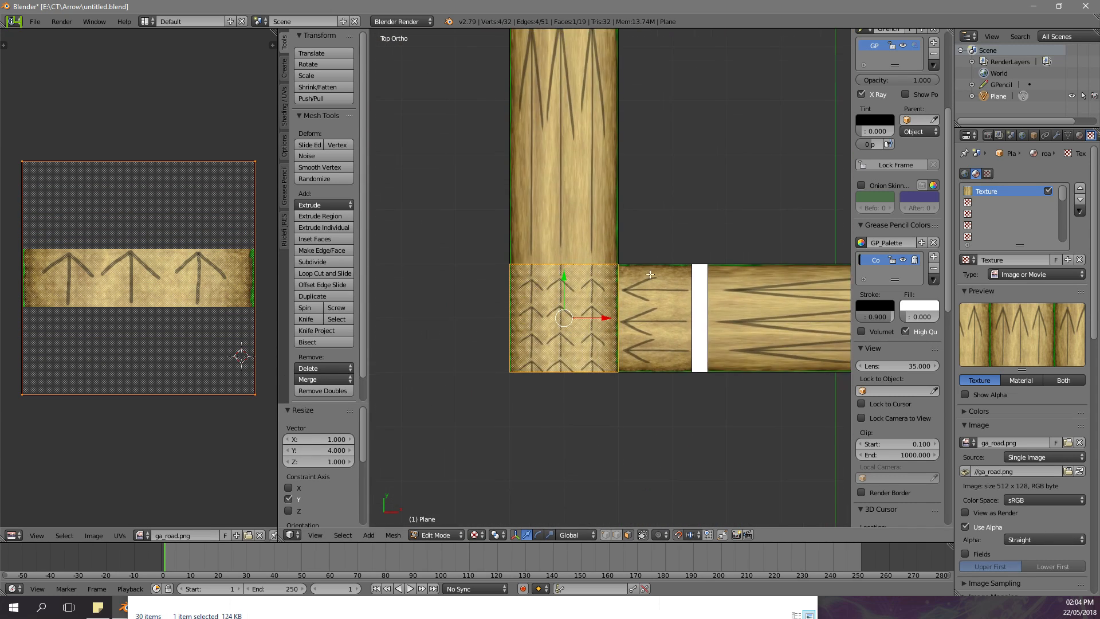
pyautogui.scroll(5, 650, 274)
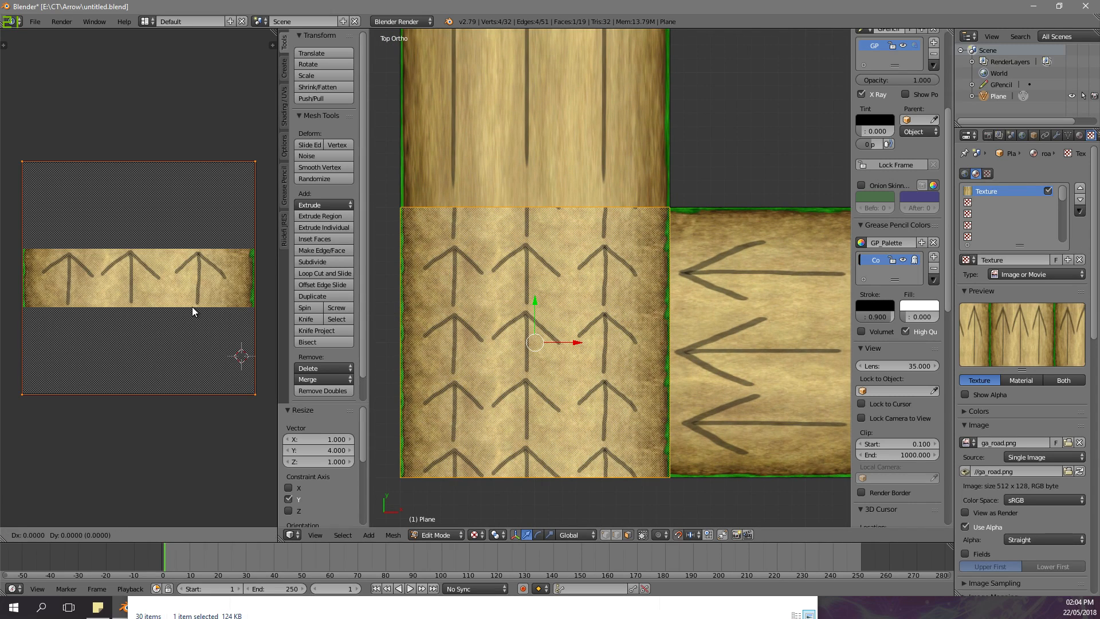
pyautogui.press('y')
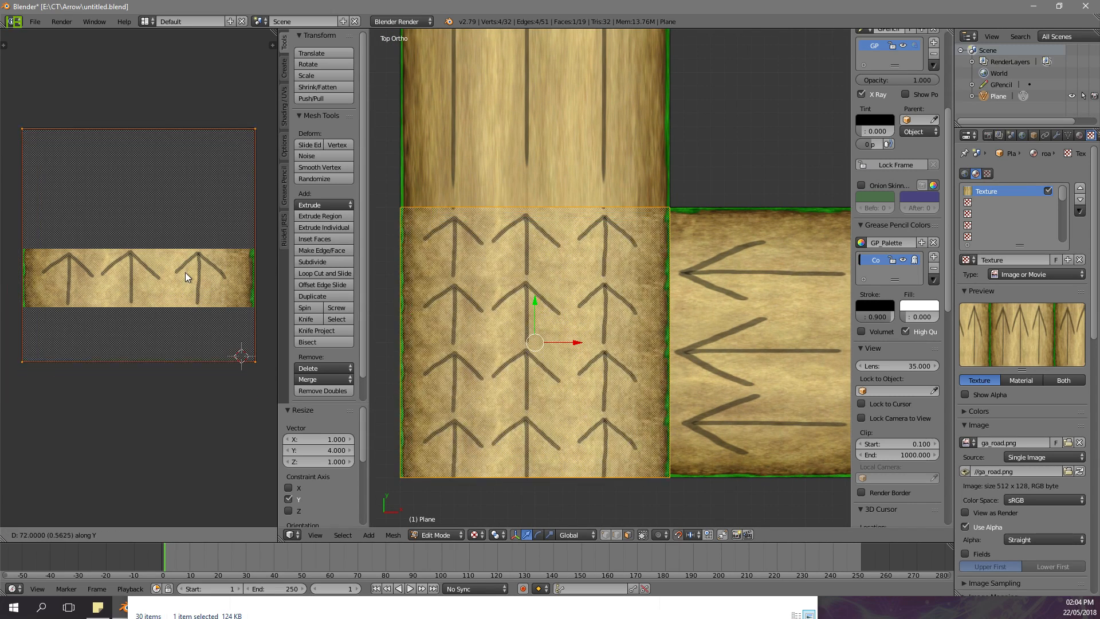
pyautogui.click(198, 224)
# - Select the three faces of the shaft's left side and scale their UVs by 4 along Y
pyautogui.scroll(-1, 284, 229)
pyautogui.scroll(-3, 573, 246)
pyautogui.press('a')
pyautogui.scroll(-5, 882, 252)
pyautogui.keyDown('shift'); pyautogui.moveTo(605, 248); pyautogui.dragTo(568, 276, button='middle'); pyautogui.keyUp('shift')
pyautogui.scroll(1, 577, 250)
pyautogui.scroll(-2, 568, 276)
pyautogui.keyDown('shift'); pyautogui.moveTo(579, 223); pyautogui.dragTo(538, 300, button='middle'); pyautogui.keyUp('shift')
pyautogui.scroll(-3, 542, 304)
pyautogui.keyDown('shift'); pyautogui.moveTo(559, 252); pyautogui.dragTo(596, 385, button='middle'); pyautogui.keyUp('shift')
pyautogui.rightClick(596, 376)
pyautogui.scroll(-5, 598, 281)
pyautogui.keyDown('shift'); pyautogui.moveTo(603, 209); pyautogui.dragTo(607, 258, button='middle'); pyautogui.keyUp('shift')
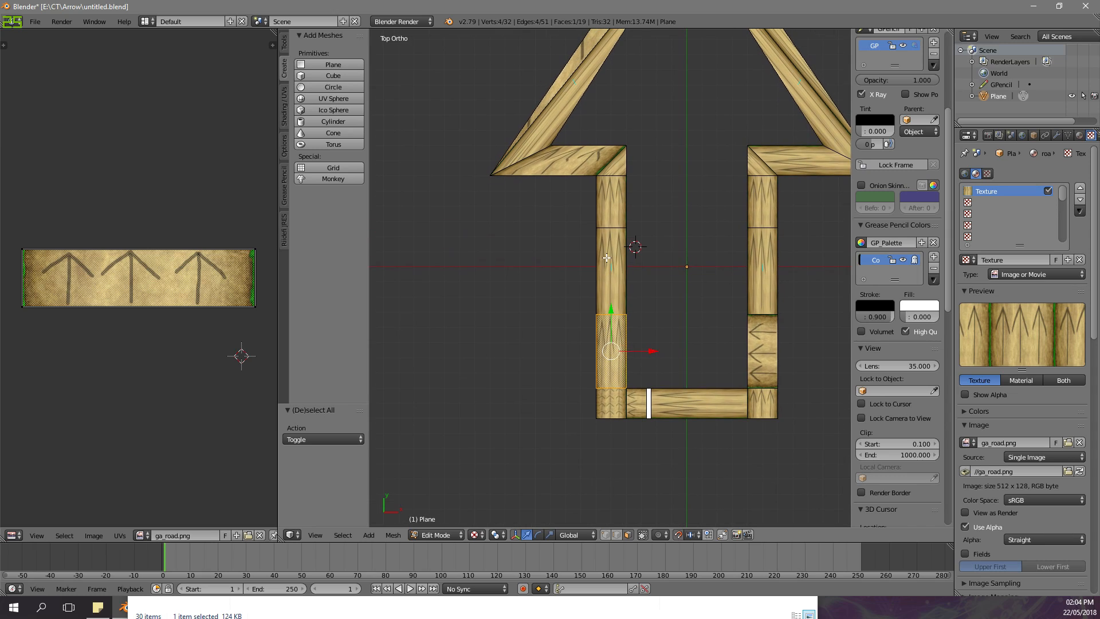
pyautogui.press('a')
pyautogui.press('s')
pyautogui.press('y')
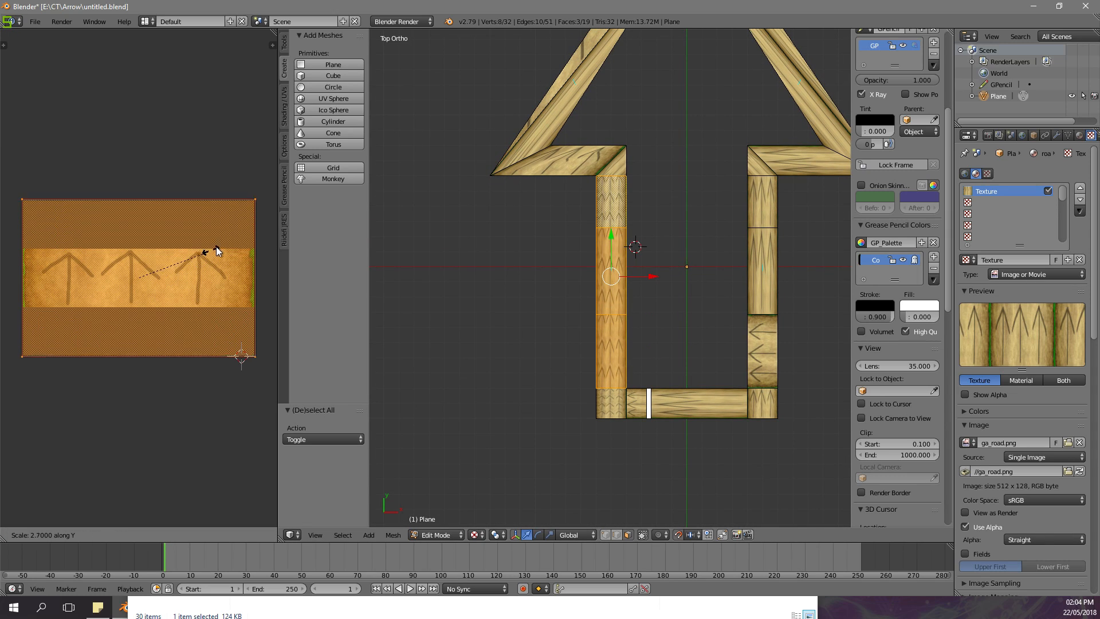
pyautogui.press('4')
pyautogui.press('Return')
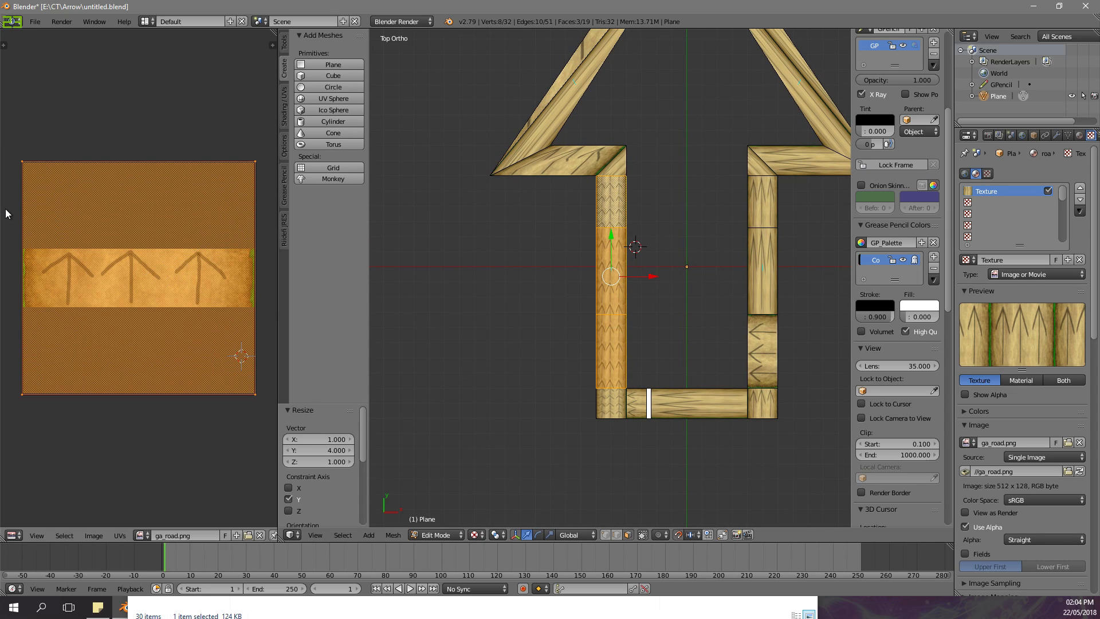
# - Move the UVs of the shaft's left-side faces by -0.5 along Y to line up the arrow pattern
pyautogui.scroll(5, 125, 245)
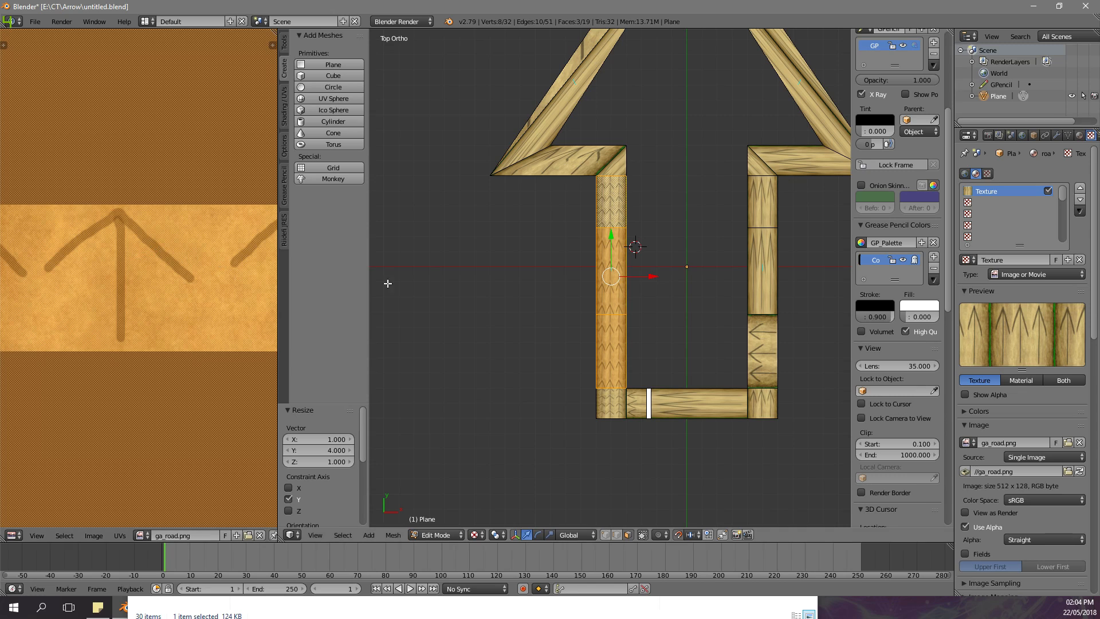
pyautogui.scroll(4, 591, 266)
pyautogui.keyDown('shift'); pyautogui.moveTo(591, 267); pyautogui.dragTo(593, 228, button='middle'); pyautogui.keyUp('shift')
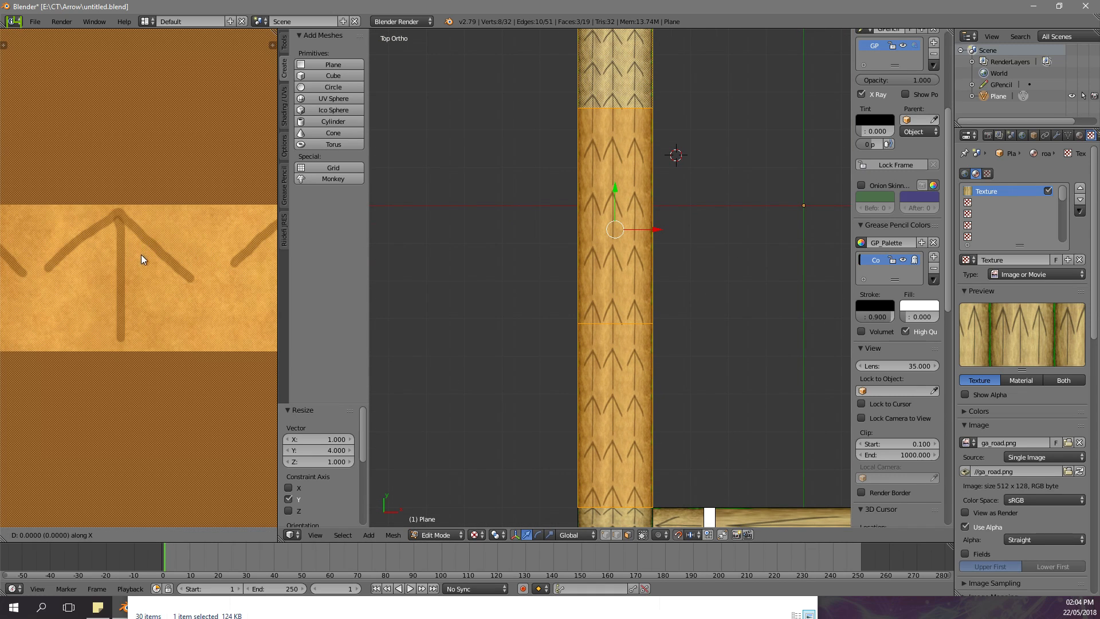
pyautogui.press('y')
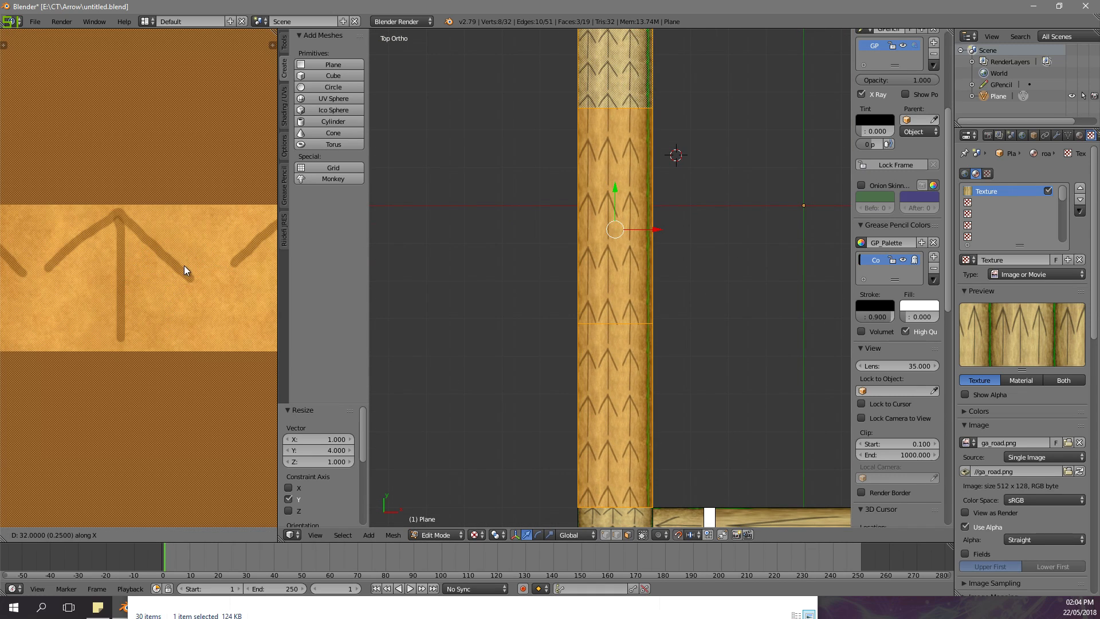
pyautogui.click(191, 308)
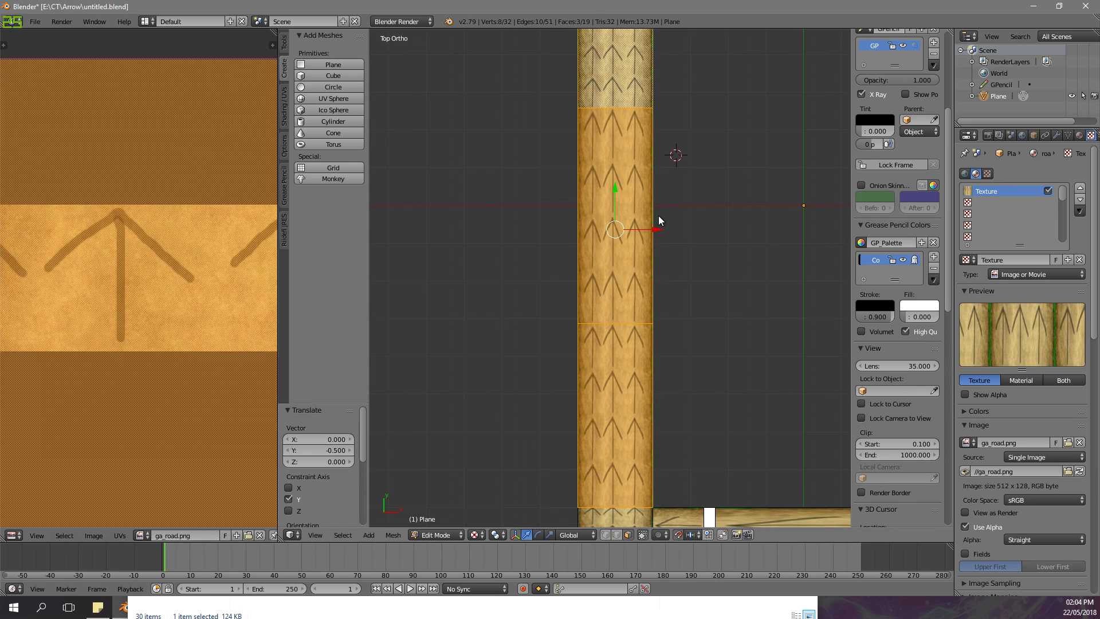
pyautogui.press('Tab')
pyautogui.scroll(-3, 639, 189)
pyautogui.keyDown('shift'); pyautogui.moveTo(636, 186); pyautogui.dragTo(624, 283, button='middle'); pyautogui.keyUp('shift')
pyautogui.scroll(2, 579, 232)
pyautogui.scroll(-3, 582, 257)
pyautogui.keyDown('shift'); pyautogui.moveTo(586, 328); pyautogui.dragTo(442, 231, button='middle'); pyautogui.keyUp('shift')
pyautogui.scroll(1, 592, 292)
# - Select the shaft's lower-right corner face and rearrange its UV corners so its arrows point left along the bottom road
pyautogui.press('Tab')
pyautogui.rightClick(650, 358)
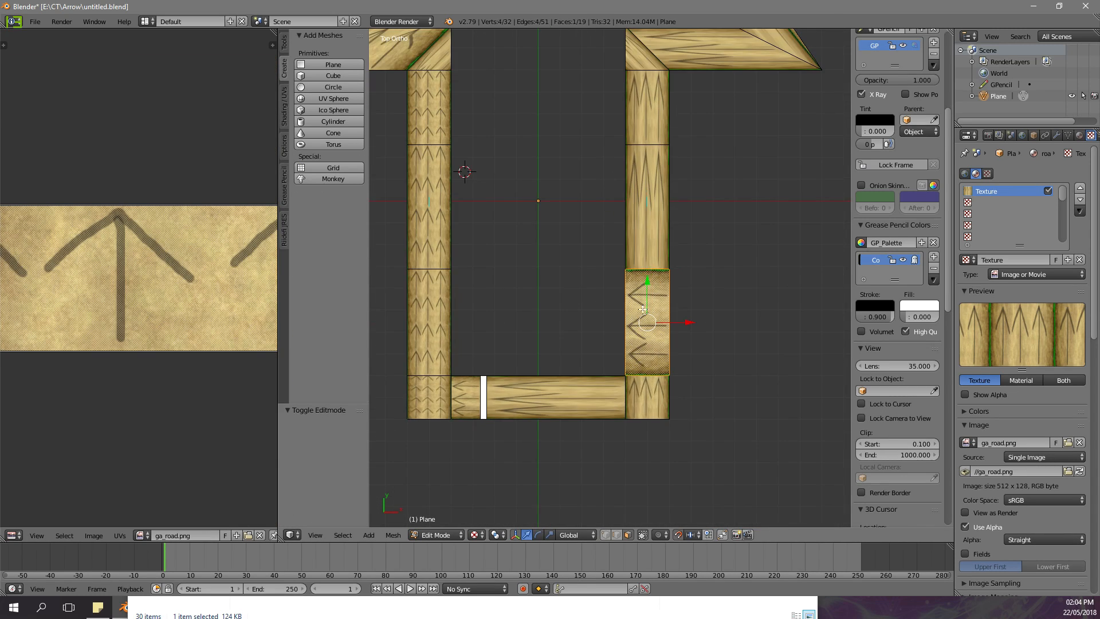
pyautogui.scroll(-6, 172, 300)
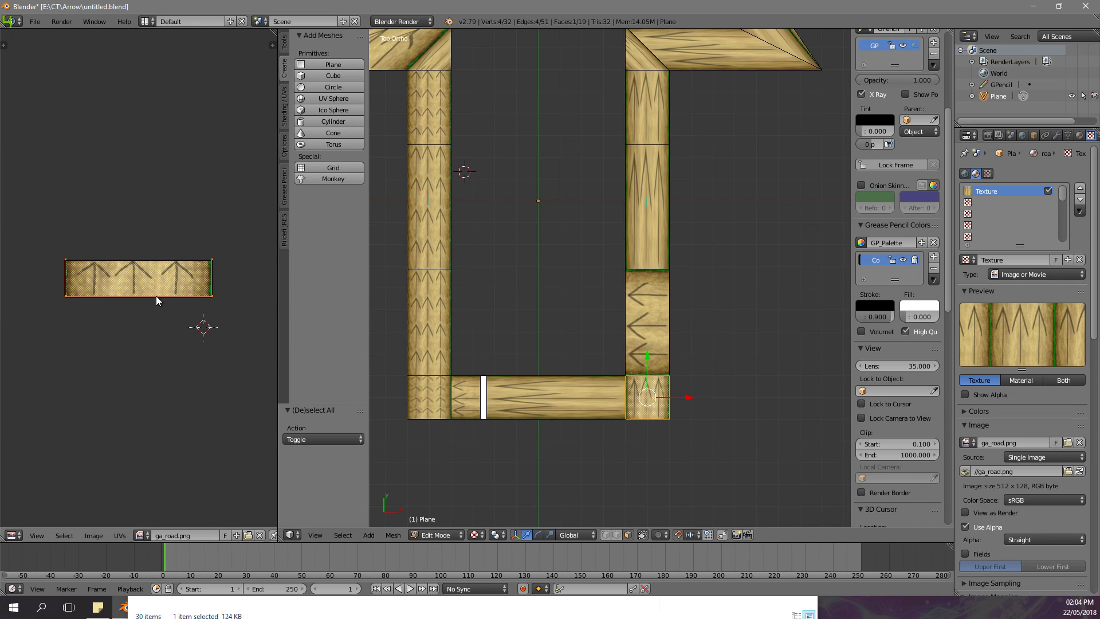
pyautogui.press('g')
pyautogui.click(97, 262)
pyautogui.hotkey('ctrl', 'z')
pyautogui.scroll(2, 70, 364)
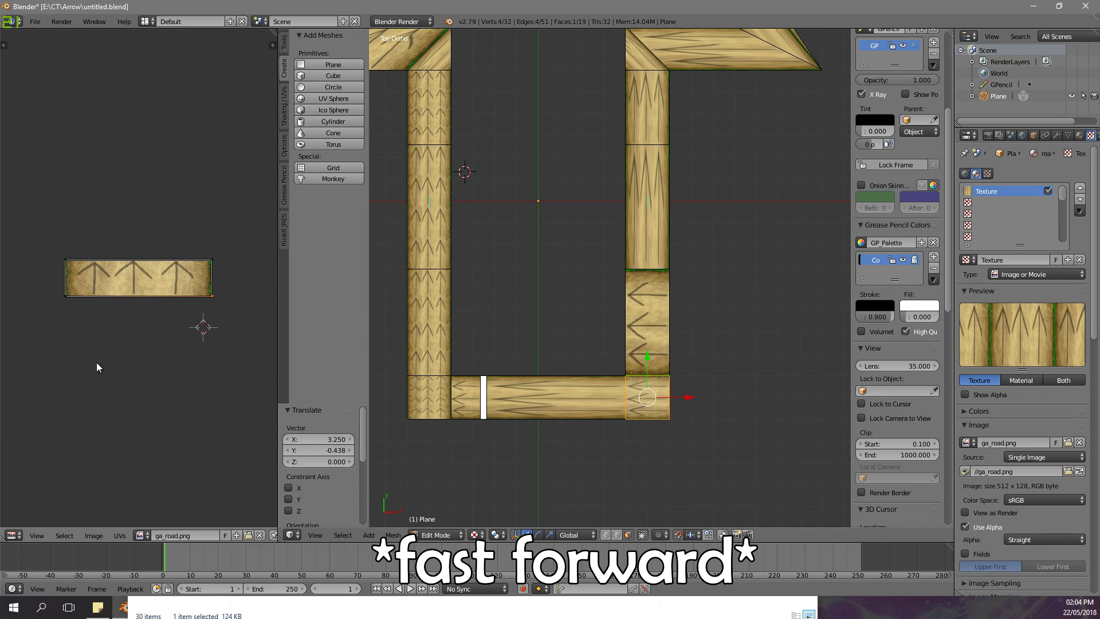
# - Scale the lower-right corner face's UVs by 4 along Y and shift them along Y to align the arrows
pyautogui.press('s')
pyautogui.press('y')
pyautogui.press('4')
pyautogui.press('Return')
pyautogui.scroll(8, 655, 398)
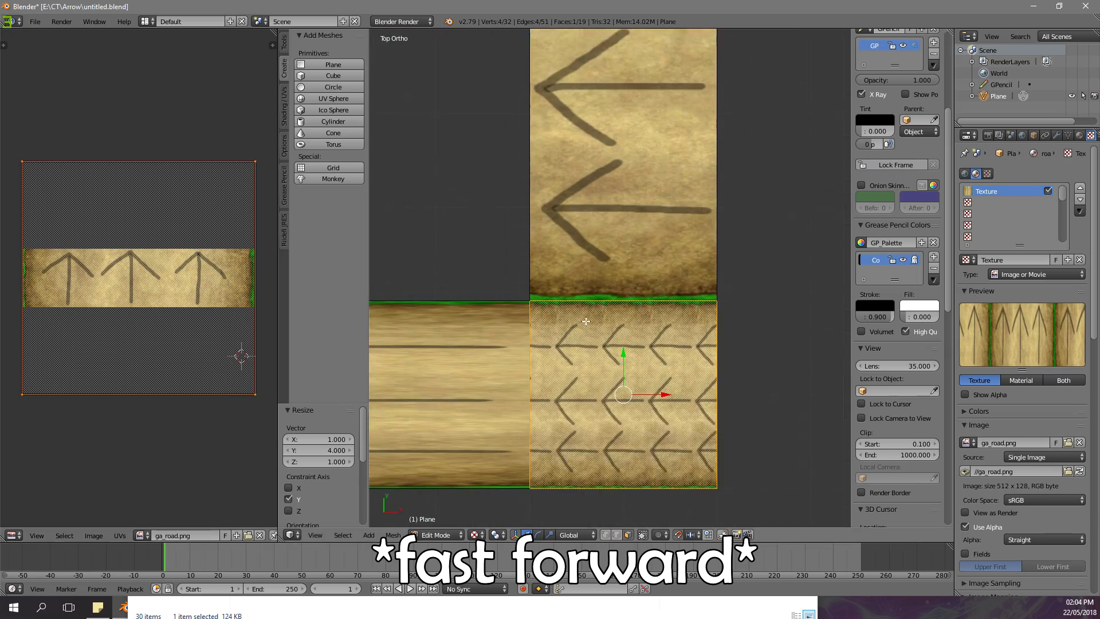
pyautogui.keyDown('shift'); pyautogui.moveTo(655, 398); pyautogui.dragTo(638, 327, button='middle'); pyautogui.keyUp('shift')
pyautogui.press('g')
pyautogui.press('y')
pyautogui.click(155, 324)
pyautogui.scroll(-6, 467, 349)
# - Scale the UVs of the long bottom face beside the white start line by 8 along Y and shift them along Y
pyautogui.press('Tab')
pyautogui.keyDown('shift'); pyautogui.moveTo(467, 350); pyautogui.dragTo(587, 342, button='middle'); pyautogui.keyUp('shift')
pyautogui.press('Tab')
pyautogui.scroll(-1, 177, 321)
pyautogui.press('s')
pyautogui.press('y')
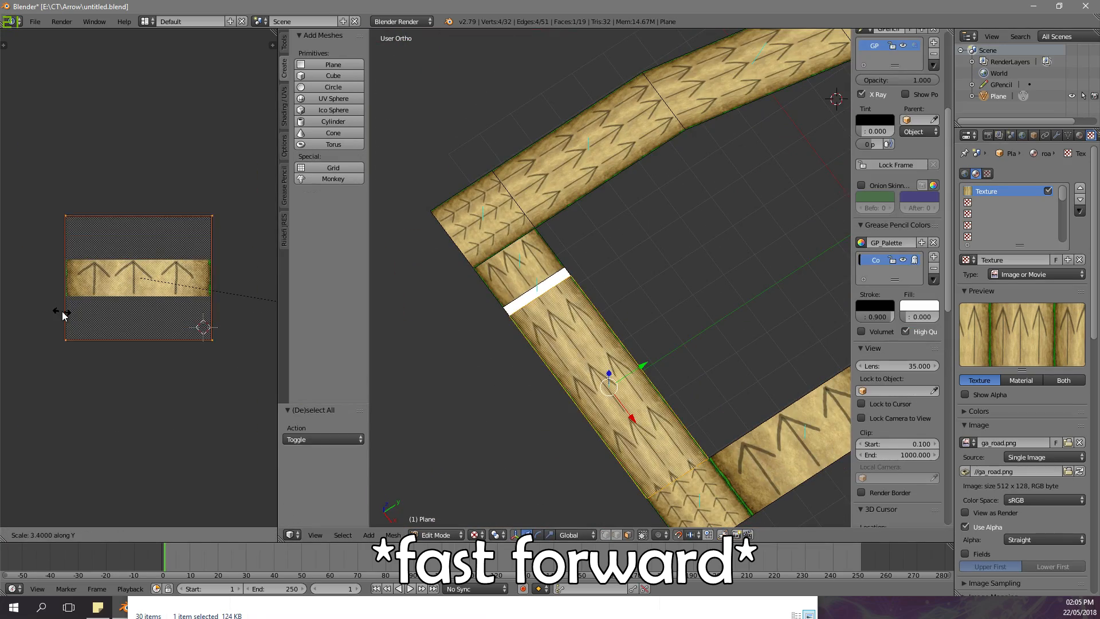
pyautogui.press('8')
pyautogui.press('Return')
pyautogui.press('g')
pyautogui.press('y')
pyautogui.click(84, 366)
# - Select the short face between the white start line and the lower-left corner and scale its UVs by 2 along Y
pyautogui.rightClick(519, 268)
pyautogui.press('Tab')
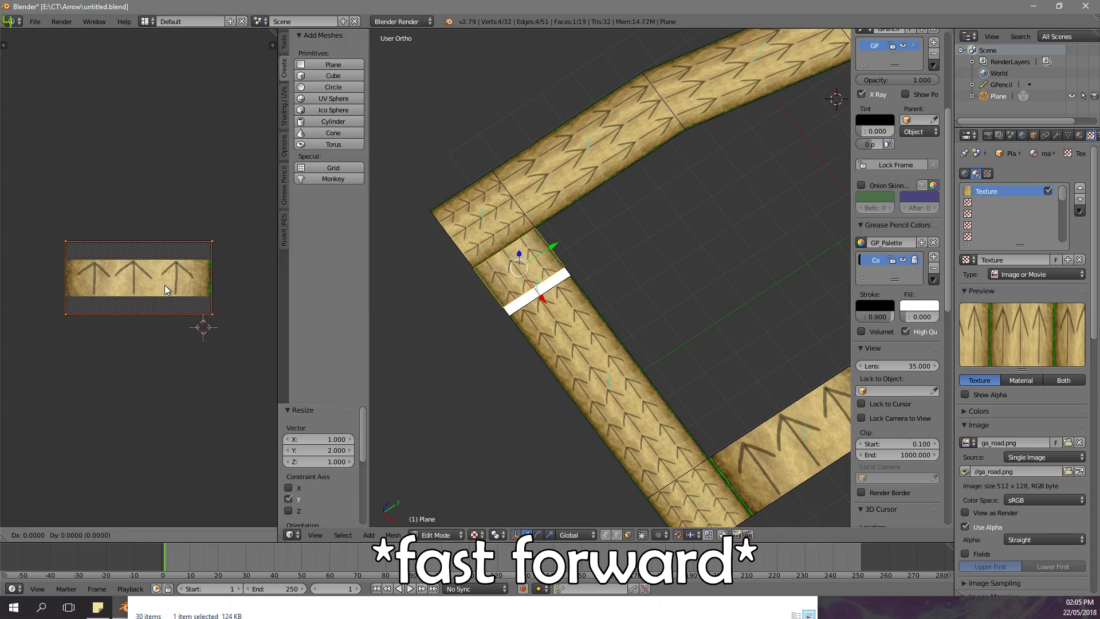
pyautogui.press('Tab')
pyautogui.press('Tab')
# - Select the lower-left corner face and move one side of its UVs by -0.25 along X to exclude the green border
pyautogui.scroll(-9, 562, 269)
pyautogui.moveTo(563, 269); pyautogui.dragTo(552, 276, button='middle')
pyautogui.scroll(7, 552, 276)
pyautogui.press('Tab')
pyautogui.rightClick(550, 277)
pyautogui.rightClick(221, 301)
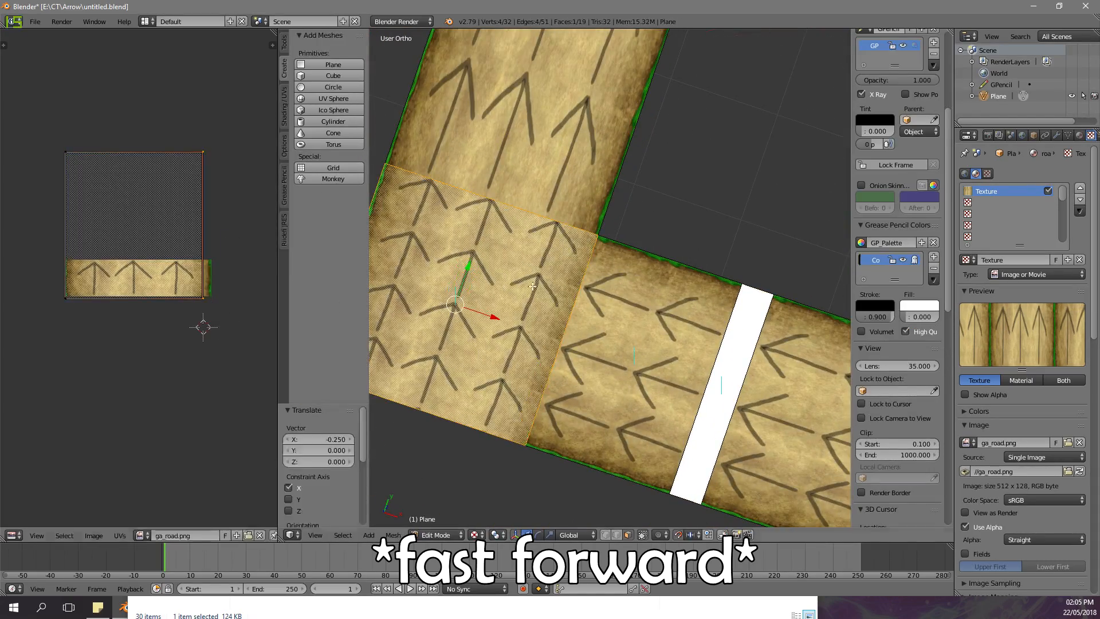
# - Select the shaft's right-side face just above the lower-right corner and rotate its UVs by 90°
pyautogui.scroll(-4, 516, 286)
pyautogui.scroll(-2, 515, 286)
pyautogui.scroll(4, 610, 351)
pyautogui.rightClick(609, 351)
pyautogui.write('r90')
pyautogui.press('Return')
# - Fit the right-side face's four UV corners to the road texture's corners and turn off the image bounds constraint
pyautogui.scroll(3, 149, 309)
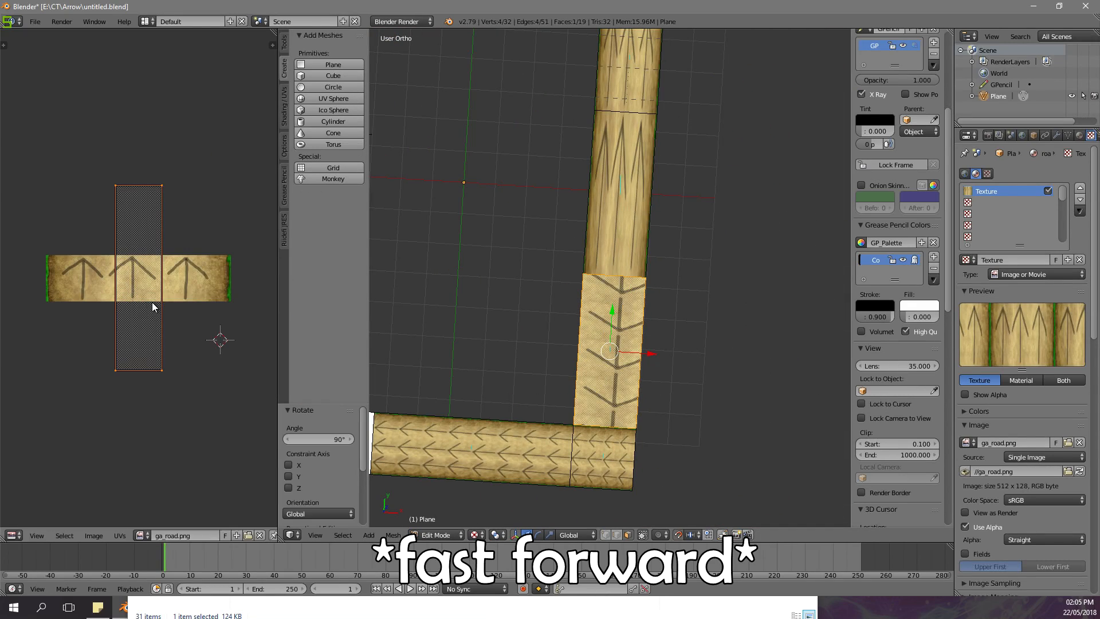
pyautogui.moveTo(115, 185); pyautogui.dragTo(46, 255, button='right')
pyautogui.moveTo(163, 185); pyautogui.dragTo(231, 255, button='right')
pyautogui.moveTo(115, 370); pyautogui.dragTo(46, 302, button='right')
pyautogui.moveTo(162, 370); pyautogui.dragTo(231, 302, button='right')
pyautogui.click(120, 536)
pyautogui.click(130, 511)
# - Scale all UVs of the lowest right-side face by 8 along Y
pyautogui.press('a')
pyautogui.press('a')
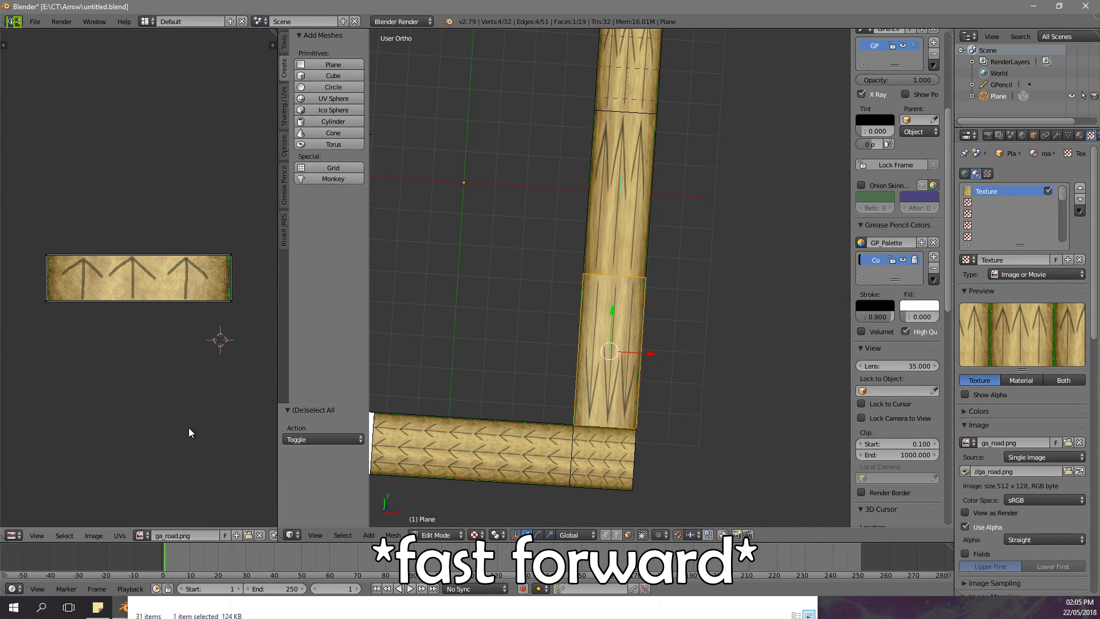
pyautogui.press('s')
pyautogui.press('y')
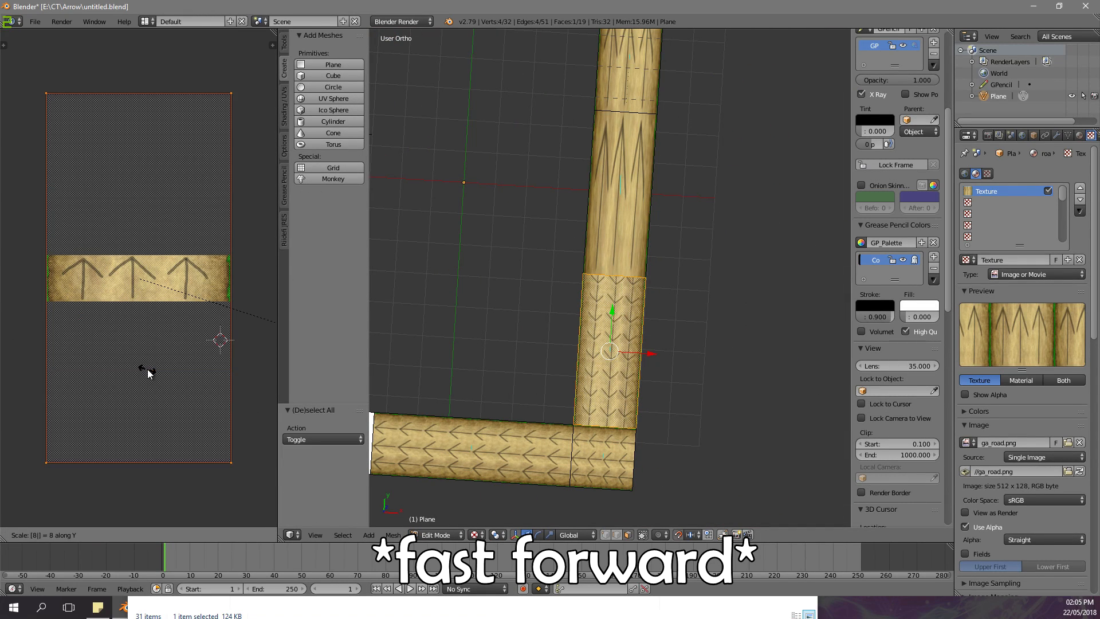
pyautogui.click(147, 369)
# - Move the lowest right-side face's UVs along Y to adjust where its arrows meet the neighbouring faces
pyautogui.press('g')
pyautogui.press('y')
pyautogui.click(143, 386)
pyautogui.scroll(8, 609, 278)
pyautogui.press('g')
pyautogui.press('y')
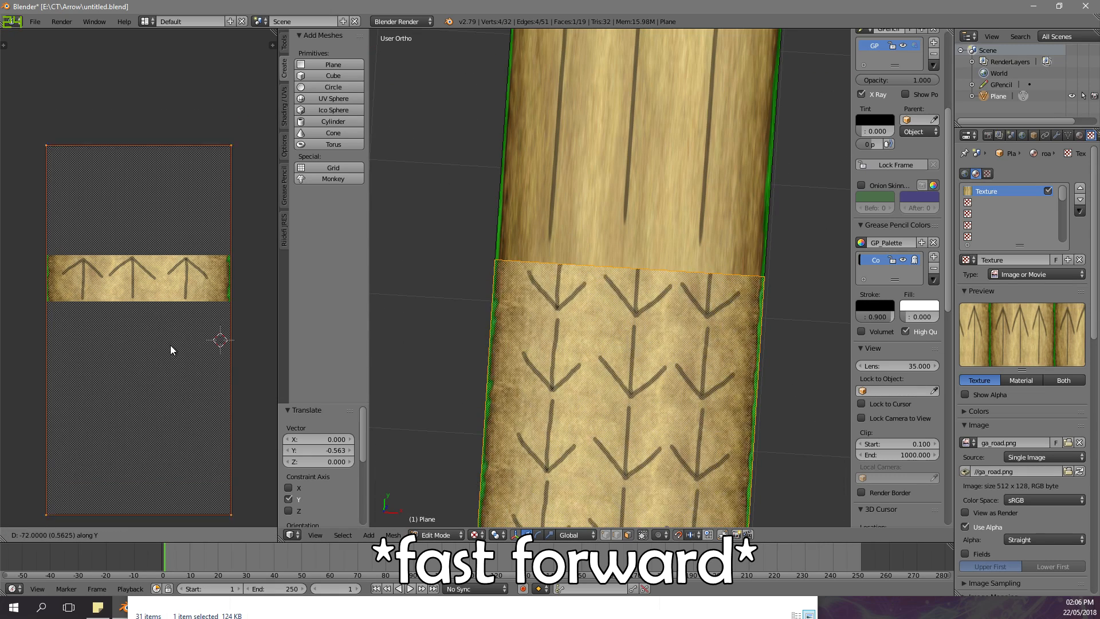
pyautogui.click(170, 365)
# - Select the two upper faces of the shaft's right side and rotate their UVs by 180°
pyautogui.rightClick(562, 181)
pyautogui.scroll(-5, 562, 181)
pyautogui.scroll(-3, 607, 91)
pyautogui.keyDown('shift'); pyautogui.rightClick(599, 201); pyautogui.keyUp('shift')
pyautogui.keyDown('shift'); pyautogui.moveTo(610, 83); pyautogui.dragTo(572, 283, button='middle'); pyautogui.keyUp('shift')
pyautogui.press('a')
pyautogui.press('r')
pyautogui.press('1')
pyautogui.press('8')
pyautogui.press('0')
pyautogui.press('Return')
# - Scale the two upper right-side faces' UVs by 8 along Y and shift them along Y to align the arrows
pyautogui.press('s')
pyautogui.press('y')
pyautogui.press('8')
pyautogui.press('Return')
pyautogui.scroll(4, 174, 290)
pyautogui.scroll(9, 572, 283)
pyautogui.press('g')
pyautogui.press('y')
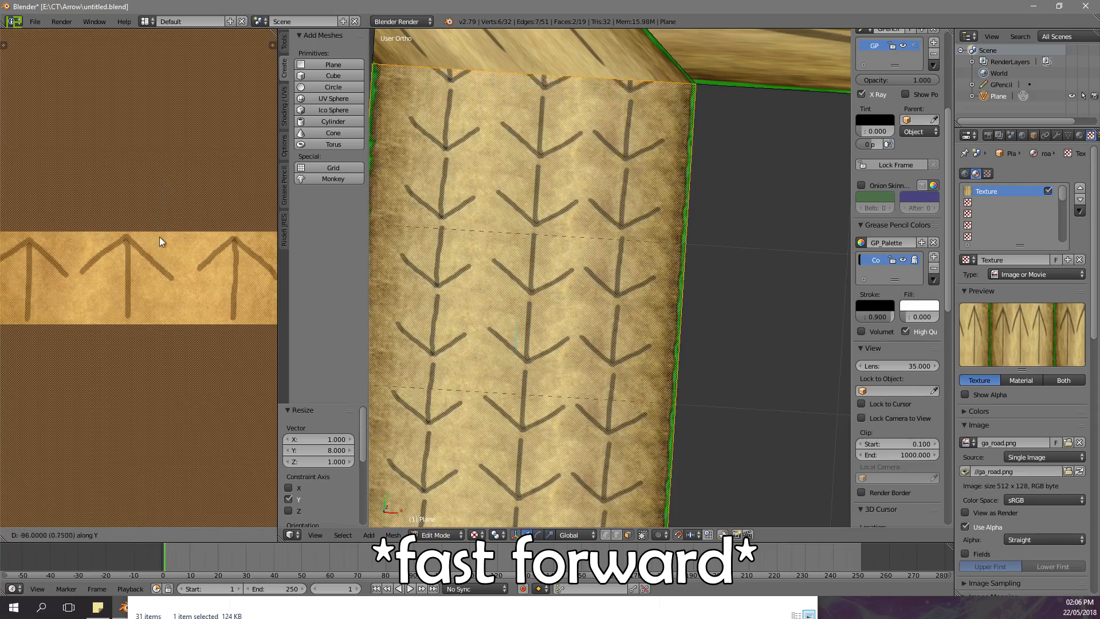
pyautogui.click(162, 241)
pyautogui.scroll(-9, 607, 229)
# - Select the triangular corner face at the top of the shaft's left side and rotate its UVs
pyautogui.press('Tab')
pyautogui.press('Tab')
pyautogui.rightClick(692, 238)
pyautogui.scroll(-2, 623, 254)
pyautogui.keyDown('shift'); pyautogui.rightClick(624, 255); pyautogui.keyUp('shift')
pyautogui.scroll(-1, 624, 254)
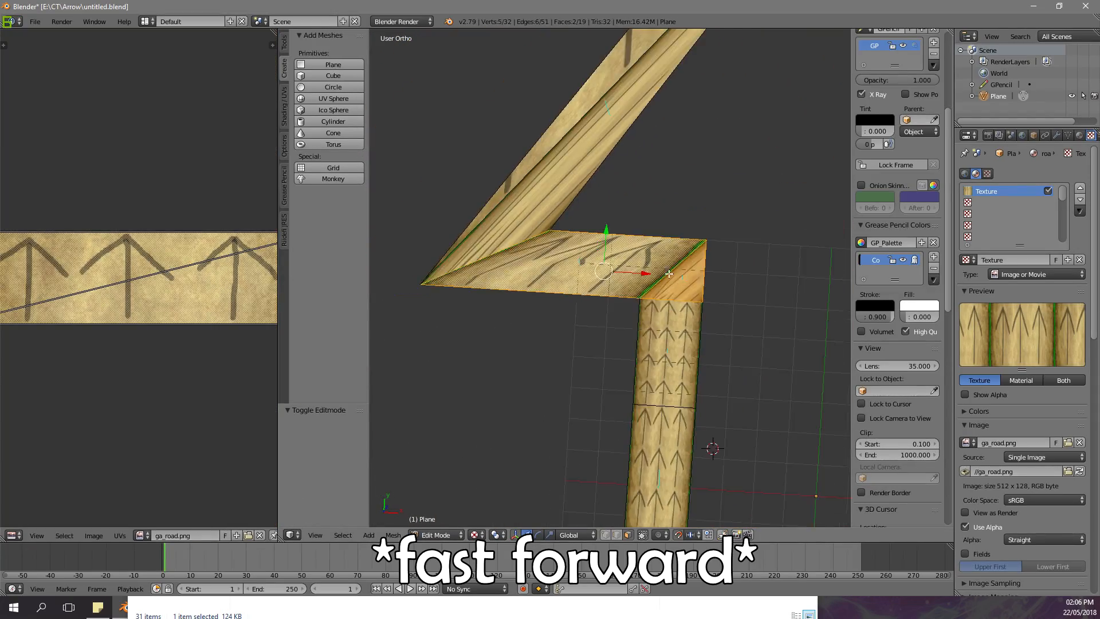
pyautogui.rightClick(691, 265)
pyautogui.keyDown('shift'); pyautogui.moveTo(690, 264); pyautogui.dragTo(614, 246, button='middle'); pyautogui.keyUp('shift')
pyautogui.scroll(4, 614, 246)
pyautogui.scroll(-6, 190, 289)
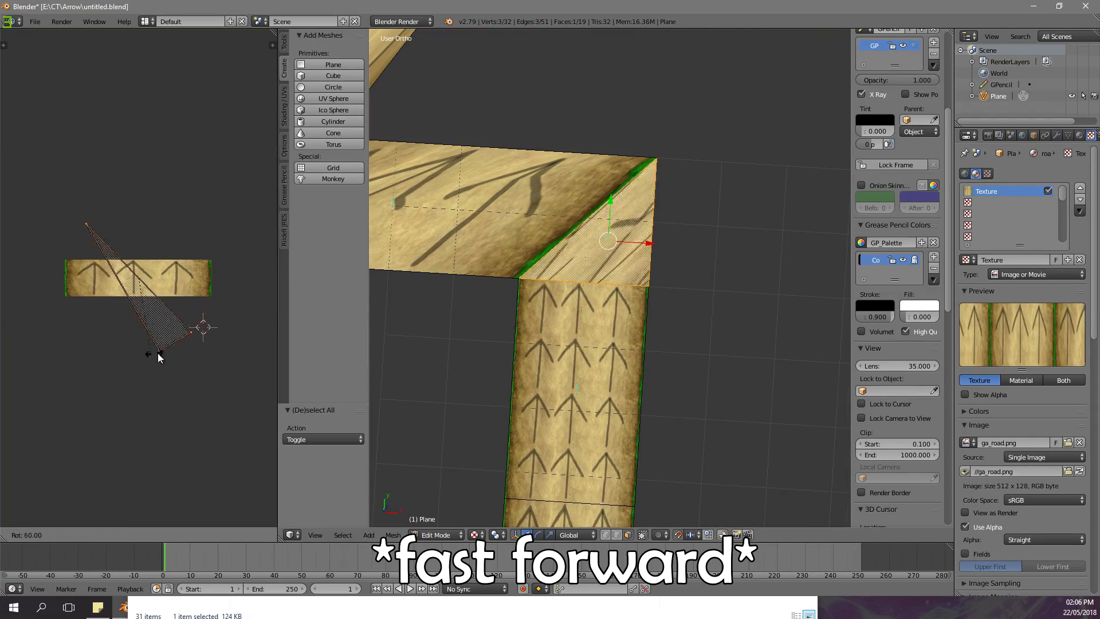
pyautogui.click(163, 233)
# - Turn on the image bounds constraint and move the triangular face's UV corners to the road texture's corners
pyautogui.click(119, 535)
pyautogui.click(150, 510)
pyautogui.rightClick(157, 349)
pyautogui.press('g')
pyautogui.click(228, 332)
pyautogui.rightClick(161, 209)
pyautogui.press('g')
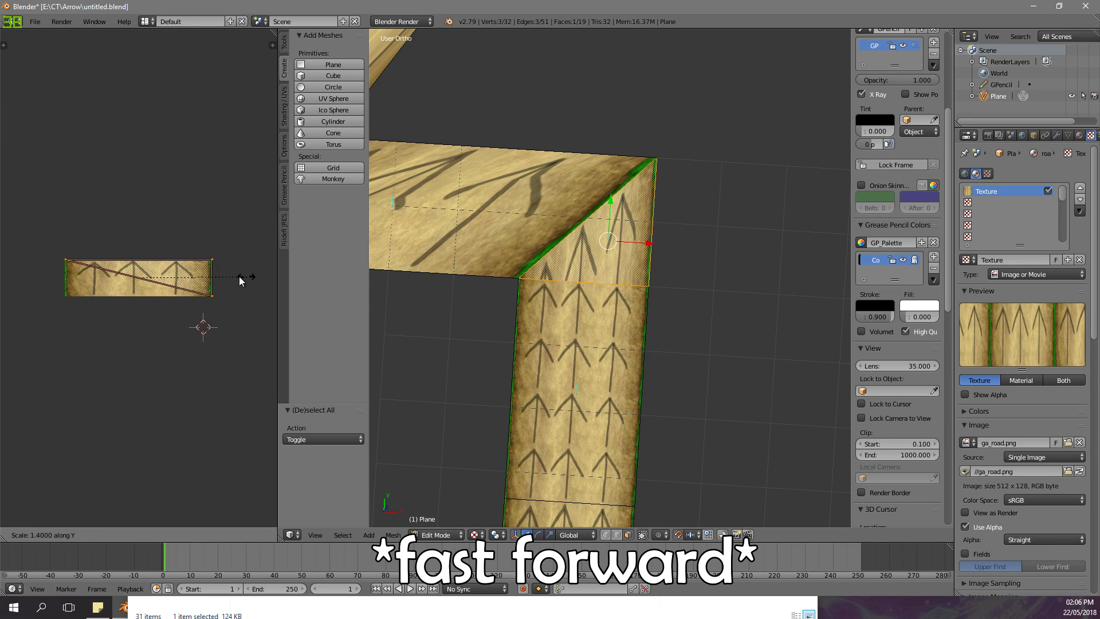
pyautogui.click(16, 281)
# - Try to scale the triangular face's UVs along Y
pyautogui.press('s')
pyautogui.press('y')
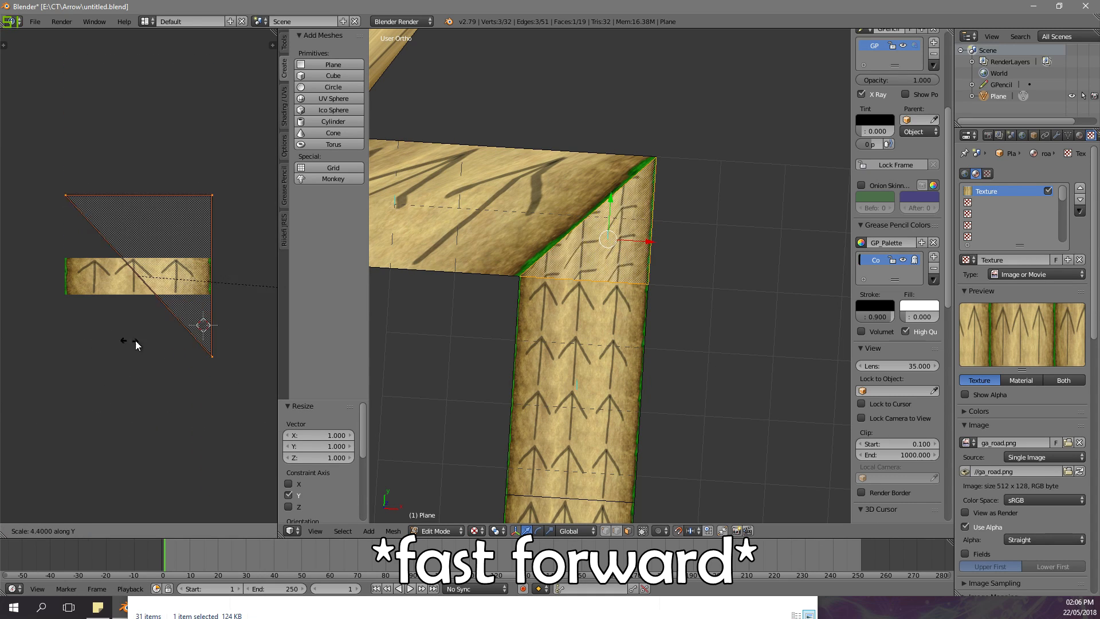
pyautogui.click(158, 303)
pyautogui.hotkey('ctrl', 'z')
# - Reposition the triangular face's UV corners on the texture so its arrows point toward the arrowhead's left wing
pyautogui.rightClick(228, 310)
pyautogui.press('g')
pyautogui.click(63, 333)
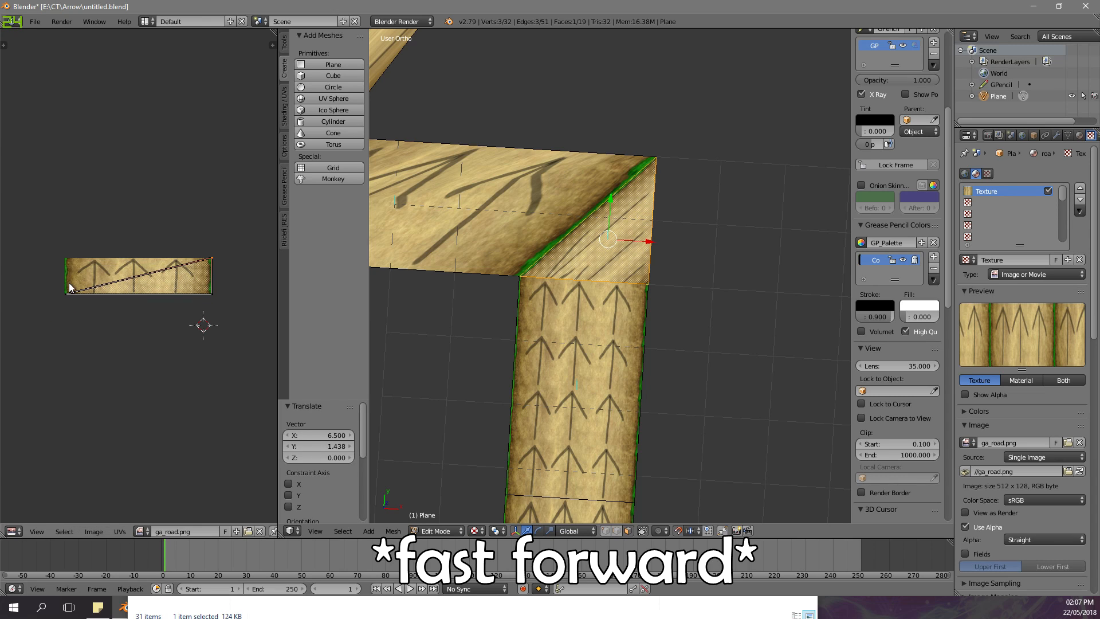
pyautogui.press('g')
pyautogui.click(75, 261)
# - Move the left edge of the triangular face's UVs inward along X to exclude the green border
pyautogui.moveTo(201, 300); pyautogui.dragTo(247, 299, button='middle')
pyautogui.scroll(2, 138, 276)
pyautogui.press('g')
pyautogui.press('x')
pyautogui.click(78, 255)
# - Turn off the image bounds constraint and scale all of the triangular face's UVs by 4 along Y
pyautogui.scroll(-2, 140, 264)
pyautogui.press('a')
pyautogui.press('a')
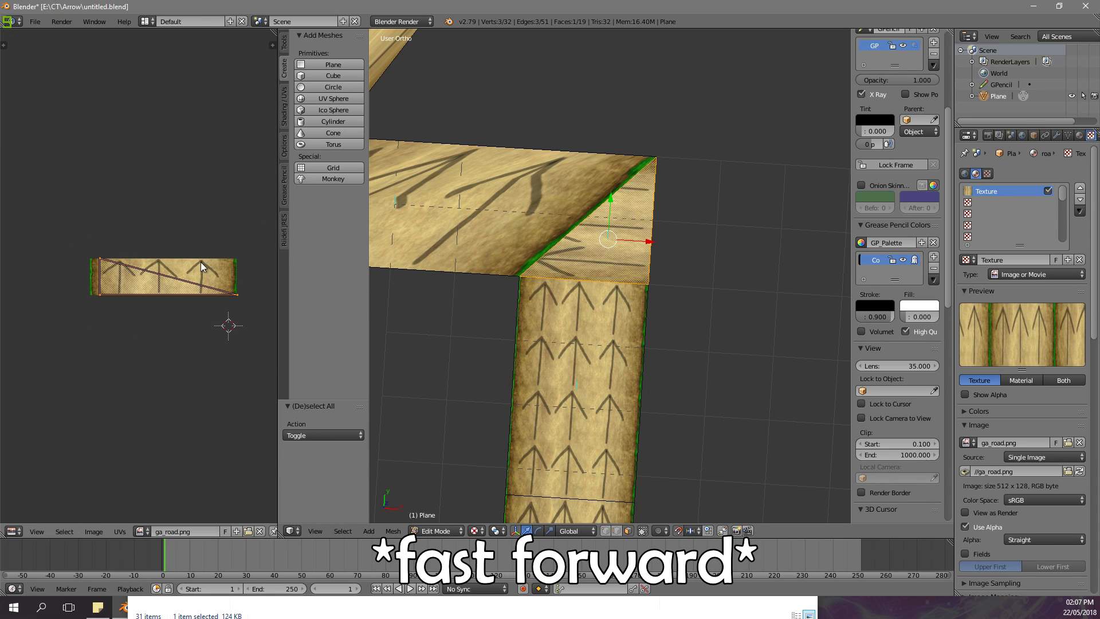
pyautogui.click(261, 435)
pyautogui.hotkey('ctrl', 'z')
pyautogui.click(117, 531)
pyautogui.click(143, 104)
pyautogui.press('s')
pyautogui.press('y')
pyautogui.click(238, 250)
pyautogui.hotkey('ctrl', 'z')
pyautogui.press('s')
pyautogui.press('y')
pyautogui.click(163, 200)
# - Move the triangular face's UVs along Y to adjust the position of its arrow pattern
pyautogui.scroll(3, 148, 275)
pyautogui.moveTo(140, 321); pyautogui.dragTo(144, 294, button='middle')
pyautogui.scroll(6, 647, 293)
pyautogui.press('g')
pyautogui.press('y')
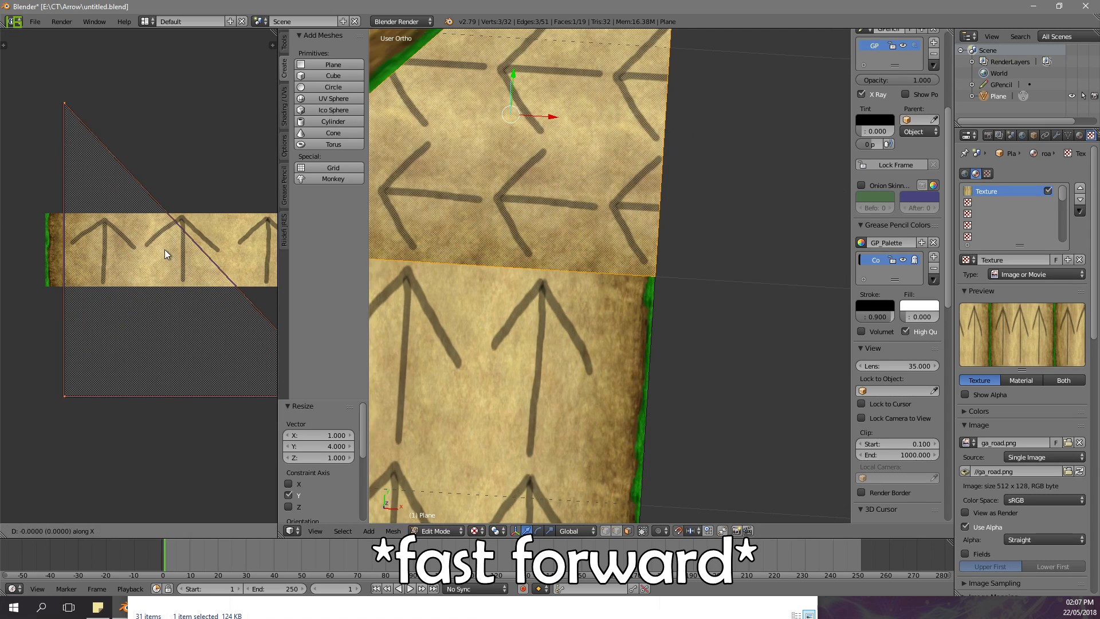
pyautogui.click(139, 275)
pyautogui.scroll(-9, 688, 306)
# - Select the quad face of the arrowhead's left wing and rotate its UVs so the arrows follow the wing
pyautogui.press('Tab')
pyautogui.press('Tab')
pyautogui.rightClick(584, 259)
pyautogui.scroll(-4, 157, 258)
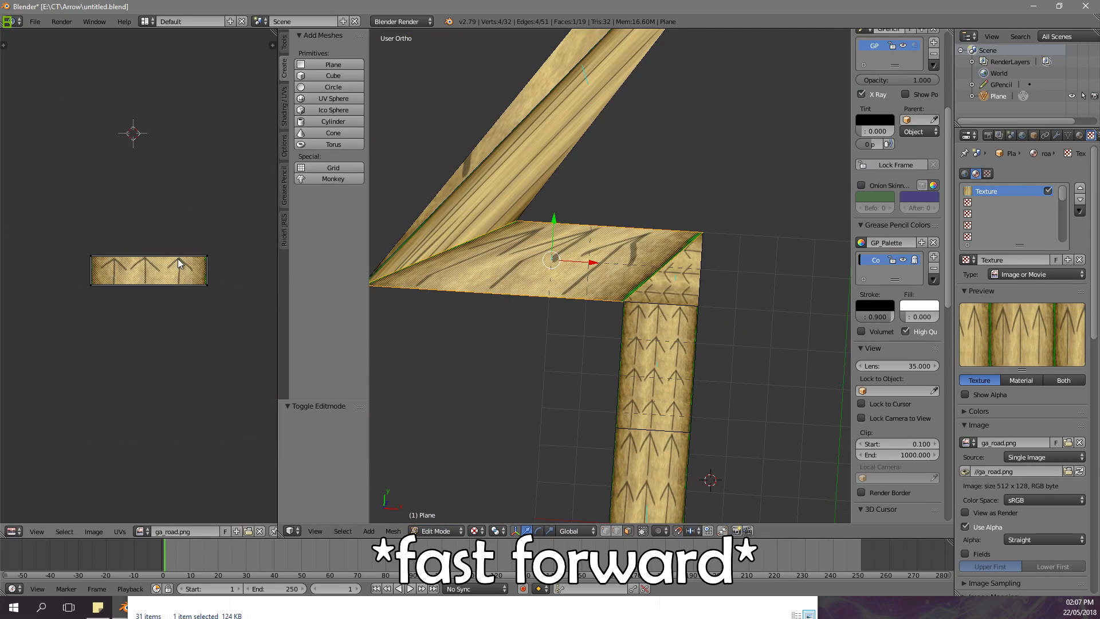
pyautogui.press('a')
pyautogui.press('r')
pyautogui.click(232, 228)
# - Move the four UV corners of the left wing's quad face onto the corners of the road texture
pyautogui.rightClick(134, 212)
pyautogui.press('g')
pyautogui.click(92, 256)
pyautogui.rightClick(164, 213)
pyautogui.press('g')
pyautogui.click(207, 256)
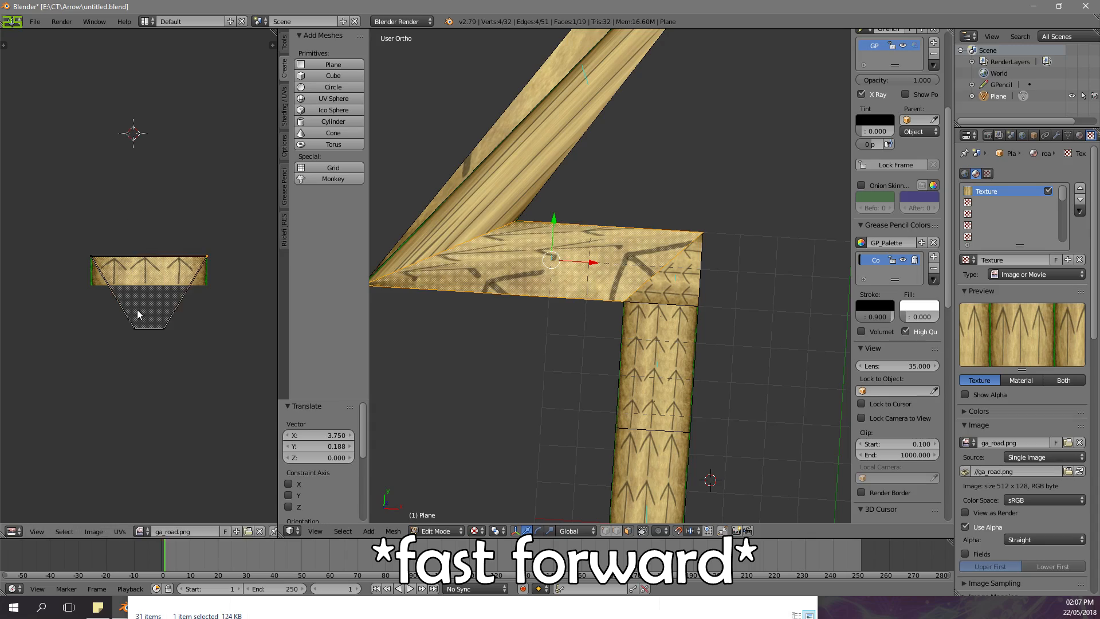
pyautogui.rightClick(135, 329)
pyautogui.press('g')
pyautogui.click(91, 284)
pyautogui.rightClick(164, 328)
pyautogui.press('g')
pyautogui.click(207, 285)
# - Scale the quad face's UVs by 8 along Y and shift them along Y to adjust the arrow pattern
pyautogui.press('a')
pyautogui.press('a')
pyautogui.press('s')
pyautogui.press('y')
pyautogui.press('8')
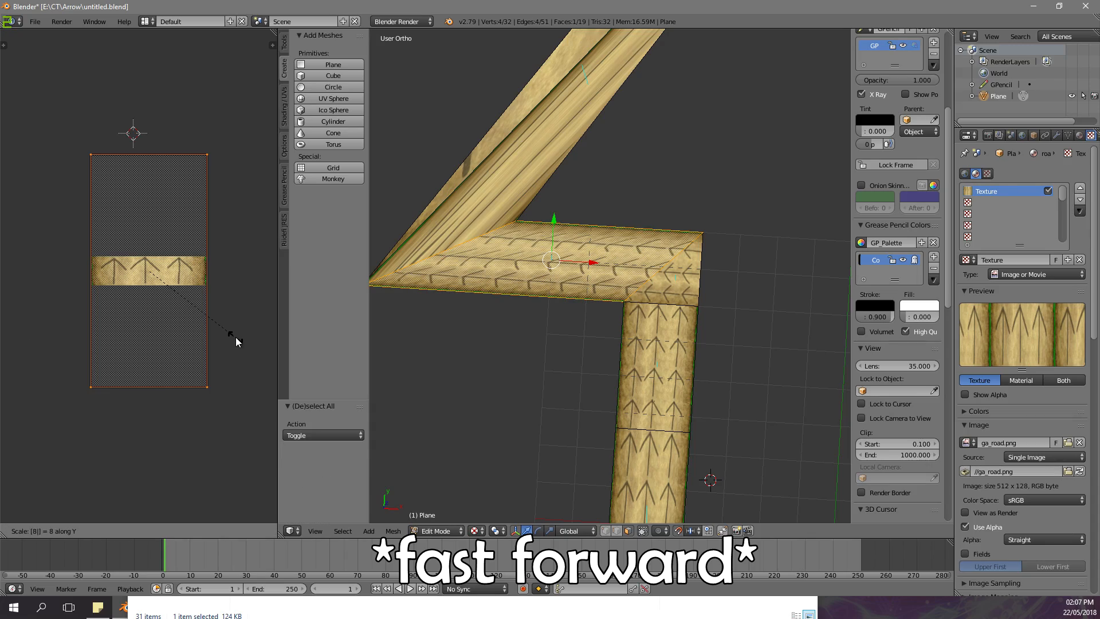
pyautogui.press('Return')
pyautogui.press('g')
pyautogui.press('x')
pyautogui.press('y')
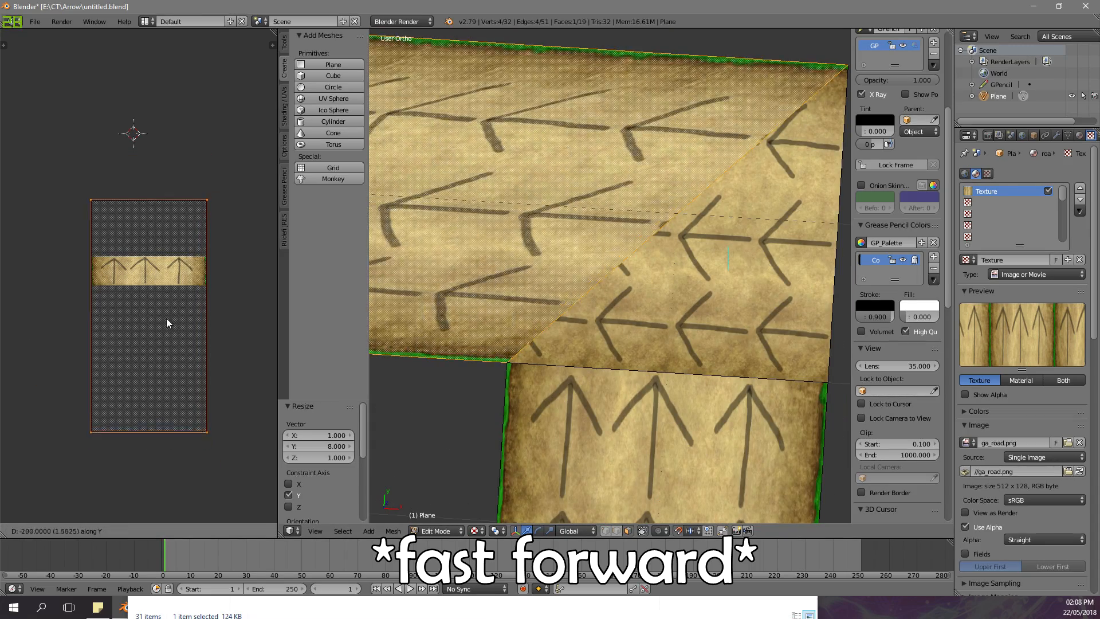
pyautogui.click(166, 317)
# - Add the adjoining triangular face to the selection and unwrap both left wing faces together
pyautogui.scroll(-7, 510, 308)
pyautogui.keyDown('shift'); pyautogui.rightClick(636, 281); pyautogui.keyUp('shift')
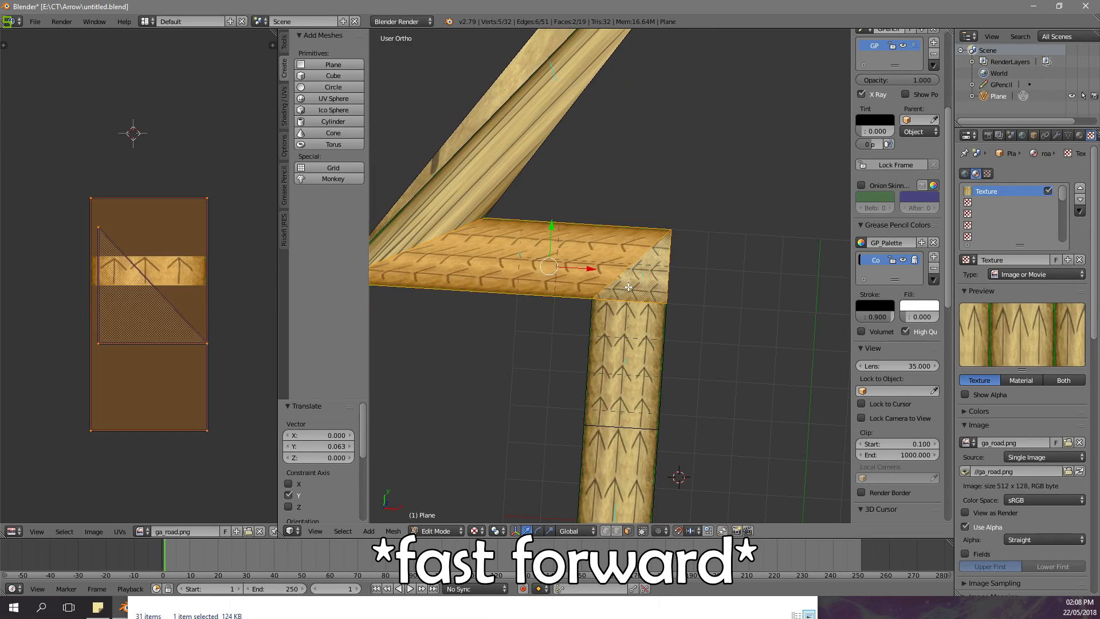
pyautogui.press('u')
pyautogui.click(622, 161)
pyautogui.scroll(3, 189, 290)
pyautogui.scroll(-1, 192, 295)
# - Rotate the left wing's UVs by 90° and scale them by 4.5 to span the texture width
pyautogui.press('r')
pyautogui.click(123, 381)
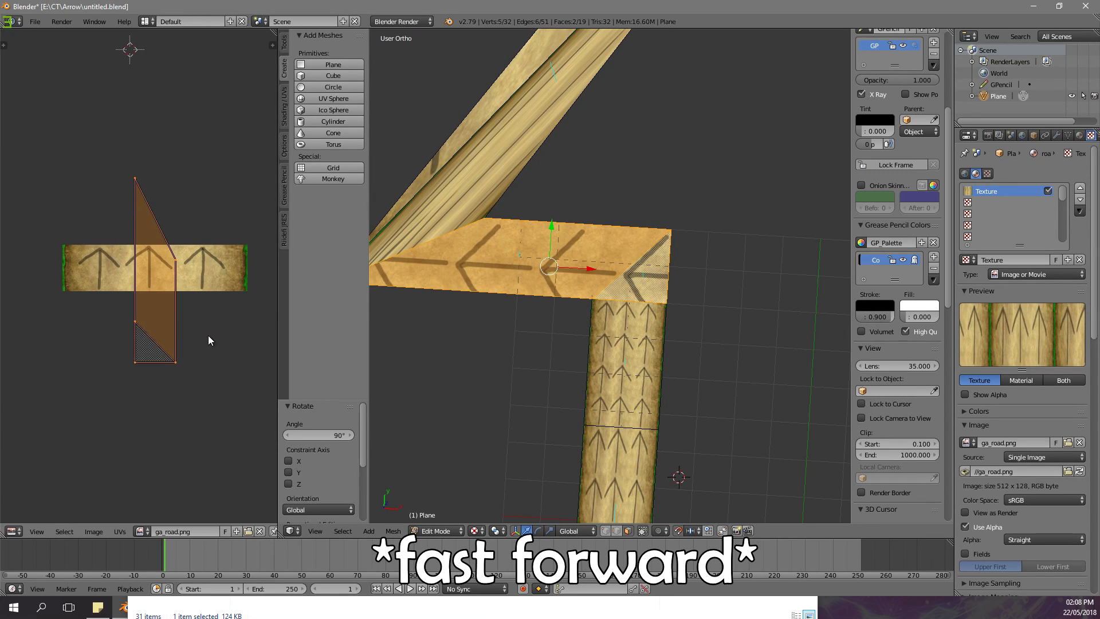
pyautogui.press('s')
pyautogui.click(265, 304)
pyautogui.scroll(-1, 266, 304)
# - Move the left wing's UVs along Y to adjust the arrow pattern and check the corner's alignment
pyautogui.press('g')
pyautogui.press('y')
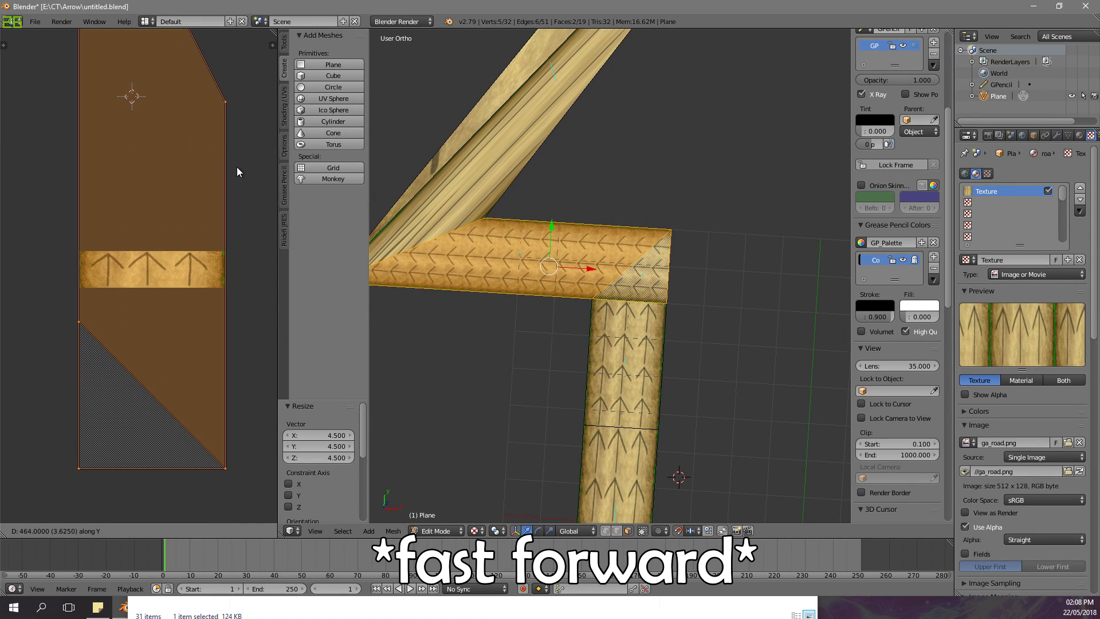
pyautogui.click(234, 170)
pyautogui.scroll(-2, 212, 211)
pyautogui.scroll(2, 159, 249)
pyautogui.rightClick(68, 341)
pyautogui.click(84, 438)
pyautogui.press('Tab')
pyautogui.scroll(6, 700, 349)
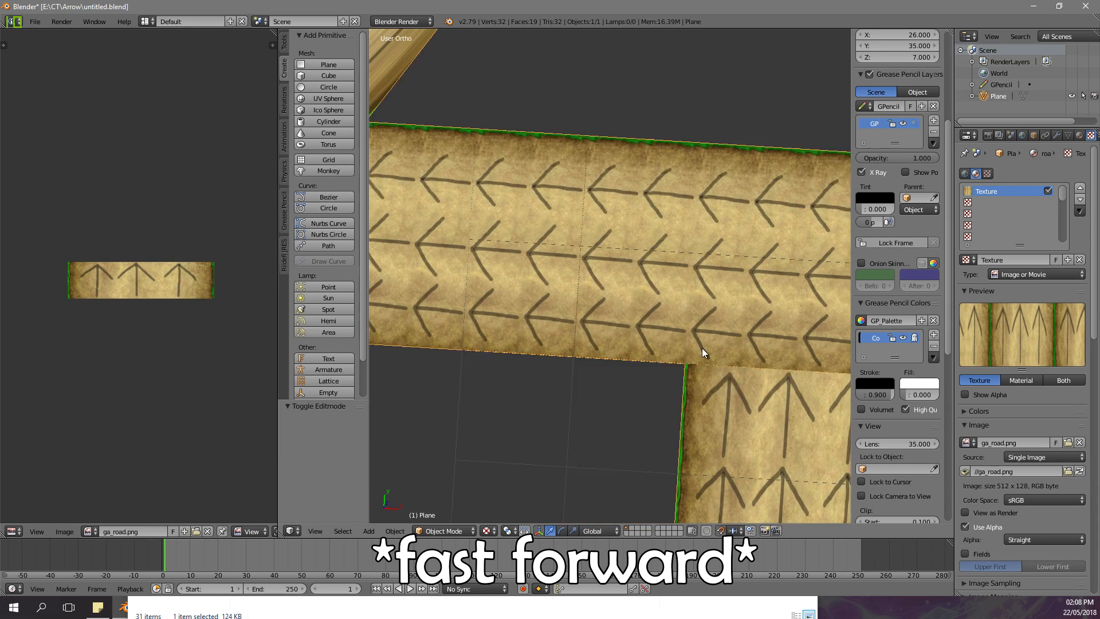
pyautogui.scroll(-6, 643, 299)
# - Unwrap the two faces of the arrowhead's left slope together and rotate their UVs by -90°
pyautogui.press('Tab')
pyautogui.rightClick(530, 338)
pyautogui.keyDown('shift'); pyautogui.rightClick(576, 275); pyautogui.keyUp('shift')
pyautogui.press('u')
pyautogui.click(577, 281)
pyautogui.scroll(3, 107, 312)
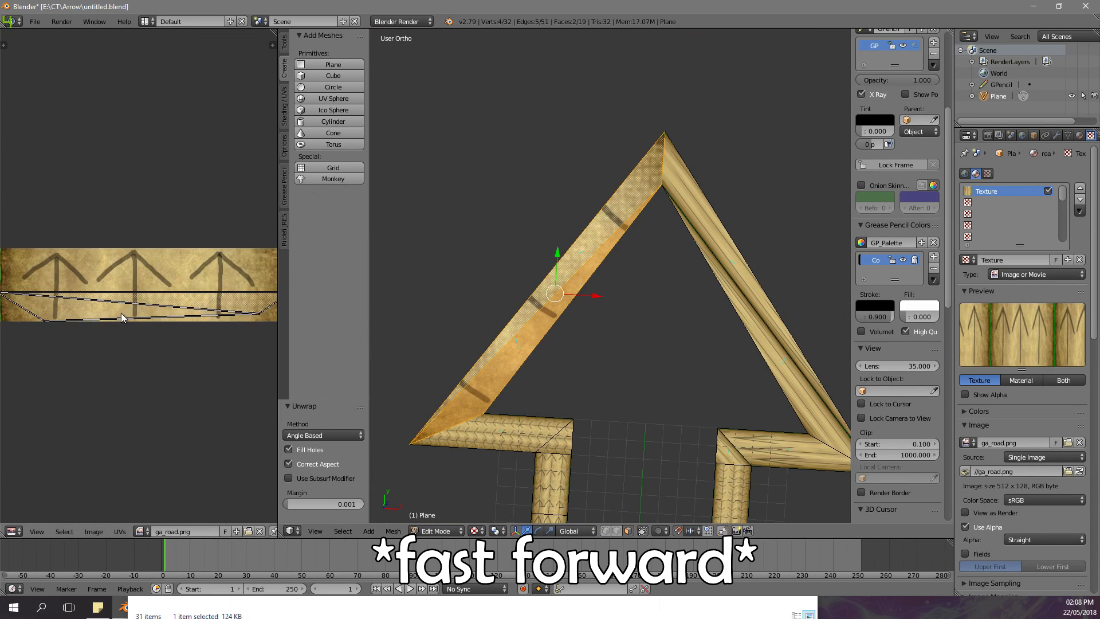
pyautogui.scroll(-1, 107, 343)
pyautogui.write('ar90-')
pyautogui.press('Return')
pyautogui.scroll(-1, 149, 275)
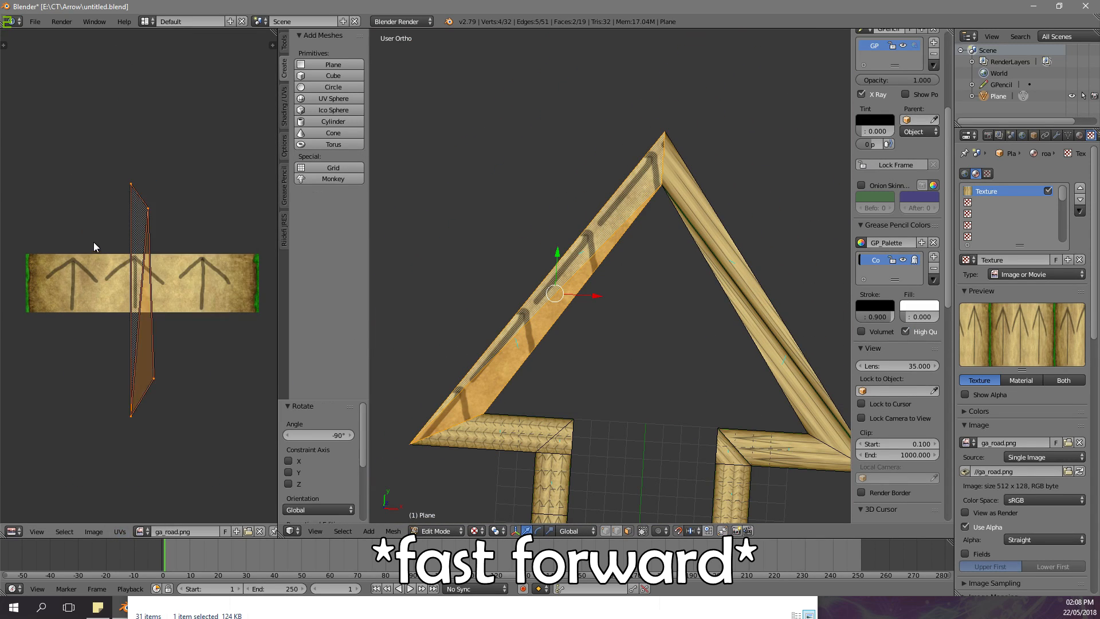
# - Move the left slope's UV corners onto the corners of the road texture
pyautogui.rightClick(109, 202)
pyautogui.press('g')
pyautogui.click(229, 209)
pyautogui.rightClick(177, 208)
pyautogui.press('g')
pyautogui.click(135, 204)
pyautogui.rightClick(114, 426)
pyautogui.press('g')
pyautogui.press('Escape')
# - Scale all of the left slope's UVs by 16 along Y to repeat the arrows
pyautogui.press('a')
pyautogui.press('a')
pyautogui.press('s')
pyautogui.write('y16')
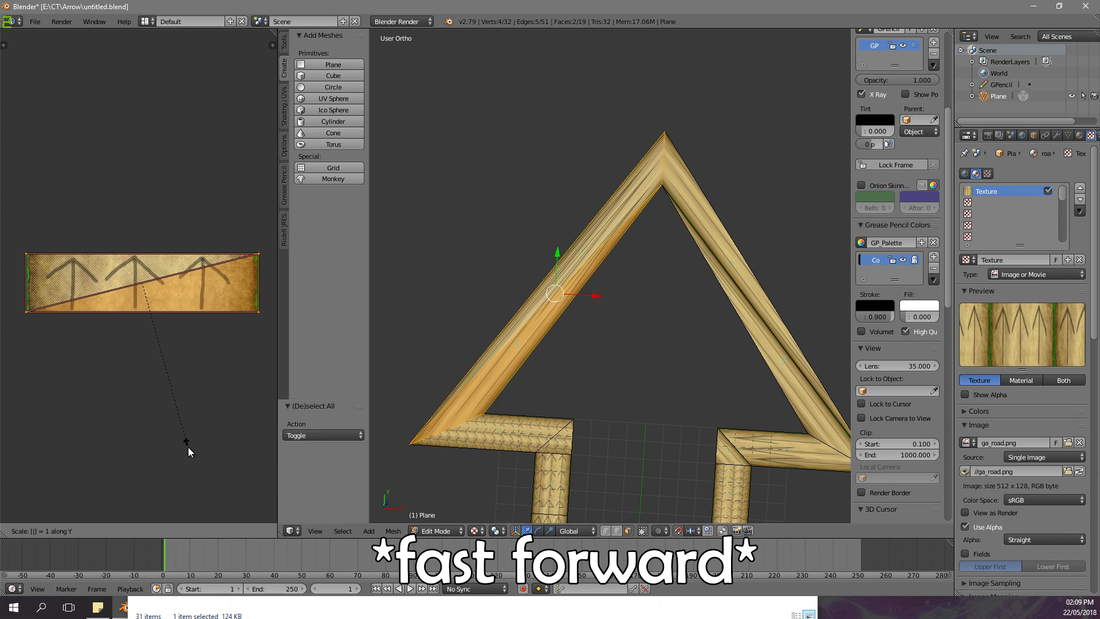
pyautogui.press('Return')
pyautogui.scroll(3, 512, 301)
pyautogui.scroll(-1, 512, 301)
pyautogui.keyDown('shift'); pyautogui.moveTo(512, 301); pyautogui.dragTo(450, 370, button='middle'); pyautogui.keyUp('shift')
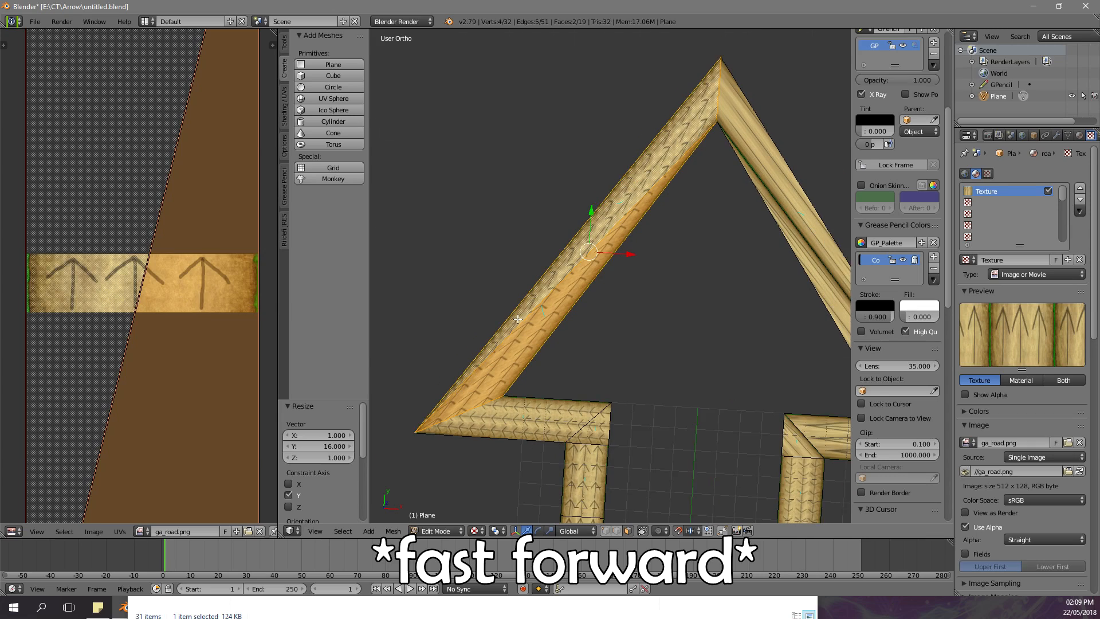
pyautogui.press('KP_7')
pyautogui.scroll(-6, 173, 236)
pyautogui.rightClick(173, 236)
pyautogui.scroll(2, 176, 236)
pyautogui.press('g')
pyautogui.press('x')
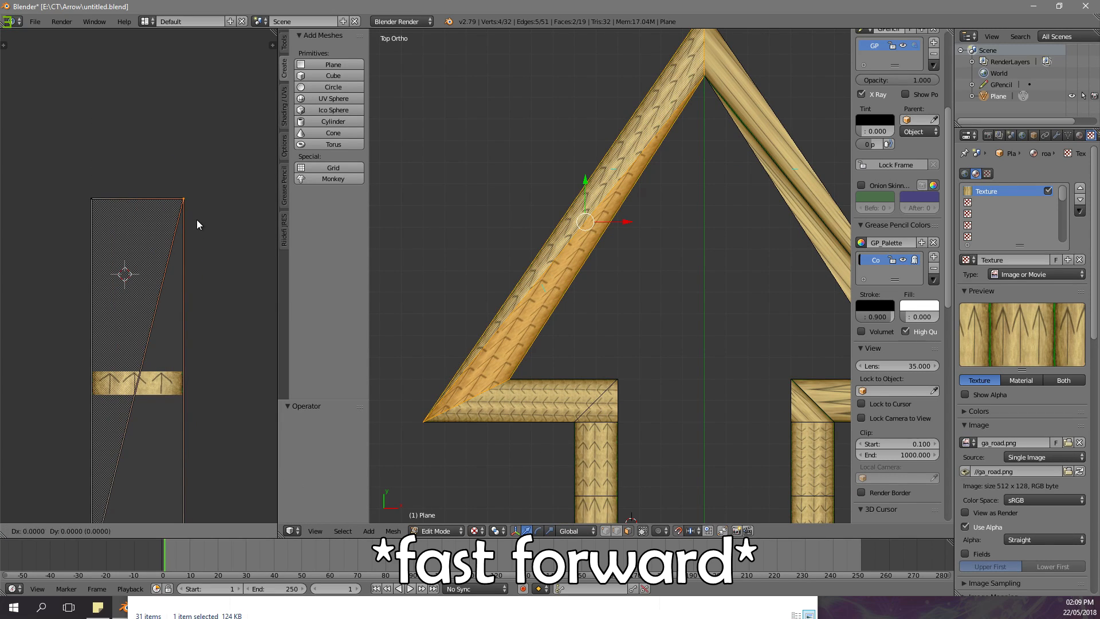
pyautogui.click(219, 235)
pyautogui.press('h')
# - Reselect both left slope faces and move all their UVs along Y to adjust the arrow pattern
pyautogui.rightClick(567, 232)
pyautogui.keyDown('shift'); pyautogui.rightClick(564, 269); pyautogui.keyUp('shift')
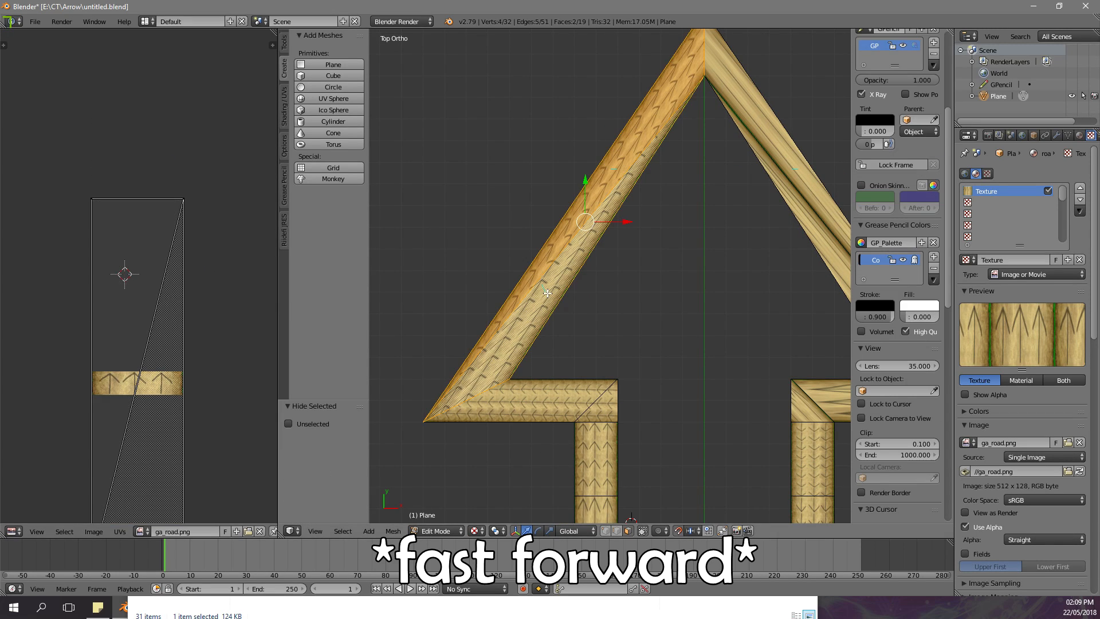
pyautogui.press('a')
pyautogui.press('g')
pyautogui.press('y')
pyautogui.click(118, 260)
pyautogui.press('Tab')
pyautogui.moveTo(519, 312); pyautogui.dragTo(404, 259, button='middle')
# - Rescale the left slope's UVs along Y and inspect the arrow spacing on the road
pyautogui.press('Tab')
pyautogui.press('a')
pyautogui.press('s')
pyautogui.press('y')
pyautogui.press('Return')
pyautogui.press('Tab')
pyautogui.scroll(7, 580, 273)
pyautogui.moveTo(579, 274)
pyautogui.mouseDown(button='middle')
pyautogui.moveTo(635, 300)
pyautogui.moveTo(607, 268)
pyautogui.moveTo(607, 332)
pyautogui.moveTo(636, 310)
pyautogui.moveTo(576, 286)
pyautogui.mouseUp(button='middle')
pyautogui.scroll(-5, 607, 332)
# - Save the track's Blender file, overwriting the existing version
pyautogui.press('Tab')
pyautogui.press('Tab')
pyautogui.hotkey('ctrl', 's')
pyautogui.click(586, 289)
pyautogui.scroll(-4, 585, 288)
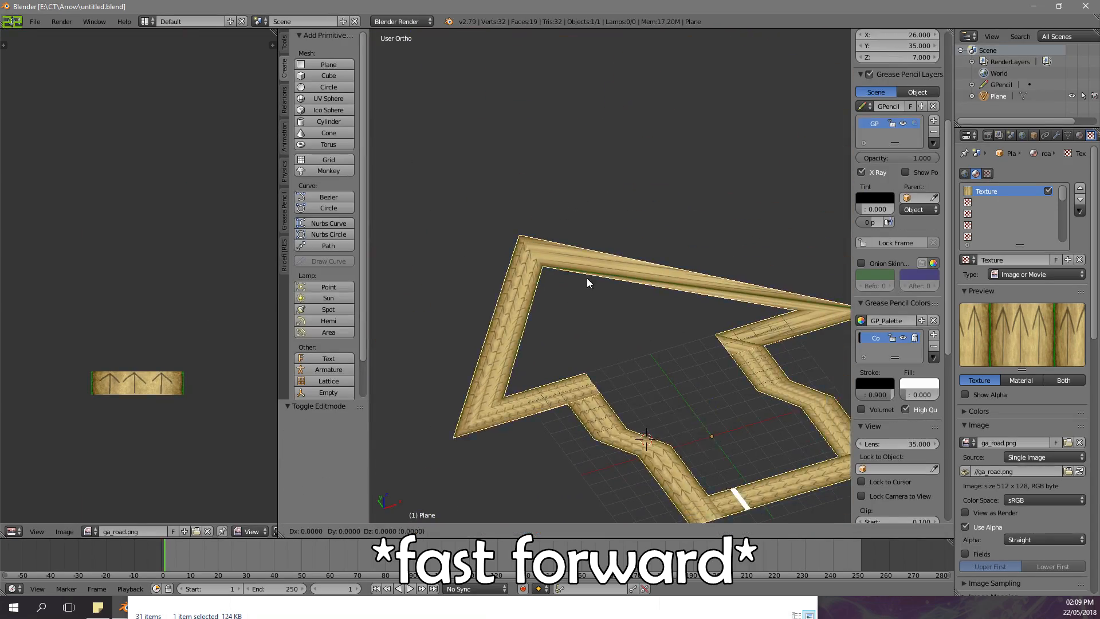
# - Select the two faces of the arrowhead's right slope in top view and unwrap them together
pyautogui.press('Tab')
pyautogui.rightClick(687, 259)
pyautogui.keyDown('shift'); pyautogui.rightClick(710, 278); pyautogui.keyUp('shift')
pyautogui.press('KP_7')
pyautogui.scroll(1, 528, 345)
pyautogui.keyDown('shift'); pyautogui.moveTo(528, 346); pyautogui.dragTo(497, 421, button='middle'); pyautogui.keyUp('shift')
pyautogui.press('u')
pyautogui.press('Return')
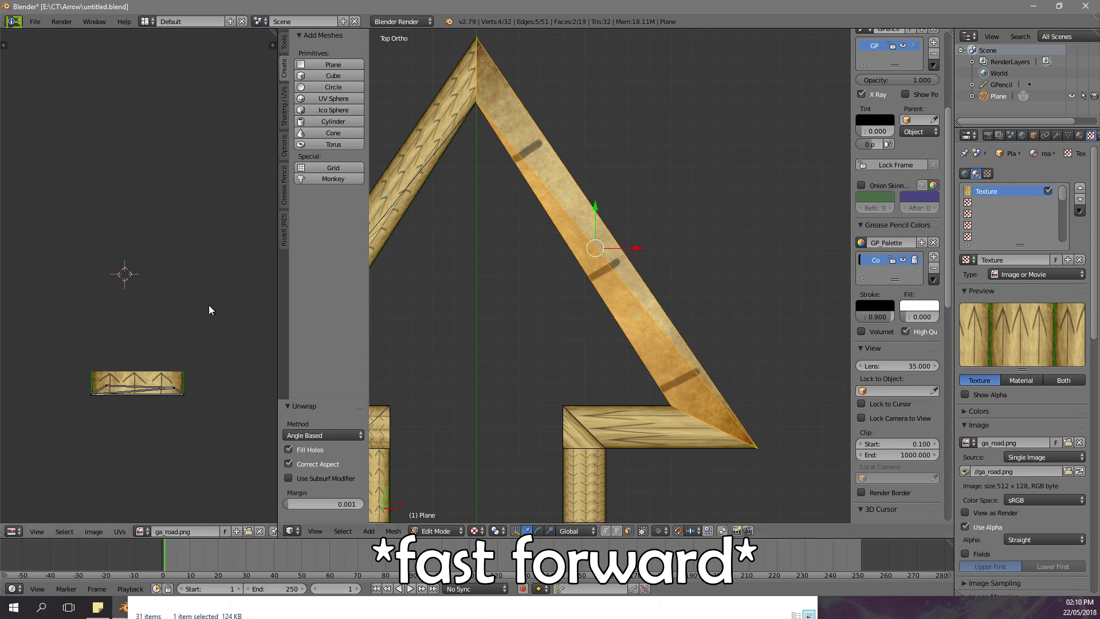
# - Rotate all of the right slope's UVs by 90°
pyautogui.scroll(2, 232, 447)
pyautogui.moveTo(232, 459); pyautogui.dragTo(233, 363, button='middle')
pyautogui.press('a')
pyautogui.press('r')
pyautogui.press('9')
pyautogui.press('0')
pyautogui.press('Return')
# - Move the right slope's four UV corners onto the corners of the road texture
pyautogui.moveTo(108, 403); pyautogui.dragTo(177, 351, button='right')
pyautogui.moveTo(131, 432); pyautogui.dragTo(66, 366, button='right')
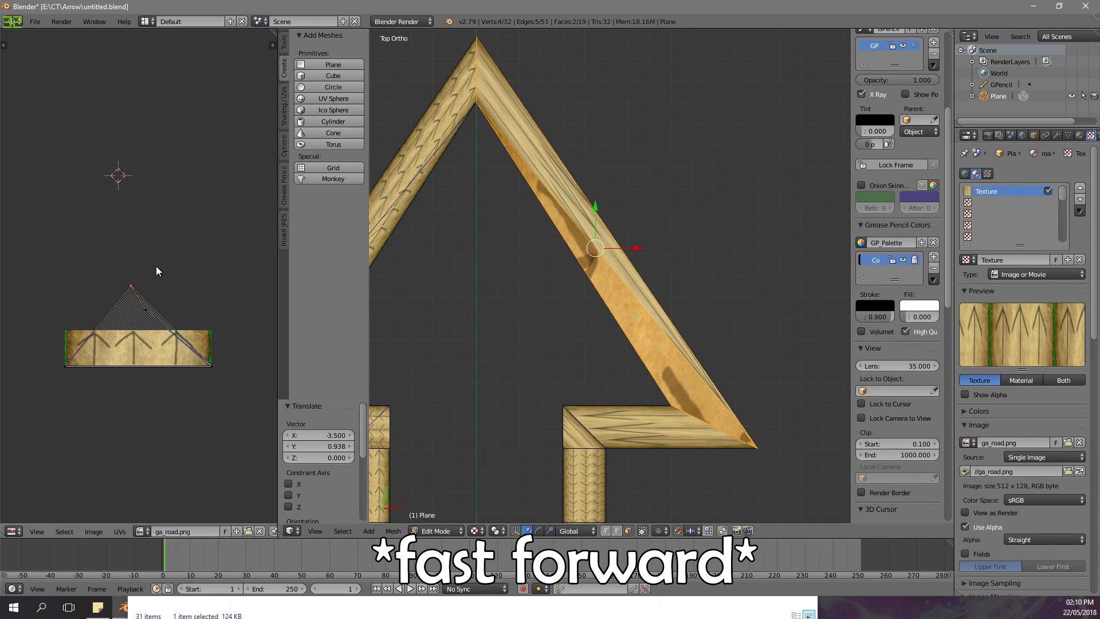
pyautogui.moveTo(145, 310); pyautogui.dragTo(211, 330, button='right')
pyautogui.moveTo(132, 285); pyautogui.dragTo(65, 331, button='right')
# - Scale all of the right slope's UVs by 16 along Y to repeat the arrows
pyautogui.press('a')
pyautogui.press('a')
pyautogui.press('s')
pyautogui.press('y')
pyautogui.press('1')
pyautogui.press('6')
pyautogui.press('Return')
# - Move the right slope's UVs along Y to adjust the arrow pattern at the arrowhead's tip
pyautogui.scroll(4, 160, 459)
pyautogui.keyDown('shift'); pyautogui.moveTo(513, 187); pyautogui.dragTo(640, 373, button='middle'); pyautogui.keyUp('shift')
pyautogui.scroll(11, 640, 373)
pyautogui.press('g')
pyautogui.press('y')
pyautogui.click(177, 408)
pyautogui.scroll(-8, 575, 167)
pyautogui.keyDown('shift'); pyautogui.moveTo(730, 451); pyautogui.dragTo(575, 167, button='middle'); pyautogui.keyUp('shift')
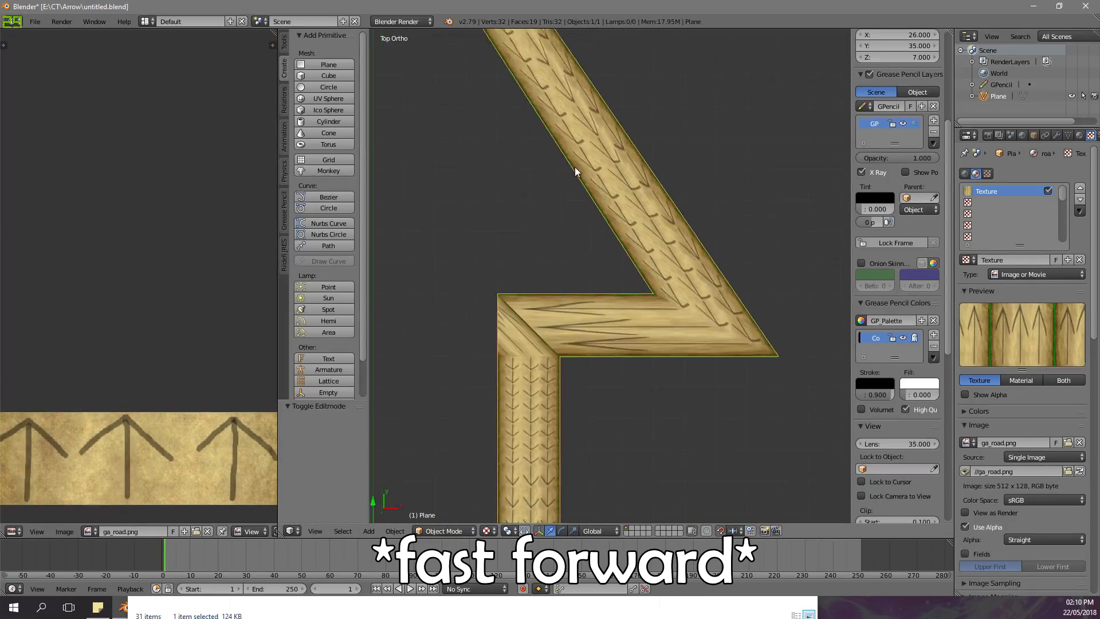
# - Select the quad and triangular faces of the arrowhead's right wing and unwrap them together
pyautogui.rightClick(590, 273)
pyautogui.keyDown('shift'); pyautogui.rightClick(500, 283); pyautogui.keyUp('shift')
pyautogui.press('u')
pyautogui.press('Return')
pyautogui.scroll(-4, 229, 286)
# - Rotate the right wing's UVs by 90° and scale them by 4.5 to span the texture width
pyautogui.press('a')
pyautogui.press('r')
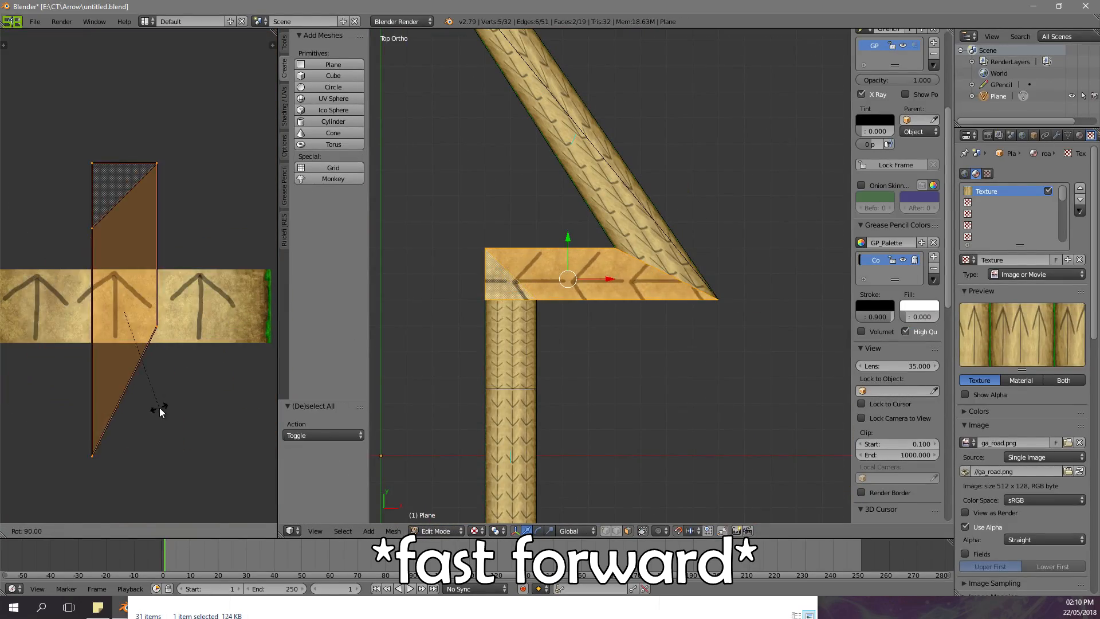
pyautogui.keyDown('ctrl'); pyautogui.click(160, 408); pyautogui.keyUp('ctrl')
pyautogui.scroll(-1, 145, 309)
pyautogui.press('s')
pyautogui.keyDown('ctrl'); pyautogui.click(141, 342); pyautogui.keyUp('ctrl')
# - Move the right wing's UVs along Y to adjust where the arrows fall on the road
pyautogui.scroll(-3, 151, 342)
pyautogui.scroll(4, 172, 297)
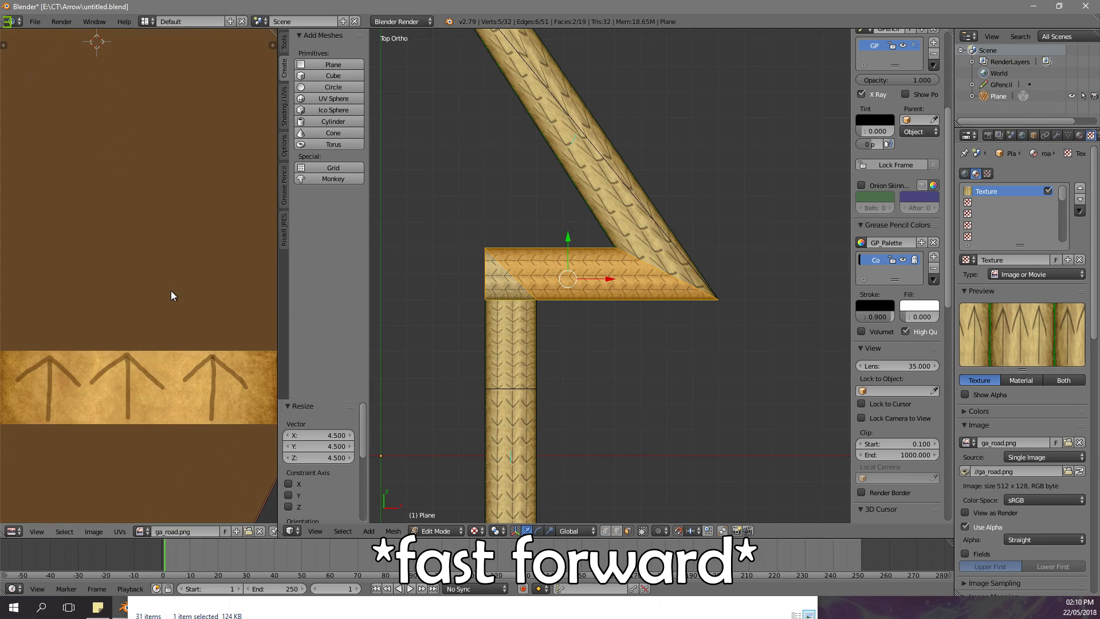
pyautogui.scroll(-2, 798, 262)
pyautogui.scroll(6, 508, 255)
pyautogui.press('y')
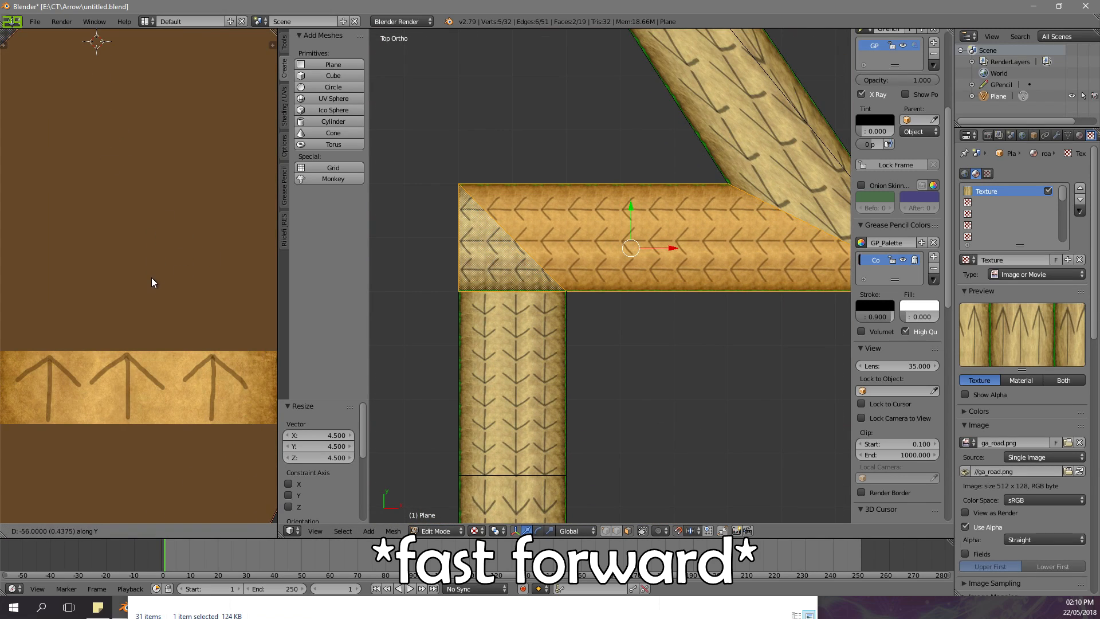
pyautogui.click(151, 278)
# - Shift the right wing's edge UVs along X to fit the texture's side border and leave Edit Mode
pyautogui.scroll(-3, 151, 278)
pyautogui.moveTo(195, 266); pyautogui.dragTo(59, 295, button='middle')
pyautogui.rightClick(99, 249)
pyautogui.press('g')
pyautogui.press('x')
pyautogui.click(105, 250)
pyautogui.press('Tab')
pyautogui.scroll(-4, 550, 189)
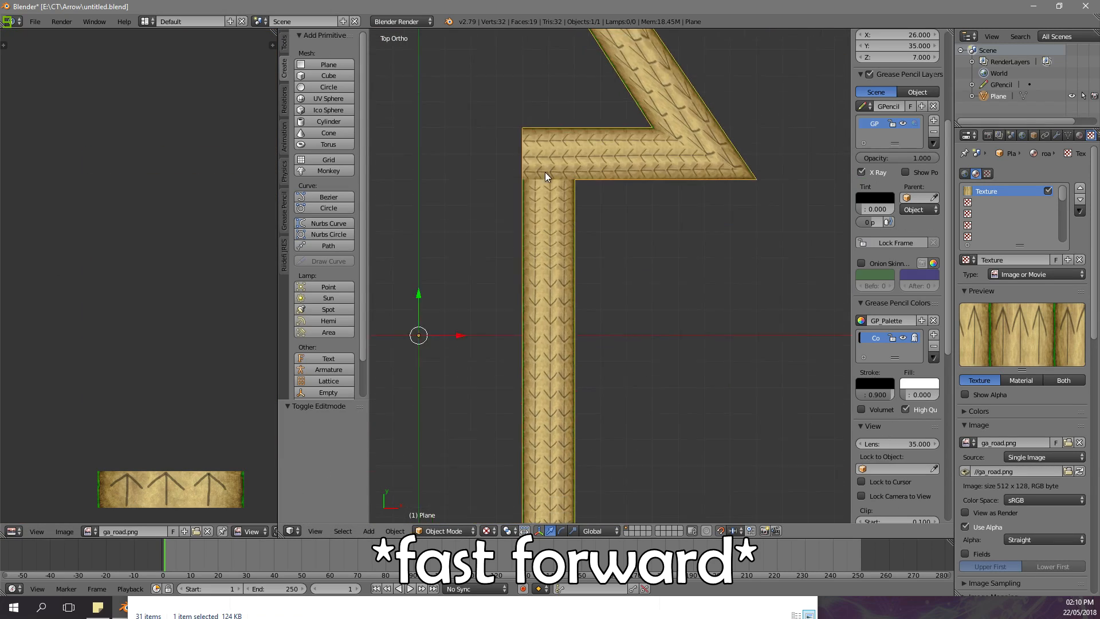
# - Knife-cut a straight vertical edge across the right wing in line with the shaft's inner side, closing off a square corner
pyautogui.keyDown('shift'); pyautogui.moveTo(521, 162); pyautogui.dragTo(564, 240, button='middle'); pyautogui.keyUp('shift')
pyautogui.scroll(4, 565, 241)
pyautogui.press('Tab')
pyautogui.rightClick(573, 344)
pyautogui.rightClick(551, 250)
pyautogui.click(286, 42)
pyautogui.click(308, 319)
pyautogui.click(626, 285)
pyautogui.press('c')
pyautogui.click(626, 179)
pyautogui.press('Return')
pyautogui.hotkey('alt', 'z')
pyautogui.hotkey('alt', 'z')
# - Select the wing face beside the new cut and shift its edge UV along X
pyautogui.rightClick(677, 247)
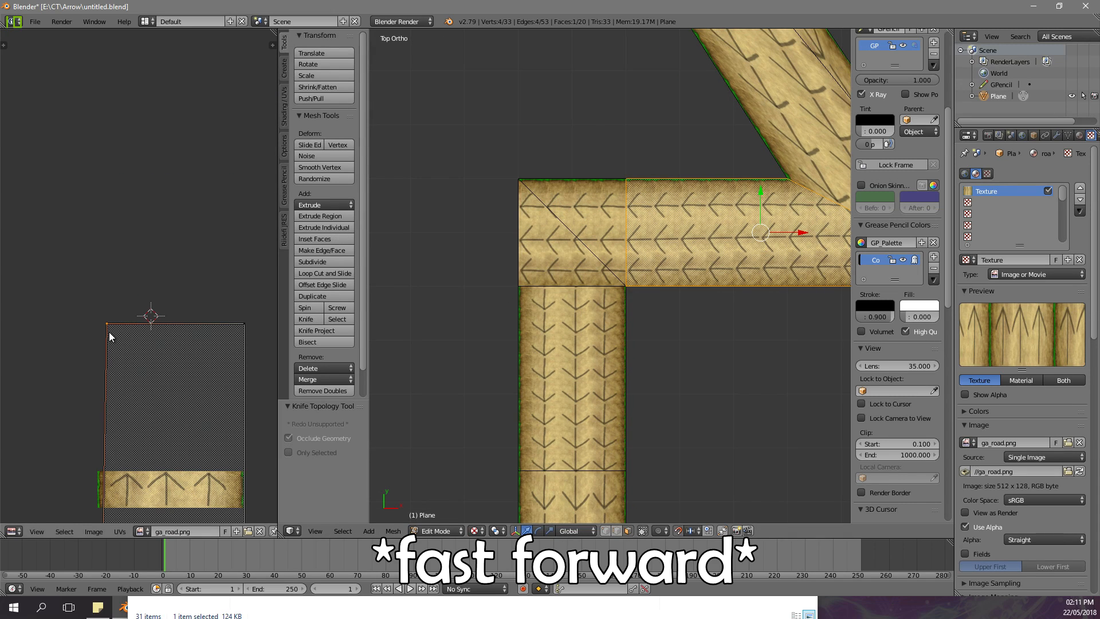
pyautogui.press('g')
pyautogui.press('x')
pyautogui.click(102, 338)
# - Unwrap the two triangular faces of the square corner together and rotate their UVs by 180°
pyautogui.rightClick(599, 227)
pyautogui.keyDown('shift'); pyautogui.rightClick(566, 244); pyautogui.keyUp('shift')
pyautogui.press('u')
pyautogui.click(566, 244)
pyautogui.scroll(-4, 145, 238)
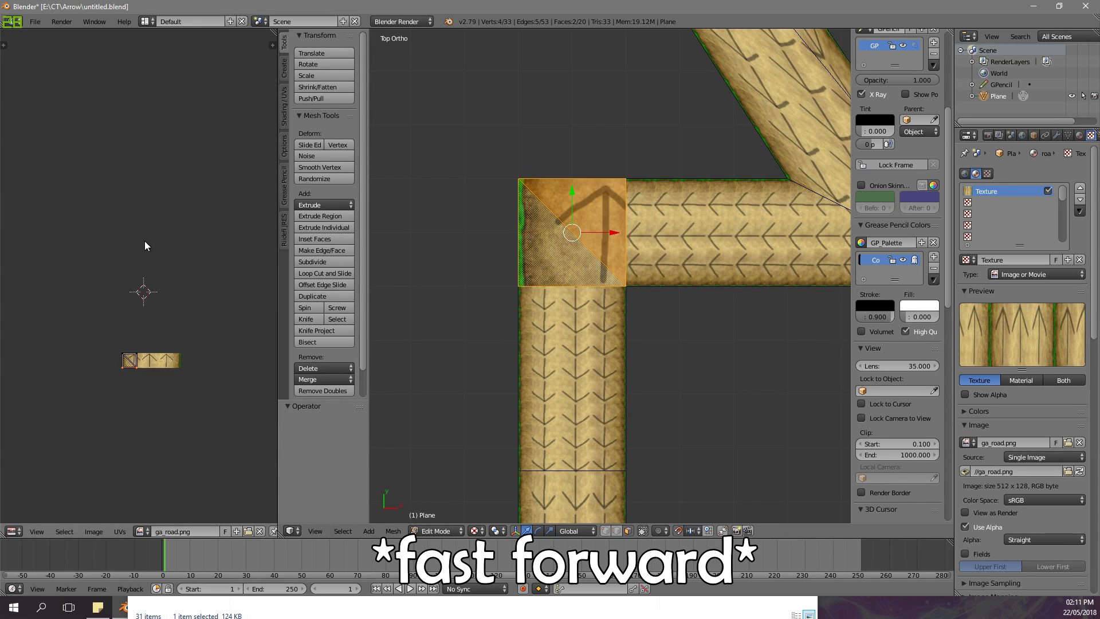
pyautogui.scroll(4, 176, 257)
pyautogui.write('r180')
pyautogui.press('Return')
pyautogui.click(120, 532)
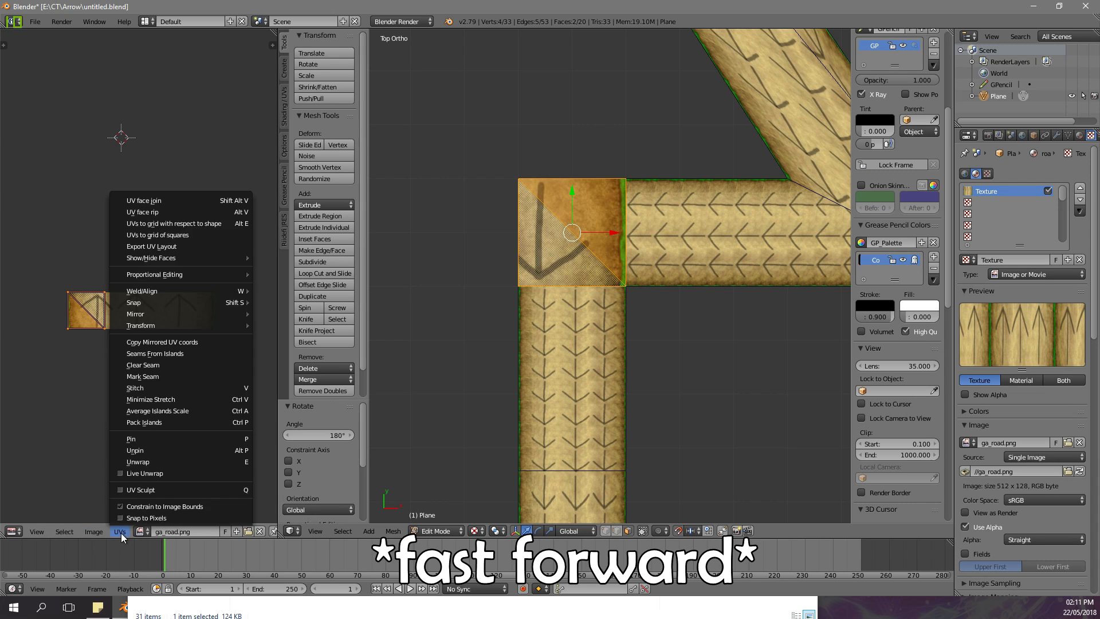
# - Stretch the corner's UVs across the full texture width and scale them by 4 along Y
pyautogui.click(53, 343)
pyautogui.press('b')
pyautogui.press('g')
pyautogui.click(235, 331)
pyautogui.press('a')
pyautogui.press('a')
pyautogui.press('s')
pyautogui.press('y')
pyautogui.click(229, 452)
pyautogui.scroll(4, 544, 252)
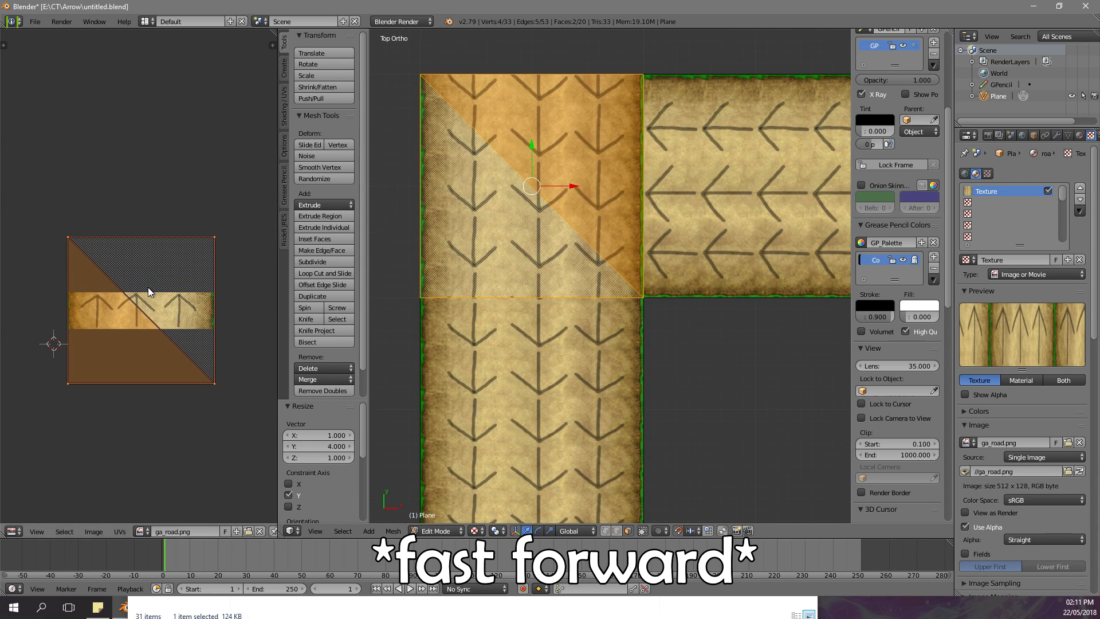
# - Move the corner's UVs along Y to line up the arrows, and shift an edge UV along X
pyautogui.press('g')
pyautogui.press('y')
pyautogui.click(154, 339)
pyautogui.rightClick(82, 423)
pyautogui.press('g')
pyautogui.press('x')
pyautogui.click(92, 421)
pyautogui.press('Tab')
pyautogui.scroll(-8, 579, 318)
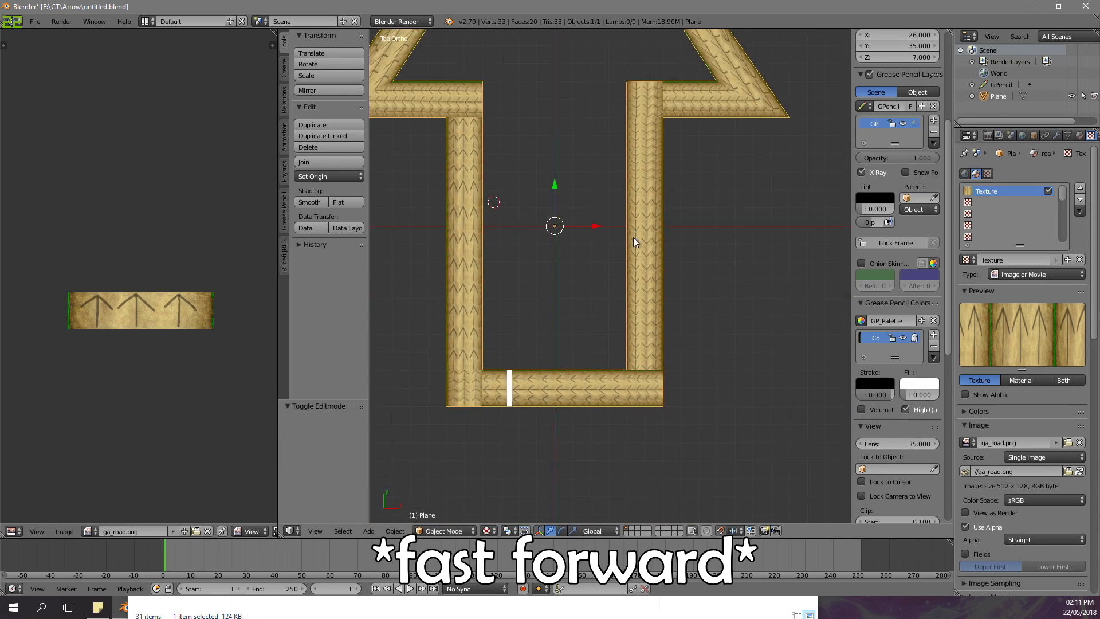
# - Adjust the edge UVs of the right shaft's road face along X and return to Object Mode
pyautogui.scroll(9, 653, 389)
pyautogui.press('Tab')
pyautogui.rightClick(578, 356)
pyautogui.press('g')
pyautogui.press('x')
pyautogui.click(213, 418)
pyautogui.press('Tab')
pyautogui.scroll(-6, 517, 215)
pyautogui.scroll(-6, 518, 215)
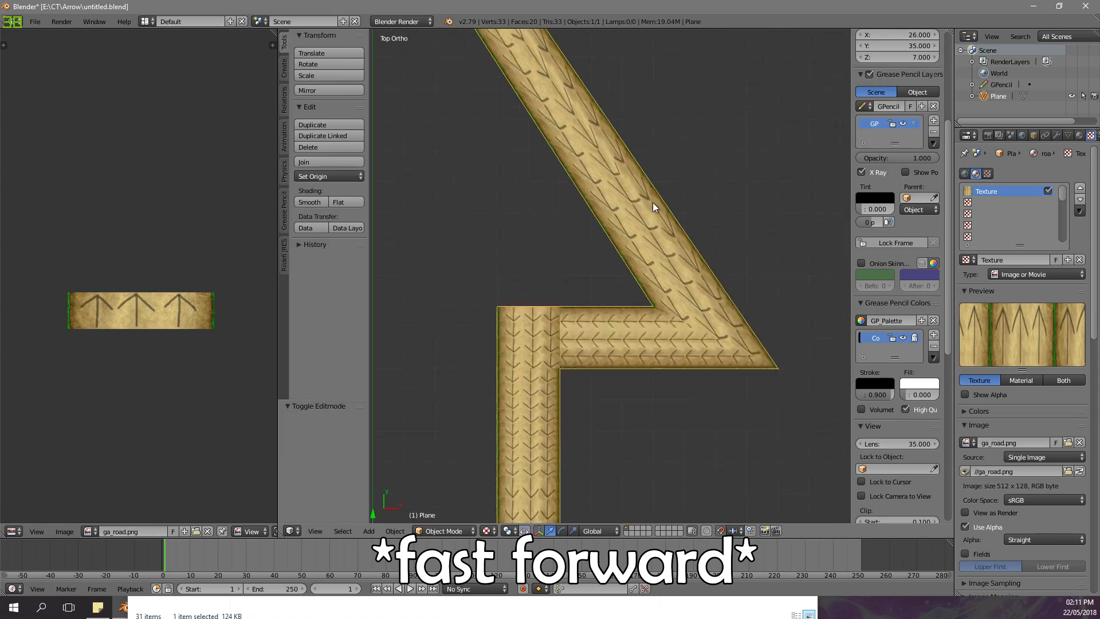
# - Narrow the UV editor area to enlarge the 3D view and save the blend file
pyautogui.moveTo(555, 263); pyautogui.dragTo(287, 250, button='middle')
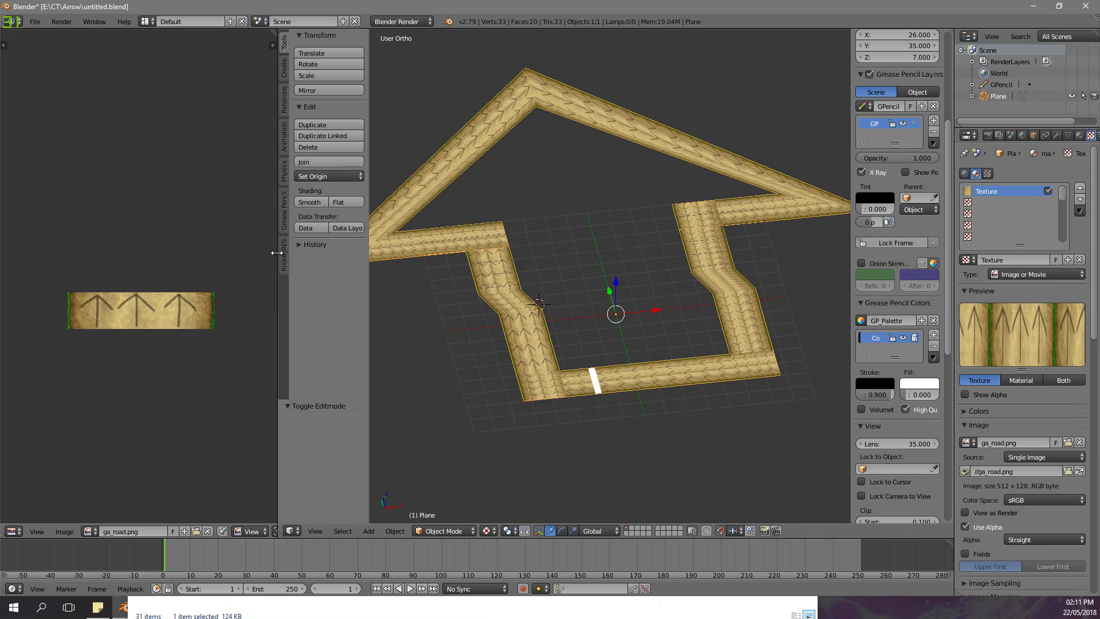
pyautogui.moveTo(279, 250); pyautogui.dragTo(155, 249)
pyautogui.moveTo(480, 243); pyautogui.dragTo(576, 252, button='middle')
pyautogui.scroll(2, 559, 249)
pyautogui.press('Tab')
pyautogui.press('Tab')
pyautogui.scroll(-1, 528, 271)
pyautogui.hotkey('ctrl', 's')
pyautogui.click(535, 274)
# - Deselect the road and copy a screenshot of the whole textured arrow to the clipboard
pyautogui.scroll(-3, 564, 265)
pyautogui.press('Tab')
pyautogui.press('Tab')
pyautogui.press('a')
pyautogui.scroll(1, 583, 243)
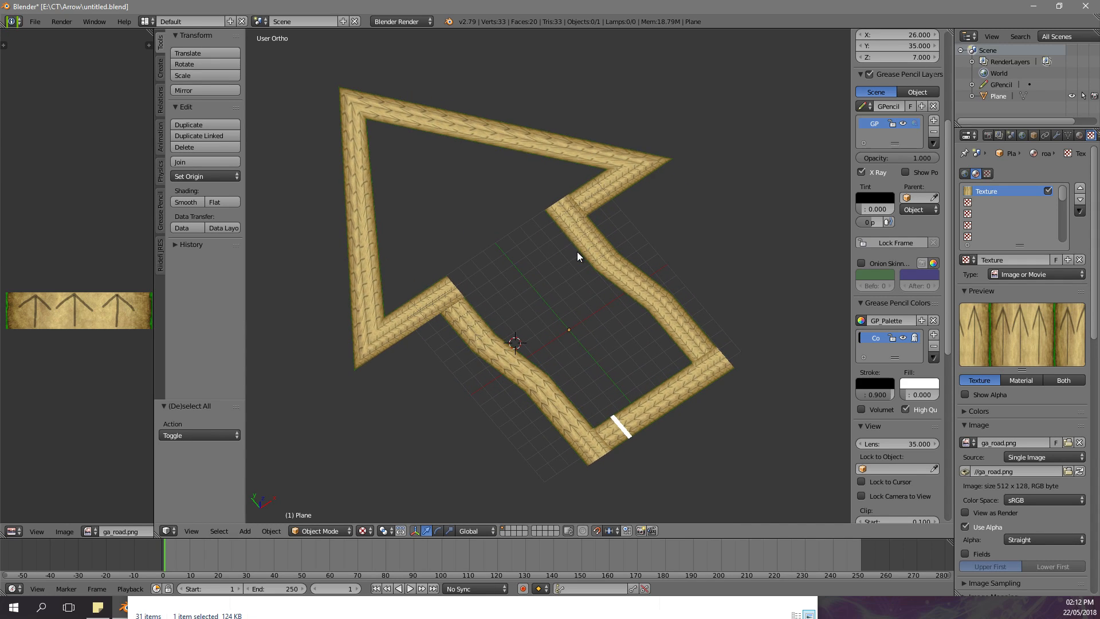
pyautogui.press('Print')
pyautogui.moveTo(287, 55); pyautogui.dragTo(768, 474)
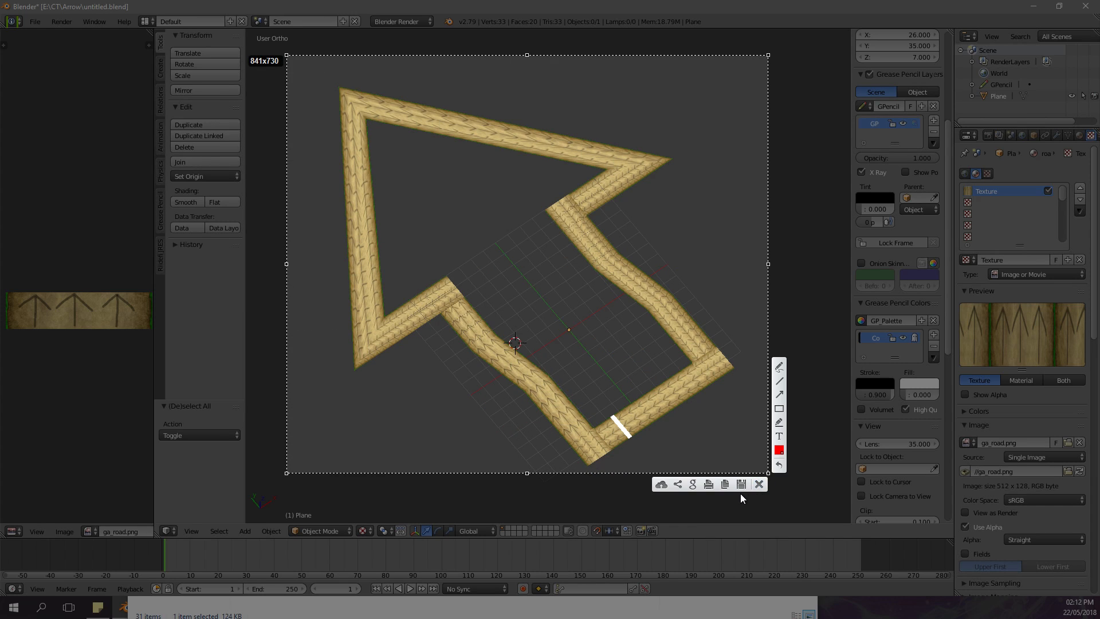
pyautogui.click(725, 485)
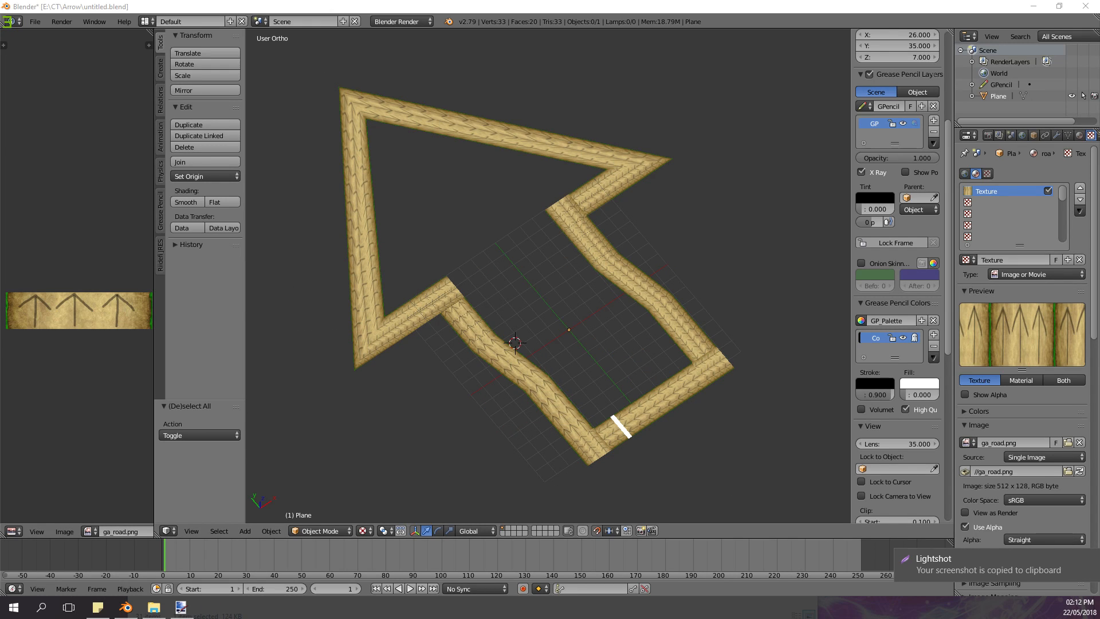
# - Select the white start line face and add a new texture to its startline material
pyautogui.moveTo(618, 189); pyautogui.dragTo(504, 513, button='middle')
pyautogui.press('Tab')
pyautogui.scroll(4, 541, 256)
pyautogui.scroll(4, 504, 513)
pyautogui.rightClick(442, 270)
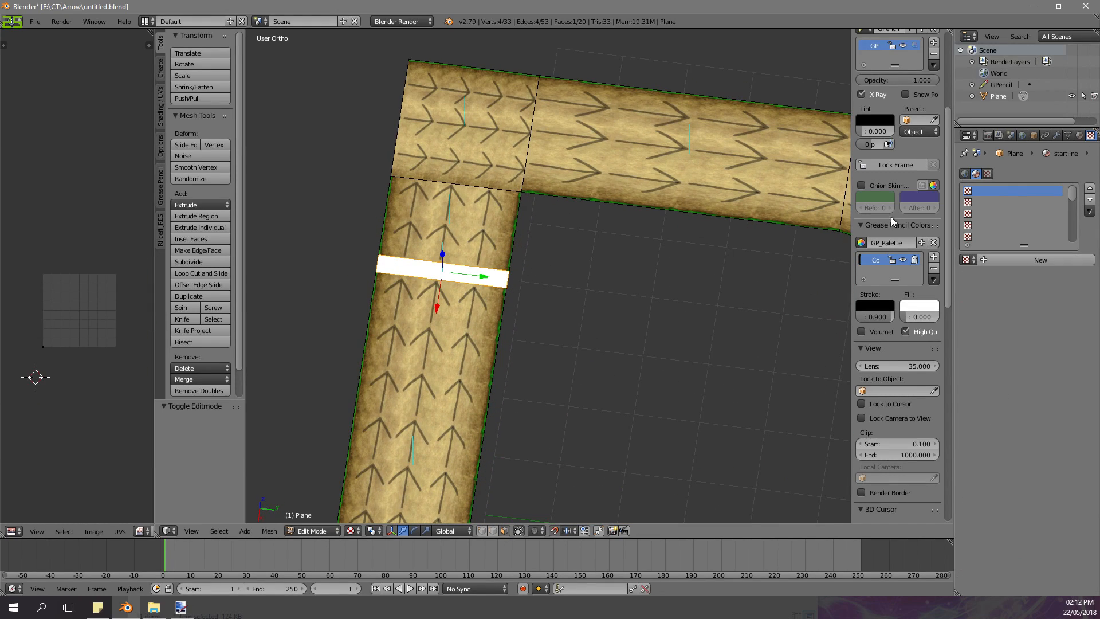
pyautogui.click(1019, 261)
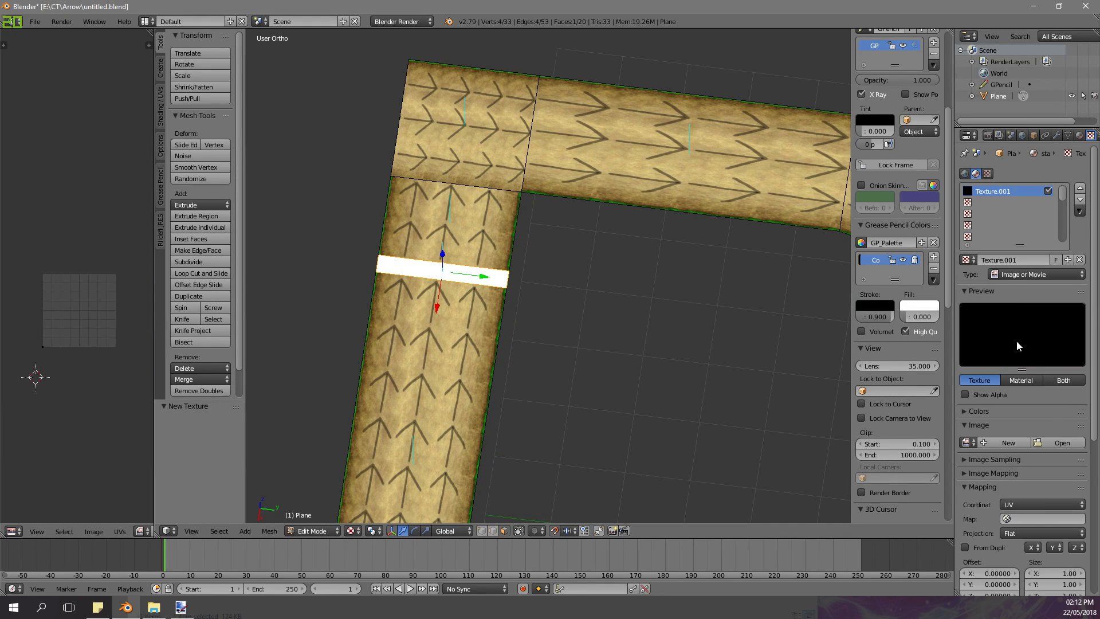
# - Load ga_grass6_.png as the start line texture's image, browsing the files by name with thumbnails
pyautogui.click(1058, 444)
pyautogui.click(275, 37)
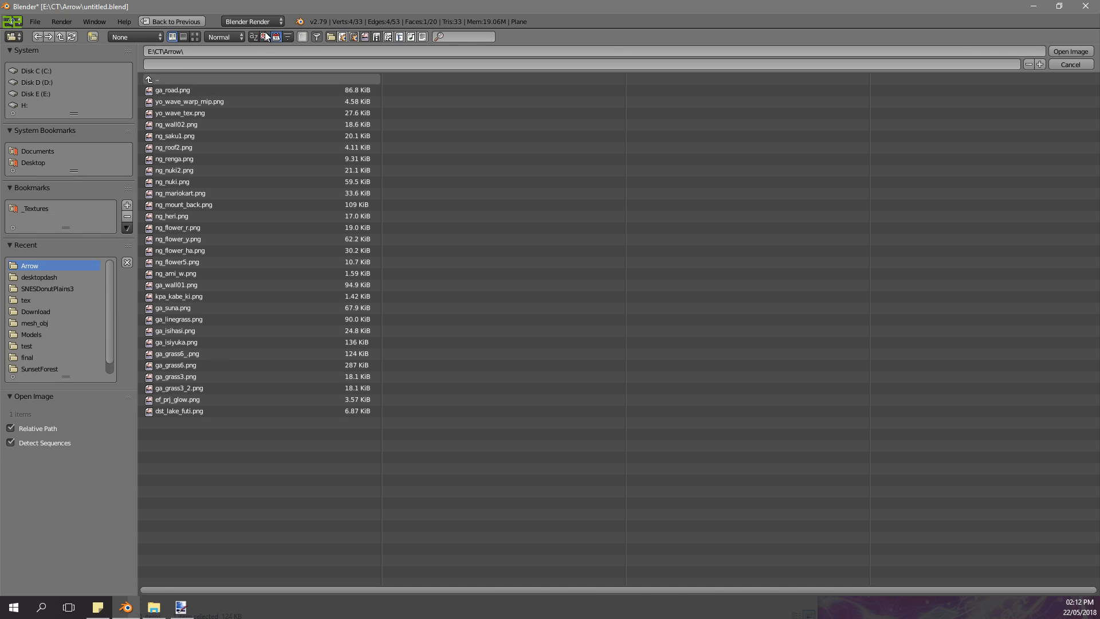
pyautogui.click(284, 38)
pyautogui.click(254, 37)
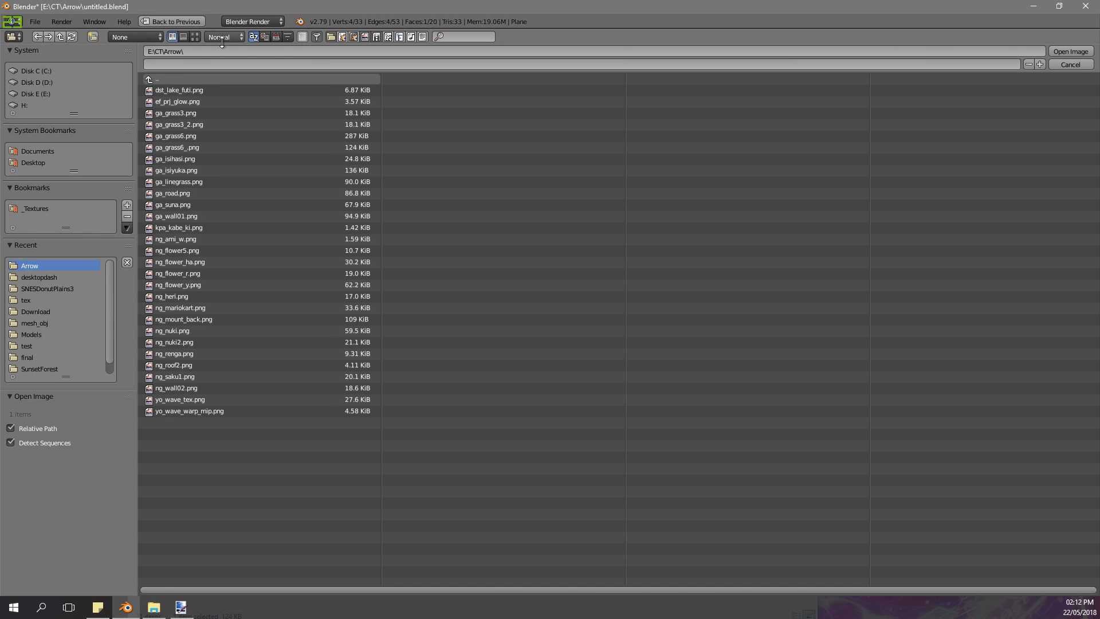
pyautogui.click(195, 36)
pyautogui.doubleClick(717, 160)
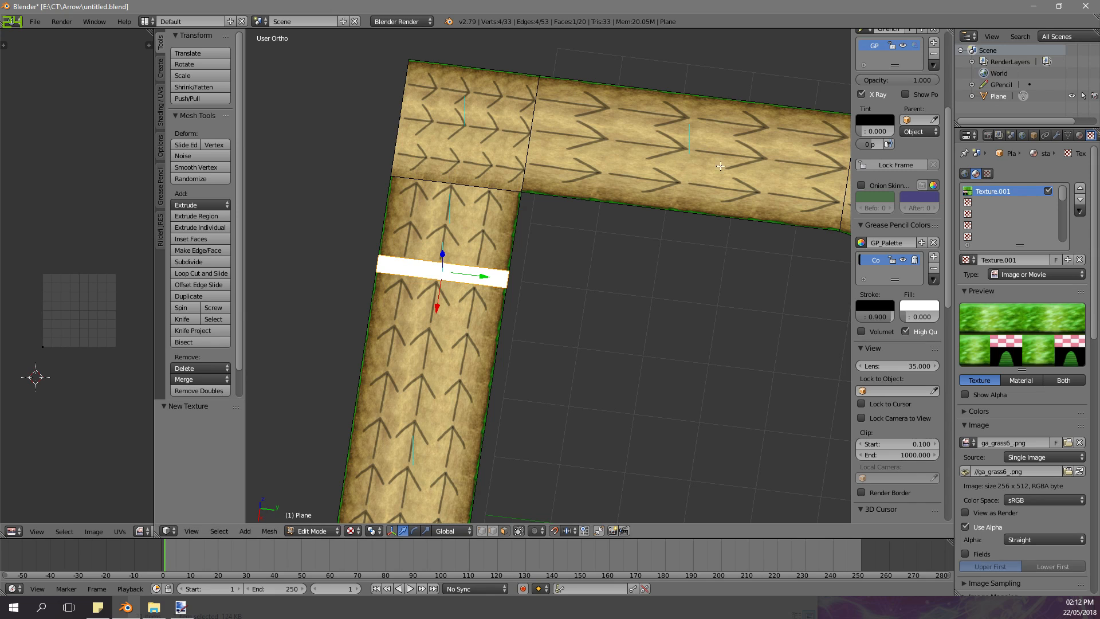
# - Subdivide the white start line face with one cut
pyautogui.moveTo(520, 215); pyautogui.dragTo(532, 231, button='middle')
pyautogui.keyDown('shift'); pyautogui.moveTo(401, 249); pyautogui.dragTo(465, 255, button='middle'); pyautogui.keyUp('shift')
pyautogui.scroll(3, 435, 247)
pyautogui.scroll(3, 466, 254)
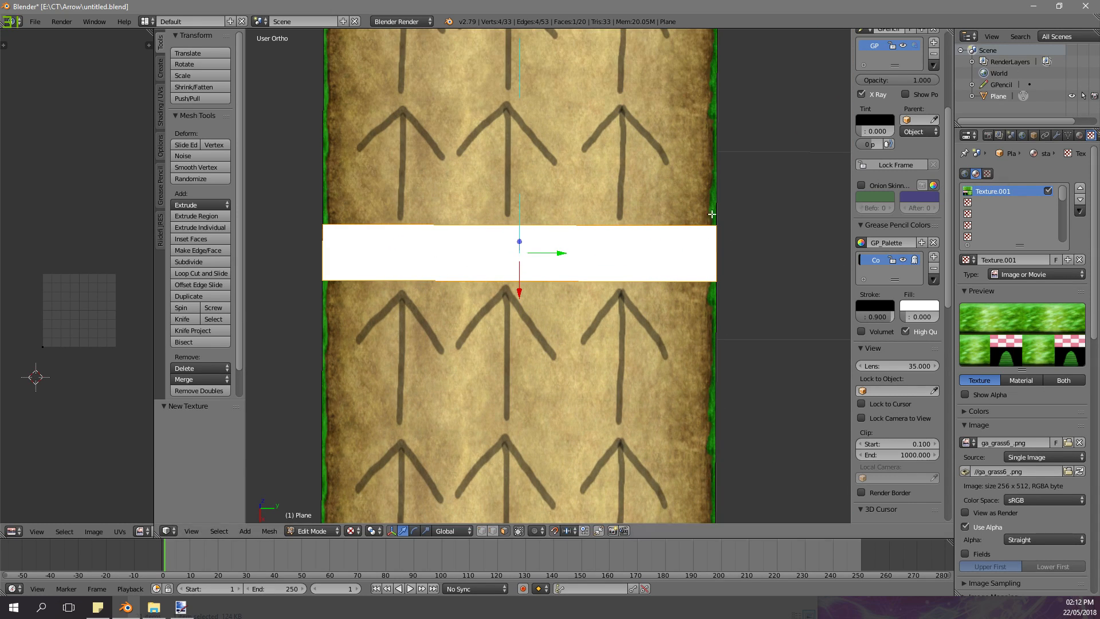
pyautogui.scroll(-1, 481, 256)
pyautogui.scroll(2, 481, 256)
pyautogui.keyDown('shift'); pyautogui.moveTo(482, 256); pyautogui.dragTo(516, 309, button='middle'); pyautogui.keyUp('shift')
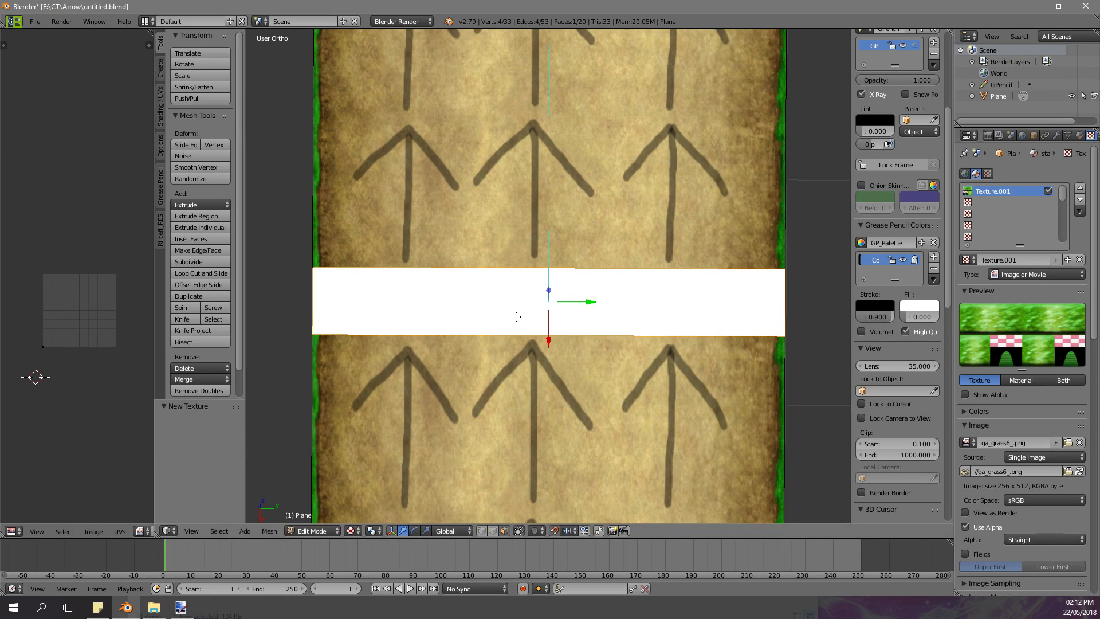
pyautogui.press('space')
pyautogui.write('subd')
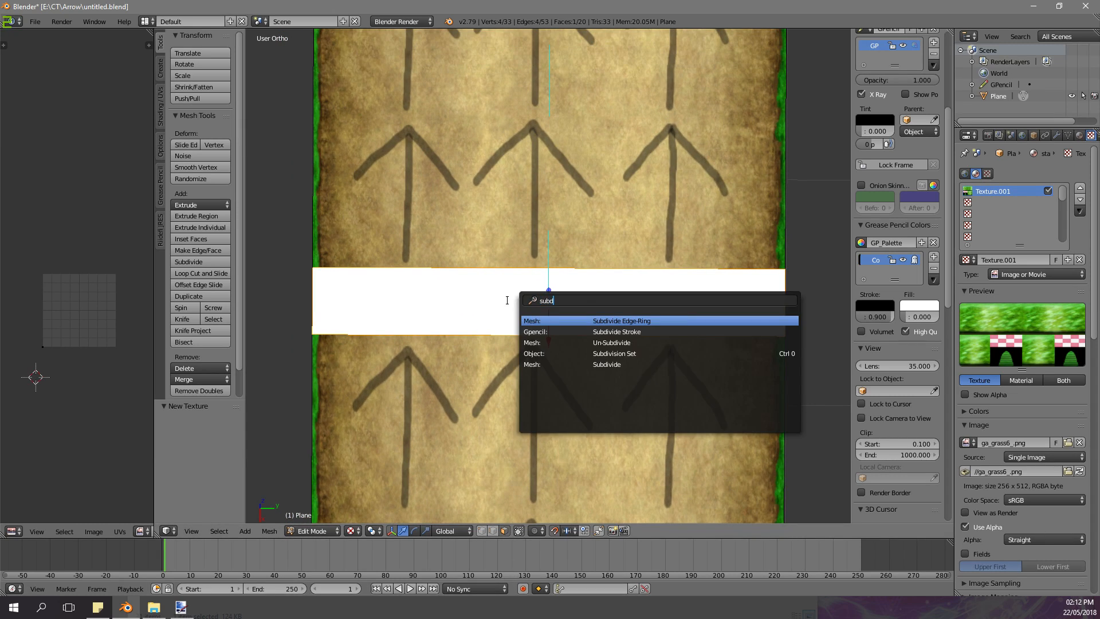
pyautogui.press('Down')
pyautogui.press('Down')
pyautogui.press('Down')
pyautogui.press('Down')
pyautogui.press('Return')
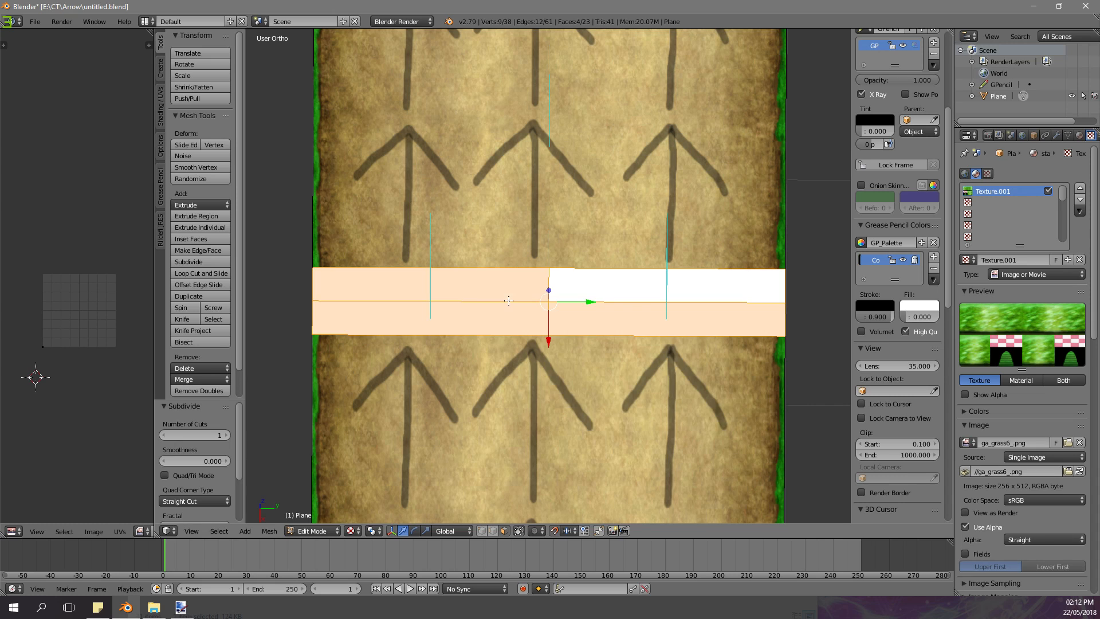
# - Select the four pieces of the subdivided start line in top view
pyautogui.keyDown('shift'); pyautogui.scroll(-4, 542, 298); pyautogui.keyUp('shift')
pyautogui.press('KP_7')
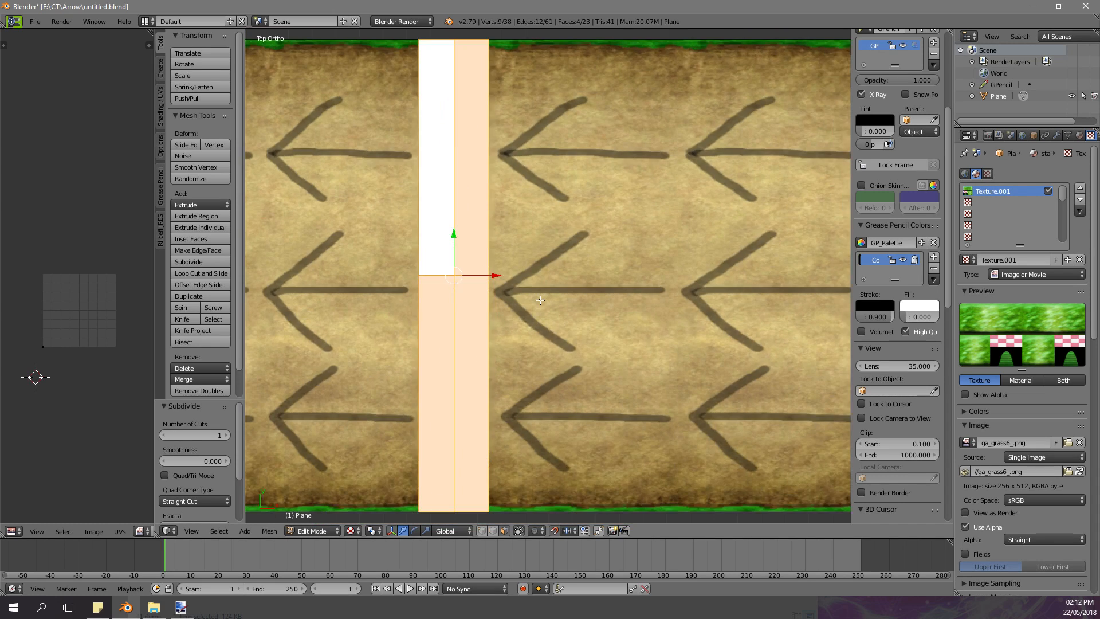
pyautogui.scroll(-2, 533, 295)
pyautogui.press('a')
pyautogui.scroll(2, 560, 271)
pyautogui.keyDown('shift'); pyautogui.moveTo(497, 272); pyautogui.dragTo(541, 273, button='middle'); pyautogui.keyUp('shift')
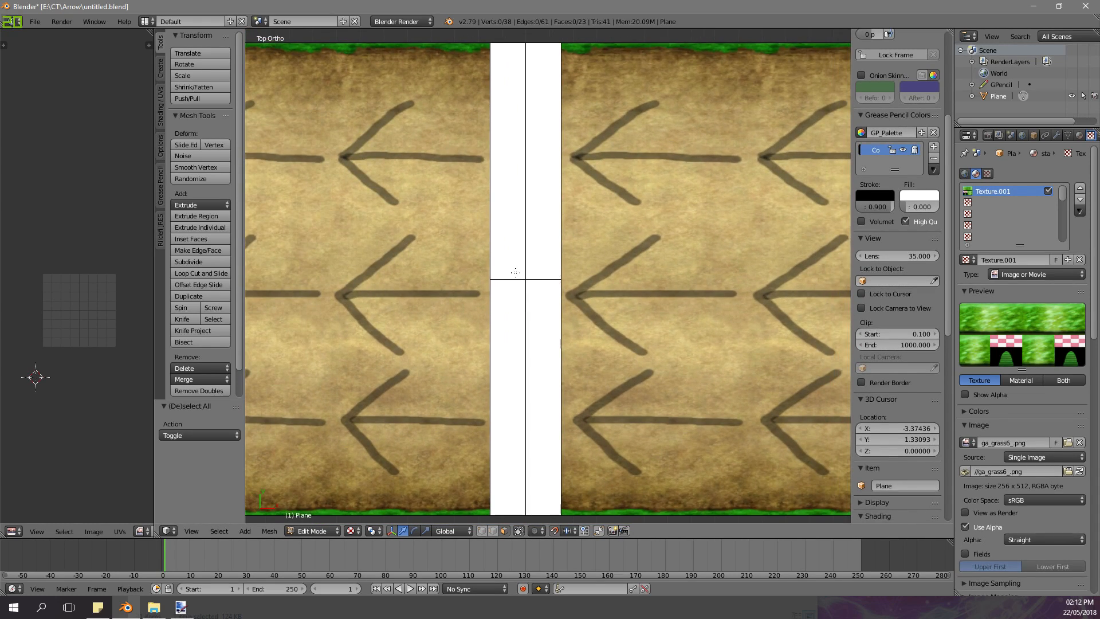
pyautogui.rightClick(523, 286)
pyautogui.rightClick(517, 243)
pyautogui.keyDown('shift'); pyautogui.rightClick(536, 224); pyautogui.keyUp('shift')
pyautogui.keyDown('shift'); pyautogui.rightClick(517, 315); pyautogui.keyUp('shift')
pyautogui.keyDown('shift'); pyautogui.rightClick(536, 327); pyautogui.keyUp('shift')
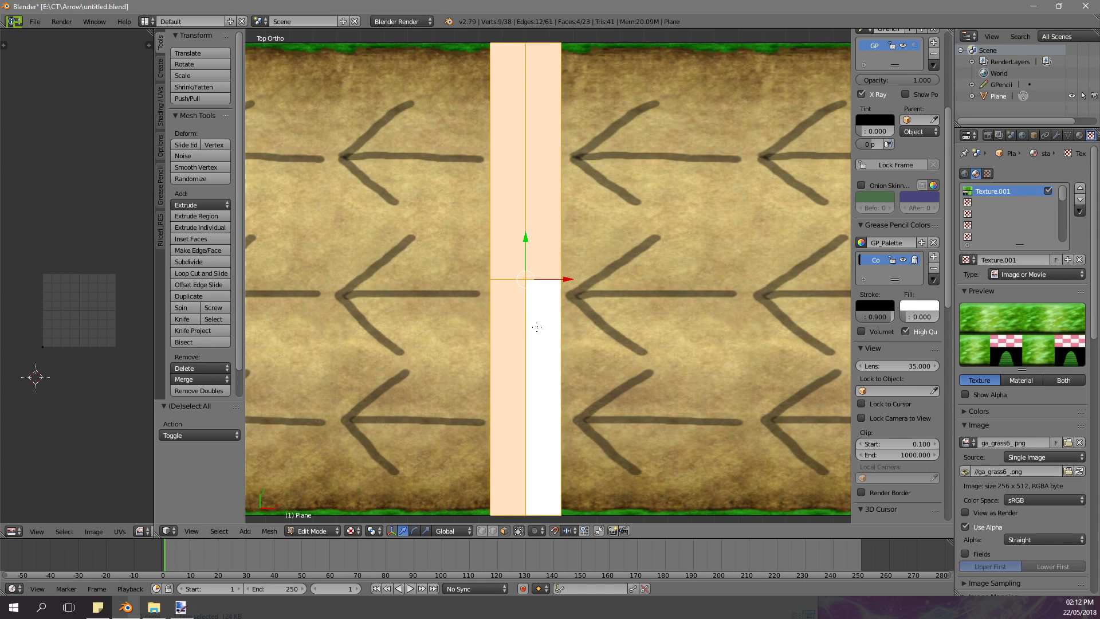
# - Undo the face selections and the subdivision of the start line
pyautogui.hotkey('ctrl', 'z')
pyautogui.hotkey('ctrl', 'z')
pyautogui.hotkey('ctrl', 'z')
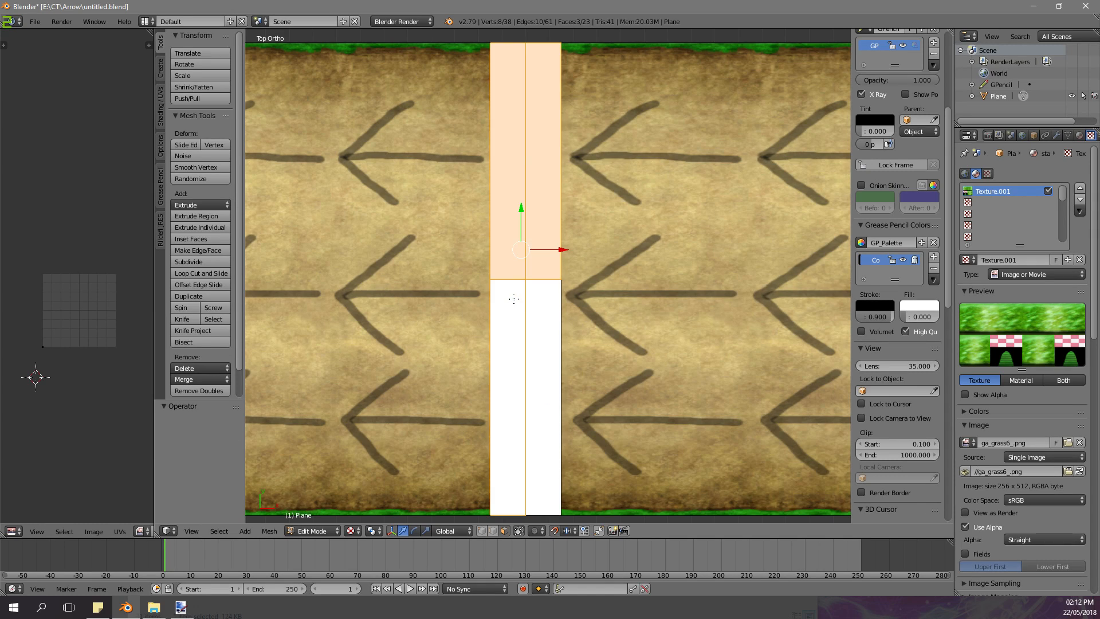
pyautogui.hotkey('ctrl', 'z')
pyautogui.hotkey('ctrl', 'z')
pyautogui.hotkey('ctrl', 'z')
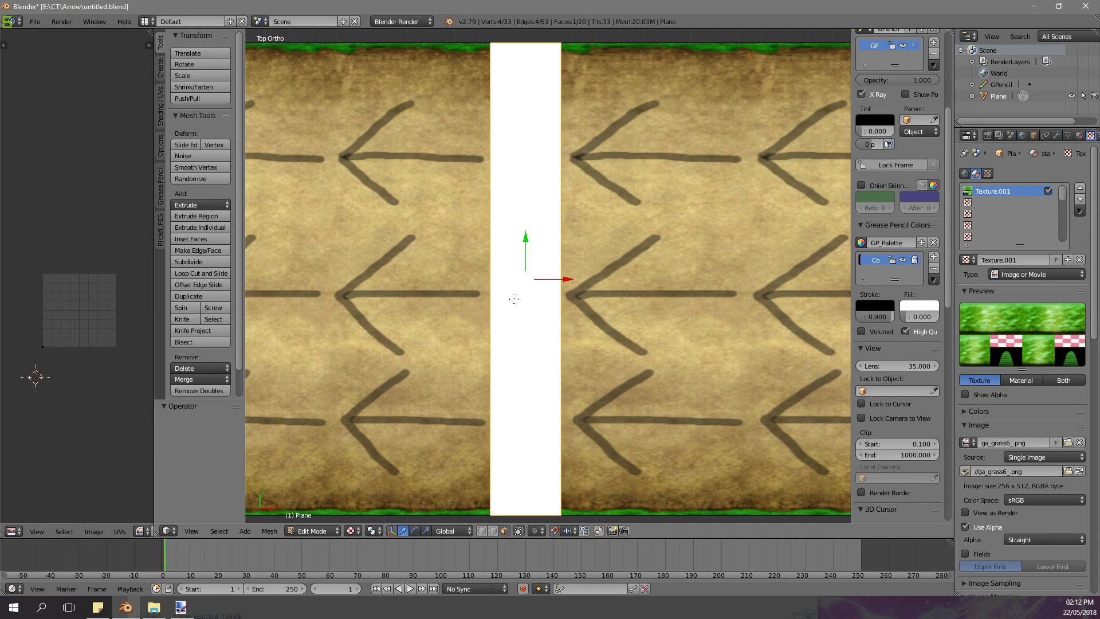
# - Subdivide the start line face again with 2 cuts
pyautogui.press('space')
pyautogui.press('Return')
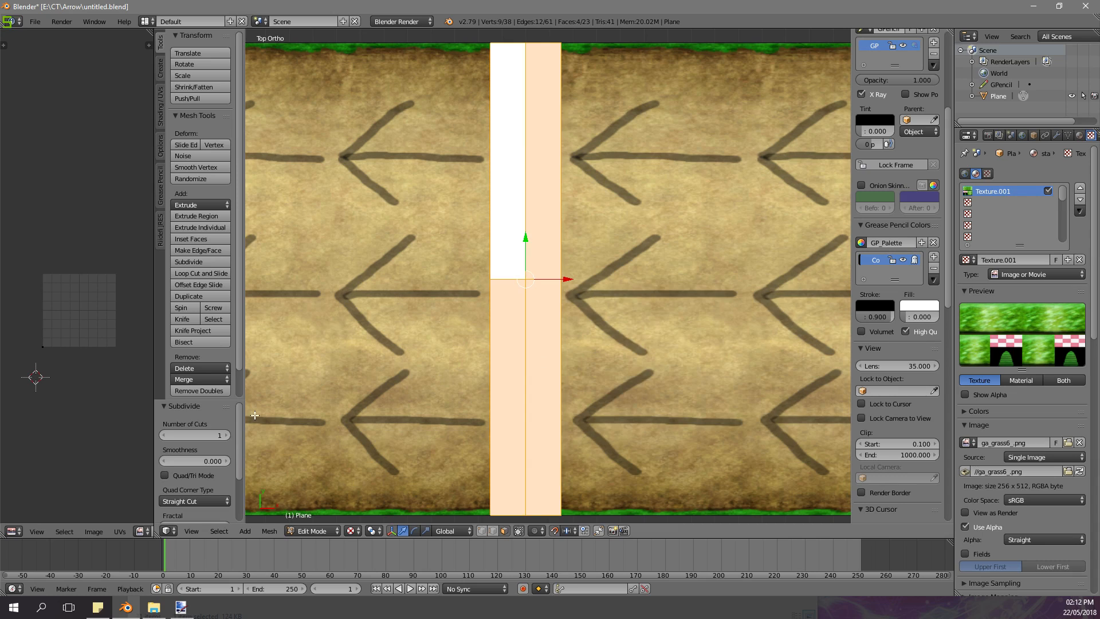
pyautogui.click(224, 434)
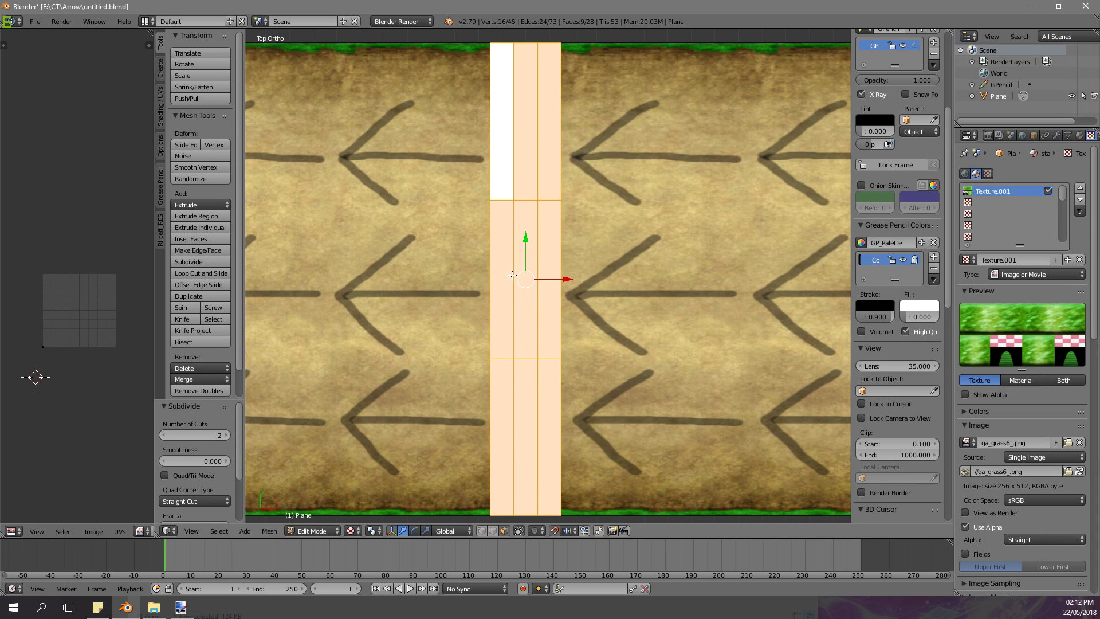
# - Dissolve the lengthwise edges inside the start line so that only three faces in a row remain
pyautogui.rightClick(516, 252)
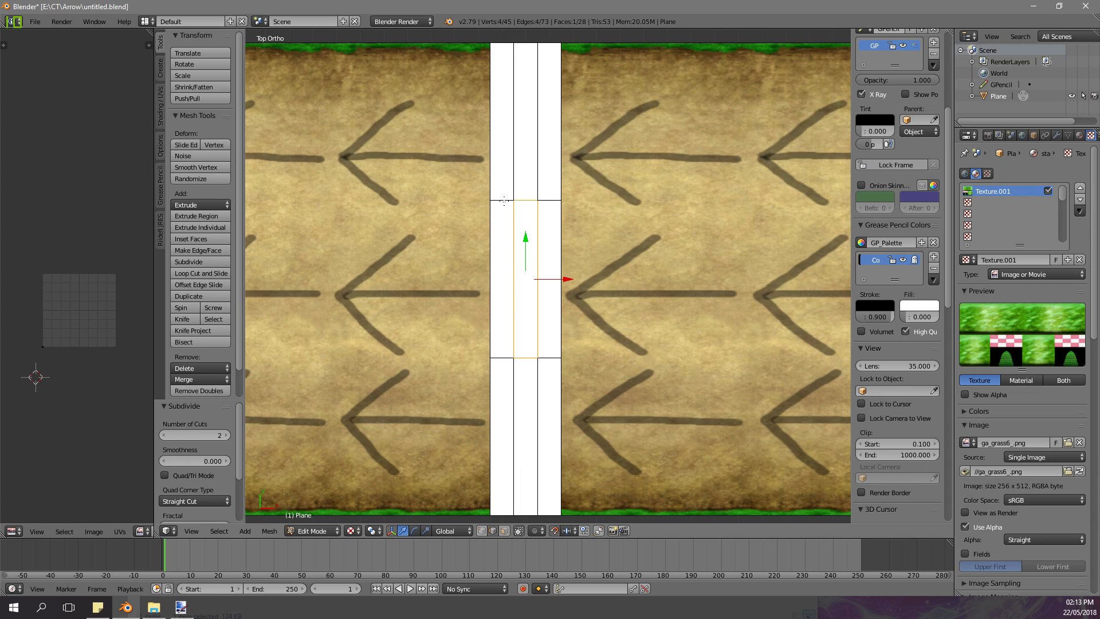
pyautogui.press('x')
pyautogui.click(510, 238)
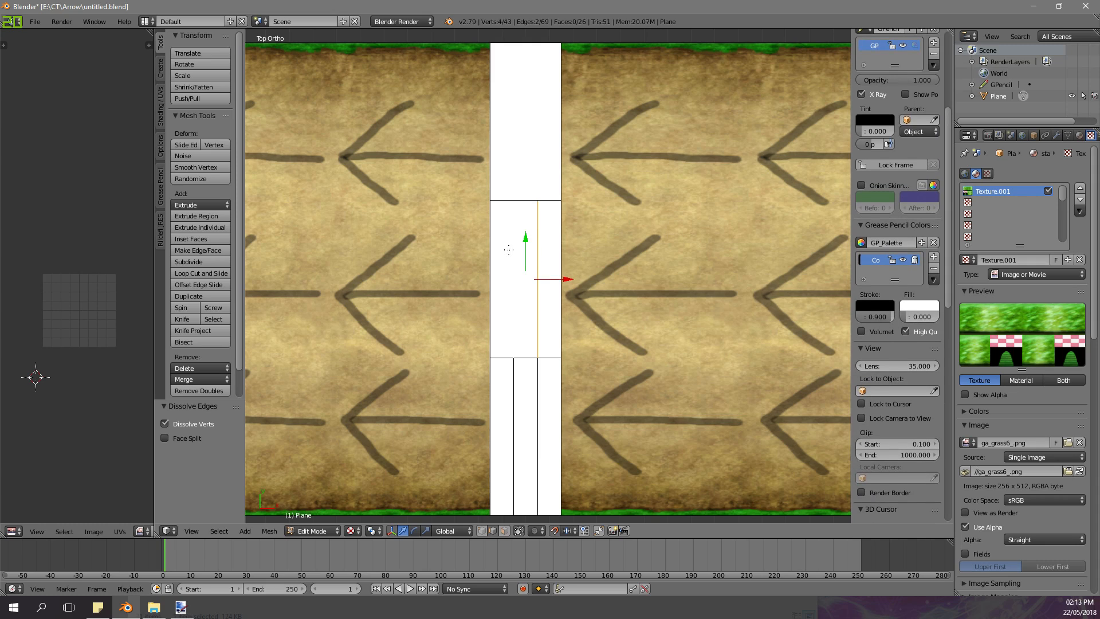
pyautogui.press('x')
pyautogui.click(511, 250)
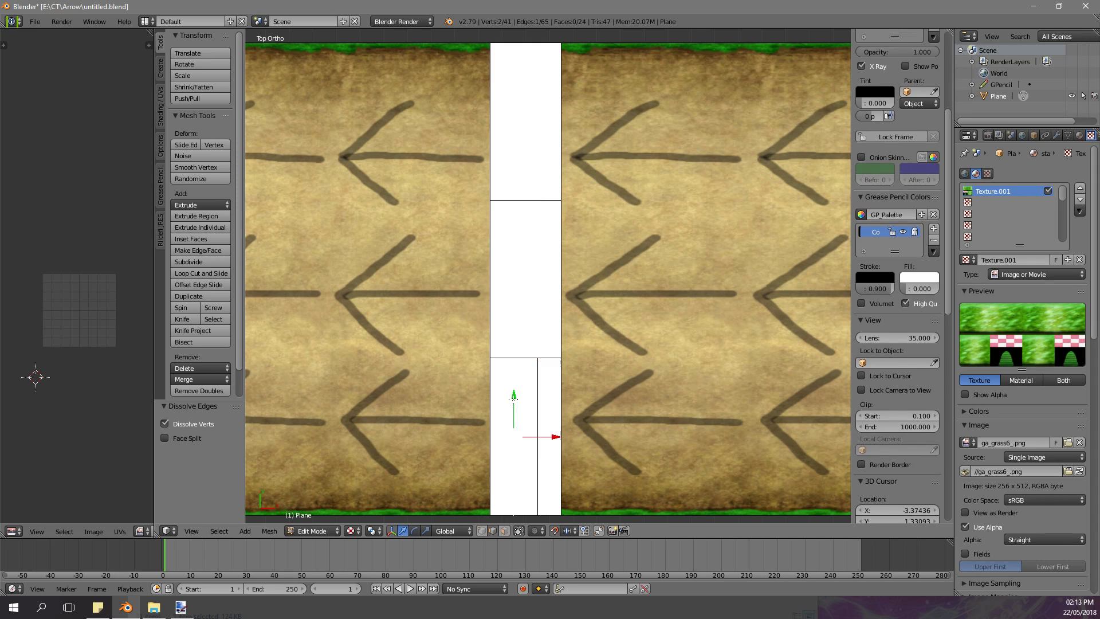
pyautogui.rightClick(516, 401)
pyautogui.press('x')
pyautogui.click(537, 393)
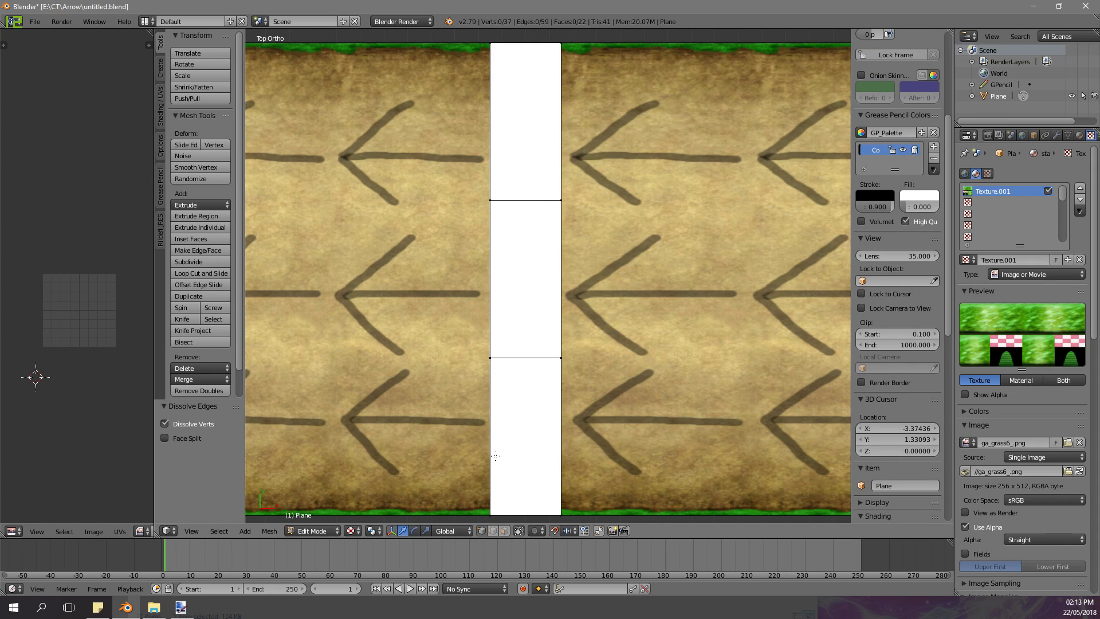
# - Clear the selection and select all three faces of the start line
pyautogui.rightClick(492, 357)
pyautogui.press('a')
pyautogui.scroll(-2, 575, 275)
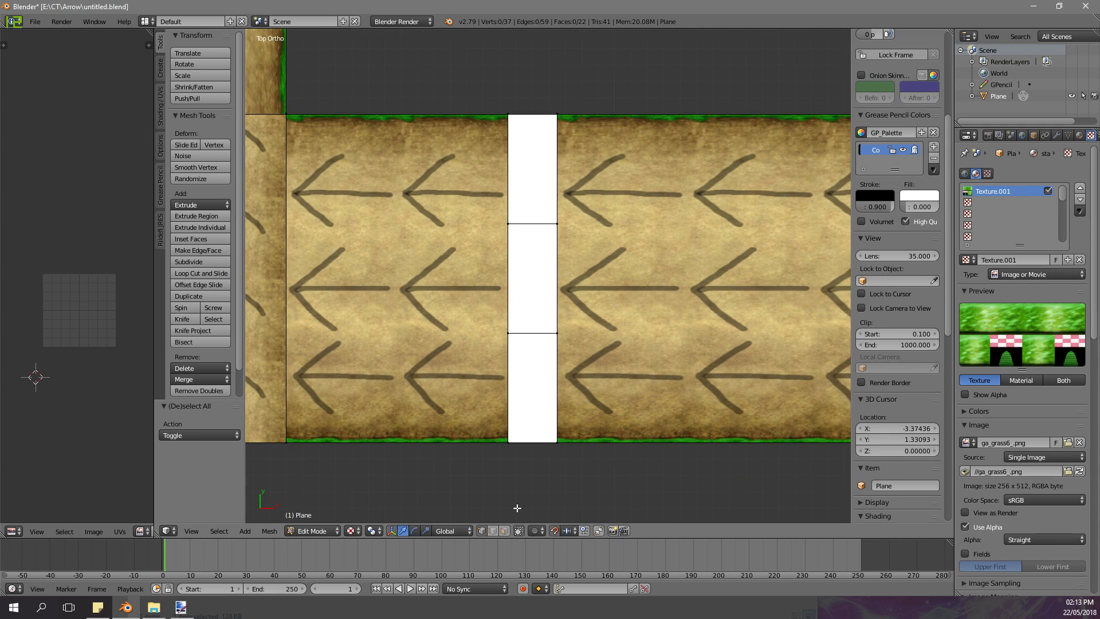
pyautogui.rightClick(531, 387)
pyautogui.keyDown('shift'); pyautogui.rightClick(533, 281); pyautogui.keyUp('shift')
pyautogui.keyDown('shift'); pyautogui.rightClick(535, 178); pyautogui.keyUp('shift')
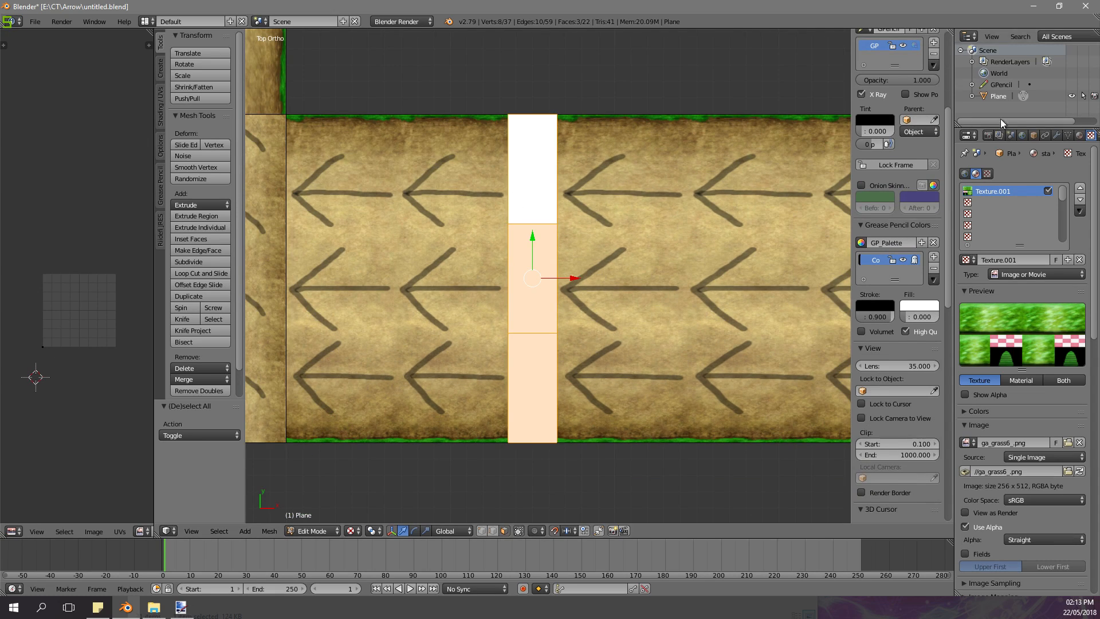
# - Assign the startline material to the three selected faces of the start line
pyautogui.click(1078, 136)
pyautogui.click(1008, 239)
pyautogui.click(979, 237)
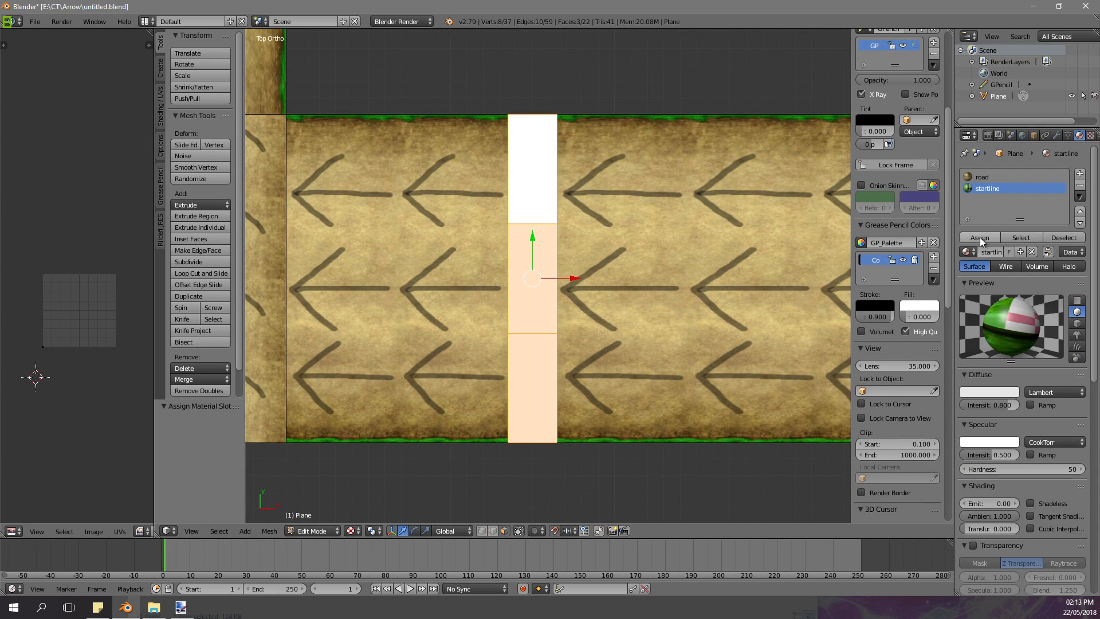
pyautogui.click(1090, 135)
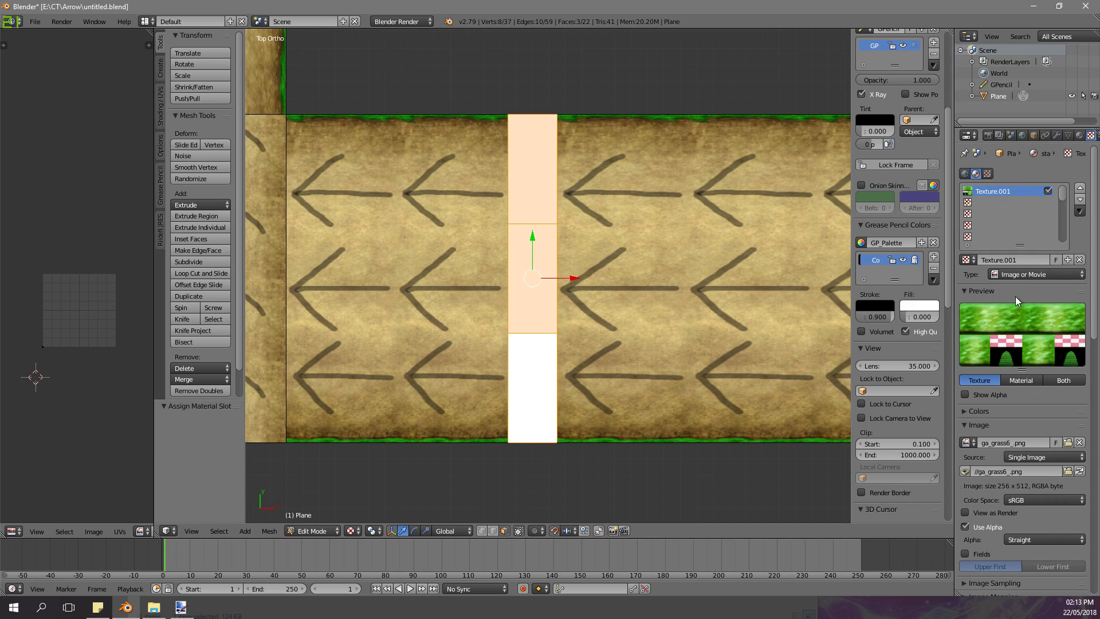
# - Apply the ga_grass6_.png image to the start line faces, reset their UV mapping and widen the UV editor
pyautogui.click(138, 531)
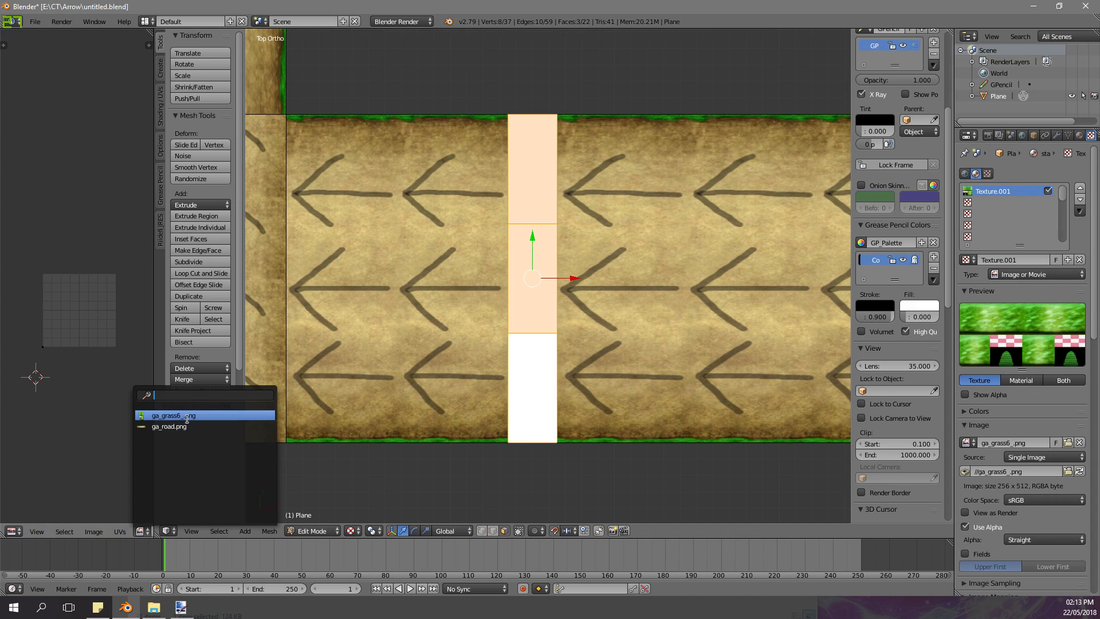
pyautogui.click(189, 414)
pyautogui.press('u')
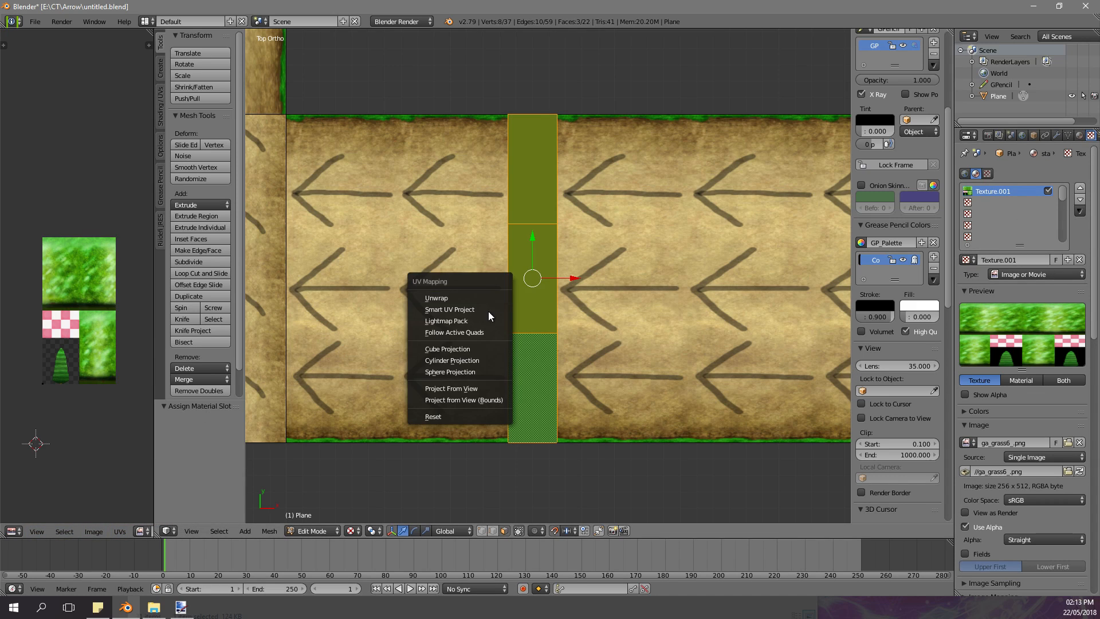
pyautogui.click(443, 420)
pyautogui.moveTo(152, 360); pyautogui.dragTo(348, 370)
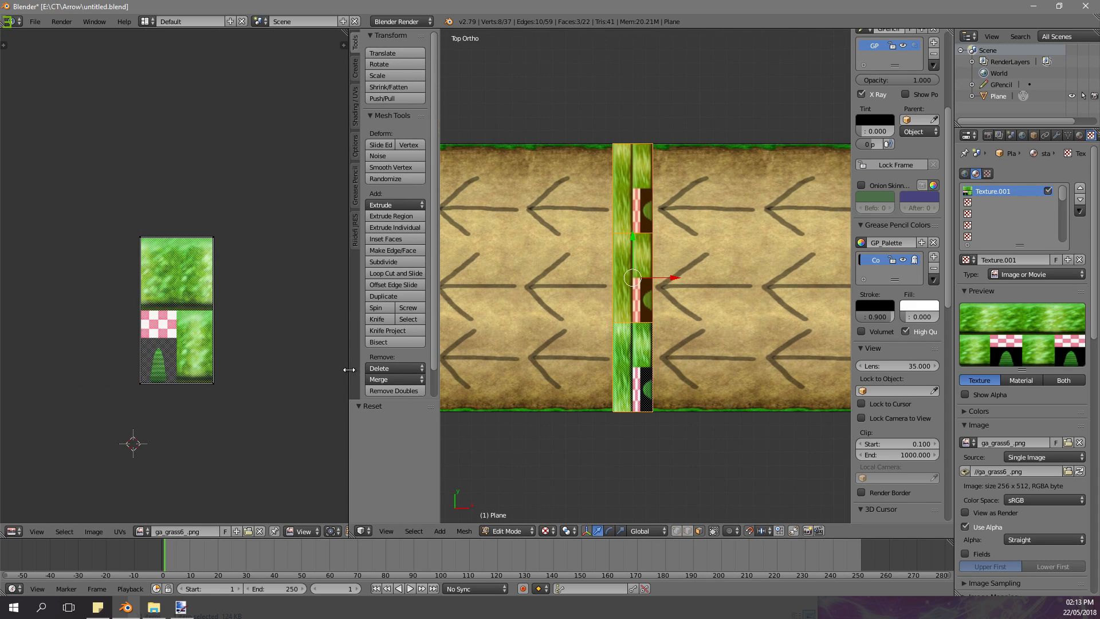
# - Scale the start line's UVs to about half size and move them by -0.250 in X and -0.125 in Y over the checker pattern
pyautogui.scroll(2, 102, 349)
pyautogui.press('a')
pyautogui.press('s')
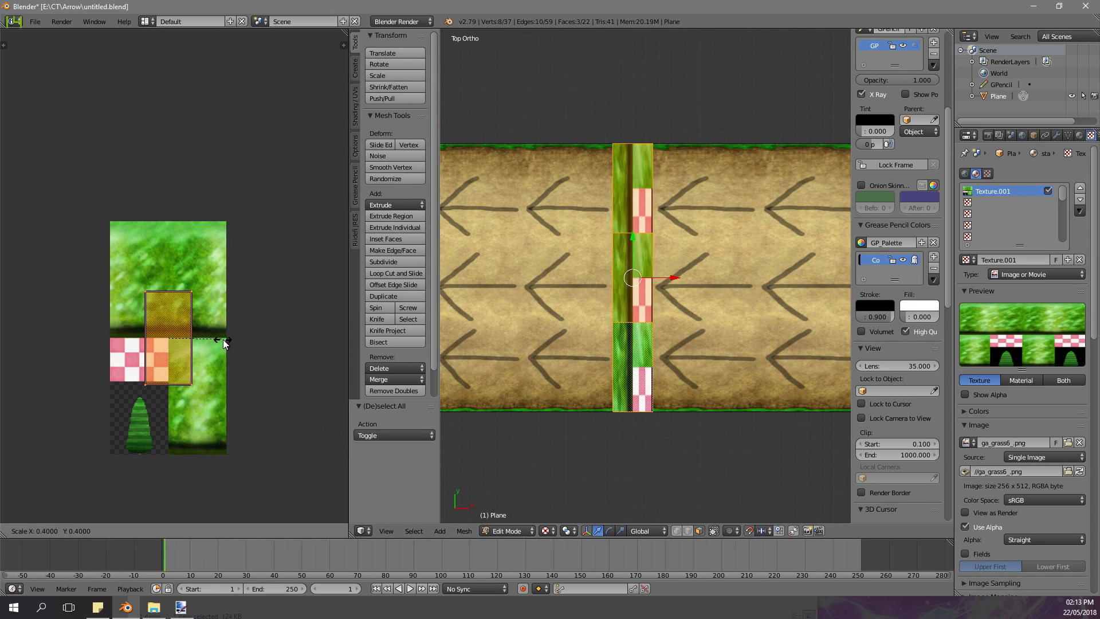
pyautogui.click(229, 338)
pyautogui.press('g')
pyautogui.click(192, 356)
pyautogui.moveTo(181, 367); pyautogui.dragTo(213, 343, button='middle')
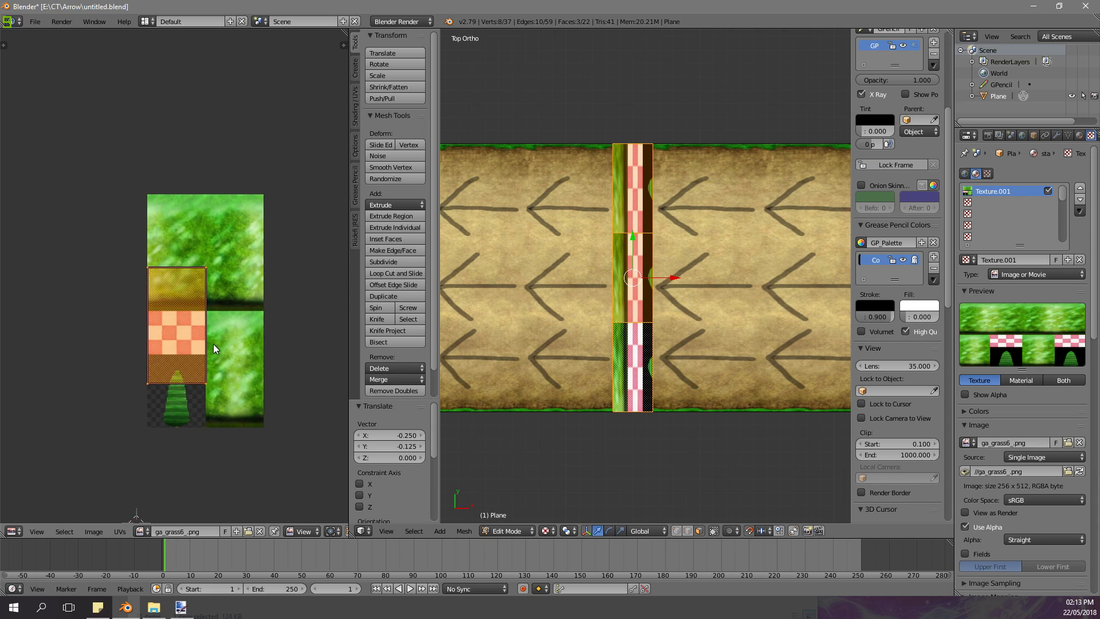
pyautogui.scroll(2, 153, 286)
pyautogui.rightClick(138, 266)
pyautogui.press('g')
pyautogui.click(228, 333)
pyautogui.hotkey('ctrl', 'z')
# - Move the upper edge of the start line's UVs down along Y to the checker pattern's upper border
pyautogui.press('a')
pyautogui.press('b')
pyautogui.moveTo(107, 229); pyautogui.dragTo(245, 289)
pyautogui.press('g')
pyautogui.press('y')
pyautogui.click(248, 346)
# - Move the lower edge of the start line's UVs up along Y to the checker pattern's lower border
pyautogui.press('a')
pyautogui.press('b')
pyautogui.moveTo(96, 394); pyautogui.dragTo(274, 460)
pyautogui.press('g')
pyautogui.press('y')
pyautogui.click(281, 416)
# - Leave mesh editing and inspect the checker pattern on the start line up close
pyautogui.press('Tab')
pyautogui.moveTo(626, 299); pyautogui.dragTo(503, 246, button='middle')
pyautogui.keyDown('shift'); pyautogui.moveTo(590, 332); pyautogui.dragTo(580, 206, button='middle'); pyautogui.keyUp('shift')
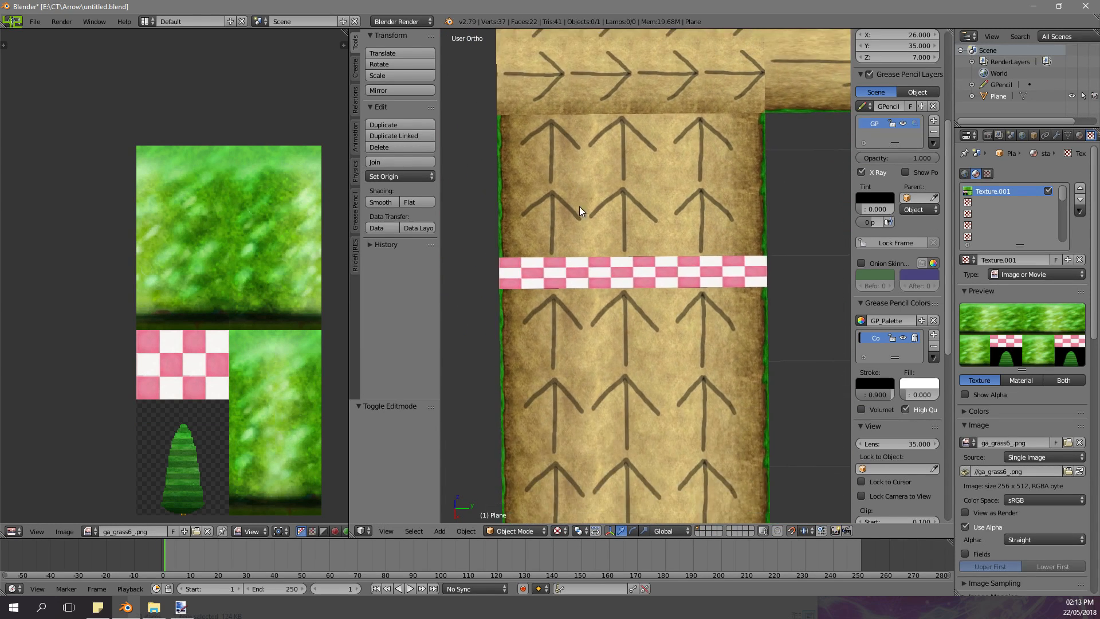
pyautogui.scroll(10, 590, 223)
pyautogui.moveTo(610, 256); pyautogui.dragTo(625, 279, button='middle')
# - Try scaling all the start line's UVs to 0.900, check the checker edges on the road, and undo the scaling
pyautogui.press('Tab')
pyautogui.scroll(2, 232, 348)
pyautogui.moveTo(298, 304); pyautogui.dragTo(295, 281, button='middle')
pyautogui.press('a')
pyautogui.press('Tab')
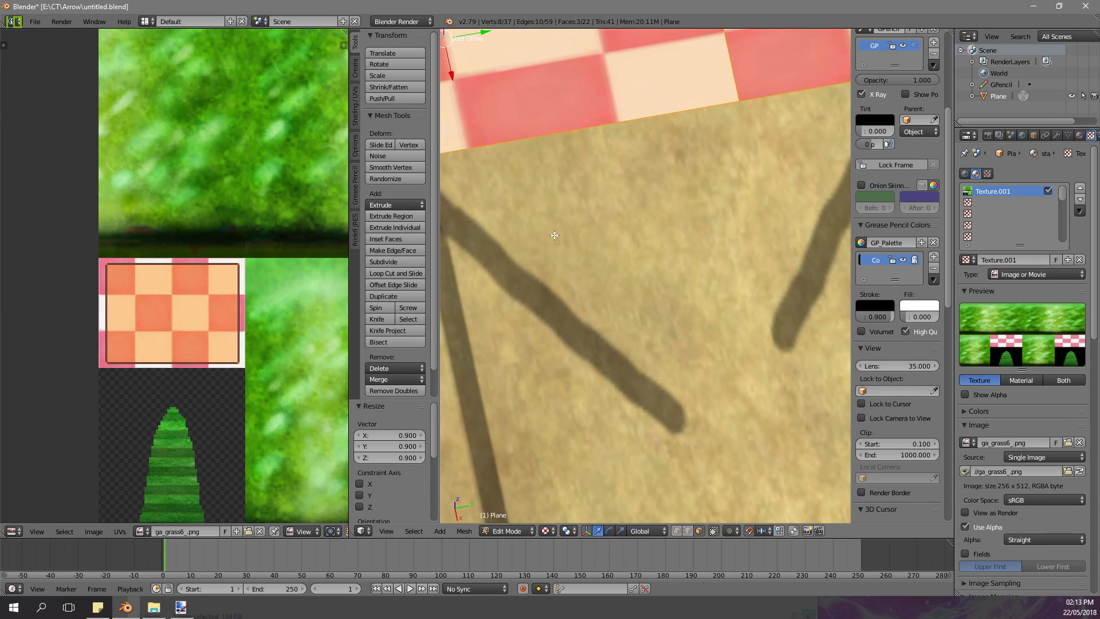
pyautogui.scroll(-5, 662, 251)
pyautogui.moveTo(662, 251); pyautogui.dragTo(574, 290, button='middle')
pyautogui.press('Tab')
pyautogui.scroll(2, 206, 447)
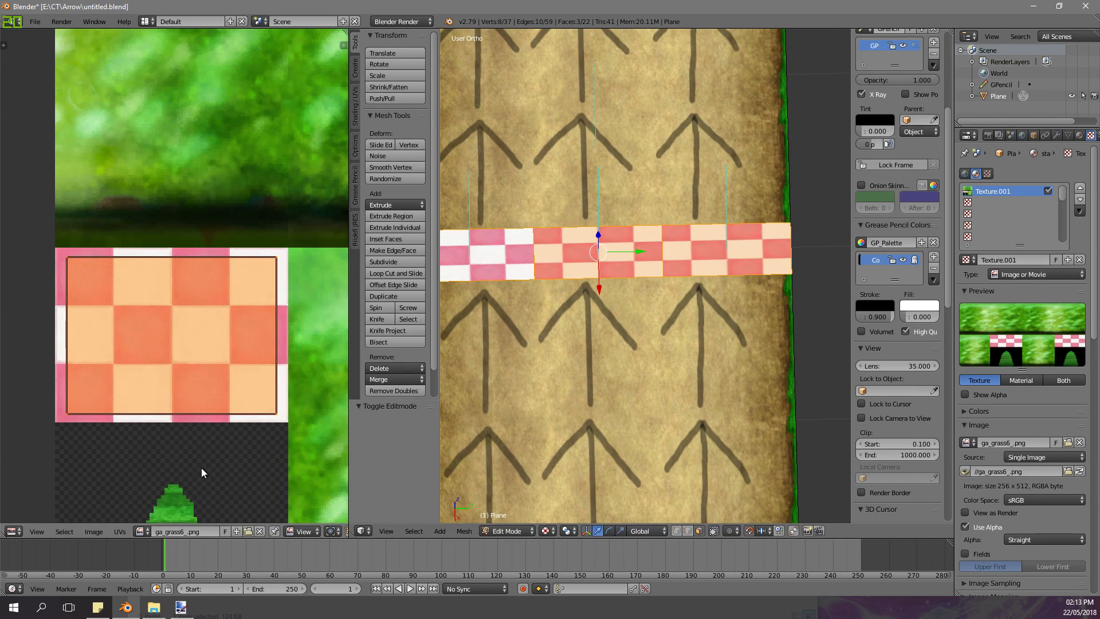
pyautogui.hotkey('ctrl', 'z')
pyautogui.hotkey('ctrl', 'z')
# - Scale the start line's UVs by 0.991 so they sit just inside the checker pattern
pyautogui.scroll(-6, 307, 529)
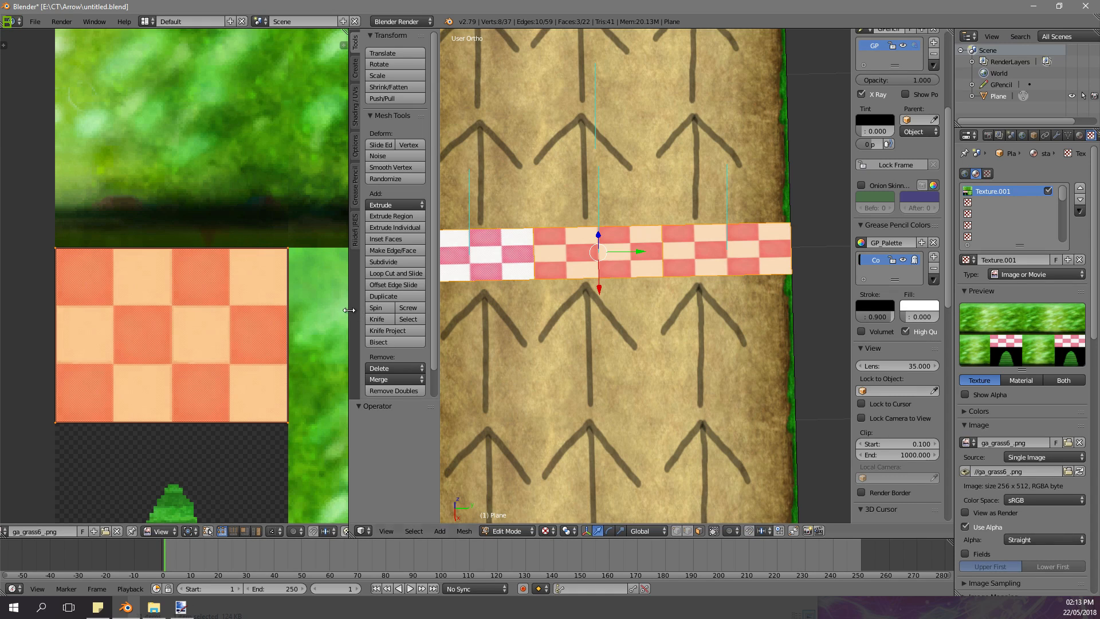
pyautogui.press('s')
pyautogui.click(326, 317)
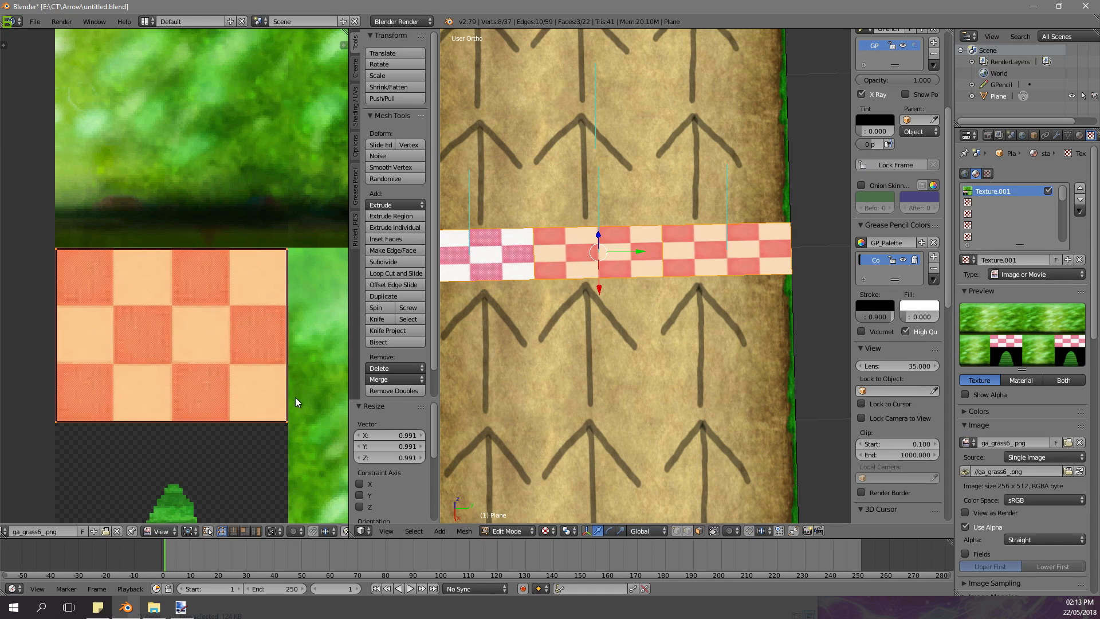
pyautogui.click(304, 528)
pyautogui.scroll(-2, 313, 367)
# - Return to object mode, save over the existing blend file and narrow the UV editor to enlarge the 3D view
pyautogui.press('Tab')
pyautogui.moveTo(573, 289); pyautogui.dragTo(664, 291, button='middle')
pyautogui.scroll(-3, 639, 289)
pyautogui.press('Tab')
pyautogui.press('Tab')
pyautogui.moveTo(518, 301); pyautogui.dragTo(662, 278, button='middle')
pyautogui.scroll(-3, 661, 278)
pyautogui.hotkey('ctrl', 's')
pyautogui.click(661, 277)
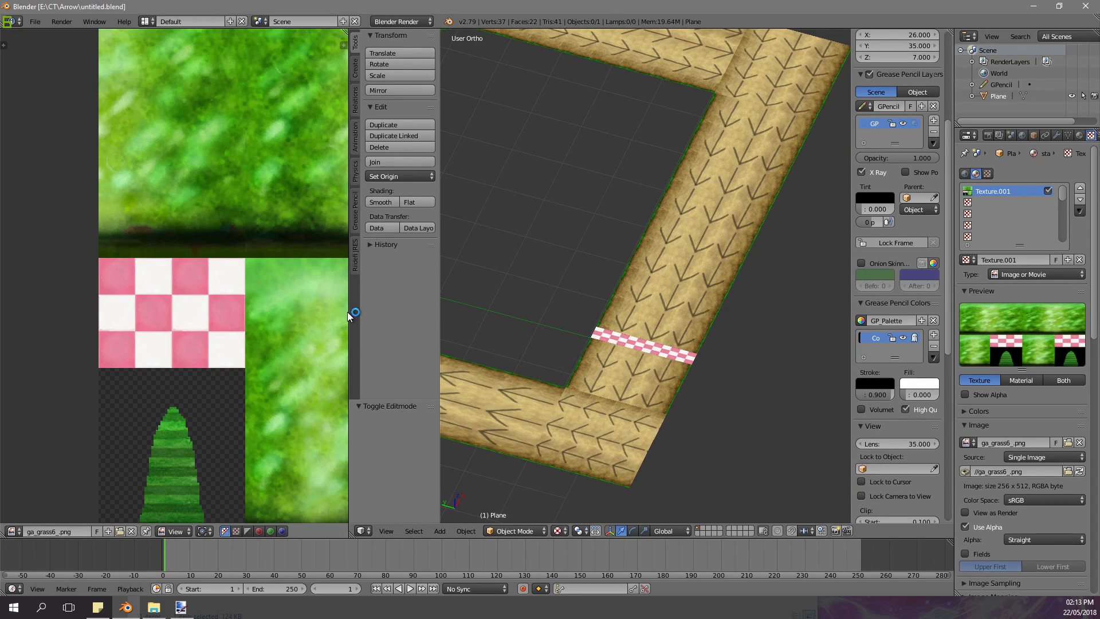
pyautogui.moveTo(350, 313); pyautogui.dragTo(130, 313)
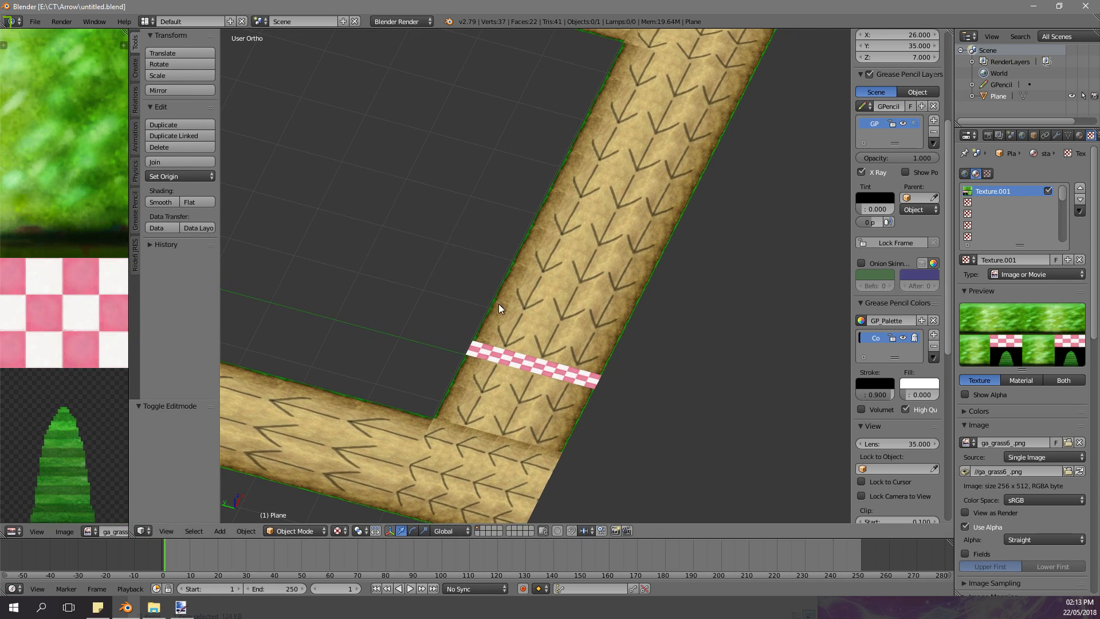
# - Fill the area inside the arrow's shaft beside the start line with a face between the four inner road corners
pyautogui.moveTo(489, 306); pyautogui.dragTo(390, 303, button='middle')
pyautogui.scroll(-2, 380, 323)
pyautogui.moveTo(522, 290)
pyautogui.keyDown('shift'); pyautogui.mouseDown(button='middle')
pyautogui.moveTo(380, 323)
pyautogui.moveTo(528, 307)
pyautogui.mouseUp(button='middle'); pyautogui.keyUp('shift')
pyautogui.rightClick(509, 226)
pyautogui.press('Tab')
pyautogui.scroll(-2, 431, 453)
pyautogui.rightClick(376, 258)
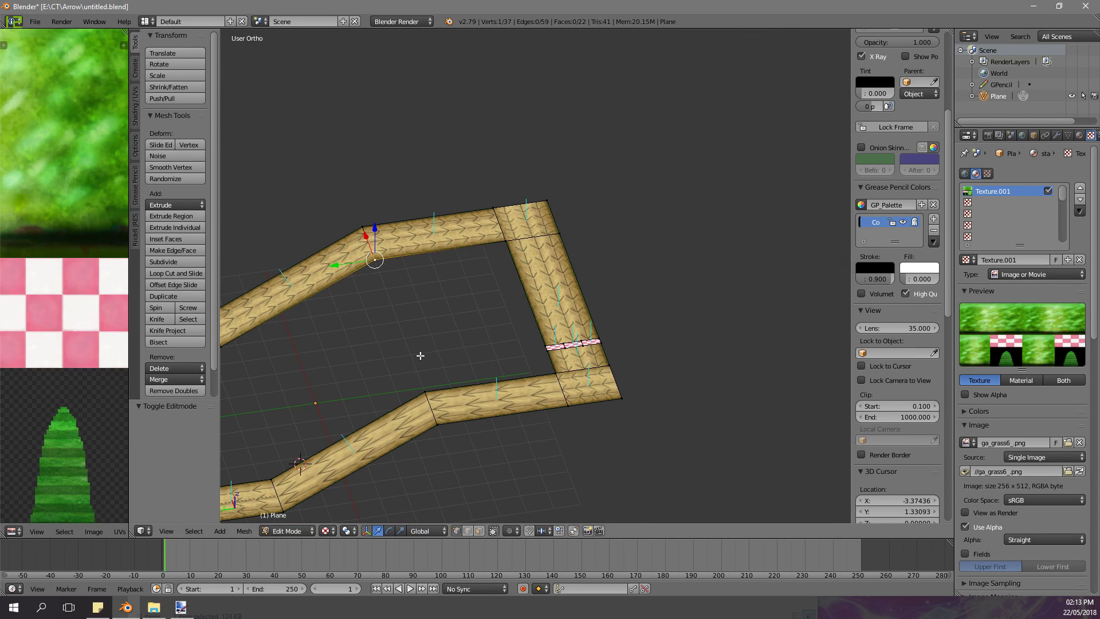
pyautogui.keyDown('shift'); pyautogui.rightClick(555, 372); pyautogui.keyUp('shift')
pyautogui.keyDown('shift'); pyautogui.rightClick(504, 241); pyautogui.keyUp('shift')
pyautogui.press('f')
# - Fill the middle section inside the arrow's shaft with a face joined to the first grass face
pyautogui.keyDown('shift'); pyautogui.moveTo(370, 298); pyautogui.dragTo(509, 263, button='middle'); pyautogui.keyUp('shift')
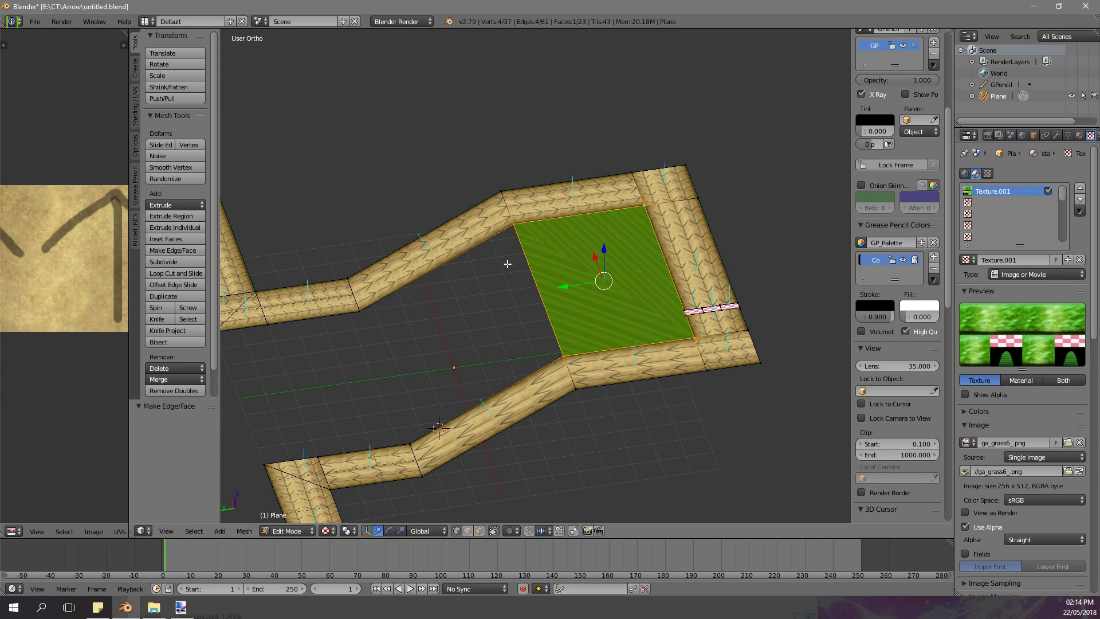
pyautogui.rightClick(362, 311)
pyautogui.keyDown('shift'); pyautogui.rightClick(411, 440); pyautogui.keyUp('shift')
pyautogui.keyDown('shift'); pyautogui.rightClick(555, 357); pyautogui.keyUp('shift')
pyautogui.keyDown('shift'); pyautogui.rightClick(513, 229); pyautogui.keyUp('shift')
pyautogui.press('f')
# - Fill the remaining section of the shaft up to the arrowhead with a face and triangulate it
pyautogui.keyDown('shift'); pyautogui.moveTo(241, 325); pyautogui.dragTo(392, 226, button='middle'); pyautogui.keyUp('shift')
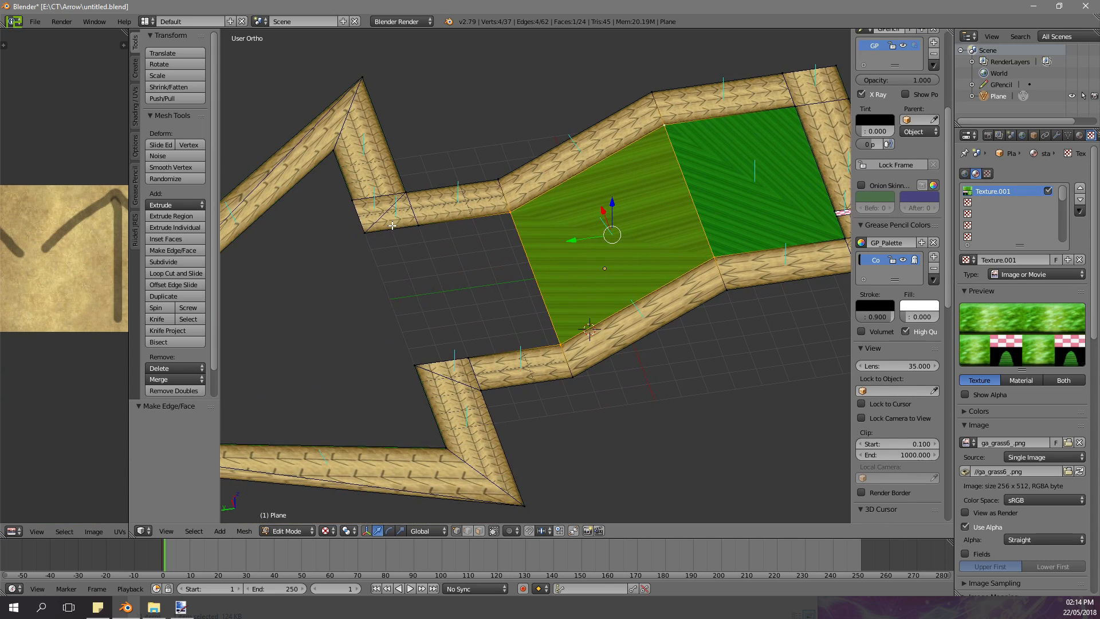
pyautogui.rightClick(379, 243)
pyautogui.keyDown('shift'); pyautogui.rightClick(414, 375); pyautogui.keyUp('shift')
pyautogui.keyDown('shift'); pyautogui.rightClick(560, 346); pyautogui.keyUp('shift')
pyautogui.keyDown('shift'); pyautogui.rightClick(517, 215); pyautogui.keyUp('shift')
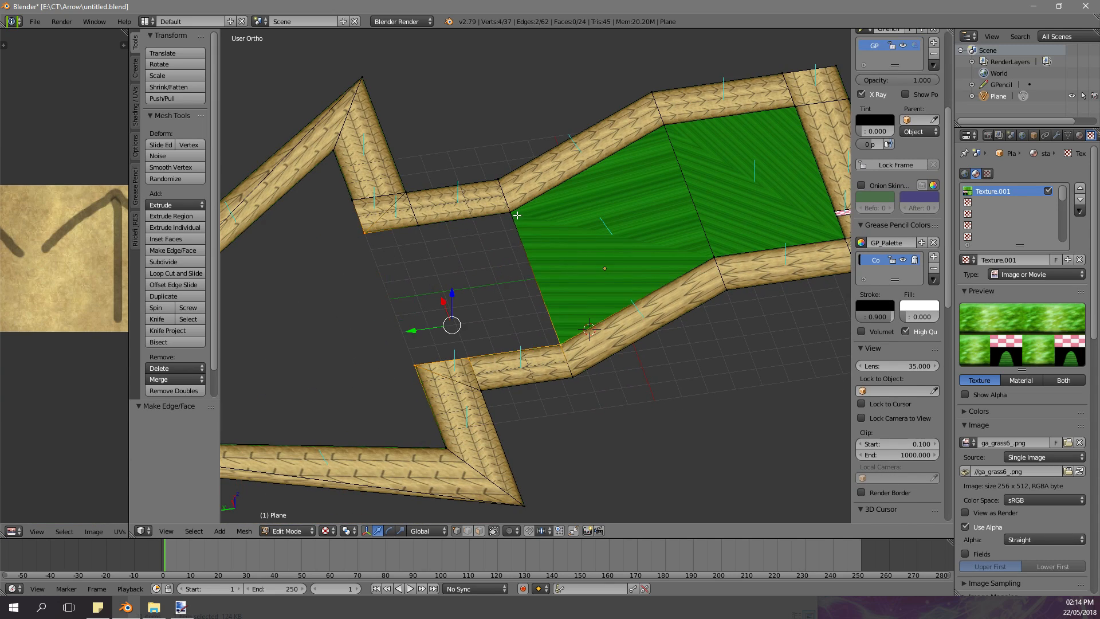
pyautogui.press('f')
pyautogui.hotkey('ctrl', 't')
# - Fill the triangular area inside the arrowhead with a face along its inner road vertices and triangulate it
pyautogui.keyDown('shift'); pyautogui.moveTo(545, 269); pyautogui.dragTo(658, 280, button='middle'); pyautogui.keyUp('shift')
pyautogui.scroll(-2, 601, 284)
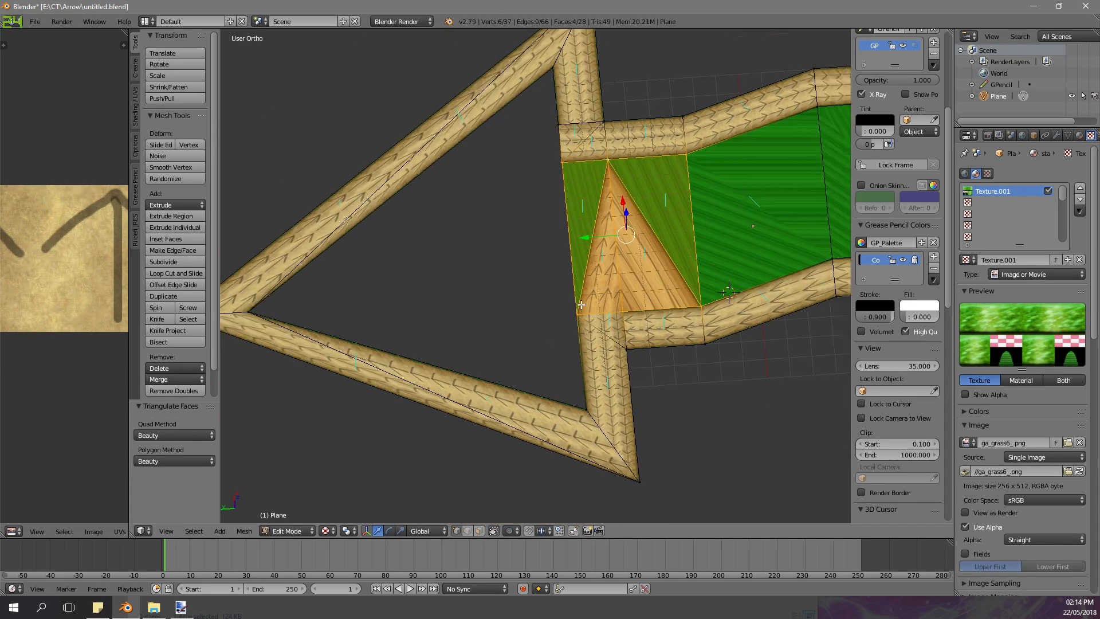
pyautogui.rightClick(551, 102)
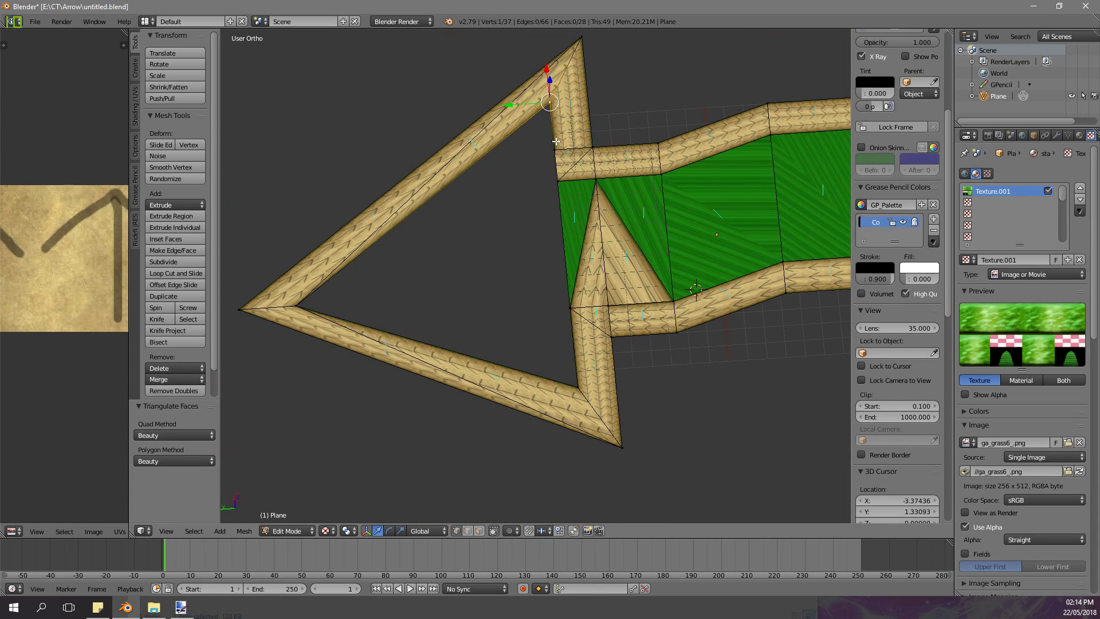
pyautogui.keyDown('ctrl'); pyautogui.rightClick(576, 387); pyautogui.keyUp('ctrl')
pyautogui.press('f')
pyautogui.hotkey('ctrl', 't')
# - Select the arrow's tip vertex and examine the whole filled arrow in the orthographic top view
pyautogui.keyDown('shift'); pyautogui.moveTo(549, 178); pyautogui.dragTo(460, 243, button='middle'); pyautogui.keyUp('shift')
pyautogui.keyDown('shift'); pyautogui.moveTo(460, 243); pyautogui.dragTo(551, 262, button='middle'); pyautogui.keyUp('shift')
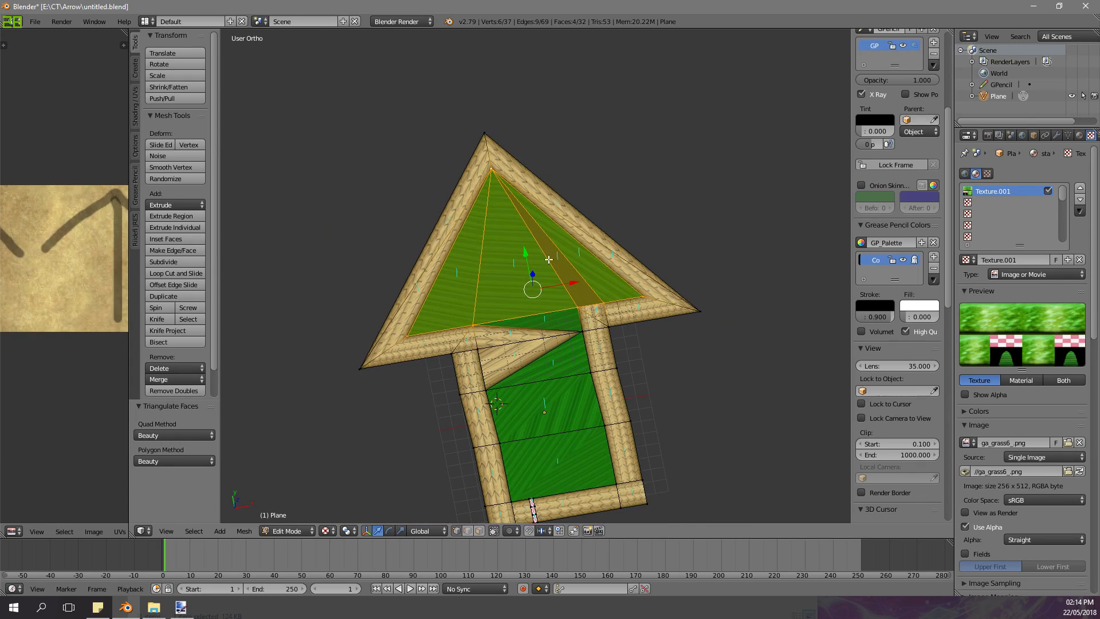
pyautogui.rightClick(493, 142)
pyautogui.press('KP_7')
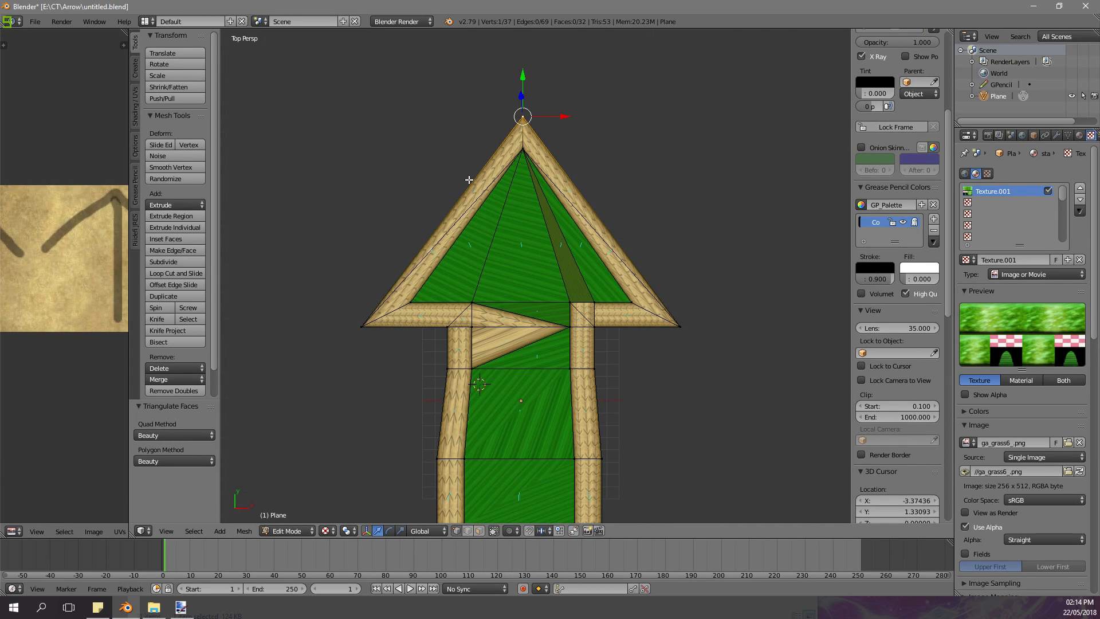
pyautogui.scroll(-4, 498, 183)
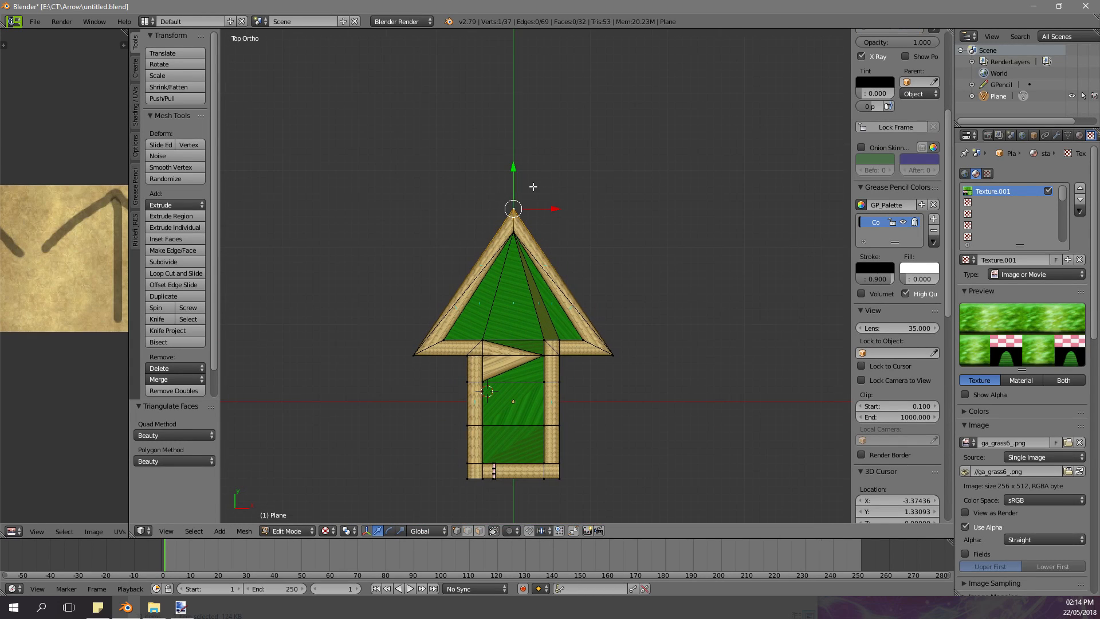
pyautogui.scroll(-1, 535, 208)
pyautogui.scroll(1, 528, 223)
pyautogui.keyDown('shift'); pyautogui.moveTo(525, 233); pyautogui.dragTo(523, 134, button='middle'); pyautogui.keyUp('shift')
pyautogui.scroll(2, 519, 166)
pyautogui.keyDown('shift'); pyautogui.moveTo(511, 206); pyautogui.dragTo(534, 226, button='middle'); pyautogui.keyUp('shift')
pyautogui.scroll(-1, 520, 218)
pyautogui.scroll(2, 509, 201)
pyautogui.scroll(-3, 501, 207)
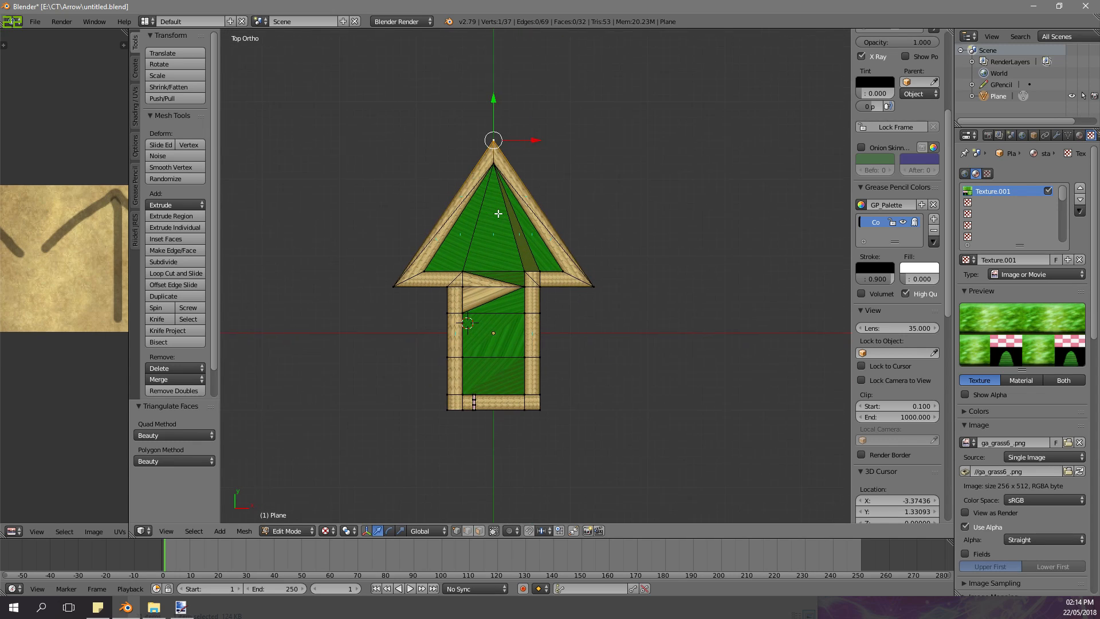
pyautogui.scroll(2, 521, 211)
pyautogui.scroll(-2, 539, 207)
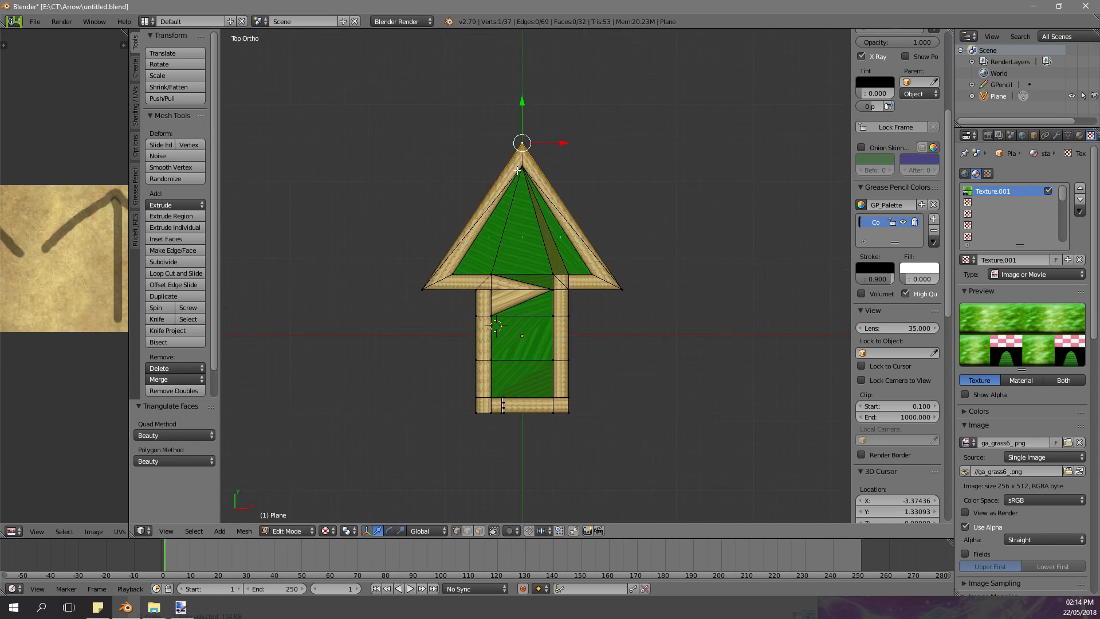
# - Add a circle mesh in object mode and set its X and Y location to 0
pyautogui.press('Tab')
pyautogui.hotkey('shift', 'a')
pyautogui.moveTo(521, 198)
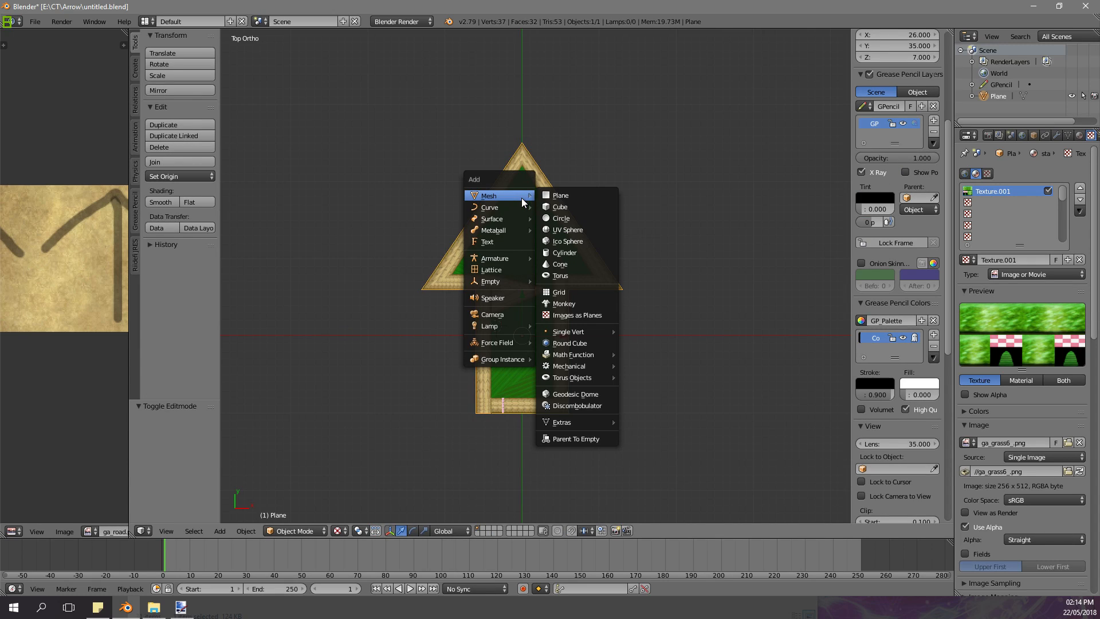
pyautogui.click(575, 218)
pyautogui.scroll(-2, 543, 313)
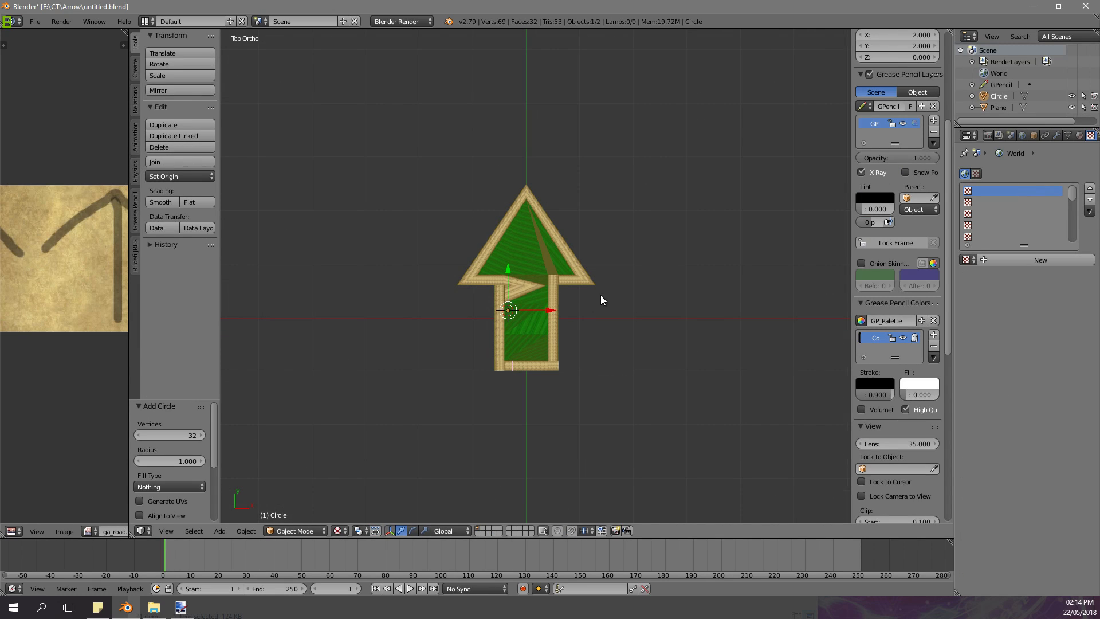
pyautogui.scroll(6, 887, 94)
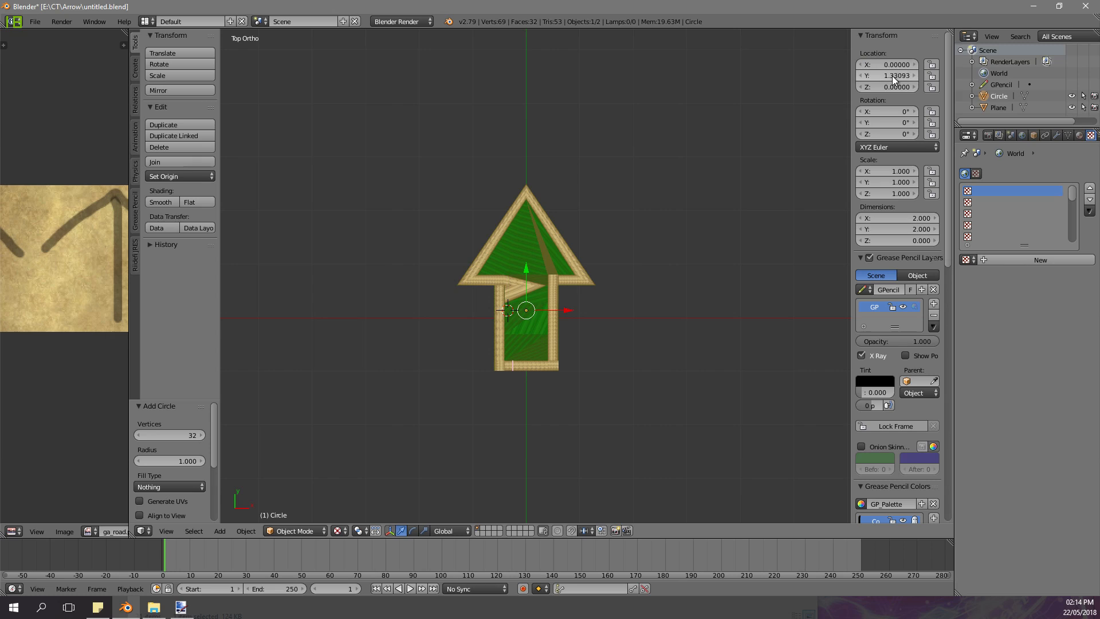
# - Scale the circle up in several passes until it lies far outside the arrow track, ending with a factor of 1.707
pyautogui.press('s')
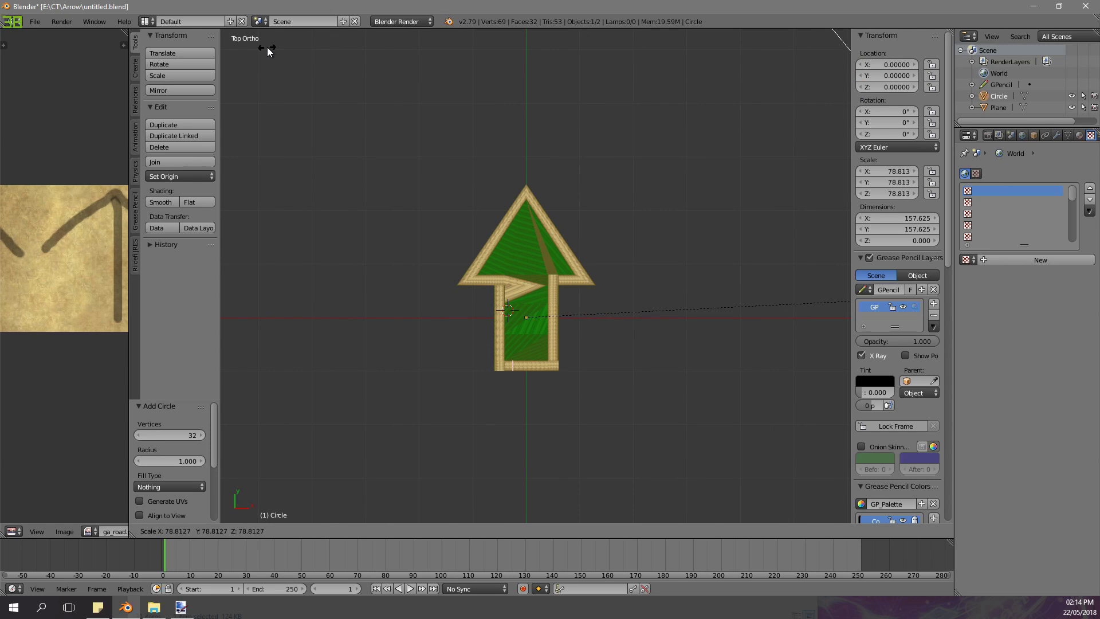
pyautogui.click(486, 158)
pyautogui.scroll(-8, 532, 197)
pyautogui.press('s')
pyautogui.click(780, 240)
pyautogui.scroll(-4, 745, 245)
pyautogui.press('s')
pyautogui.click(792, 245)
pyautogui.scroll(14, 786, 267)
pyautogui.scroll(-6, 582, 272)
pyautogui.scroll(-2, 593, 263)
# - Join the circle into the Plane track object and enter edit mode
pyautogui.keyDown('ctrl'); pyautogui.click(987, 108); pyautogui.keyUp('ctrl')
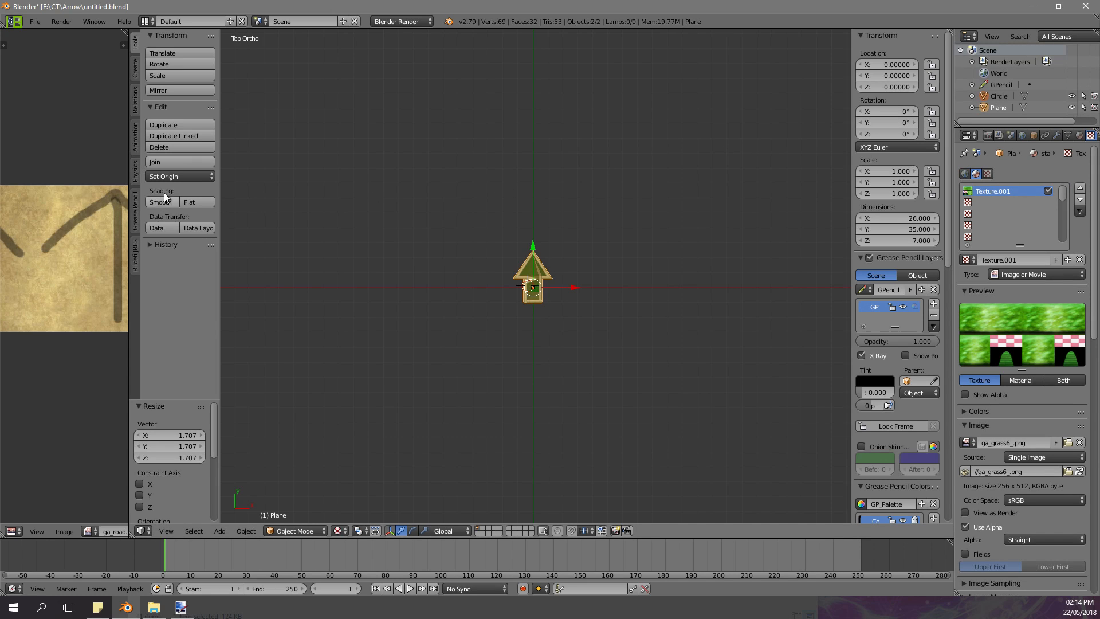
pyautogui.click(182, 163)
pyautogui.press('Tab')
# - Try to fill the area between the circle and the arrow's outer outline with triangulated faces
pyautogui.scroll(6, 575, 327)
pyautogui.scroll(-5, 574, 326)
pyautogui.scroll(-4, 575, 325)
pyautogui.scroll(13, 565, 315)
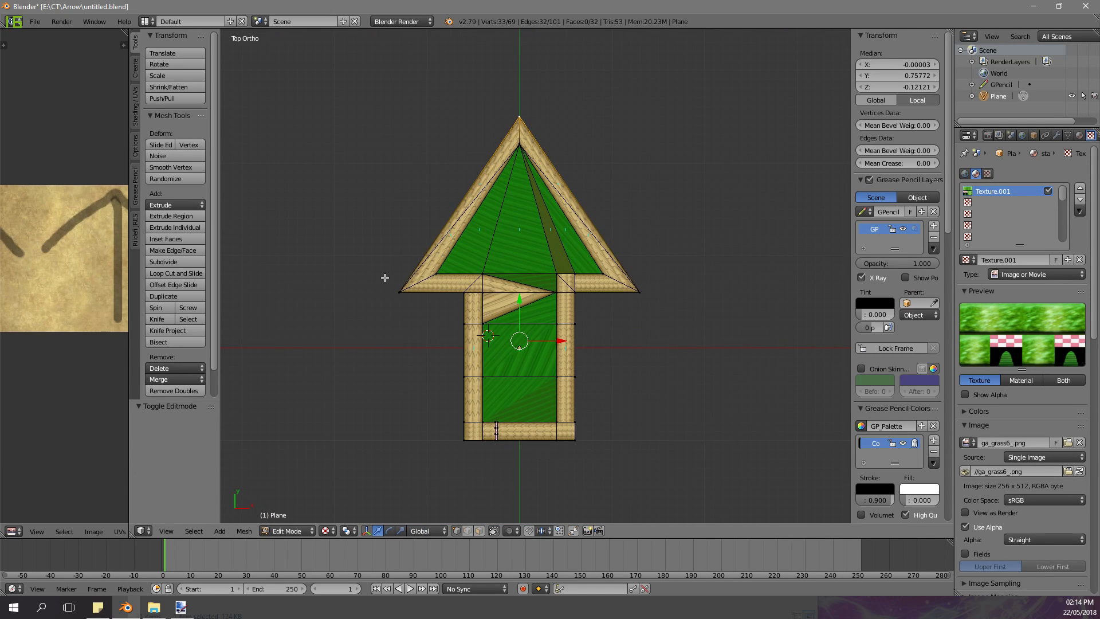
pyautogui.keyDown('ctrl'); pyautogui.rightClick(400, 296); pyautogui.keyUp('ctrl')
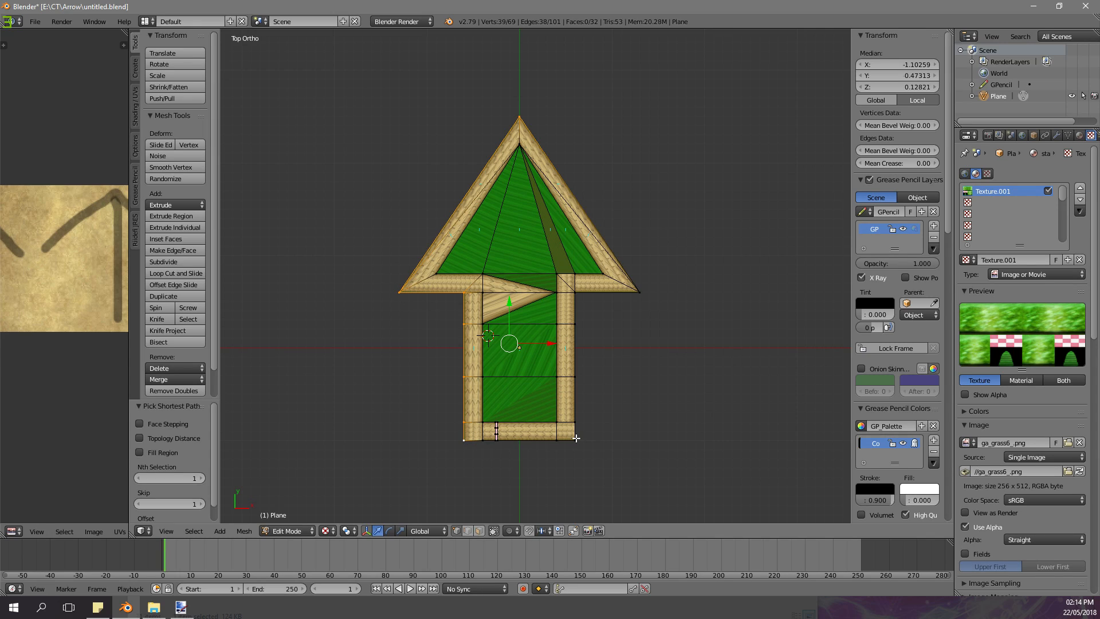
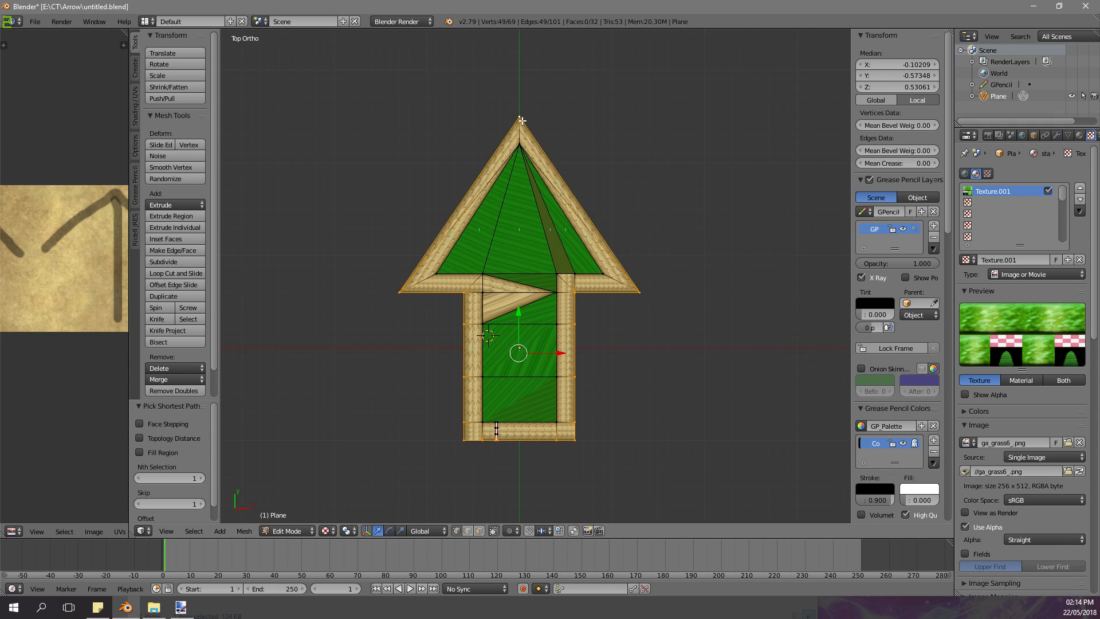
pyautogui.press('f')
pyautogui.scroll(11, 604, 173)
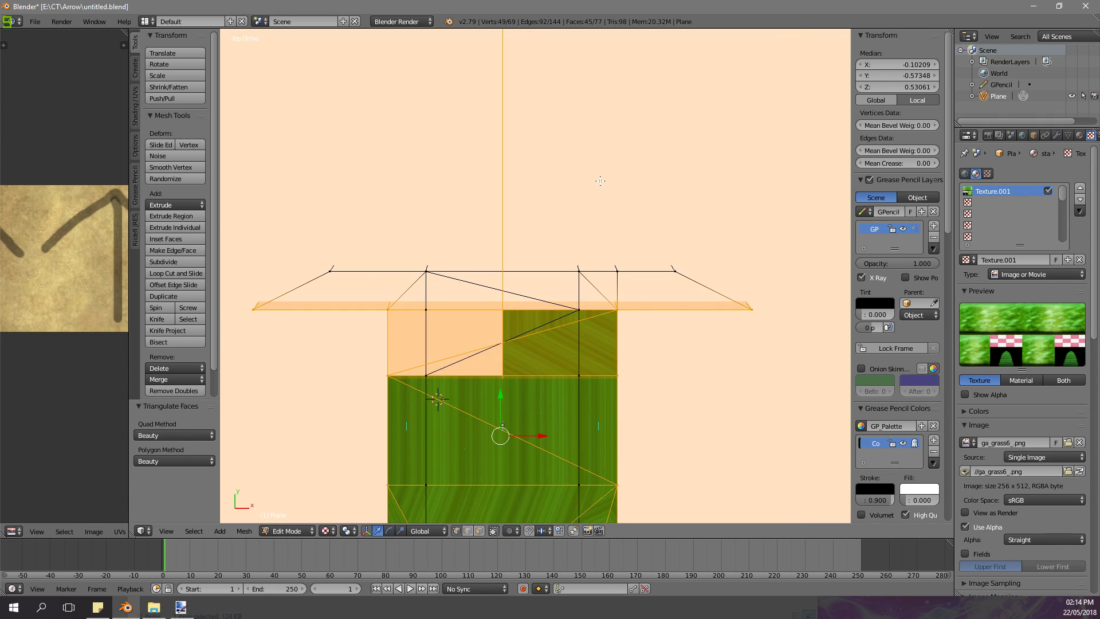
pyautogui.scroll(-6, 598, 179)
pyautogui.hotkey('ctrl', 'z')
pyautogui.hotkey('ctrl', 'z')
# - Select the entire large circle around the arrow track and delete its vertices
pyautogui.scroll(3, 564, 179)
pyautogui.scroll(-3, 541, 176)
pyautogui.rightClick(525, 167)
pyautogui.scroll(-11, 499, 197)
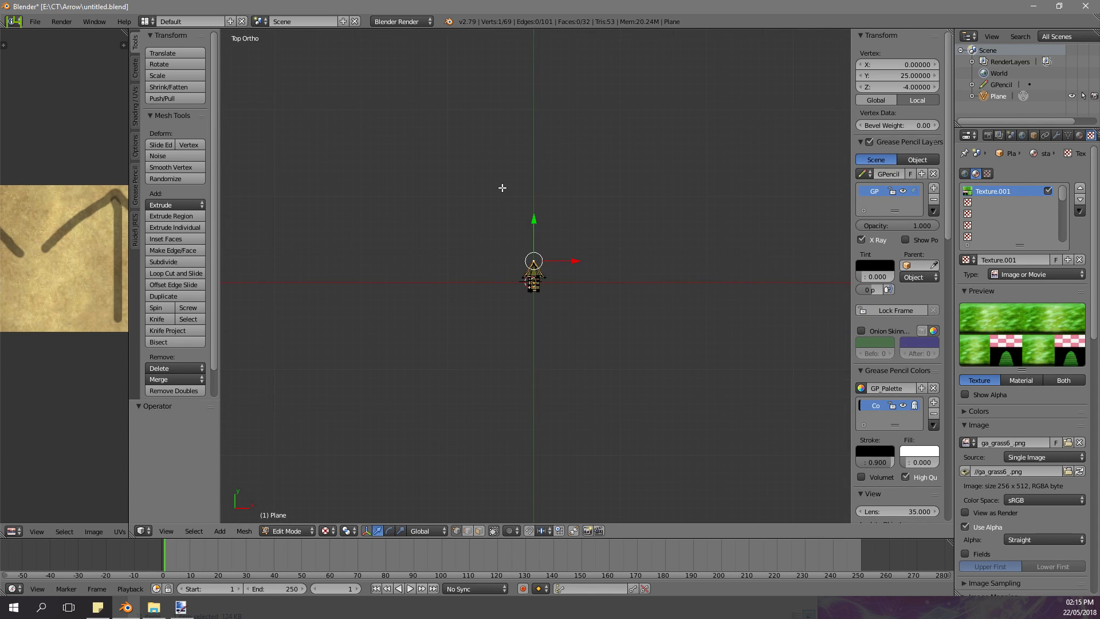
pyautogui.scroll(9, 528, 238)
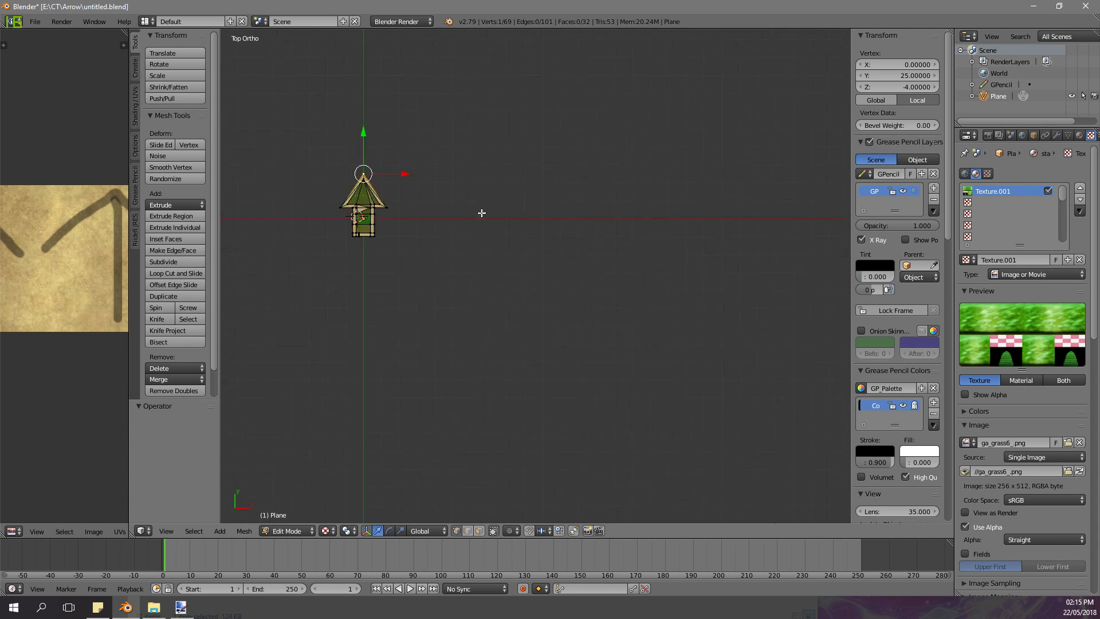
pyautogui.scroll(-8, 522, 218)
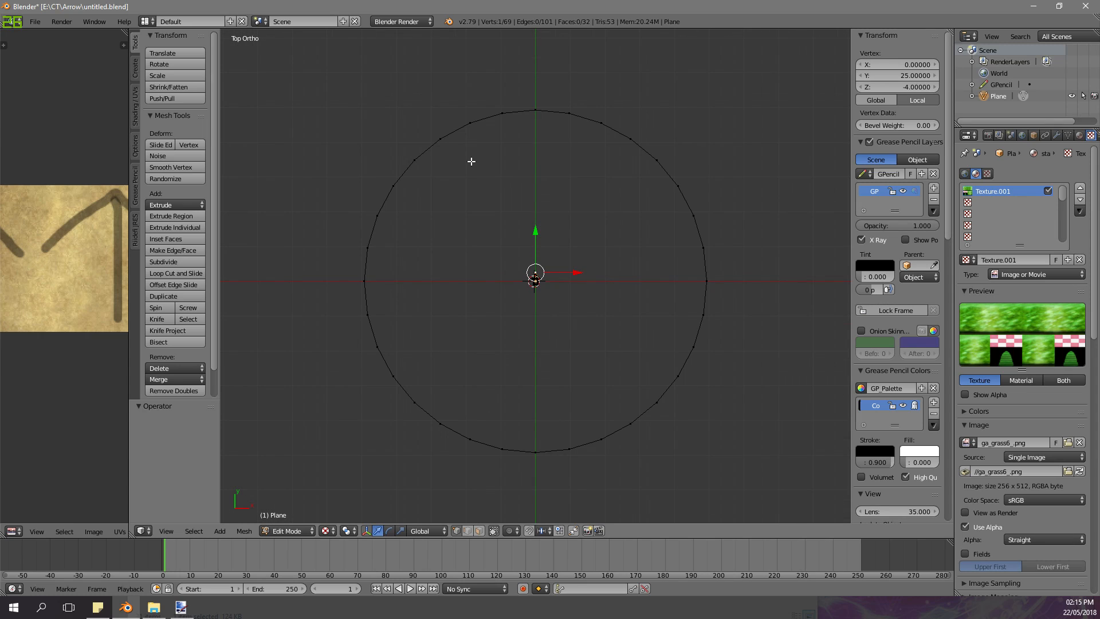
pyautogui.keyDown('ctrl'); pyautogui.rightClick(703, 247); pyautogui.keyUp('ctrl')
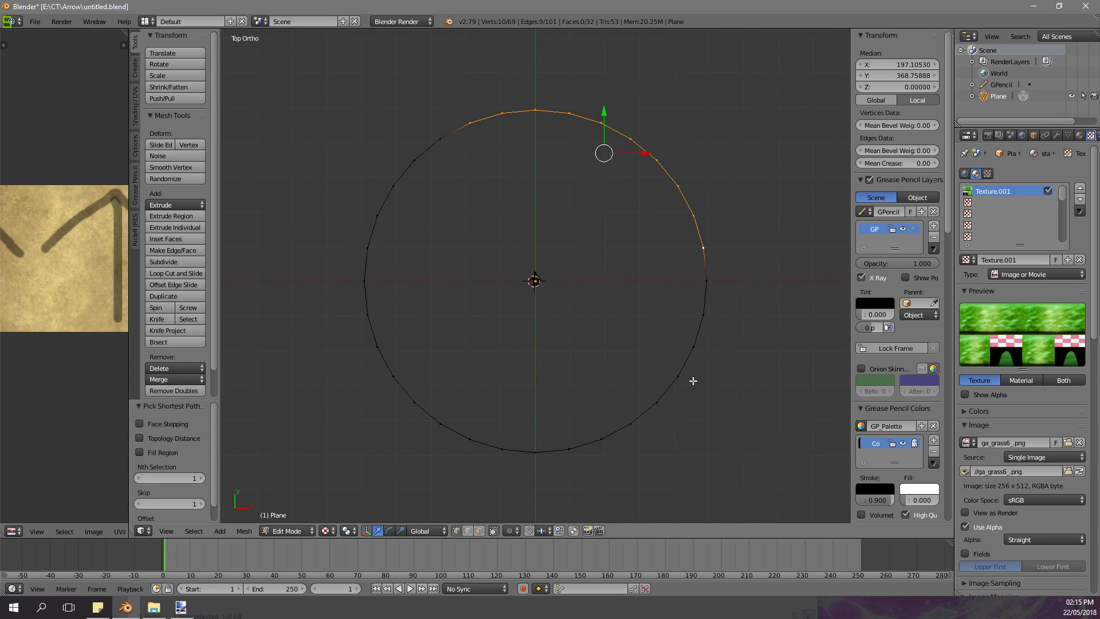
pyautogui.press('x')
pyautogui.click(433, 129)
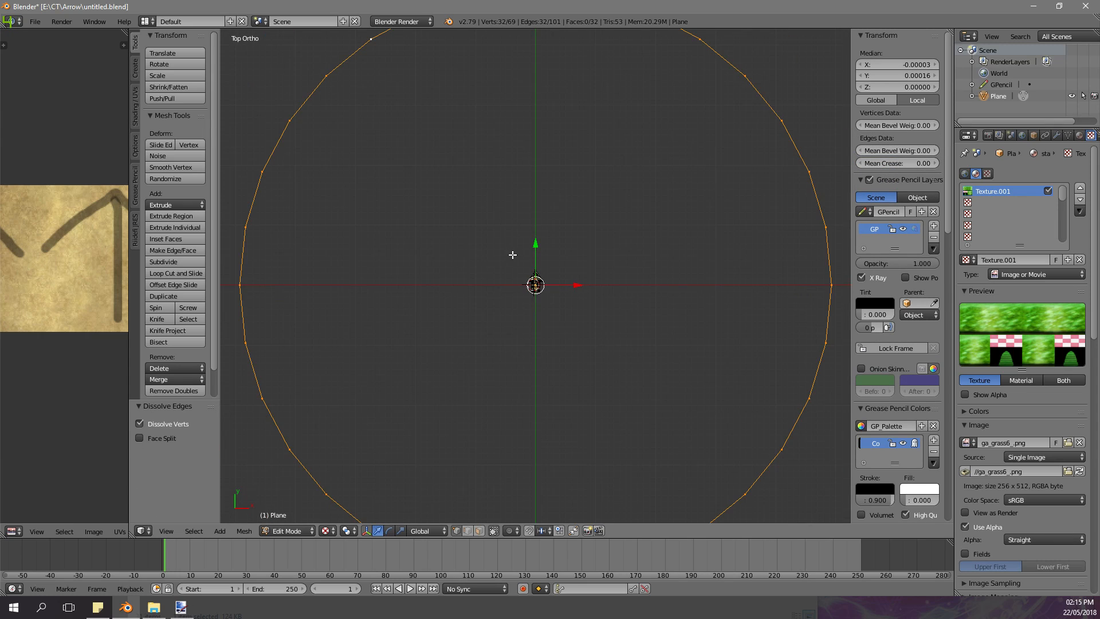
pyautogui.press('x')
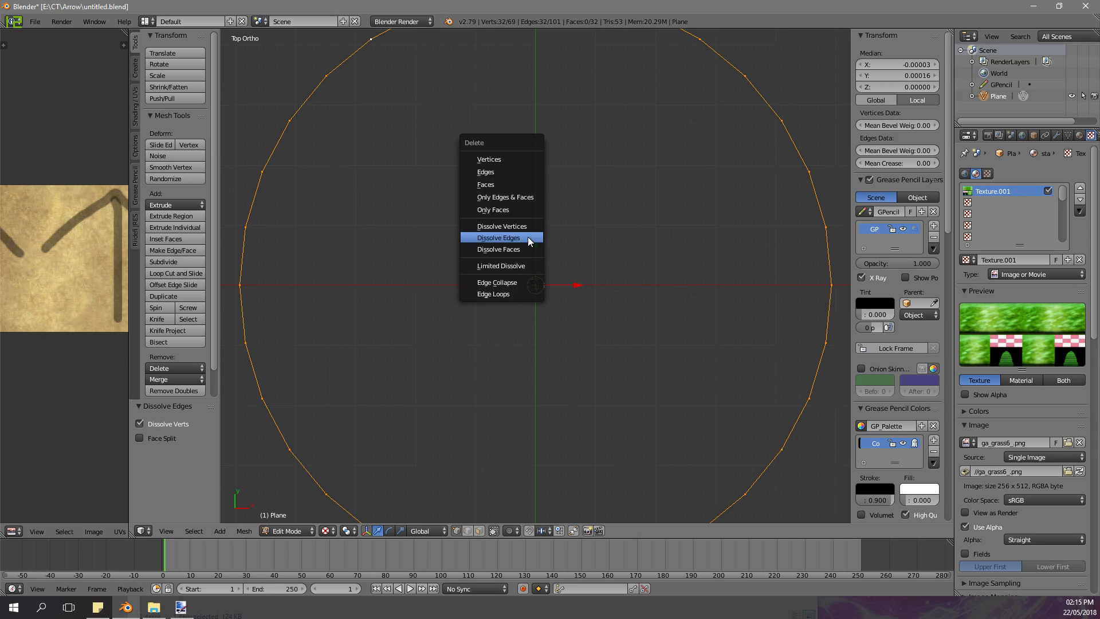
pyautogui.click(498, 161)
# - Select the outer outline of the arrow road, following it through the arrowhead's tip and side corners
pyautogui.scroll(13, 504, 172)
pyautogui.rightClick(539, 232)
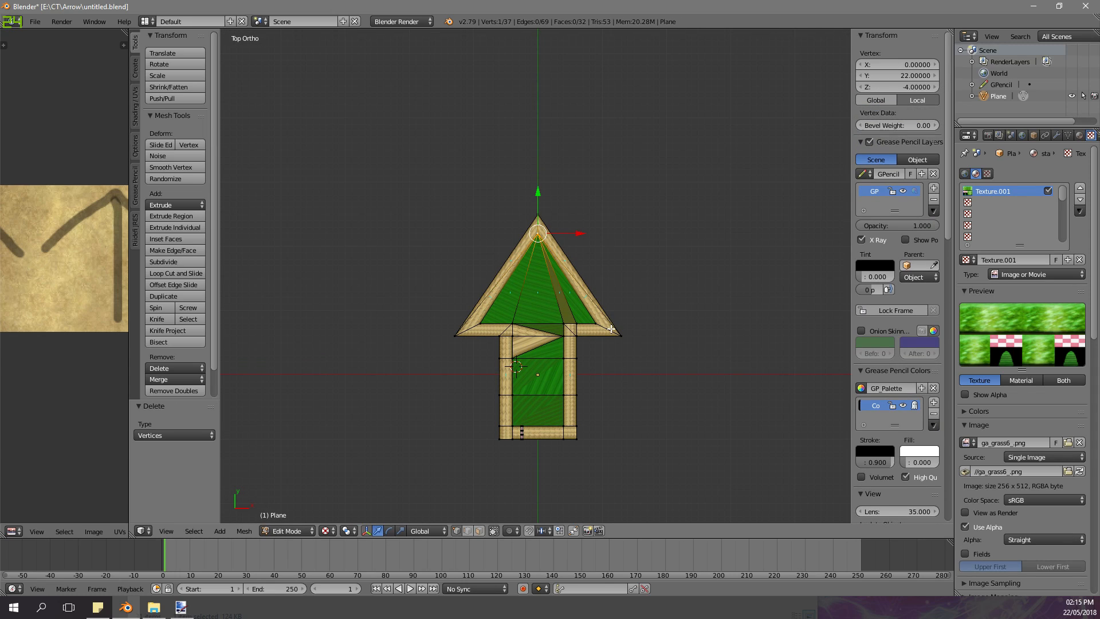
pyautogui.rightClick(621, 335)
pyautogui.keyDown('ctrl'); pyautogui.rightClick(541, 200); pyautogui.keyUp('ctrl')
pyautogui.keyDown('ctrl'); pyautogui.rightClick(454, 335); pyautogui.keyUp('ctrl')
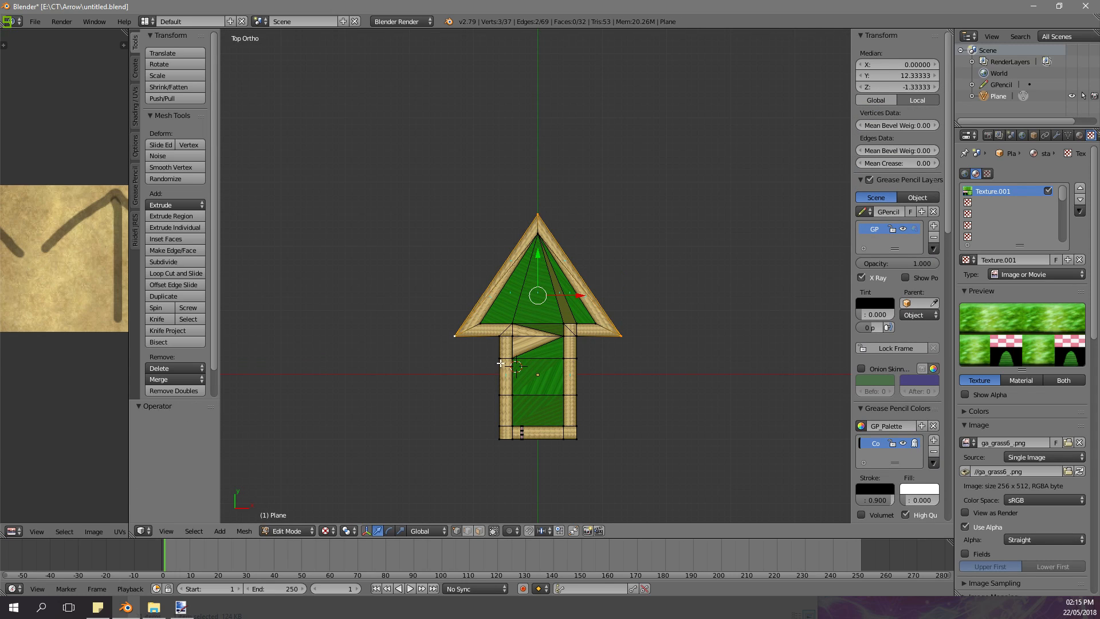
pyautogui.scroll(-5, 623, 347)
pyautogui.press('s')
pyautogui.click(706, 292)
pyautogui.hotkey('ctrl', 'z')
# - Extrude the road's outer outline in place and scale the new edges outward to form a wide surrounding ground
pyautogui.scroll(4, 602, 310)
pyautogui.press('e')
pyautogui.rightClick(658, 298)
pyautogui.press('s')
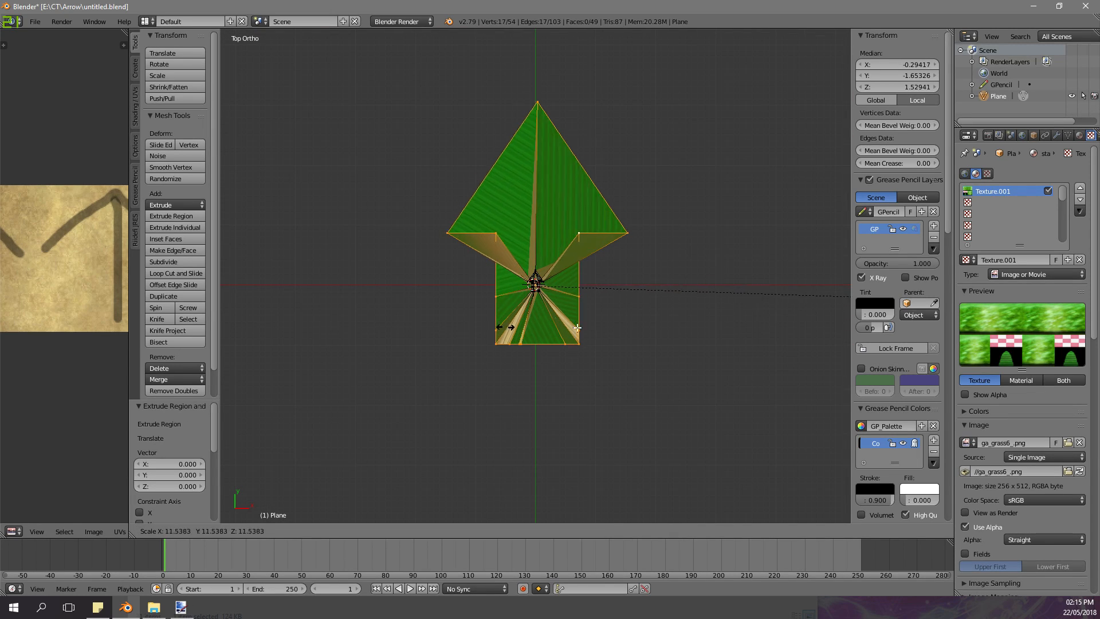
pyautogui.click(697, 324)
# - Center the extruded ground edge around the track with two moves: X 26.341, Y -50.391, and X -15.799, Y -19.396
pyautogui.scroll(9, 655, 336)
pyautogui.scroll(-10, 624, 320)
pyautogui.press('g')
pyautogui.click(637, 338)
pyautogui.scroll(12, 630, 329)
pyautogui.press('g')
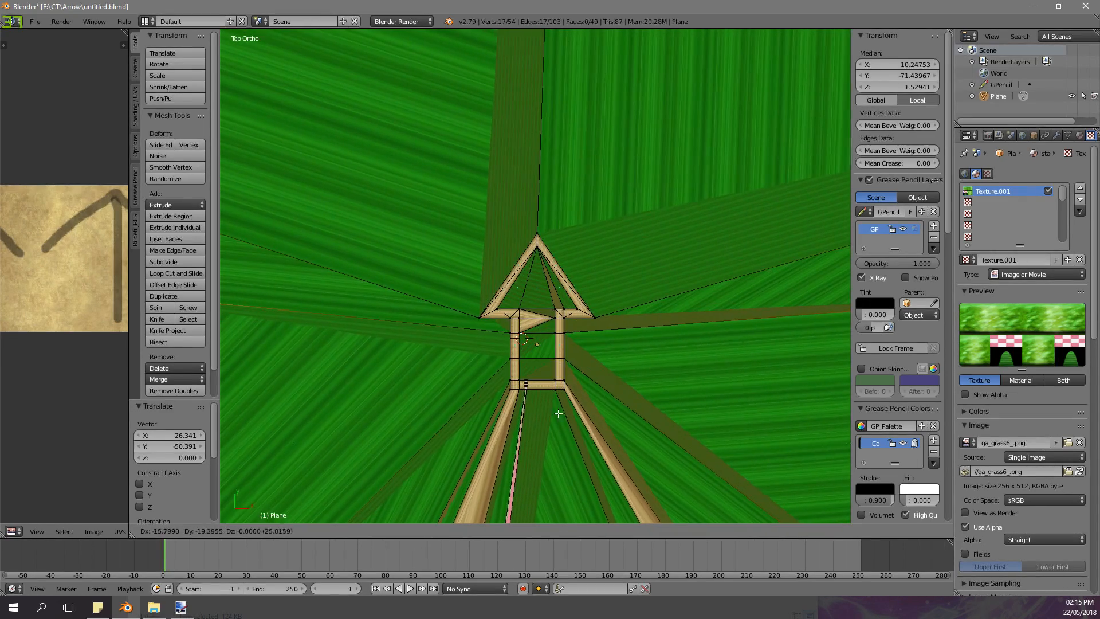
pyautogui.click(558, 413)
# - Lower the ground's outer edge along Z to a median height of about -9.68 and return to the top view
pyautogui.scroll(-6, 559, 413)
pyautogui.moveTo(559, 413); pyautogui.dragTo(585, 276, button='middle')
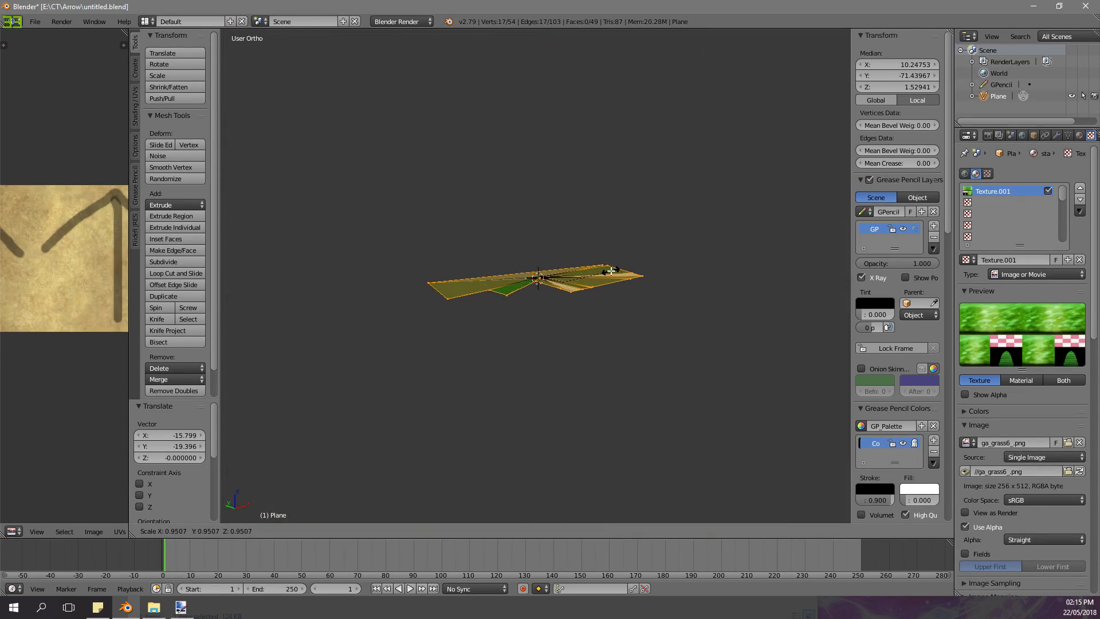
pyautogui.press('Return')
pyautogui.moveTo(565, 245)
pyautogui.mouseDown()
pyautogui.moveTo(561, 256)
pyautogui.moveTo(567, 250)
pyautogui.mouseUp()
pyautogui.moveTo(568, 249); pyautogui.dragTo(624, 230, button='middle')
pyautogui.moveTo(595, 250); pyautogui.dragTo(594, 249)
pyautogui.moveTo(595, 248); pyautogui.dragTo(489, 368, button='middle')
pyautogui.press('KP_7')
# - Scale the ground's outer edge up much further and recenter it by moving it X -71.478 and Y -806.681
pyautogui.scroll(-14, 541, 380)
pyautogui.press('s')
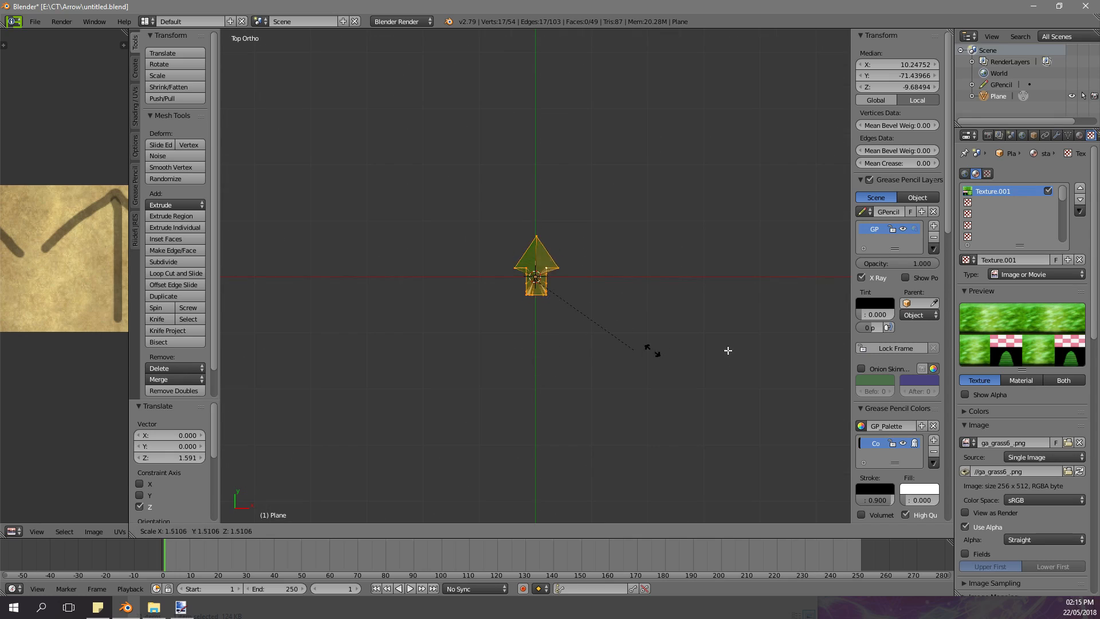
pyautogui.click(636, 338)
pyautogui.press('g')
pyautogui.click(632, 384)
# - Pull the outer ground vertex under the arrowhead's left wing down and outward
pyautogui.moveTo(425, 184); pyautogui.dragTo(361, 241, button='right')
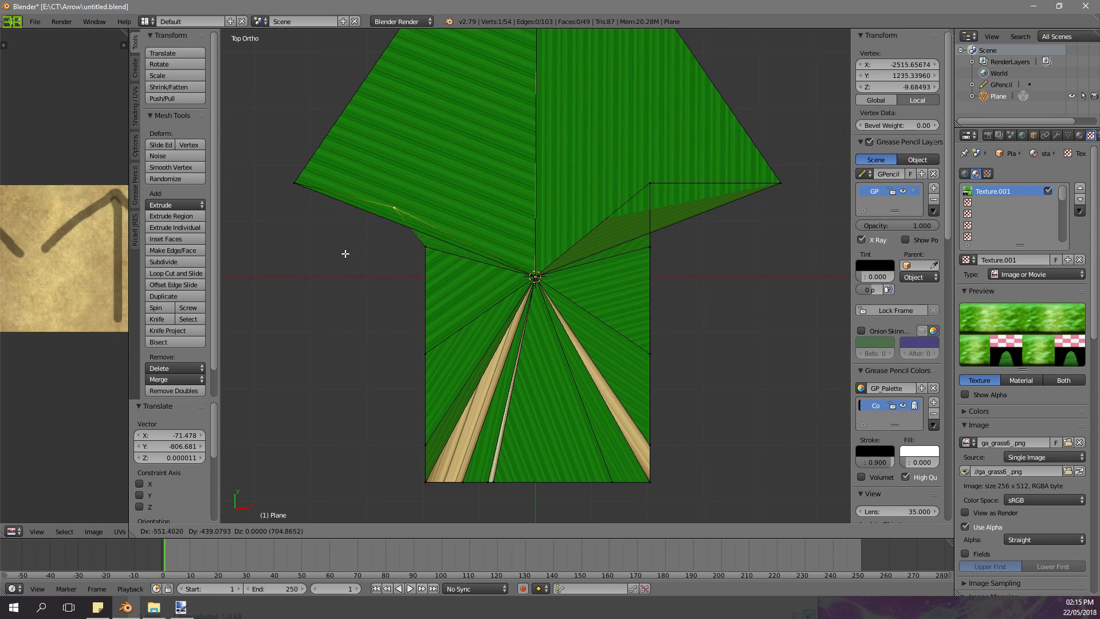
# - Reposition the ground mesh's left-side and lower-left vertices outward one by one to form a rounded outline
pyautogui.click(290, 297)
pyautogui.rightClick(410, 265)
pyautogui.press('g')
pyautogui.click(290, 383)
pyautogui.rightClick(420, 371)
pyautogui.press('g')
pyautogui.click(340, 447)
pyautogui.rightClick(425, 460)
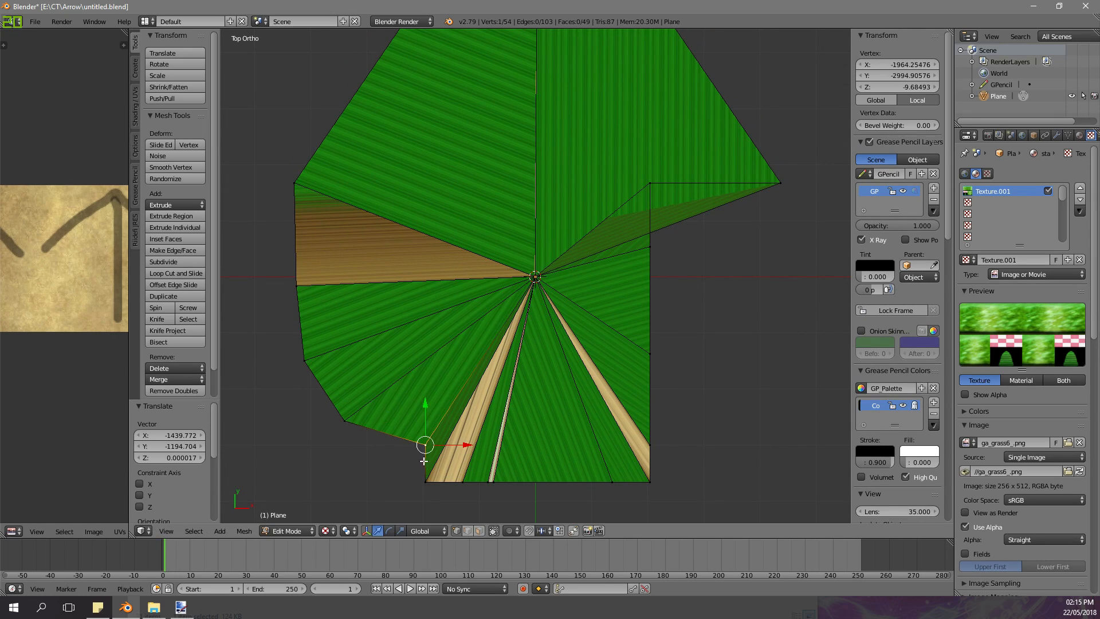
pyautogui.press('g')
pyautogui.click(353, 484)
# - Move the ground mesh's lower-right vertices outward to round off that corner
pyautogui.rightClick(634, 449)
pyautogui.press('g')
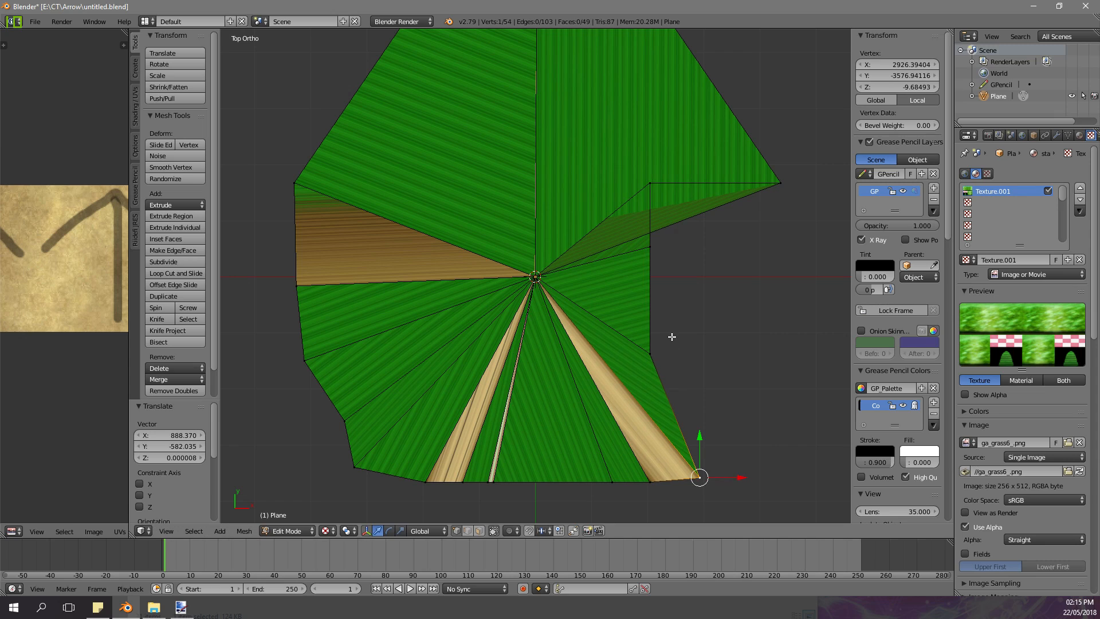
pyautogui.press('g')
pyautogui.click(680, 350)
pyautogui.press('g')
pyautogui.click(658, 345)
pyautogui.rightClick(649, 347)
pyautogui.press('g')
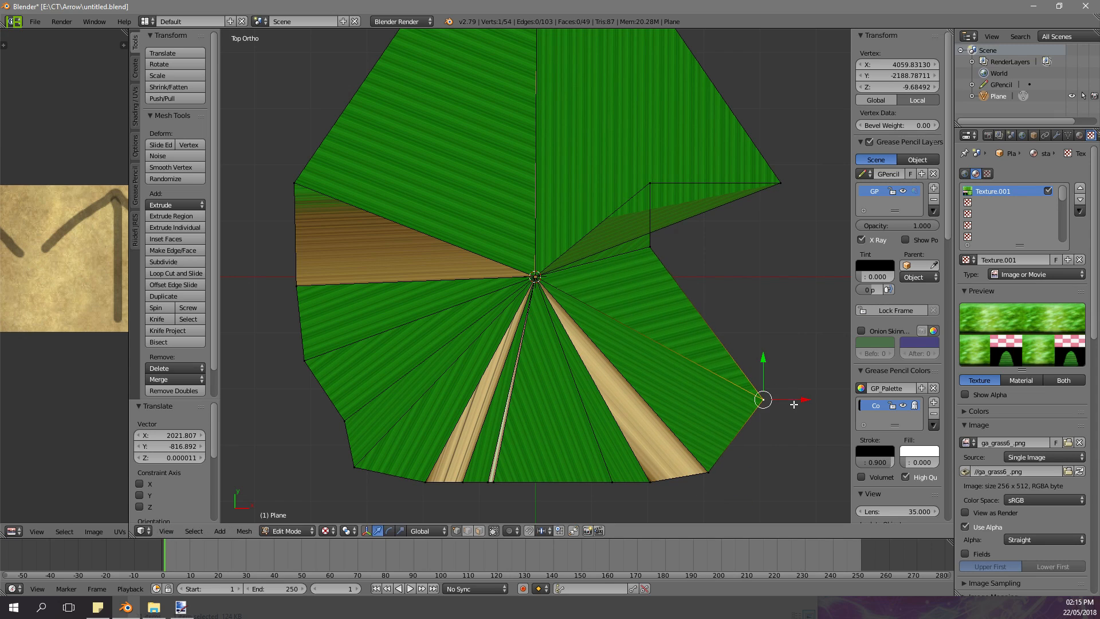
pyautogui.click(714, 264)
# - Move the two upper right-side vertices down and outward to continue the rounded outline up to the wide right corner
pyautogui.rightClick(651, 247)
pyautogui.press('g')
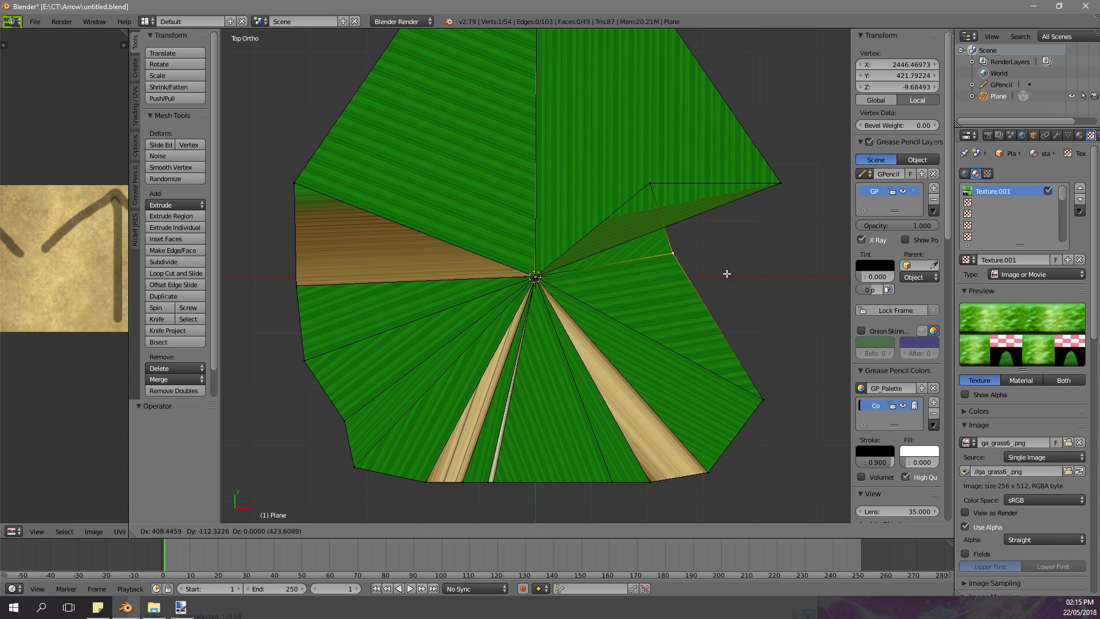
pyautogui.click(828, 349)
pyautogui.rightClick(657, 189)
pyautogui.press('g')
pyautogui.click(795, 268)
# - Lower the ground mesh's tip vertex toward the centre and clear the selection
pyautogui.keyDown('shift'); pyautogui.moveTo(676, 264); pyautogui.dragTo(663, 363, button='middle'); pyautogui.keyUp('shift')
pyautogui.scroll(-3, 631, 321)
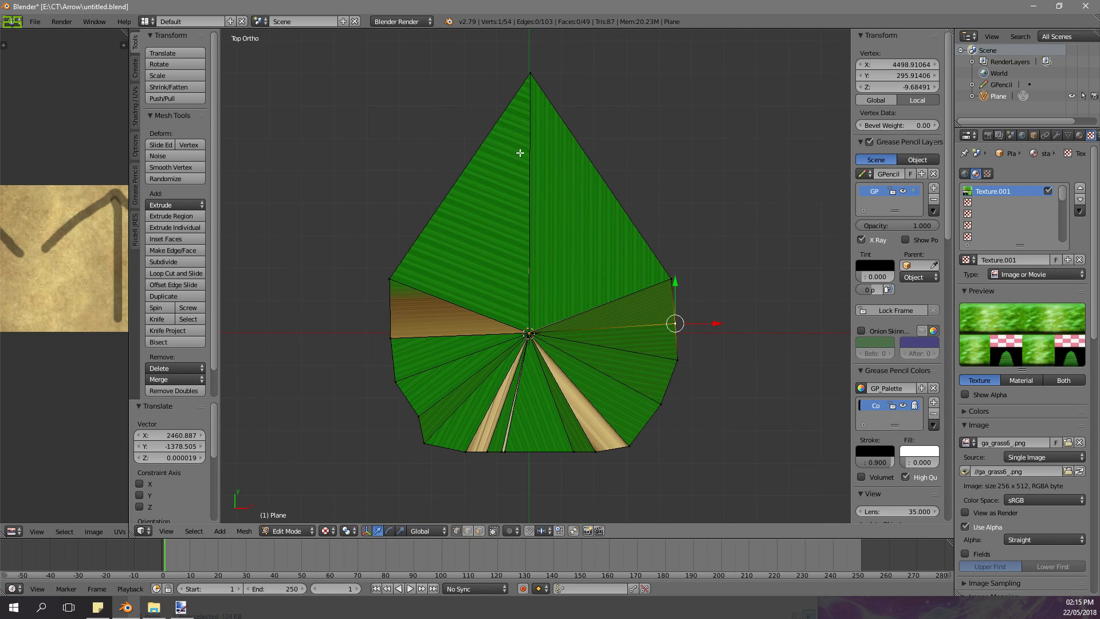
pyautogui.rightClick(531, 83)
pyautogui.press('g')
pyautogui.click(525, 176)
pyautogui.scroll(7, 527, 229)
pyautogui.keyDown('shift'); pyautogui.moveTo(551, 401); pyautogui.dragTo(561, 274, button='middle'); pyautogui.keyUp('shift')
pyautogui.scroll(-7, 561, 275)
pyautogui.press('a')
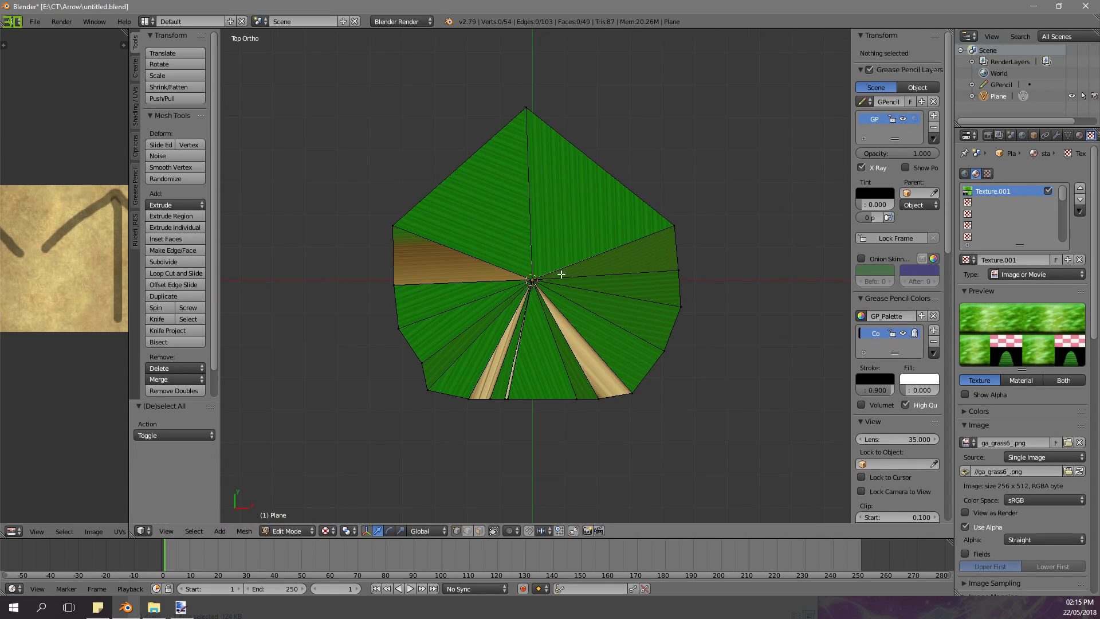
# - Select the ground's outer boundary vertices, enlarge them, and move them about -176 in X and -3017 in Y
pyautogui.rightClick(674, 226)
pyautogui.keyDown('ctrl'); pyautogui.rightClick(632, 394); pyautogui.keyUp('ctrl')
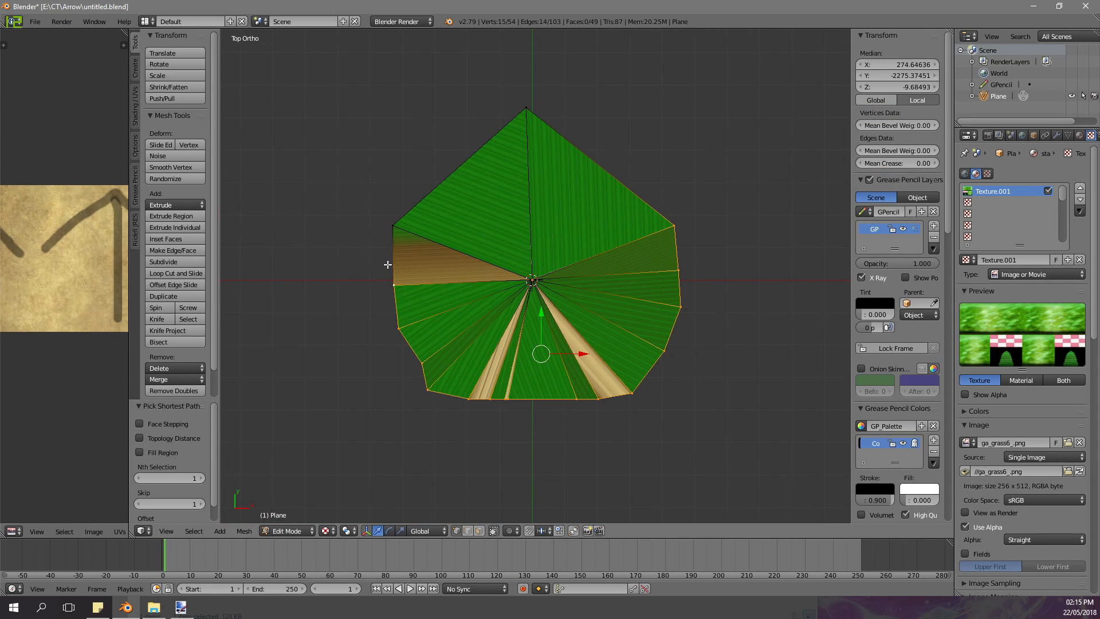
pyautogui.scroll(5, 627, 293)
pyautogui.press('g')
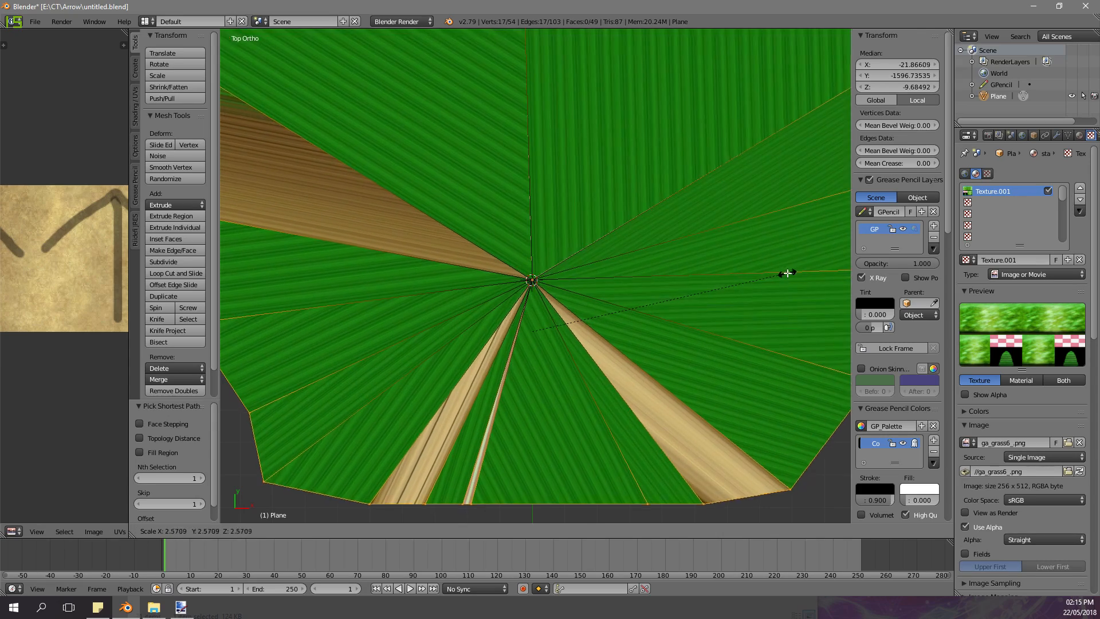
pyautogui.click(776, 319)
# - Clear the selection and add a third material slot to the plane with a new material named grass
pyautogui.moveTo(611, 357); pyautogui.dragTo(526, 289, button='middle')
pyautogui.scroll(3, 510, 312)
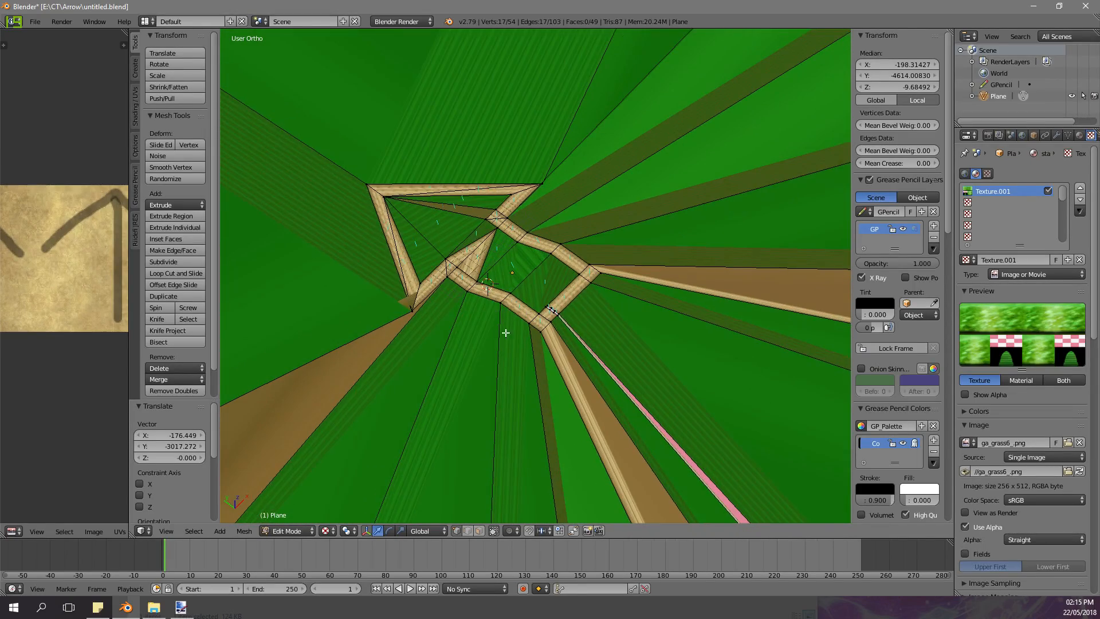
pyautogui.scroll(-3, 505, 334)
pyautogui.scroll(3, 492, 443)
pyautogui.press('a')
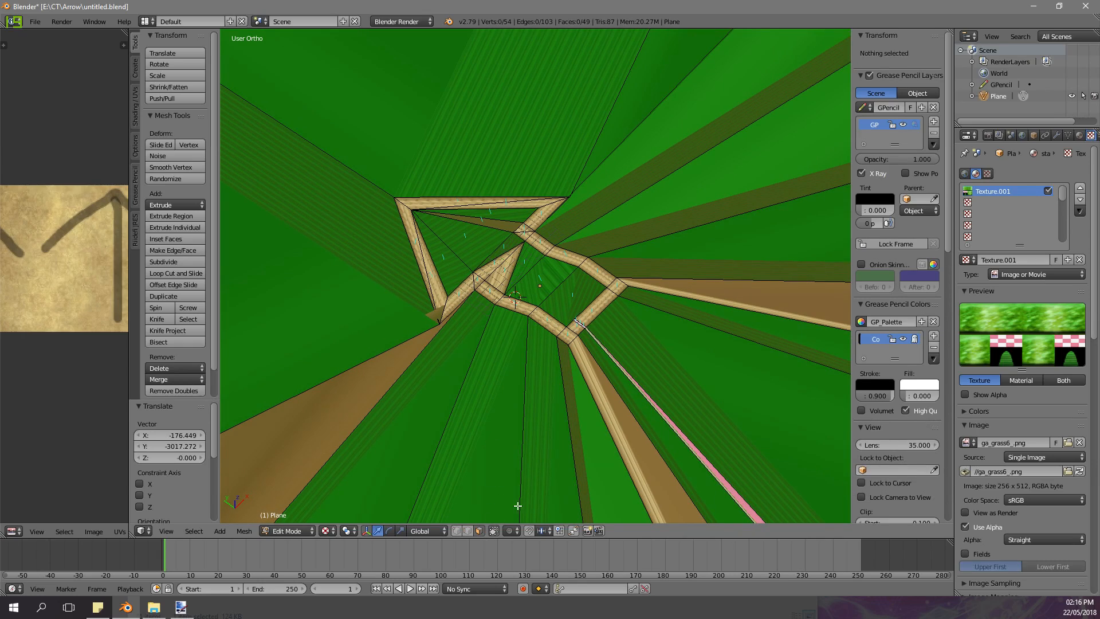
pyautogui.click(1079, 135)
pyautogui.click(1089, 173)
pyautogui.click(1014, 252)
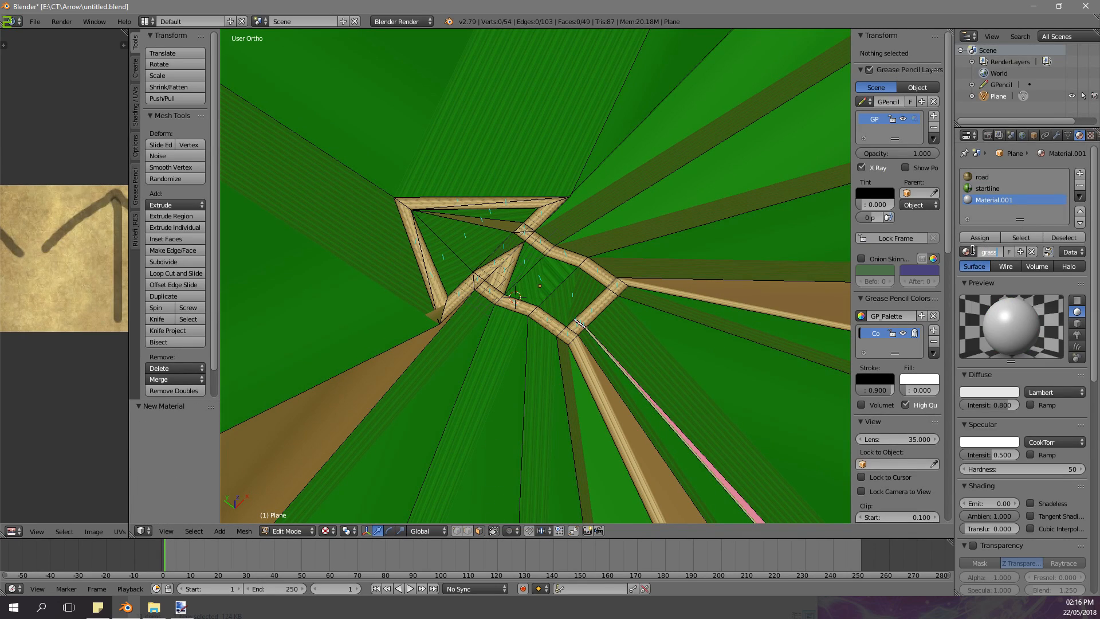
# - Examine the track and surrounding ground in perspective, selecting the large road-textured face beside the arrowhead's corner
pyautogui.scroll(-14, 611, 243)
pyautogui.press('KP_5')
pyautogui.scroll(14, 587, 243)
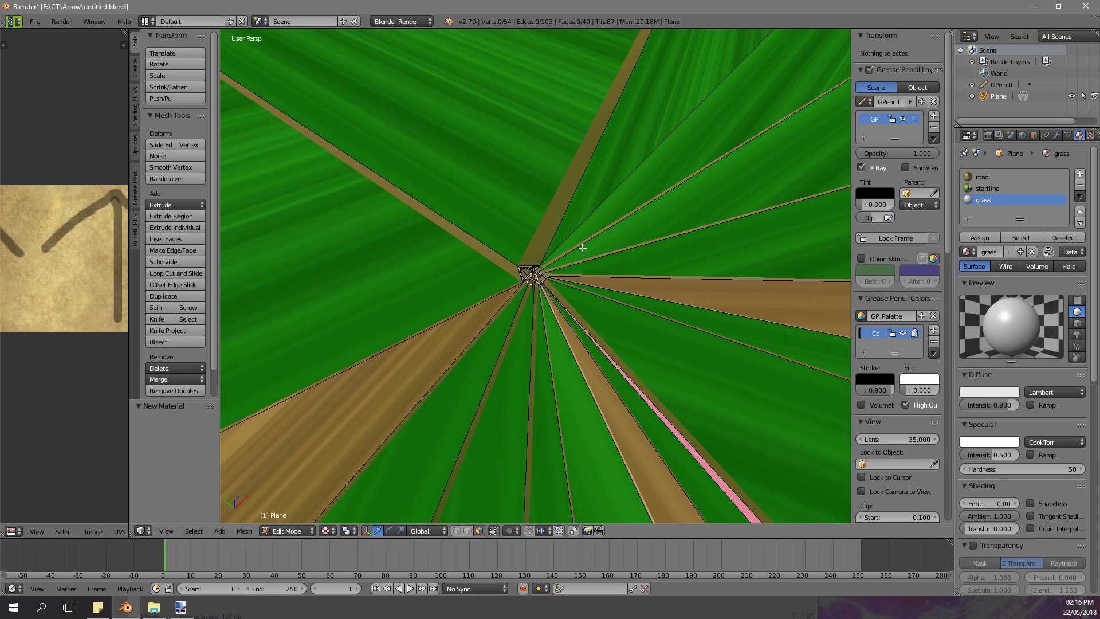
pyautogui.scroll(4, 549, 270)
pyautogui.moveTo(548, 269)
pyautogui.mouseDown(button='middle')
pyautogui.moveTo(555, 258)
pyautogui.moveTo(543, 272)
pyautogui.mouseUp(button='middle')
pyautogui.rightClick(542, 271)
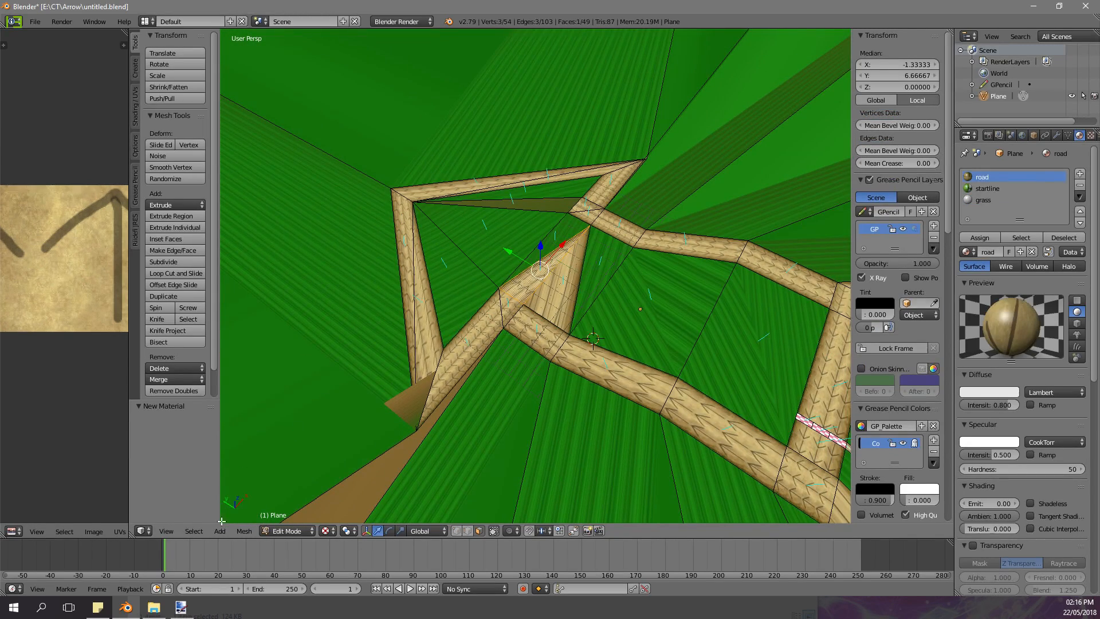
pyautogui.click(166, 533)
pyautogui.moveTo(206, 364)
pyautogui.click(344, 415)
pyautogui.scroll(-9, 543, 332)
pyautogui.keyDown('shift'); pyautogui.moveTo(539, 332); pyautogui.dragTo(516, 275, button='middle'); pyautogui.keyUp('shift')
pyautogui.moveTo(449, 373); pyautogui.dragTo(500, 270, button='middle')
pyautogui.scroll(6, 501, 270)
pyautogui.scroll(-3, 510, 290)
pyautogui.scroll(-1, 513, 291)
pyautogui.rightClick(514, 294)
pyautogui.moveTo(617, 342)
pyautogui.mouseDown(button='middle')
pyautogui.moveTo(614, 319)
pyautogui.moveTo(597, 346)
pyautogui.mouseUp(button='middle')
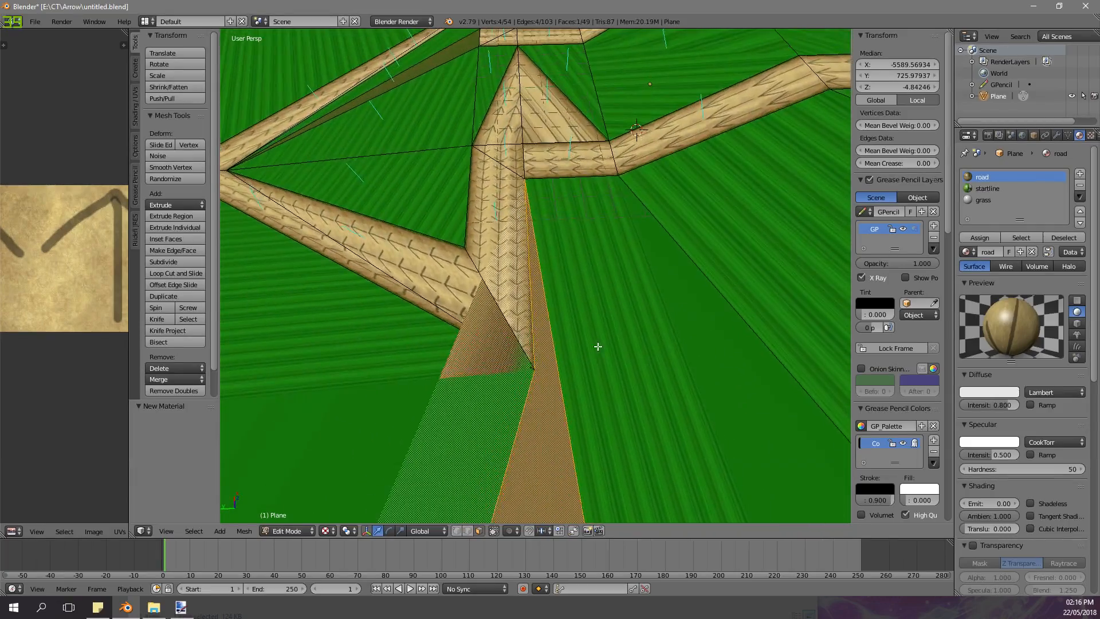
# - In top orthographic view, move two lower-left boundary edges of the ground, shifting the upper one about -2499 in X and -3548 in Y
pyautogui.scroll(-10, 597, 330)
pyautogui.keyDown('shift'); pyautogui.moveTo(586, 307); pyautogui.dragTo(556, 242, button='middle'); pyautogui.keyUp('shift')
pyautogui.press('KP_7')
pyautogui.press('KP_5')
pyautogui.scroll(-8, 469, 253)
pyautogui.keyDown('shift'); pyautogui.moveTo(395, 248); pyautogui.dragTo(559, 221, button='middle'); pyautogui.keyUp('shift')
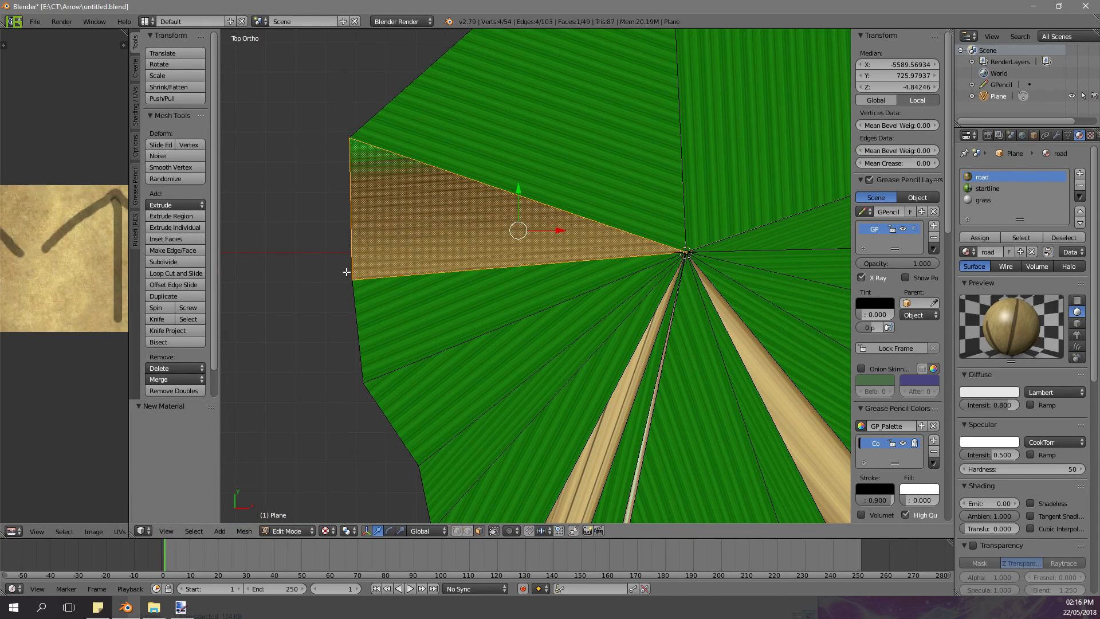
pyautogui.keyDown('shift'); pyautogui.moveTo(387, 412); pyautogui.dragTo(406, 225, button='middle'); pyautogui.keyUp('shift')
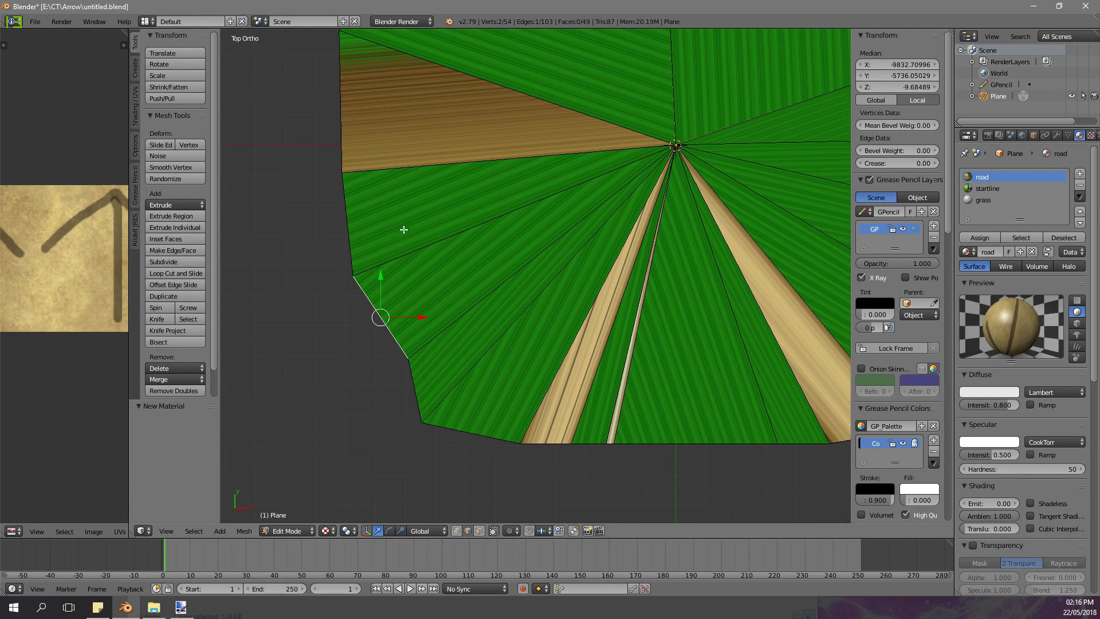
pyautogui.click(356, 351)
pyautogui.rightClick(344, 211)
pyautogui.press('g')
pyautogui.click(269, 318)
# - Move the large road-textured face's outer edge about -2461 in X and -2861 in Y
pyautogui.rightClick(314, 178)
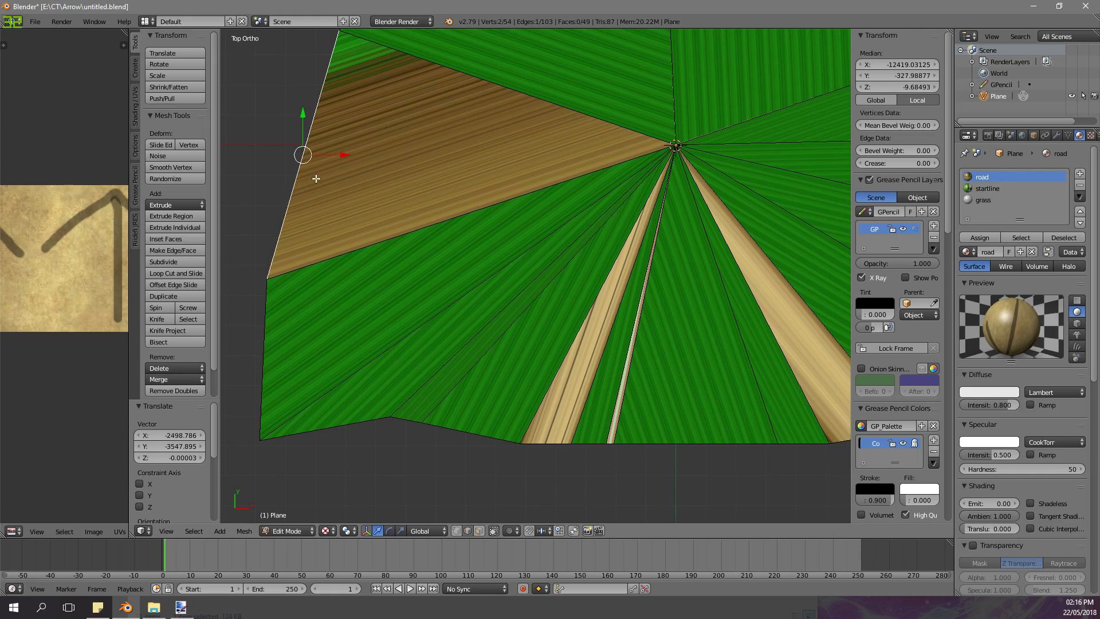
pyautogui.press('g')
pyautogui.click(239, 267)
pyautogui.keyDown('shift'); pyautogui.moveTo(334, 257); pyautogui.dragTo(450, 290, button='middle'); pyautogui.keyUp('shift')
pyautogui.keyDown('shift'); pyautogui.moveTo(544, 211); pyautogui.dragTo(452, 238, button='middle'); pyautogui.keyUp('shift')
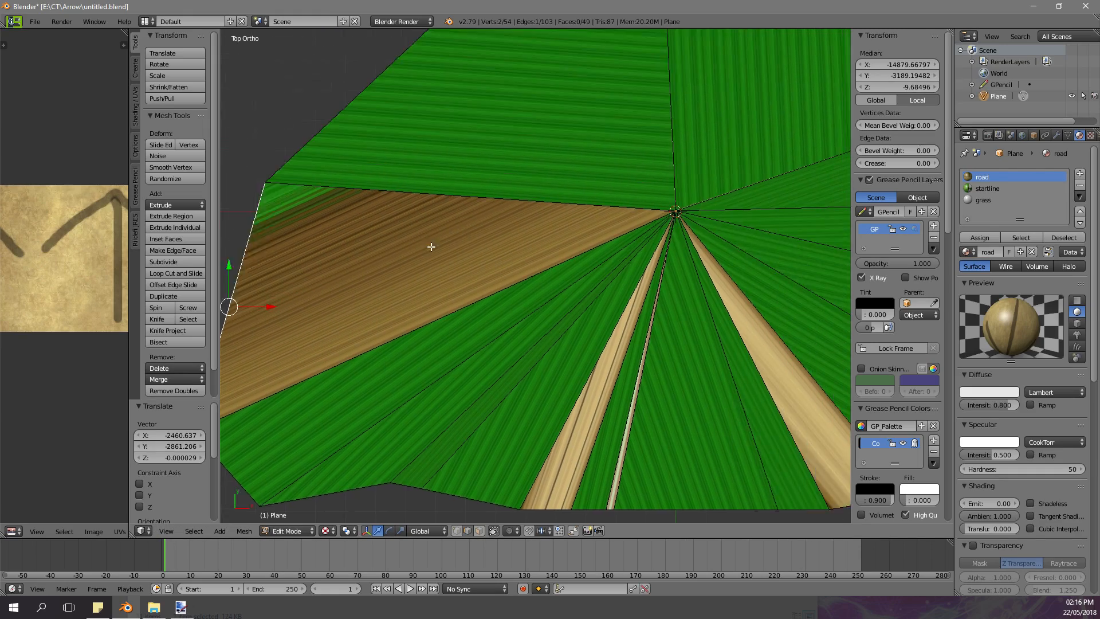
# - Try to slide the large road-textured face's outer edge along its neighbouring edges
pyautogui.scroll(5, 592, 253)
pyautogui.scroll(3, 587, 263)
pyautogui.keyDown('shift'); pyautogui.moveTo(808, 106); pyautogui.dragTo(488, 278, button='middle'); pyautogui.keyUp('shift')
pyautogui.scroll(3, 488, 277)
pyautogui.scroll(15, 488, 278)
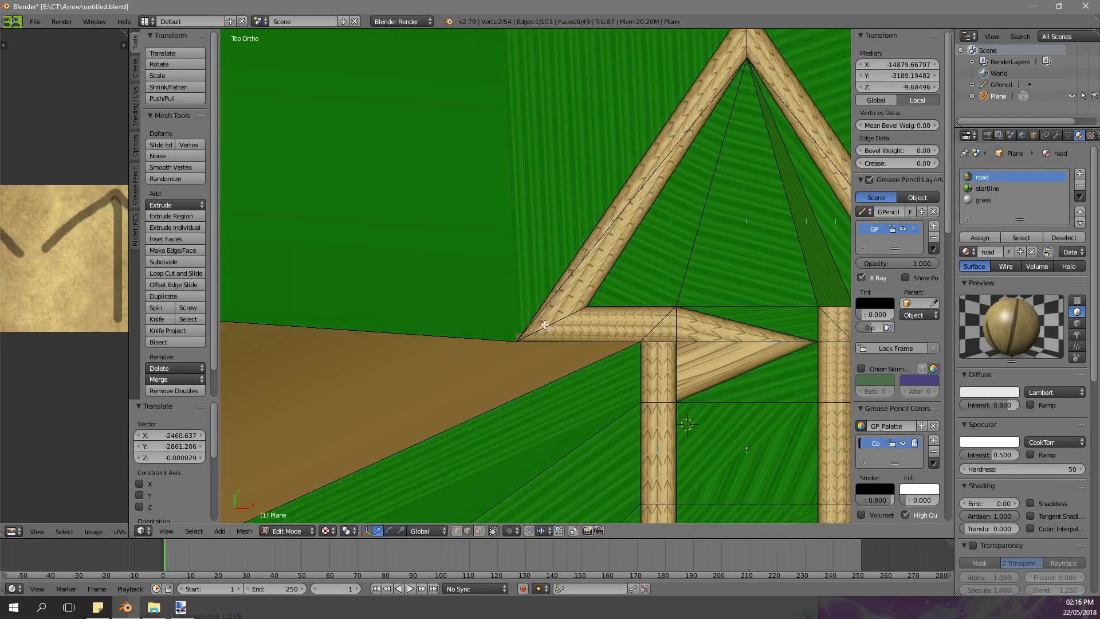
pyautogui.press('g')
pyautogui.click(451, 289)
pyautogui.scroll(-10, 436, 290)
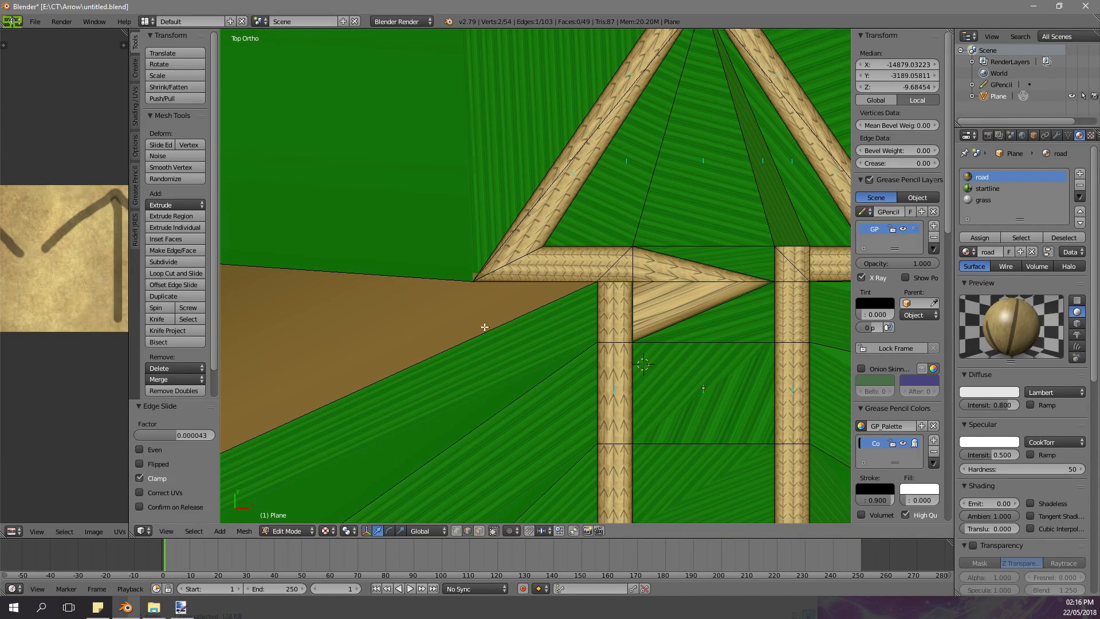
pyautogui.keyDown('shift'); pyautogui.moveTo(399, 294); pyautogui.dragTo(604, 245, button='middle'); pyautogui.keyUp('shift')
pyautogui.scroll(1, 605, 245)
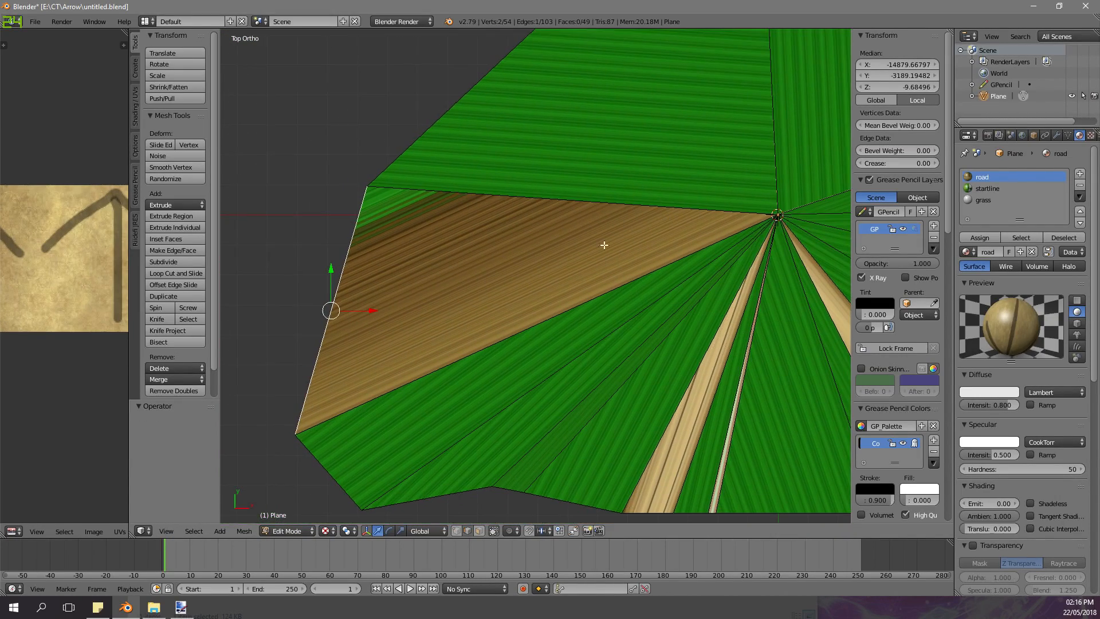
# - Move the road-textured face's outer edge about -1049 in X and -1526 in Y, plus a further -2585 along Y
pyautogui.press('g')
pyautogui.click(314, 339)
pyautogui.scroll(10, 467, 253)
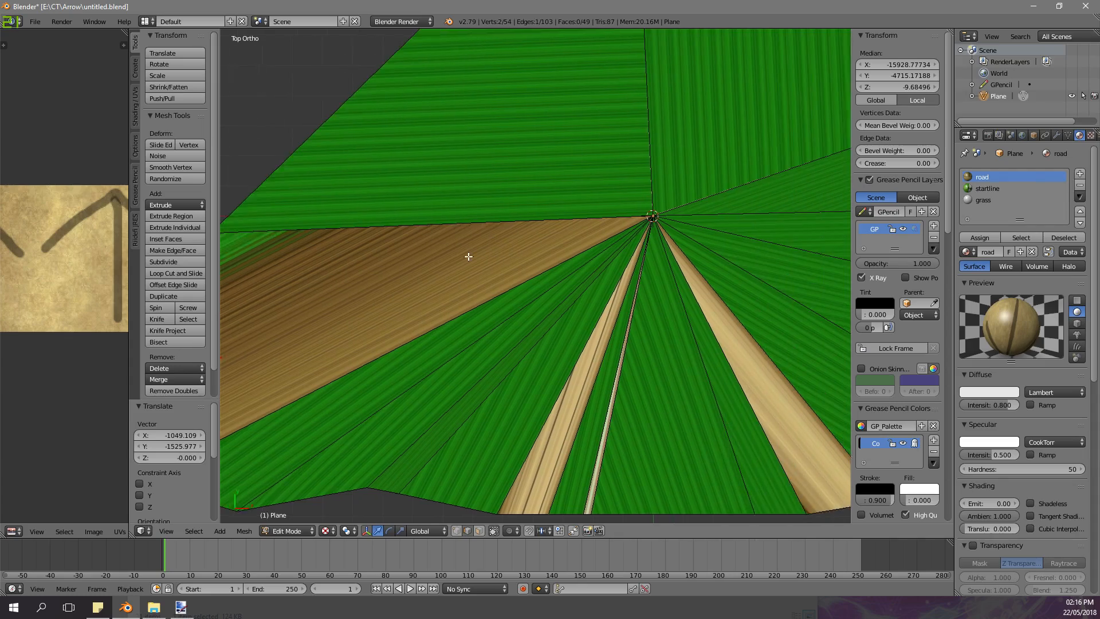
pyautogui.scroll(-7, 621, 179)
pyautogui.keyDown('shift'); pyautogui.moveTo(607, 129); pyautogui.dragTo(514, 197, button='middle'); pyautogui.keyUp('shift')
pyautogui.scroll(10, 514, 196)
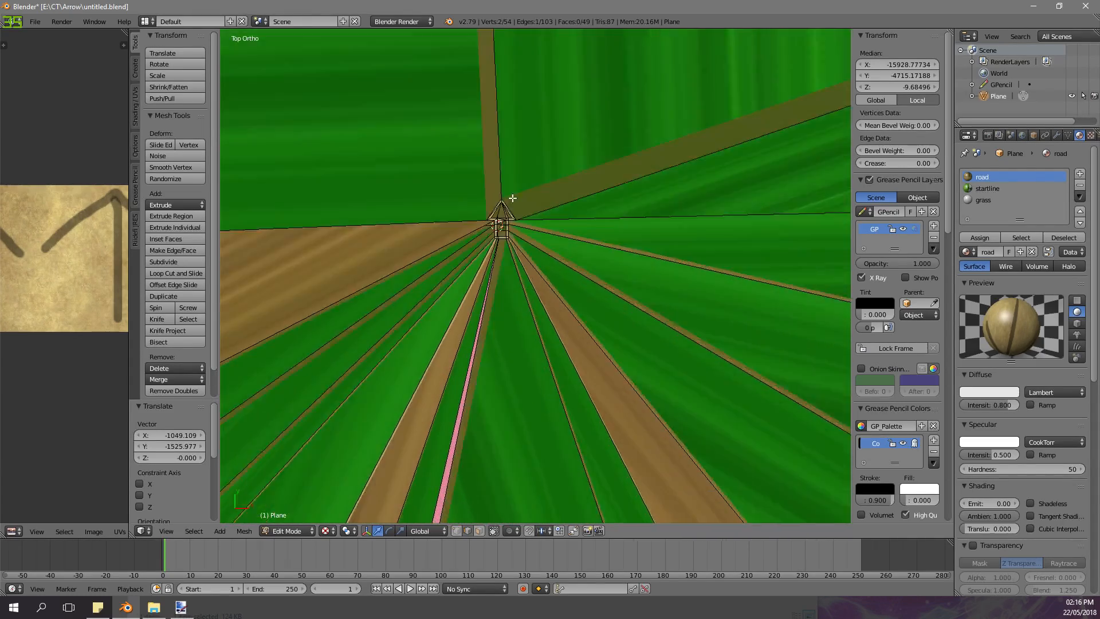
pyautogui.keyDown('shift'); pyautogui.moveTo(464, 135); pyautogui.dragTo(568, 345, button='middle'); pyautogui.keyUp('shift')
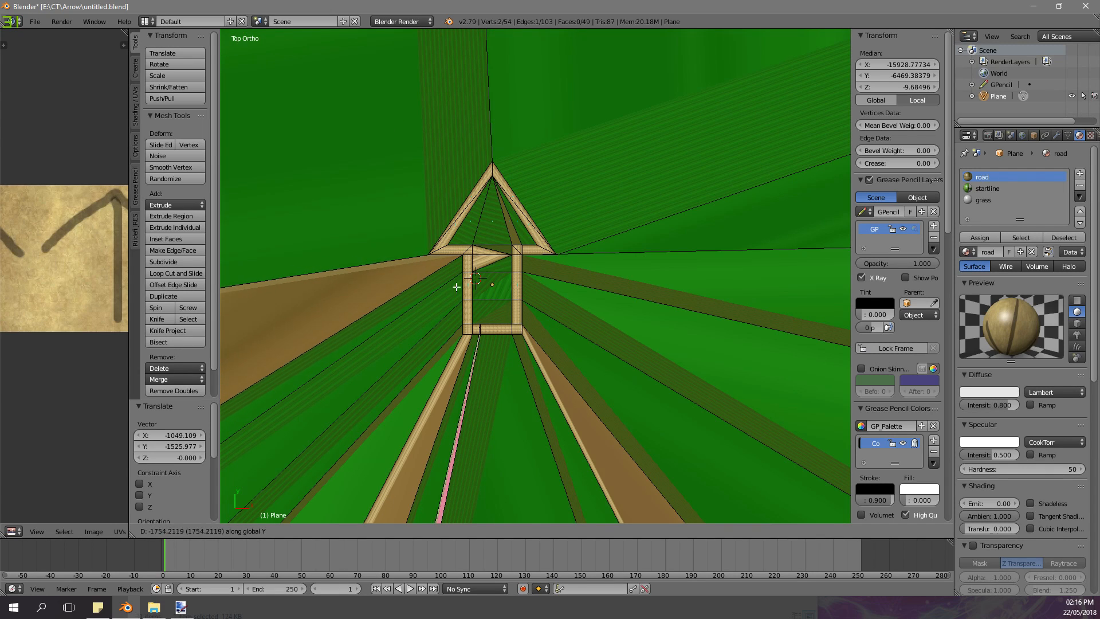
pyautogui.click(461, 198)
pyautogui.scroll(-18, 474, 242)
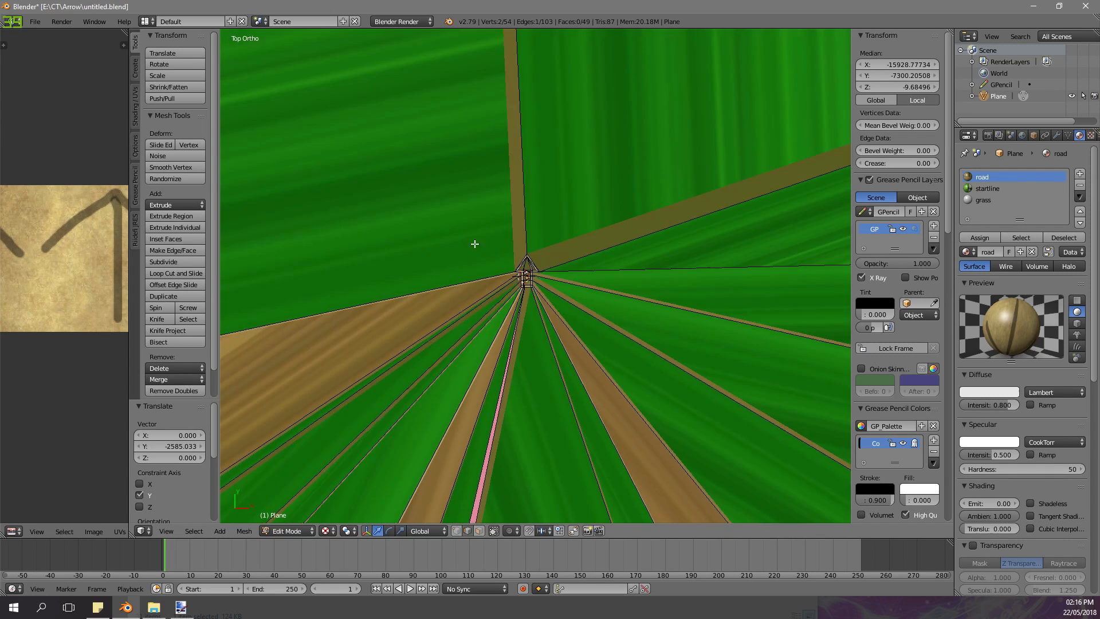
pyautogui.keyDown('shift'); pyautogui.moveTo(475, 378); pyautogui.dragTo(643, 184, button='middle'); pyautogui.keyUp('shift')
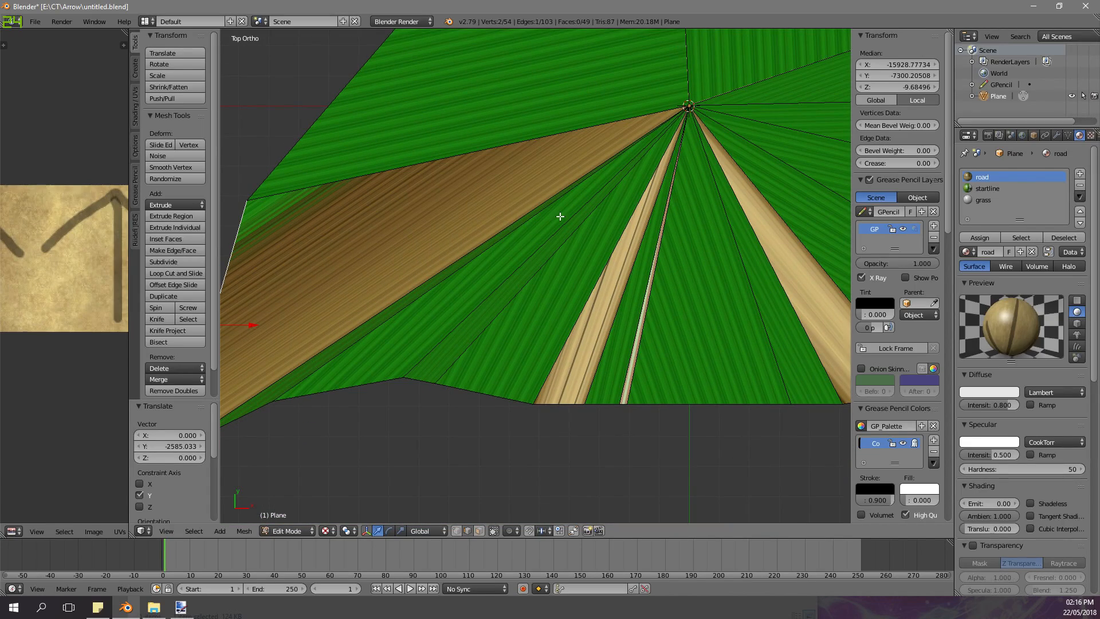
# - Select the ground's right-side boundary edges and move them about 2632 in X and -6180 in Y
pyautogui.keyDown('ctrl'); pyautogui.scroll(-6, 560, 216); pyautogui.keyUp('ctrl')
pyautogui.keyDown('shift'); pyautogui.scroll(4, 560, 216); pyautogui.keyUp('shift')
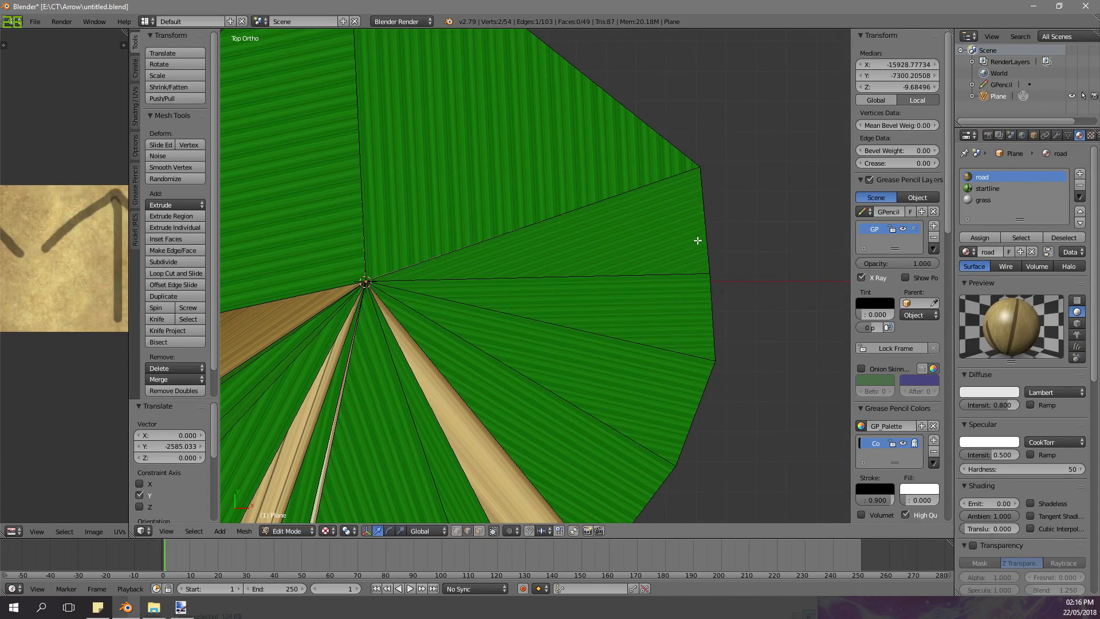
pyautogui.keyDown('ctrl'); pyautogui.click(683, 447); pyautogui.keyUp('ctrl')
pyautogui.keyDown('shift'); pyautogui.moveTo(688, 400); pyautogui.dragTo(612, 205, button='middle'); pyautogui.keyUp('shift')
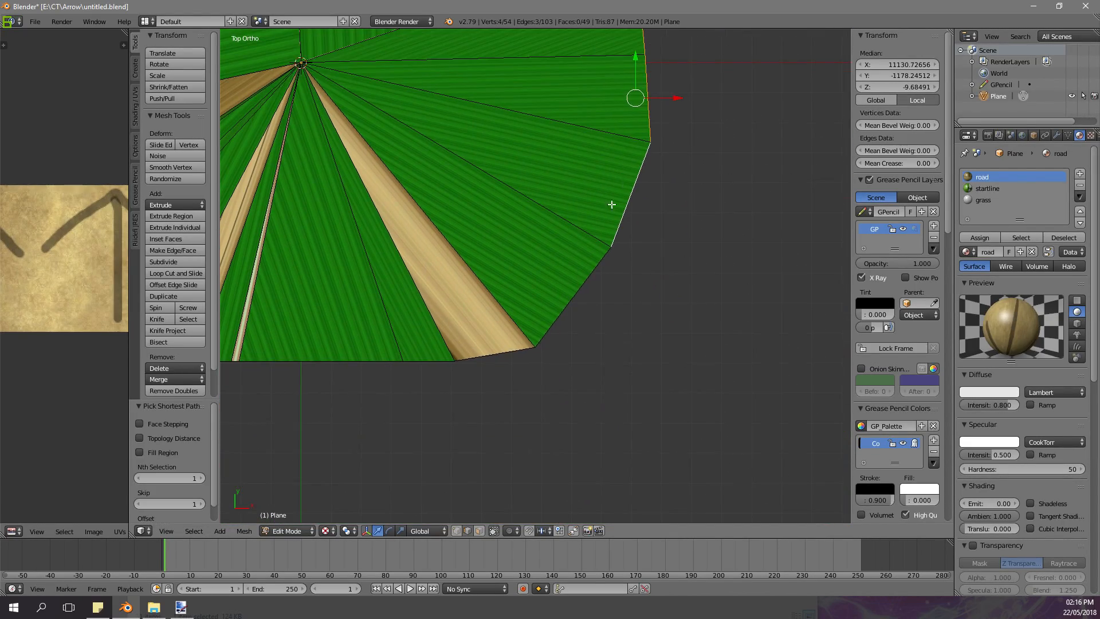
pyautogui.press('g')
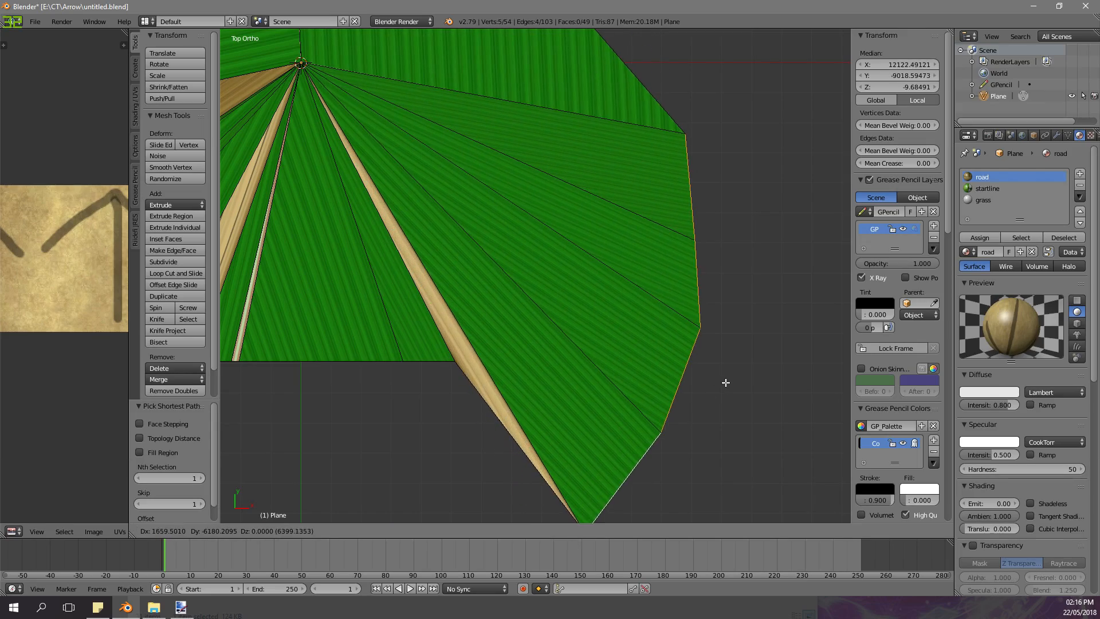
pyautogui.click(751, 380)
# - Examine the arrow track and the surrounding ground faces up close in perspective view
pyautogui.keyDown('shift'); pyautogui.moveTo(290, 63); pyautogui.dragTo(475, 302, button='middle'); pyautogui.keyUp('shift')
pyautogui.scroll(5, 475, 302)
pyautogui.keyDown('shift'); pyautogui.moveTo(636, 320); pyautogui.dragTo(761, 260, button='middle'); pyautogui.keyUp('shift')
pyautogui.scroll(5, 762, 260)
pyautogui.keyDown('shift'); pyautogui.moveTo(705, 223); pyautogui.dragTo(498, 270, button='middle'); pyautogui.keyUp('shift')
pyautogui.scroll(7, 504, 266)
pyautogui.scroll(6, 542, 273)
pyautogui.keyDown('shift'); pyautogui.moveTo(565, 94); pyautogui.dragTo(507, 353, button='middle'); pyautogui.keyUp('shift')
pyautogui.press('KP_5')
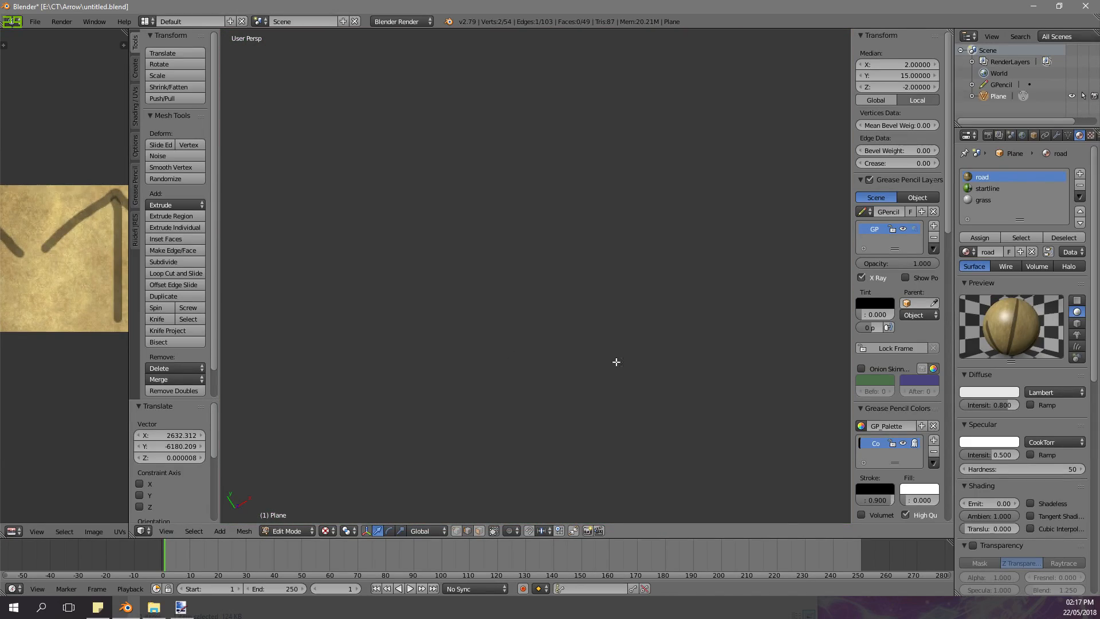
pyautogui.scroll(-5, 627, 363)
pyautogui.scroll(4, 583, 336)
pyautogui.click(166, 530)
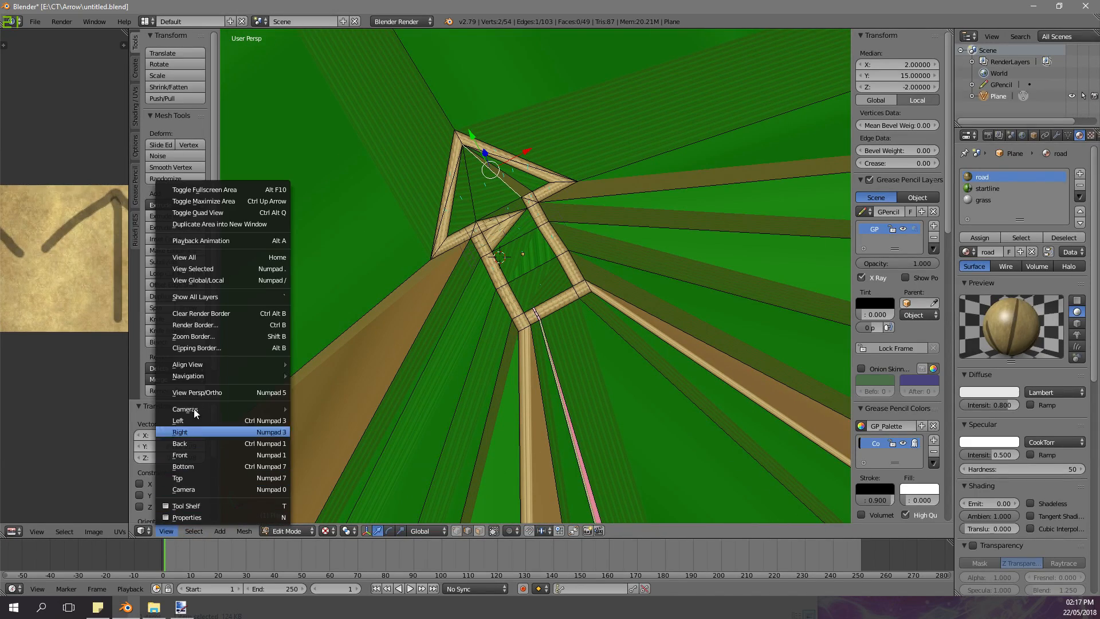
pyautogui.moveTo(211, 367)
pyautogui.click(389, 414)
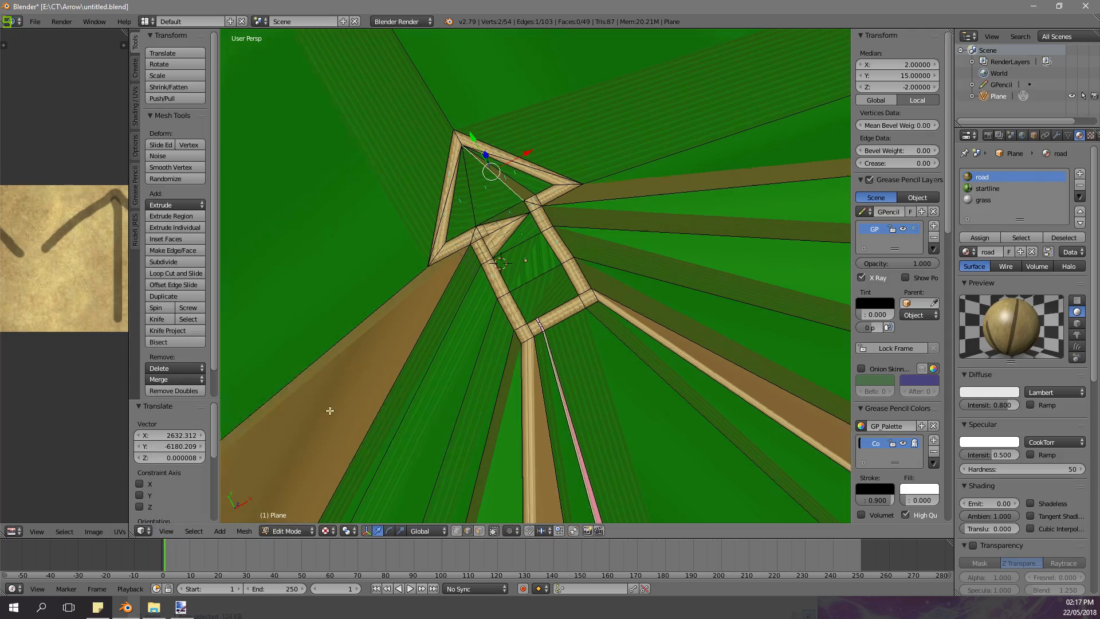
pyautogui.moveTo(495, 288); pyautogui.dragTo(504, 321, button='middle')
pyautogui.scroll(6, 575, 309)
pyautogui.keyDown('shift'); pyautogui.moveTo(527, 344); pyautogui.dragTo(555, 270, button='middle'); pyautogui.keyUp('shift')
pyautogui.scroll(6, 555, 269)
pyautogui.scroll(-6, 555, 270)
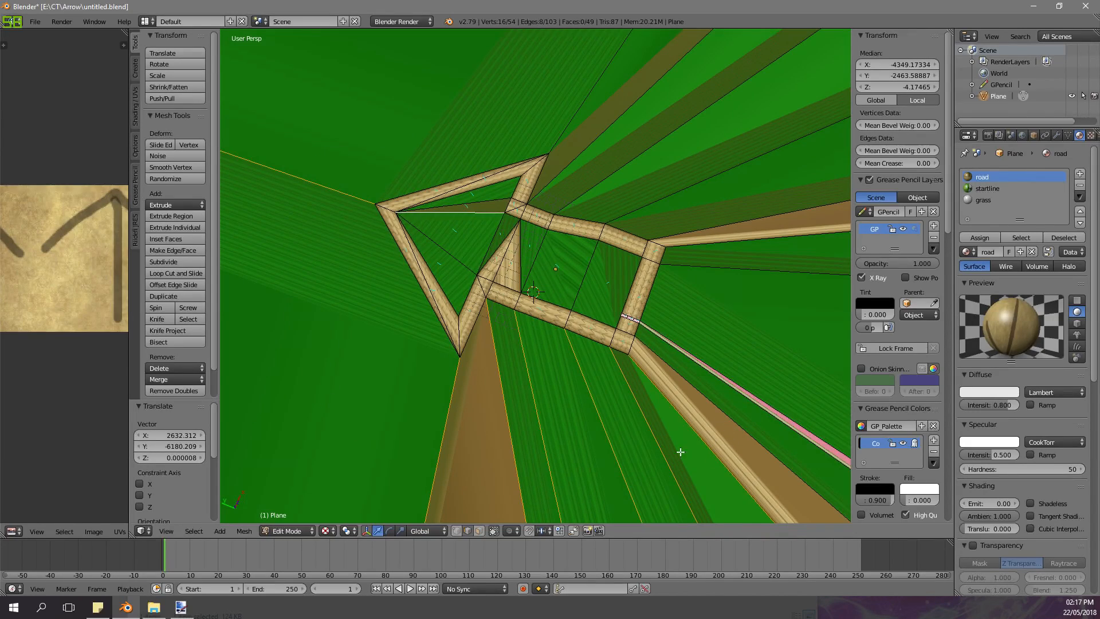
# - Select the ground faces surrounding the arrow track and those inside it, and assign them the grass material
pyautogui.press('a')
pyautogui.click(481, 532)
pyautogui.press('c')
pyautogui.moveTo(355, 413)
pyautogui.mouseDown()
pyautogui.moveTo(705, 424)
pyautogui.moveTo(536, 82)
pyautogui.mouseUp()
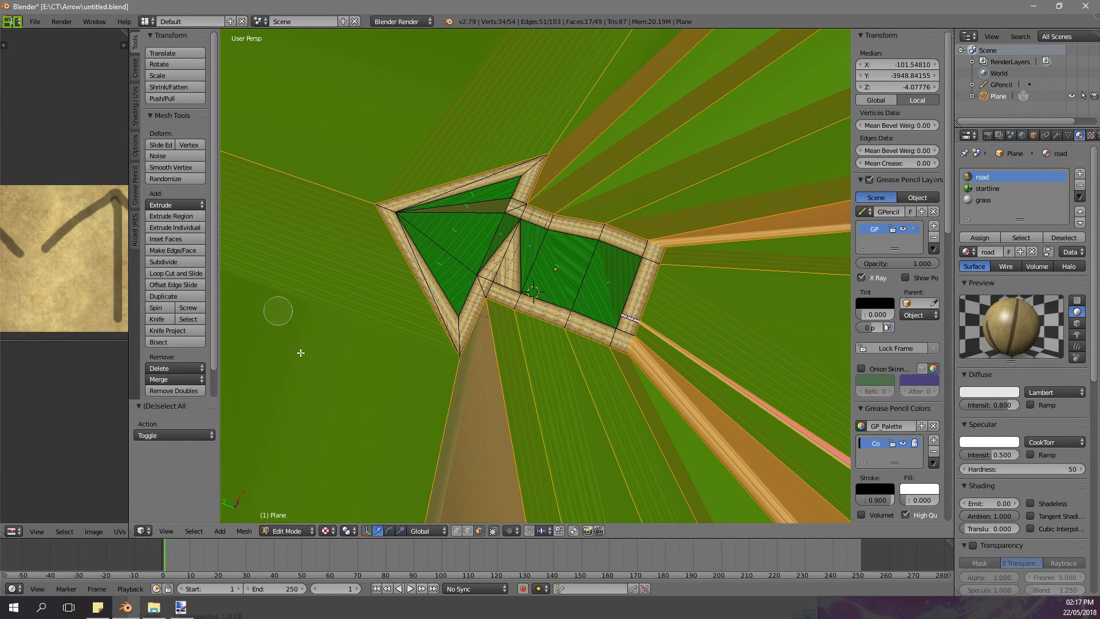
pyautogui.moveTo(600, 281)
pyautogui.mouseDown()
pyautogui.moveTo(565, 257)
pyautogui.moveTo(475, 234)
pyautogui.mouseUp()
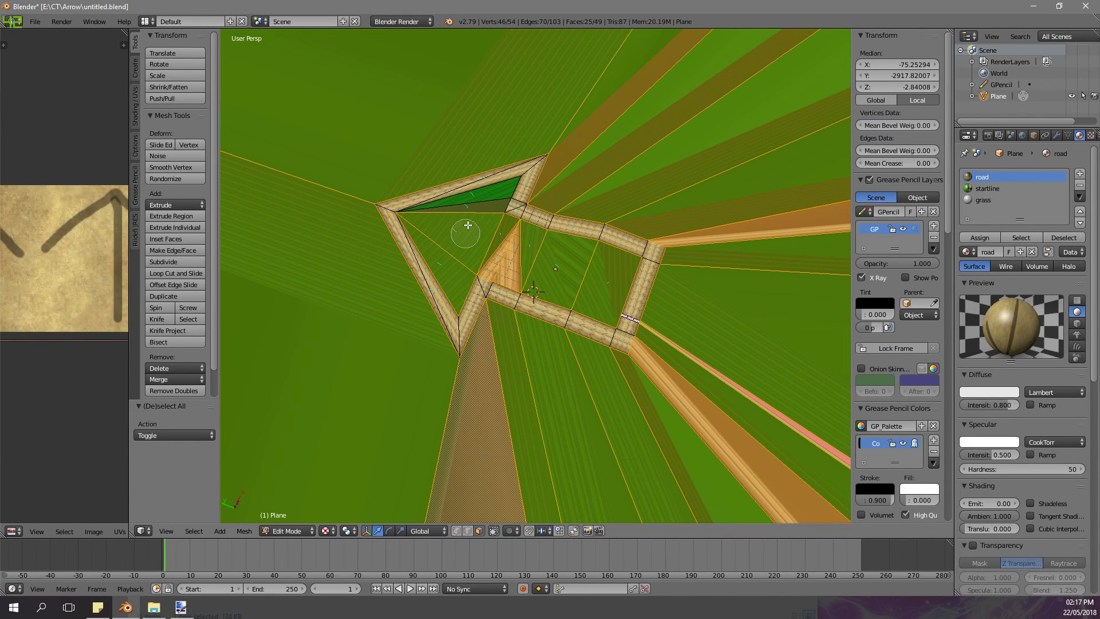
pyautogui.click(988, 235)
# - Add a new image texture to the grass material and load ga_grass3_2.png into it
pyautogui.click(1088, 136)
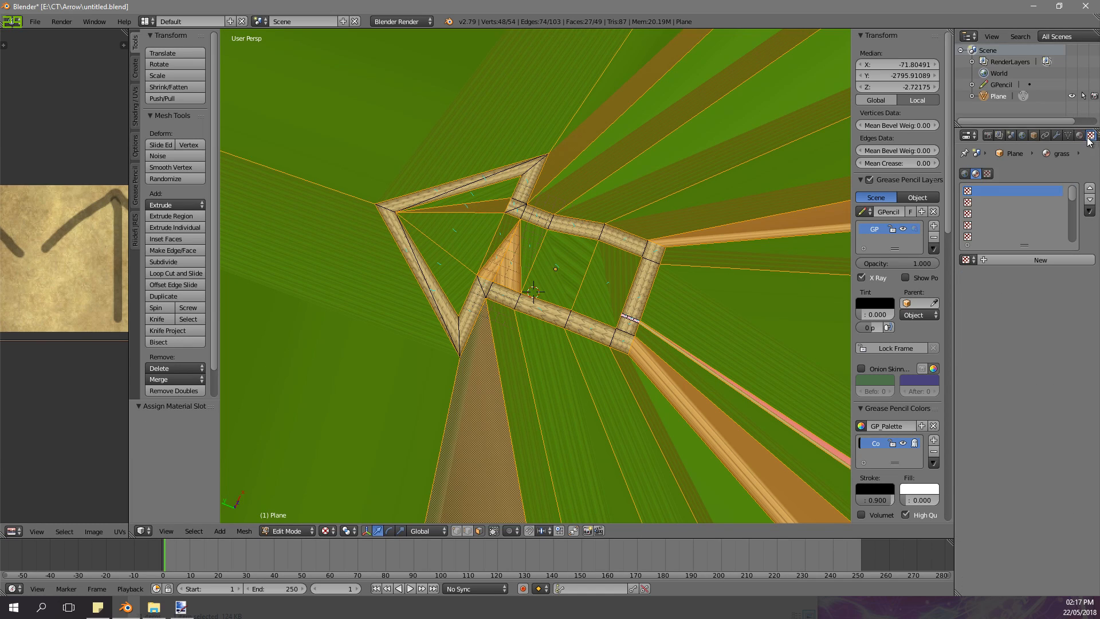
pyautogui.click(986, 259)
pyautogui.click(1079, 449)
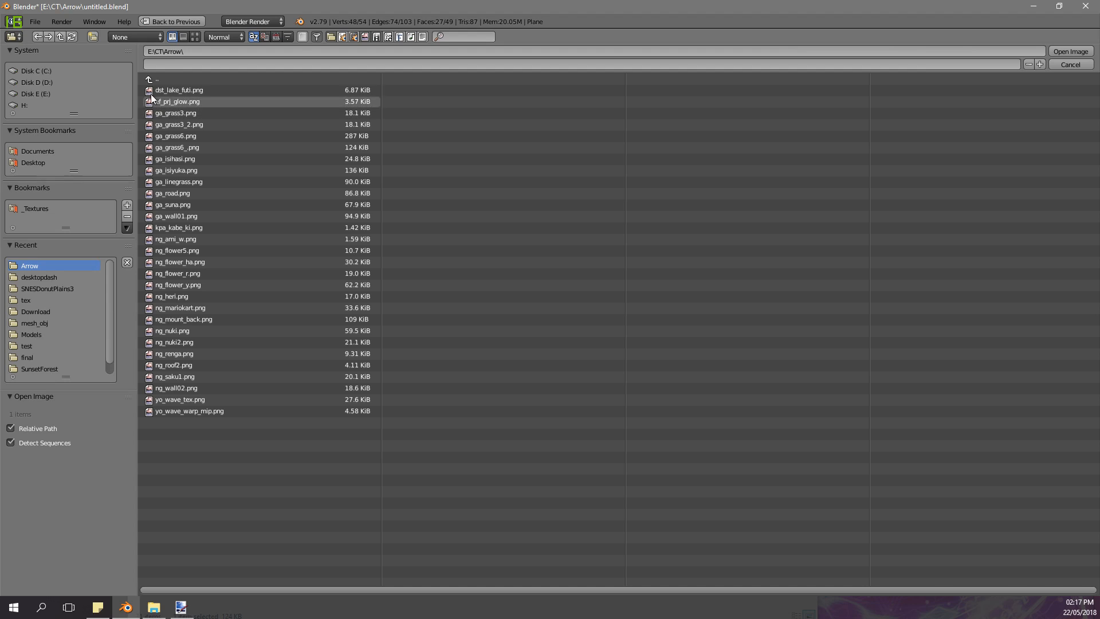
pyautogui.click(195, 37)
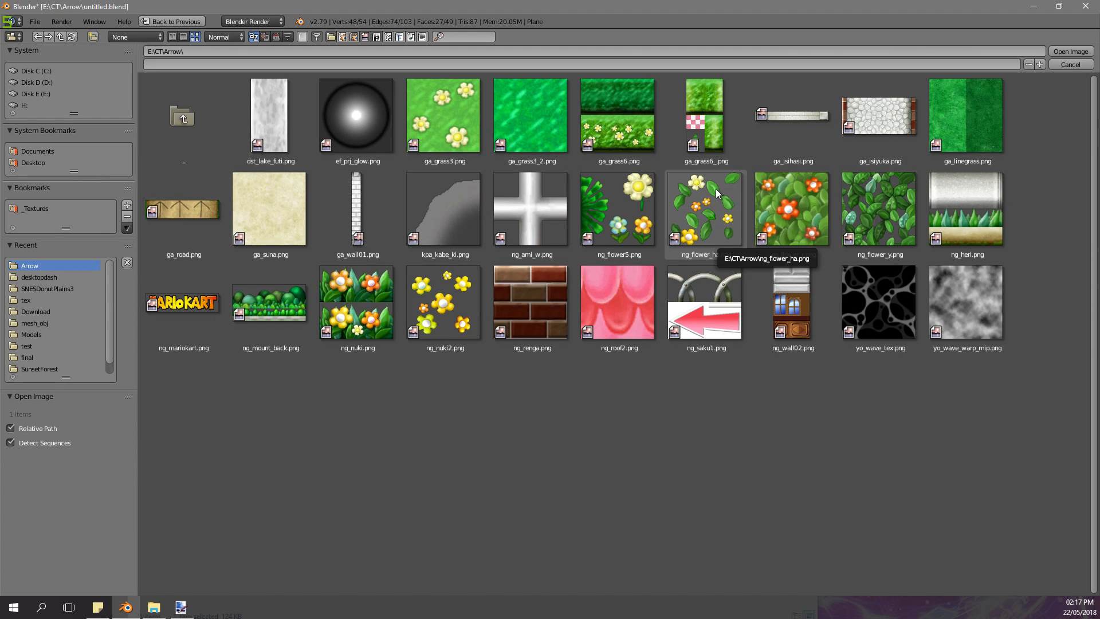
pyautogui.doubleClick(559, 131)
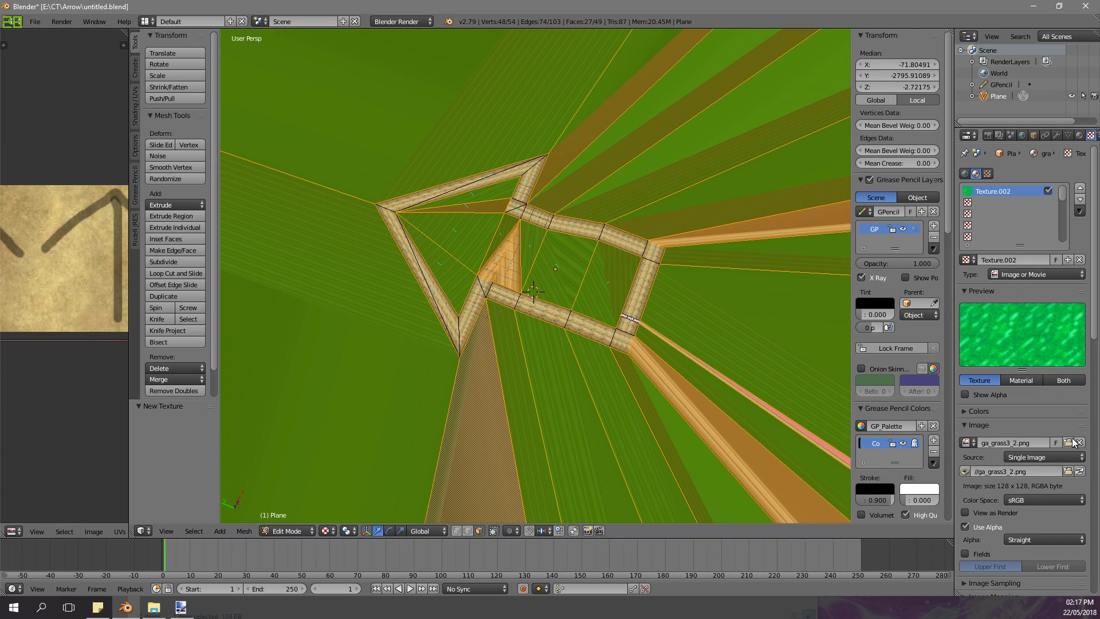
# - Replace the grass texture's image with ga_grass3.png
pyautogui.click(1070, 442)
pyautogui.click(185, 37)
pyautogui.click(196, 37)
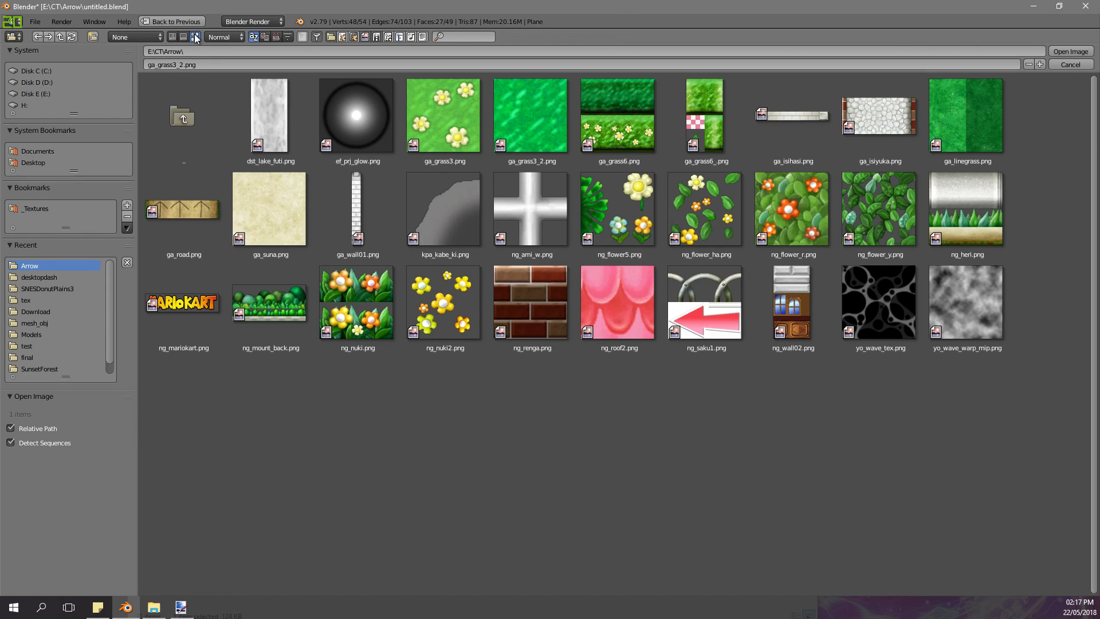
pyautogui.doubleClick(439, 125)
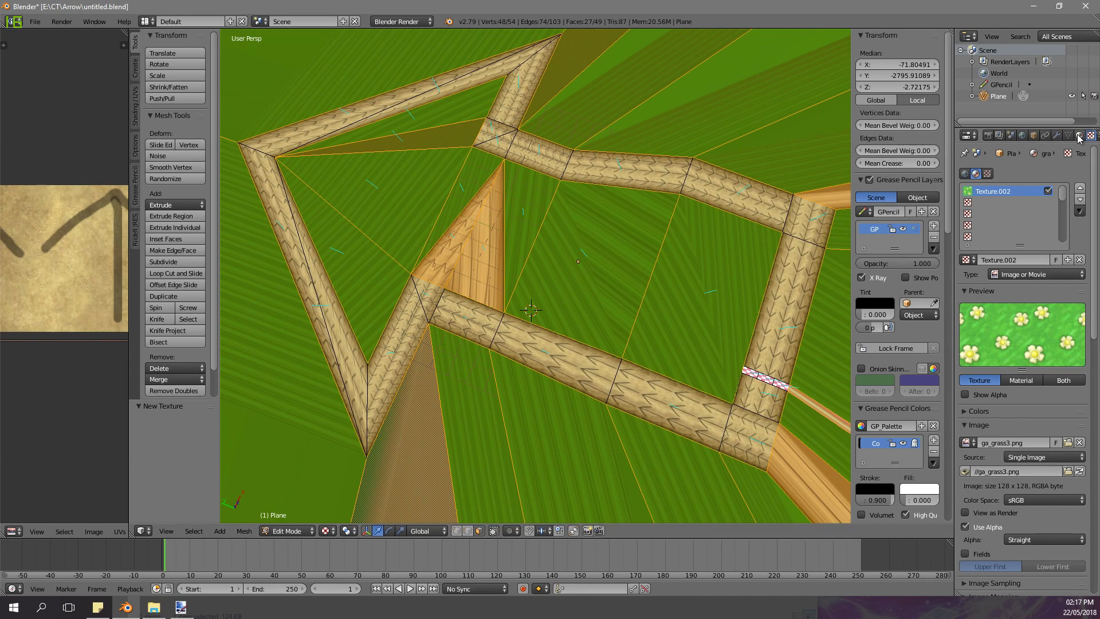
# - Unwrap the selected grass faces, enlarge the UV editor and assign them the ga_grass3.png image there
pyautogui.click(1079, 136)
pyautogui.press('u')
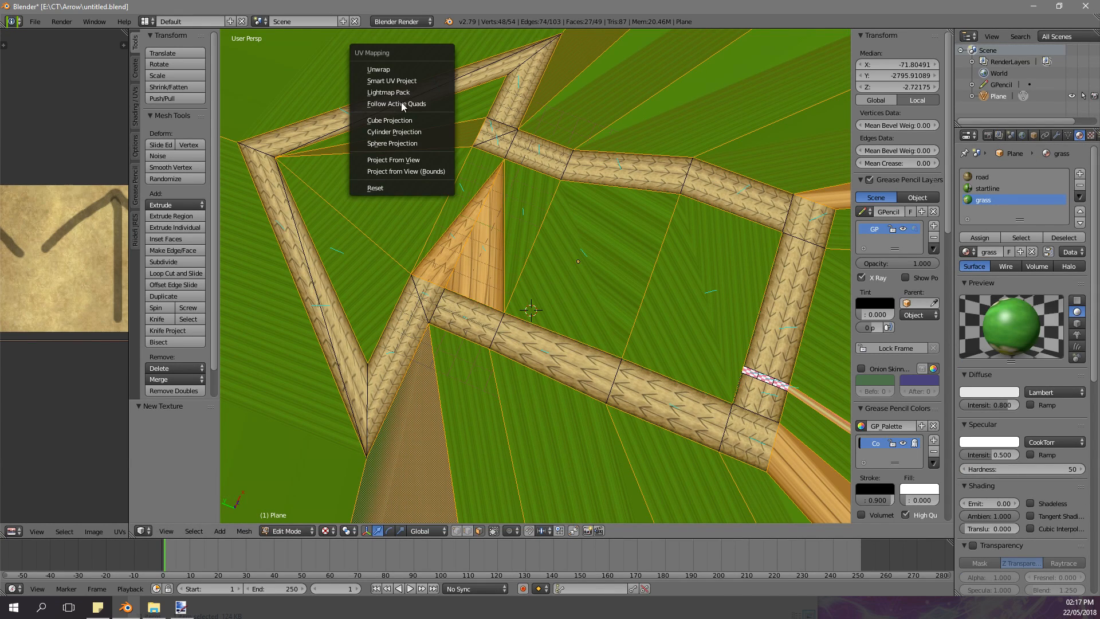
pyautogui.click(394, 70)
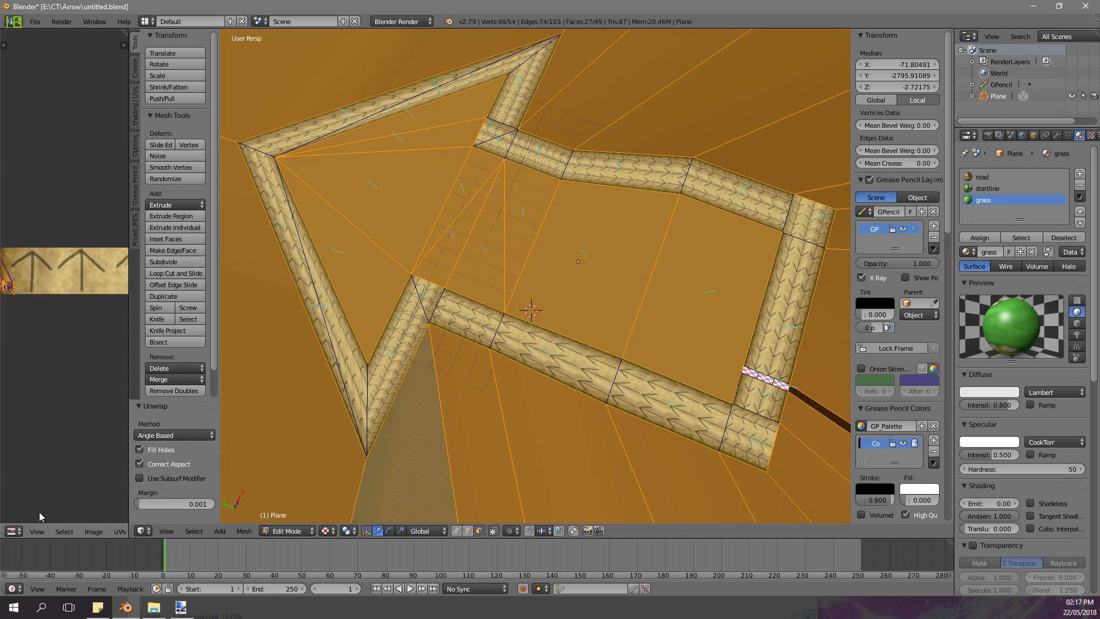
pyautogui.moveTo(128, 501); pyautogui.dragTo(358, 501)
pyautogui.click(139, 531)
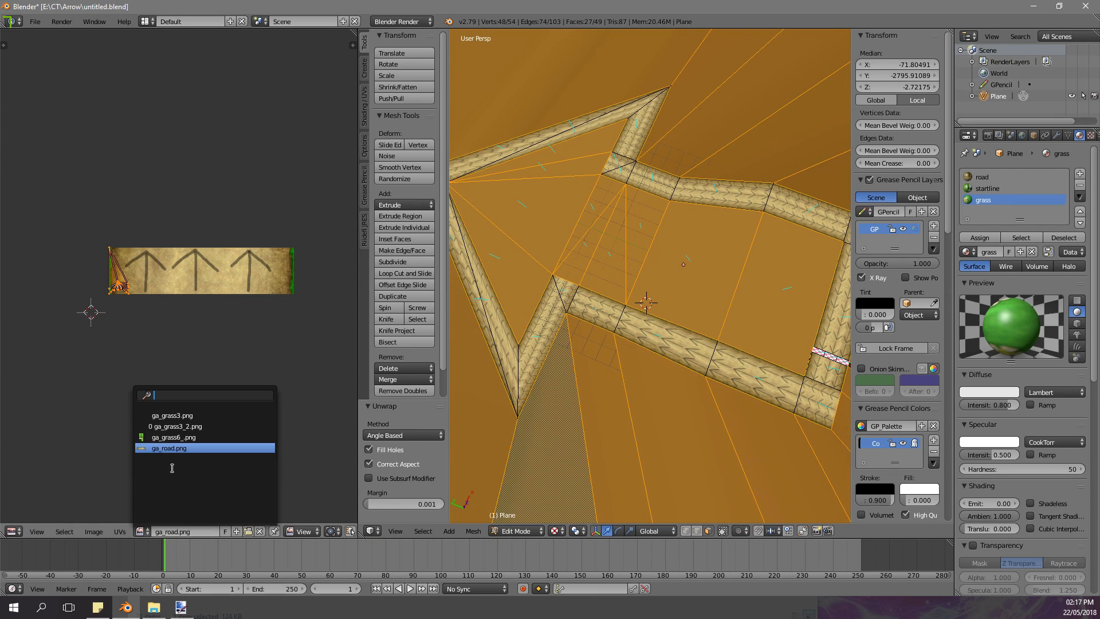
pyautogui.click(188, 416)
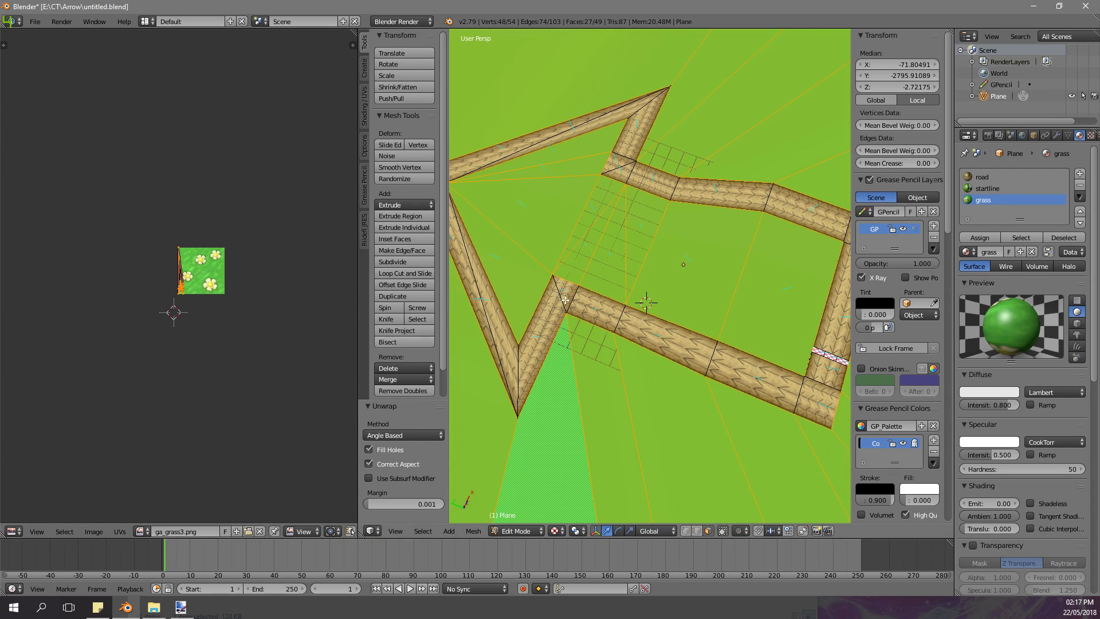
# - Unwrap the selected grass faces again and inspect their UV layout over the image
pyautogui.press('u')
pyautogui.click(631, 255)
pyautogui.scroll(5, 222, 288)
pyautogui.scroll(1, 224, 288)
pyautogui.scroll(-2, 226, 287)
pyautogui.moveTo(610, 240); pyautogui.dragTo(585, 255, button='middle')
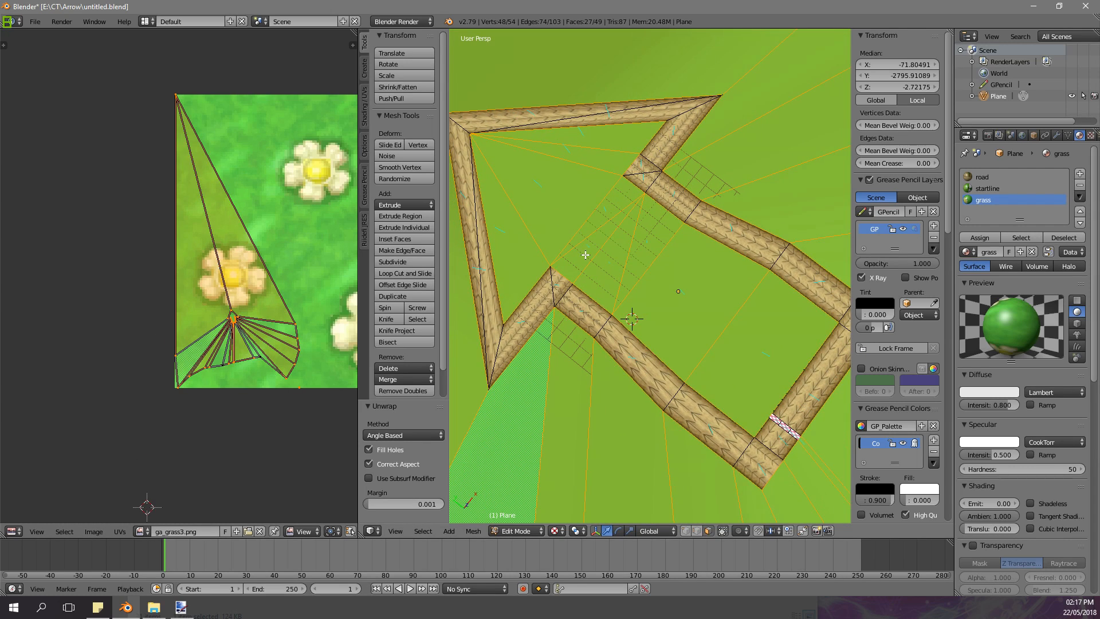
# - Project the grass faces' UVs from the orthographic top view
pyautogui.press('KP_7')
pyautogui.scroll(-18, 685, 243)
pyautogui.scroll(18, 685, 244)
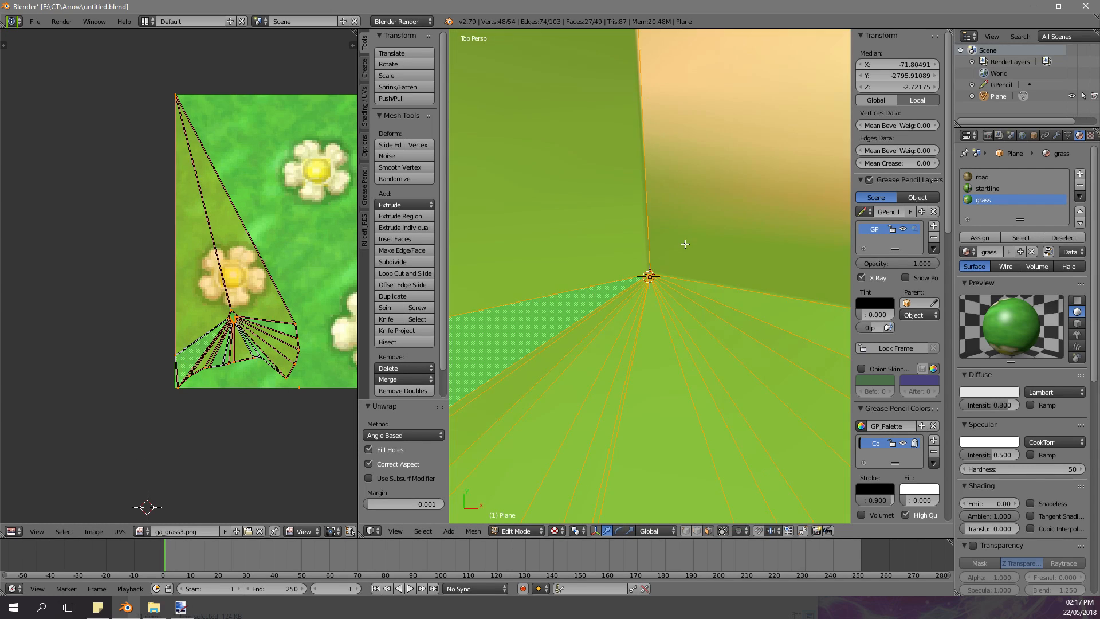
pyautogui.moveTo(684, 248); pyautogui.dragTo(684, 233, button='middle')
pyautogui.press('KP_5')
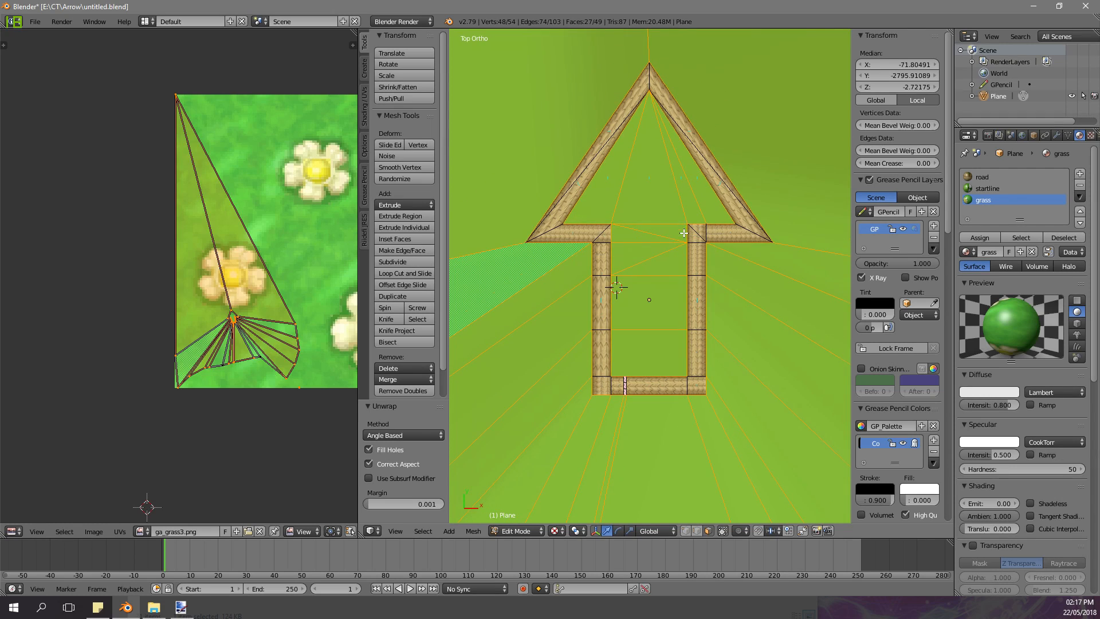
pyautogui.press('u')
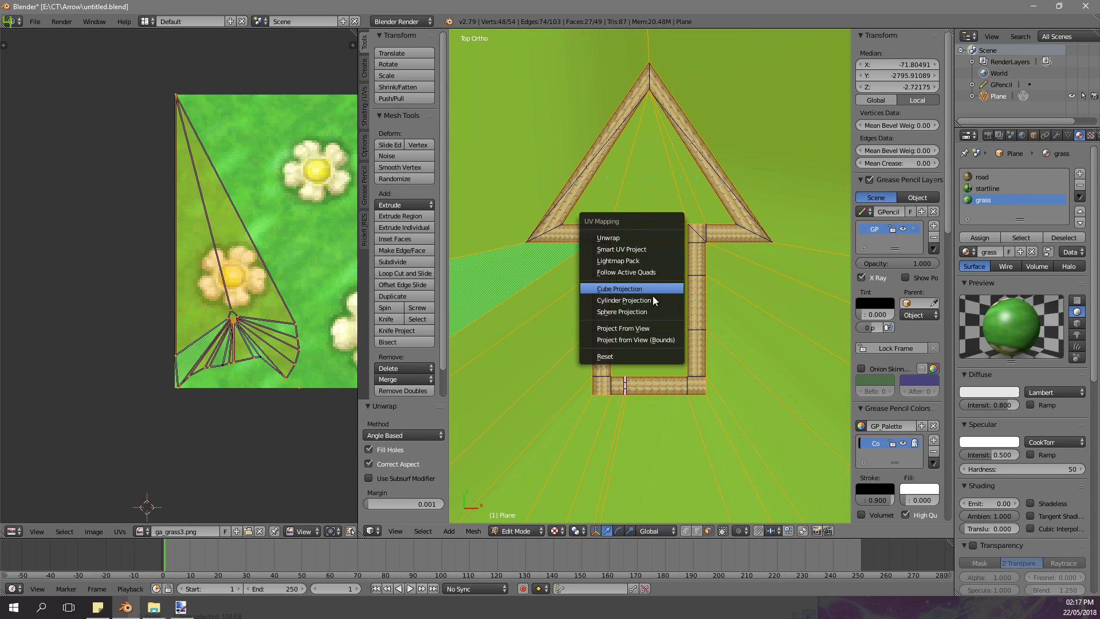
pyautogui.click(645, 327)
# - Rescale the grass faces' UVs freehand over the flower image and undo the last rescale
pyautogui.scroll(-5, 261, 276)
pyautogui.press('s')
pyautogui.click(261, 275)
pyautogui.press('a')
pyautogui.scroll(2, 253, 273)
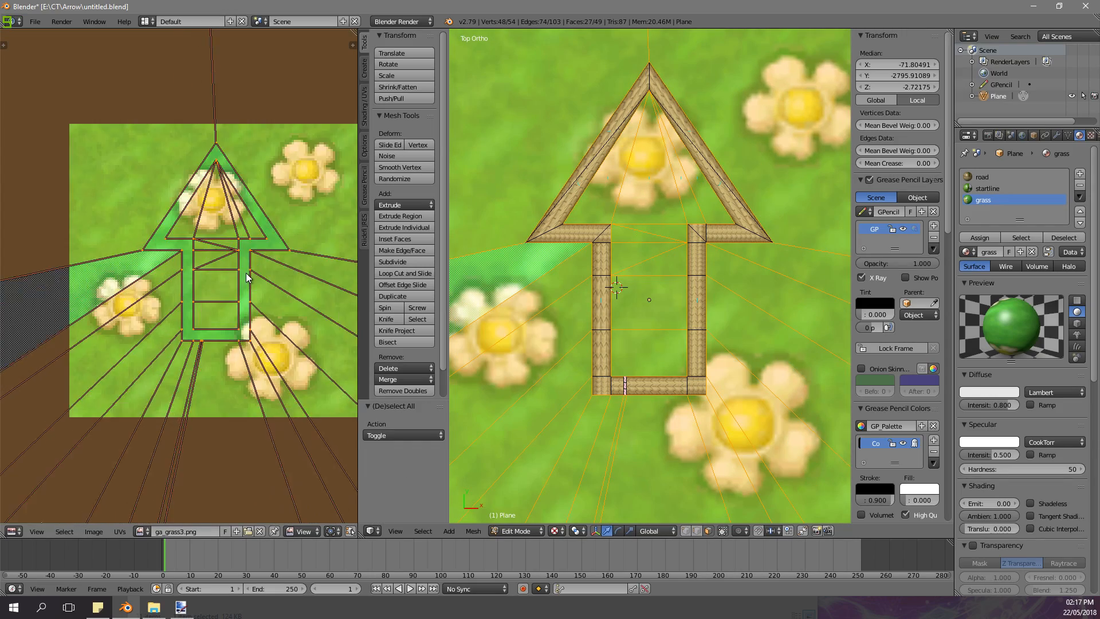
pyautogui.press('s')
pyautogui.click(98, 379)
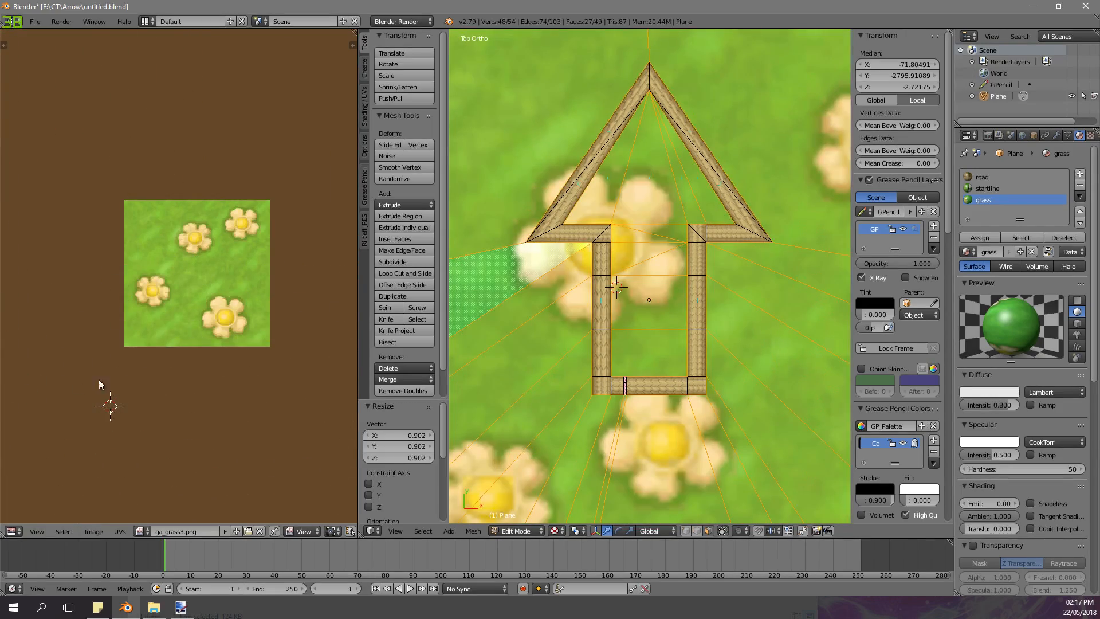
pyautogui.scroll(-15, 99, 379)
pyautogui.hotkey('ctrl', 'z')
# - Scale the grass faces' UVs by a factor of 75
pyautogui.scroll(-10, 227, 343)
pyautogui.scroll(5, 257, 284)
pyautogui.press('s')
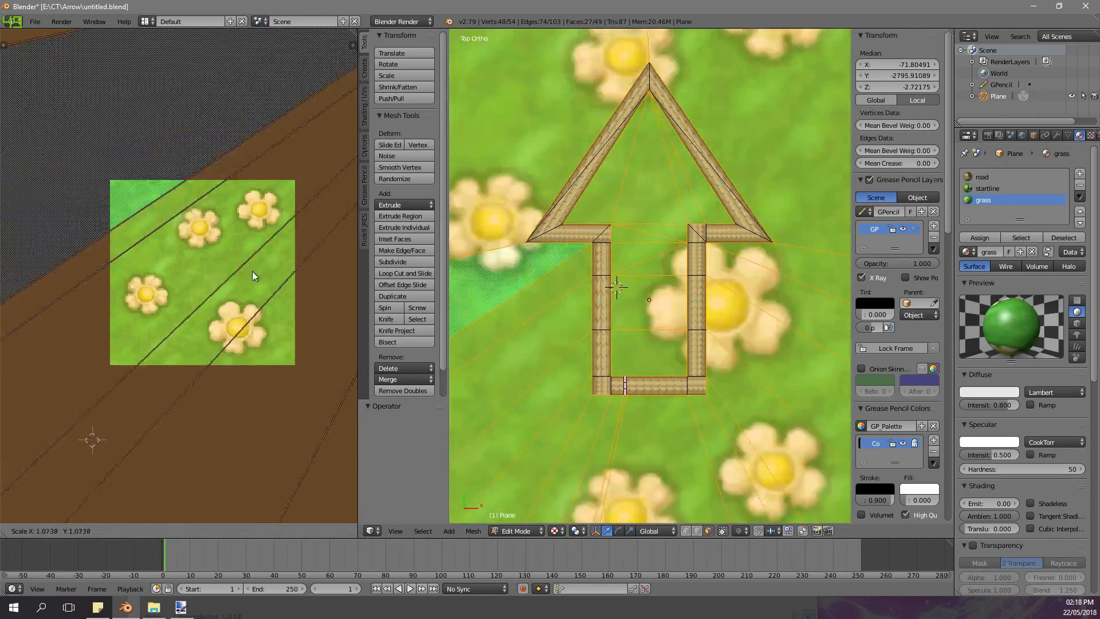
pyautogui.write('100')
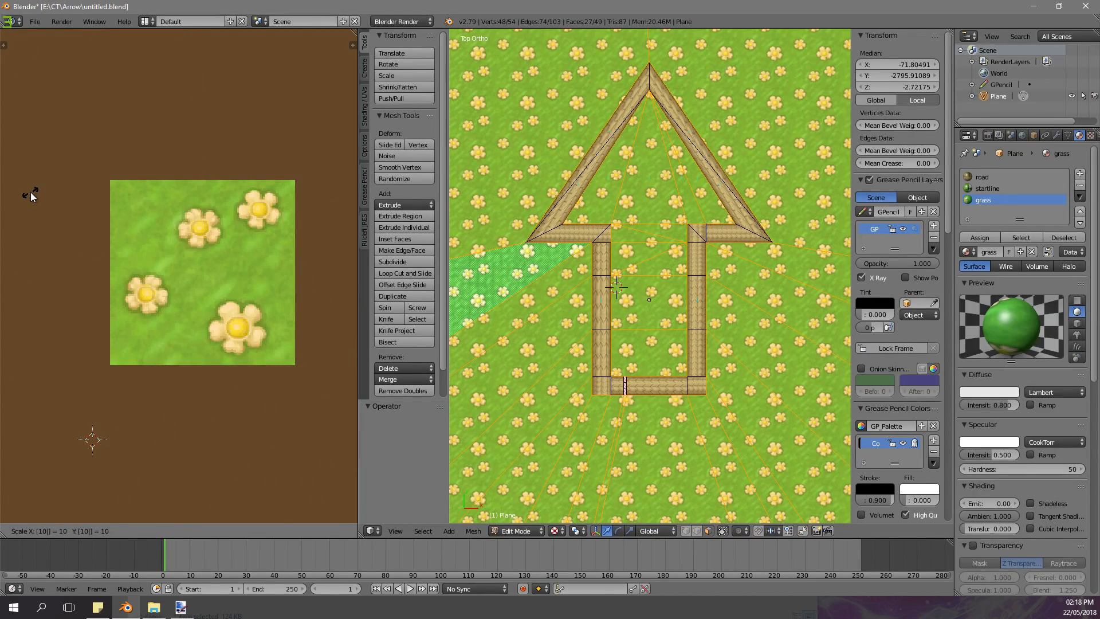
pyautogui.press('BackSpace')
pyautogui.press('BackSpace')
pyautogui.press('BackSpace')
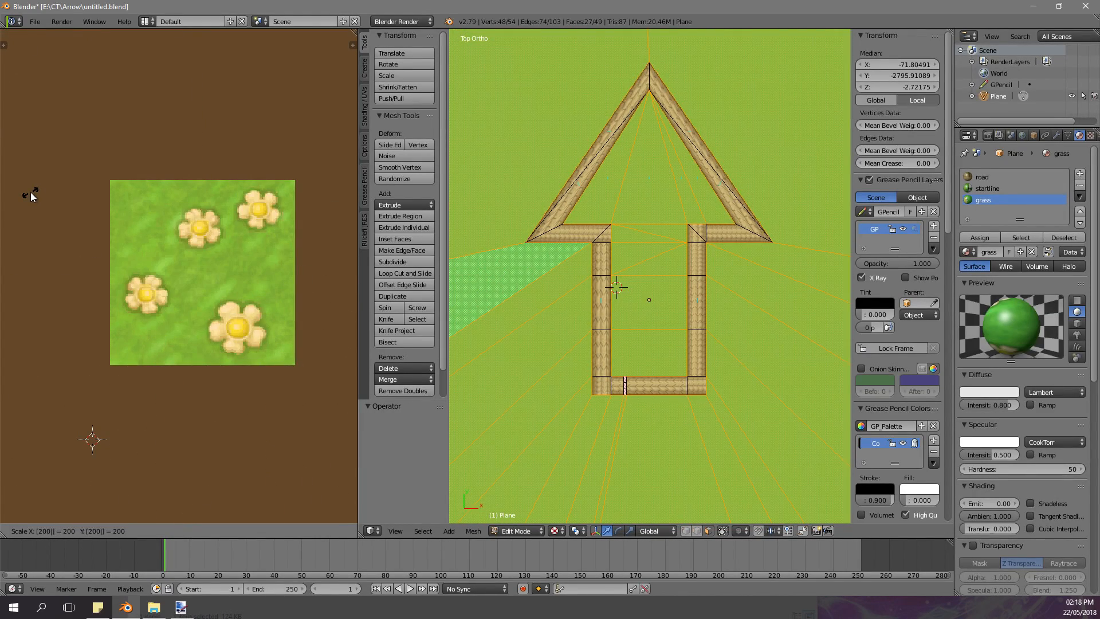
pyautogui.press('BackSpace')
pyautogui.press('BackSpace')
pyautogui.press('BackSpace')
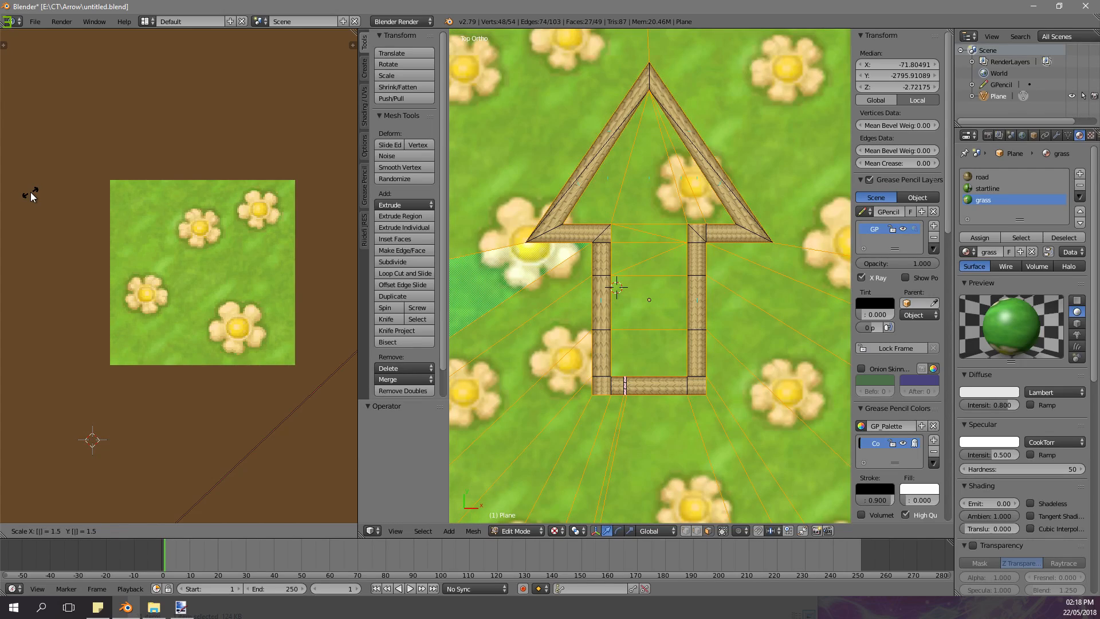
pyautogui.press('BackSpace')
pyautogui.press('BackSpace')
pyautogui.press('BackSpace')
pyautogui.write('75')
pyautogui.press('Return')
pyautogui.scroll(3, 525, 74)
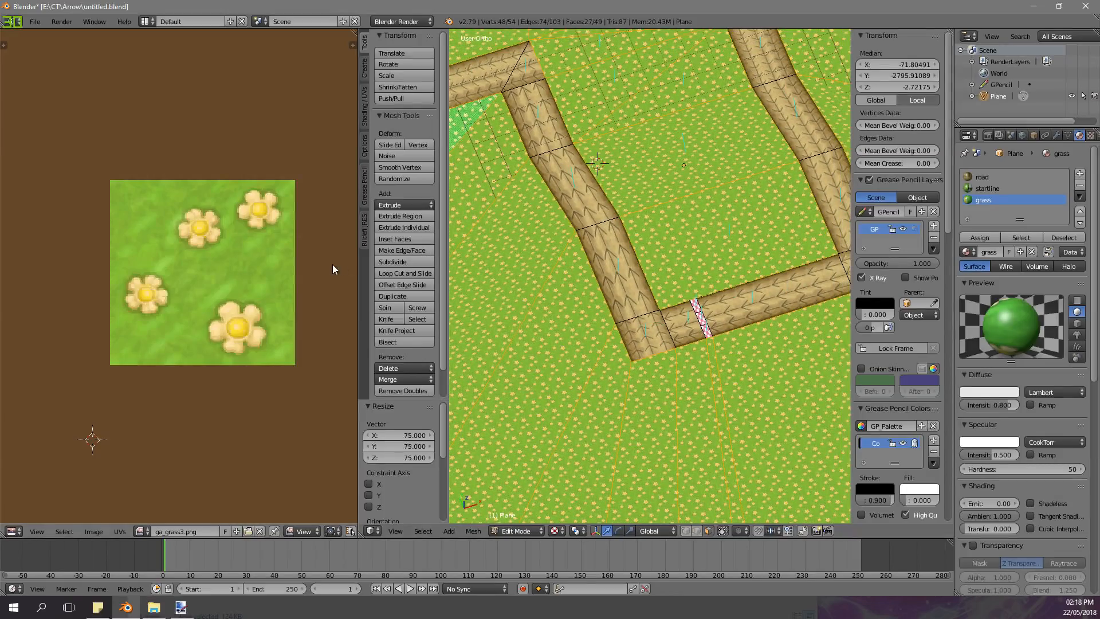
# - Widen the 3D view, frame a single road face and view the arrow track in perspective
pyautogui.moveTo(357, 266); pyautogui.dragTo(117, 258)
pyautogui.press('a')
pyautogui.moveTo(332, 238); pyautogui.dragTo(417, 231, button='middle')
pyautogui.rightClick(421, 229)
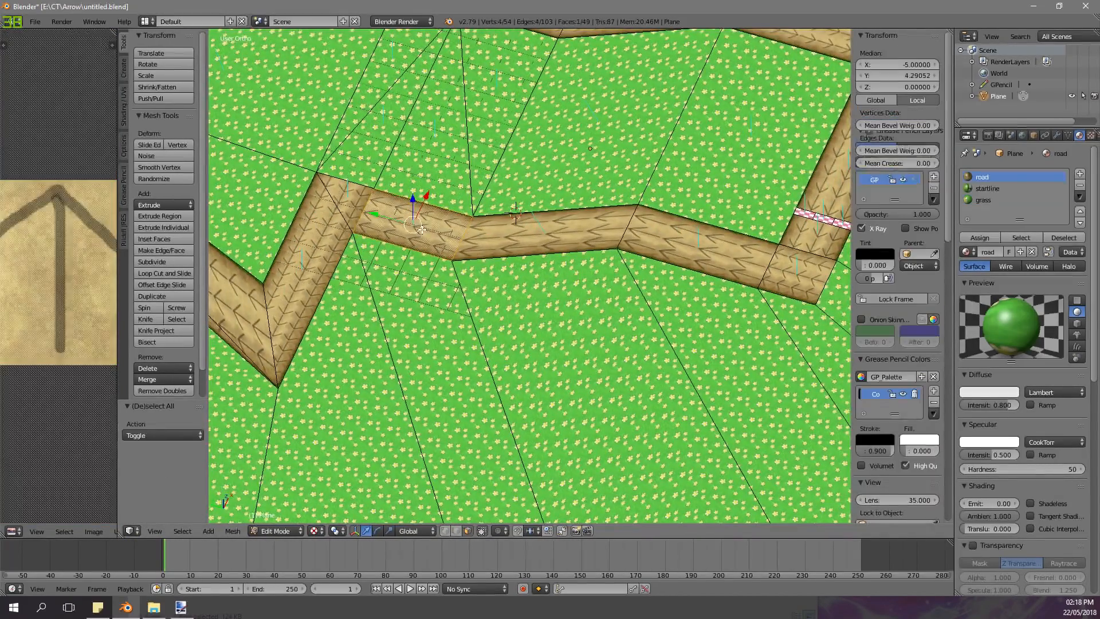
pyautogui.click(154, 531)
pyautogui.moveTo(216, 369)
pyautogui.click(344, 414)
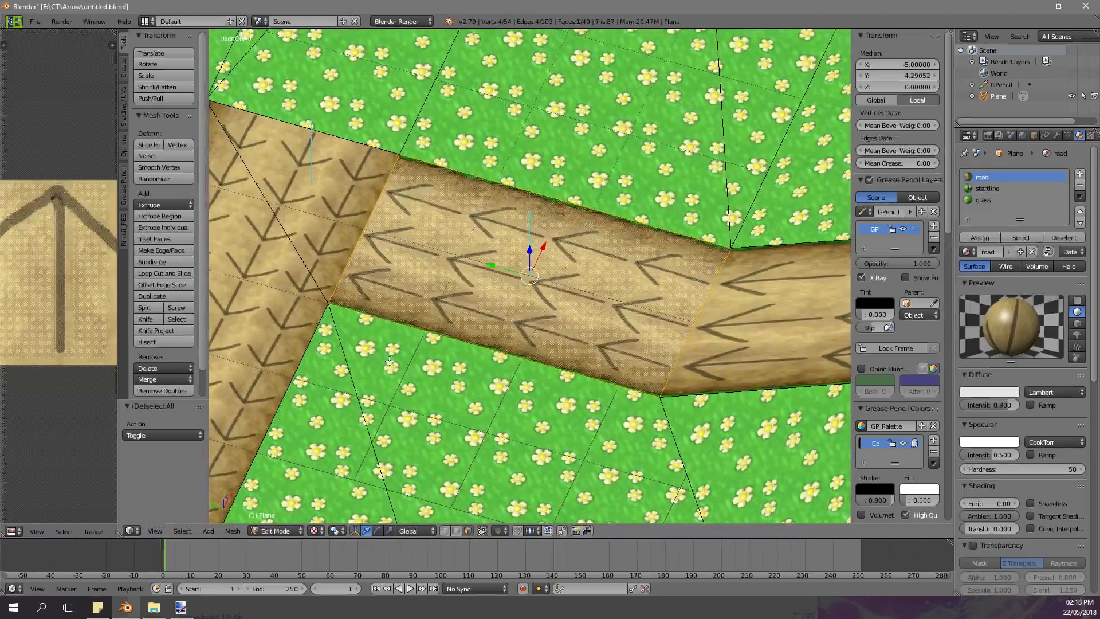
pyautogui.press('KP_5')
pyautogui.scroll(-9, 447, 309)
pyautogui.moveTo(523, 242); pyautogui.dragTo(581, 263, button='middle')
pyautogui.keyDown('shift'); pyautogui.moveTo(545, 221); pyautogui.dragTo(465, 218, button='middle'); pyautogui.keyUp('shift')
pyautogui.moveTo(464, 218); pyautogui.dragTo(698, 298, button='middle')
# - Select the vertices along the track's whole outer border and extrude them in place
pyautogui.click(446, 532)
pyautogui.rightClick(405, 335)
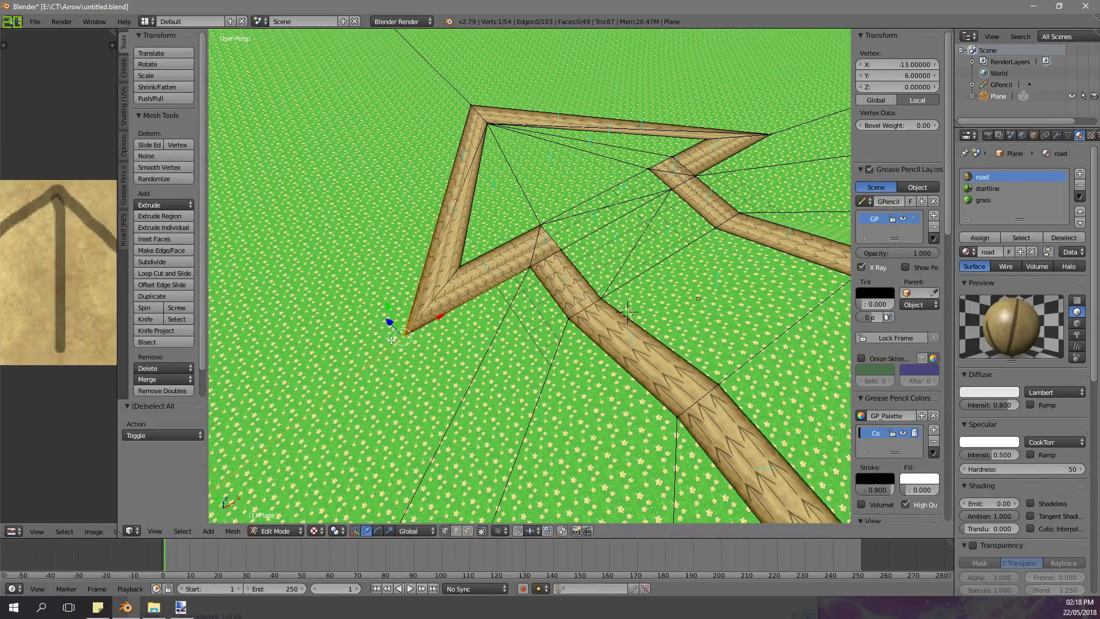
pyautogui.keyDown('shift'); pyautogui.moveTo(405, 335); pyautogui.dragTo(381, 363, button='middle'); pyautogui.keyUp('shift')
pyautogui.keyDown('ctrl'); pyautogui.rightClick(459, 122); pyautogui.keyUp('ctrl')
pyautogui.keyDown('shift'); pyautogui.moveTo(745, 148); pyautogui.dragTo(577, 148, button='middle'); pyautogui.keyUp('shift')
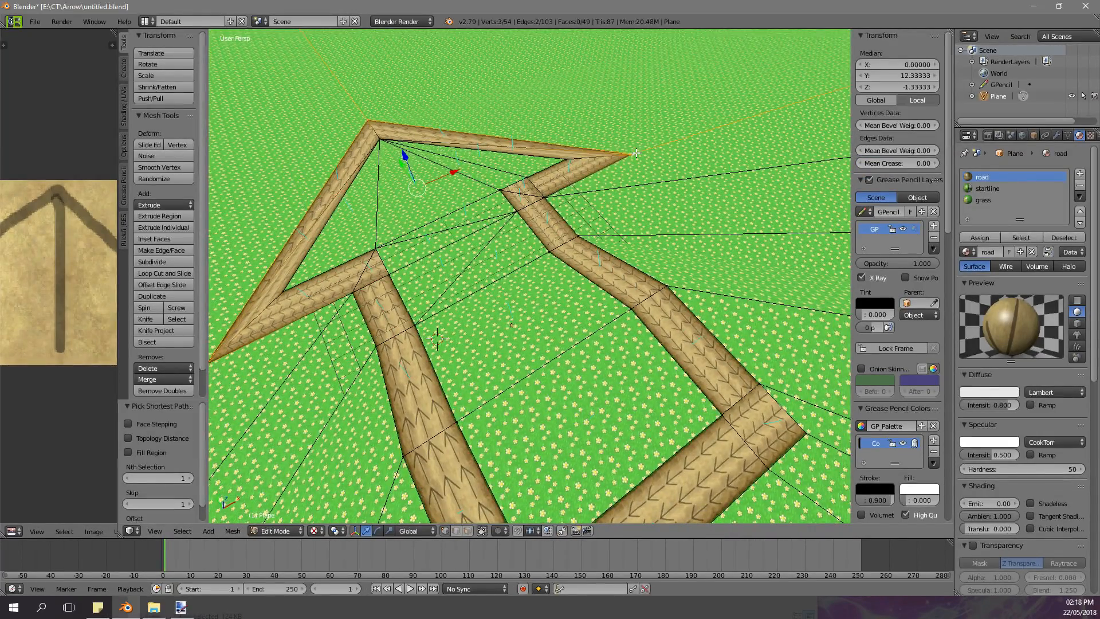
pyautogui.keyDown('shift'); pyautogui.moveTo(808, 438); pyautogui.dragTo(796, 313, button='middle'); pyautogui.keyUp('shift')
pyautogui.moveTo(330, 191); pyautogui.dragTo(491, 227, button='middle')
pyautogui.rightClick(605, 234)
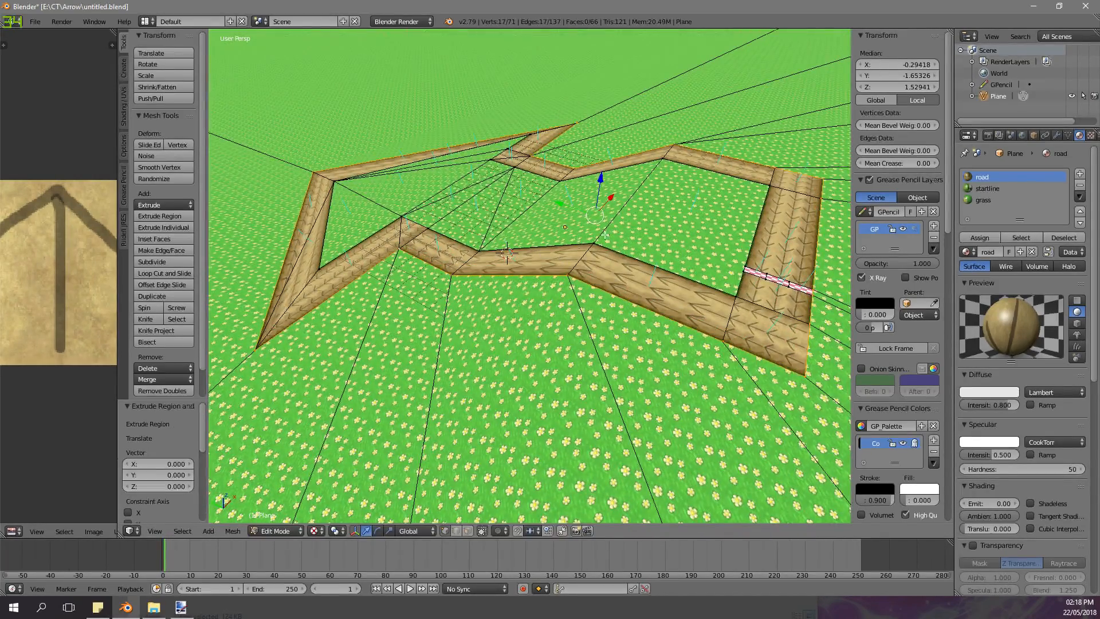
# - Raise the extruded outer border about 0.46 along Z to form a low wall around the track
pyautogui.moveTo(611, 166); pyautogui.dragTo(611, 166)
pyautogui.moveTo(608, 175); pyautogui.dragTo(384, 189, button='middle')
pyautogui.moveTo(568, 228); pyautogui.dragTo(570, 234)
pyautogui.moveTo(570, 234); pyautogui.dragTo(469, 232, button='middle')
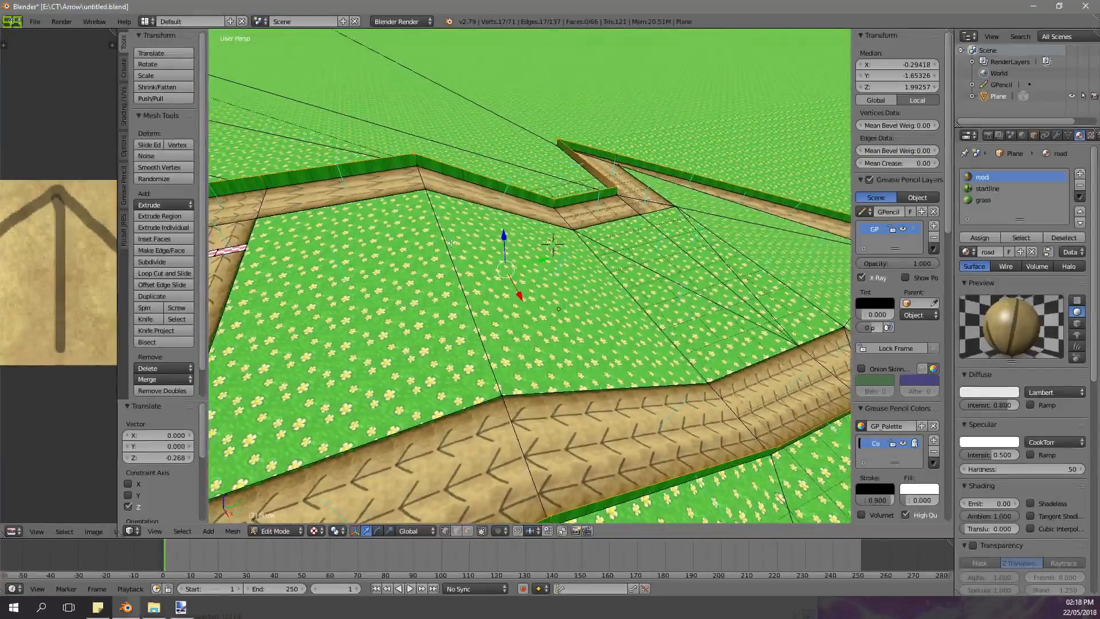
# - Compare the coordinates of a wall's base and top vertices near the start line
pyautogui.keyDown('shift'); pyautogui.moveTo(231, 496); pyautogui.dragTo(370, 459, button='middle'); pyautogui.keyUp('shift')
pyautogui.moveTo(369, 458); pyautogui.dragTo(444, 453, button='middle')
pyautogui.scroll(3, 551, 415)
pyautogui.rightClick(349, 210)
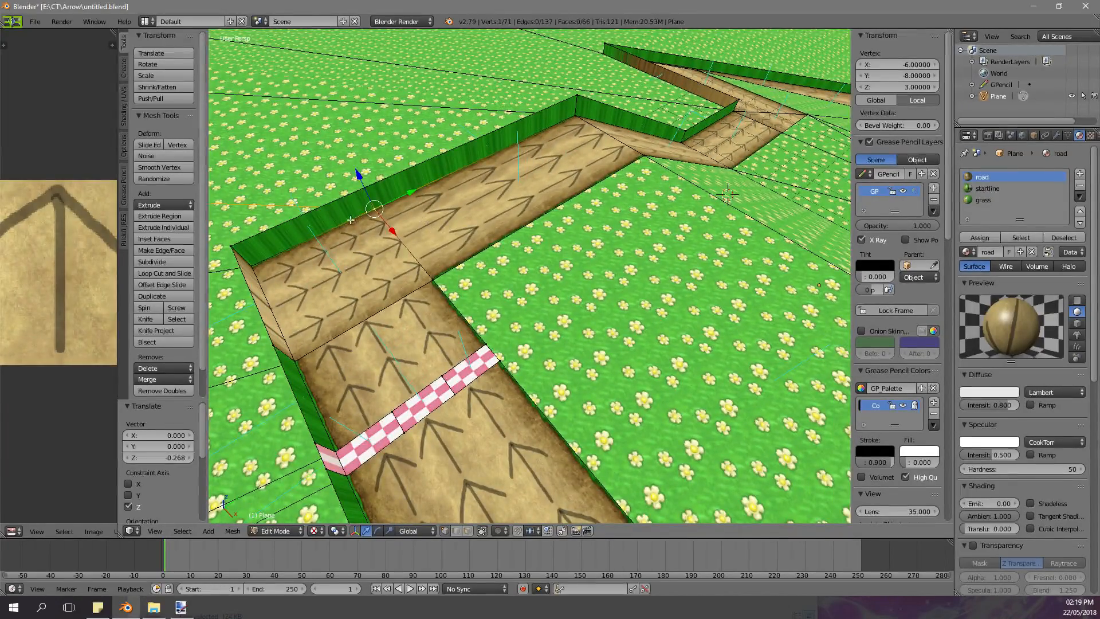
pyautogui.moveTo(350, 219); pyautogui.dragTo(338, 164, button='middle')
pyautogui.rightClick(374, 120)
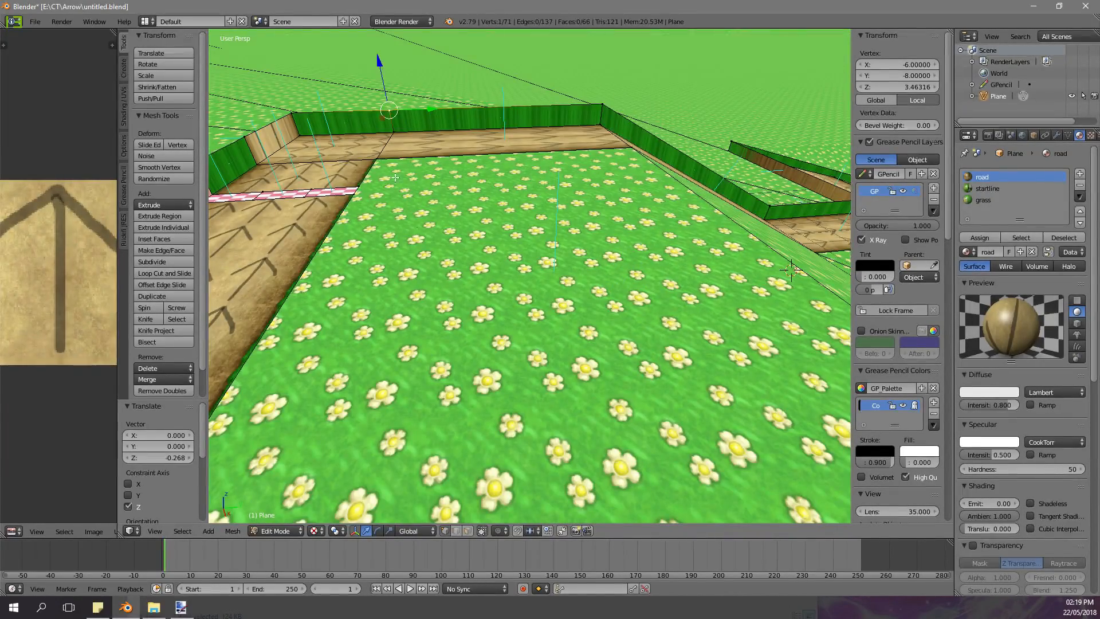
# - Switch to face selection, try to select the wall faces along a shortest path, and undo those selections
pyautogui.click(468, 531)
pyautogui.rightClick(348, 119)
pyautogui.rightClick(345, 122)
pyautogui.keyDown('shift'); pyautogui.moveTo(345, 123); pyautogui.dragTo(337, 175, button='middle'); pyautogui.keyUp('shift')
pyautogui.keyDown('ctrl'); pyautogui.rightClick(572, 251); pyautogui.keyUp('ctrl')
pyautogui.moveTo(571, 251); pyautogui.dragTo(522, 259, button='middle')
pyautogui.keyDown('ctrl'); pyautogui.rightClick(599, 230); pyautogui.keyUp('ctrl')
pyautogui.hotkey('ctrl', 'z')
pyautogui.keyDown('ctrl'); pyautogui.rightClick(551, 198); pyautogui.keyUp('ctrl')
pyautogui.hotkey('ctrl', 'z')
# - Select the entire mesh and remove its duplicate vertices
pyautogui.press('a')
pyautogui.press('a')
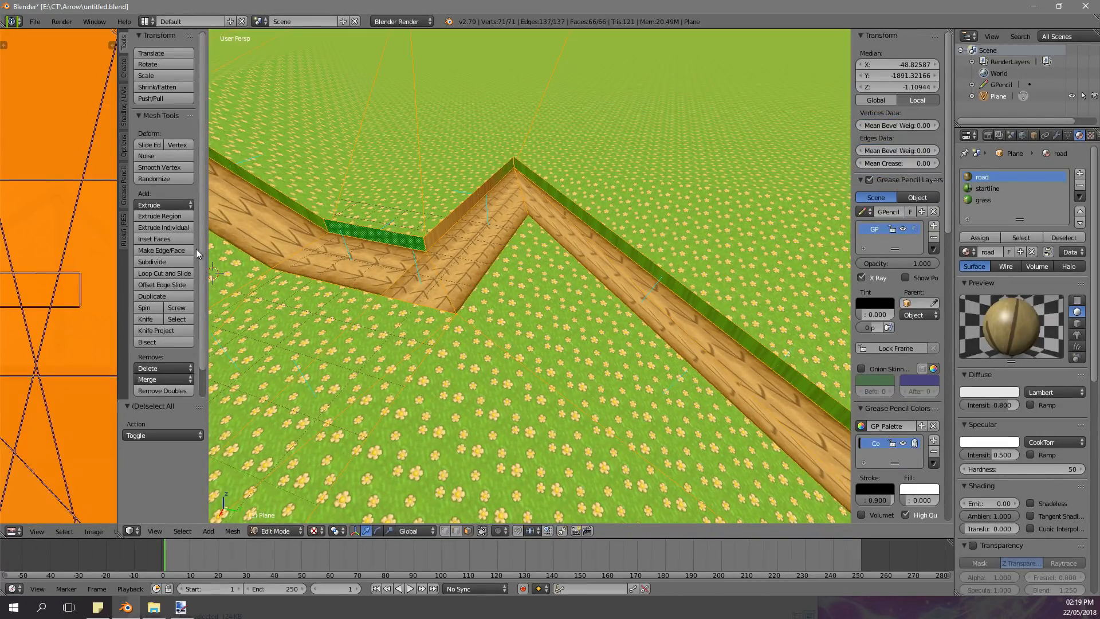
pyautogui.click(150, 391)
# - Try again to select the run of wall faces between the long diagonal wall and the inner corner by shortest path
pyautogui.rightClick(594, 222)
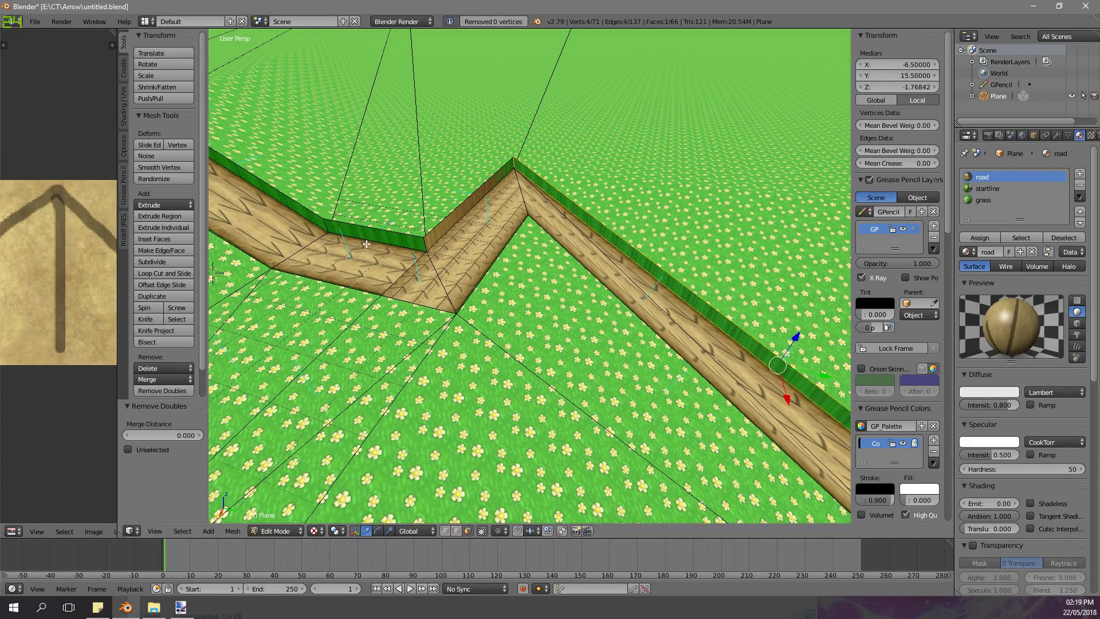
pyautogui.keyDown('ctrl'); pyautogui.rightClick(401, 236); pyautogui.keyUp('ctrl')
pyautogui.rightClick(626, 241)
pyautogui.rightClick(600, 227)
pyautogui.keyDown('ctrl'); pyautogui.rightClick(402, 236); pyautogui.keyUp('ctrl')
pyautogui.rightClick(595, 233)
pyautogui.rightClick(604, 227)
pyautogui.keyDown('ctrl'); pyautogui.rightClick(399, 240); pyautogui.keyUp('ctrl')
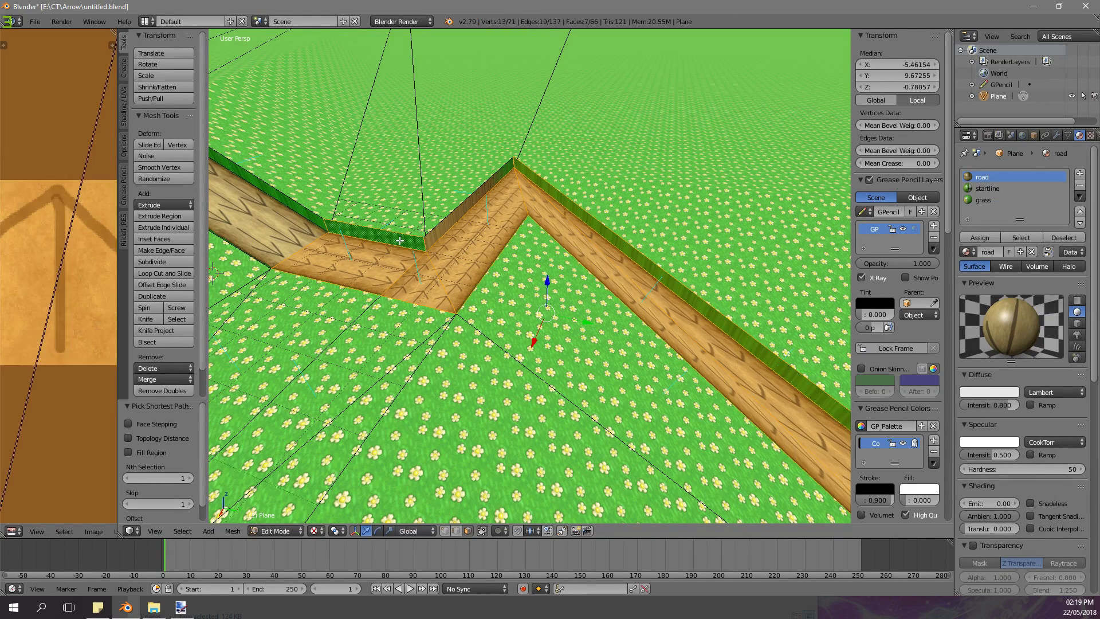
pyautogui.rightClick(407, 241)
pyautogui.keyDown('shift'); pyautogui.rightClick(459, 206); pyautogui.keyUp('shift')
# - Select every wall face around the track's outer border one by one
pyautogui.rightClick(461, 212)
pyautogui.keyDown('shift'); pyautogui.rightClick(543, 183); pyautogui.keyUp('shift')
pyautogui.keyDown('shift'); pyautogui.rightClick(400, 236); pyautogui.keyUp('shift')
pyautogui.keyDown('shift'); pyautogui.moveTo(372, 198); pyautogui.dragTo(555, 213, button='middle'); pyautogui.keyUp('shift')
pyautogui.keyDown('shift'); pyautogui.rightClick(462, 204); pyautogui.keyUp('shift')
pyautogui.keyDown('shift'); pyautogui.rightClick(276, 113); pyautogui.keyUp('shift')
pyautogui.keyDown('shift'); pyautogui.moveTo(265, 125); pyautogui.dragTo(305, 90, button='middle'); pyautogui.keyUp('shift')
pyautogui.keyDown('shift'); pyautogui.rightClick(373, 126); pyautogui.keyUp('shift')
pyautogui.keyDown('shift'); pyautogui.rightClick(334, 134); pyautogui.keyUp('shift')
pyautogui.keyDown('shift'); pyautogui.rightClick(296, 148); pyautogui.keyUp('shift')
pyautogui.moveTo(403, 115); pyautogui.dragTo(665, 115, button='middle')
pyautogui.keyDown('shift'); pyautogui.rightClick(541, 78); pyautogui.keyUp('shift')
pyautogui.keyDown('shift'); pyautogui.rightClick(716, 125); pyautogui.keyUp('shift')
pyautogui.keyDown('shift'); pyautogui.moveTo(610, 86); pyautogui.dragTo(648, 142, button='middle'); pyautogui.keyUp('shift')
pyautogui.keyDown('shift'); pyautogui.rightClick(666, 141); pyautogui.keyUp('shift')
pyautogui.keyDown('shift'); pyautogui.rightClick(614, 142); pyautogui.keyUp('shift')
pyautogui.keyDown('shift'); pyautogui.rightClick(493, 177); pyautogui.keyUp('shift')
pyautogui.moveTo(317, 229); pyautogui.dragTo(410, 223, button='middle')
pyautogui.keyDown('shift'); pyautogui.rightClick(412, 222); pyautogui.keyUp('shift')
pyautogui.keyDown('shift'); pyautogui.rightClick(406, 221); pyautogui.keyUp('shift')
pyautogui.moveTo(499, 222); pyautogui.dragTo(298, 218, button='middle')
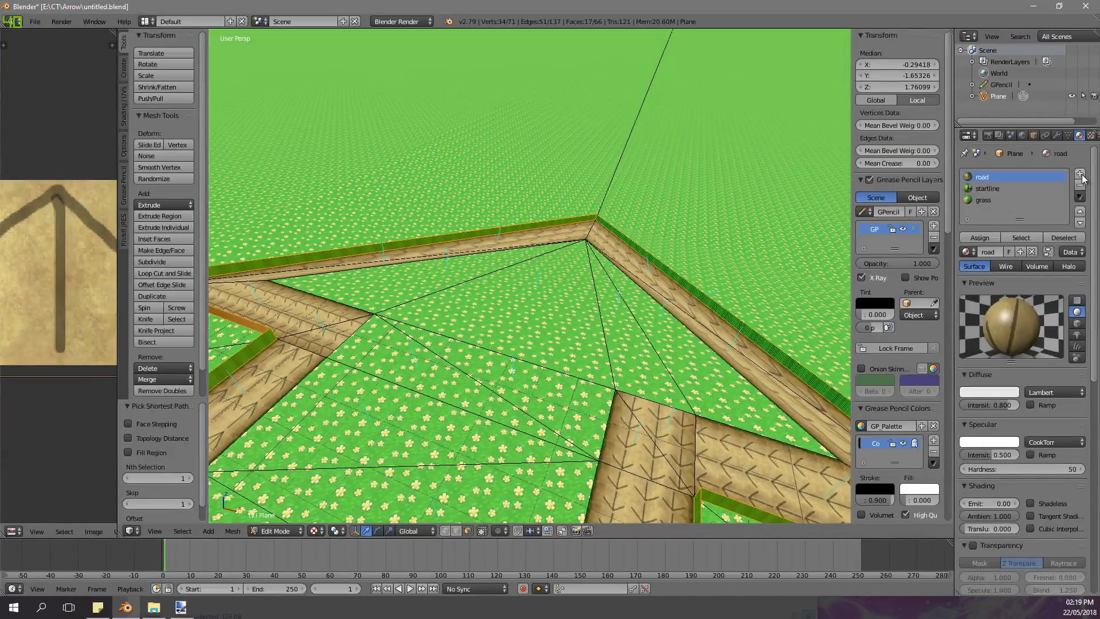
# - Add a new material named fence and assign it to the selected outer wall faces
pyautogui.click(1080, 173)
pyautogui.click(1011, 249)
pyautogui.click(972, 254)
pyautogui.write('fence')
pyautogui.press('Return')
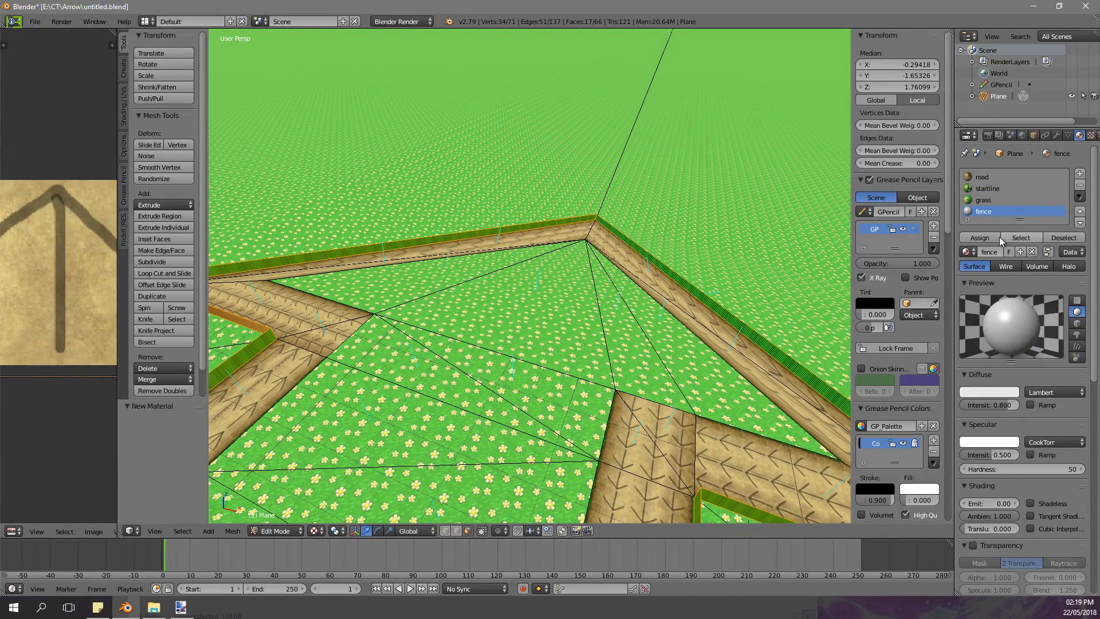
# - Flip the normals of the selected outer wall faces
pyautogui.click(1090, 135)
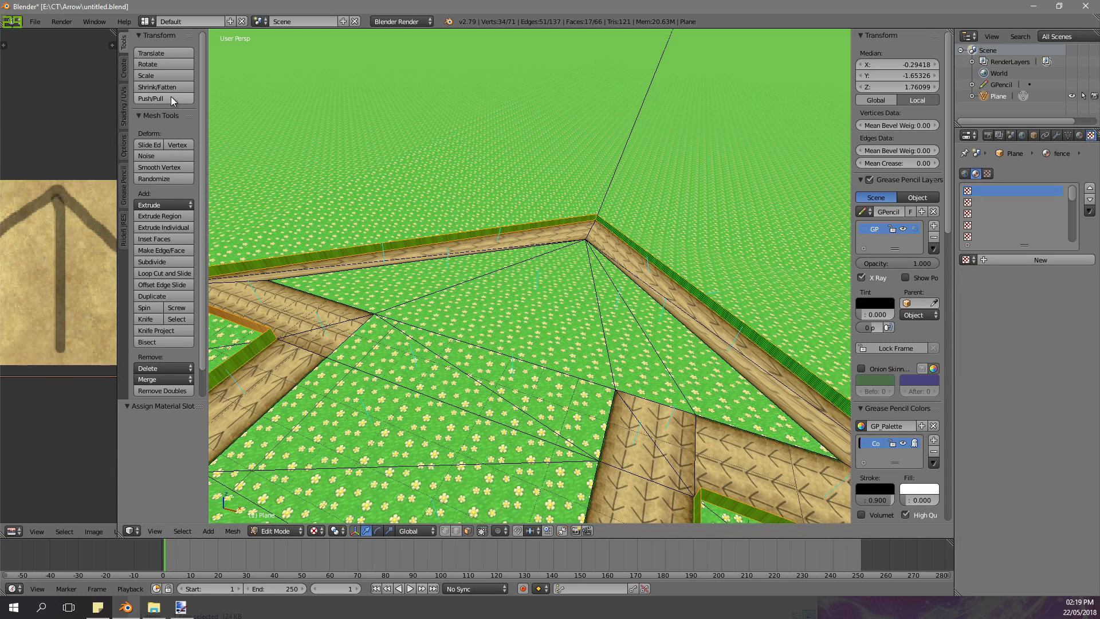
pyautogui.click(123, 103)
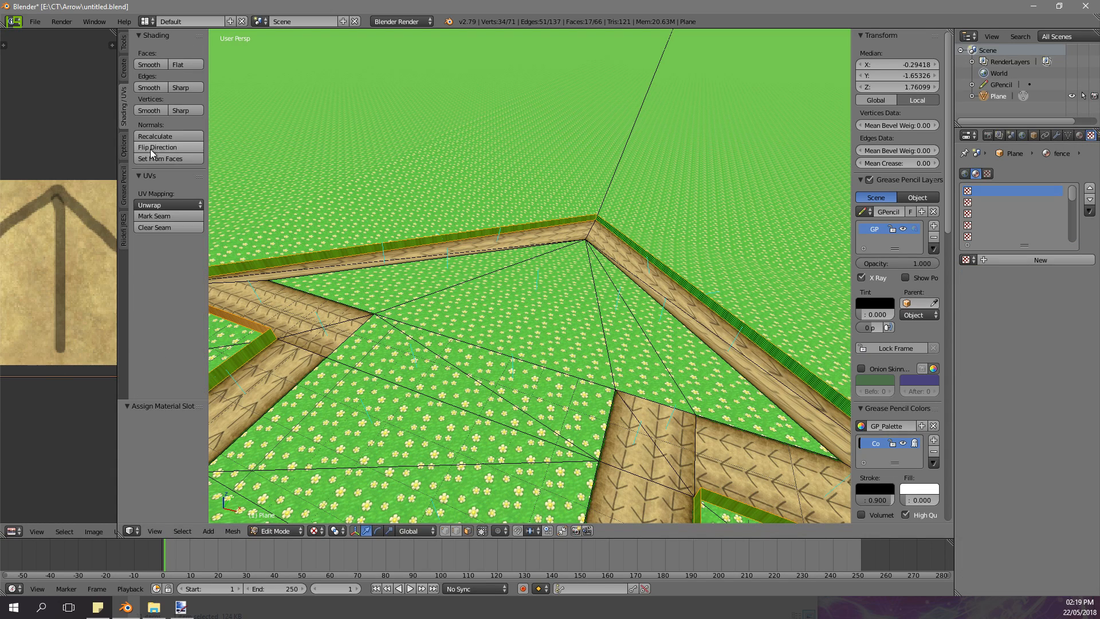
pyautogui.click(162, 144)
pyautogui.moveTo(452, 187); pyautogui.dragTo(310, 172, button='middle')
# - Preview the candidate fence images ng_ami_w.png and ng_saku1.png in the Arrow folder in File Explorer, and return to Blender
pyautogui.click(154, 607)
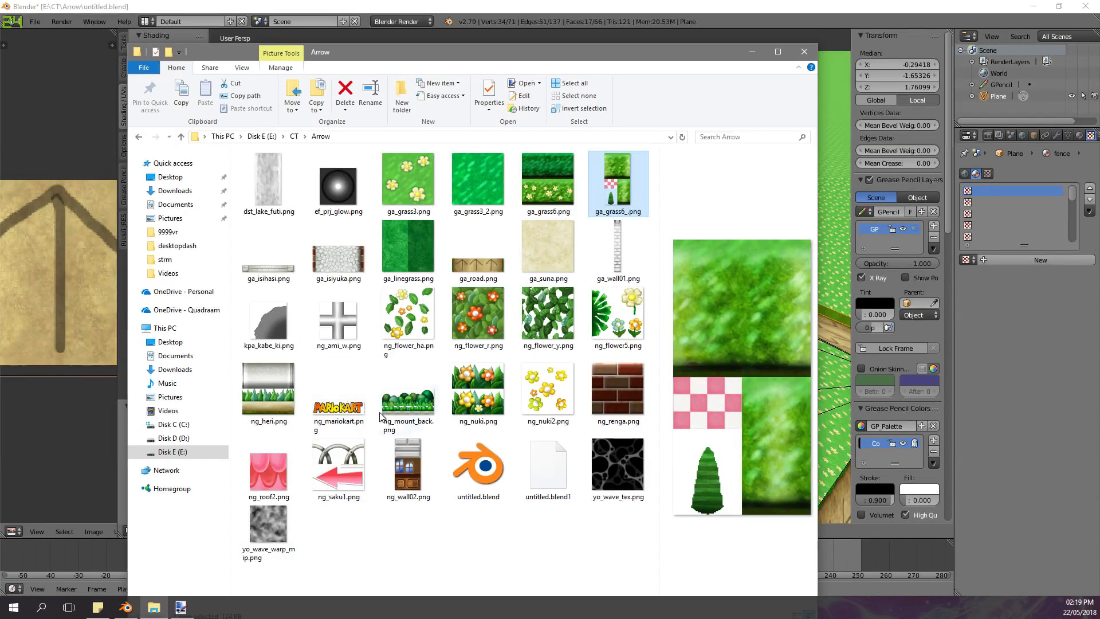
pyautogui.click(363, 319)
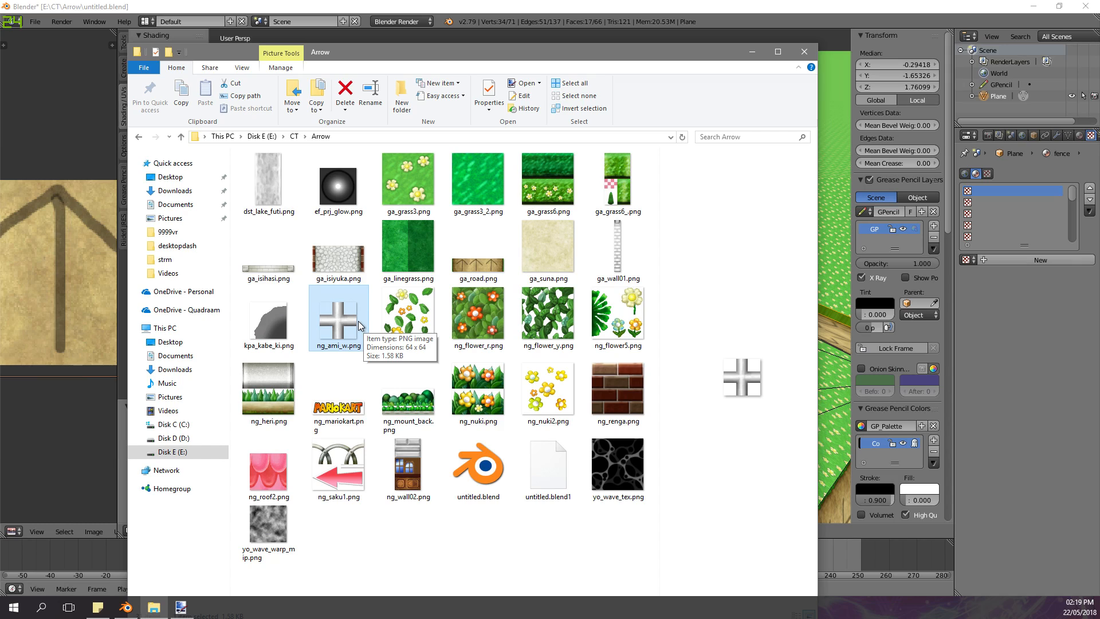
pyautogui.click(335, 472)
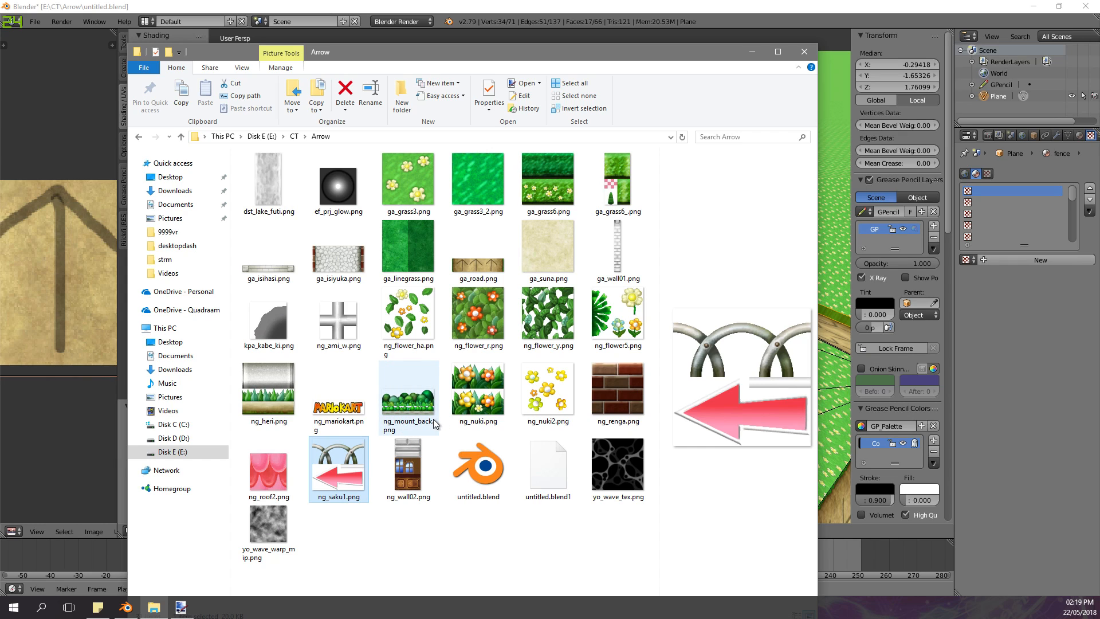
pyautogui.click(569, 7)
pyautogui.moveTo(458, 163); pyautogui.dragTo(344, 208, button='middle')
pyautogui.scroll(2, 439, 209)
pyautogui.scroll(2, 439, 209)
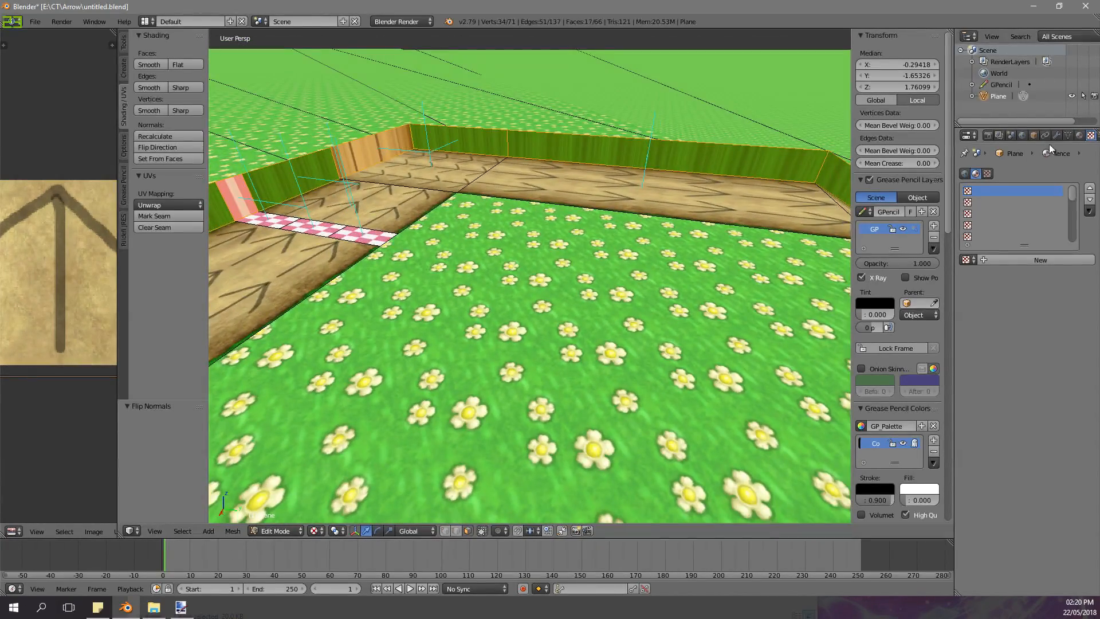
# - Add a new texture to the fence material and load the image ng_ami_w.png into it
pyautogui.click(1040, 260)
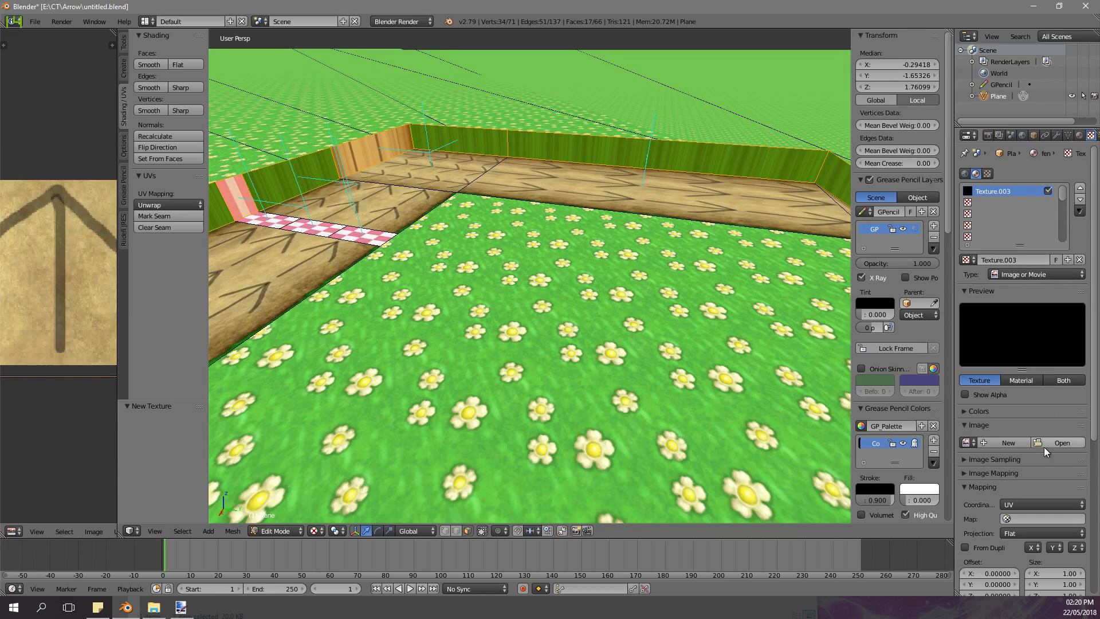
pyautogui.click(1044, 447)
pyautogui.click(253, 37)
pyautogui.click(197, 37)
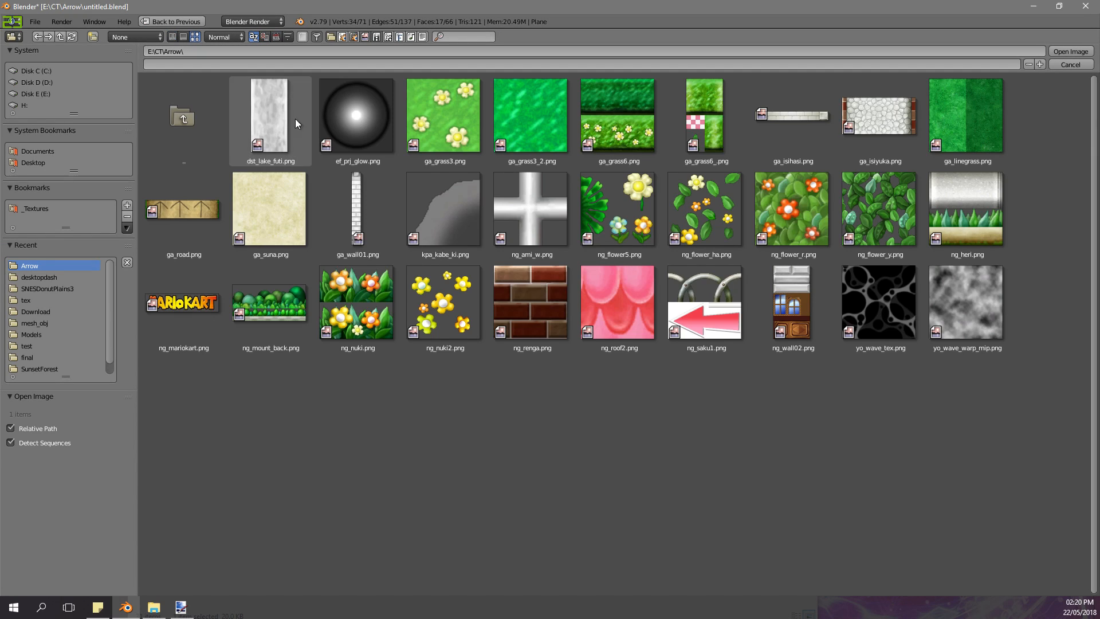
pyautogui.doubleClick(546, 186)
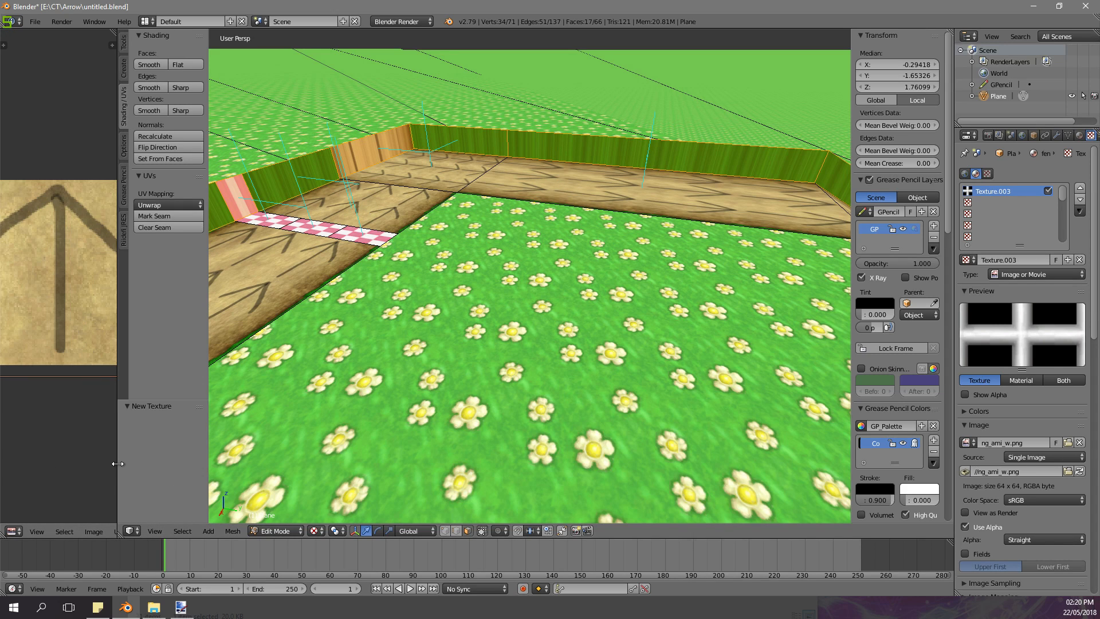
# - Widen the UV editor and apply the image ng_ami_w.png to the selected wall faces
pyautogui.moveTo(118, 464); pyautogui.dragTo(280, 463)
pyautogui.click(141, 533)
pyautogui.click(172, 459)
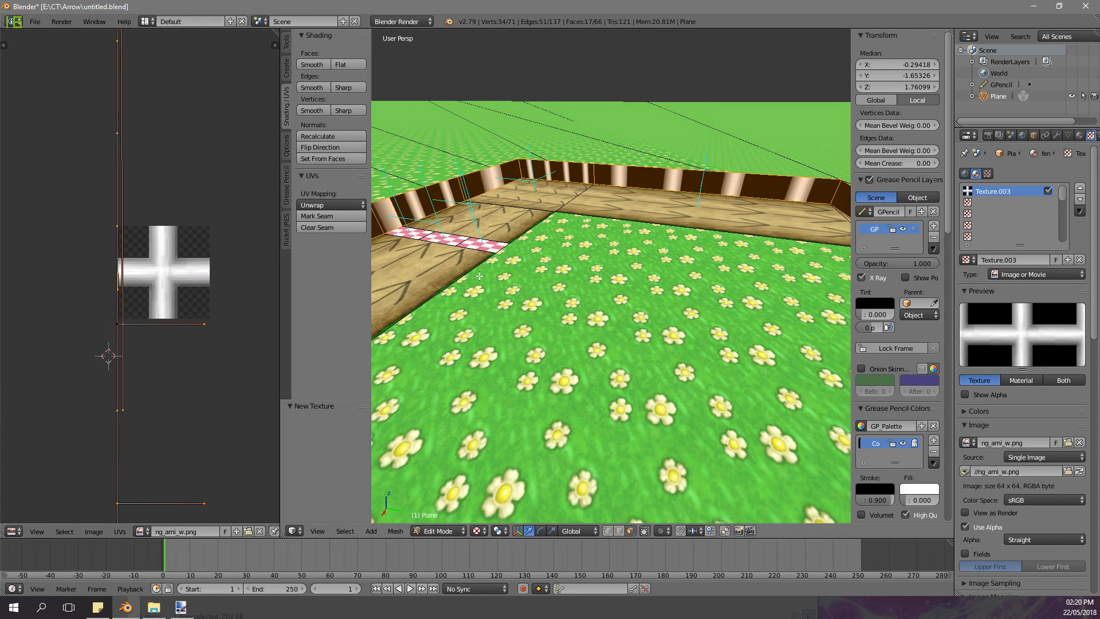
# - Unwrap the wall faces so that each one fills the whole fence image, and select all their UVs
pyautogui.scroll(-1, 532, 284)
pyautogui.press('u')
pyautogui.click(533, 281)
pyautogui.press('a')
pyautogui.press('a')
pyautogui.moveTo(563, 237); pyautogui.dragTo(536, 209, button='middle')
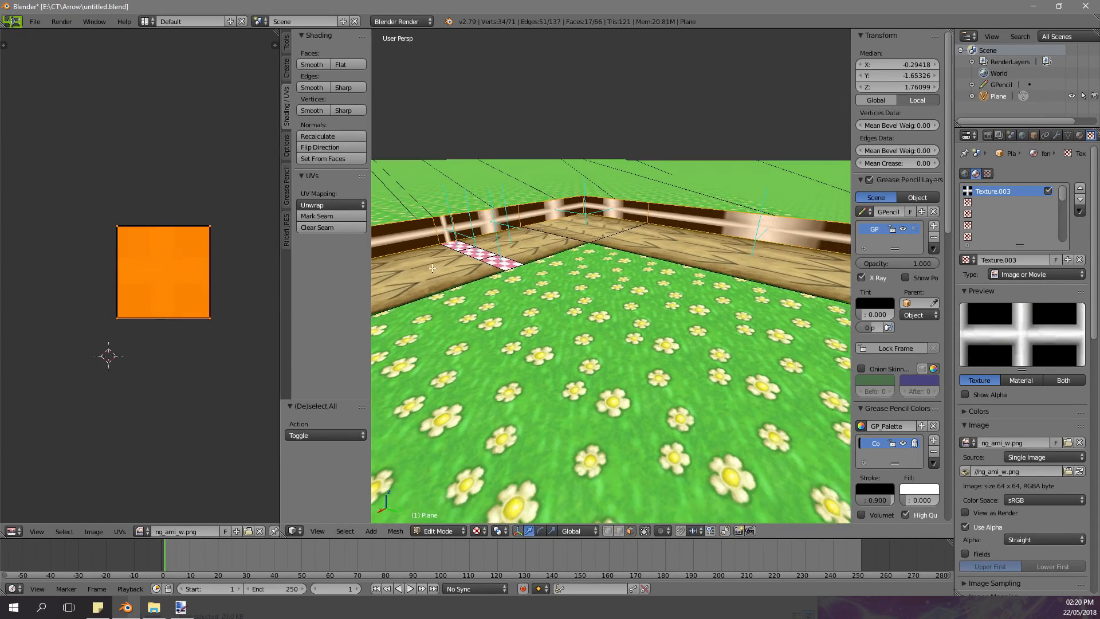
# - Try to stretch the wall faces' UVs along one axis, and undo the scaling
pyautogui.press('s')
pyautogui.press('x')
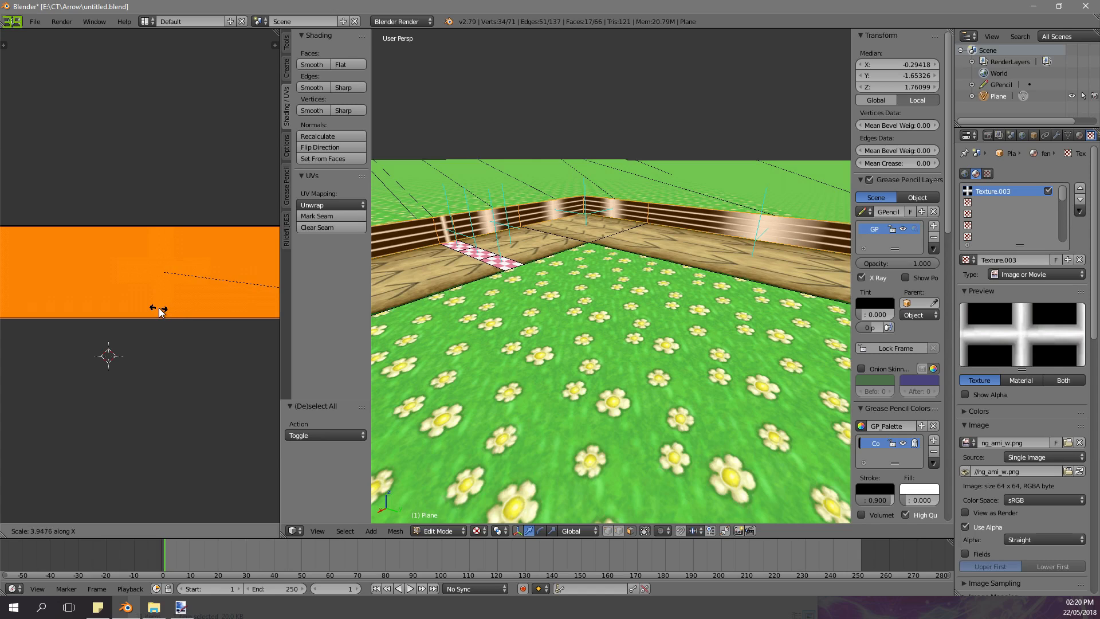
pyautogui.press('y')
pyautogui.click(201, 303)
pyautogui.hotkey('ctrl', 'z')
# - Rotate the wall faces' UVs by 90°
pyautogui.press('r')
pyautogui.press('9')
pyautogui.press('0')
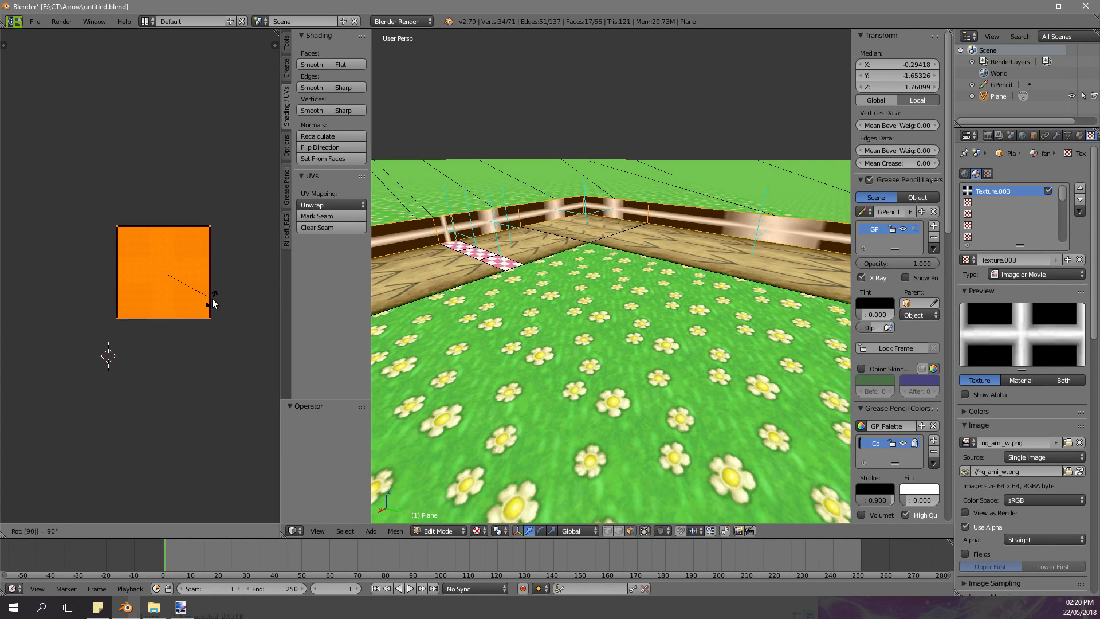
pyautogui.press('Return')
# - Scale the wall faces' UVs by 16 along the X axis to repeat the fence pattern
pyautogui.press('s')
pyautogui.press('x')
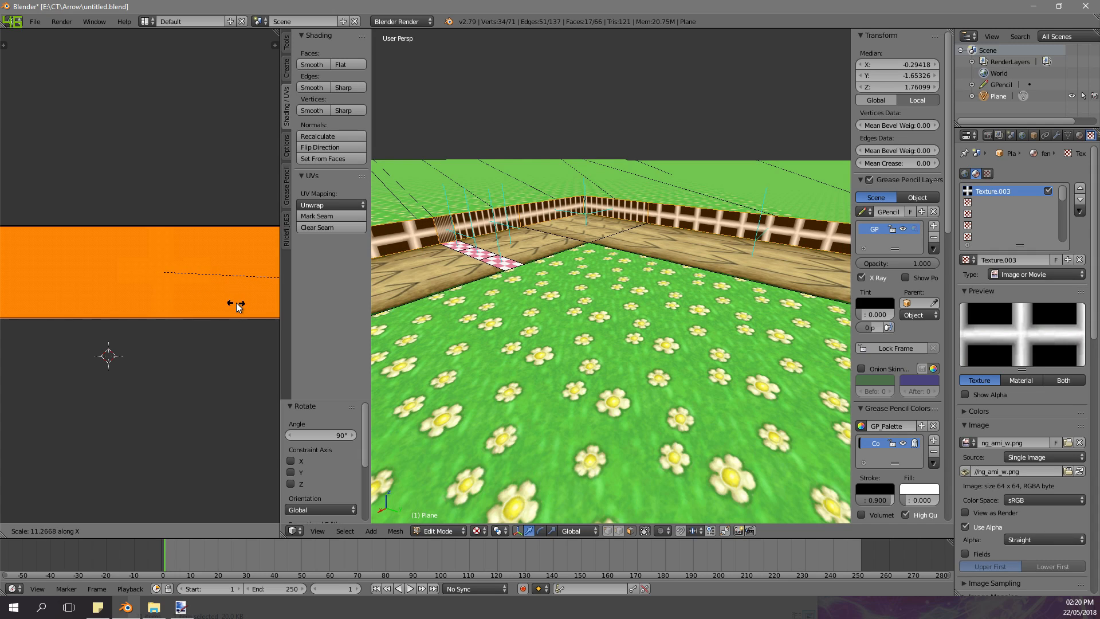
pyautogui.press('1')
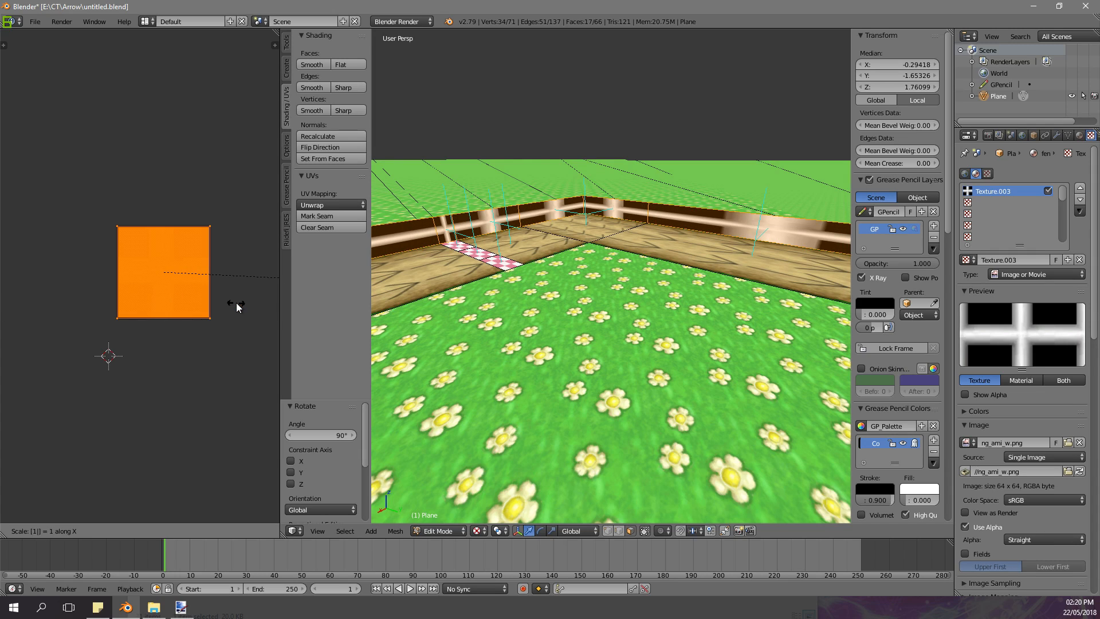
pyautogui.write('6')
pyautogui.press('Return')
pyautogui.scroll(-5, 467, 234)
pyautogui.moveTo(467, 229); pyautogui.dragTo(641, 98, button='middle')
# - Move the wall faces' UVs about -0.5 along the Y axis so the rails run along the wall's edges
pyautogui.press('g')
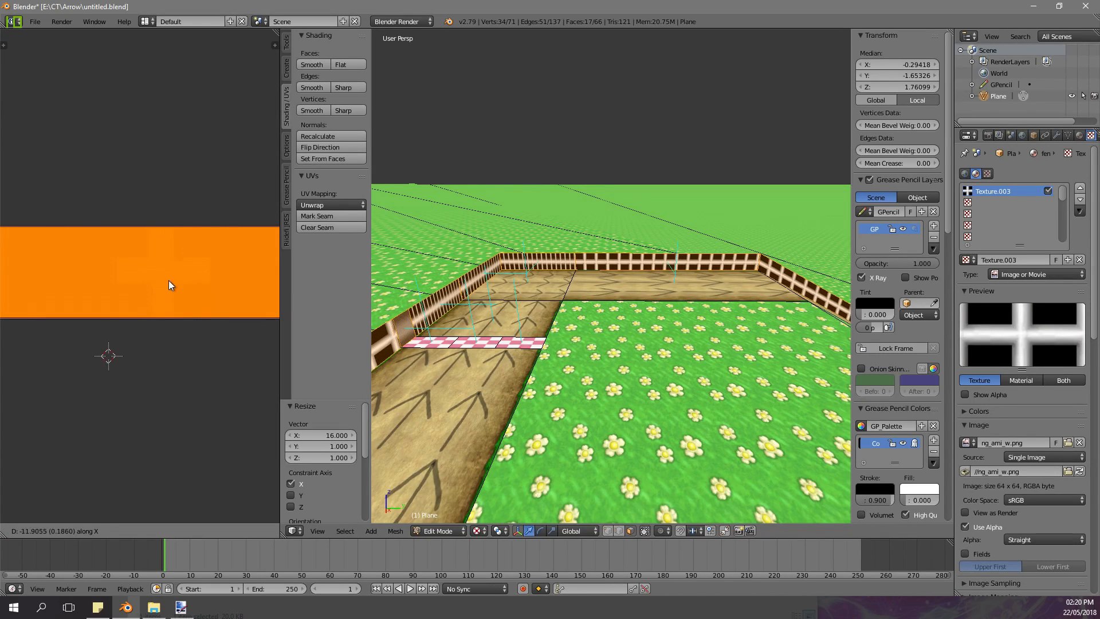
pyautogui.press('y')
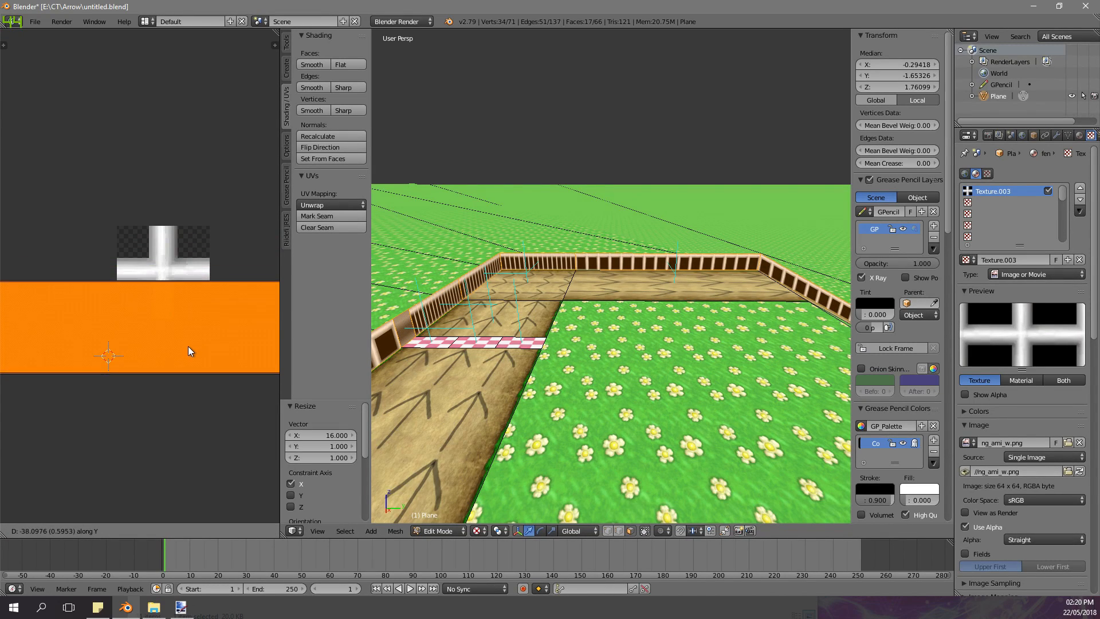
pyautogui.click(191, 340)
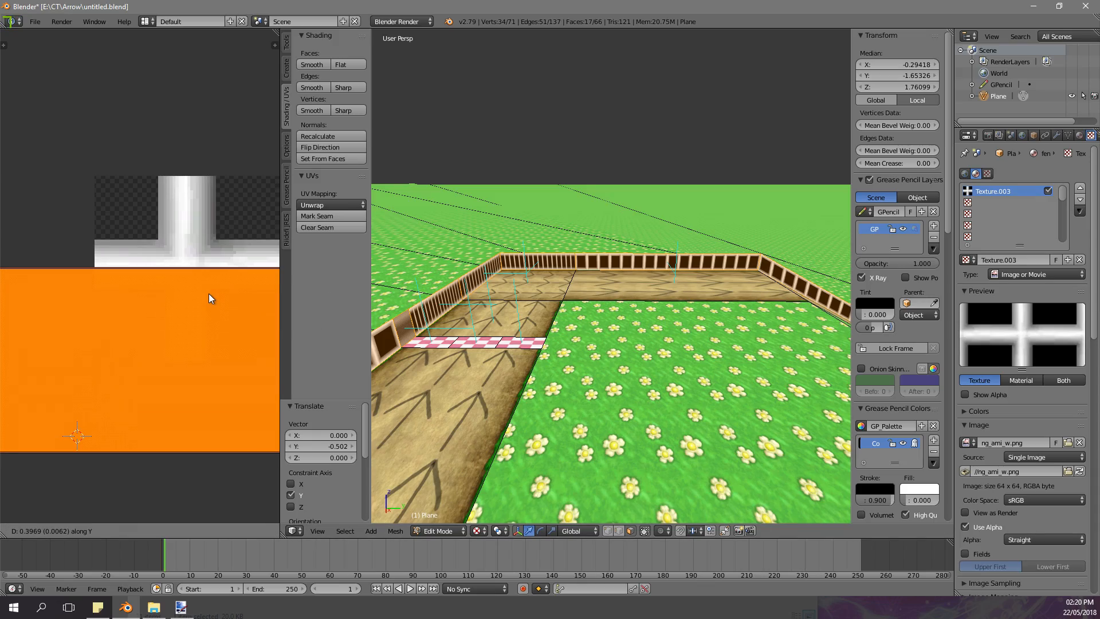
# - Return to object mode and enable transparency for the fence material
pyautogui.press('Tab')
pyautogui.moveTo(583, 271); pyautogui.dragTo(553, 286, button='middle')
pyautogui.scroll(4, 715, 341)
pyautogui.click(1079, 135)
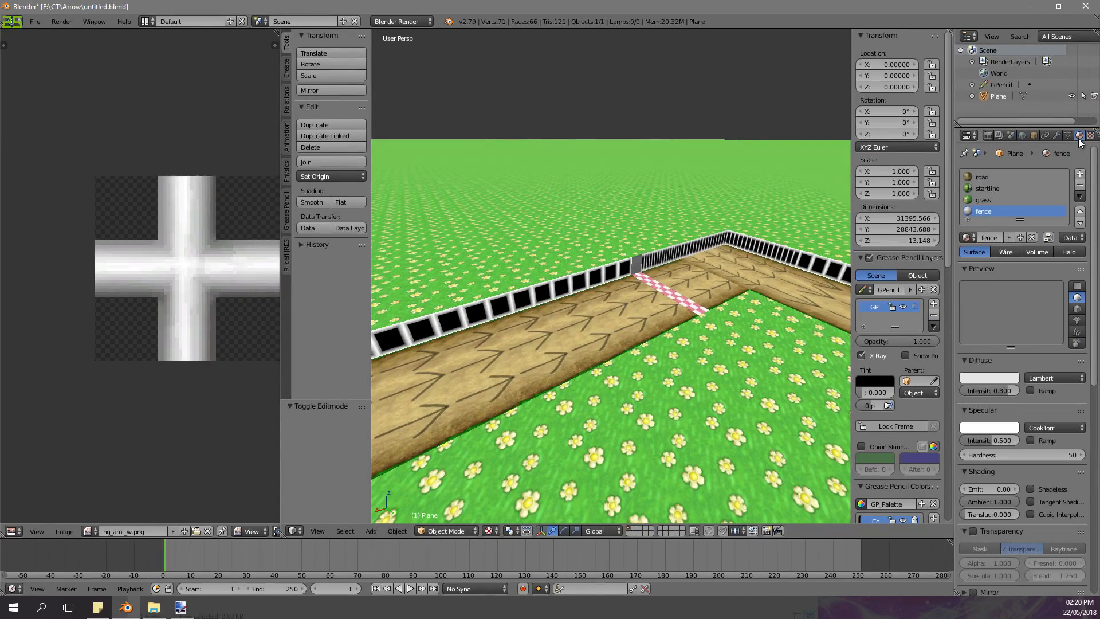
pyautogui.scroll(-3, 995, 452)
pyautogui.click(984, 462)
pyautogui.click(973, 461)
pyautogui.click(963, 463)
pyautogui.moveTo(583, 376); pyautogui.dragTo(558, 513, button='middle')
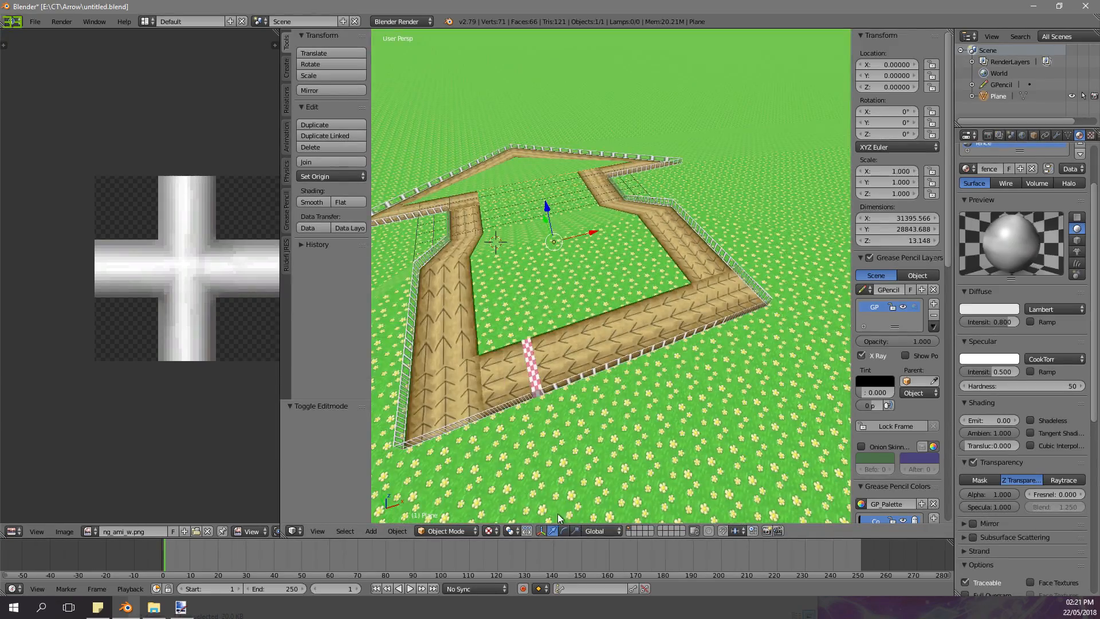
# - Return to edit mode and try to select the track's inner border by shortest path in vertex selection mode
pyautogui.press('Tab')
pyautogui.click(608, 531)
pyautogui.rightClick(483, 355)
pyautogui.keyDown('ctrl'); pyautogui.rightClick(690, 283); pyautogui.keyUp('ctrl')
pyautogui.moveTo(689, 278); pyautogui.dragTo(679, 338, button='middle')
pyautogui.keyDown('ctrl'); pyautogui.rightClick(568, 88); pyautogui.keyUp('ctrl')
pyautogui.keyDown('shift'); pyautogui.moveTo(569, 89); pyautogui.dragTo(616, 145, button='middle'); pyautogui.keyUp('shift')
pyautogui.keyDown('ctrl'); pyautogui.rightClick(522, 88); pyautogui.keyUp('ctrl')
pyautogui.keyDown('ctrl'); pyautogui.rightClick(495, 166); pyautogui.keyUp('ctrl')
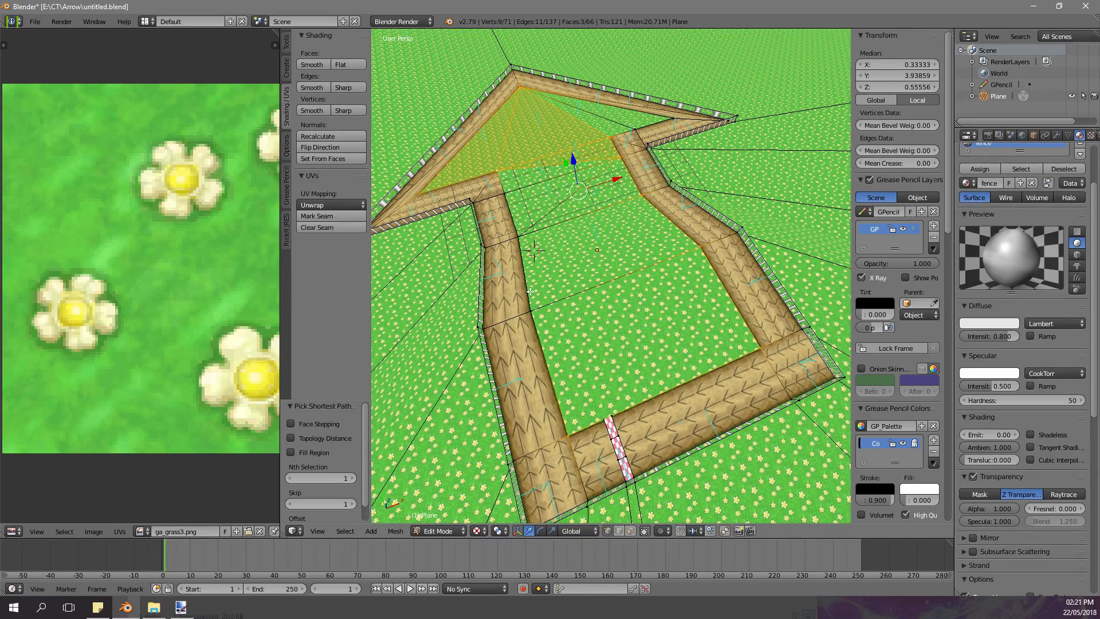
# - Switch to edge selection and select the edges along the track's inner border by shortest path
pyautogui.click(620, 530)
pyautogui.rightClick(740, 324)
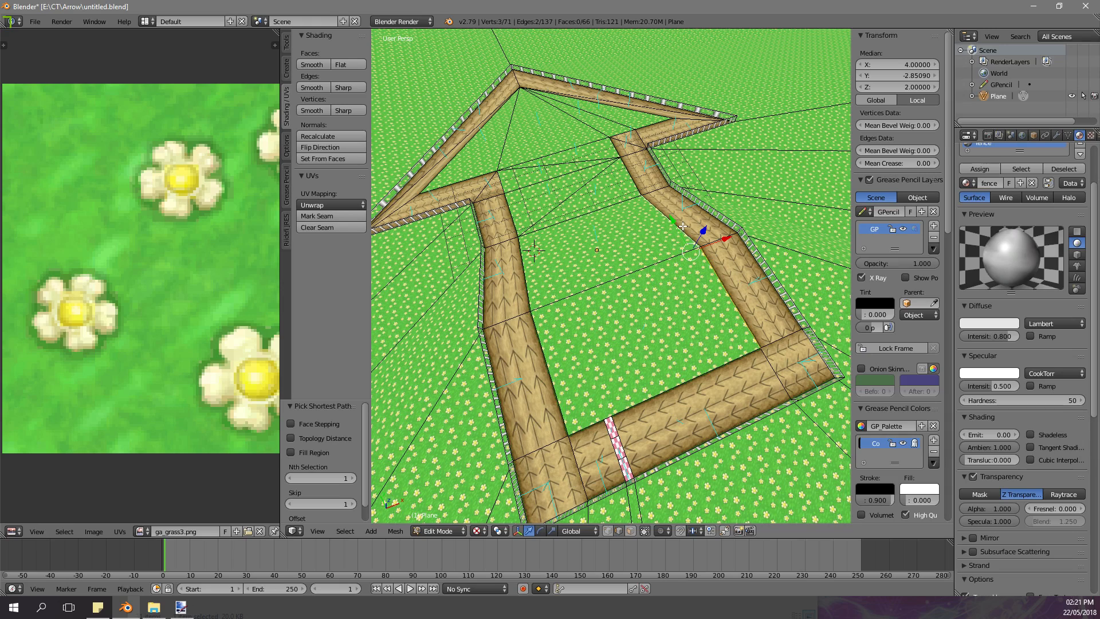
pyautogui.keyDown('ctrl'); pyautogui.rightClick(496, 117); pyautogui.keyUp('ctrl')
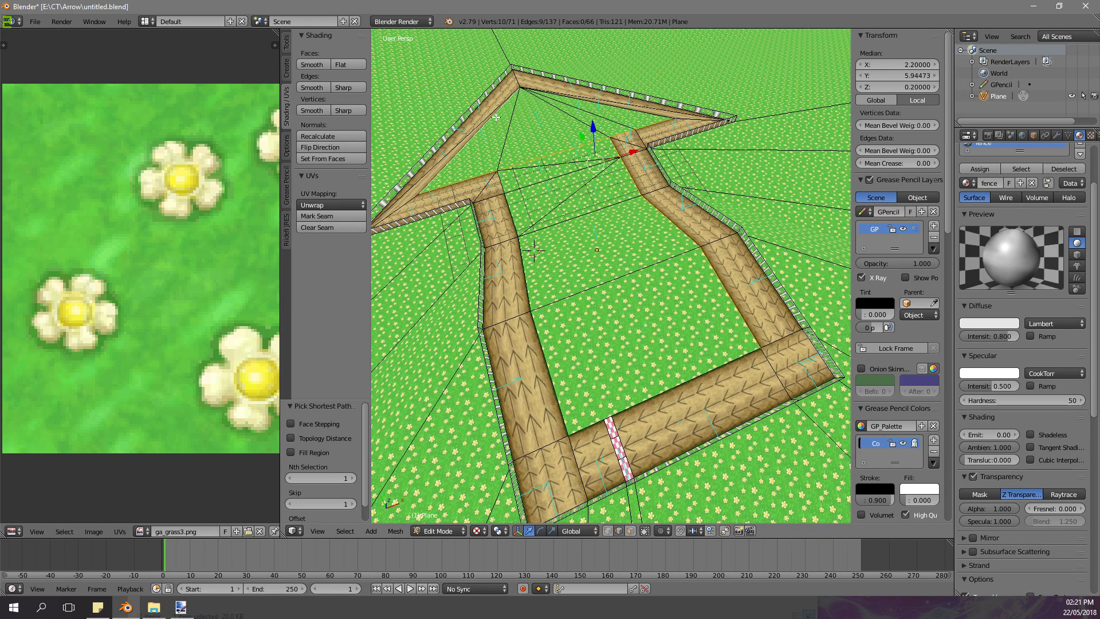
pyautogui.hotkey('ctrl', 'z')
pyautogui.keyDown('ctrl'); pyautogui.rightClick(533, 100); pyautogui.keyUp('ctrl')
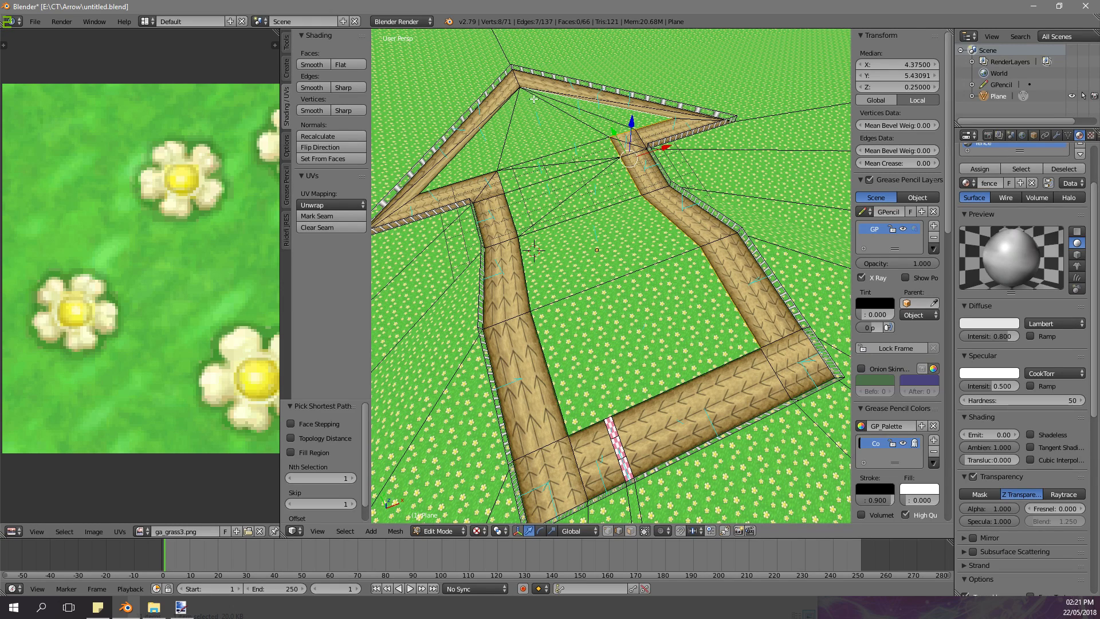
pyautogui.keyDown('ctrl'); pyautogui.rightClick(496, 184); pyautogui.keyUp('ctrl')
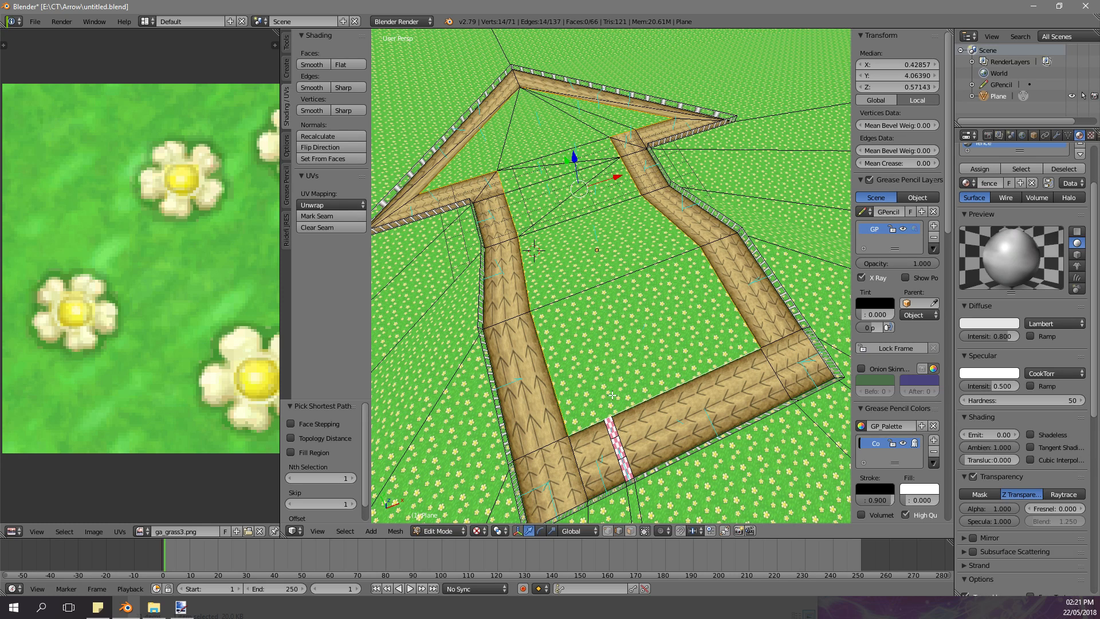
# - Test-move a vertex at the inner end of the start line, undo the move, and select the vertex beside it
pyautogui.scroll(3, 617, 386)
pyautogui.keyDown('shift'); pyautogui.moveTo(617, 386); pyautogui.dragTo(545, 286, button='middle'); pyautogui.keyUp('shift')
pyautogui.moveTo(544, 287); pyautogui.dragTo(600, 441, button='middle')
pyautogui.scroll(2, 681, 345)
pyautogui.click(609, 533)
pyautogui.rightClick(639, 331)
pyautogui.press('g')
pyautogui.click(635, 312)
pyautogui.hotkey('ctrl', 'z')
pyautogui.rightClick(616, 328)
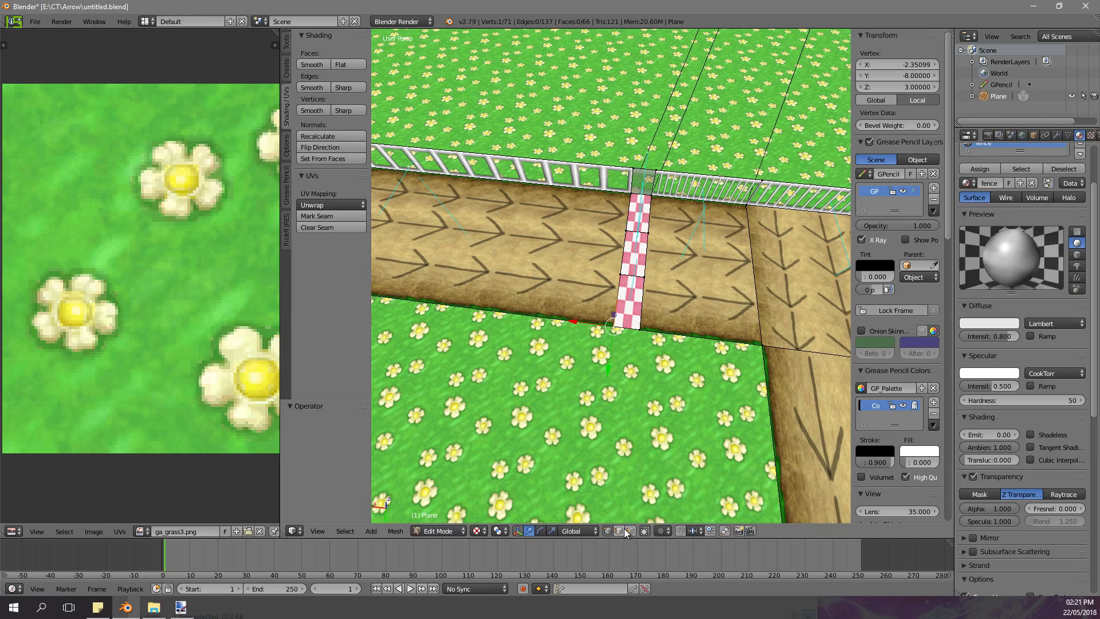
# - Switch to another selection mode and undo the recent selection changes
pyautogui.click(628, 531)
pyautogui.moveTo(627, 527); pyautogui.dragTo(638, 462, button='middle')
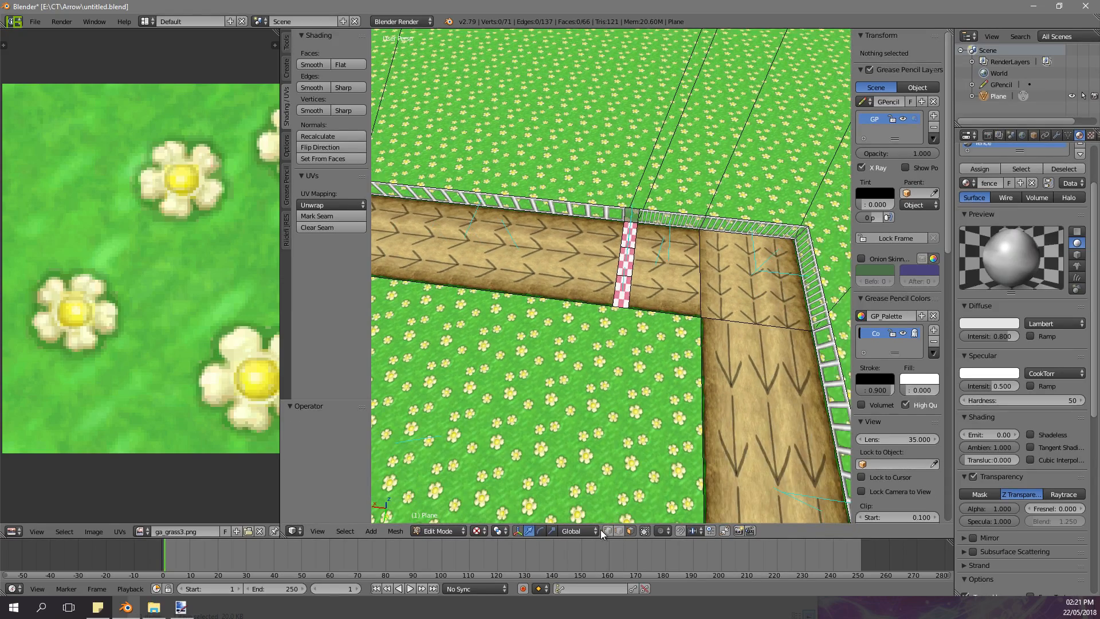
pyautogui.scroll(-5, 636, 436)
pyautogui.moveTo(723, 362); pyautogui.dragTo(532, 326, button='middle')
pyautogui.hotkey('ctrl', 'z')
pyautogui.hotkey('ctrl', 'z')
pyautogui.hotkey('ctrl', 'z')
pyautogui.hotkey('ctrl', 'z')
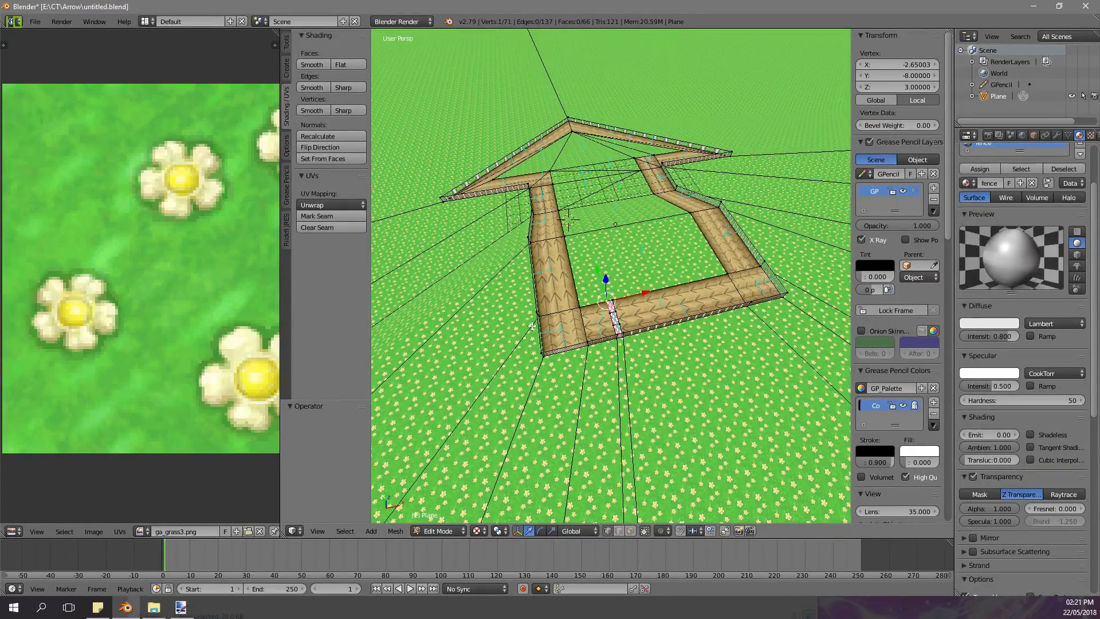
# - Select the edges along the track's inner border by shortest path, starting from the grass edge beside the start line
pyautogui.moveTo(579, 318); pyautogui.dragTo(589, 328, button='middle')
pyautogui.scroll(4, 608, 364)
pyautogui.keyDown('ctrl'); pyautogui.rightClick(671, 262); pyautogui.keyUp('ctrl')
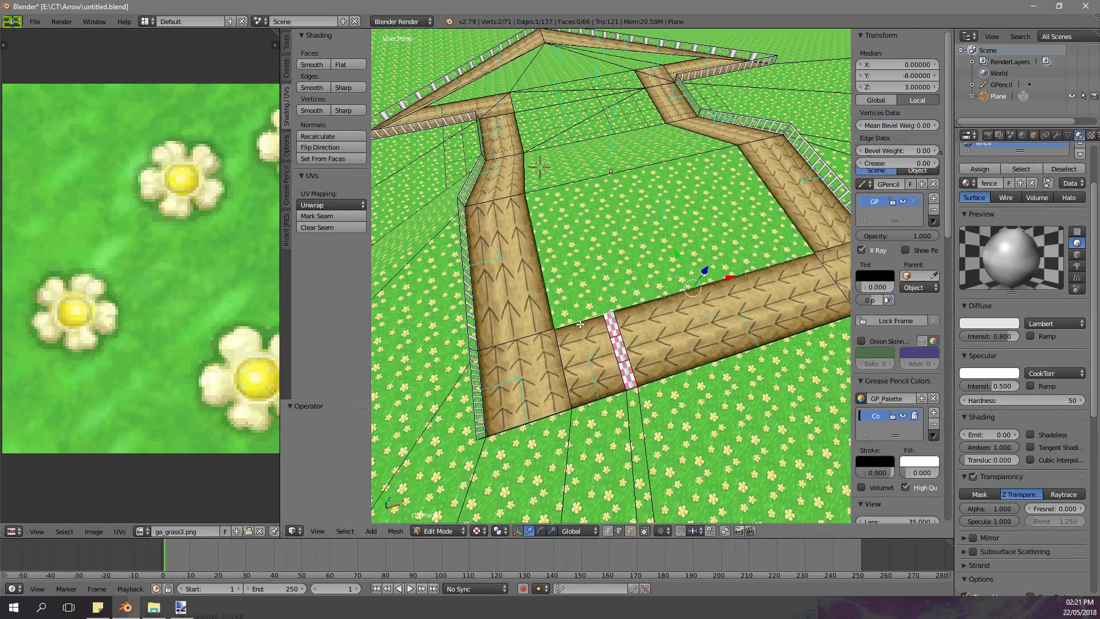
pyautogui.rightClick(680, 281)
pyautogui.keyDown('shift'); pyautogui.moveTo(688, 267); pyautogui.dragTo(668, 312, button='middle'); pyautogui.keyUp('shift')
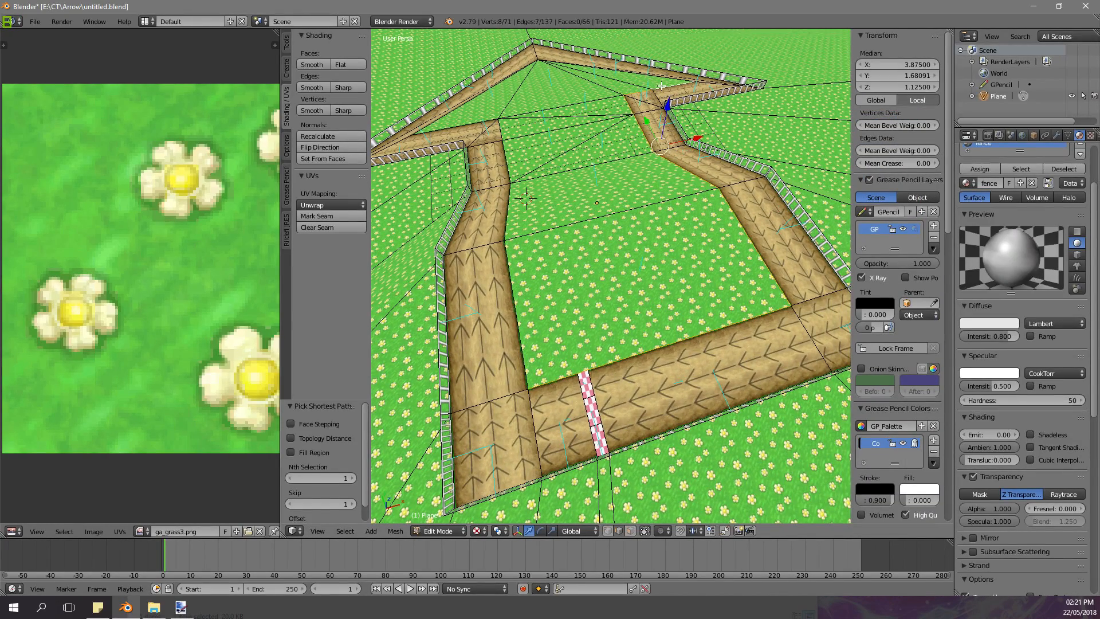
pyautogui.hotkey('ctrl', 'z')
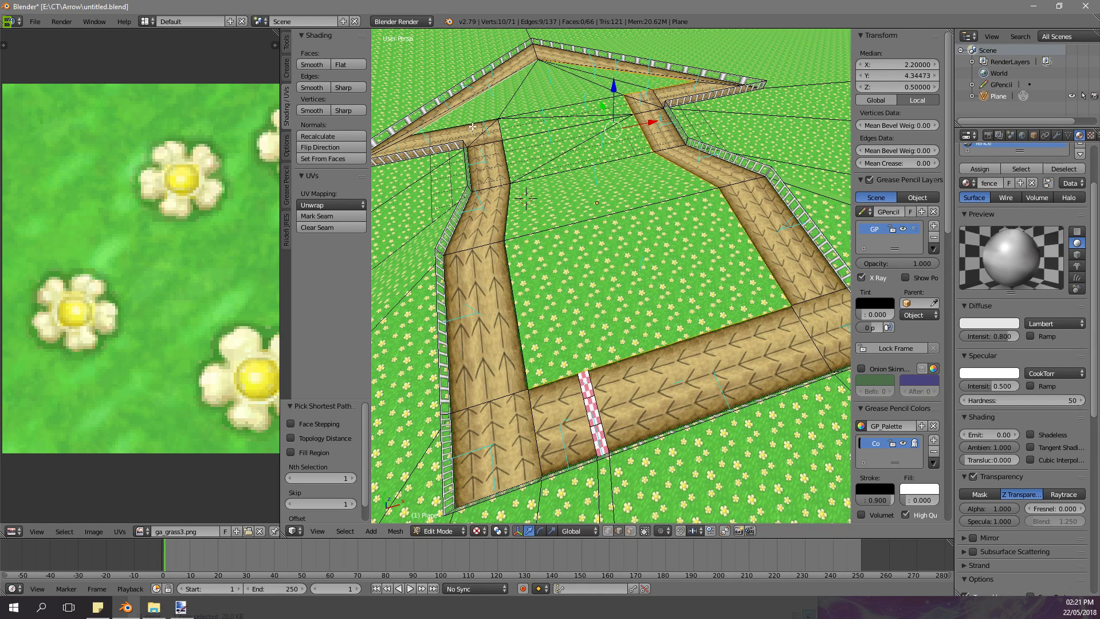
pyautogui.keyDown('ctrl'); pyautogui.rightClick(508, 272); pyautogui.keyUp('ctrl')
# - Extrude the selected inner border edges and raise them about 0.73 along the Z axis
pyautogui.moveTo(597, 273); pyautogui.dragTo(581, 211, button='middle')
pyautogui.press('e')
pyautogui.rightClick(587, 226)
pyautogui.press('g')
pyautogui.press('z')
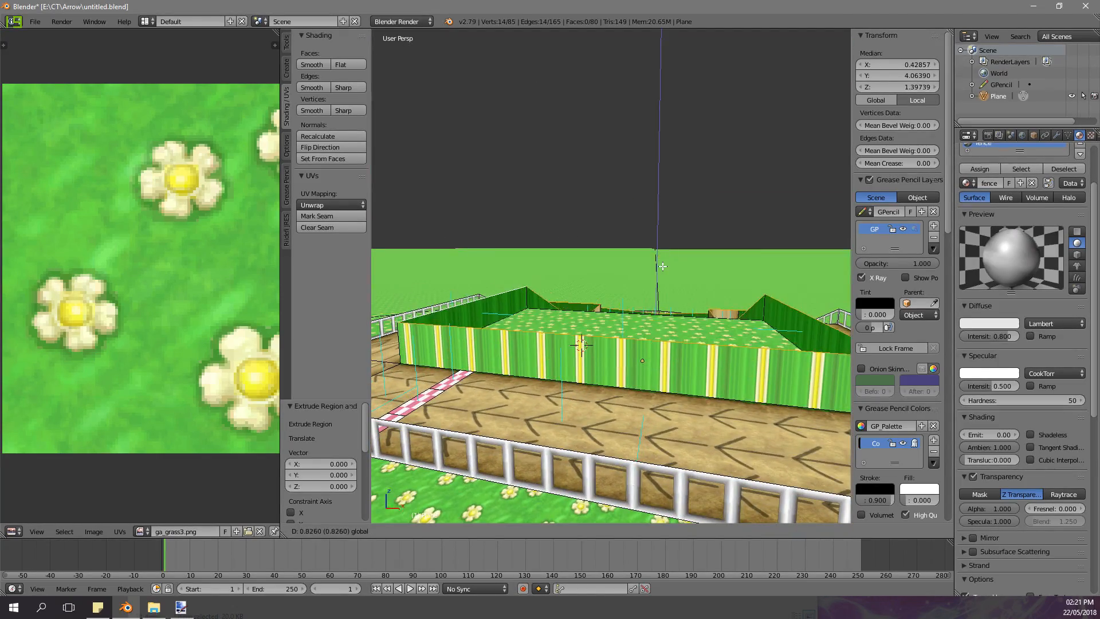
pyautogui.click(664, 268)
# - Switch to face selection and select all faces of the raised inner border wall around the track by shortest path
pyautogui.moveTo(664, 269); pyautogui.dragTo(596, 424, button='middle')
pyautogui.click(631, 532)
pyautogui.rightClick(573, 309)
pyautogui.moveTo(573, 309); pyautogui.dragTo(510, 325, button='middle')
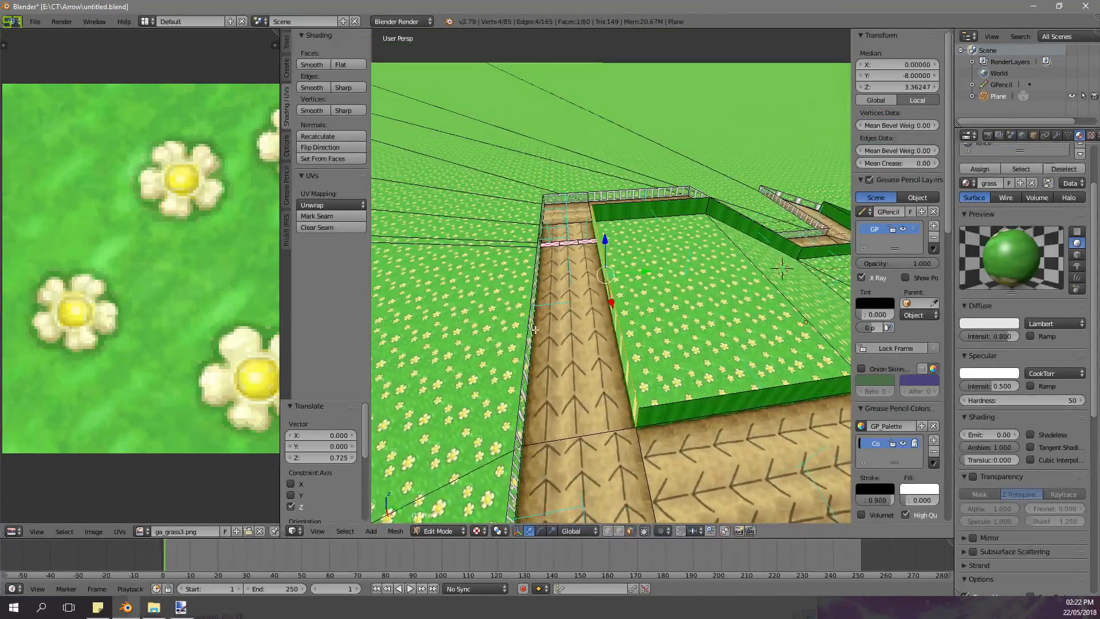
pyautogui.keyDown('ctrl'); pyautogui.rightClick(703, 405); pyautogui.keyUp('ctrl')
pyautogui.moveTo(703, 406); pyautogui.dragTo(544, 335, button='middle')
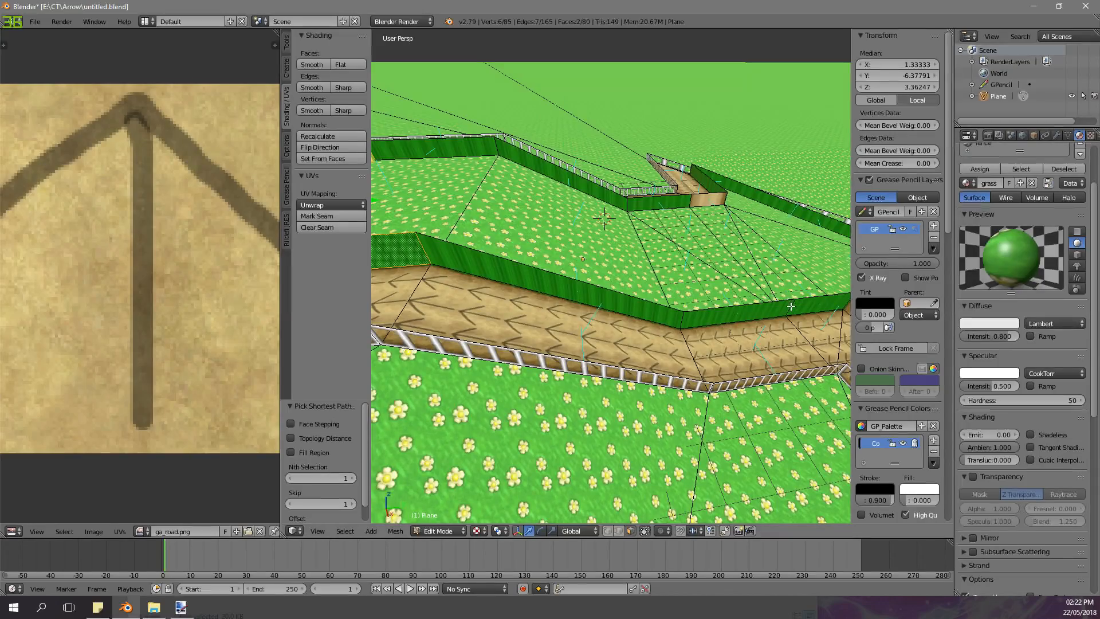
pyautogui.moveTo(772, 293); pyautogui.dragTo(610, 283, button='middle')
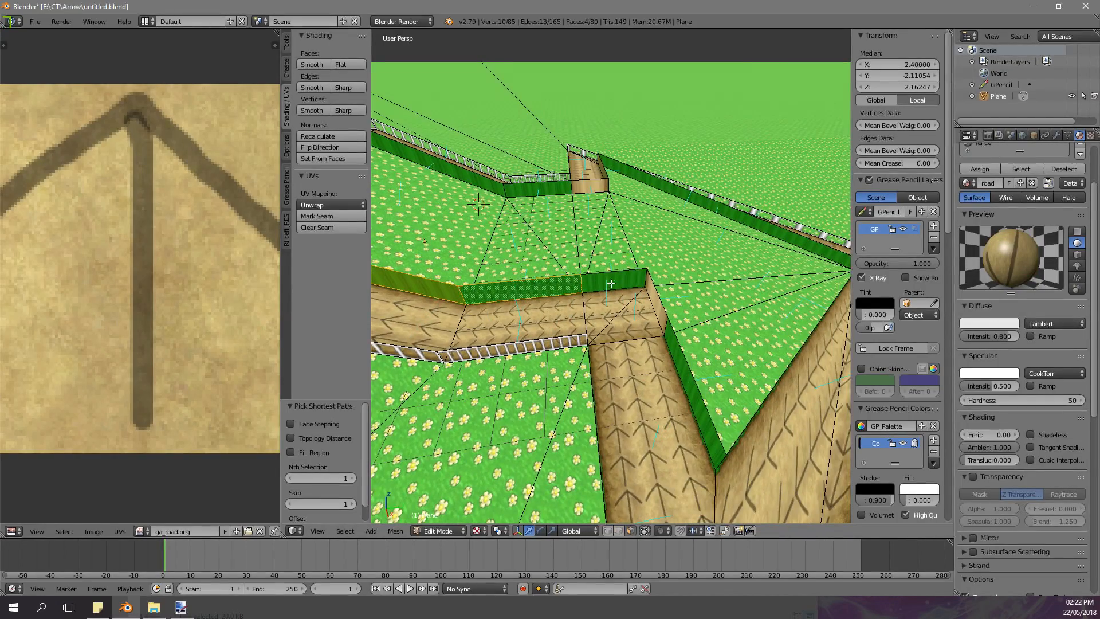
pyautogui.keyDown('ctrl'); pyautogui.rightClick(679, 356); pyautogui.keyUp('ctrl')
pyautogui.moveTo(678, 356); pyautogui.dragTo(619, 385, button='middle')
pyautogui.keyDown('ctrl'); pyautogui.rightClick(720, 453); pyautogui.keyUp('ctrl')
pyautogui.moveTo(610, 279); pyautogui.dragTo(734, 311, button='middle')
pyautogui.keyDown('ctrl'); pyautogui.rightClick(558, 156); pyautogui.keyUp('ctrl')
pyautogui.moveTo(559, 156); pyautogui.dragTo(500, 201, button='middle')
pyautogui.moveTo(509, 275); pyautogui.dragTo(536, 244, button='middle')
pyautogui.keyDown('ctrl'); pyautogui.rightClick(433, 329); pyautogui.keyUp('ctrl')
pyautogui.moveTo(434, 329); pyautogui.dragTo(537, 280, button='middle')
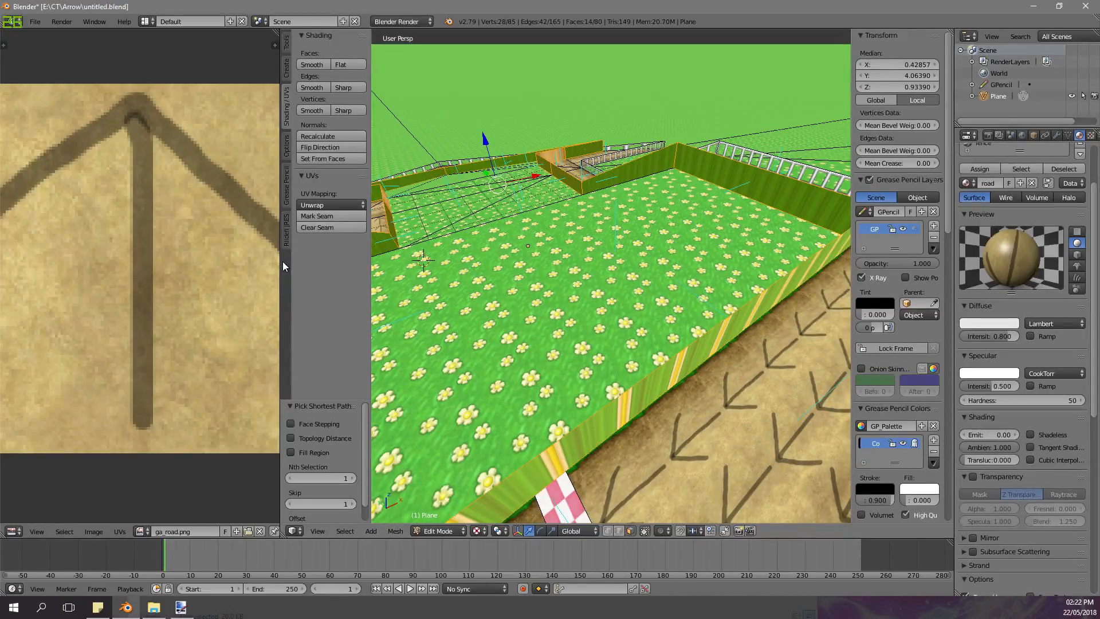
# - Flip the normals of the selected inner wall faces
pyautogui.moveTo(280, 264); pyautogui.dragTo(148, 261)
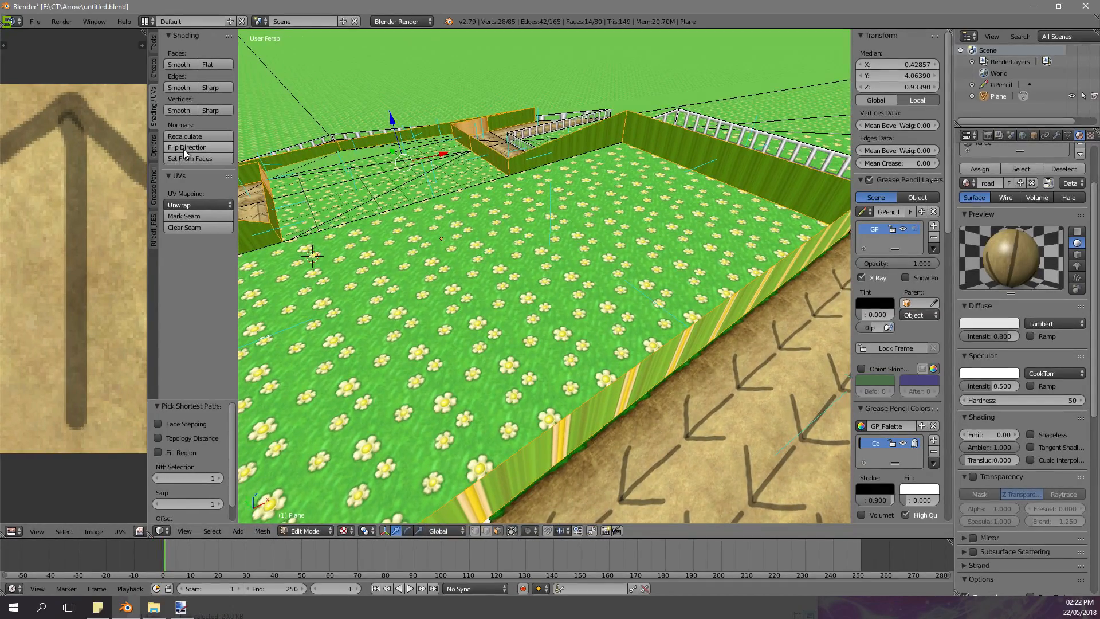
pyautogui.click(184, 148)
pyautogui.scroll(-3, 634, 219)
pyautogui.scroll(-4, 634, 219)
pyautogui.scroll(3, 1064, 195)
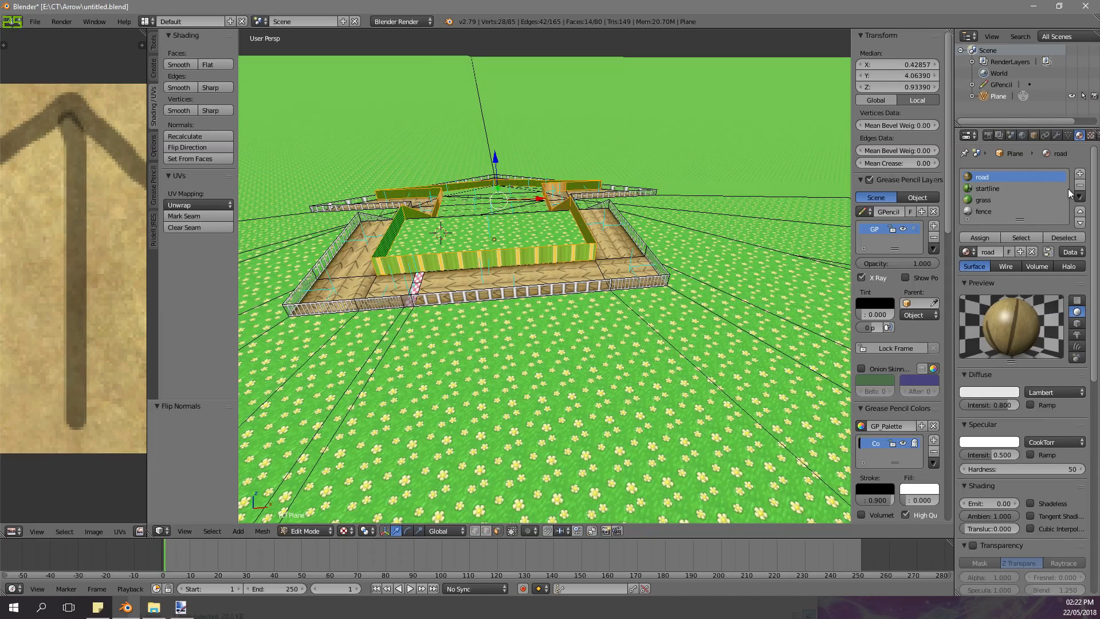
# - Assign the fence material to the selected inner wall faces and show its texture settings
pyautogui.click(1090, 136)
pyautogui.click(1080, 136)
pyautogui.click(989, 200)
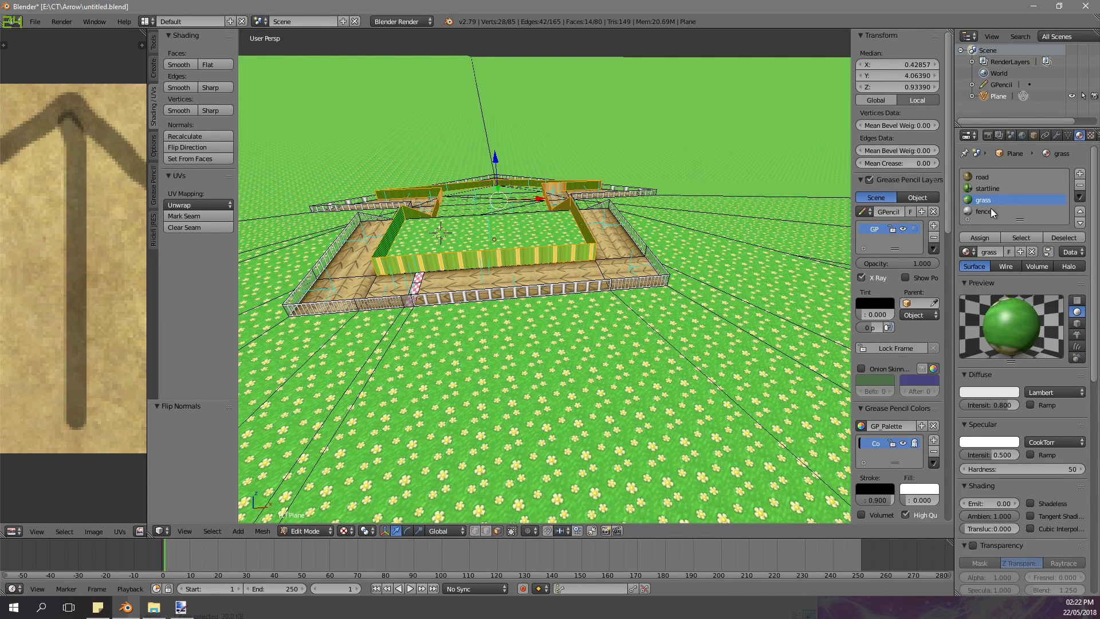
pyautogui.click(991, 209)
pyautogui.click(1090, 135)
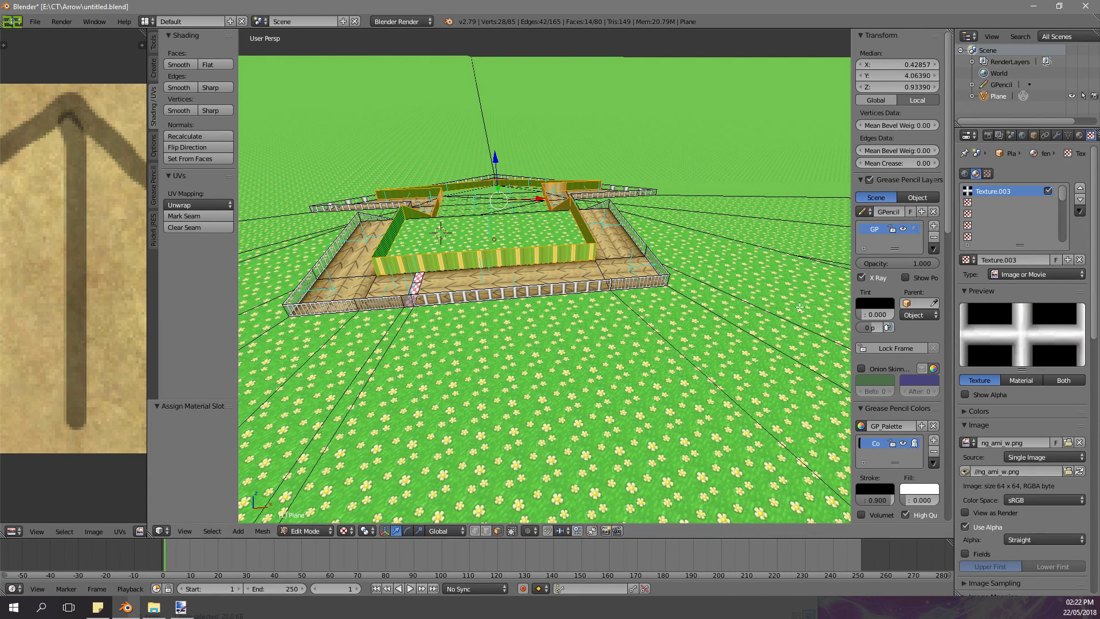
# - Reset the inner wall faces' UVs and apply the ng_ami_w.png image to them
pyautogui.press('u')
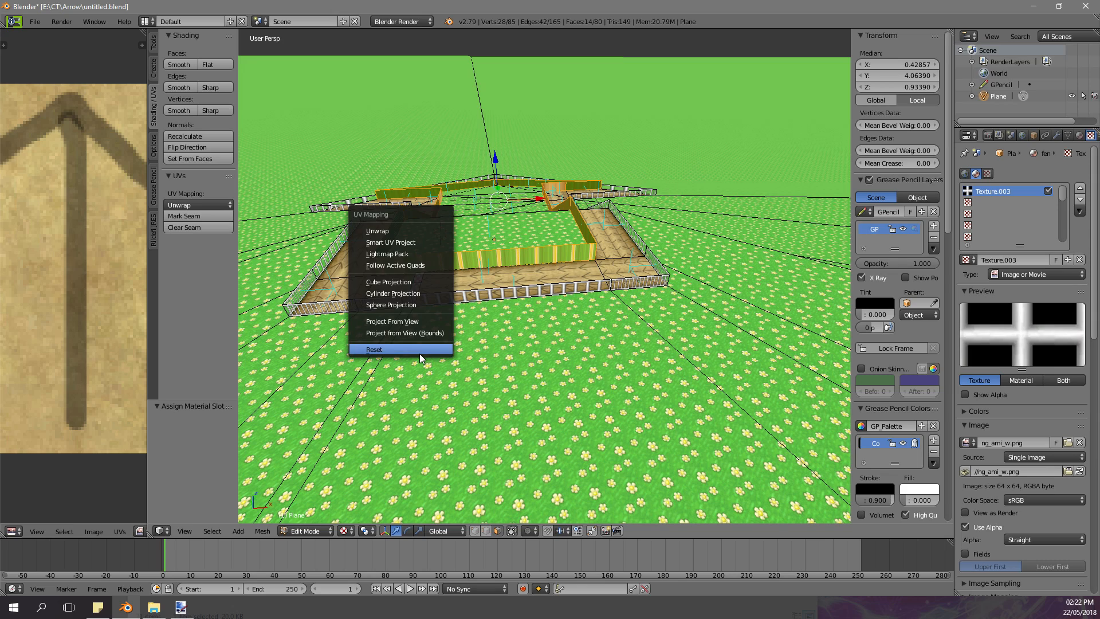
pyautogui.click(420, 351)
pyautogui.click(139, 531)
pyautogui.click(172, 464)
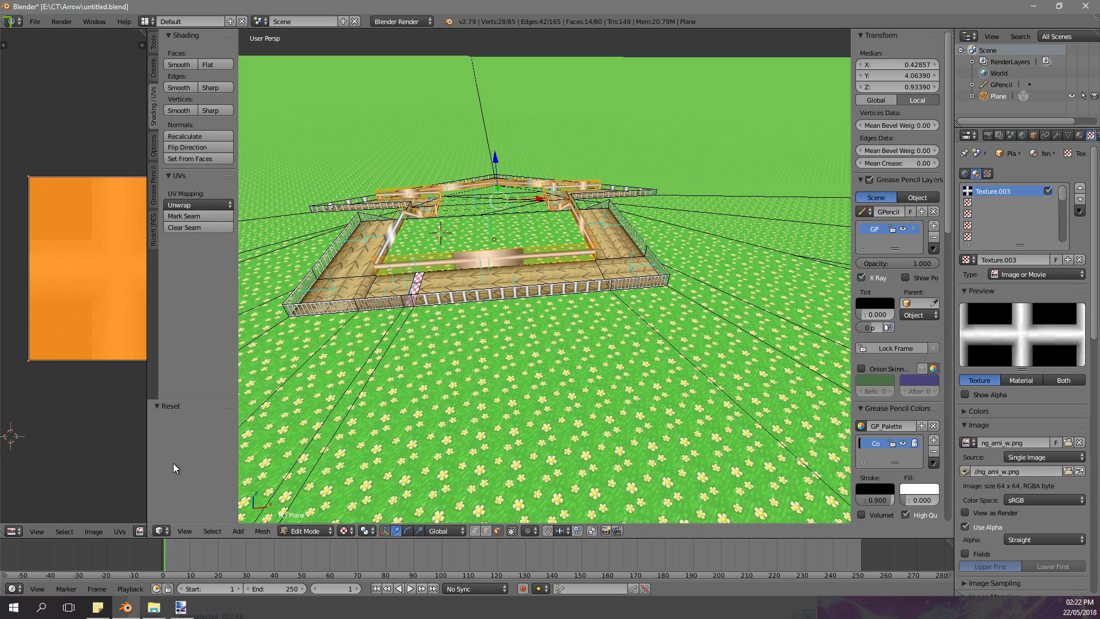
pyautogui.moveTo(146, 345); pyautogui.dragTo(355, 347)
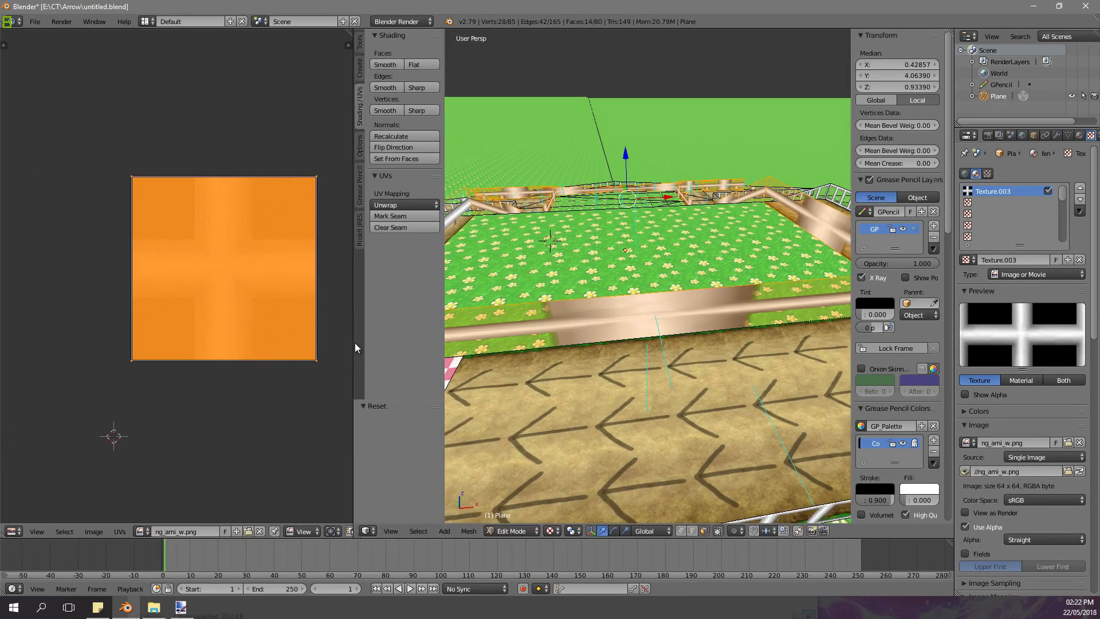
# - Rotate all of the inner wall's UVs by 90 degrees
pyautogui.rightClick(119, 333)
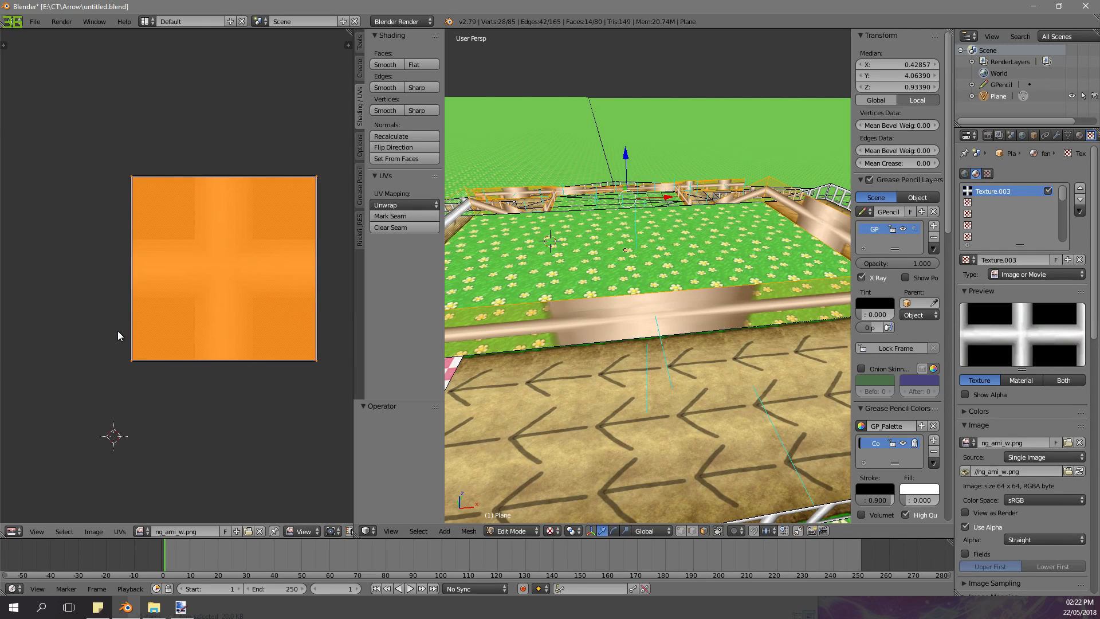
pyautogui.write('aar90')
pyautogui.press('Return')
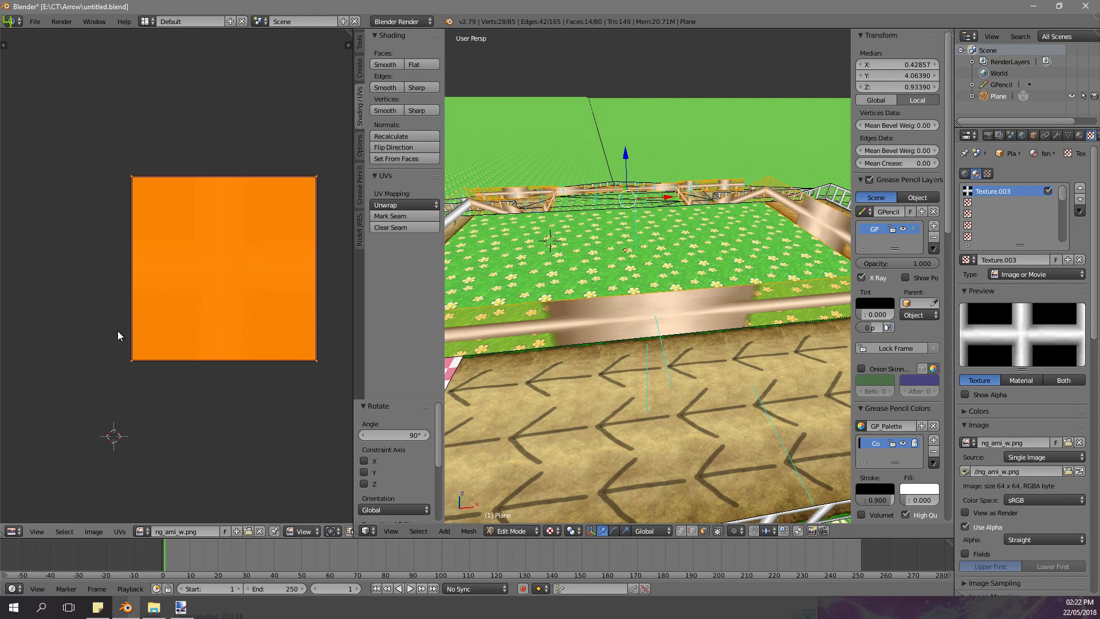
# - Scale the inner wall's UVs by 16 along the X axis
pyautogui.scroll(-4, 263, 263)
pyautogui.press('s')
pyautogui.write('x')
pyautogui.write('16')
pyautogui.press('Return')
pyautogui.scroll(-2, 36, 245)
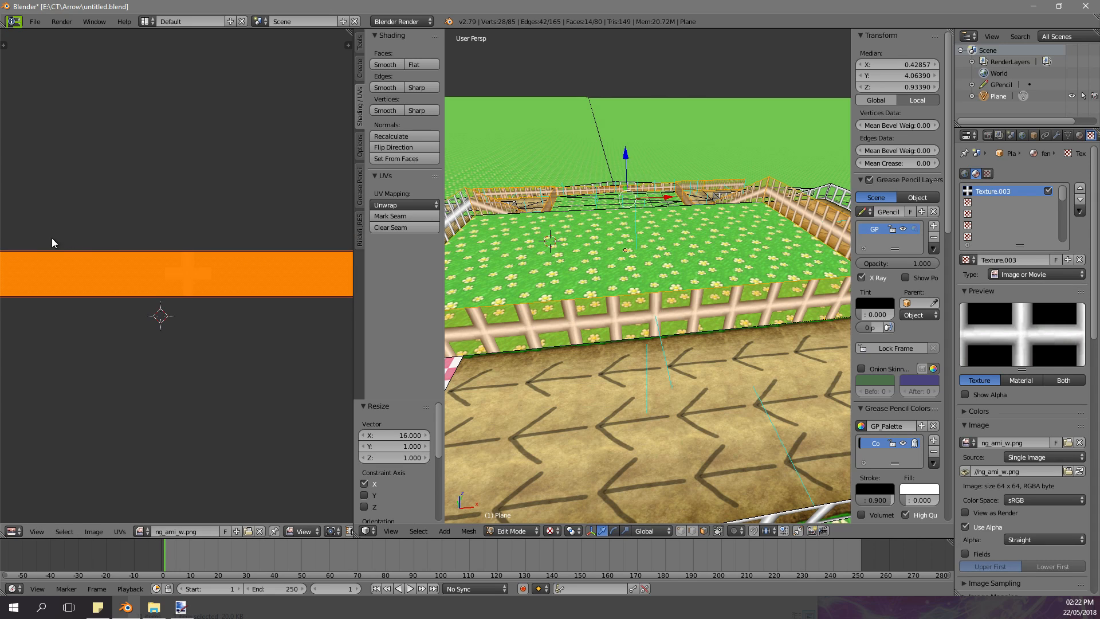
# - Scale all of the inner wall's UVs by about 1.78 along the Y axis
pyautogui.press('a')
pyautogui.press('a')
pyautogui.scroll(-3, 183, 278)
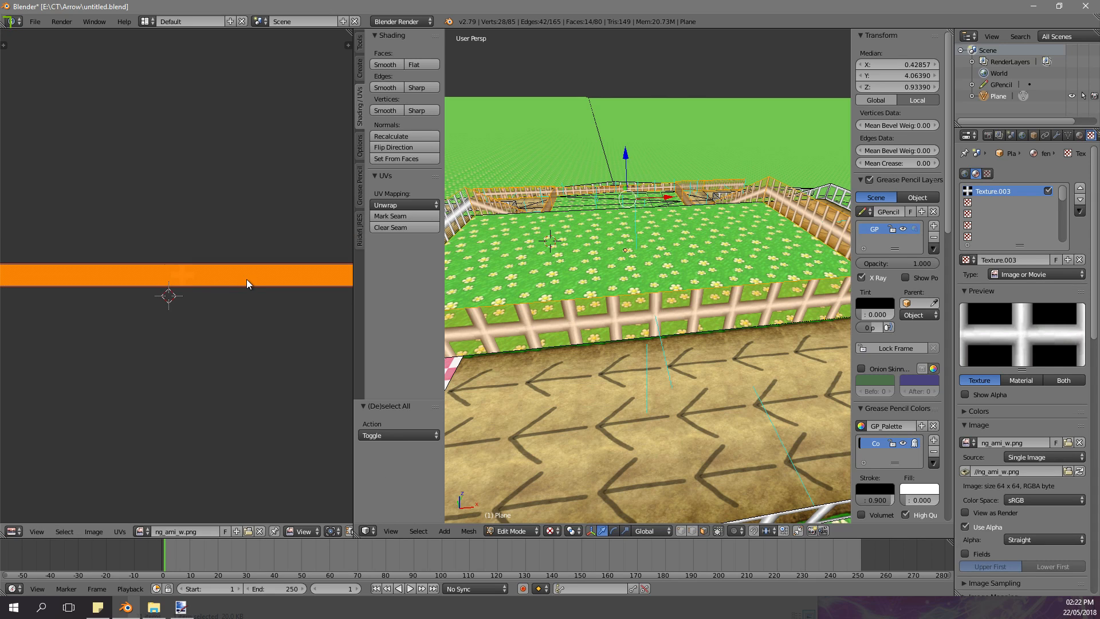
pyautogui.press('s')
pyautogui.press('y')
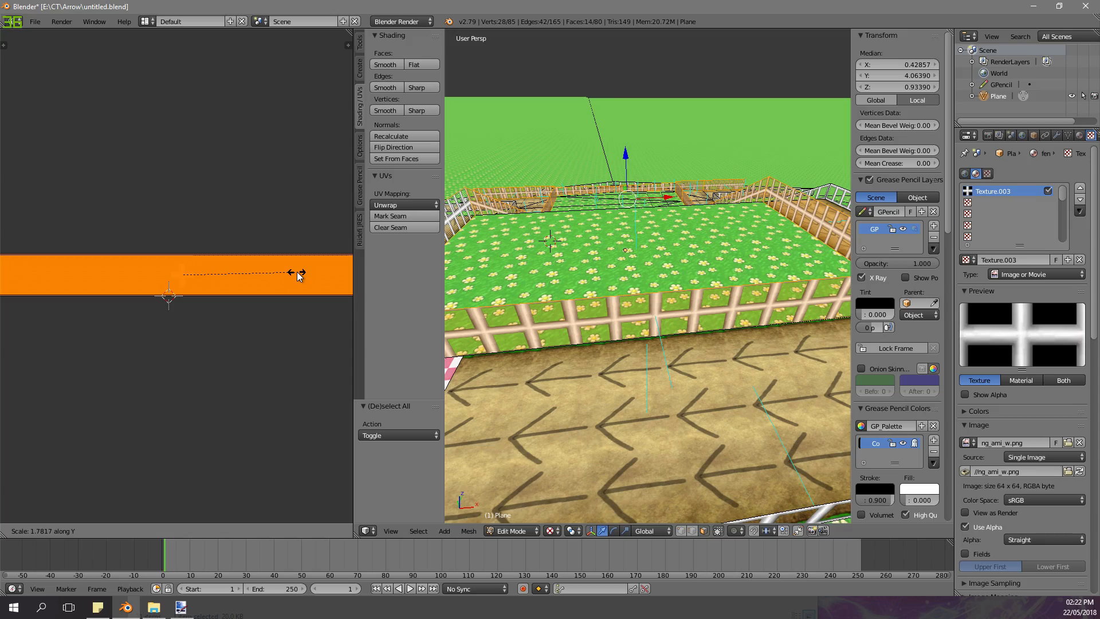
pyautogui.click(298, 277)
# - Leave edit mode and examine the fence texture along the track's inner border
pyautogui.press('Tab')
pyautogui.moveTo(629, 275); pyautogui.dragTo(680, 285, button='middle')
pyautogui.scroll(4, 703, 259)
pyautogui.moveTo(353, 310); pyautogui.dragTo(102, 304)
pyautogui.scroll(-4, 458, 264)
pyautogui.moveTo(459, 263); pyautogui.dragTo(363, 239, button='middle')
pyautogui.scroll(5, 441, 278)
pyautogui.scroll(-5, 445, 263)
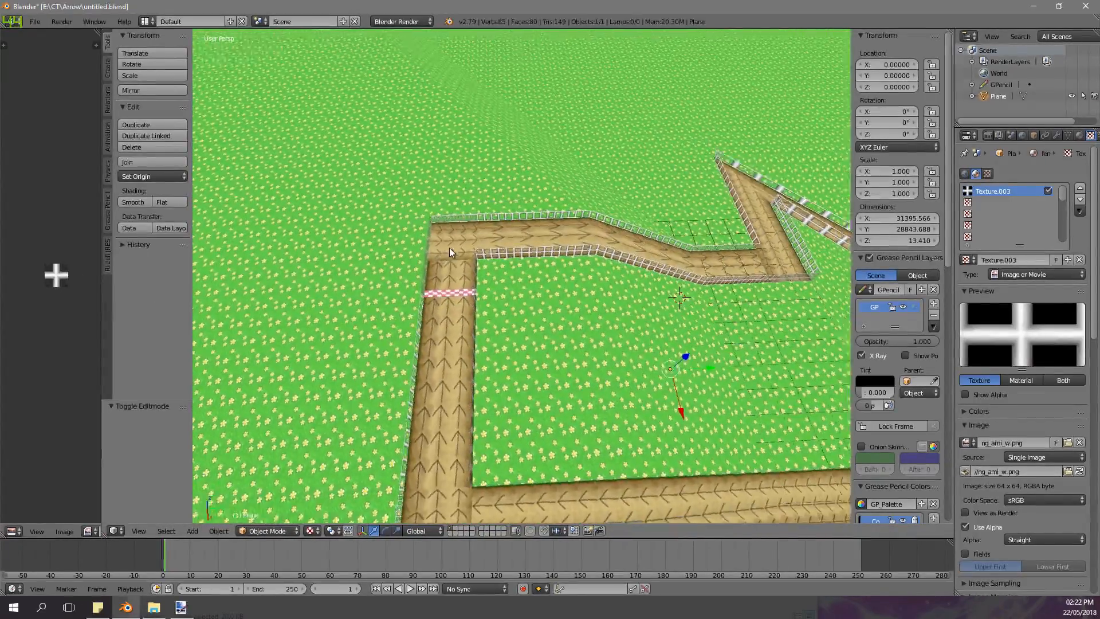
# - Add a cube to the track mesh on the grass outside the corner near the start line, and raise it about 1.8 along Z
pyautogui.hotkey('shift', 'a')
pyautogui.press('Escape')
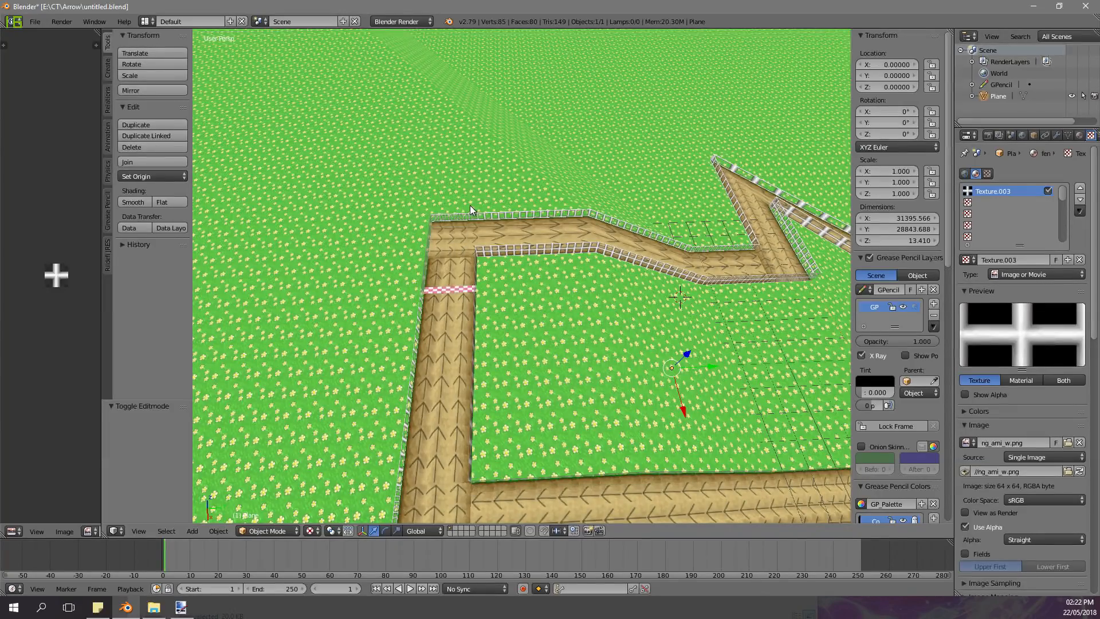
pyautogui.press('Tab')
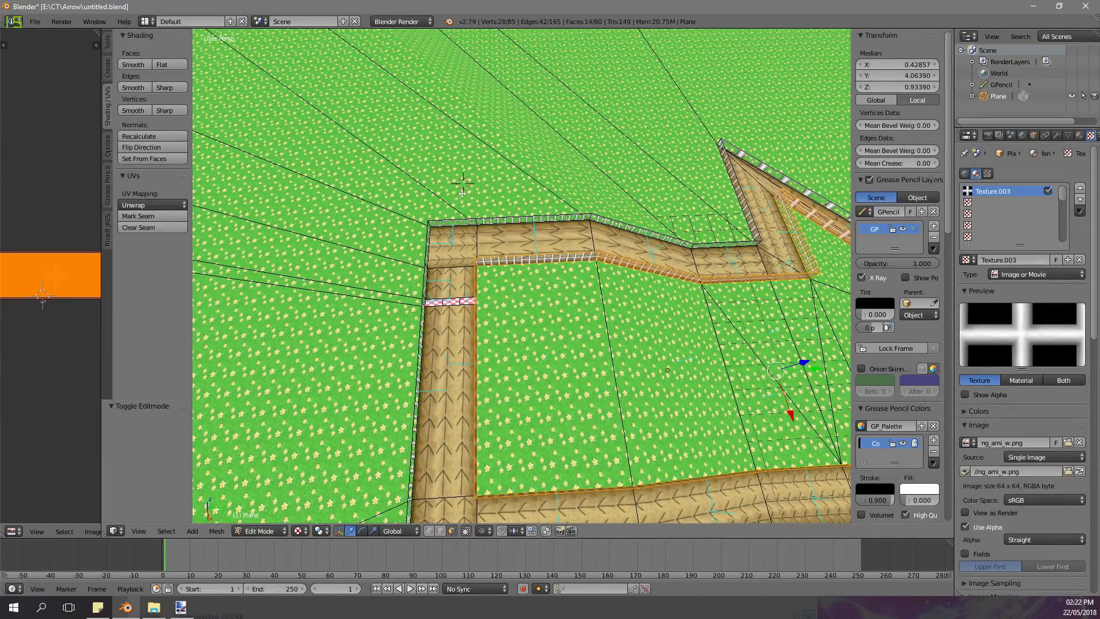
pyautogui.hotkey('shift', 'a')
pyautogui.click(450, 197)
pyautogui.keyDown('shift'); pyautogui.moveTo(449, 199); pyautogui.dragTo(567, 236, button='middle'); pyautogui.keyUp('shift')
pyautogui.scroll(2, 509, 278)
pyautogui.press('Tab')
pyautogui.press('Tab')
pyautogui.scroll(2, 562, 238)
pyautogui.moveTo(481, 250); pyautogui.dragTo(480, 155)
# - Scale the cube to about 0.23 along X and about -0.44 along Z to form the arrow's shaft
pyautogui.moveTo(659, 252); pyautogui.dragTo(699, 232, button='middle')
pyautogui.press('s')
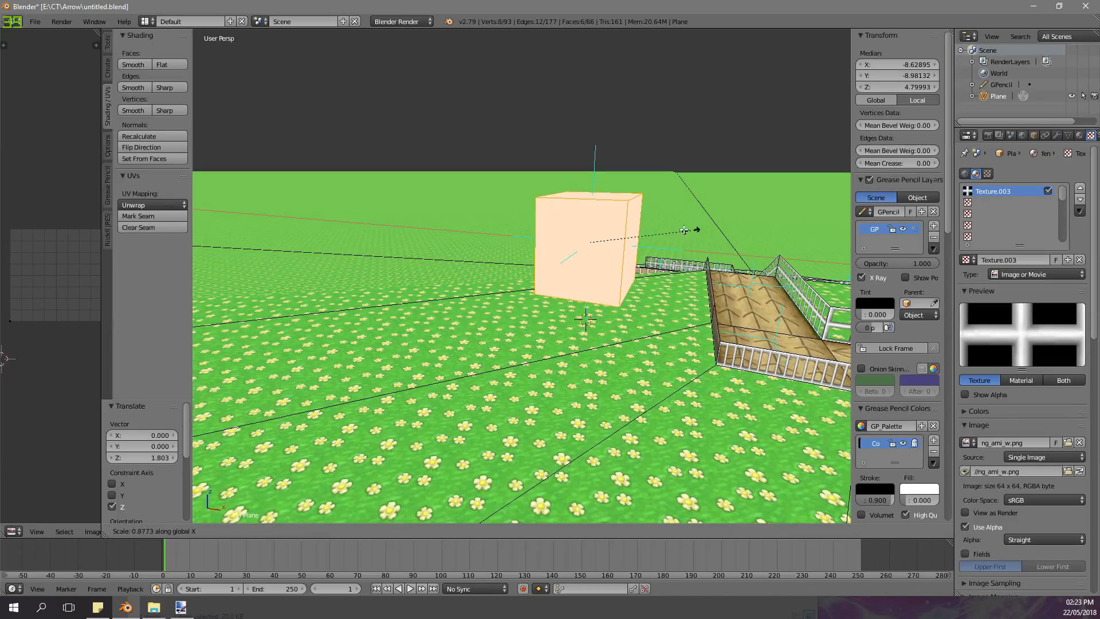
pyautogui.click(615, 227)
pyautogui.moveTo(615, 228); pyautogui.dragTo(540, 210, button='middle')
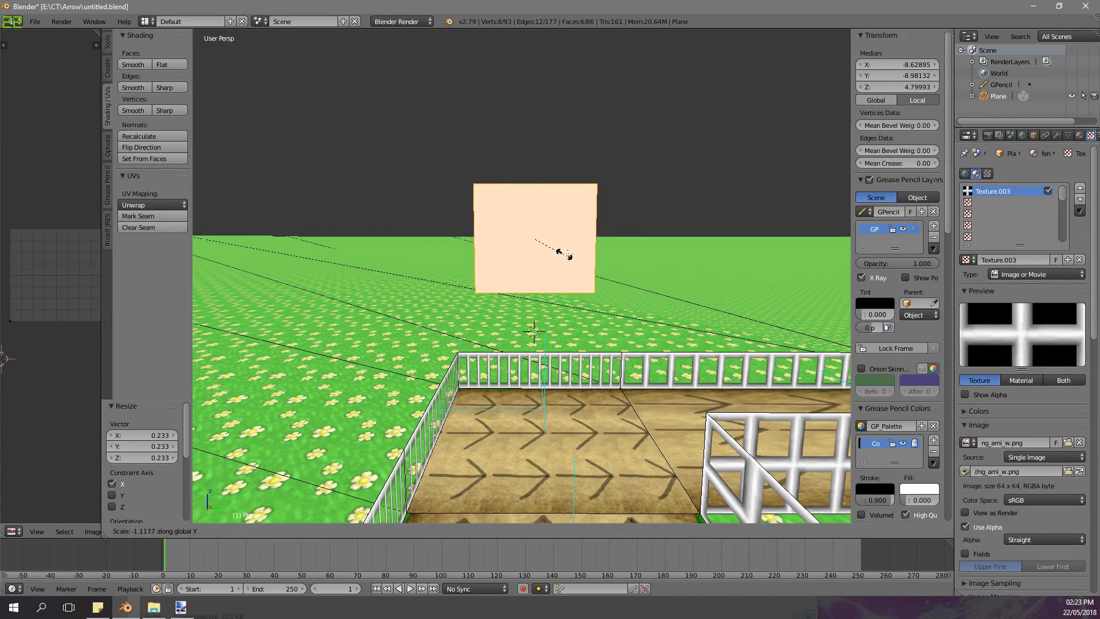
pyautogui.press('z')
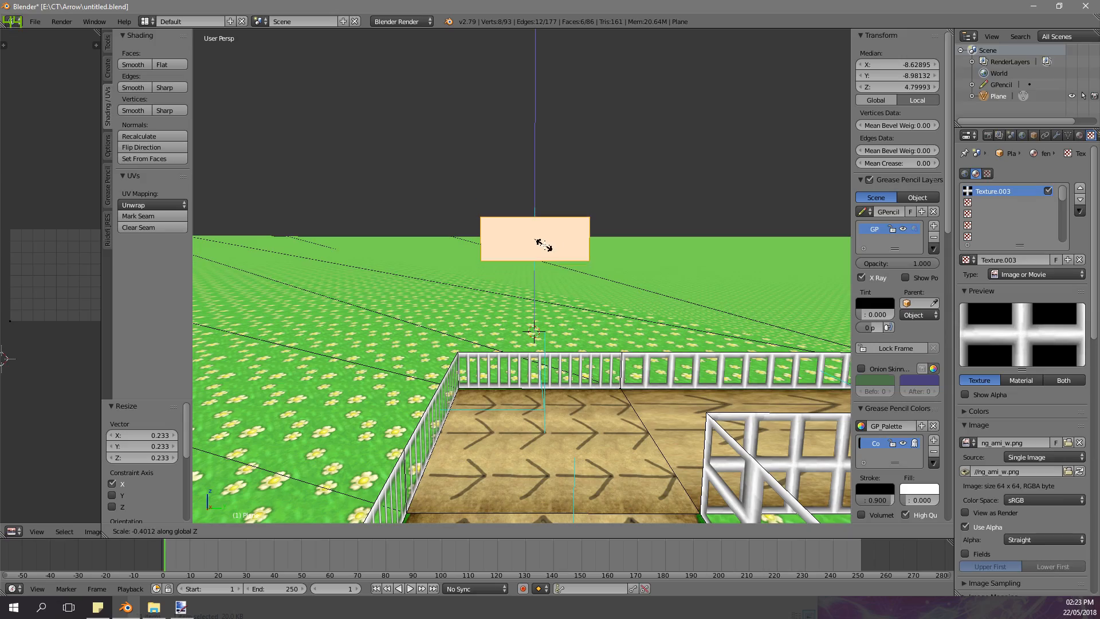
pyautogui.click(543, 246)
pyautogui.moveTo(543, 245); pyautogui.dragTo(434, 501, button='middle')
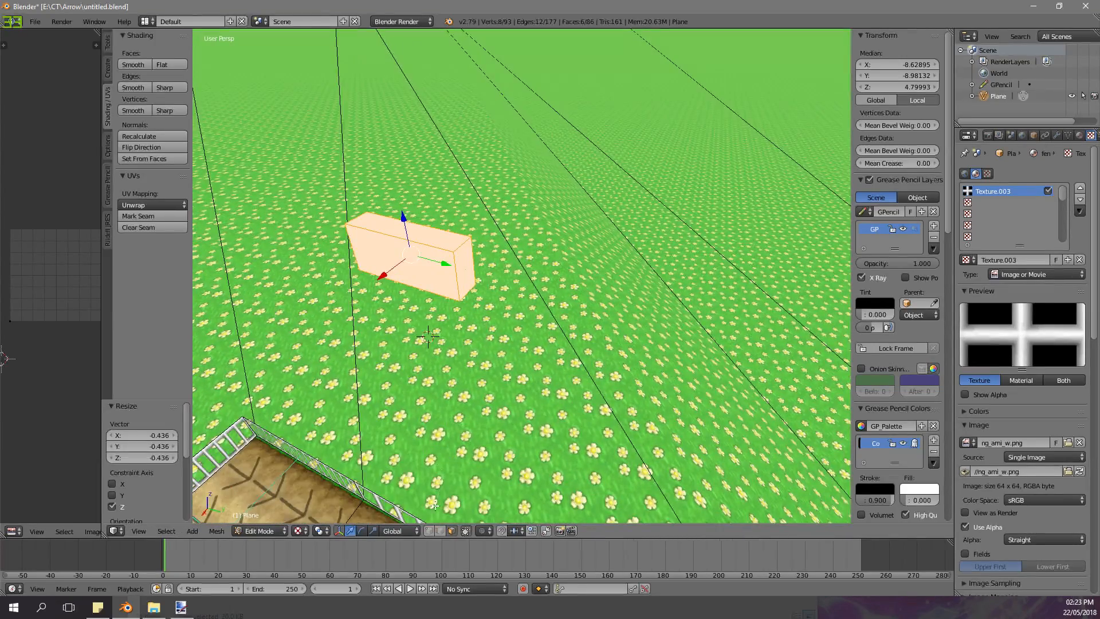
# - Extrude the end face of the shaft in place and scale it up by about 2.07
pyautogui.rightClick(452, 273)
pyautogui.moveTo(456, 270); pyautogui.dragTo(478, 254, button='middle')
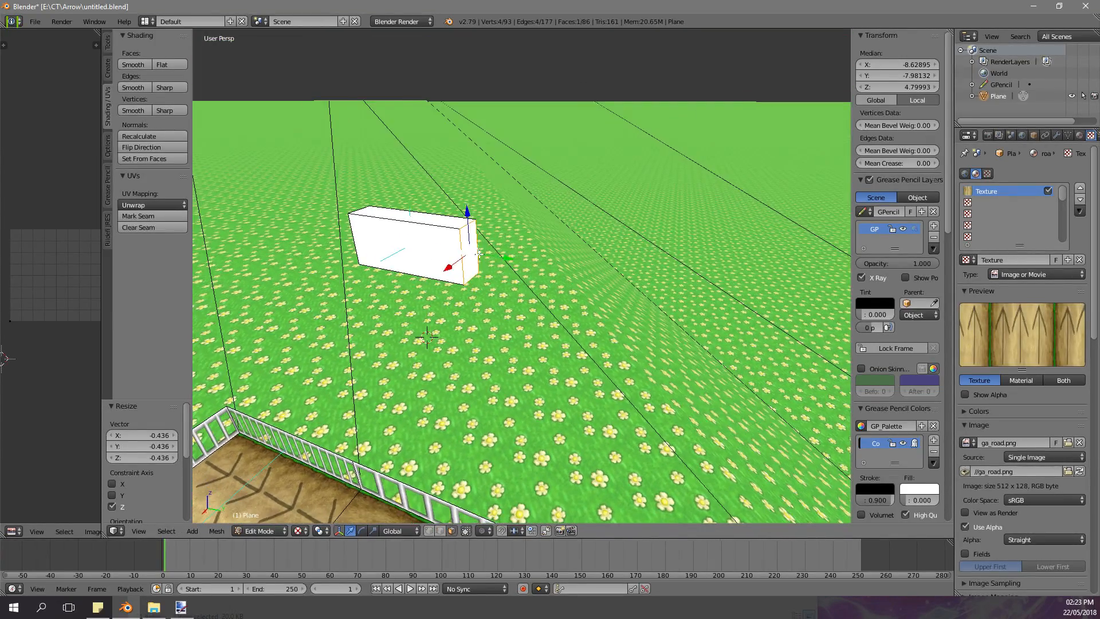
pyautogui.rightClick(502, 259)
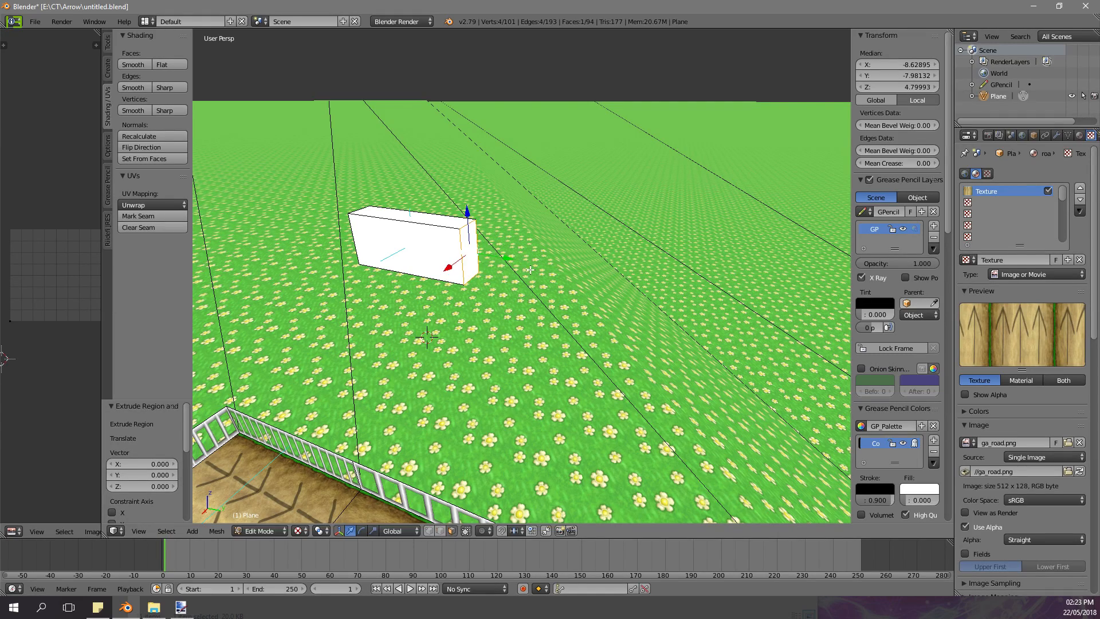
pyautogui.click(616, 265)
pyautogui.moveTo(595, 264)
pyautogui.mouseDown(button='middle')
pyautogui.moveTo(652, 252)
pyautogui.moveTo(603, 261)
pyautogui.mouseUp(button='middle')
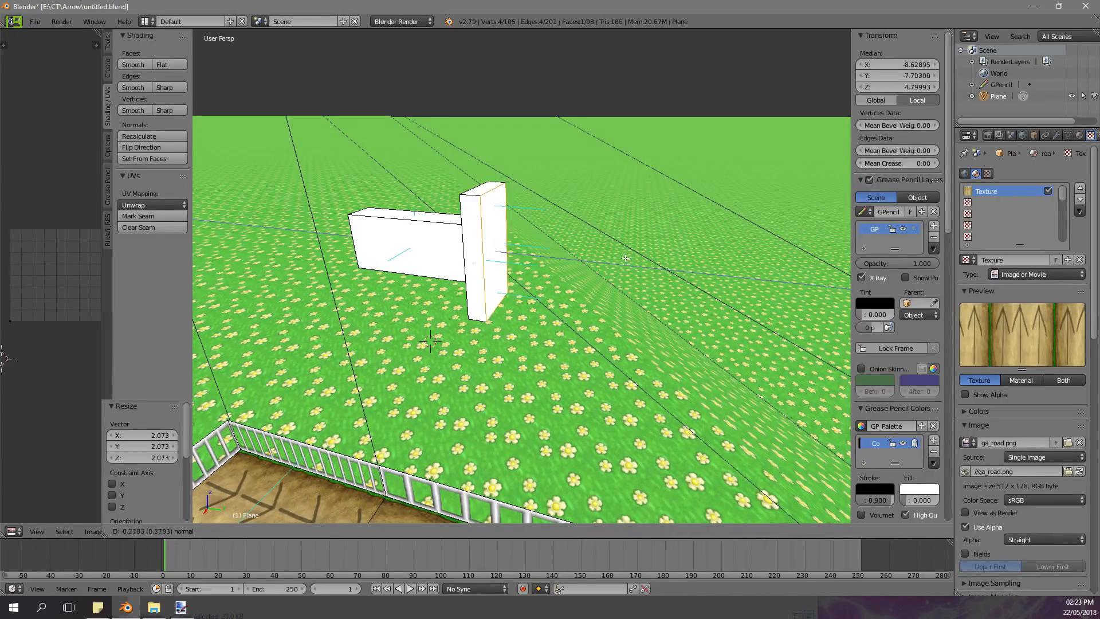
# - Extrude the enlarged end face about 1.66 along Y and scale it down to a point to form the arrowhead
pyautogui.rightClick(534, 252)
pyautogui.click(625, 260)
pyautogui.press('s')
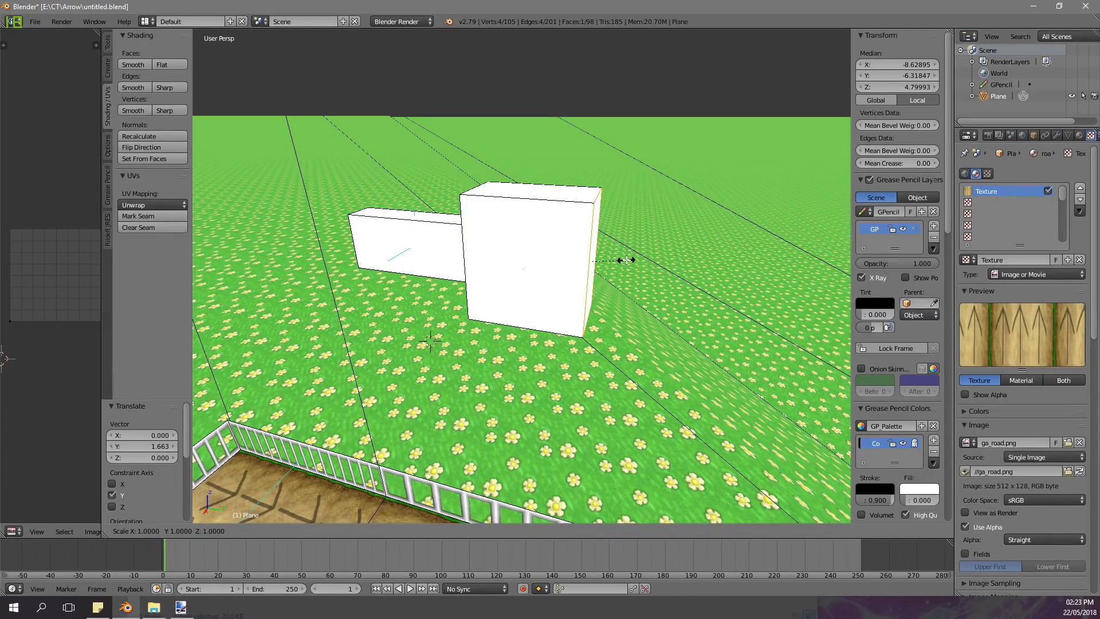
pyautogui.moveTo(624, 262)
pyautogui.mouseDown(button='middle')
pyautogui.moveTo(596, 270)
pyautogui.moveTo(730, 238)
pyautogui.moveTo(641, 221)
pyautogui.moveTo(493, 275)
pyautogui.moveTo(630, 248)
pyautogui.moveTo(597, 245)
pyautogui.moveTo(556, 271)
pyautogui.moveTo(544, 255)
pyautogui.mouseUp(button='middle')
# - Select the whole arrow through the mesh with circle selection and separate it into its own object
pyautogui.press('a')
pyautogui.press('a')
pyautogui.press('a')
pyautogui.press('c')
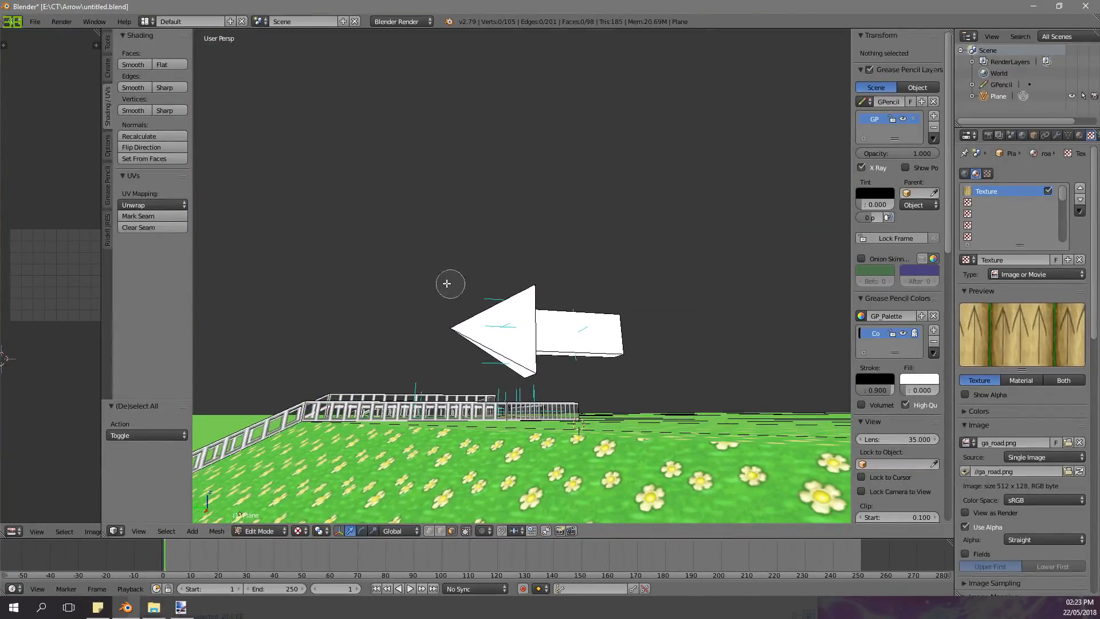
pyautogui.click(466, 531)
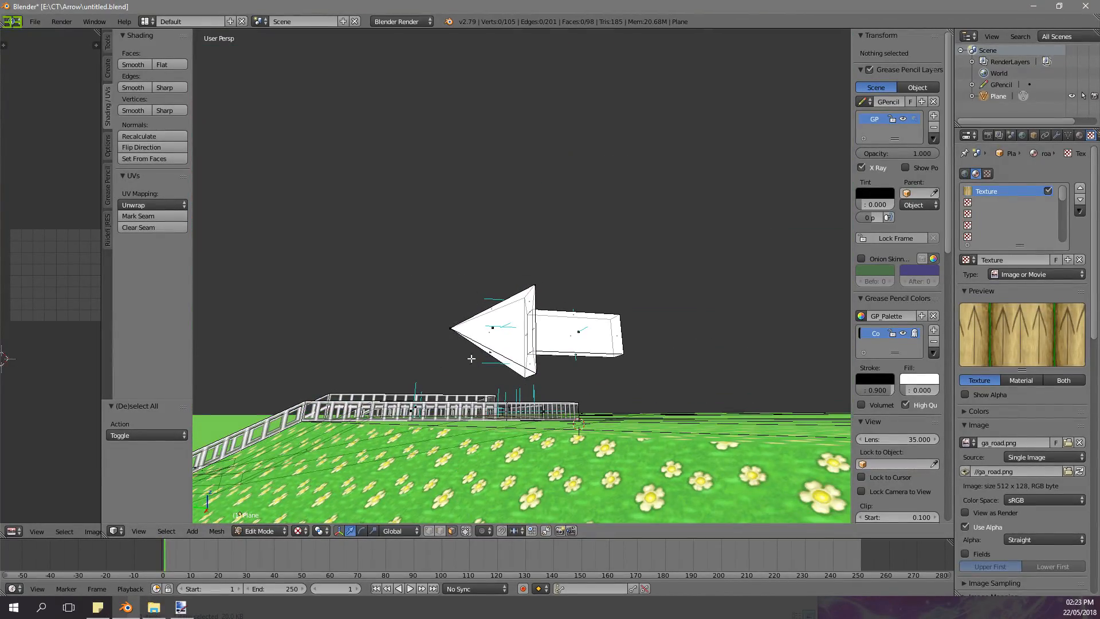
pyautogui.moveTo(470, 321); pyautogui.dragTo(579, 326)
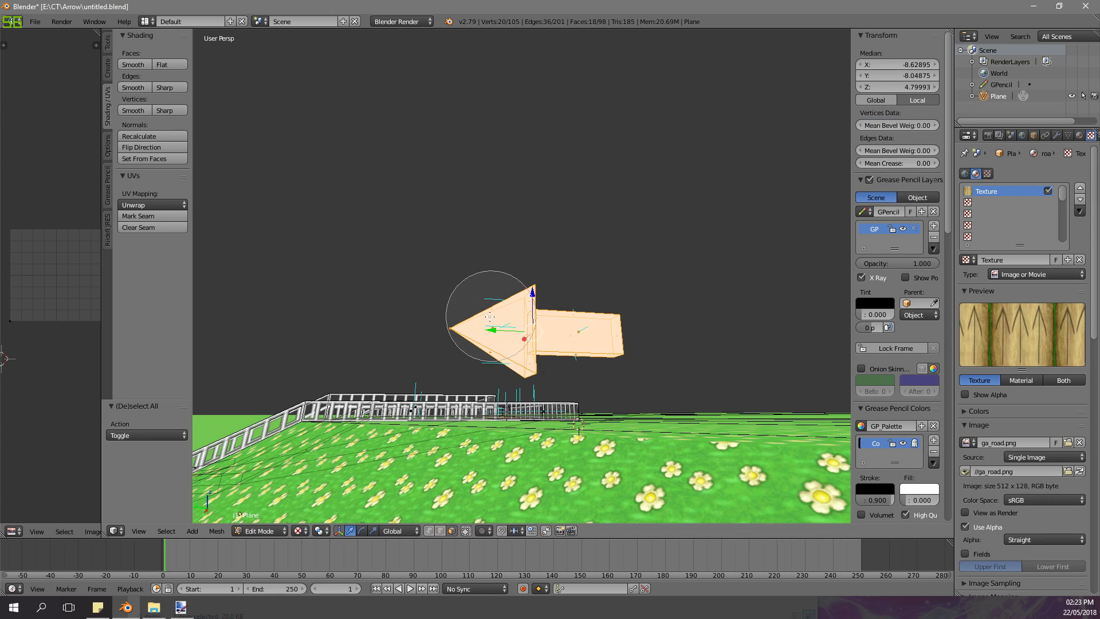
pyautogui.rightClick(467, 322)
pyautogui.moveTo(493, 321); pyautogui.dragTo(588, 310, button='middle')
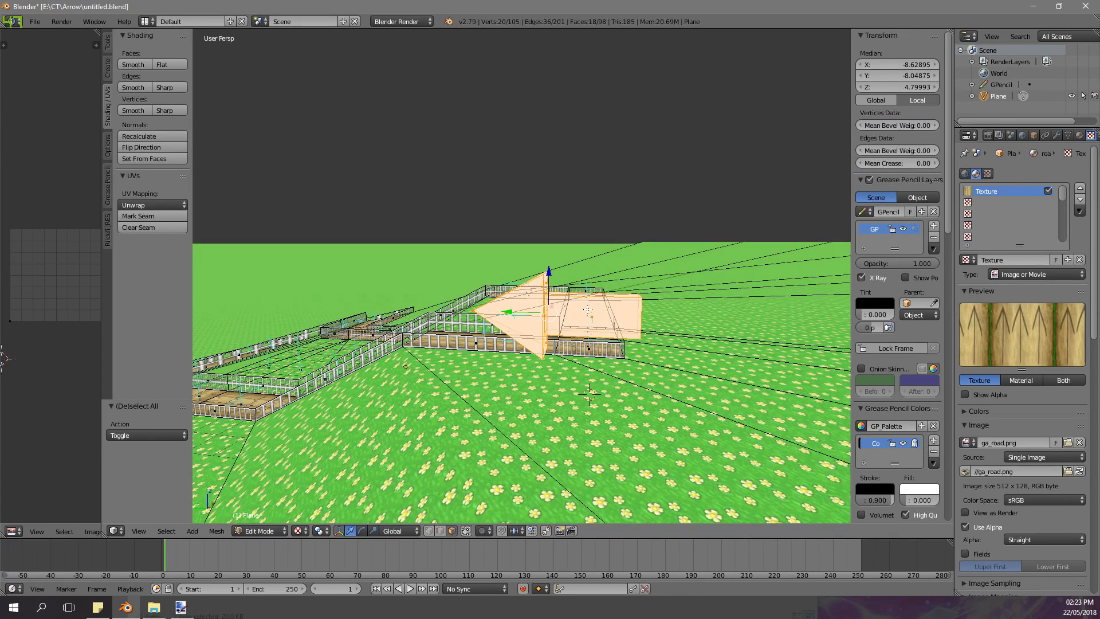
pyautogui.click(588, 310)
pyautogui.press('Tab')
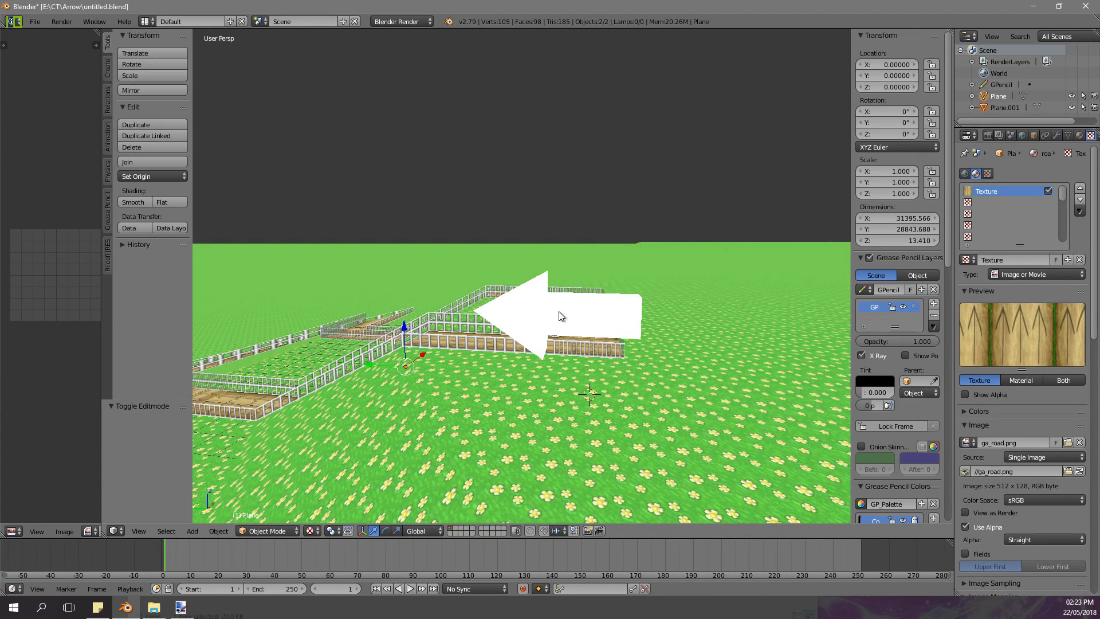
# - Set the arrow object's origin to its center of mass (volume)
pyautogui.moveTo(579, 291); pyautogui.dragTo(503, 322, button='middle')
pyautogui.press('space')
pyautogui.write('or')
pyautogui.press('Down')
pyautogui.press('Down')
pyautogui.press('Down')
pyautogui.press('Down')
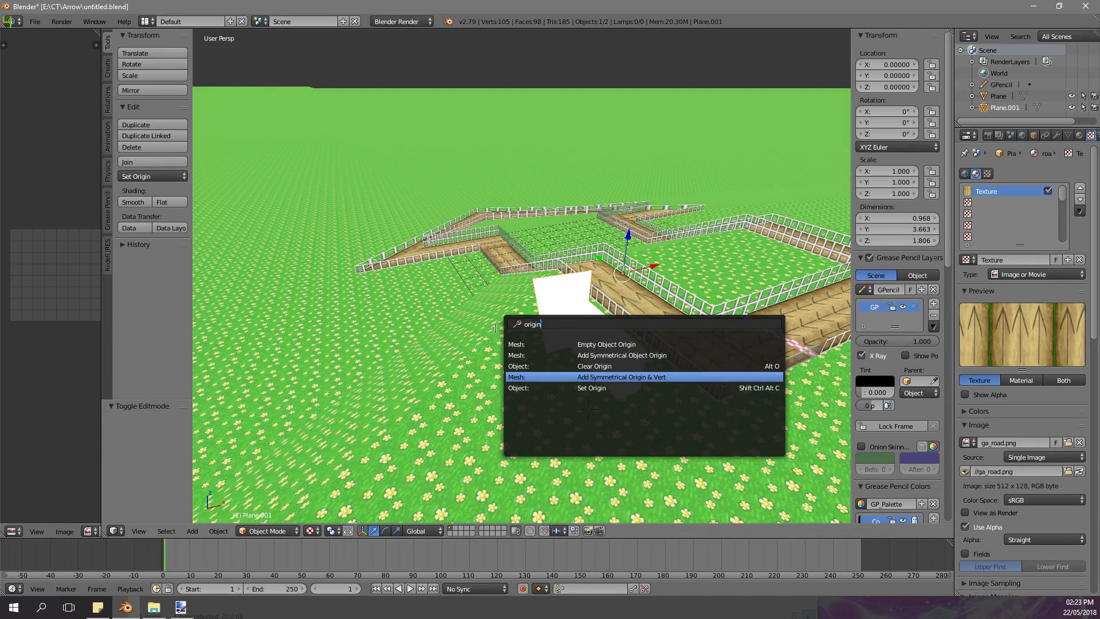
pyautogui.press('Return')
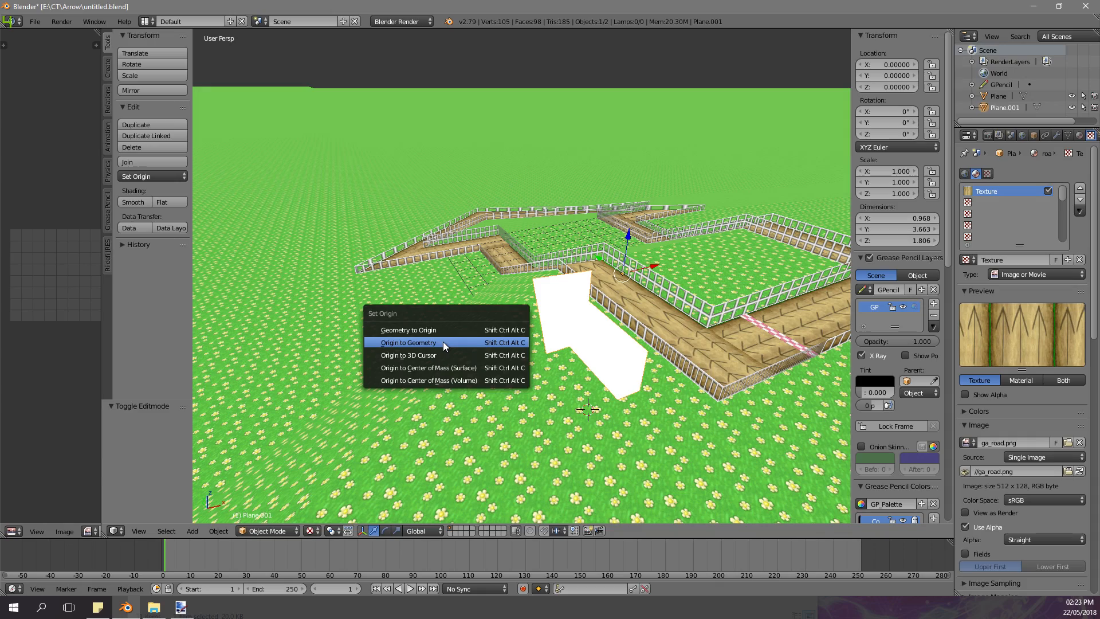
pyautogui.click(488, 371)
pyautogui.moveTo(567, 352); pyautogui.dragTo(403, 322, button='middle')
pyautogui.press('space')
pyautogui.click(479, 340)
pyautogui.click(480, 349)
# - Enter edit mode on the arrow object and select all of its geometry
pyautogui.moveTo(545, 353); pyautogui.dragTo(558, 282, button='middle')
pyautogui.press('Tab')
pyautogui.press('Tab')
pyautogui.moveTo(557, 282); pyautogui.dragTo(499, 268, button='middle')
pyautogui.press('Tab')
pyautogui.moveTo(480, 378); pyautogui.dragTo(434, 423, button='middle')
pyautogui.moveTo(489, 269); pyautogui.dragTo(487, 266, button='middle')
pyautogui.press('a')
pyautogui.moveTo(487, 266); pyautogui.dragTo(379, 292, button='middle')
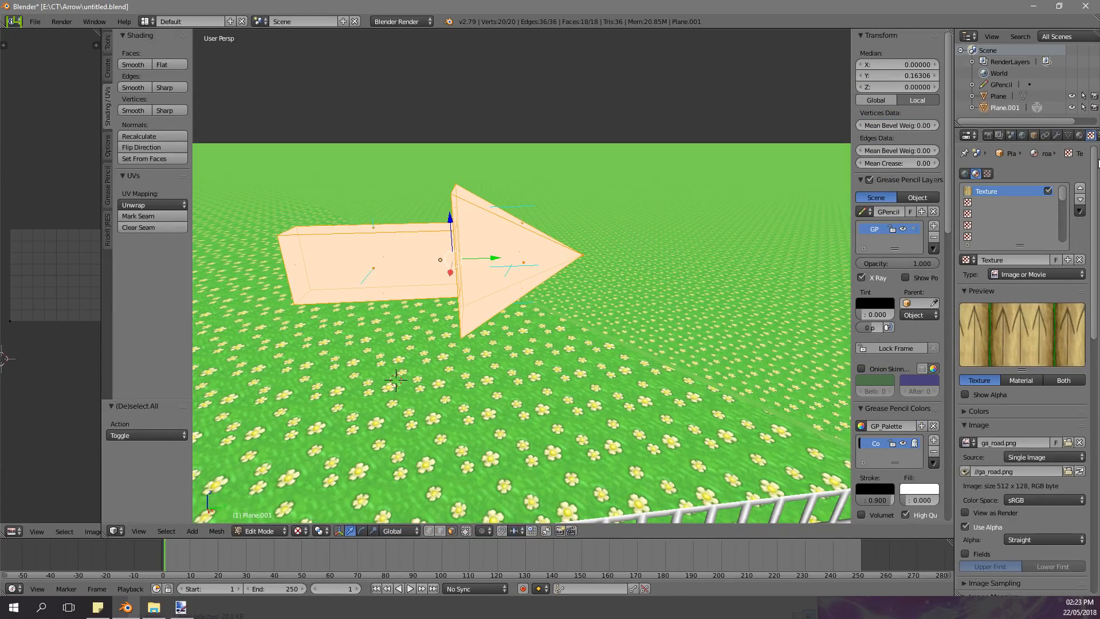
# - Remove all four inherited material slots from the arrow object and return to editing its mesh
pyautogui.click(1079, 135)
pyautogui.press('Tab')
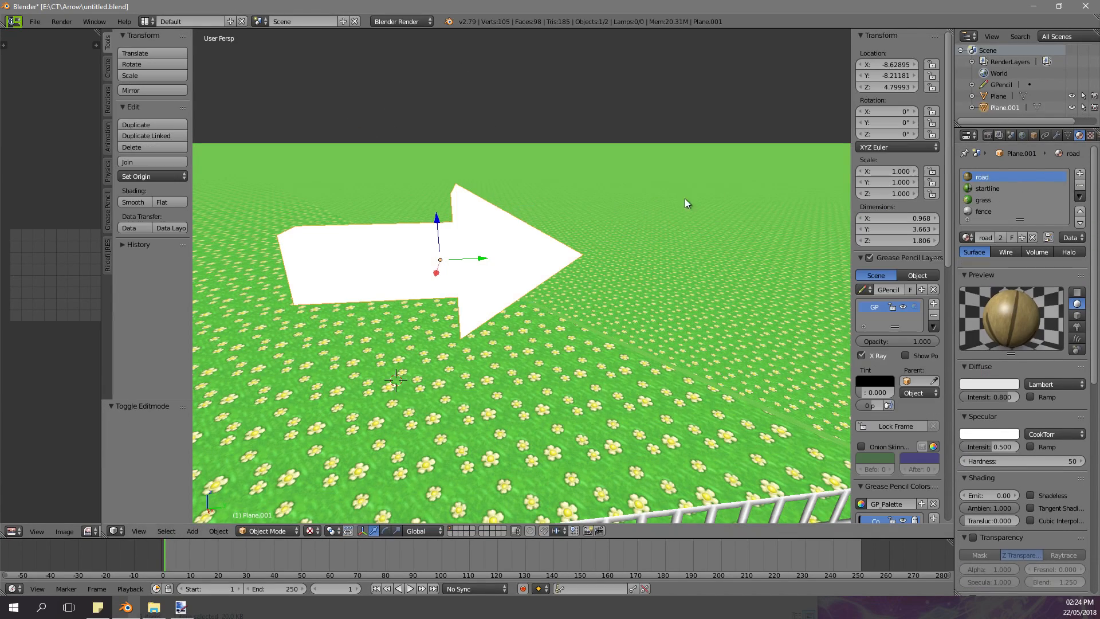
pyautogui.click(1080, 185)
pyautogui.click(1079, 186)
pyautogui.click(1079, 185)
pyautogui.click(1080, 185)
pyautogui.press('Tab')
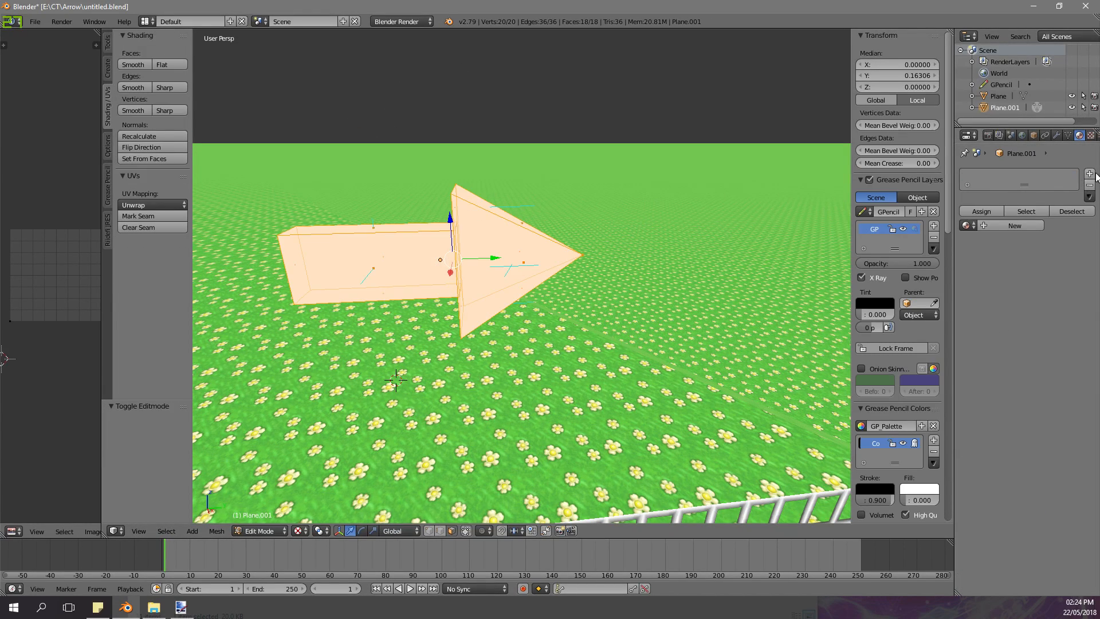
# - Create a new material named tree_leaves and assign it to the whole arrow
pyautogui.click(1012, 226)
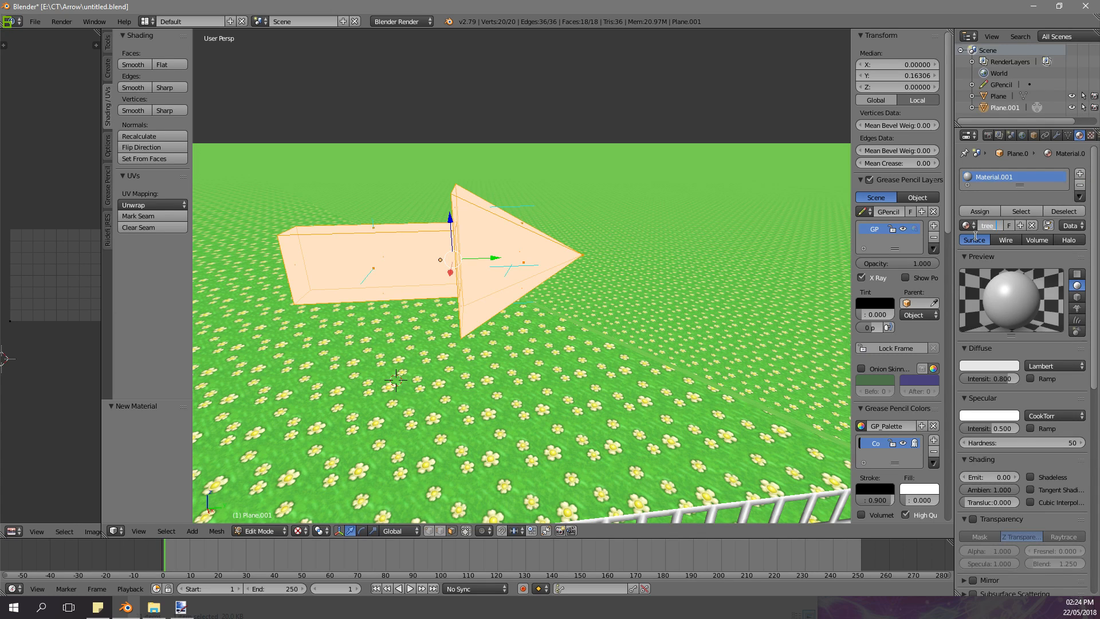
pyautogui.keyDown('shift'); pyautogui.moveTo(537, 254); pyautogui.dragTo(596, 216, button='middle'); pyautogui.keyUp('shift')
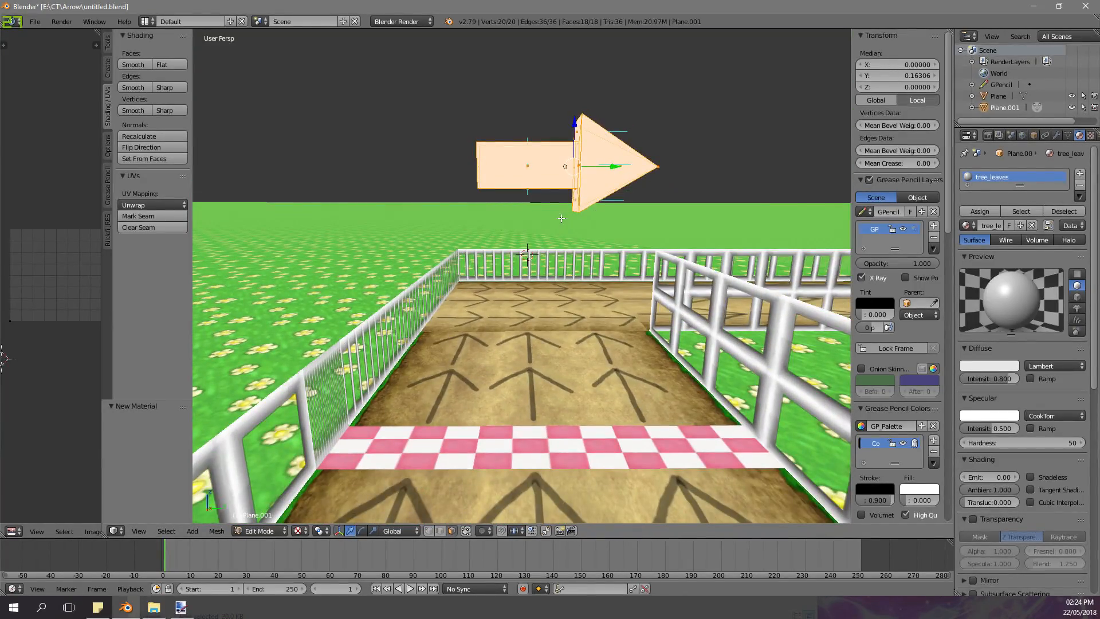
pyautogui.moveTo(561, 218); pyautogui.dragTo(507, 171, button='middle')
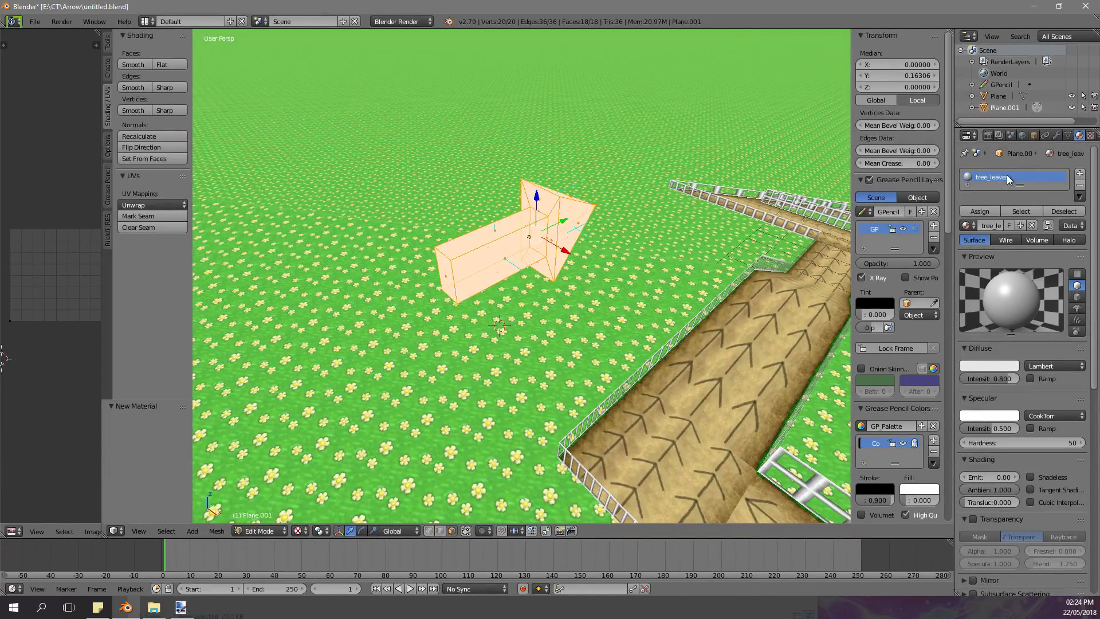
# - Add an image texture to the tree_leaves material using ng_flower_r.png from the Arrow folder
pyautogui.click(1090, 135)
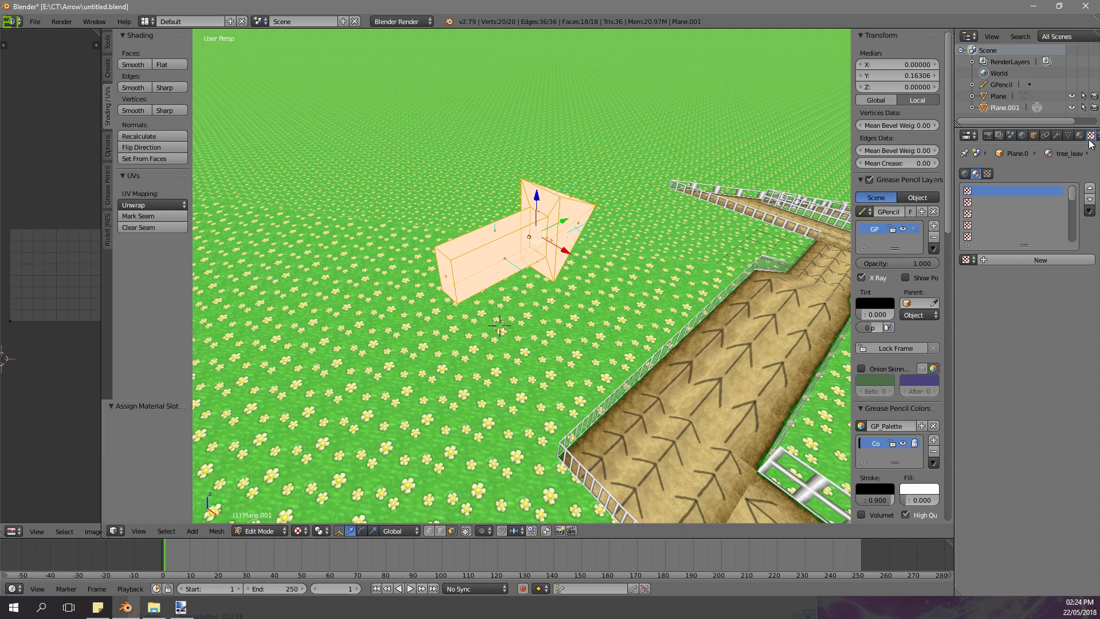
pyautogui.click(1061, 443)
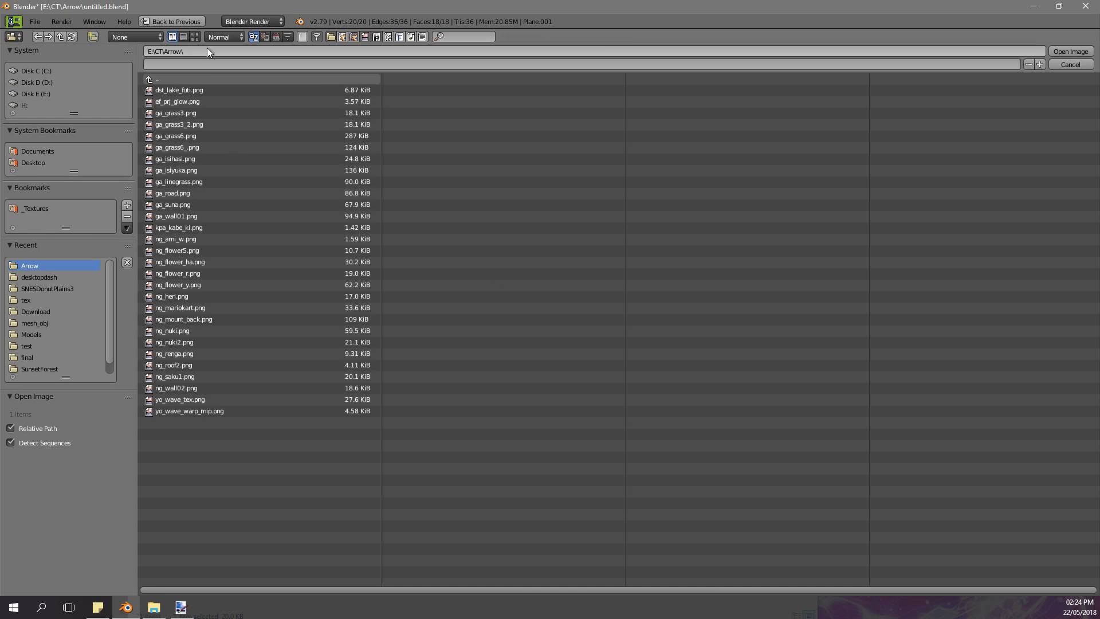
pyautogui.click(195, 36)
pyautogui.click(773, 195)
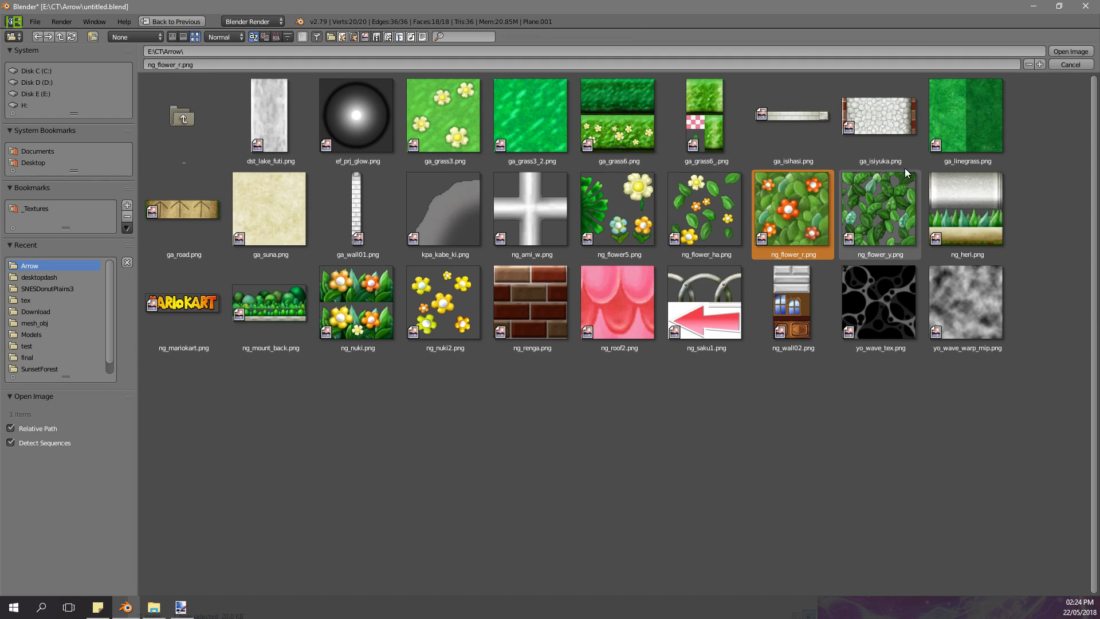
pyautogui.click(1062, 53)
# - Widen the UV editor and UV-map all the arrow's faces onto the ng_flower_r.png image
pyautogui.scroll(3, 467, 298)
pyautogui.moveTo(463, 305); pyautogui.dragTo(457, 256, button='middle')
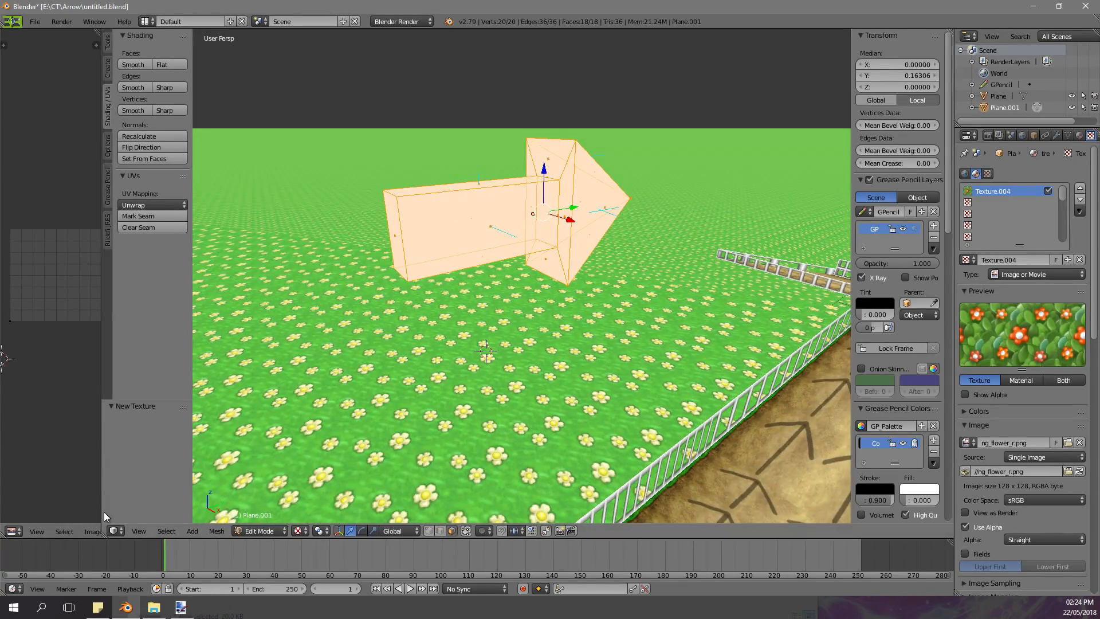
pyautogui.moveTo(115, 510); pyautogui.dragTo(215, 510)
pyautogui.click(140, 531)
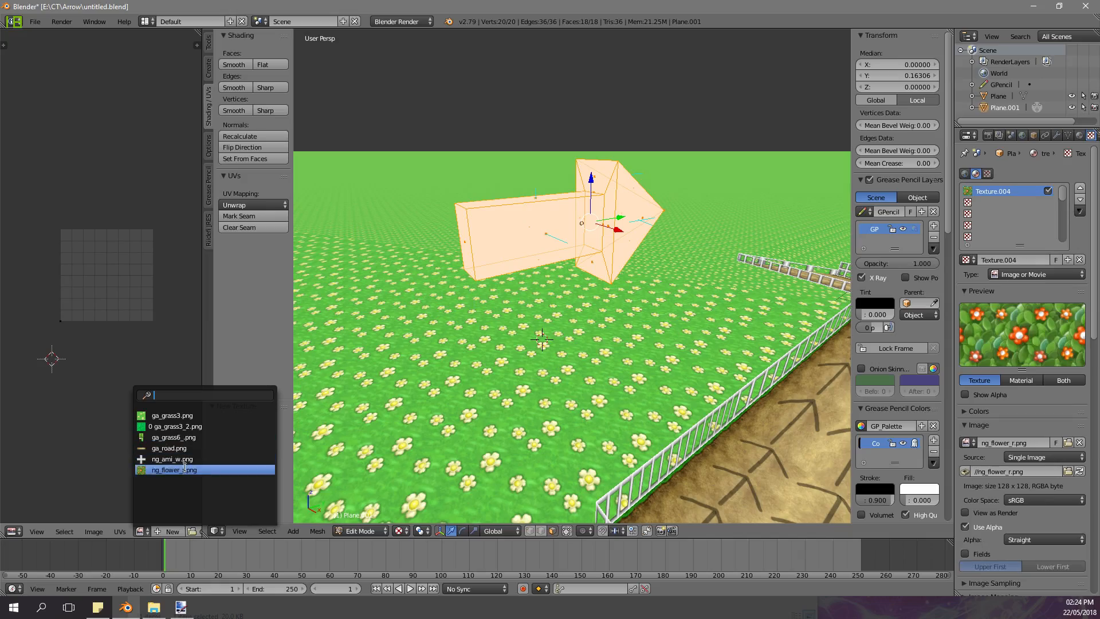
pyautogui.click(186, 469)
pyautogui.press('u')
pyautogui.click(544, 310)
pyautogui.moveTo(544, 310); pyautogui.dragTo(612, 234, button='middle')
pyautogui.press('Tab')
pyautogui.press('Tab')
# - Try to move the underside face of the arrowhead
pyautogui.rightClick(547, 273)
pyautogui.moveTo(561, 291); pyautogui.dragTo(557, 305, button='middle')
pyautogui.rightClick(533, 325)
pyautogui.scroll(1, 533, 324)
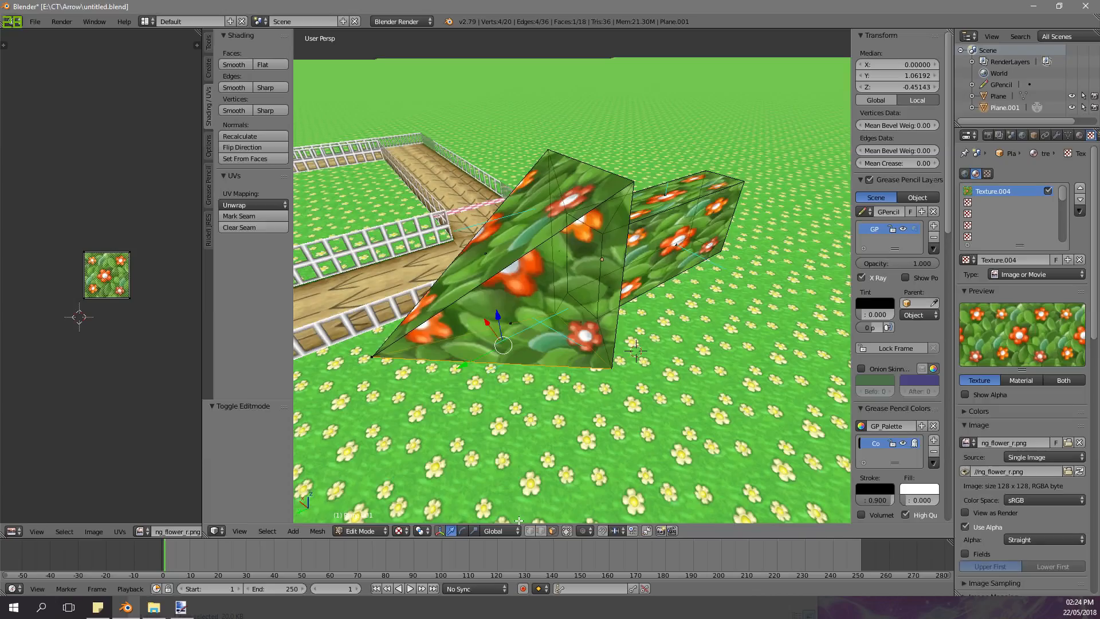
pyautogui.press('g')
pyautogui.click(535, 373)
pyautogui.hotkey('ctrl', 'z')
# - Select all the faces of the arrowhead, flip their normals, and save the file
pyautogui.moveTo(537, 361); pyautogui.dragTo(516, 273, button='middle')
pyautogui.moveTo(584, 204); pyautogui.dragTo(581, 239, button='middle')
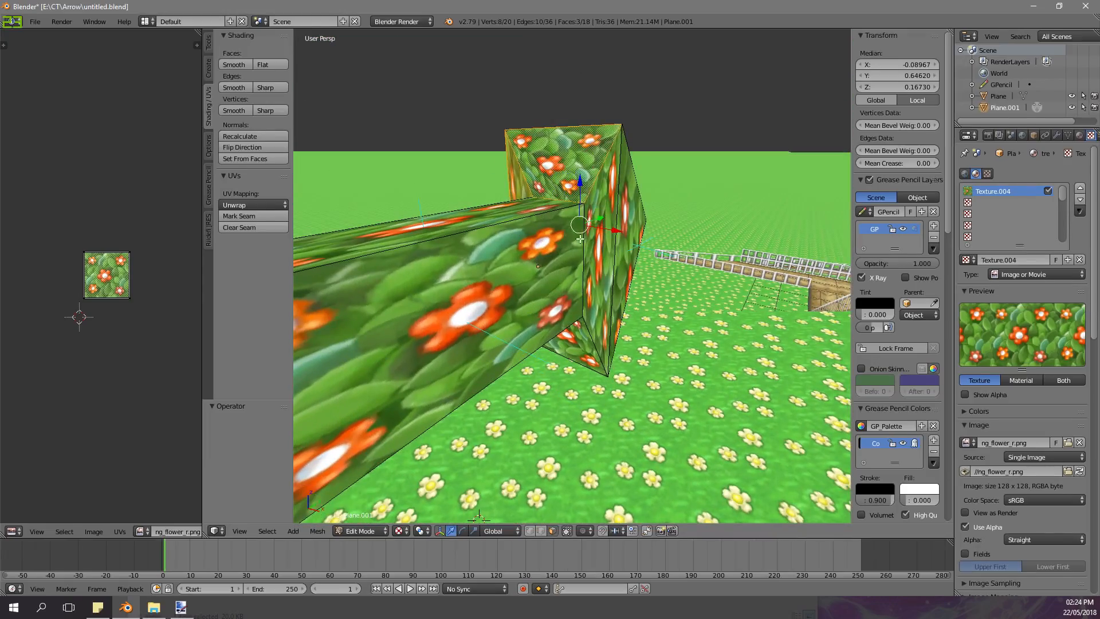
pyautogui.keyDown('shift'); pyautogui.rightClick(567, 354); pyautogui.keyUp('shift')
pyautogui.moveTo(568, 354); pyautogui.dragTo(456, 342, button='middle')
pyautogui.keyDown('shift'); pyautogui.rightClick(651, 245); pyautogui.keyUp('shift')
pyautogui.moveTo(650, 245); pyautogui.dragTo(560, 271, button='middle')
pyautogui.keyDown('shift'); pyautogui.rightClick(524, 252); pyautogui.keyUp('shift')
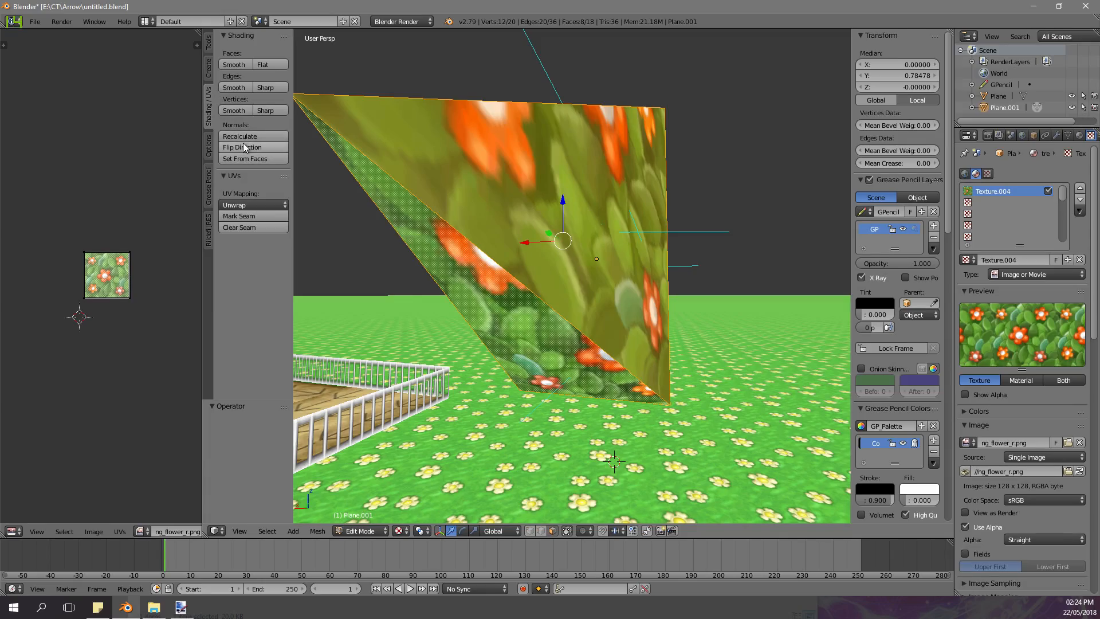
pyautogui.press('a')
pyautogui.moveTo(564, 177); pyautogui.dragTo(650, 241, button='middle')
pyautogui.scroll(-4, 493, 246)
pyautogui.hotkey('ctrl', 's')
pyautogui.scroll(4, 535, 208)
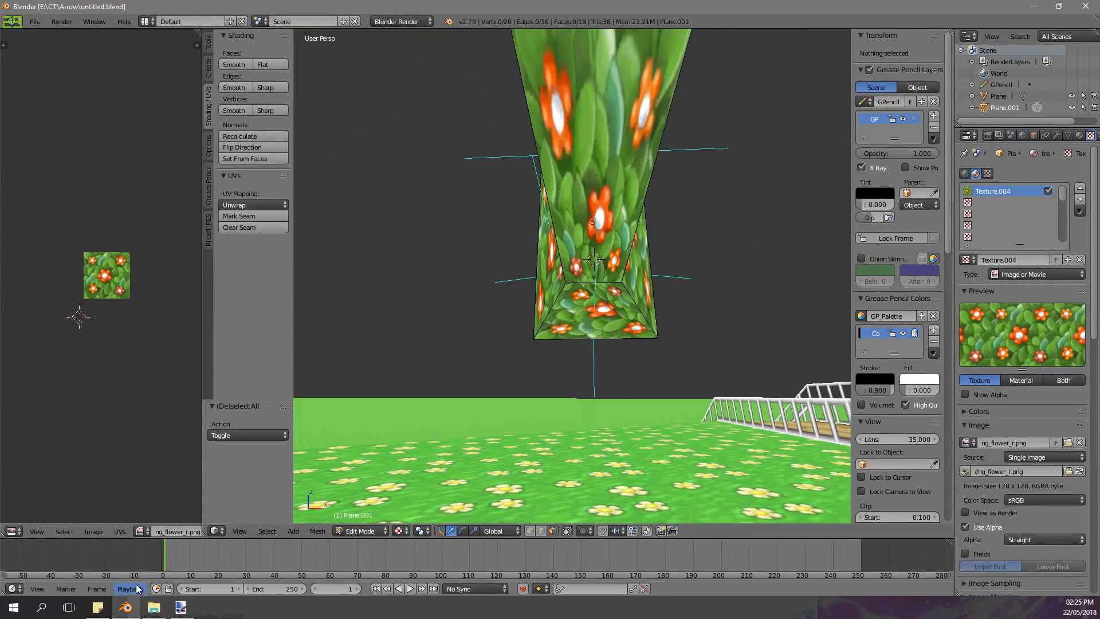
# - Switch to File Explorer and open the MKW folder inside E:\CT\_Textures
pyautogui.click(154, 607)
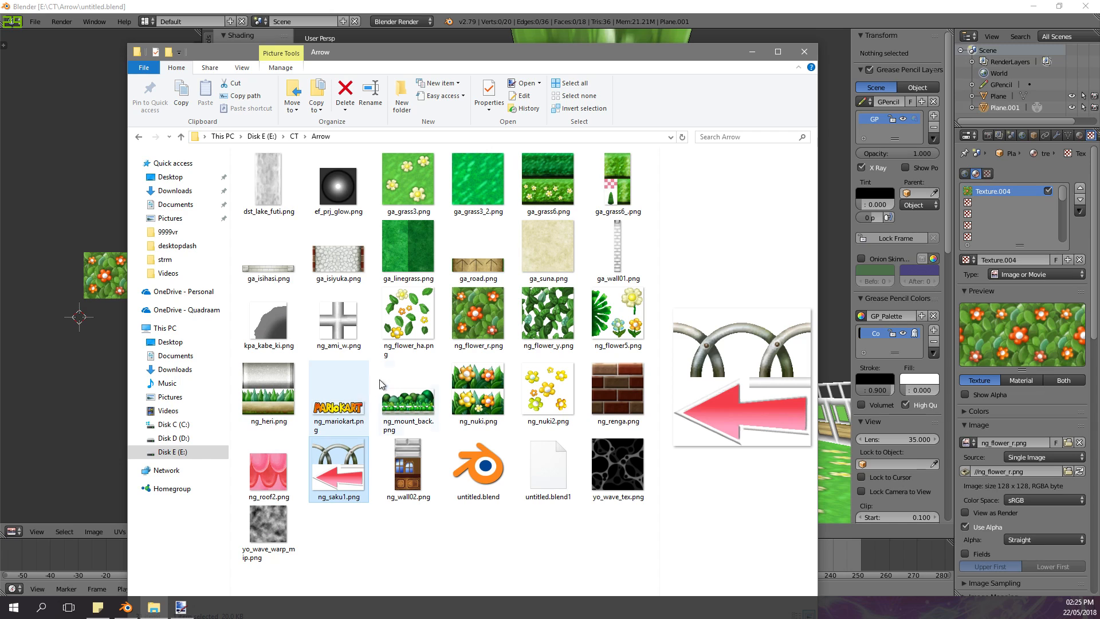
pyautogui.click(614, 213)
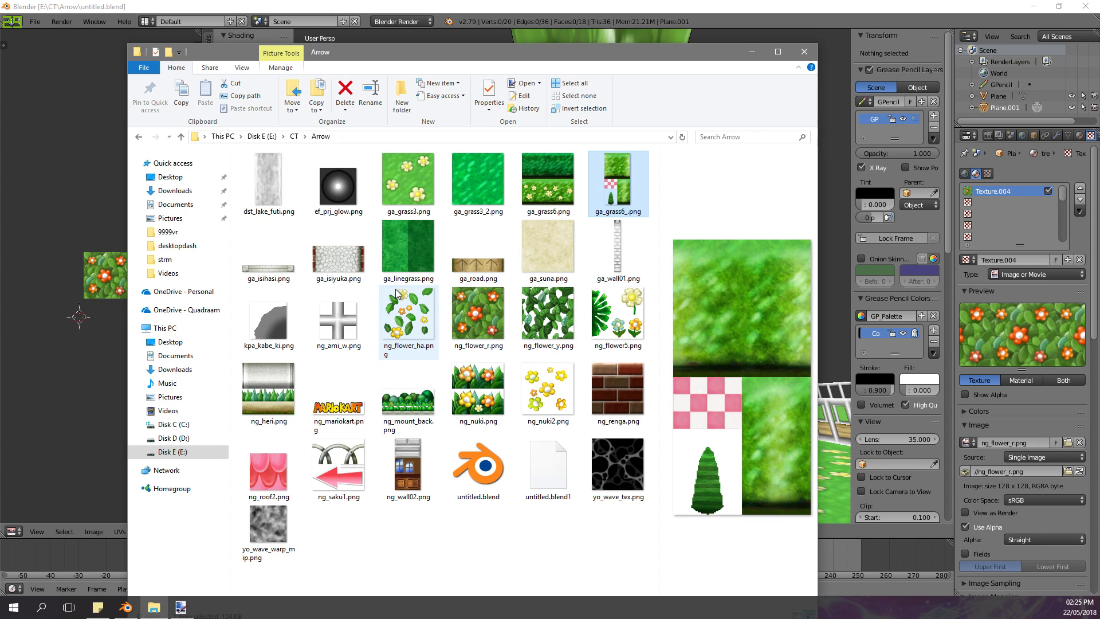
pyautogui.click(293, 138)
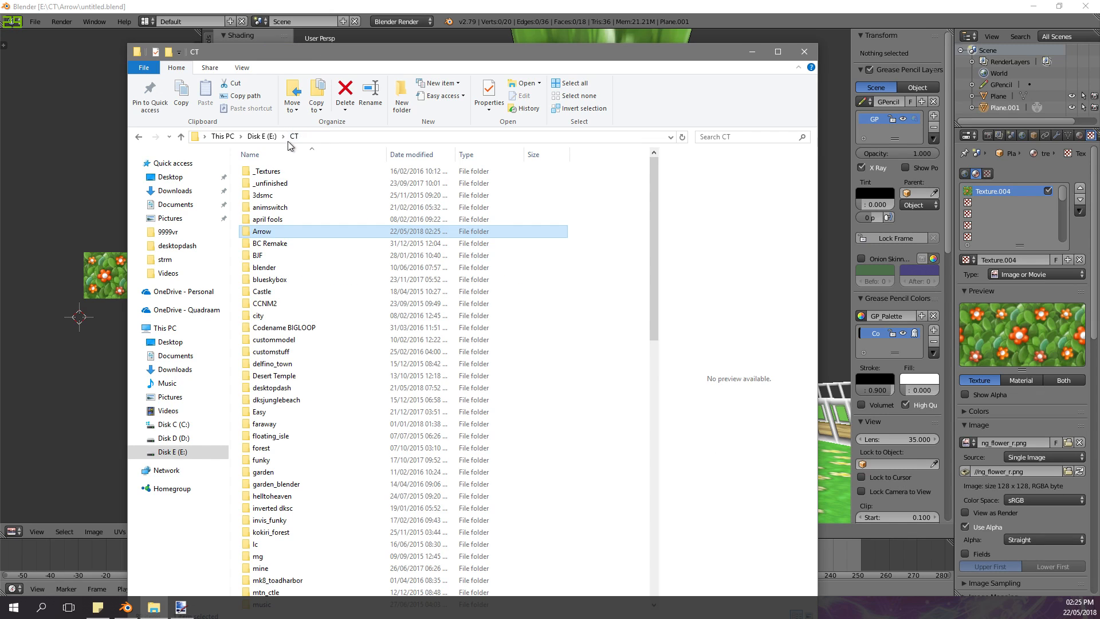
pyautogui.doubleClick(278, 174)
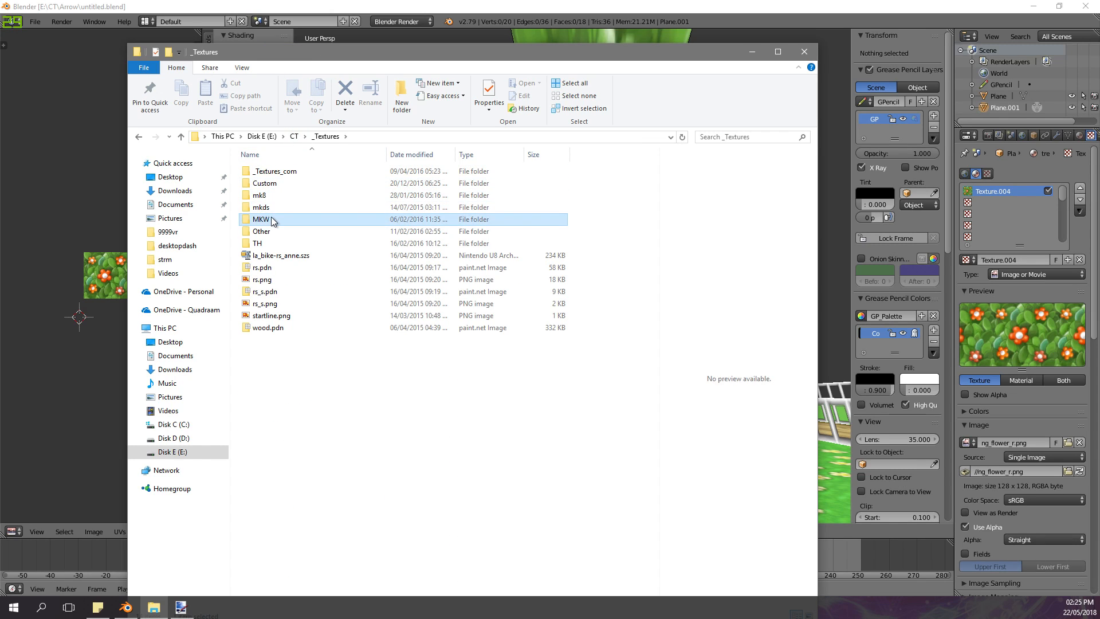
pyautogui.doubleClick(271, 217)
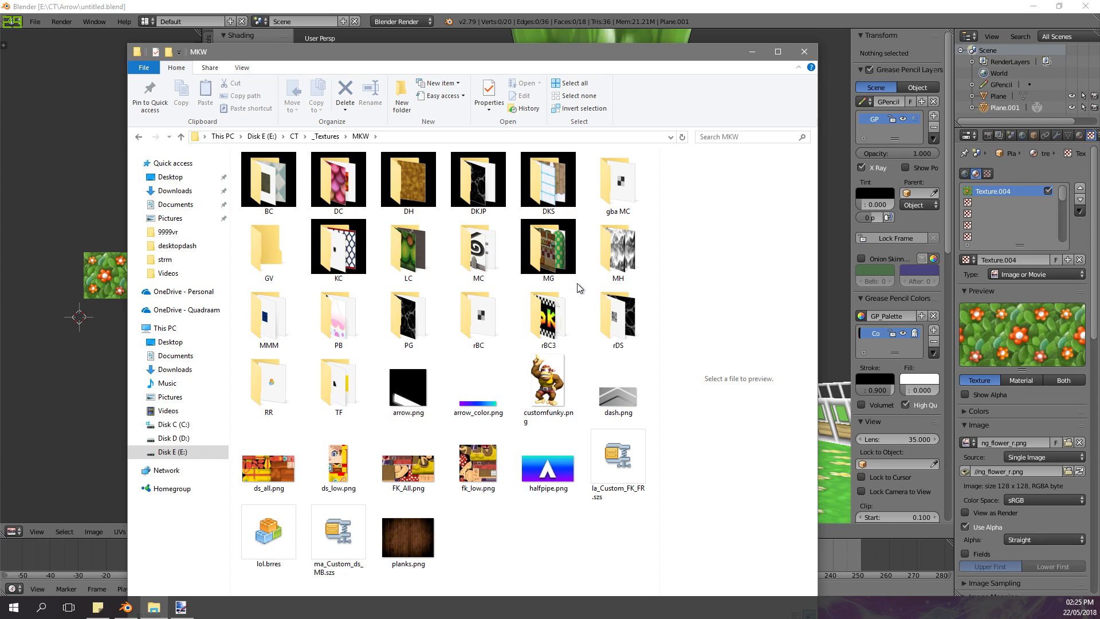
# - Find the tree trunk texture WT_tree01.png in the KC folder and copy it
pyautogui.doubleClick(399, 265)
pyautogui.click(365, 140)
pyautogui.doubleClick(346, 248)
pyautogui.scroll(-2, 576, 304)
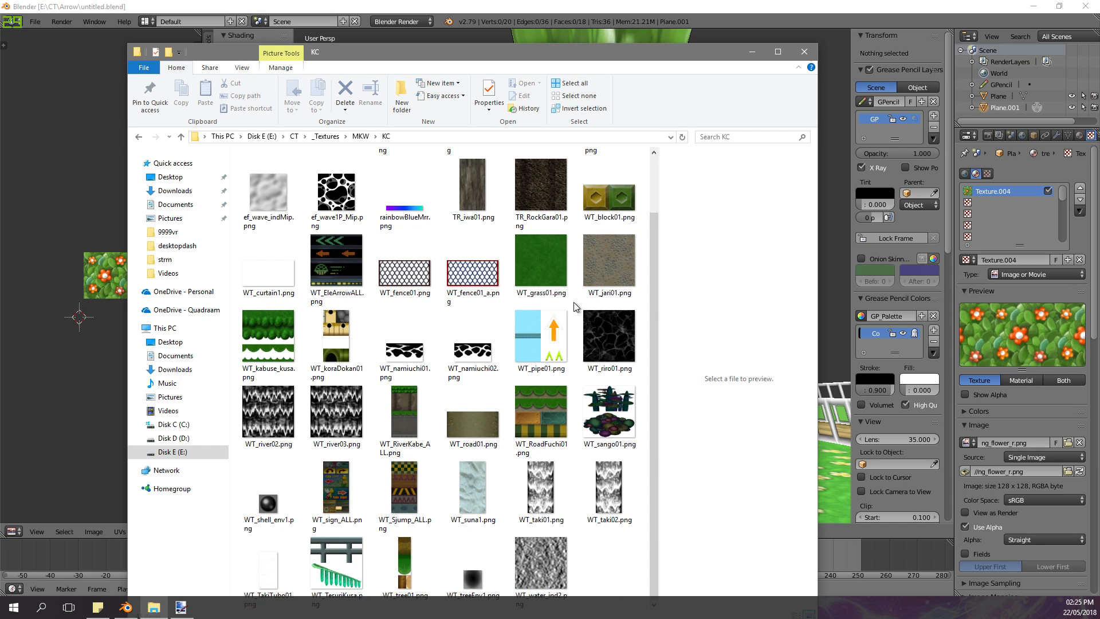
pyautogui.click(408, 555)
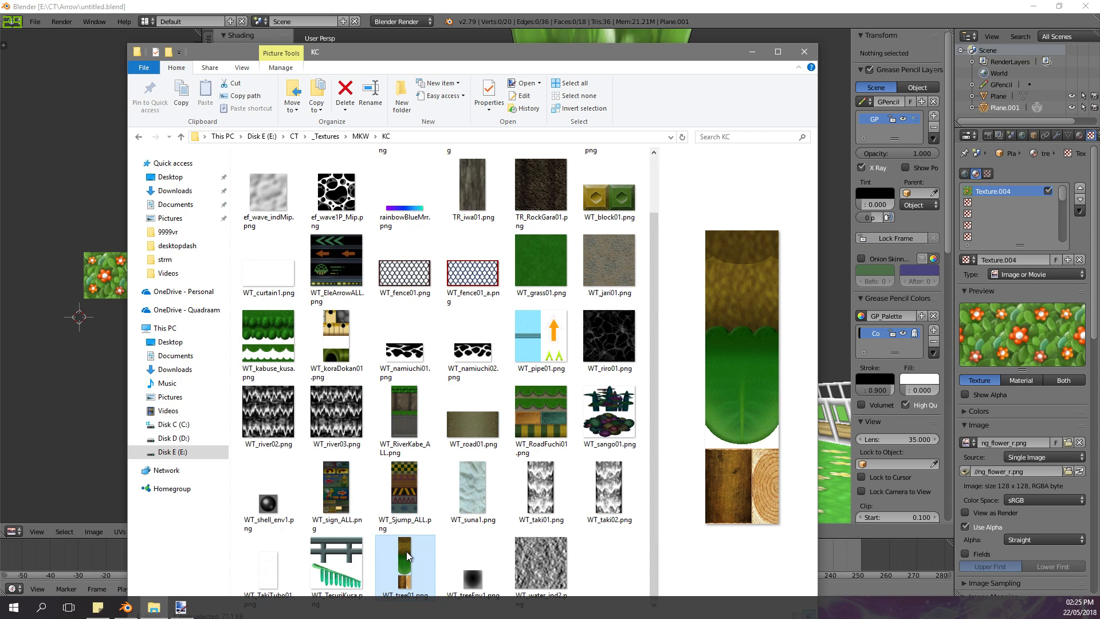
pyautogui.rightClick(405, 581)
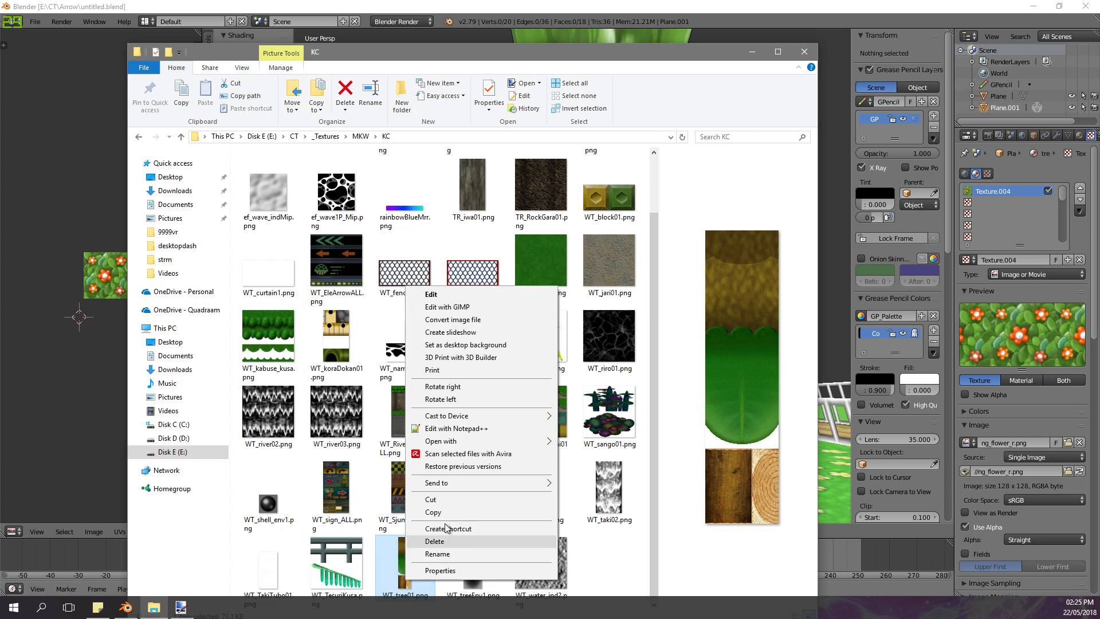
pyautogui.click(444, 510)
# - Paste the copied tree texture into the E:\CT\Arrow project folder
pyautogui.click(328, 137)
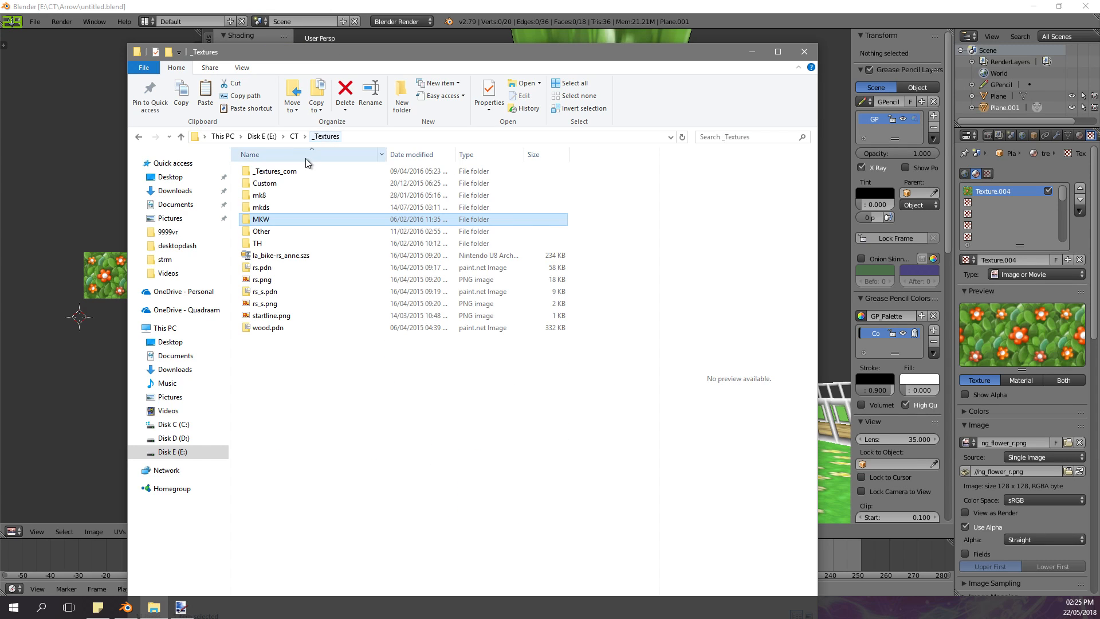
pyautogui.click(296, 136)
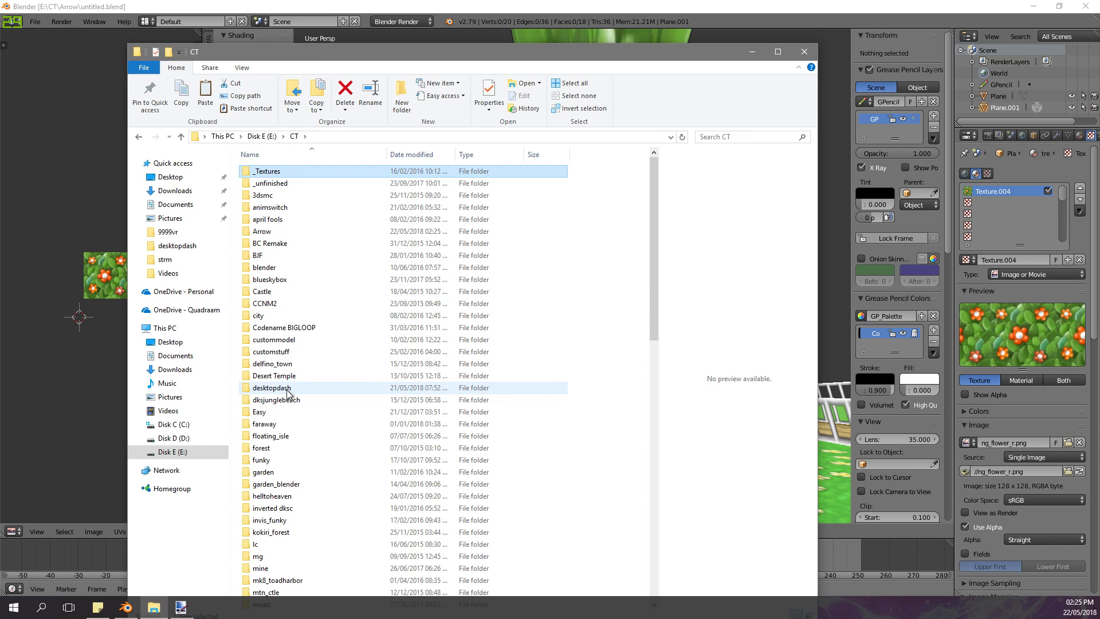
pyautogui.doubleClick(273, 232)
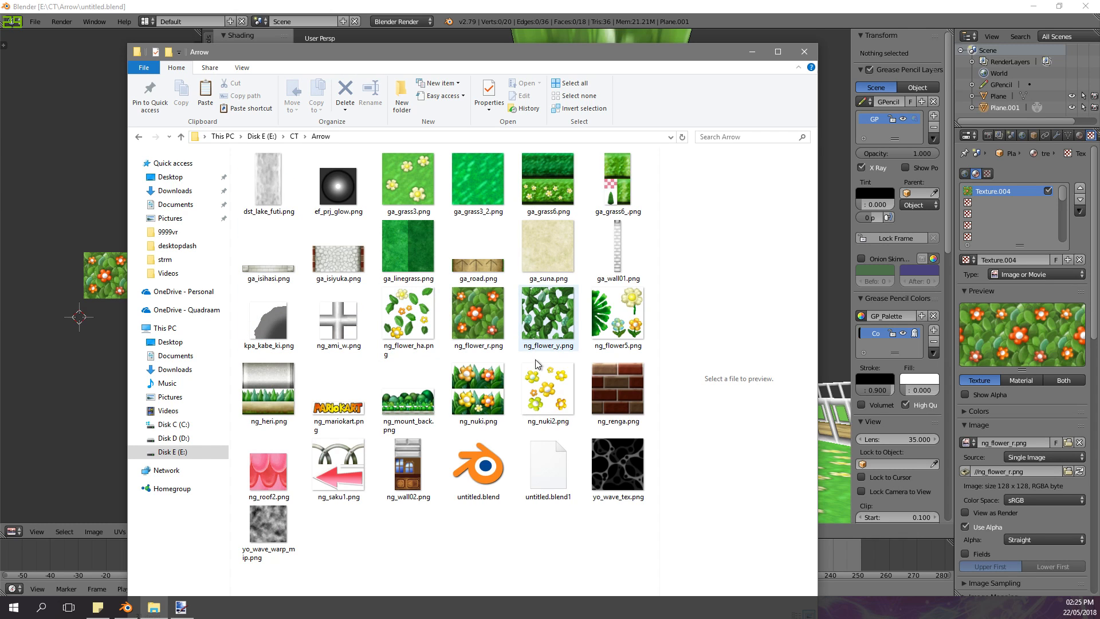
pyautogui.rightClick(483, 343)
pyautogui.click(524, 421)
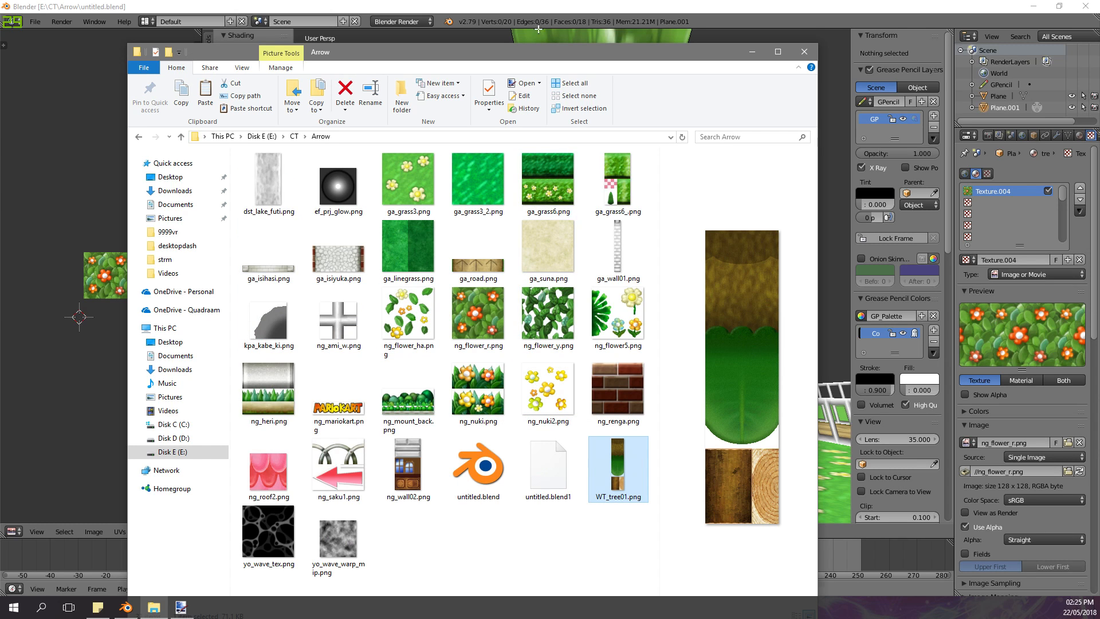
# - Switch back to Blender and add a cylinder to the arrow mesh as its post
pyautogui.click(543, 13)
pyautogui.moveTo(549, 204); pyautogui.dragTo(538, 205, button='middle')
pyautogui.hotkey('shift', 'a')
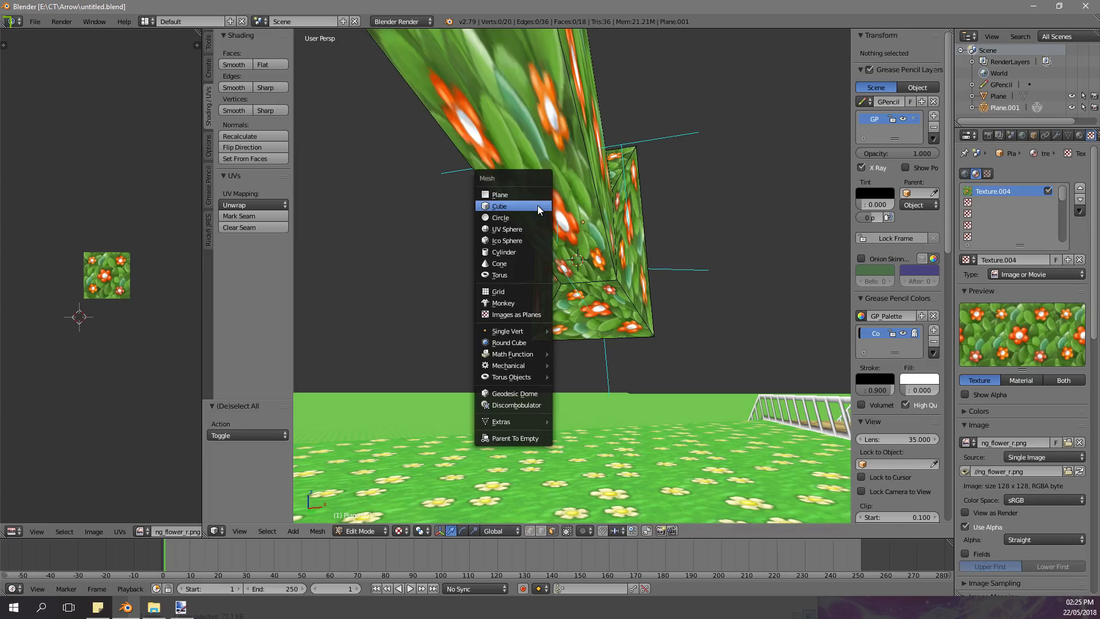
pyautogui.click(532, 249)
pyautogui.moveTo(579, 240)
pyautogui.mouseDown(button='middle')
pyautogui.moveTo(555, 267)
pyautogui.moveTo(548, 300)
pyautogui.moveTo(578, 261)
pyautogui.mouseUp(button='middle')
pyautogui.scroll(-7, 554, 266)
pyautogui.scroll(5, 561, 285)
pyautogui.scroll(-4, 577, 261)
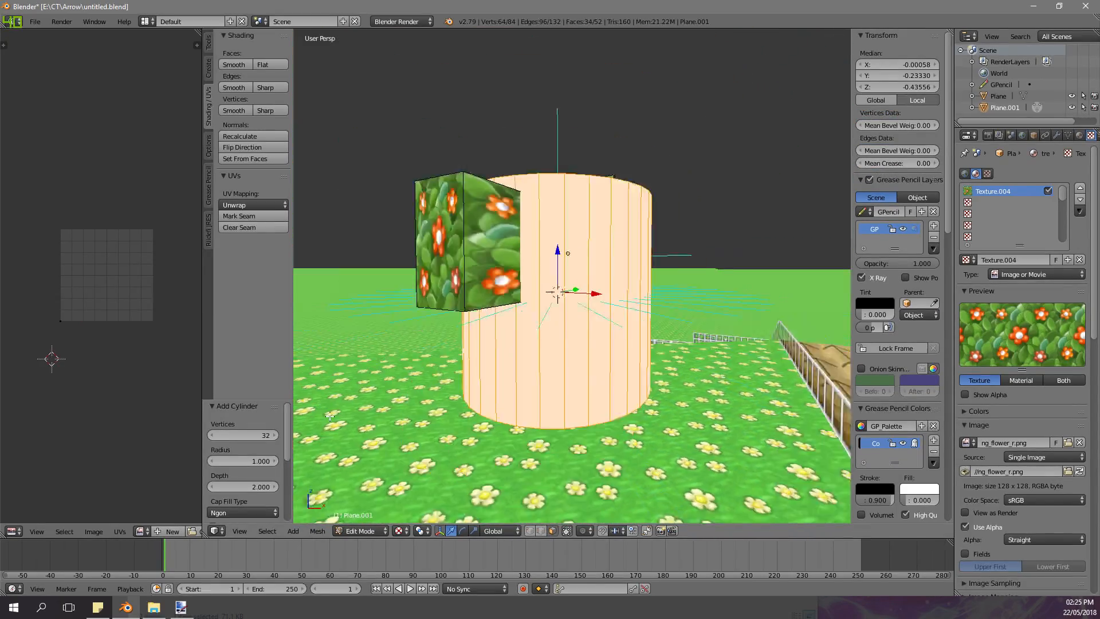
# - Raise the new cylinder's vertex count to 47
pyautogui.click(272, 439)
pyautogui.click(272, 439)
pyautogui.click(272, 439)
pyautogui.click(272, 438)
pyautogui.click(272, 439)
pyautogui.click(272, 439)
pyautogui.click(273, 439)
pyautogui.click(273, 439)
pyautogui.click(273, 438)
pyautogui.click(273, 437)
pyautogui.click(273, 438)
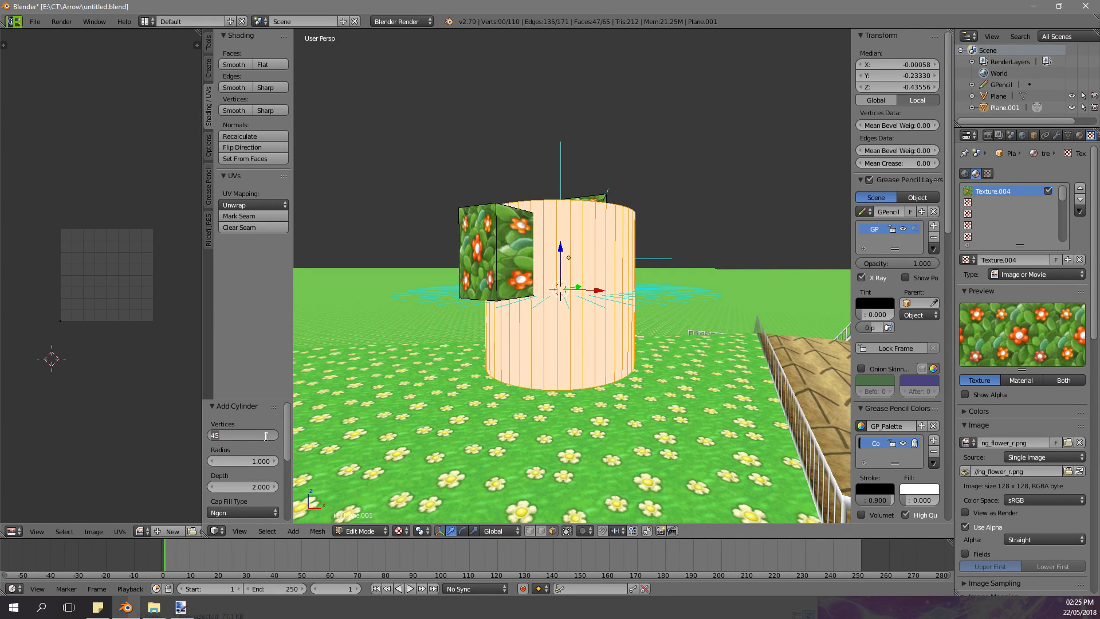
pyautogui.press('Return')
pyautogui.moveTo(436, 362); pyautogui.dragTo(414, 395, button='middle')
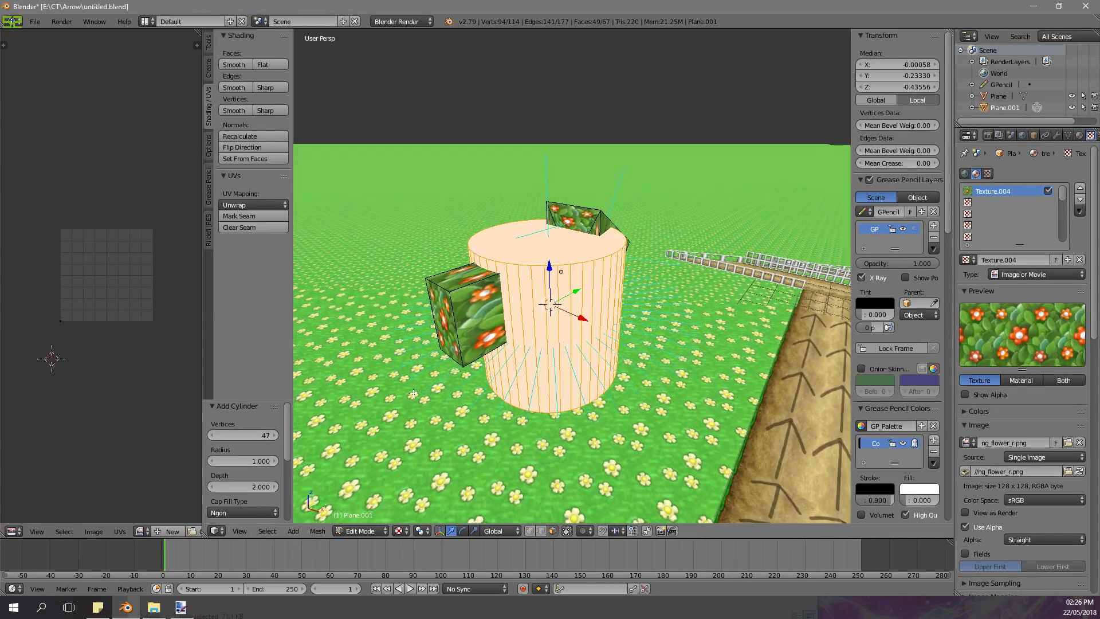
# - Reduce the cylinder's radius to 0.26 and move it down about 0.92 along Z beneath the arrow
pyautogui.moveTo(243, 461); pyautogui.dragTo(218, 461)
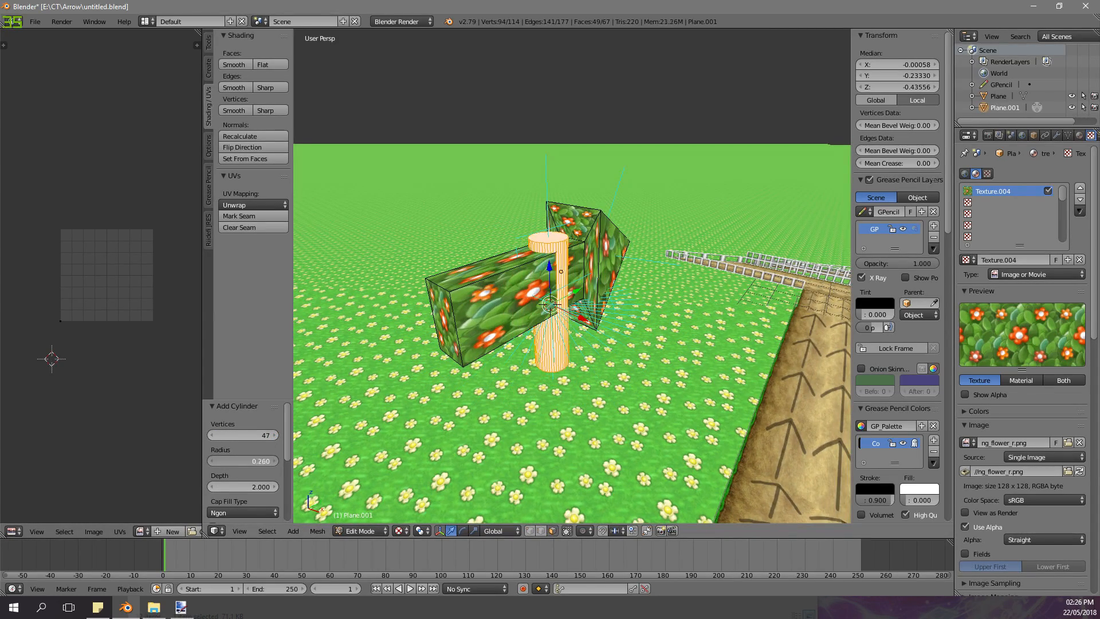
pyautogui.moveTo(530, 344); pyautogui.dragTo(531, 313, button='middle')
pyautogui.moveTo(549, 251); pyautogui.dragTo(554, 312)
# - Collapse the Grease Pencil and View settings and turn off the display of mesh normals
pyautogui.moveTo(554, 313); pyautogui.dragTo(560, 275, button='middle')
pyautogui.scroll(5, 526, 285)
pyautogui.scroll(3, 620, 275)
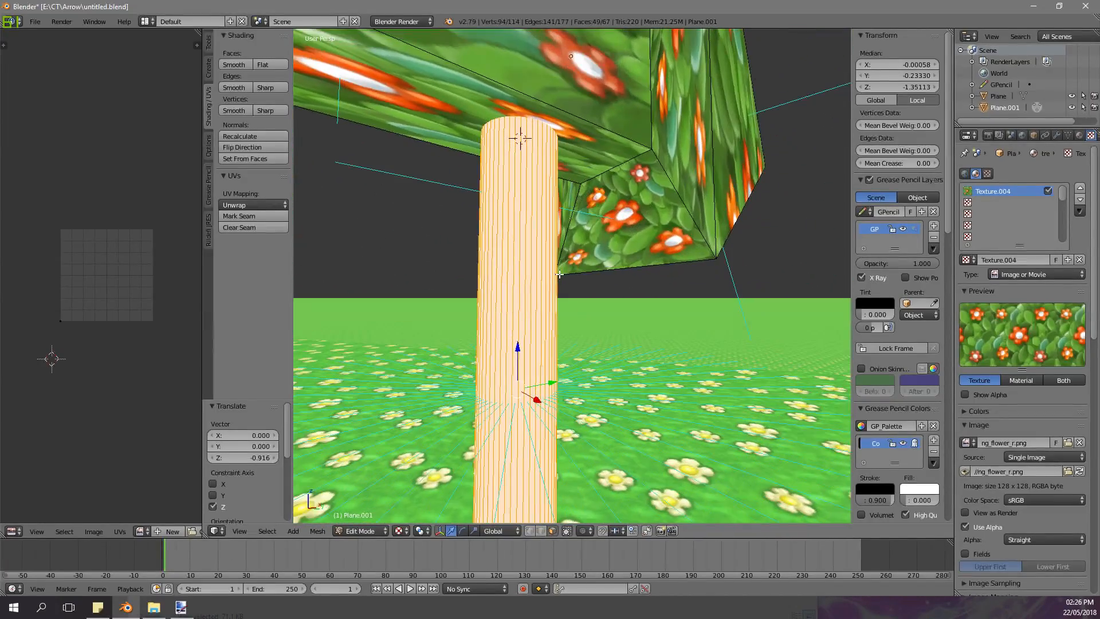
pyautogui.click(862, 182)
pyautogui.click(210, 44)
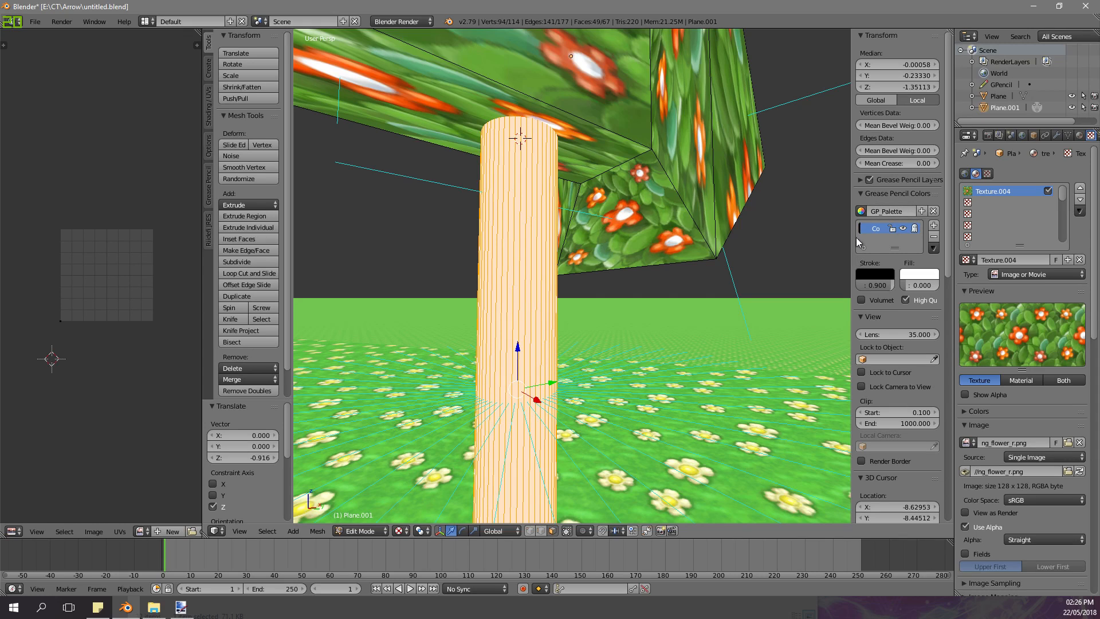
pyautogui.click(862, 318)
pyautogui.click(861, 194)
pyautogui.scroll(-3, 875, 247)
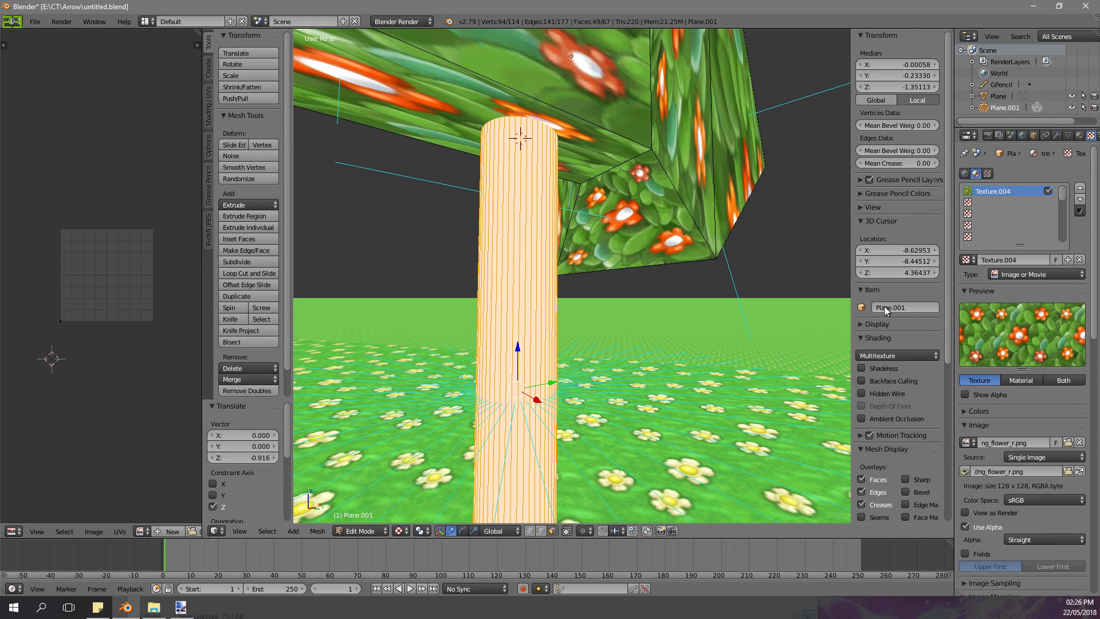
pyautogui.scroll(-5, 903, 372)
pyautogui.moveTo(664, 315); pyautogui.dragTo(810, 262, button='middle')
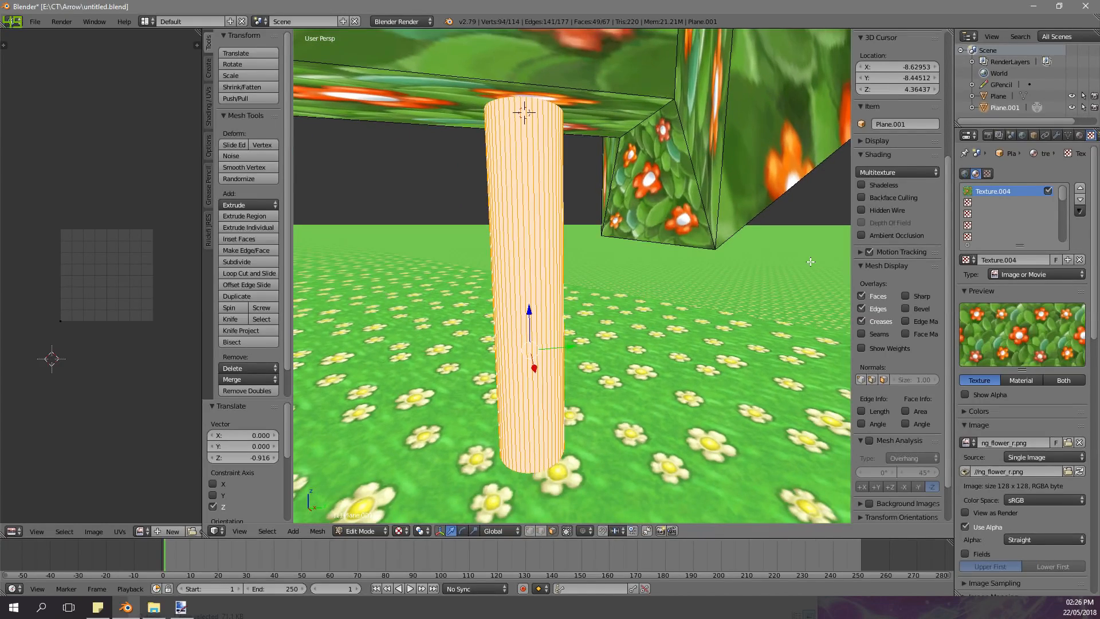
# - Add a second material slot to the sign and create a new material in it named tree_trun
pyautogui.click(1080, 135)
pyautogui.click(1089, 173)
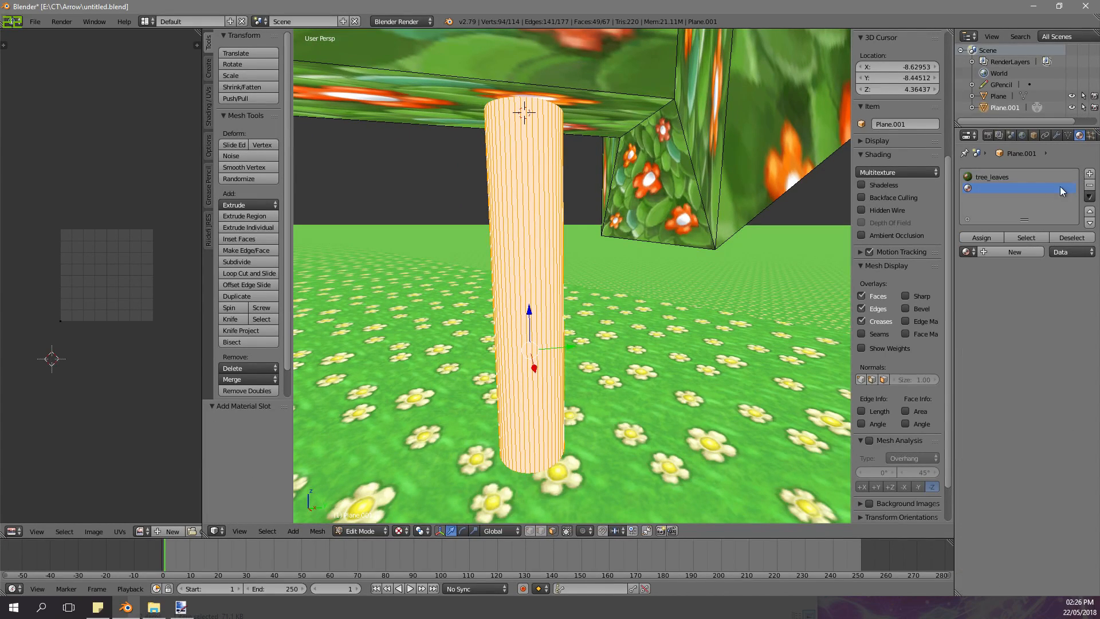
pyautogui.click(1013, 253)
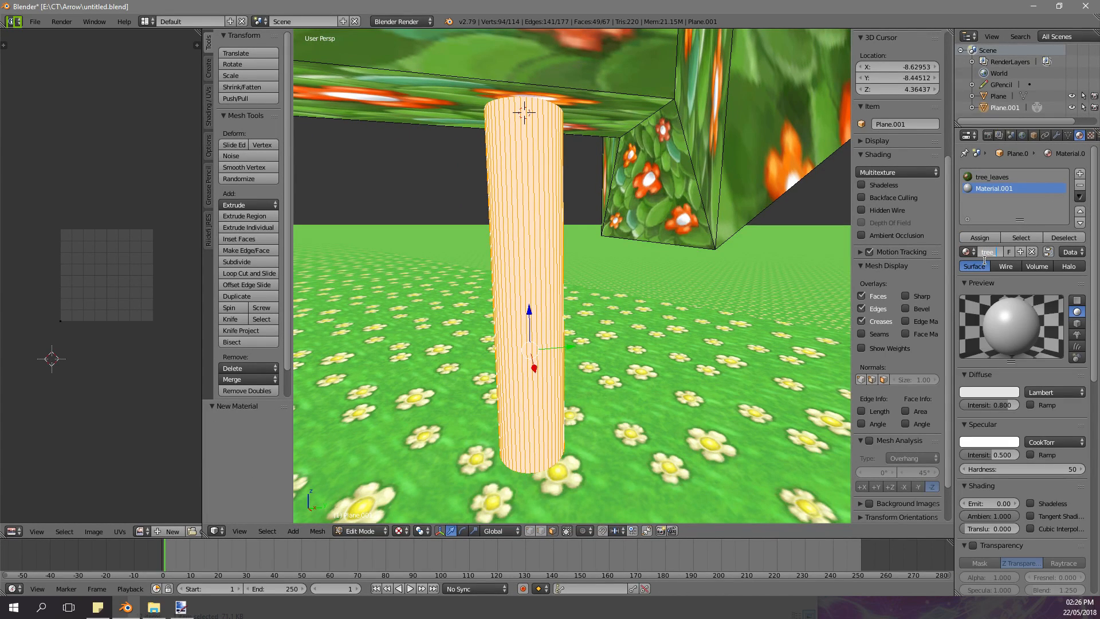
pyautogui.click(984, 259)
pyautogui.write('tree_trun')
pyautogui.press('Return')
# - Give the trunk material a new image texture using WT_tree01.png from the Arrow folder
pyautogui.click(1091, 136)
pyautogui.click(1047, 260)
pyautogui.click(1070, 445)
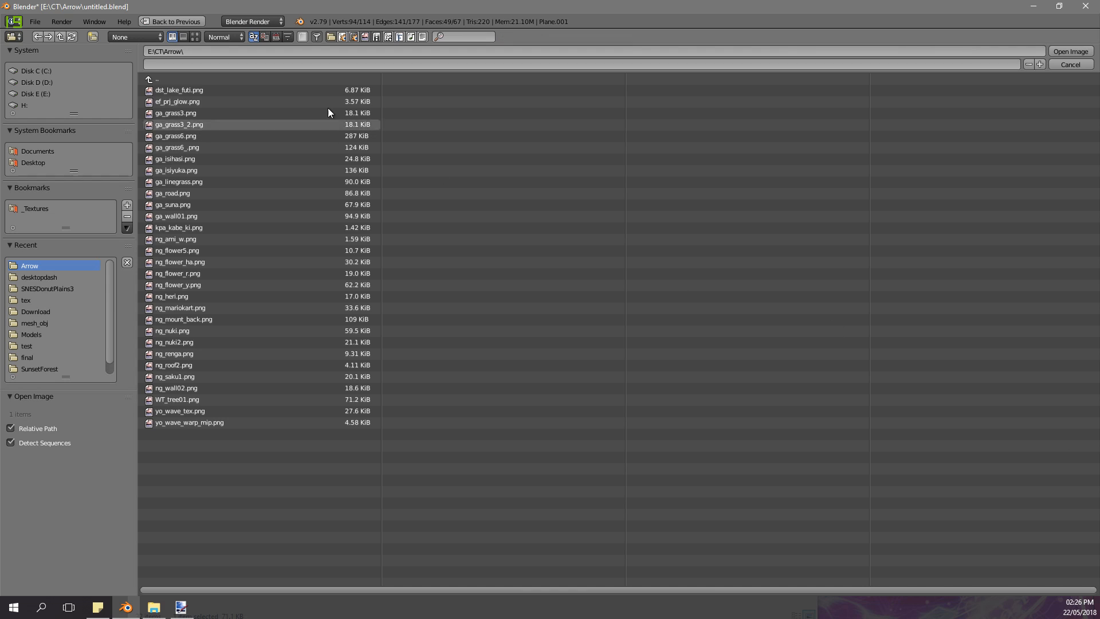
pyautogui.click(194, 37)
pyautogui.click(849, 291)
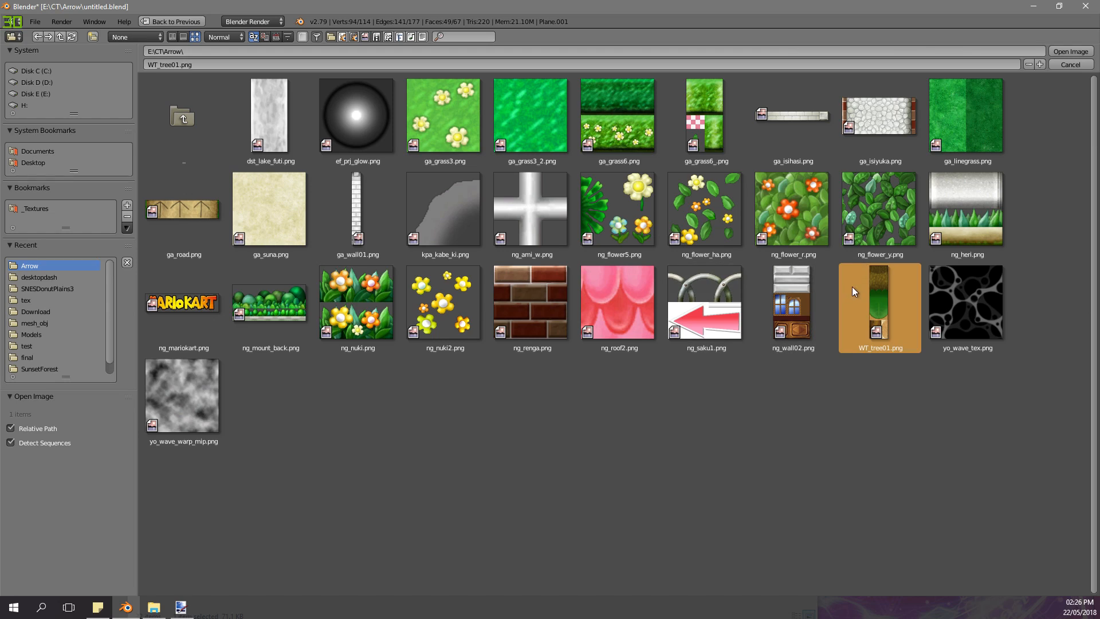
pyautogui.click(1057, 51)
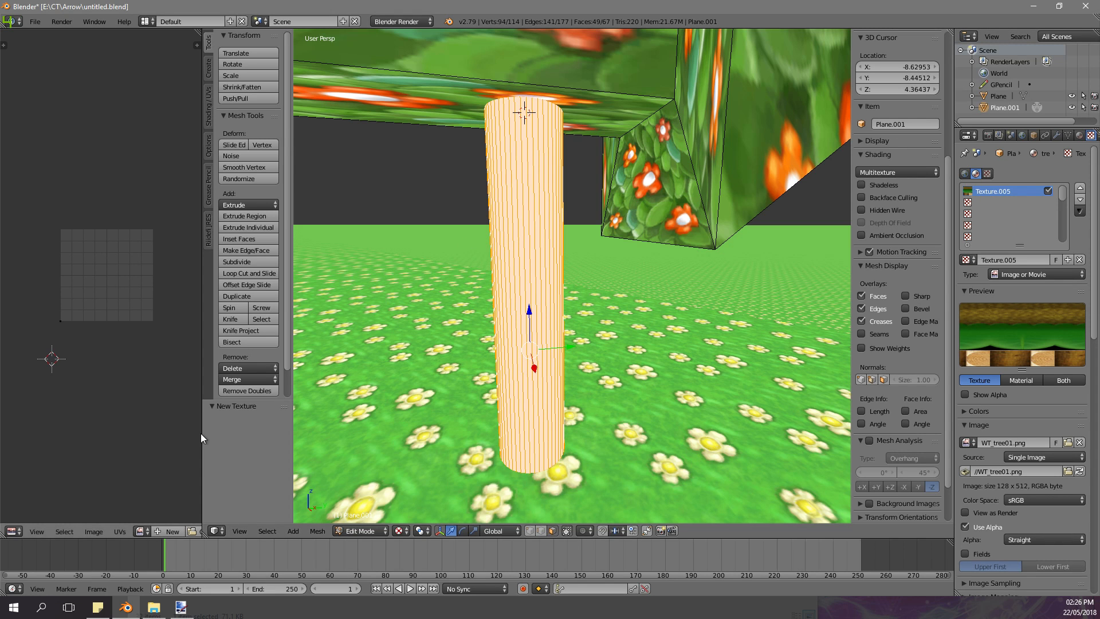
# - Widen the UV/Image Editor and show the WT_tree01.png image in it
pyautogui.moveTo(202, 433); pyautogui.dragTo(388, 433)
pyautogui.click(140, 532)
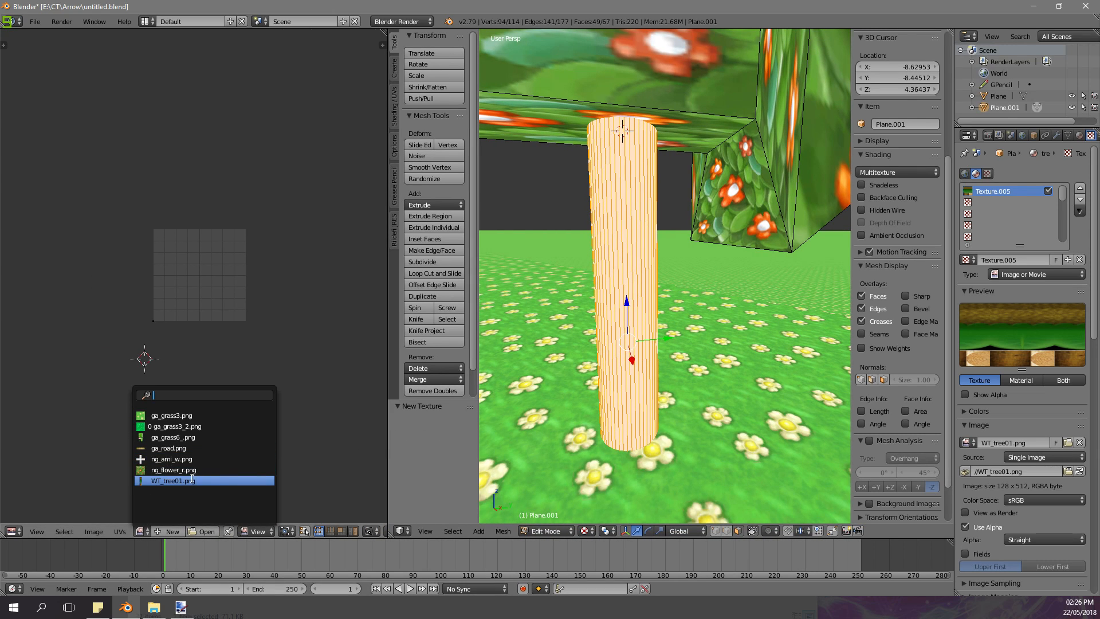
pyautogui.click(182, 480)
pyautogui.scroll(3, 196, 442)
pyautogui.moveTo(196, 442); pyautogui.dragTo(195, 379, button='middle')
pyautogui.moveTo(571, 272); pyautogui.dragTo(672, 266, button='middle')
pyautogui.moveTo(724, 510); pyautogui.dragTo(717, 478, button='middle')
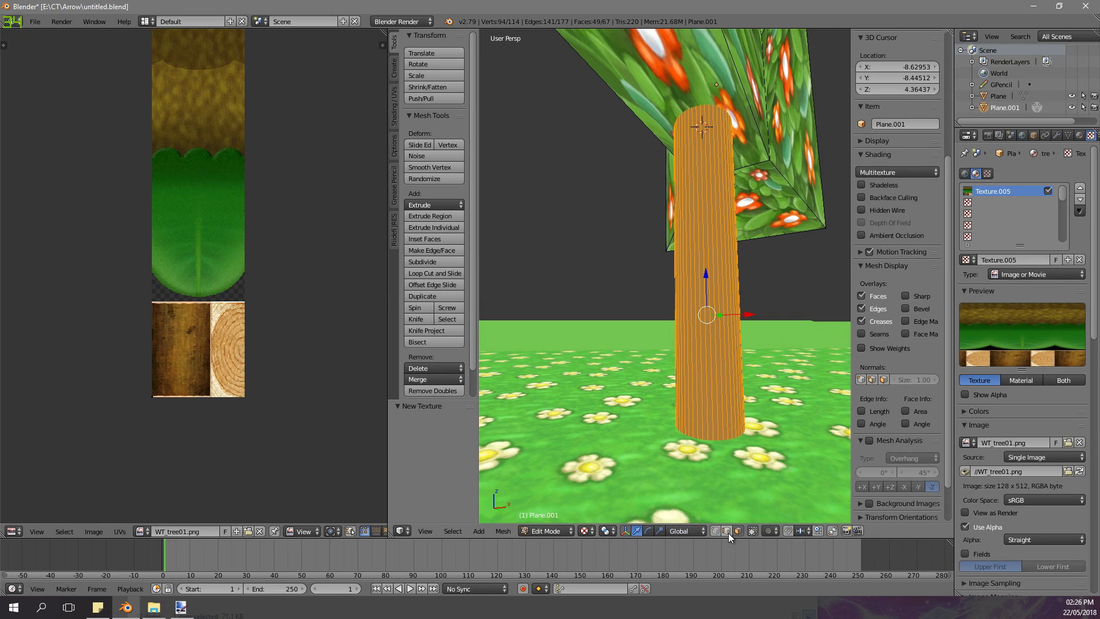
# - Delete the two end cap faces of the post cylinder
pyautogui.moveTo(739, 384); pyautogui.dragTo(698, 461, button='middle')
pyautogui.rightClick(697, 461)
pyautogui.rightClick(720, 276)
pyautogui.press('x')
pyautogui.click(700, 302)
pyautogui.moveTo(699, 325); pyautogui.dragTo(711, 181, button='middle')
pyautogui.rightClick(719, 217)
pyautogui.press('x')
pyautogui.click(723, 226)
pyautogui.moveTo(723, 226); pyautogui.dragTo(694, 237, button='middle')
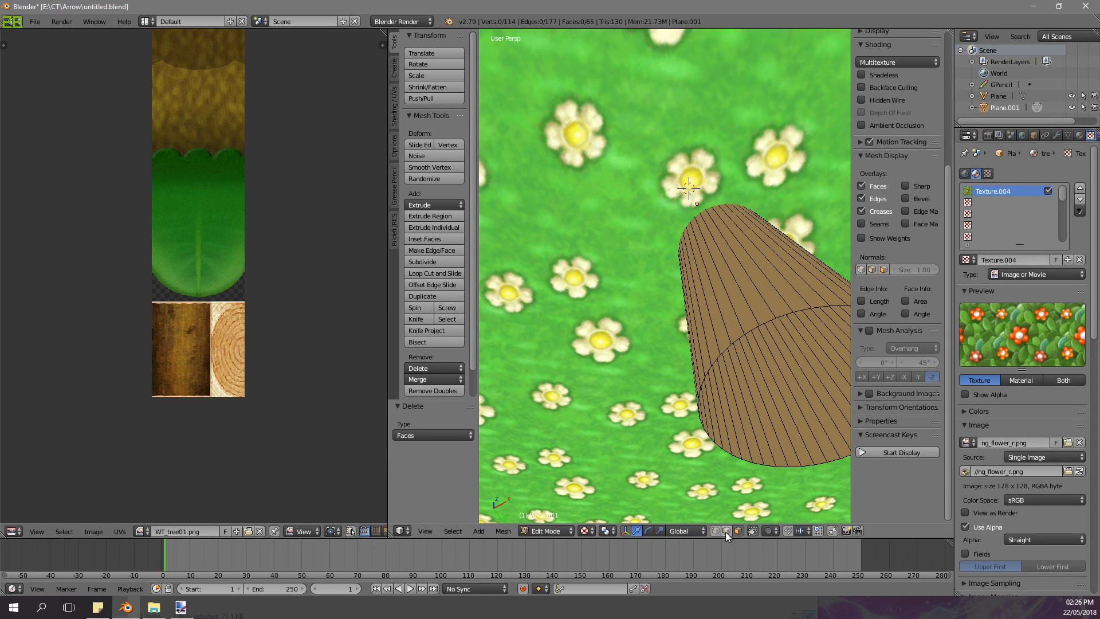
# - Mark one lengthwise edge of the post cylinder as a UV seam
pyautogui.rightClick(703, 294)
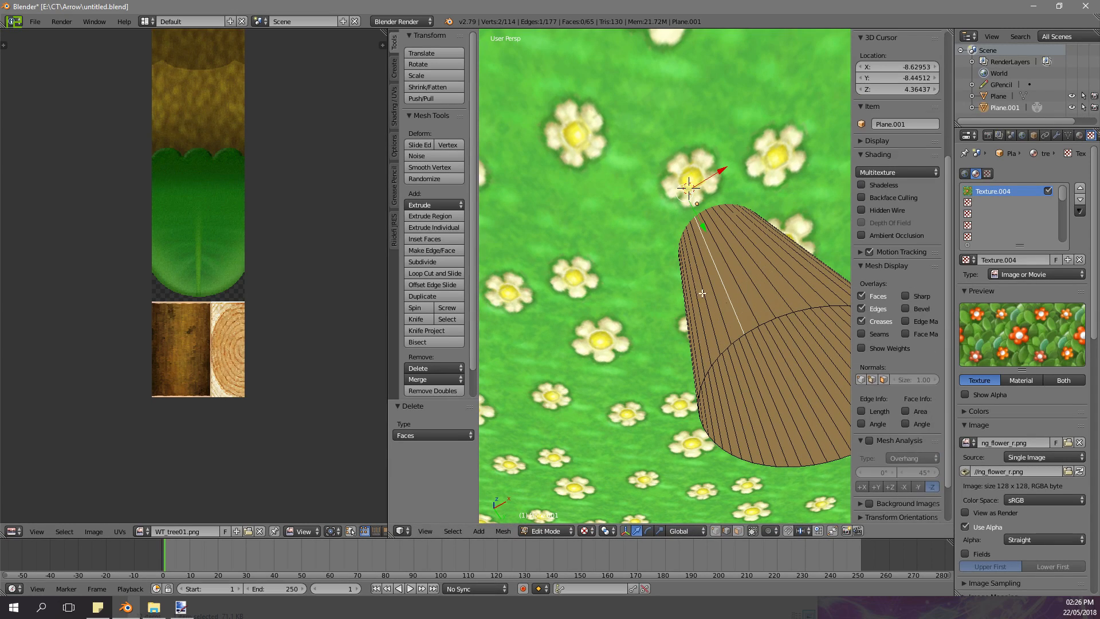
pyautogui.click(392, 114)
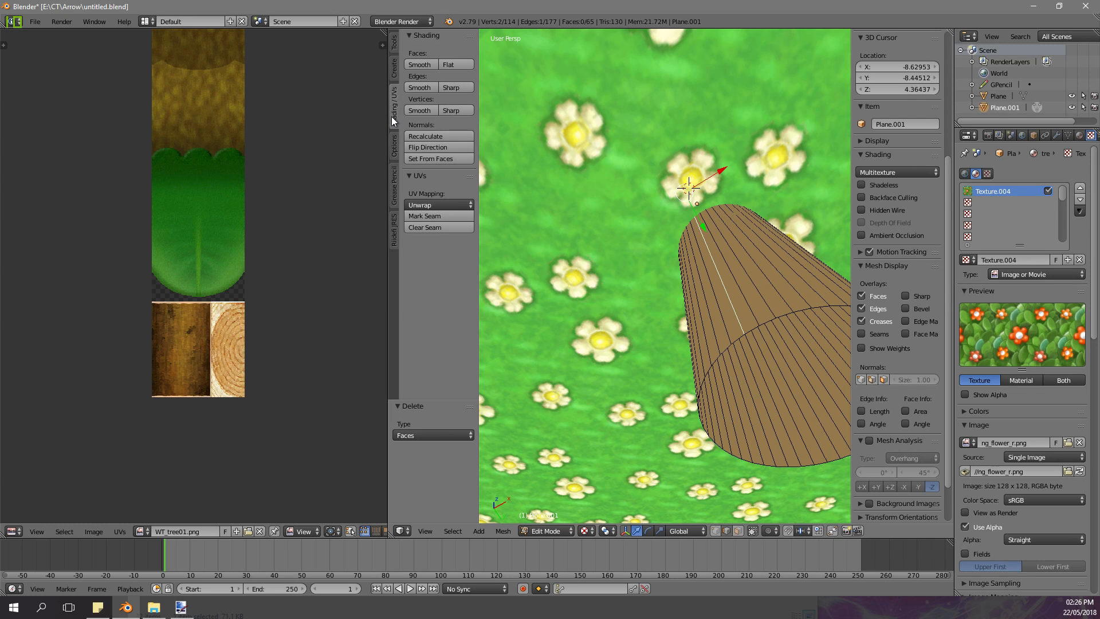
pyautogui.click(435, 214)
# - Select the whole post, including its hidden back faces, and unwrap it onto the tree texture
pyautogui.moveTo(572, 240); pyautogui.dragTo(659, 389, button='middle')
pyautogui.press('a')
pyautogui.press('a')
pyautogui.click(753, 535)
pyautogui.moveTo(680, 307); pyautogui.dragTo(636, 360, button='middle')
pyautogui.scroll(-4, 673, 301)
pyautogui.moveTo(700, 488); pyautogui.dragTo(649, 308, button='middle')
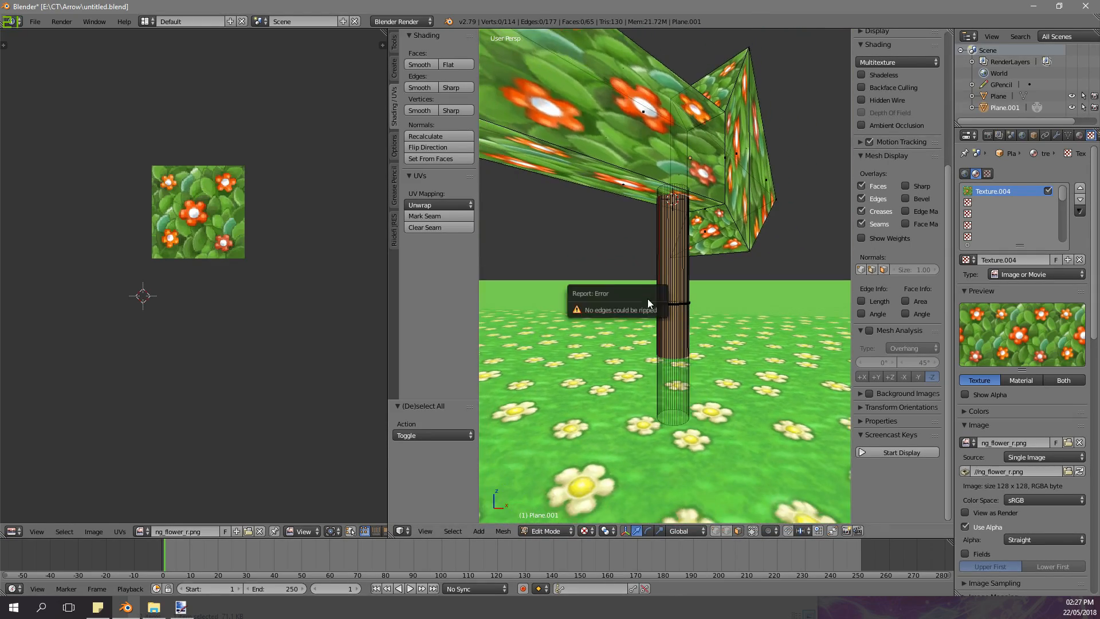
pyautogui.press('b')
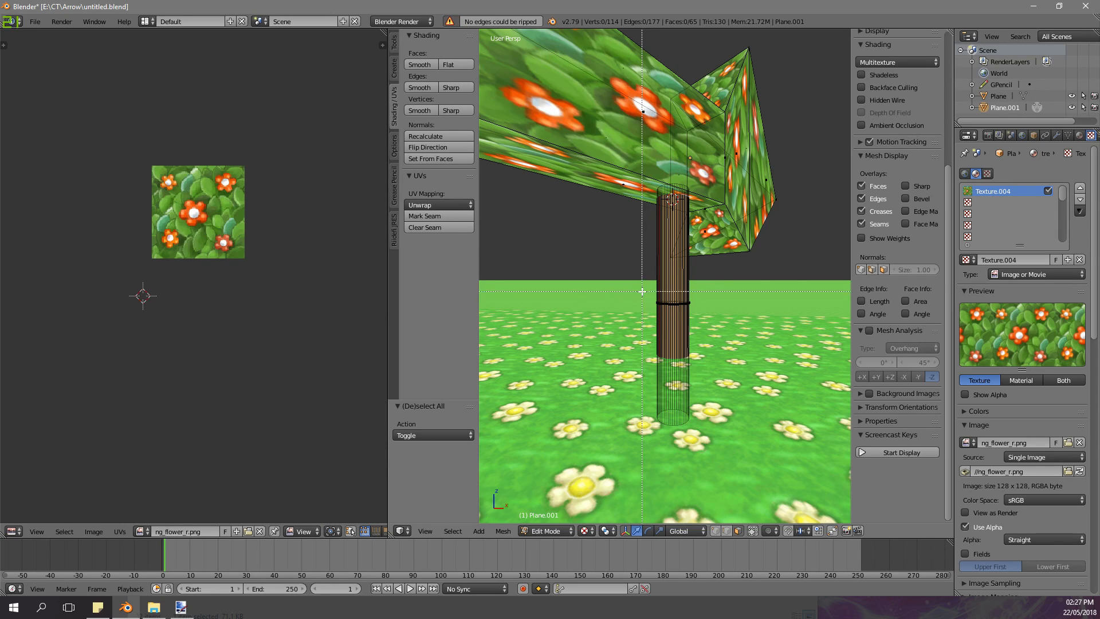
pyautogui.moveTo(643, 292); pyautogui.dragTo(714, 316)
pyautogui.scroll(5, 715, 316)
pyautogui.press('u')
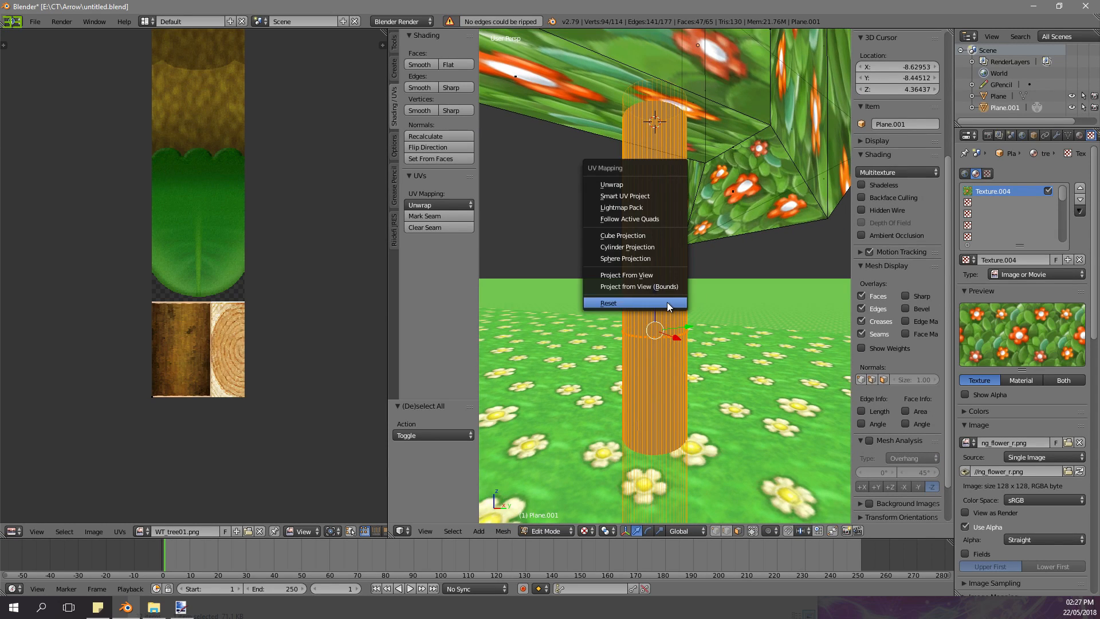
pyautogui.click(637, 195)
# - Scale and move the post's UVs to cover the bark area, stretching them 1.358 along Y to its full height
pyautogui.scroll(-1, 233, 319)
pyautogui.scroll(3, 227, 288)
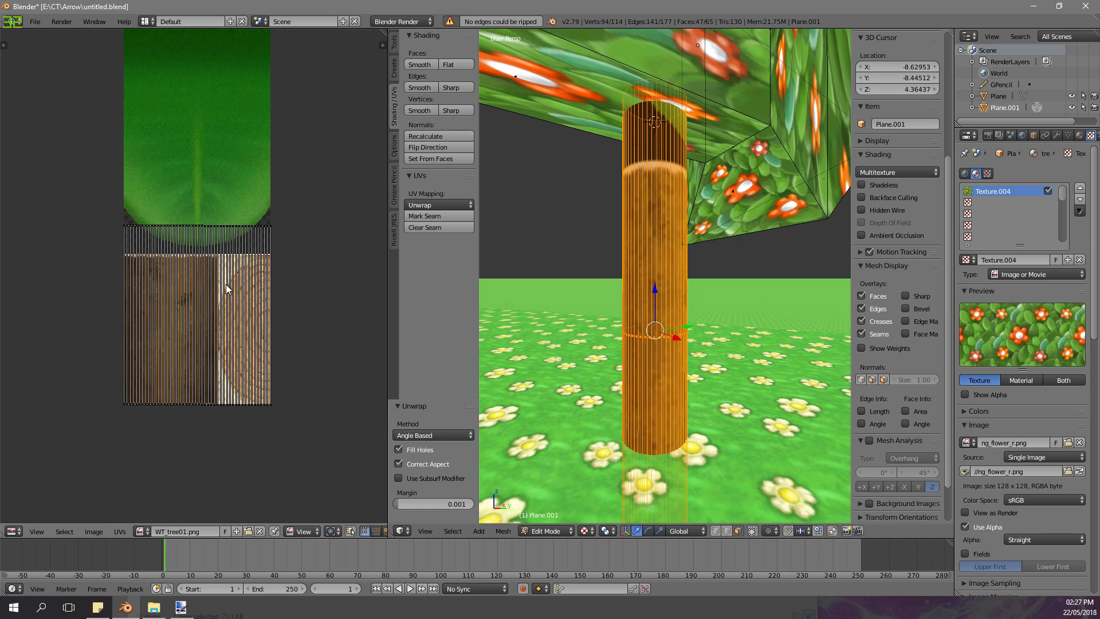
pyautogui.scroll(2, 298, 307)
pyautogui.press('s')
pyautogui.click(318, 292)
pyautogui.press('g')
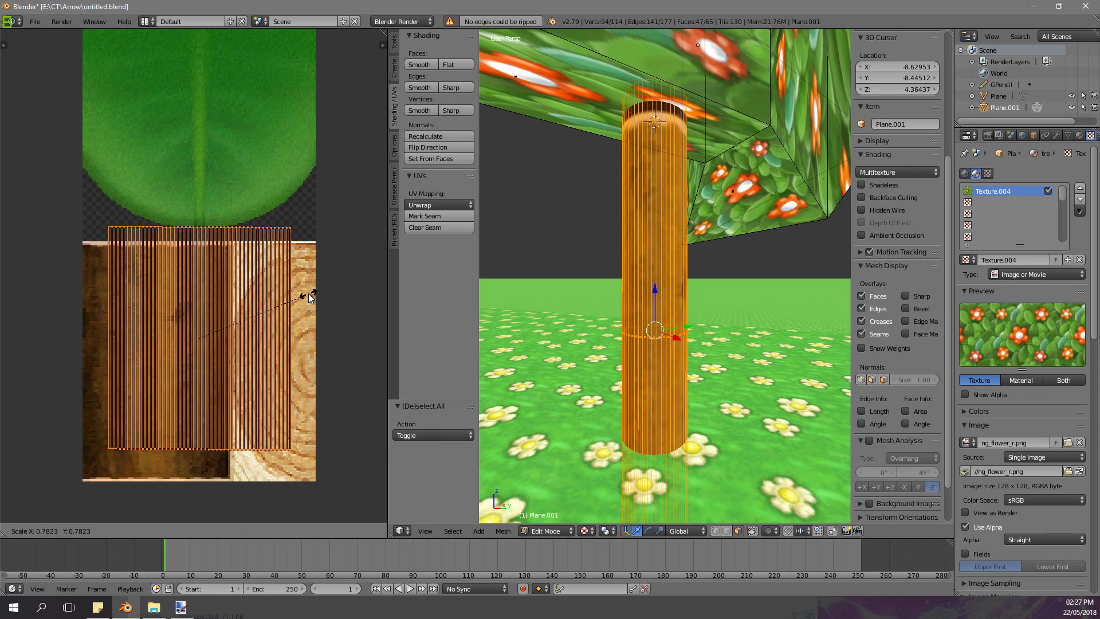
pyautogui.click(264, 317)
pyautogui.press('s')
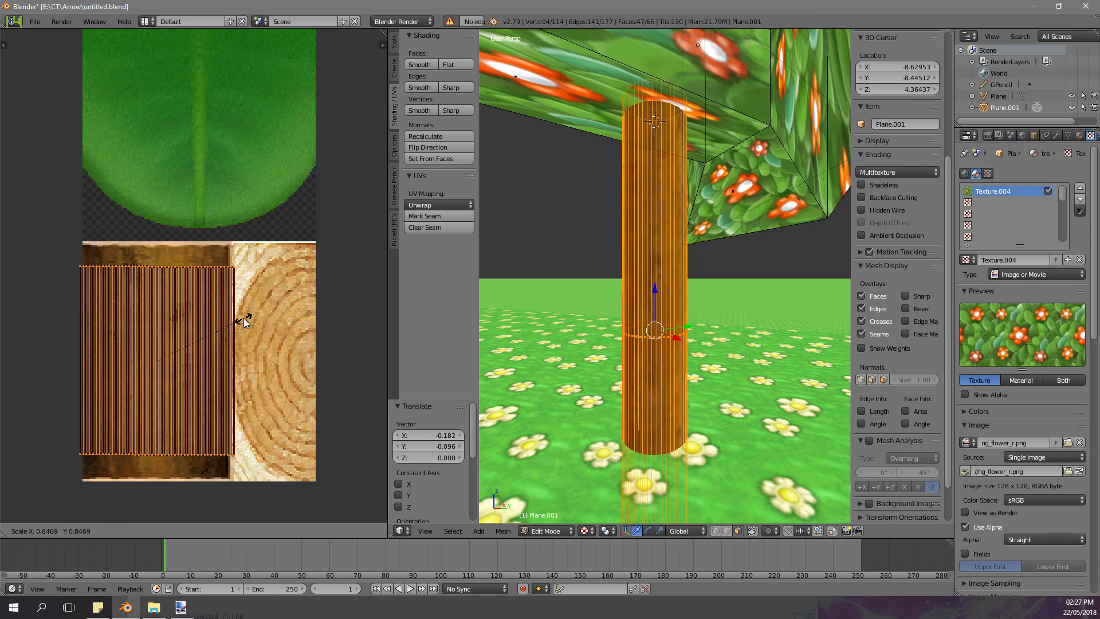
pyautogui.click(235, 318)
pyautogui.press('g')
pyautogui.click(233, 317)
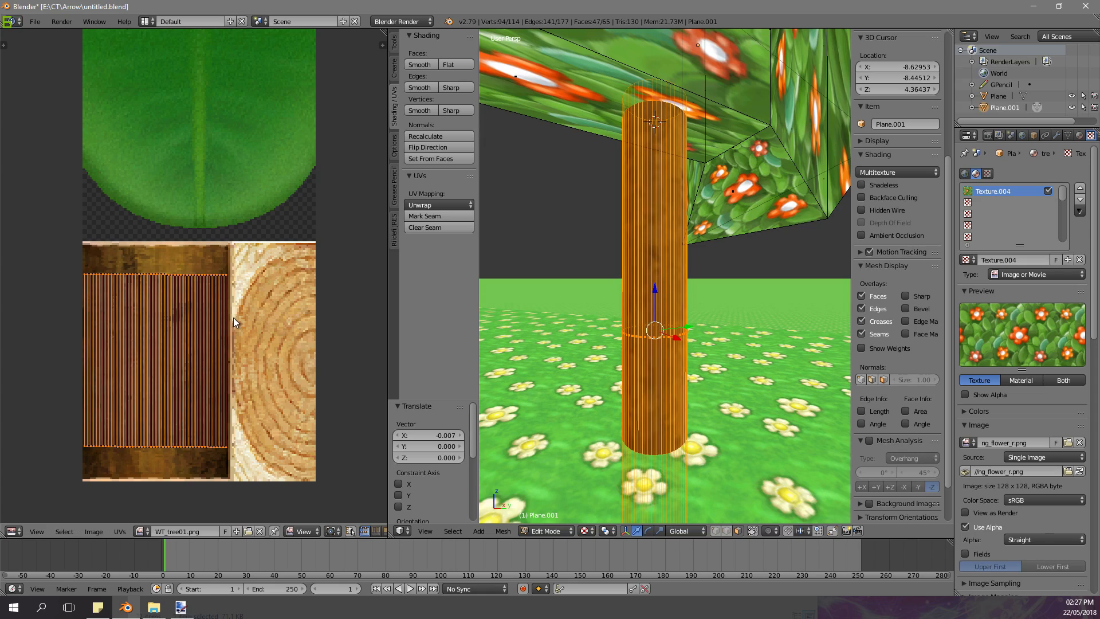
pyautogui.press('y')
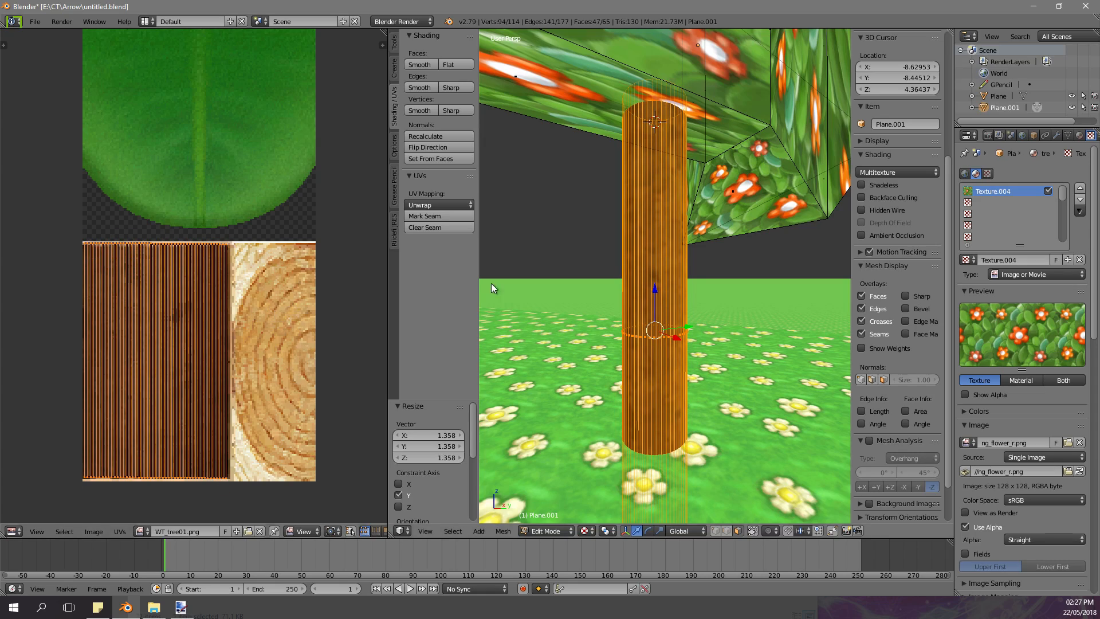
# - Return to Object Mode and reposition the arrow sign beside the track, lowering it about 0.315 along Z
pyautogui.press('Tab')
pyautogui.scroll(-5, 687, 255)
pyautogui.moveTo(728, 253); pyautogui.dragTo(715, 271, button='middle')
pyautogui.scroll(-2, 726, 268)
pyautogui.press('Tab')
pyautogui.press('Tab')
pyautogui.rightClick(704, 231)
pyautogui.rightClick(703, 231)
pyautogui.moveTo(703, 231); pyautogui.dragTo(647, 259, button='middle')
pyautogui.moveTo(641, 265); pyautogui.dragTo(634, 298)
pyautogui.moveTo(645, 241); pyautogui.dragTo(656, 254)
pyautogui.moveTo(656, 255); pyautogui.dragTo(679, 271, button='middle')
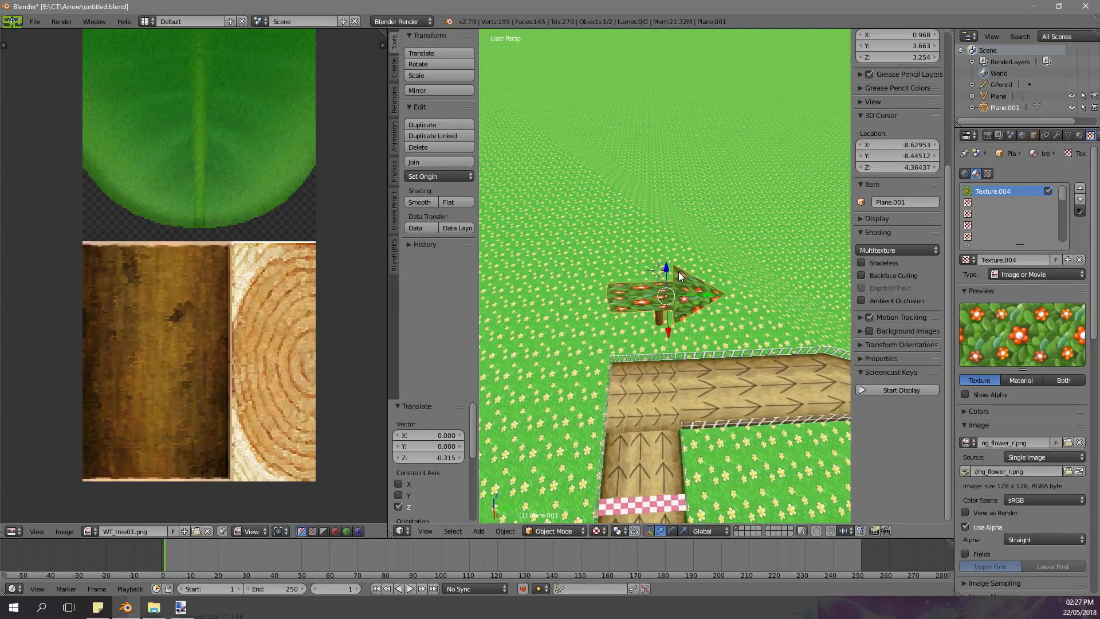
# - In top orthographic view, duplicate the sign to the inside of the left arrowhead corner and rotate the copy -89.1°
pyautogui.press('KP_7')
pyautogui.press('KP_5')
pyautogui.scroll(-4, 678, 288)
pyautogui.hotkey('shift', 'd')
pyautogui.click(677, 139)
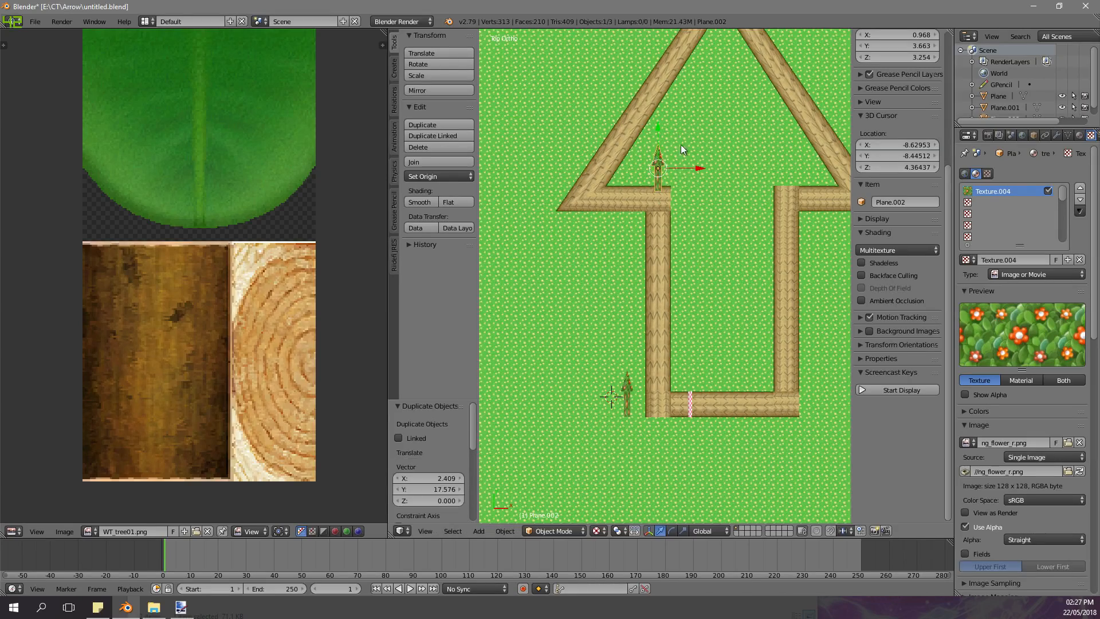
pyautogui.scroll(4, 680, 214)
pyautogui.press('r')
pyautogui.click(700, 112)
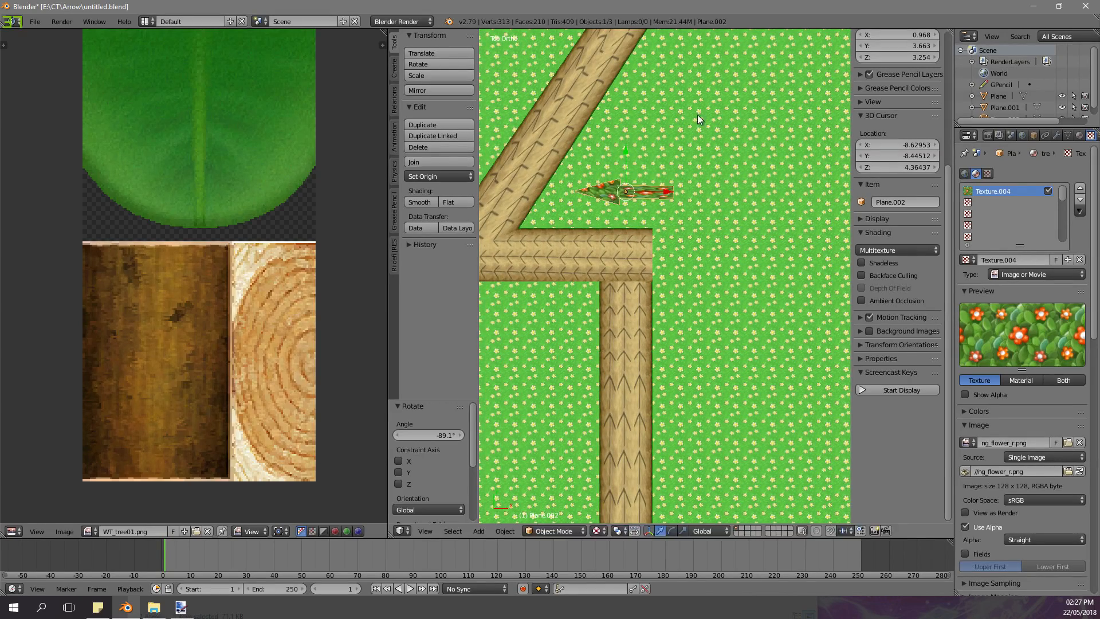
pyautogui.press('g')
pyautogui.click(683, 127)
# - Duplicate the sign to the outside of the left arrowhead tip and rotate the copy 115° to follow the sloped road
pyautogui.keyDown('shift'); pyautogui.moveTo(546, 179); pyautogui.dragTo(666, 223, button='middle'); pyautogui.keyUp('shift')
pyautogui.hotkey('shift', 'd')
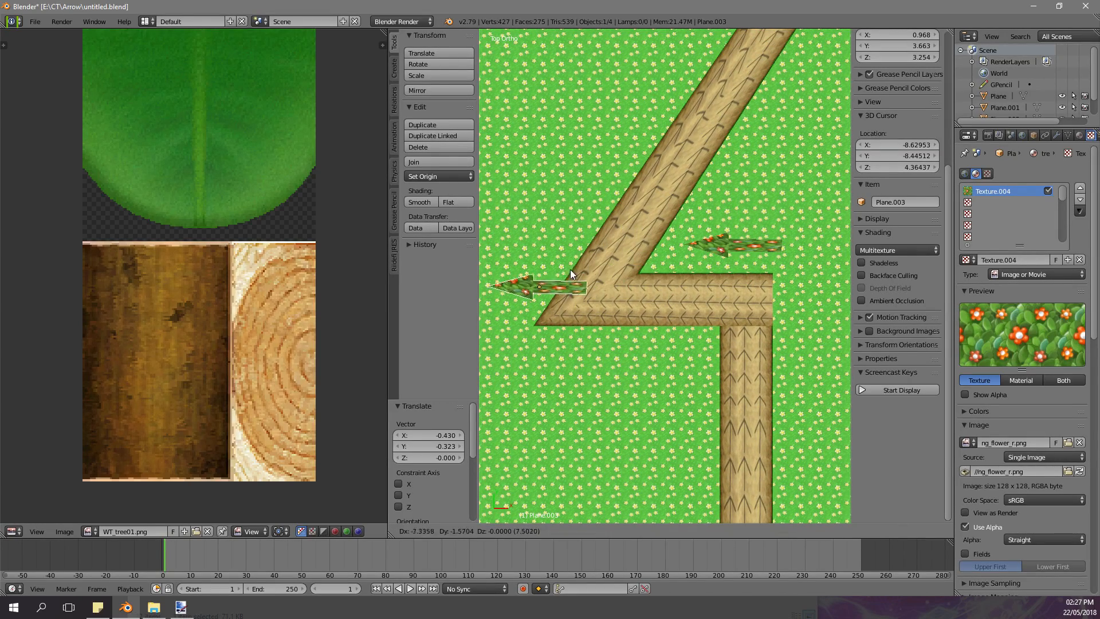
pyautogui.click(504, 268)
pyautogui.press('r')
pyautogui.click(819, 417)
pyautogui.press('g')
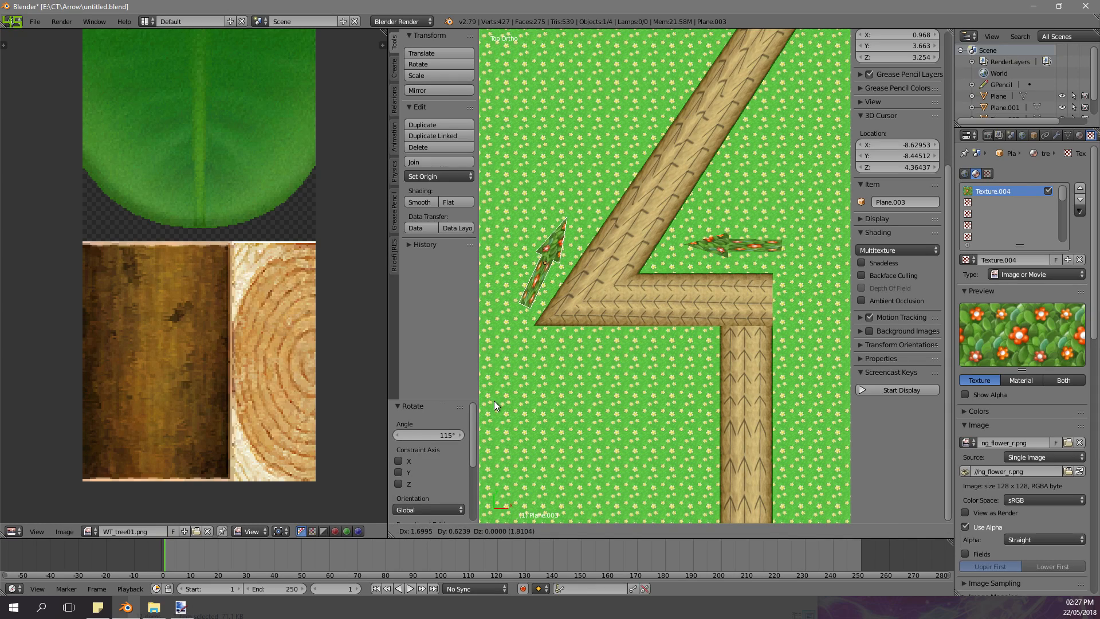
pyautogui.click(494, 400)
# - Duplicate the sign to the track's apex and rotate and position the copy to point down the opposite slope
pyautogui.scroll(-3, 664, 276)
pyautogui.keyDown('shift'); pyautogui.moveTo(678, 265); pyautogui.dragTo(578, 400, button='middle'); pyautogui.keyUp('shift')
pyautogui.hotkey('shift', 'd')
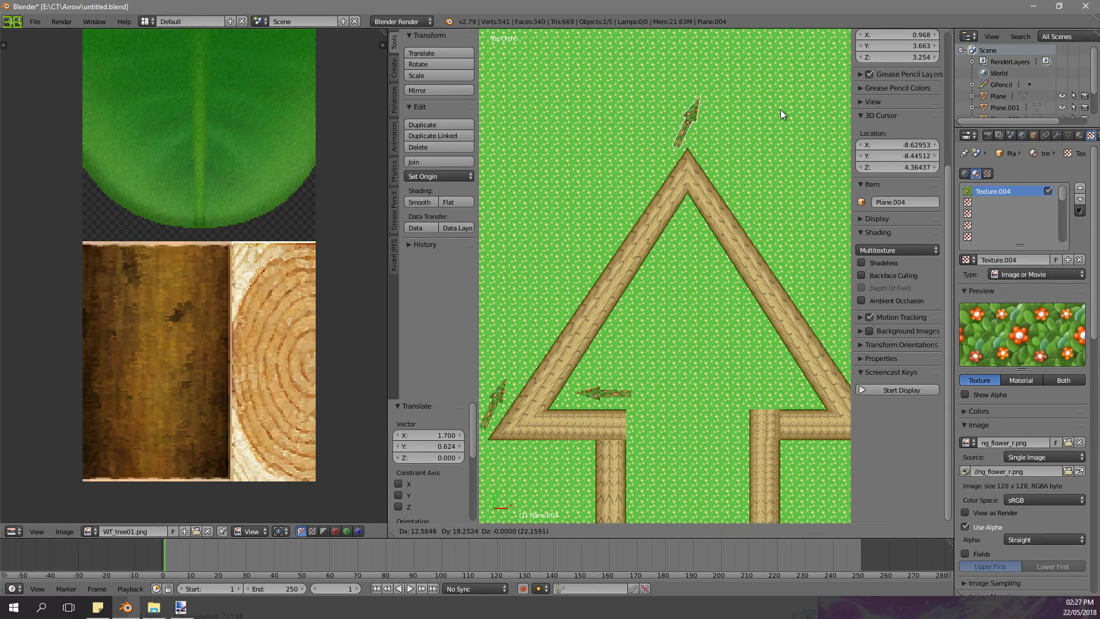
pyautogui.click(781, 109)
pyautogui.press('r')
pyautogui.click(680, 289)
pyautogui.press('g')
pyautogui.click(686, 318)
pyautogui.press('r')
pyautogui.click(672, 313)
pyautogui.press('g')
pyautogui.click(679, 324)
# - Duplicate the apex sign to the right arrowhead tip and rotate the copy 122°
pyautogui.keyDown('shift'); pyautogui.moveTo(711, 297); pyautogui.dragTo(593, 175, button='middle'); pyautogui.keyUp('shift')
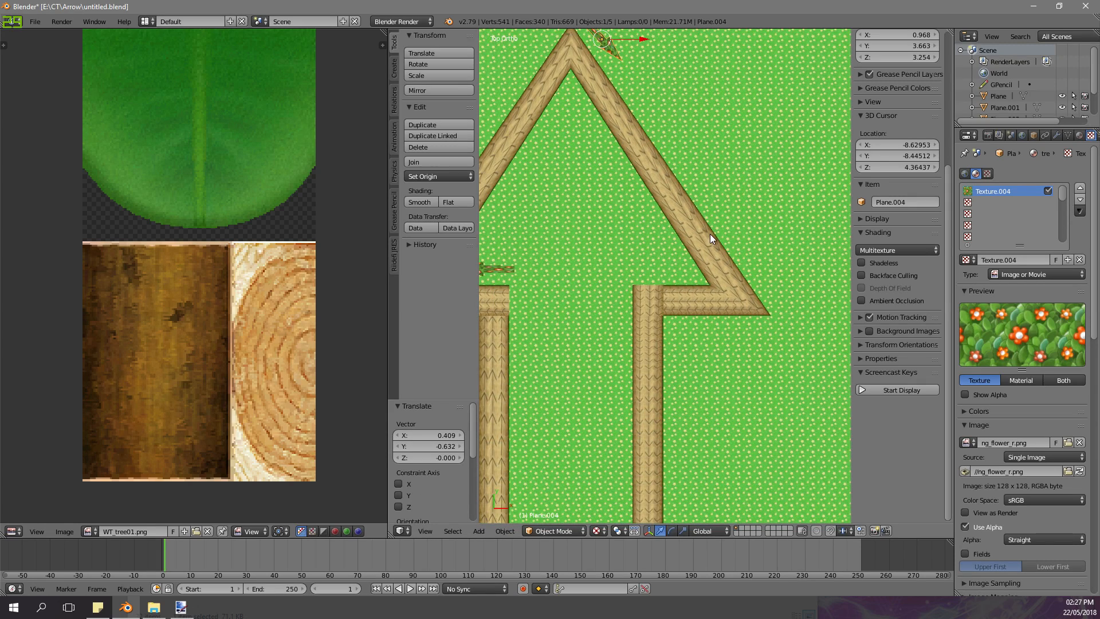
pyautogui.keyDown('shift'); pyautogui.moveTo(710, 234); pyautogui.dragTo(662, 193, button='middle'); pyautogui.keyUp('shift')
pyautogui.hotkey('shift', 'd')
pyautogui.click(794, 473)
pyautogui.press('t')
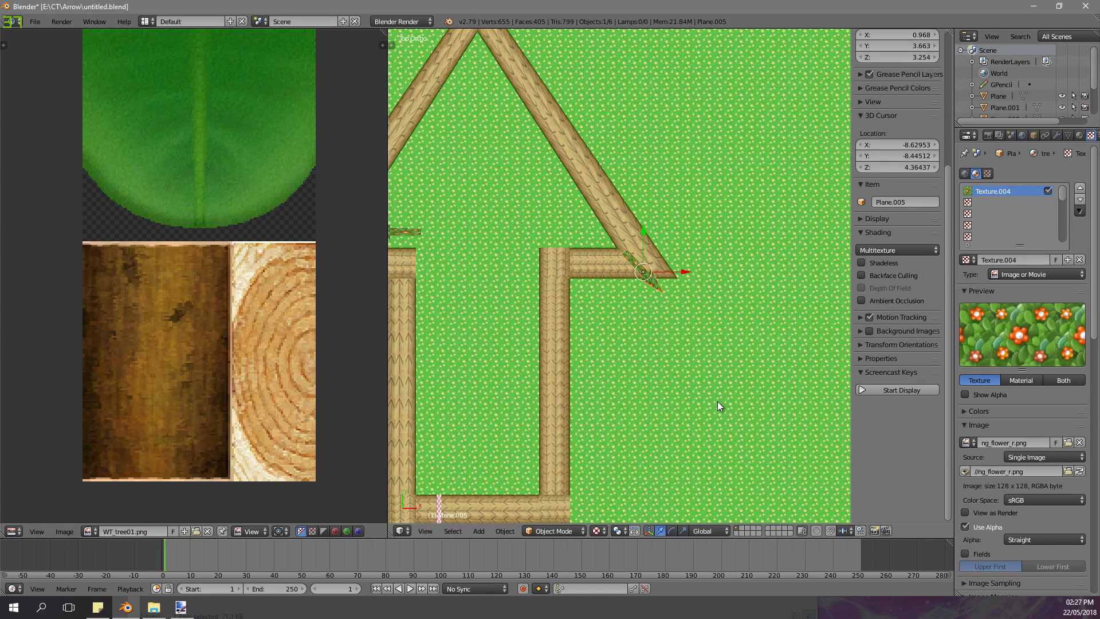
pyautogui.press('t')
pyautogui.press('r')
pyautogui.click(533, 318)
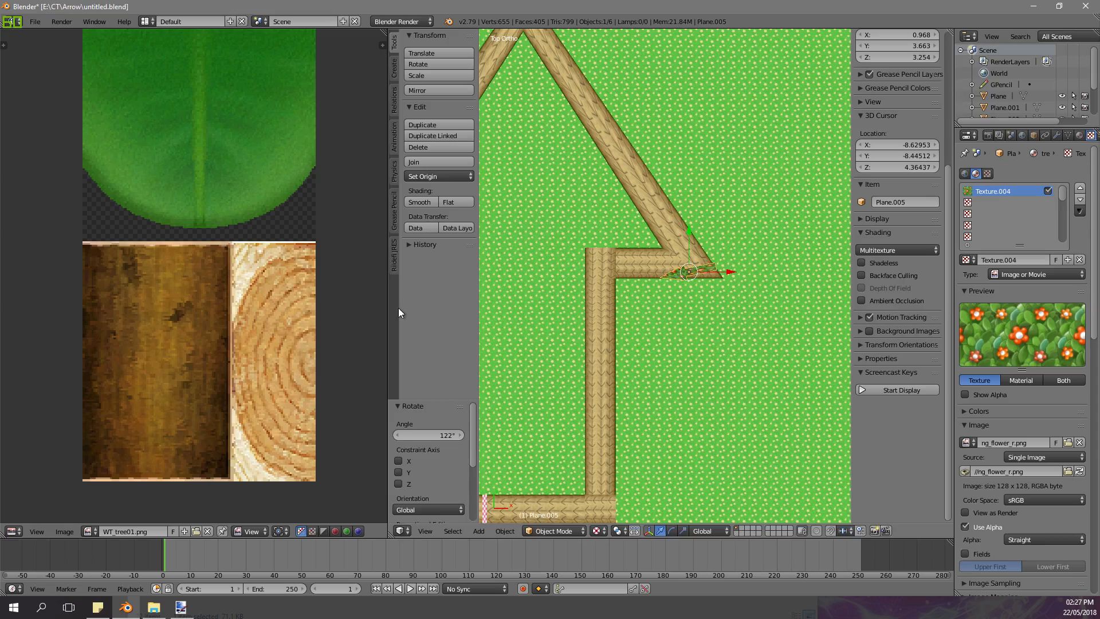
# - Enlarge the 3D view and fine-tune the rotation of the sign at the right arrowhead tip to align with the road
pyautogui.moveTo(388, 311); pyautogui.dragTo(109, 311)
pyautogui.scroll(4, 558, 293)
pyautogui.press('r')
pyautogui.click(693, 285)
pyautogui.press('x')
pyautogui.click(696, 289)
pyautogui.scroll(-6, 538, 270)
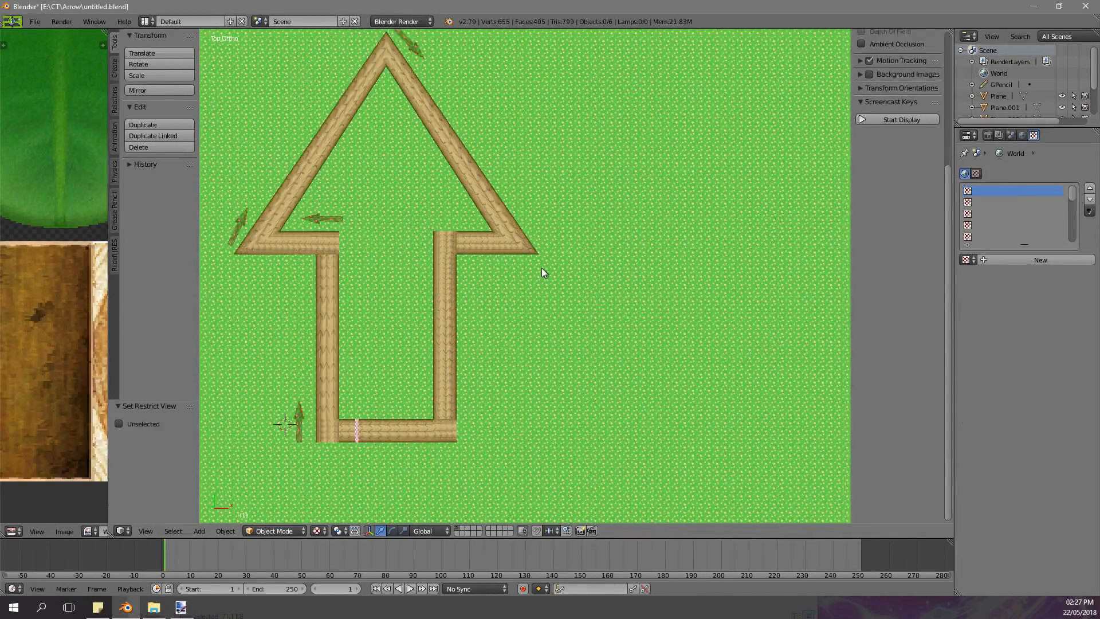
pyautogui.hotkey('ctrl', 'z')
# - Duplicate the right-tip sign to the inside of the right straight and rotate the copy -91.2° to point down the road
pyautogui.scroll(3, 542, 268)
pyautogui.scroll(2, 542, 267)
pyautogui.hotkey('shift', 'd')
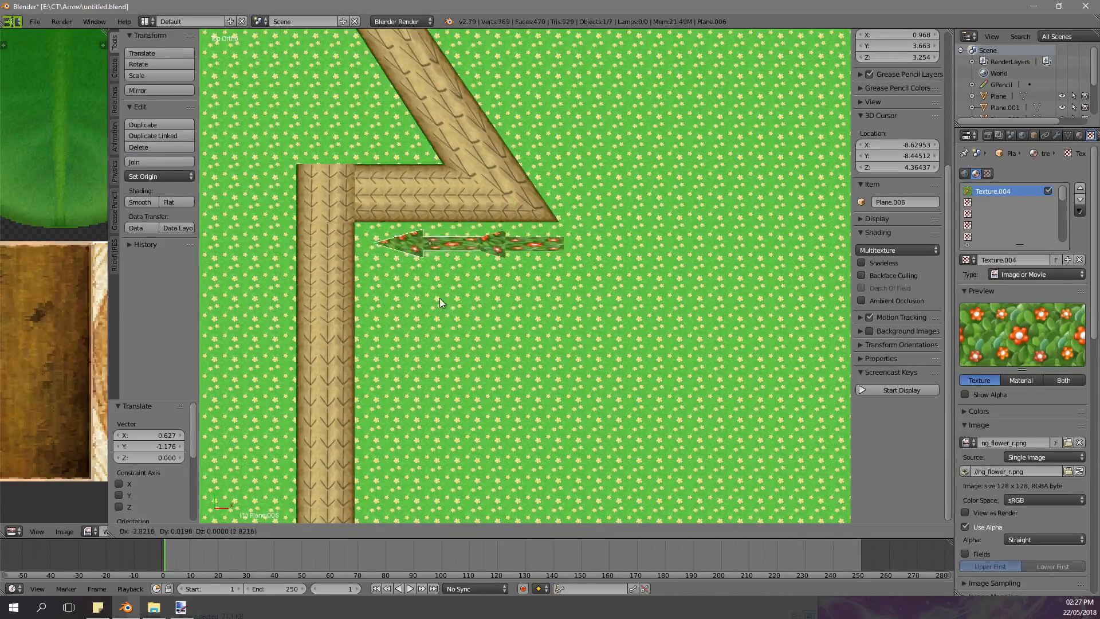
pyautogui.click(325, 272)
pyautogui.press('r')
pyautogui.click(300, 112)
pyautogui.press('g')
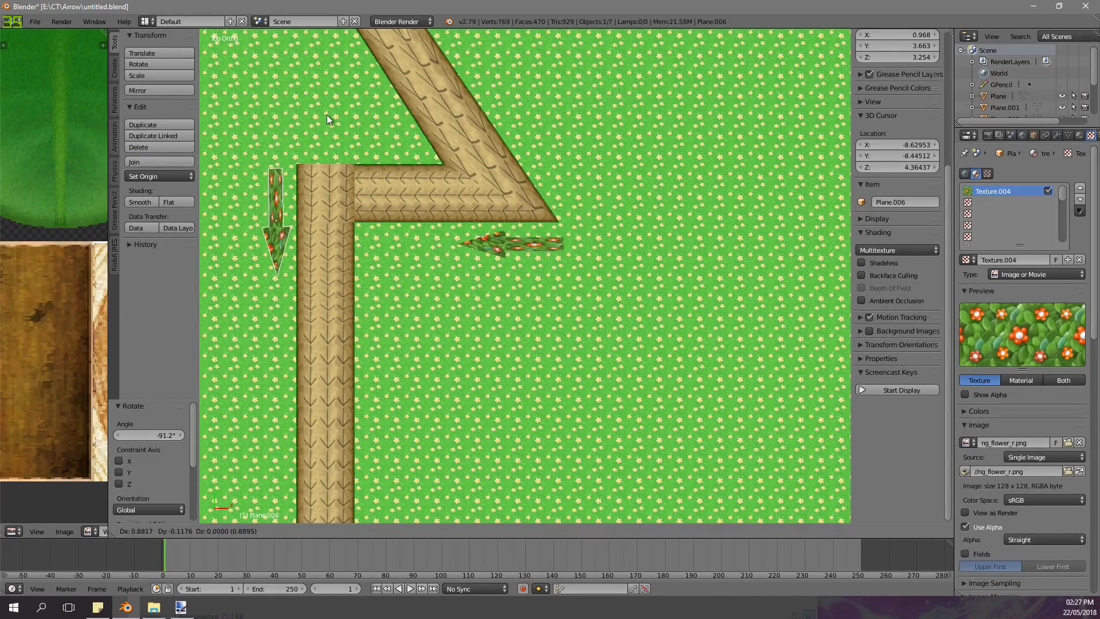
pyautogui.click(324, 115)
# - Duplicate the sign to just below the track's lower-right corner and rotate the copy to point toward the checkered line
pyautogui.scroll(-3, 383, 275)
pyautogui.keyDown('shift'); pyautogui.moveTo(386, 429); pyautogui.dragTo(419, 249, button='middle'); pyautogui.keyUp('shift')
pyautogui.hotkey('shift', 'd')
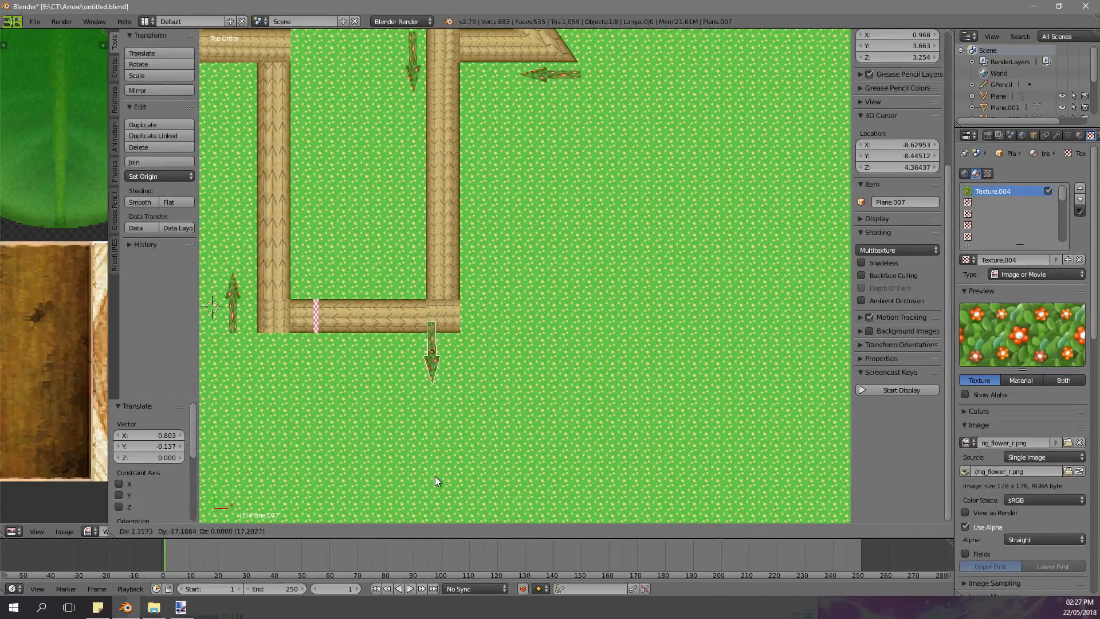
pyautogui.click(435, 476)
pyautogui.press('r')
pyautogui.click(418, 489)
pyautogui.press('g')
pyautogui.click(420, 483)
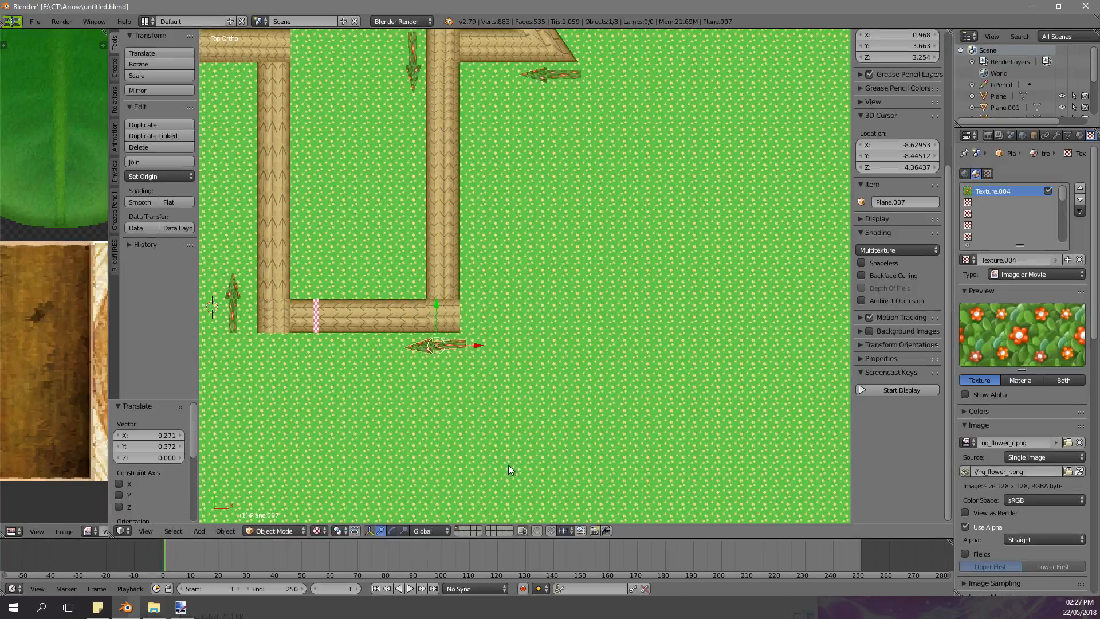
# - Select the four signs floating too high and lower them together about 3.04 along Z
pyautogui.moveTo(503, 465); pyautogui.dragTo(544, 255, button='middle')
pyautogui.rightClick(658, 189)
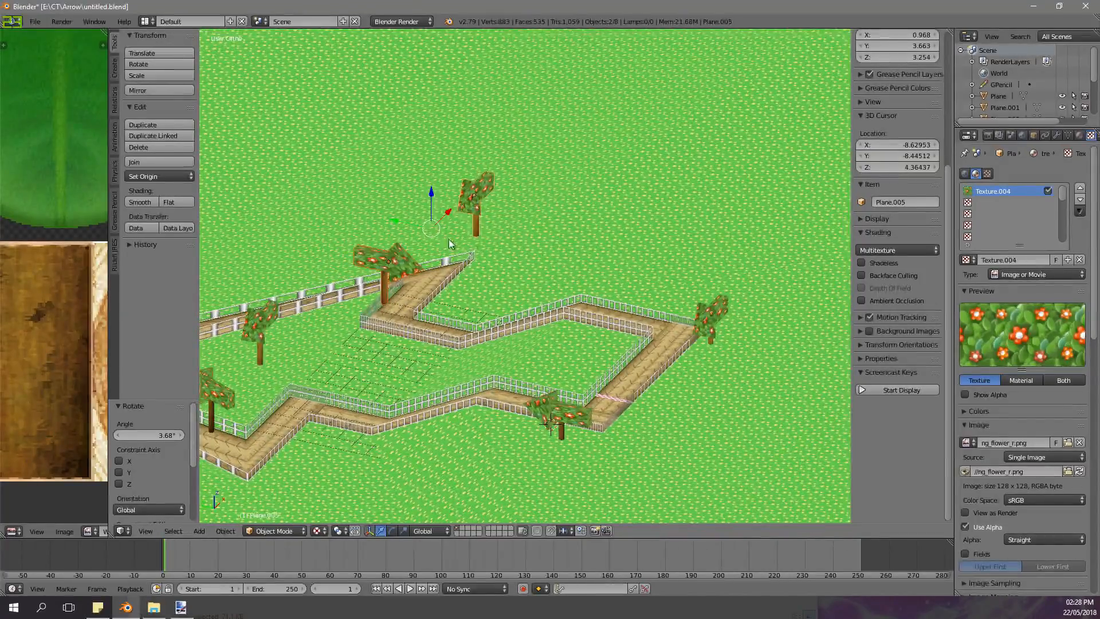
pyautogui.scroll(-2, 444, 238)
pyautogui.moveTo(310, 365); pyautogui.dragTo(438, 325, button='middle')
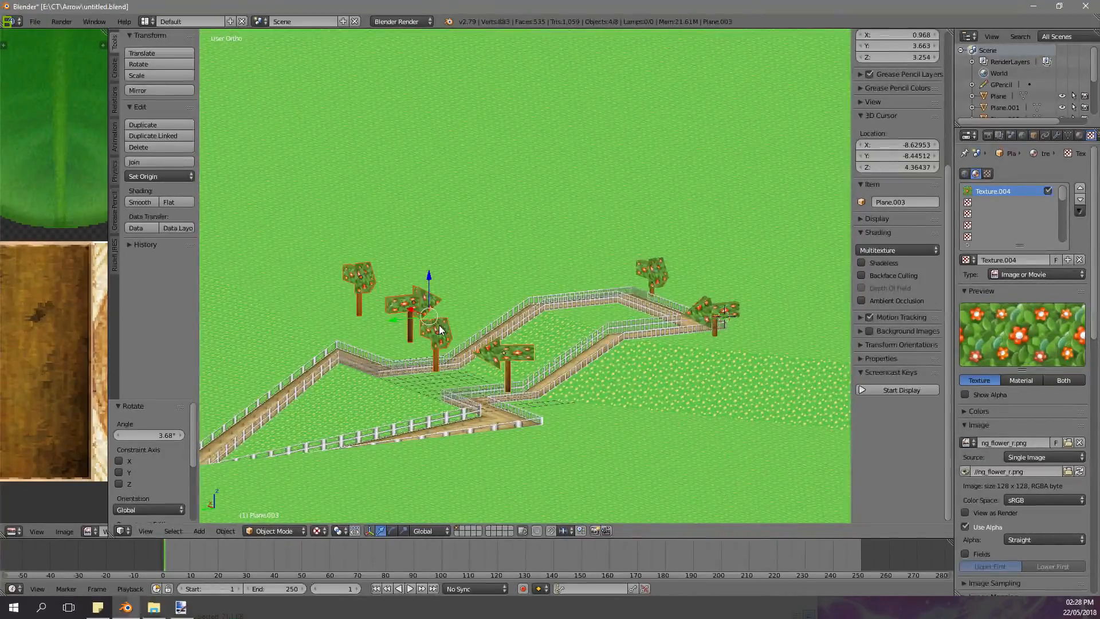
pyautogui.press('KP_5')
pyautogui.scroll(4, 570, 238)
pyautogui.moveTo(584, 197); pyautogui.dragTo(596, 266)
pyautogui.scroll(-5, 627, 273)
pyautogui.moveTo(627, 273); pyautogui.dragTo(603, 273, button='middle')
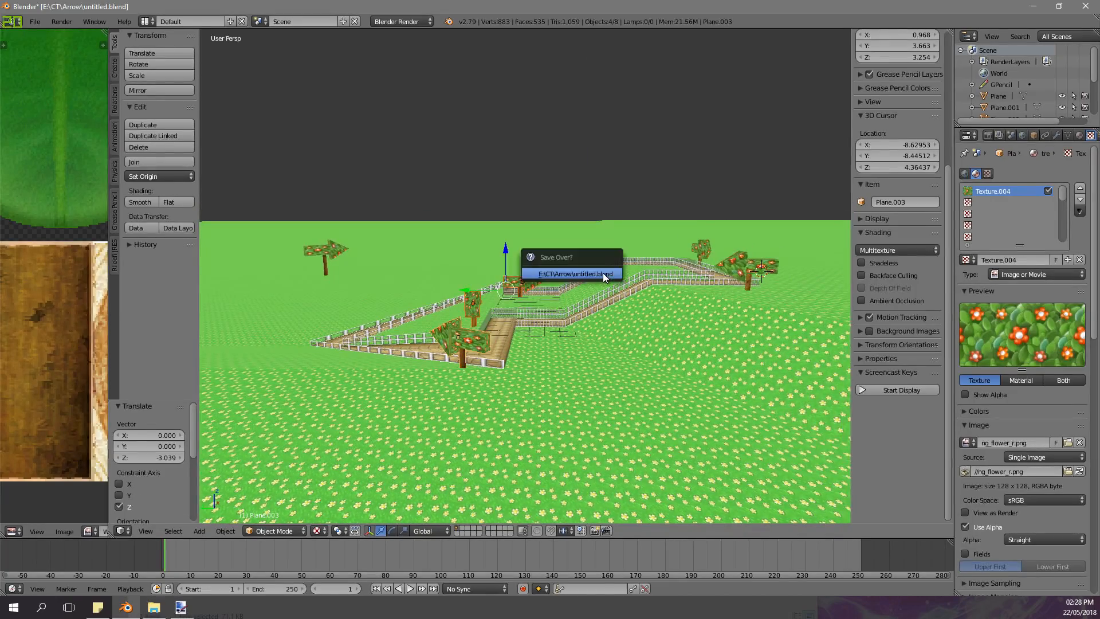
# - Lower the floating sign beside the arrow track's tip along Z onto the grass and save over untitled.blend
pyautogui.rightClick(336, 257)
pyautogui.press('g')
pyautogui.press('z')
pyautogui.click(326, 283)
pyautogui.moveTo(326, 283); pyautogui.dragTo(480, 214, button='middle')
pyautogui.hotkey('ctrl', 's')
pyautogui.click(419, 277)
pyautogui.scroll(5, 516, 298)
pyautogui.scroll(-4, 473, 275)
pyautogui.hotkey('ctrl', 's')
pyautogui.click(465, 285)
pyautogui.moveTo(400, 229); pyautogui.dragTo(559, 231, button='middle')
# - Look through the images in the Arrow folder and preview the brick texture ng_renga.png
pyautogui.click(154, 606)
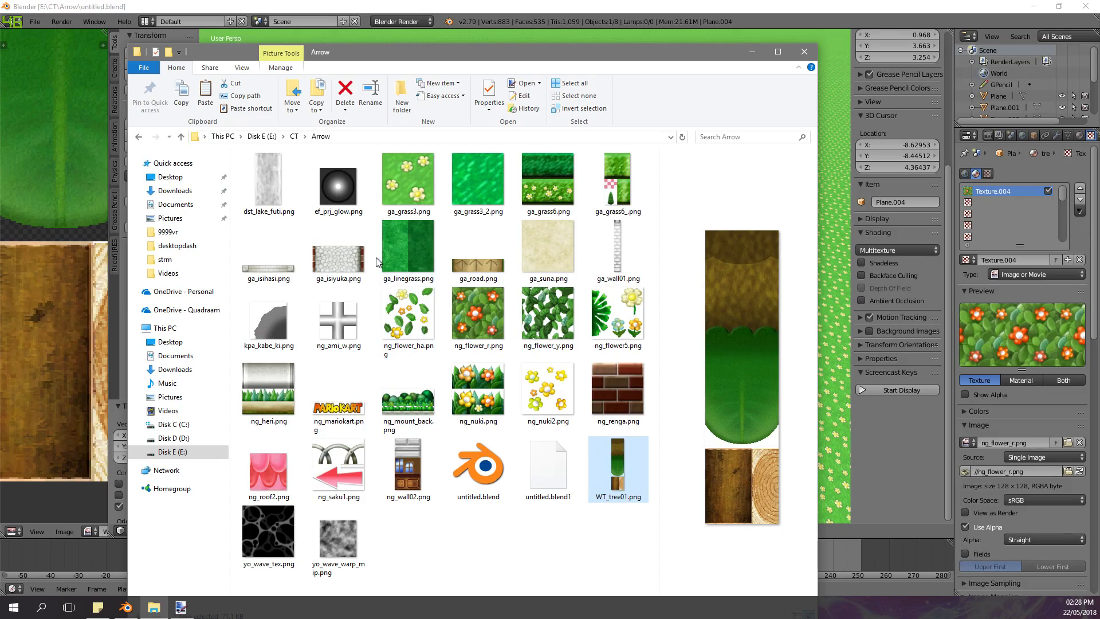
pyautogui.click(547, 6)
pyautogui.moveTo(504, 149); pyautogui.dragTo(419, 217, button='middle')
pyautogui.hotkey('ctrl', 's')
pyautogui.click(465, 193)
pyautogui.press('Tab')
pyautogui.scroll(-4, 533, 215)
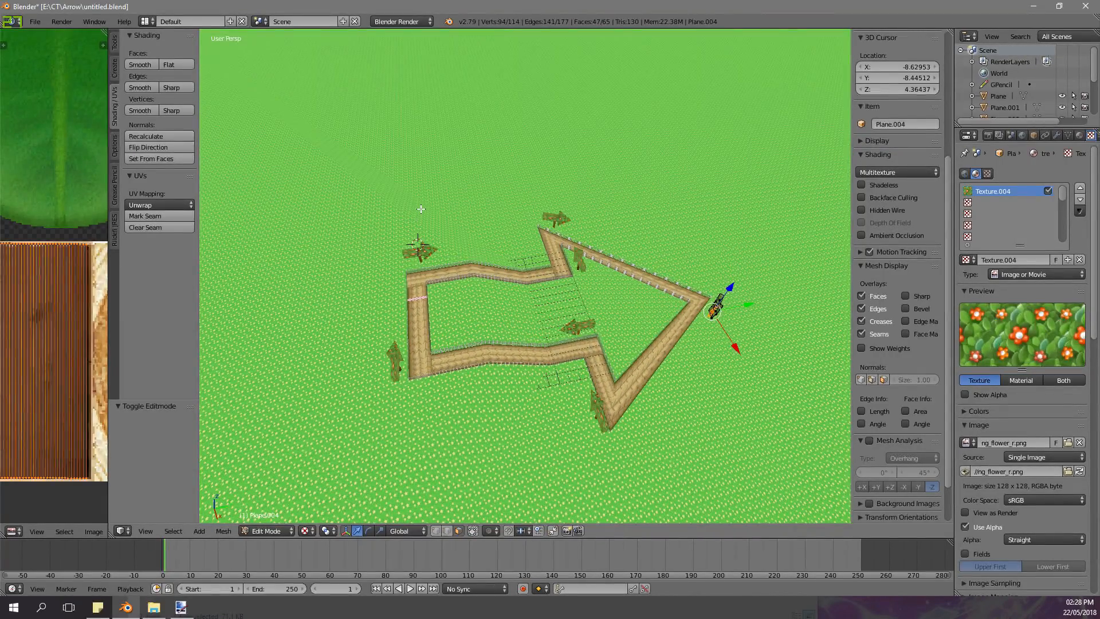
pyautogui.click(180, 608)
pyautogui.click(181, 608)
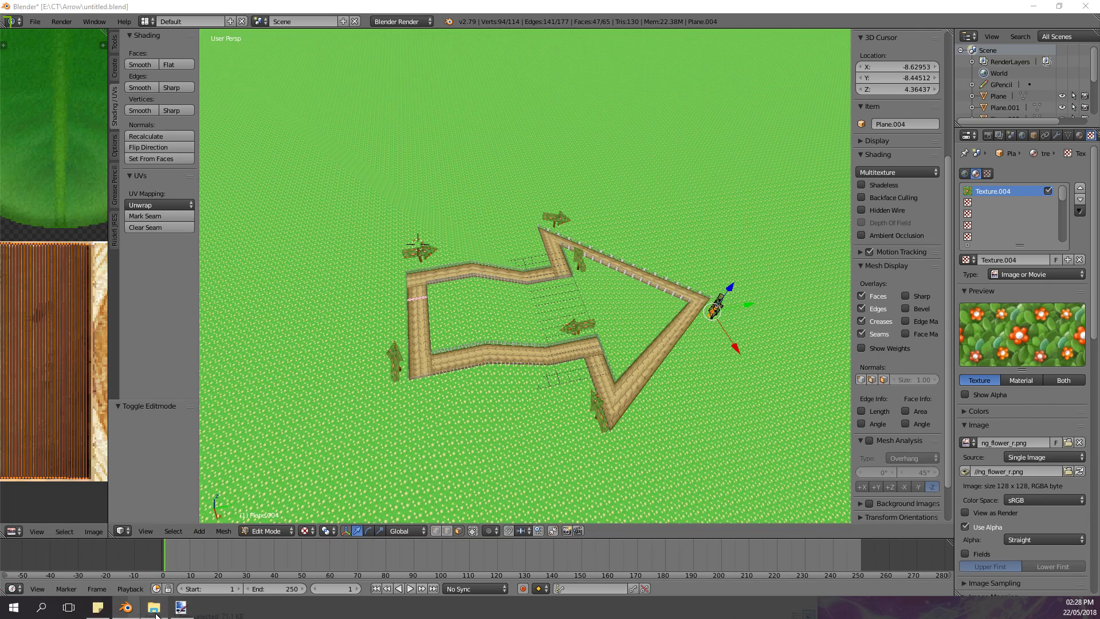
pyautogui.click(154, 608)
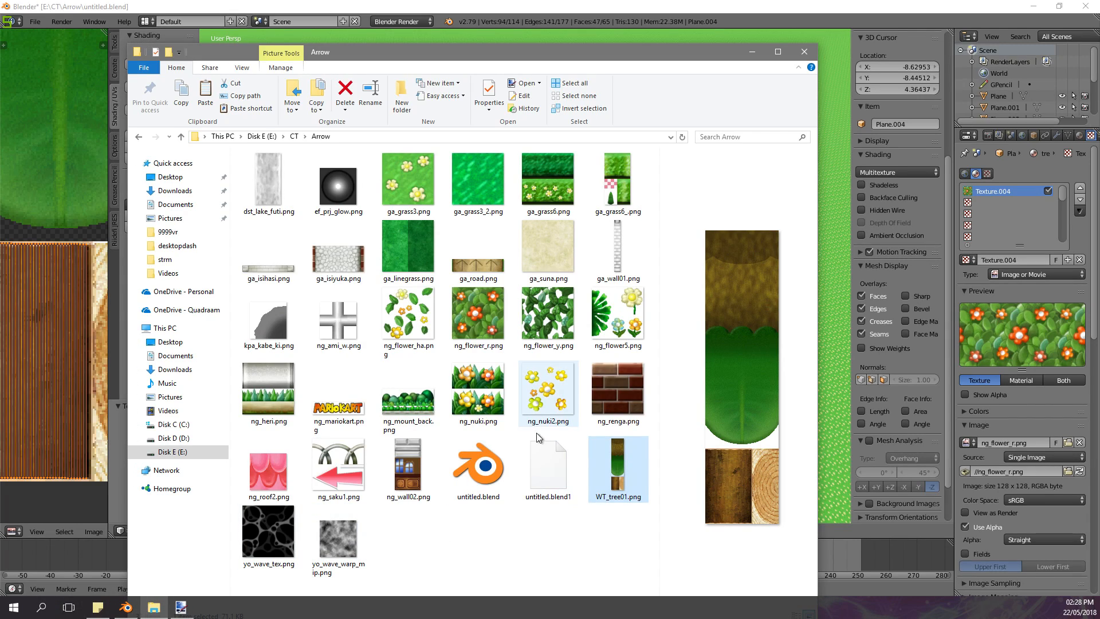
pyautogui.click(602, 404)
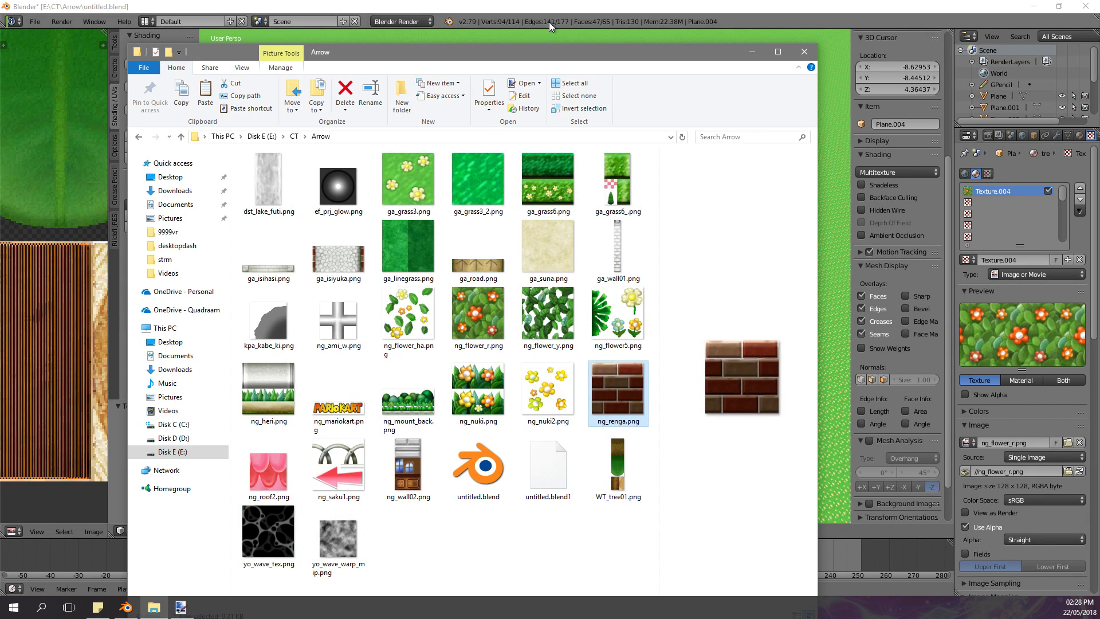
pyautogui.click(549, 21)
# - Add a cube as a new object on the open grass beside the track and open its mesh for editing
pyautogui.keyDown('shift'); pyautogui.moveTo(464, 180); pyautogui.dragTo(533, 275, button='middle'); pyautogui.keyUp('shift')
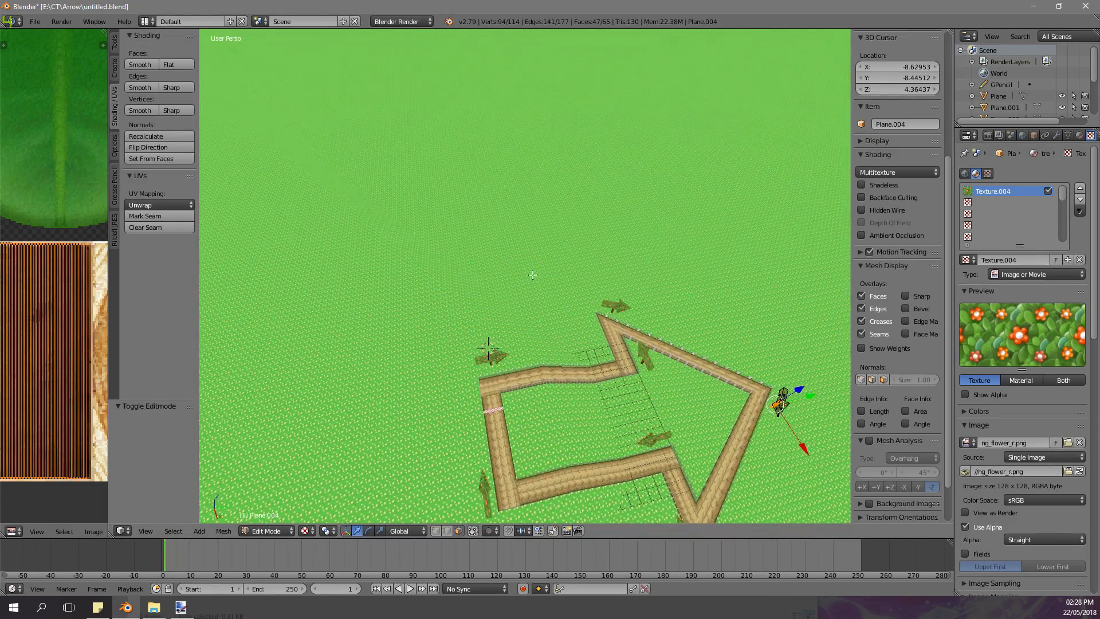
pyautogui.click(531, 228)
pyautogui.press('space')
pyautogui.press('Return')
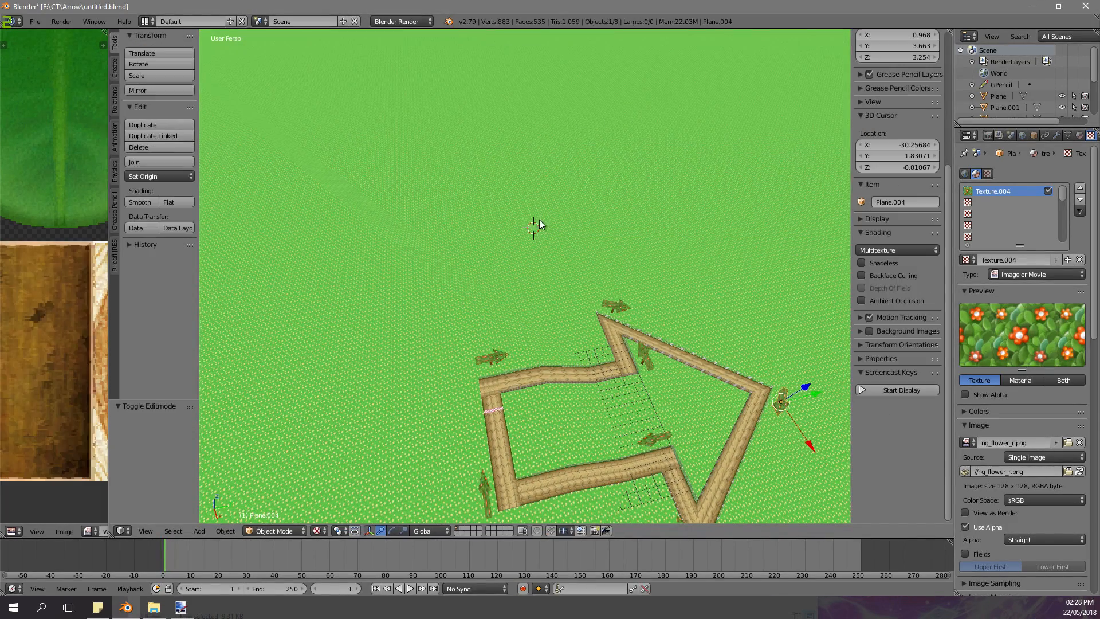
pyautogui.hotkey('shift', 'a')
pyautogui.moveTo(534, 225)
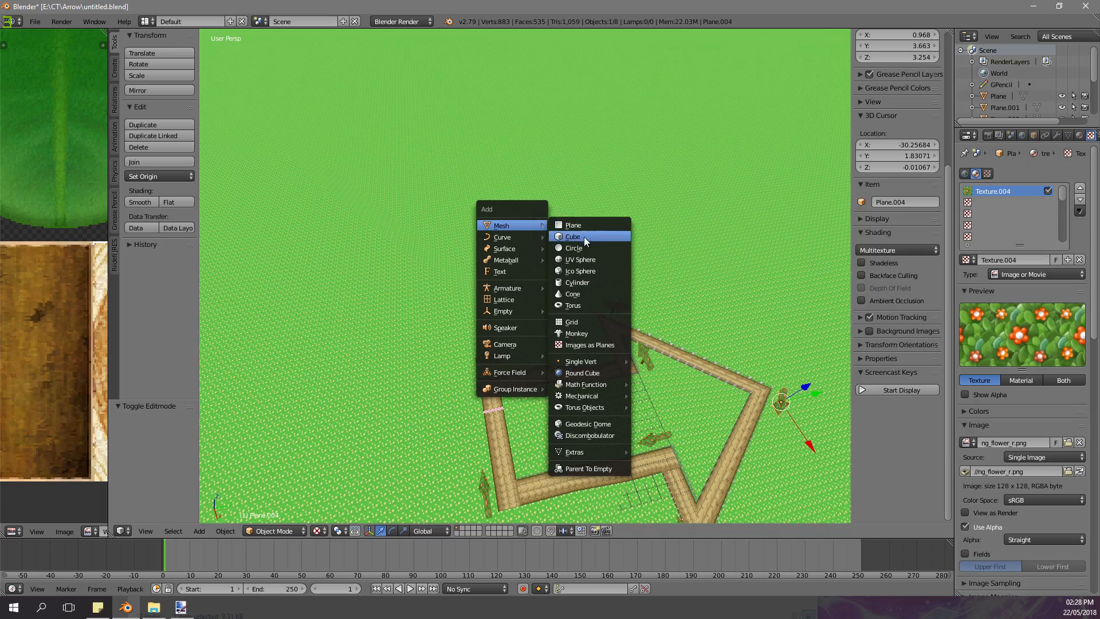
pyautogui.click(583, 235)
pyautogui.moveTo(610, 224); pyautogui.dragTo(526, 269, button='middle')
pyautogui.press('Tab')
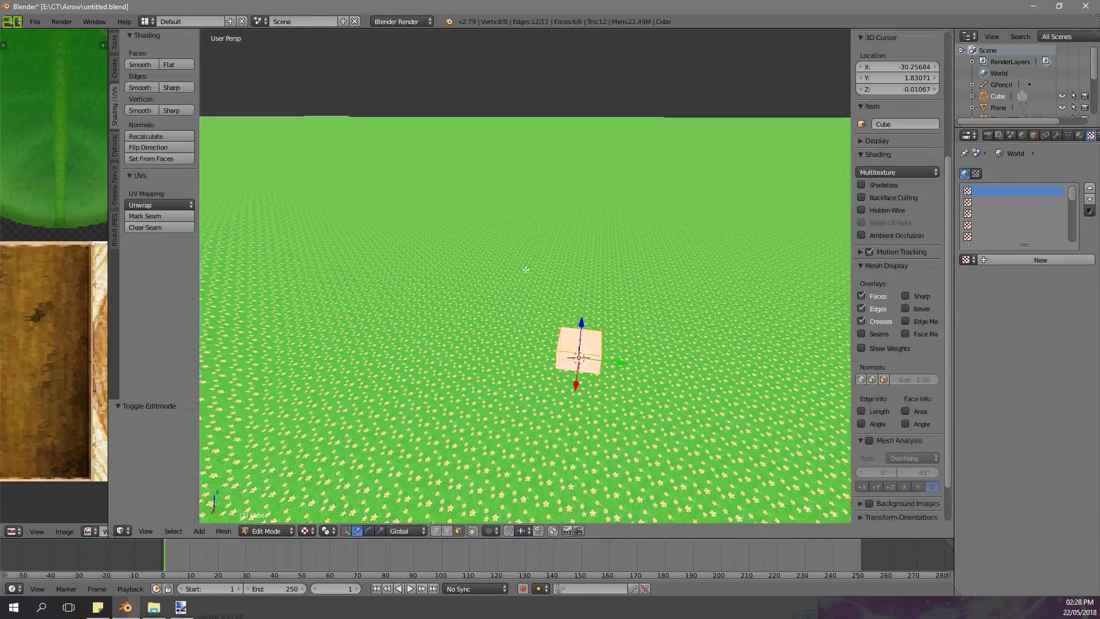
# - Extrude the cube's top face in place and scale it outward to form the base of a roof overhang
pyautogui.moveTo(575, 320)
pyautogui.mouseDown()
pyautogui.moveTo(584, 305)
pyautogui.moveTo(588, 321)
pyautogui.mouseUp()
pyautogui.moveTo(588, 321); pyautogui.dragTo(574, 323, button='middle')
pyautogui.press('a')
pyautogui.rightClick(561, 326)
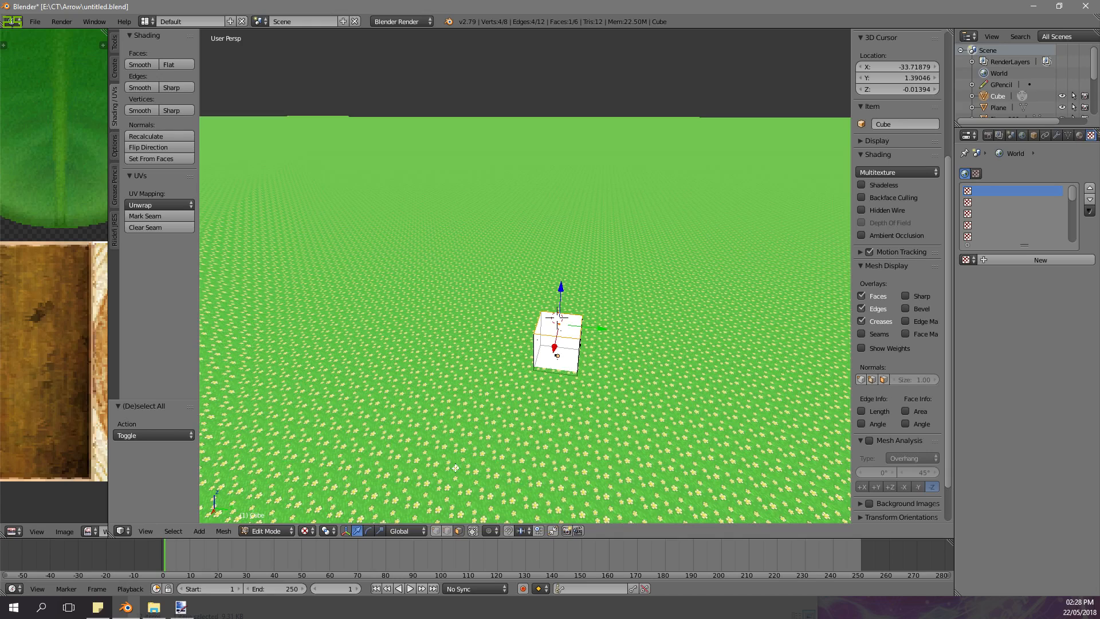
pyautogui.press('e')
pyautogui.rightClick(615, 364)
pyautogui.press('s')
pyautogui.click(718, 362)
# - Extrude the widened top face upward and scale it to 0 to form a pointed pyramid roof
pyautogui.press('e')
pyautogui.rightClick(590, 307)
pyautogui.moveTo(567, 285); pyautogui.dragTo(567, 213)
pyautogui.press('s')
pyautogui.press('0')
pyautogui.press('Return')
pyautogui.moveTo(567, 213); pyautogui.dragTo(531, 185, button='middle')
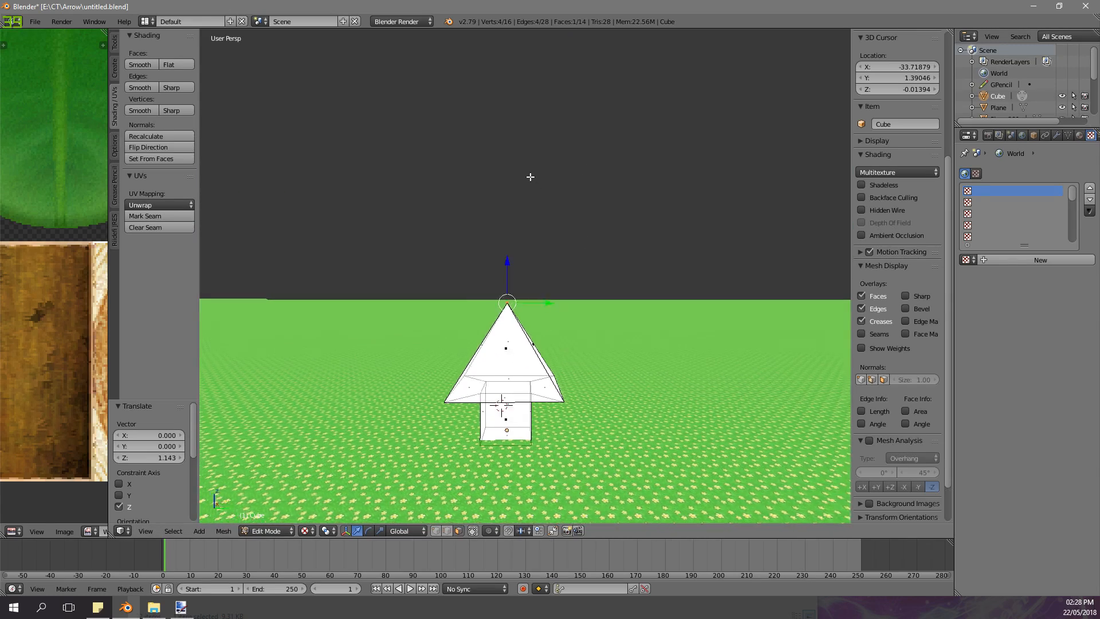
# - Select the whole house mesh and raise it about 2.03 along Z
pyautogui.scroll(-1, 498, 264)
pyautogui.press('a')
pyautogui.scroll(-2, 469, 323)
pyautogui.press('b')
pyautogui.moveTo(444, 273); pyautogui.dragTo(558, 412)
pyautogui.moveTo(510, 314); pyautogui.dragTo(510, 274)
# - Pull the house's bottom face down along Z to the grass to lengthen the walls
pyautogui.moveTo(510, 274); pyautogui.dragTo(506, 288, button='middle')
pyautogui.rightClick(516, 296)
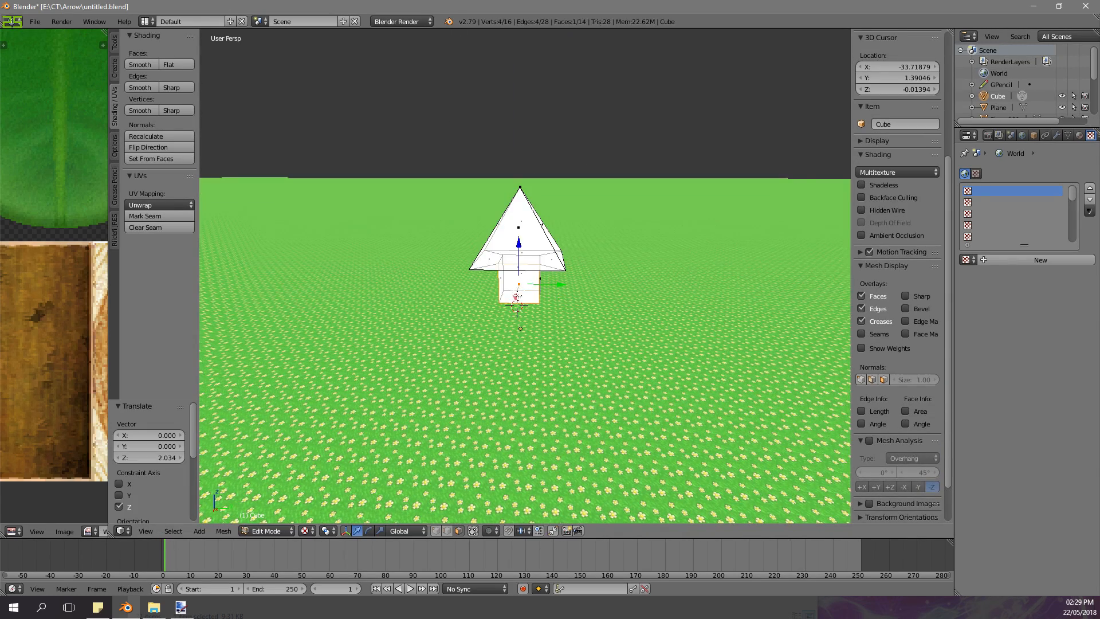
pyautogui.moveTo(520, 264); pyautogui.dragTo(521, 299)
pyautogui.press('a')
pyautogui.moveTo(519, 302); pyautogui.dragTo(553, 282, button='middle')
# - Select all faces of the house and give it a new material named "house"
pyautogui.press('a')
pyautogui.click(1025, 261)
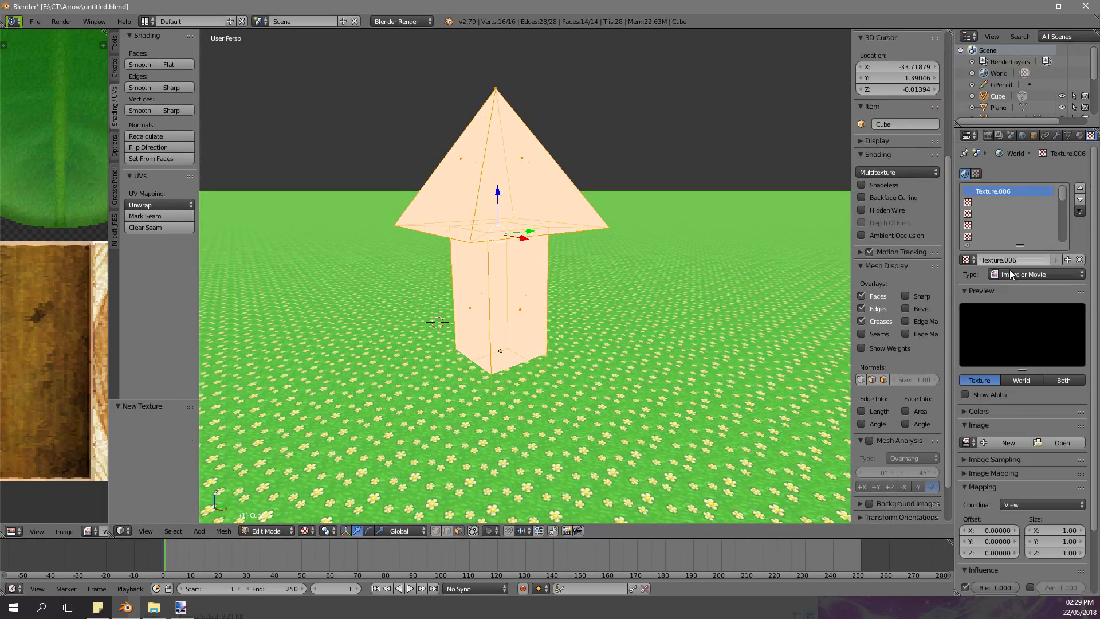
pyautogui.click(1081, 136)
pyautogui.click(1014, 226)
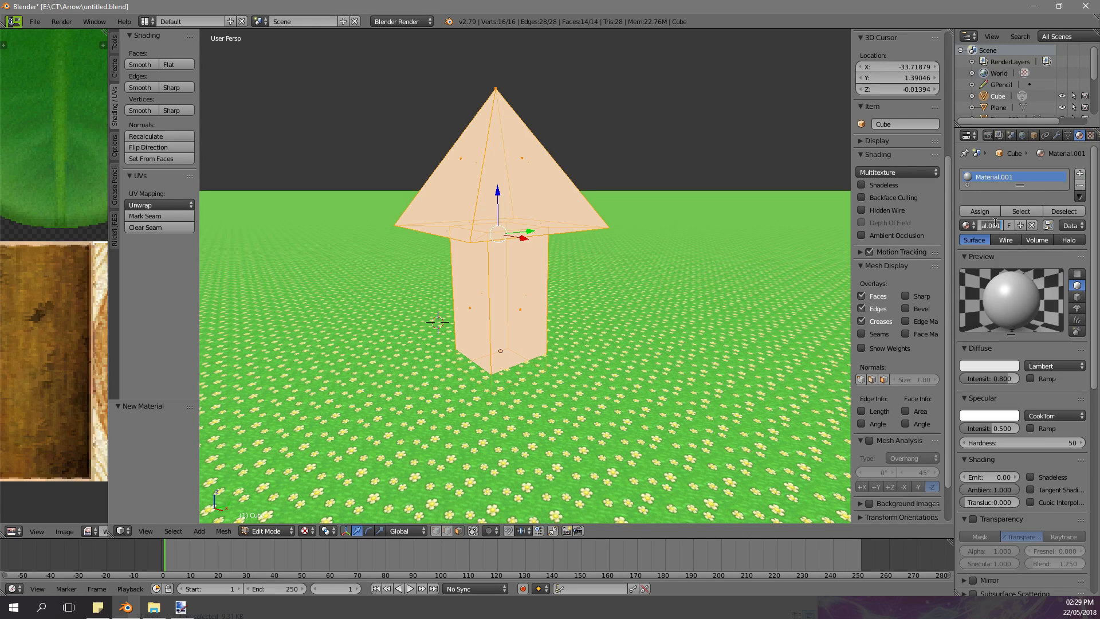
pyautogui.click(995, 225)
pyautogui.write('house')
pyautogui.press('Return')
# - Add a new image texture to the house material and load ng_renga.png into it
pyautogui.click(1090, 136)
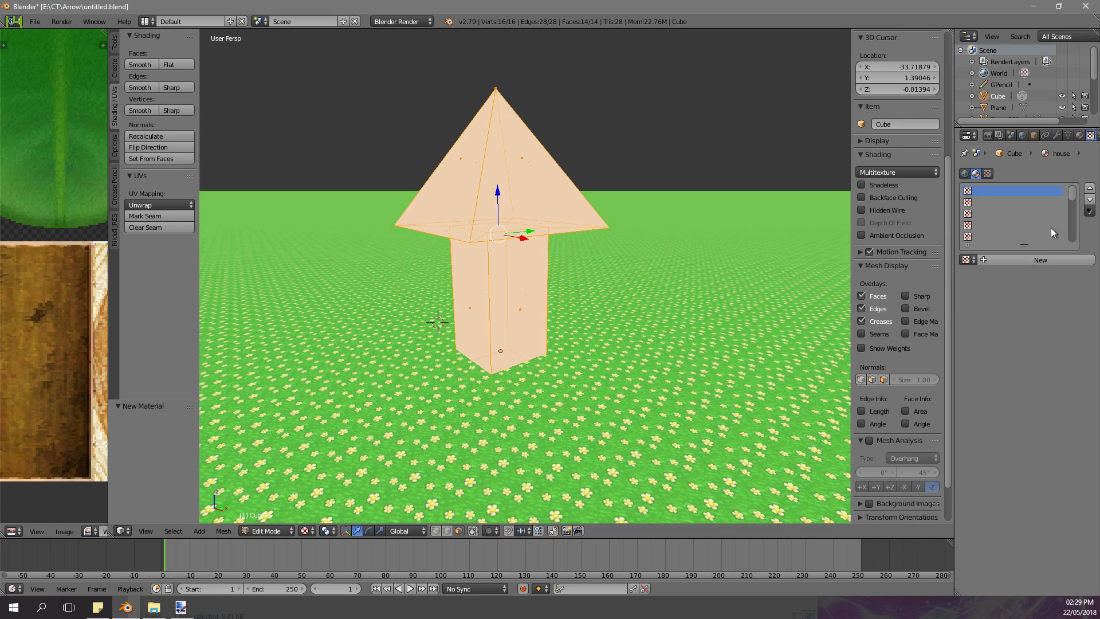
pyautogui.click(1042, 260)
pyautogui.click(1056, 444)
pyautogui.click(195, 36)
pyautogui.click(532, 307)
pyautogui.doubleClick(544, 305)
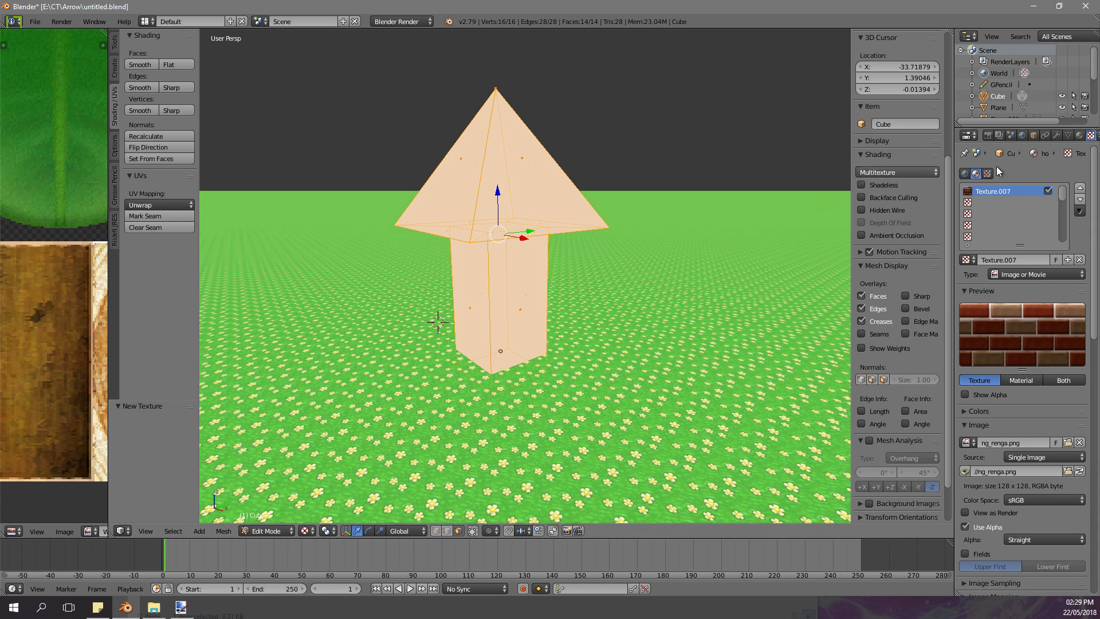
# - Reset the UVs of all house faces and assign them the ng_renga.png image in the widened UV editor
pyautogui.press('u')
pyautogui.click(379, 467)
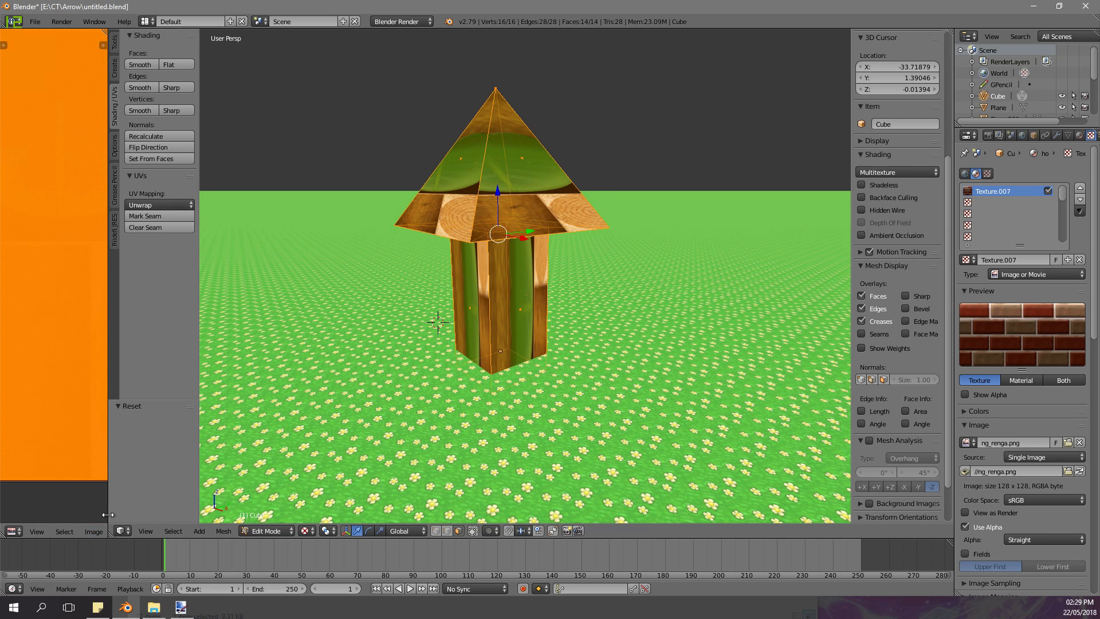
pyautogui.moveTo(107, 517); pyautogui.dragTo(204, 517)
pyautogui.click(140, 531)
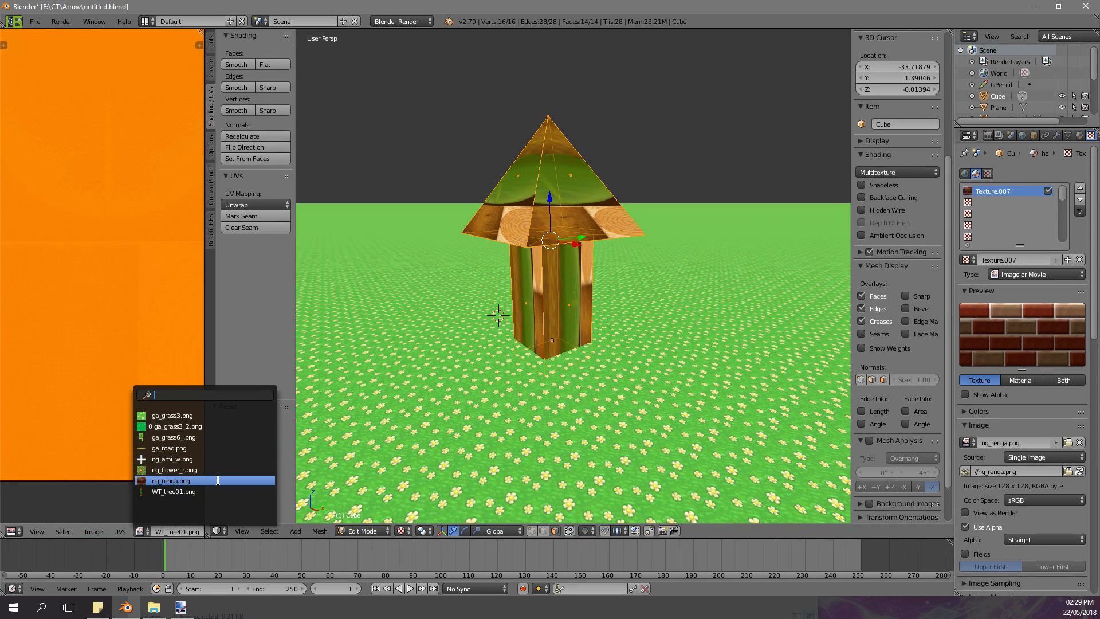
pyautogui.click(217, 481)
# - Select the four sloped roof faces and add a second material named house_roof to the house
pyautogui.rightClick(517, 175)
pyautogui.keyDown('shift'); pyautogui.rightClick(566, 174); pyautogui.keyUp('shift')
pyautogui.moveTo(573, 177); pyautogui.dragTo(395, 229, button='middle')
pyautogui.keyDown('shift'); pyautogui.moveTo(703, 310); pyautogui.dragTo(671, 214, button='middle'); pyautogui.keyUp('shift')
pyautogui.keyDown('shift'); pyautogui.rightClick(543, 248); pyautogui.keyUp('shift')
pyautogui.keyDown('shift'); pyautogui.rightClick(620, 200); pyautogui.keyUp('shift')
pyautogui.click(1079, 136)
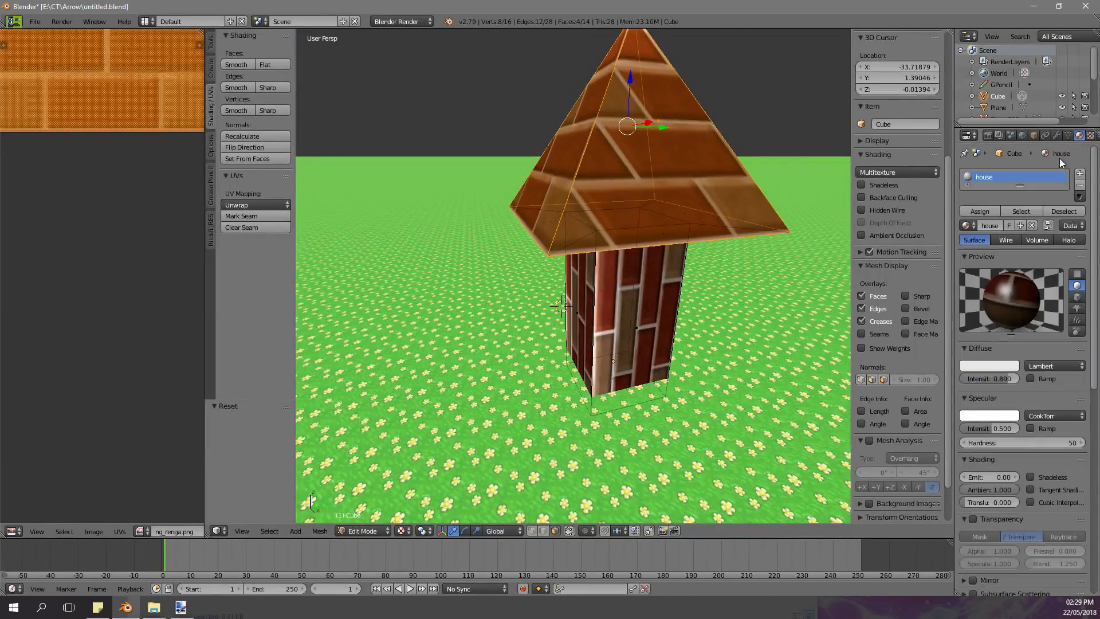
pyautogui.click(1080, 173)
pyautogui.click(1011, 253)
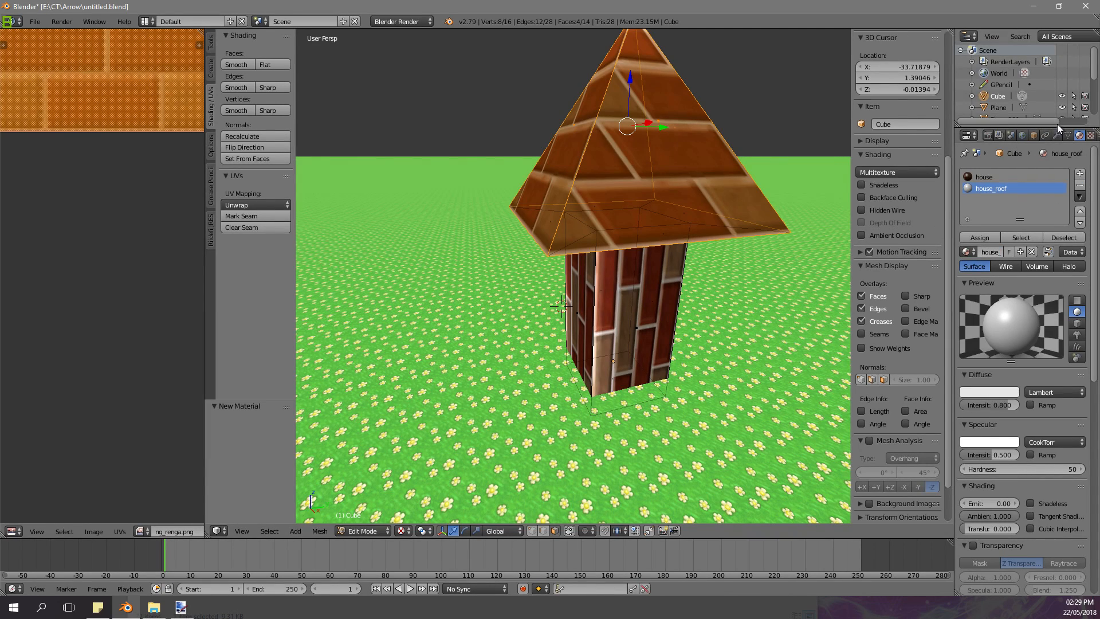
# - Add a new image texture to the house_roof material and load ng_roof2.png into it
pyautogui.click(1091, 135)
pyautogui.click(1068, 262)
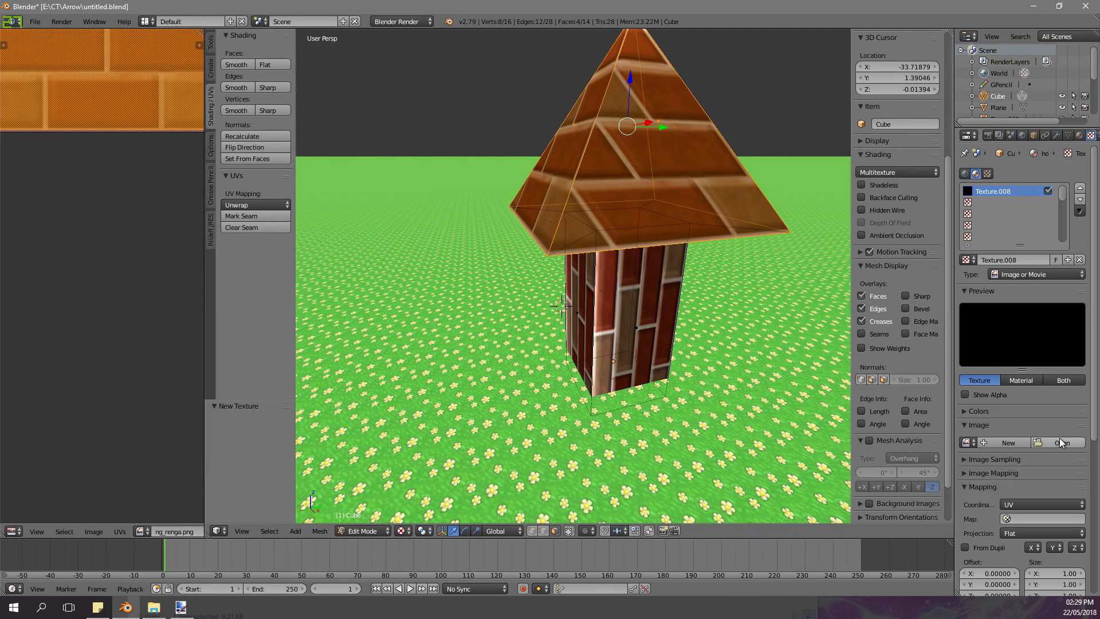
pyautogui.click(1063, 444)
pyautogui.click(195, 37)
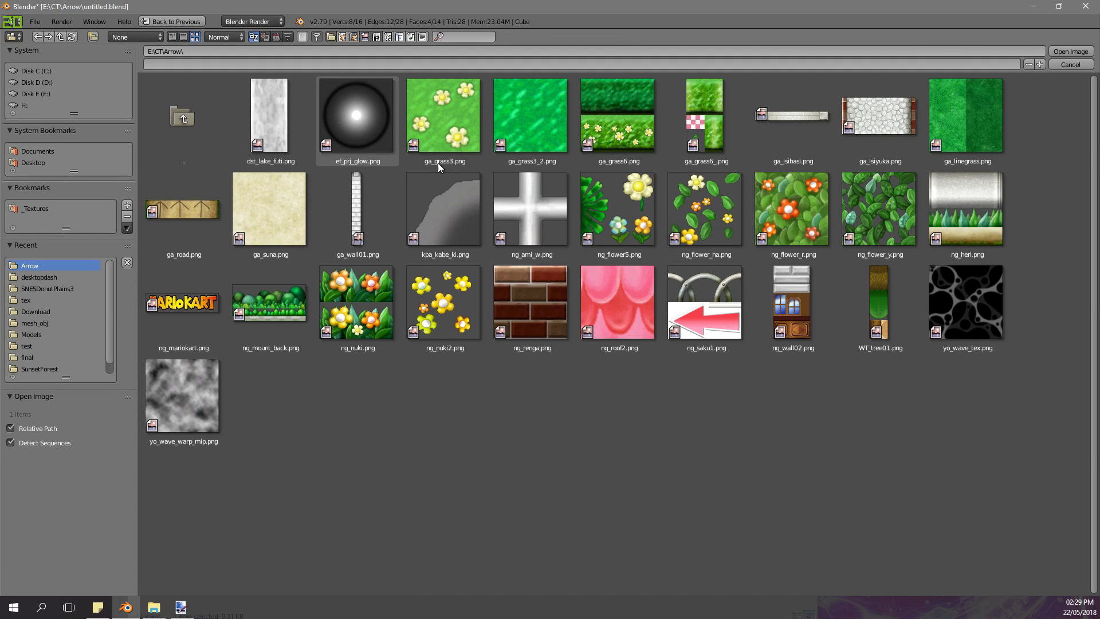
pyautogui.doubleClick(618, 306)
# - Assign the ng_roof2.png image to the four selected roof faces in the UV editor
pyautogui.press('u')
pyautogui.click(611, 192)
pyautogui.click(1070, 135)
pyautogui.click(1079, 136)
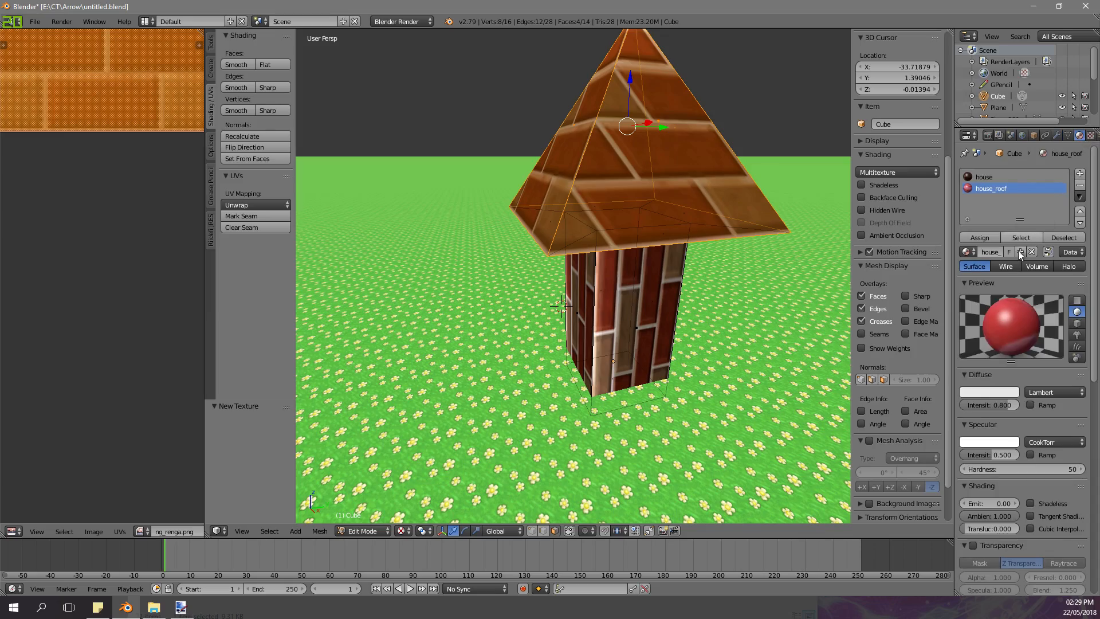
pyautogui.click(143, 531)
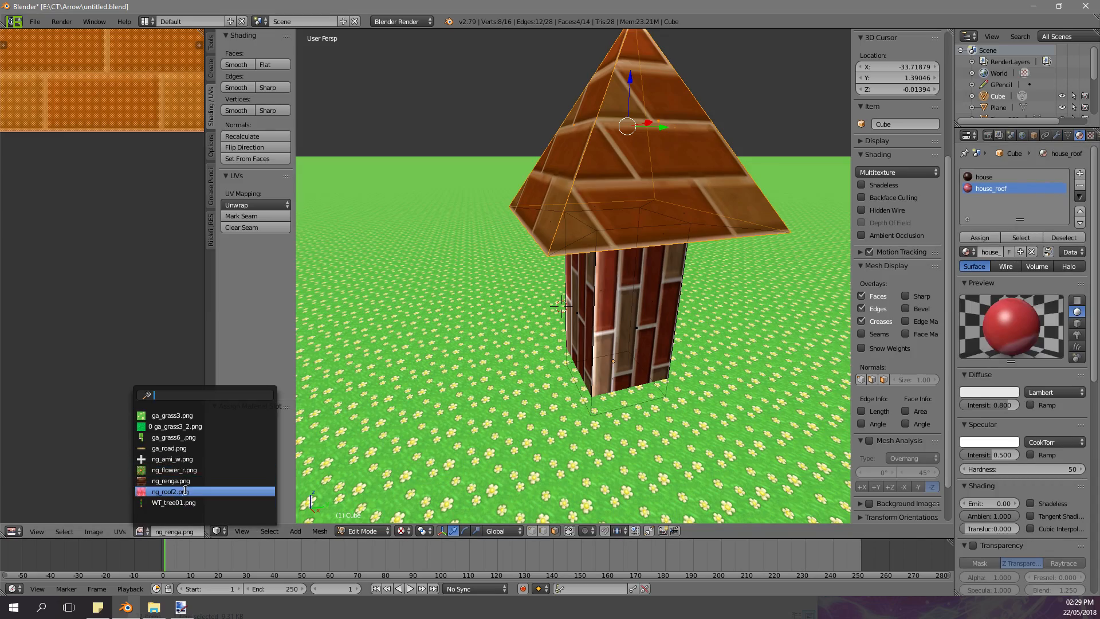
pyautogui.click(172, 488)
# - Leave mesh editing, move the finished house about -4.54 along Y, and switch to the top view
pyautogui.press('Tab')
pyautogui.moveTo(509, 245)
pyautogui.mouseDown(button='middle')
pyautogui.moveTo(407, 242)
pyautogui.moveTo(592, 204)
pyautogui.moveTo(501, 232)
pyautogui.mouseUp(button='middle')
pyautogui.scroll(-7, 507, 222)
pyautogui.scroll(-6, 513, 232)
pyautogui.press('Tab')
pyautogui.scroll(4, 513, 232)
pyautogui.press('Tab')
pyautogui.rightClick(590, 287)
pyautogui.moveTo(623, 299); pyautogui.dragTo(579, 298)
pyautogui.moveTo(579, 298); pyautogui.dragTo(567, 360, button='middle')
pyautogui.press('KP_7')
pyautogui.scroll(-3, 567, 369)
pyautogui.hotkey('shift', 'd')
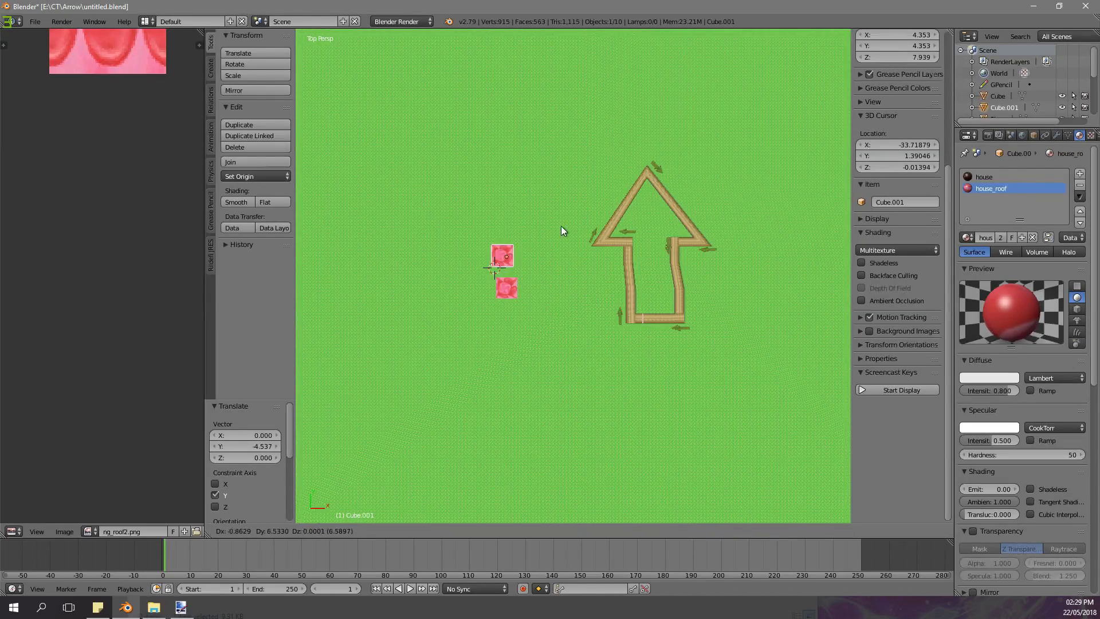
pyautogui.click(566, 179)
pyautogui.hotkey('shift', 'd')
pyautogui.click(616, 128)
pyautogui.hotkey('shift', 'd')
pyautogui.click(676, 108)
pyautogui.hotkey('shift', 'd')
pyautogui.hotkey('ctrl', 'z')
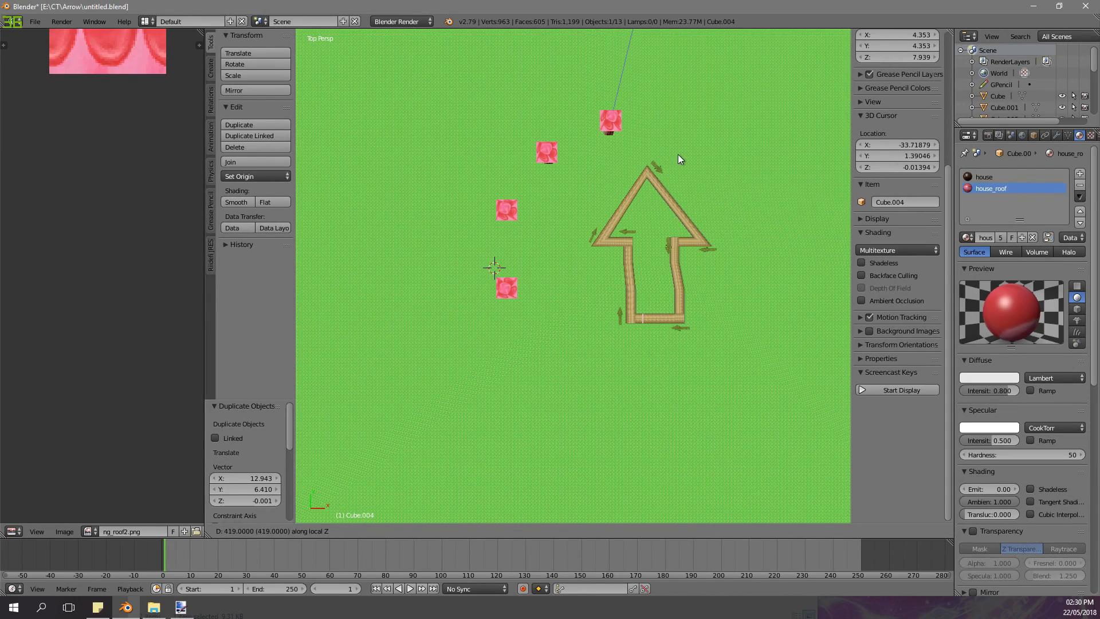
pyautogui.press('Escape')
pyautogui.hotkey('ctrl', 'z')
pyautogui.hotkey('ctrl', 'z')
pyautogui.hotkey('ctrl', 'z')
pyautogui.hotkey('ctrl', 'z')
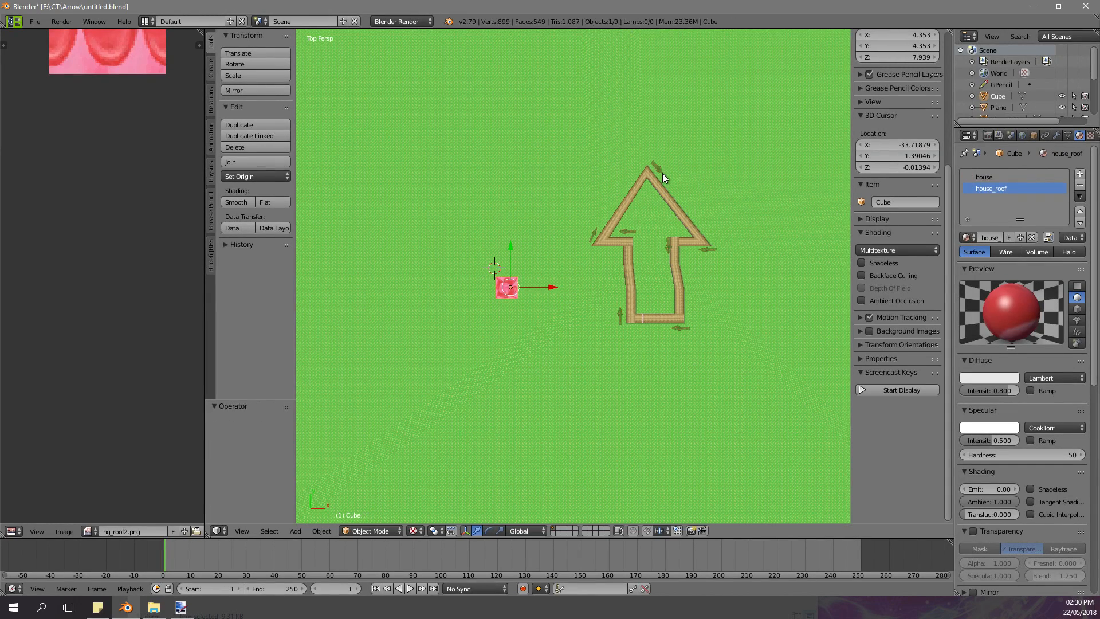
# - In orthographic top view, duplicate the house repeatedly in an arc from the track's left side over the arrow tip to its upper right
pyautogui.press('KP_5')
pyautogui.press('g')
pyautogui.press('Escape')
pyautogui.keyDown('shift'); pyautogui.moveTo(654, 280); pyautogui.dragTo(570, 360, button='middle'); pyautogui.keyUp('shift')
pyautogui.scroll(-2, 564, 347)
pyautogui.hotkey('shift', 'd')
pyautogui.click(551, 278)
pyautogui.hotkey('shift', 'd')
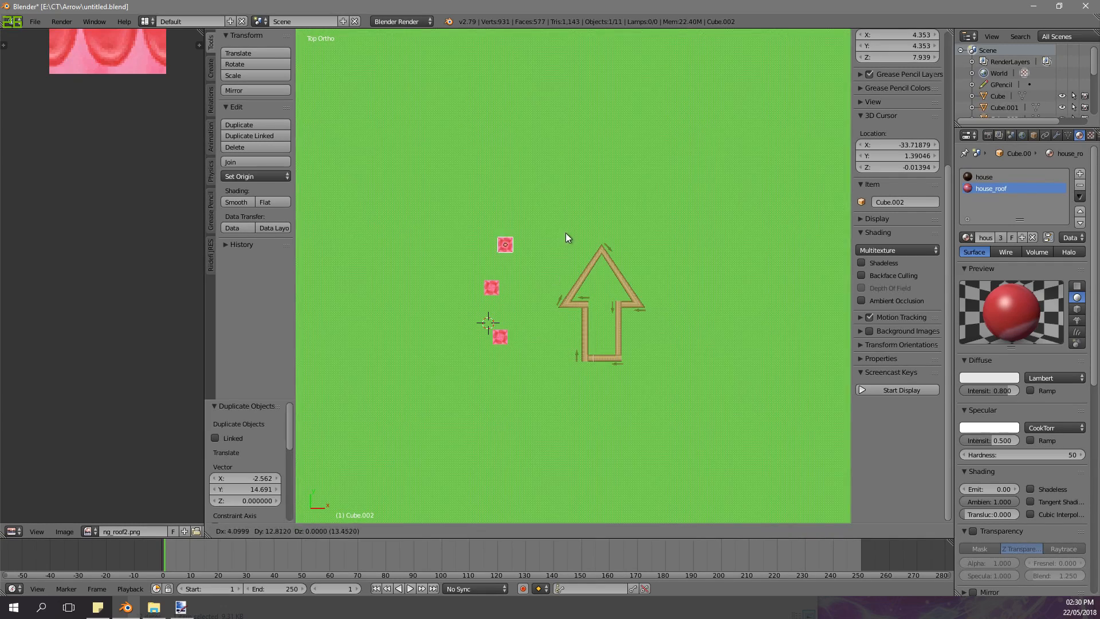
pyautogui.click(658, 165)
pyautogui.hotkey('shift', 'd')
pyautogui.click(724, 162)
pyautogui.hotkey('shift', 'd')
pyautogui.click(762, 198)
pyautogui.hotkey('shift', 'd')
pyautogui.click(779, 229)
# - Continue duplicating the house down the right side and below the track to complete the ring, and return to a perspective view
pyautogui.hotkey('shift', 'd')
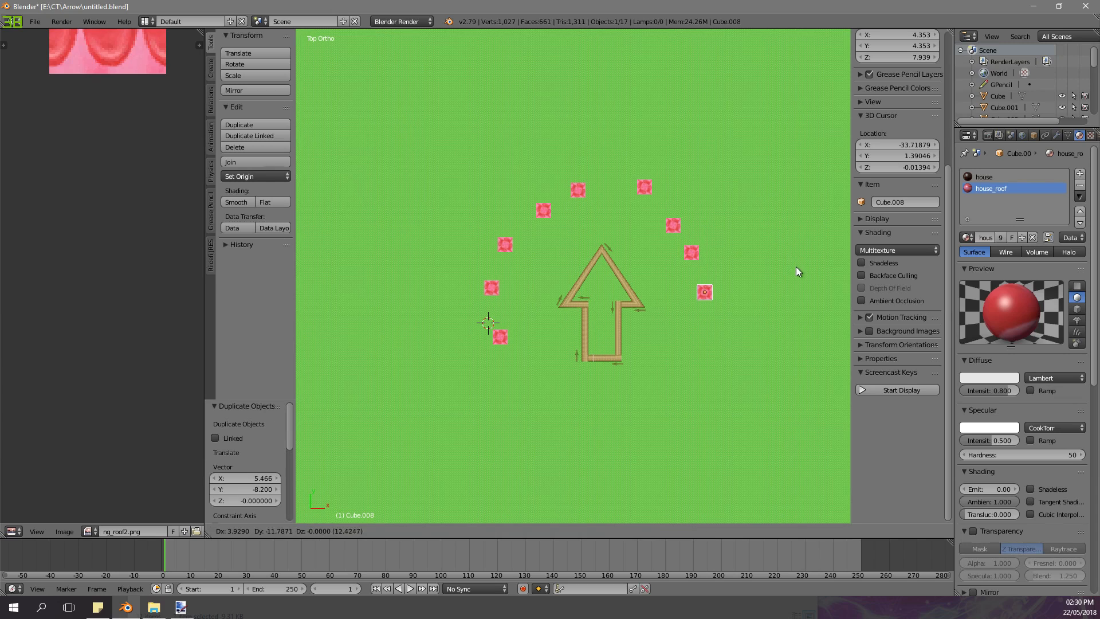
pyautogui.click(702, 415)
pyautogui.hotkey('shift', 'd')
pyautogui.click(641, 464)
pyautogui.hotkey('shift', 'd')
pyautogui.click(595, 475)
pyautogui.hotkey('shift', 'd')
pyautogui.click(548, 459)
pyautogui.hotkey('shift', 'd')
pyautogui.click(520, 438)
pyautogui.hotkey('shift', 'd')
pyautogui.rightClick(533, 431)
pyautogui.moveTo(627, 381); pyautogui.dragTo(504, 282, button='middle')
pyautogui.press('KP_5')
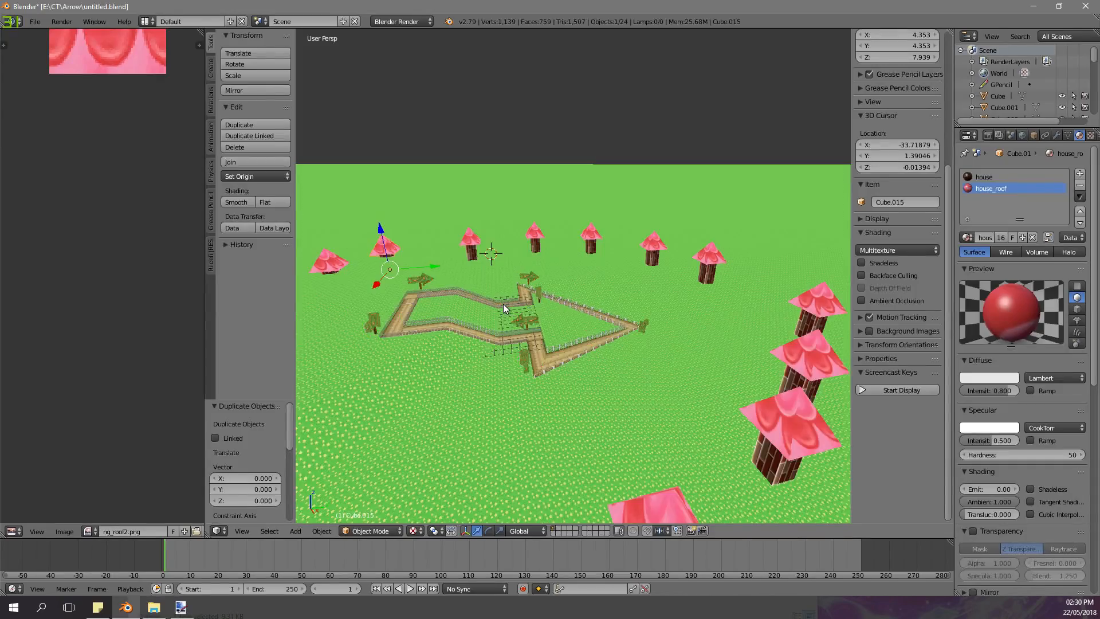
# - Raise four neighbouring houses on one side of the ring along Z so their bases sit on the grass
pyautogui.moveTo(611, 284); pyautogui.dragTo(483, 287, button='middle')
pyautogui.scroll(3, 536, 215)
pyautogui.moveTo(600, 212); pyautogui.dragTo(507, 197, button='middle')
pyautogui.moveTo(680, 215); pyautogui.dragTo(680, 205)
pyautogui.rightClick(622, 222)
pyautogui.moveTo(624, 226); pyautogui.dragTo(624, 211)
pyautogui.rightClick(538, 223)
pyautogui.moveTo(539, 219); pyautogui.dragTo(538, 191)
pyautogui.rightClick(458, 217)
pyautogui.moveTo(464, 204); pyautogui.dragTo(465, 197)
pyautogui.moveTo(465, 197); pyautogui.dragTo(524, 218, button='middle')
# - Lower the next four houses around the ring along Z onto the grass, the third of them by 5.823
pyautogui.moveTo(417, 257); pyautogui.dragTo(612, 243, button='middle')
pyautogui.rightClick(677, 215)
pyautogui.moveTo(616, 182); pyautogui.dragTo(607, 204)
pyautogui.rightClick(525, 231)
pyautogui.moveTo(525, 223); pyautogui.dragTo(423, 260)
pyautogui.moveTo(423, 261); pyautogui.dragTo(521, 231, button='middle')
pyautogui.rightClick(540, 225)
pyautogui.moveTo(541, 225); pyautogui.dragTo(541, 249)
pyautogui.rightClick(424, 240)
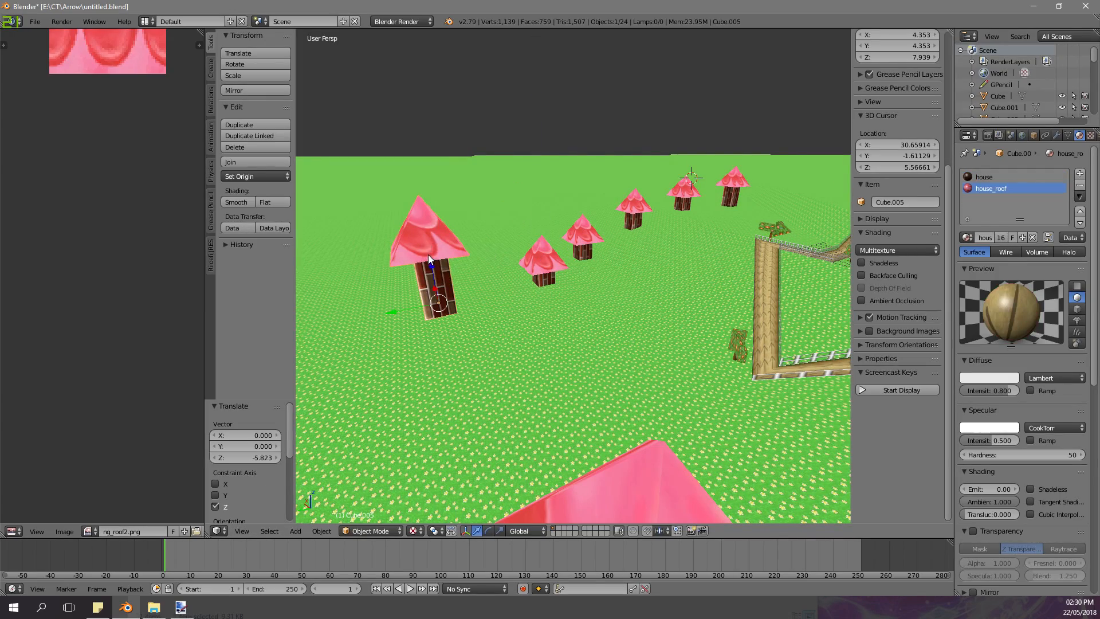
pyautogui.moveTo(428, 255); pyautogui.dragTo(434, 286)
pyautogui.moveTo(439, 359); pyautogui.dragTo(439, 360)
# - Adjust the following houses around the ring up or down along Z until each base meets the uneven ground
pyautogui.moveTo(441, 358); pyautogui.dragTo(624, 327, button='middle')
pyautogui.moveTo(766, 293); pyautogui.dragTo(769, 282)
pyautogui.moveTo(765, 293); pyautogui.dragTo(465, 304, button='middle')
pyautogui.rightClick(622, 287)
pyautogui.moveTo(623, 287); pyautogui.dragTo(629, 325)
pyautogui.rightClick(688, 257)
pyautogui.moveTo(686, 252); pyautogui.dragTo(690, 274)
pyautogui.rightClick(729, 238)
pyautogui.moveTo(724, 224); pyautogui.dragTo(704, 214)
pyautogui.moveTo(703, 215); pyautogui.dragTo(785, 219, button='middle')
pyautogui.rightClick(575, 218)
pyautogui.moveTo(580, 190); pyautogui.dragTo(582, 198)
pyautogui.moveTo(575, 196); pyautogui.dragTo(551, 256, button='middle')
# - Raise one more house in the ring along Z to match the ground height
pyautogui.scroll(-3, 459, 247)
pyautogui.scroll(5, 551, 256)
pyautogui.scroll(1, 551, 257)
pyautogui.rightClick(533, 218)
pyautogui.moveTo(533, 216); pyautogui.dragTo(536, 193)
pyautogui.rightClick(524, 196)
pyautogui.press('g')
pyautogui.moveTo(647, 225); pyautogui.dragTo(659, 249, button='middle')
pyautogui.scroll(-8, 659, 249)
pyautogui.moveTo(559, 198); pyautogui.dragTo(562, 162, button='middle')
pyautogui.scroll(7, 581, 259)
# - Save the scene with the height-adjusted houses to untitled.blend
pyautogui.hotkey('ctrl', 's')
pyautogui.scroll(-4, 576, 292)
pyautogui.scroll(4, 558, 232)
pyautogui.scroll(2, 559, 204)
pyautogui.scroll(3, 558, 184)
pyautogui.scroll(-6, 558, 183)
pyautogui.hotkey('ctrl', 's')
pyautogui.click(556, 190)
pyautogui.scroll(2, 534, 180)
pyautogui.scroll(-2, 542, 164)
pyautogui.scroll(-5, 562, 162)
pyautogui.press('a')
pyautogui.press('a')
pyautogui.scroll(-6, 579, 201)
pyautogui.moveTo(565, 212); pyautogui.dragTo(581, 208, button='middle')
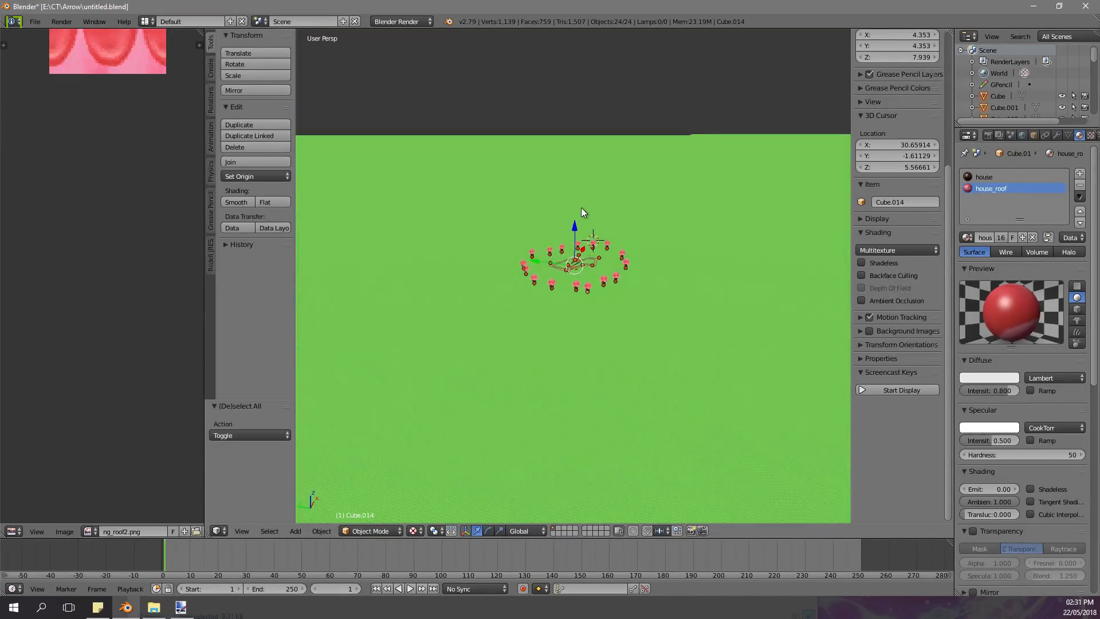
pyautogui.scroll(3, 581, 207)
pyautogui.press('Tab')
pyautogui.scroll(3, 581, 207)
pyautogui.scroll(-4, 581, 207)
pyautogui.scroll(3, 580, 208)
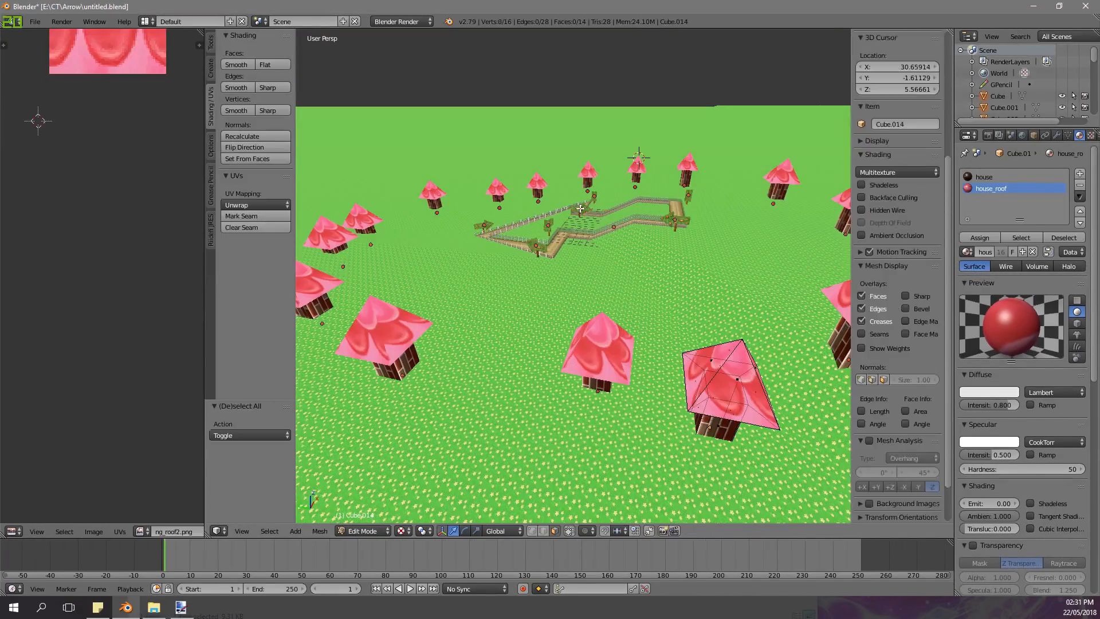
pyautogui.press('a')
pyautogui.scroll(-5, 999, 99)
pyautogui.scroll(-2, 986, 103)
pyautogui.press('a')
pyautogui.scroll(-5, 897, 230)
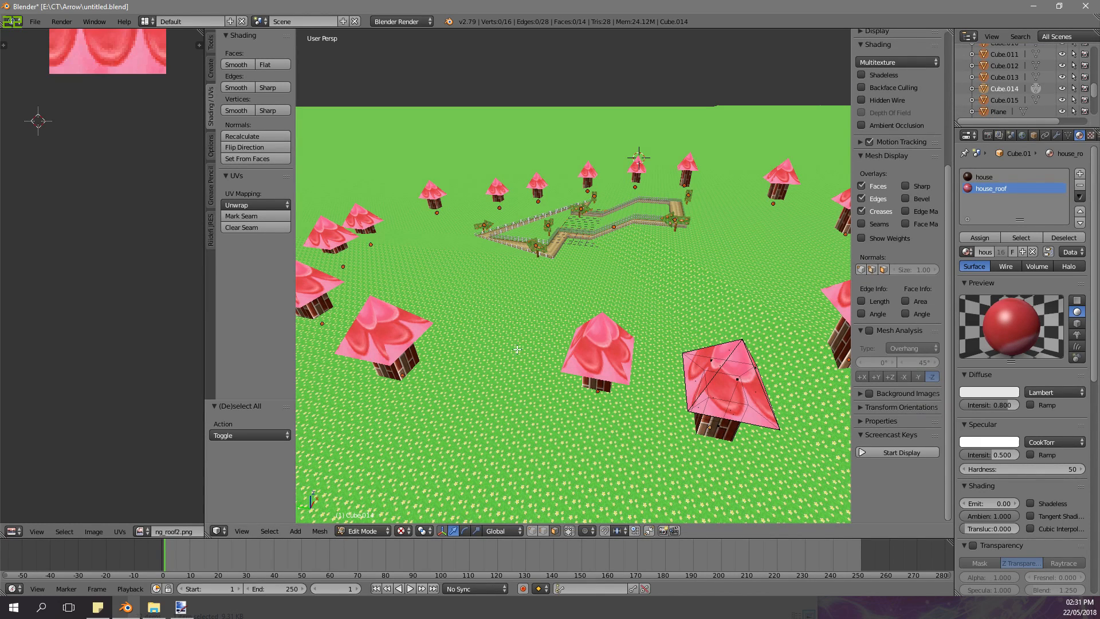
pyautogui.press('Tab')
# - Try to join all objects in the scene into the active house Cube.014, and undo the join
pyautogui.press('a')
pyautogui.press('a')
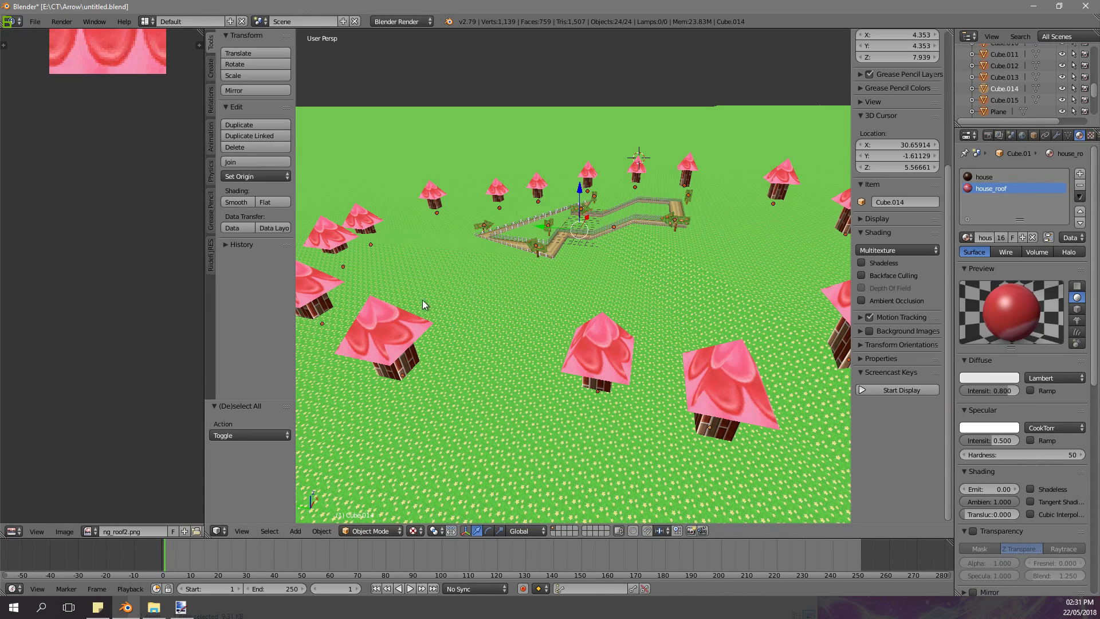
pyautogui.click(245, 163)
pyautogui.press('Tab')
pyautogui.moveTo(423, 213); pyautogui.dragTo(452, 172, button='middle')
pyautogui.scroll(-5, 486, 189)
pyautogui.moveTo(510, 195); pyautogui.dragTo(534, 221, button='middle')
pyautogui.press('Tab')
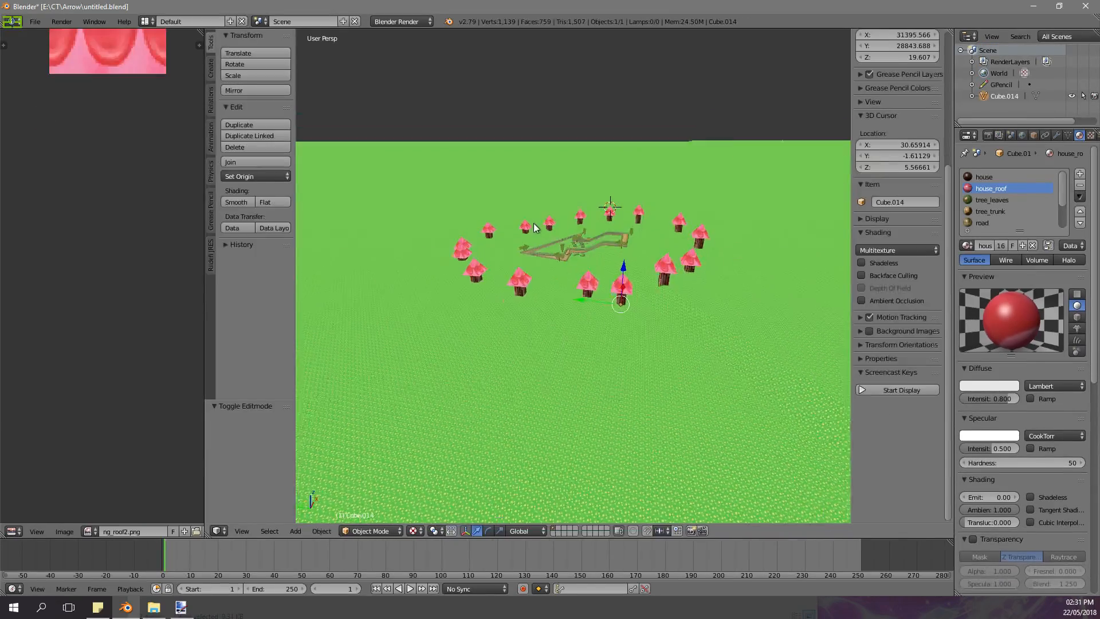
pyautogui.scroll(5, 534, 224)
pyautogui.hotkey('ctrl', 'z')
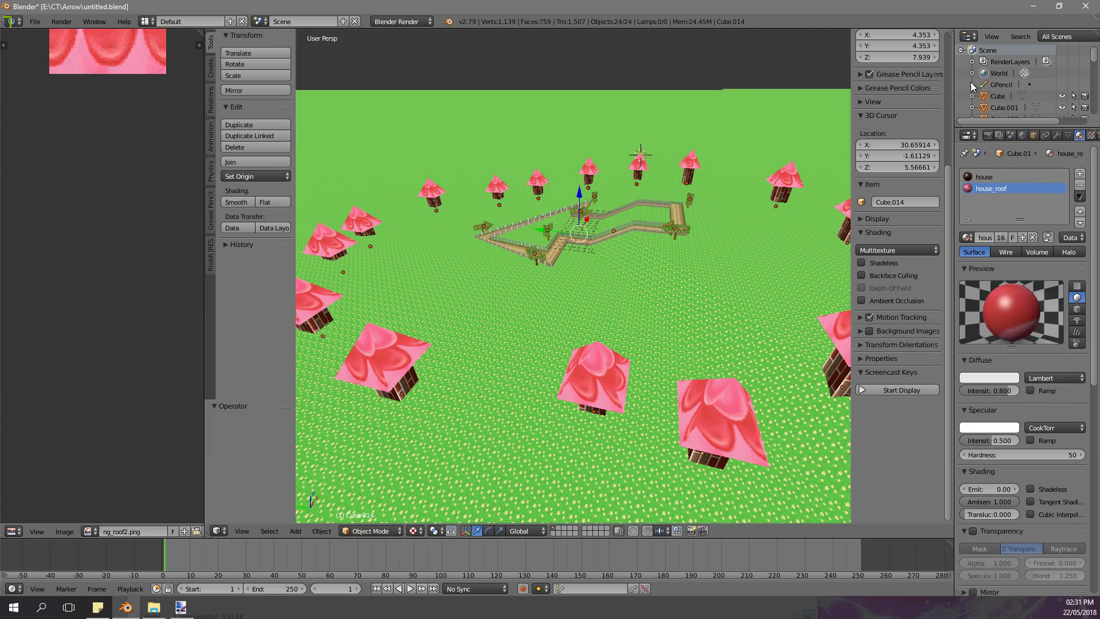
# - Try to delete the active Grease Pencil frame from the scene
pyautogui.rightClick(1006, 96)
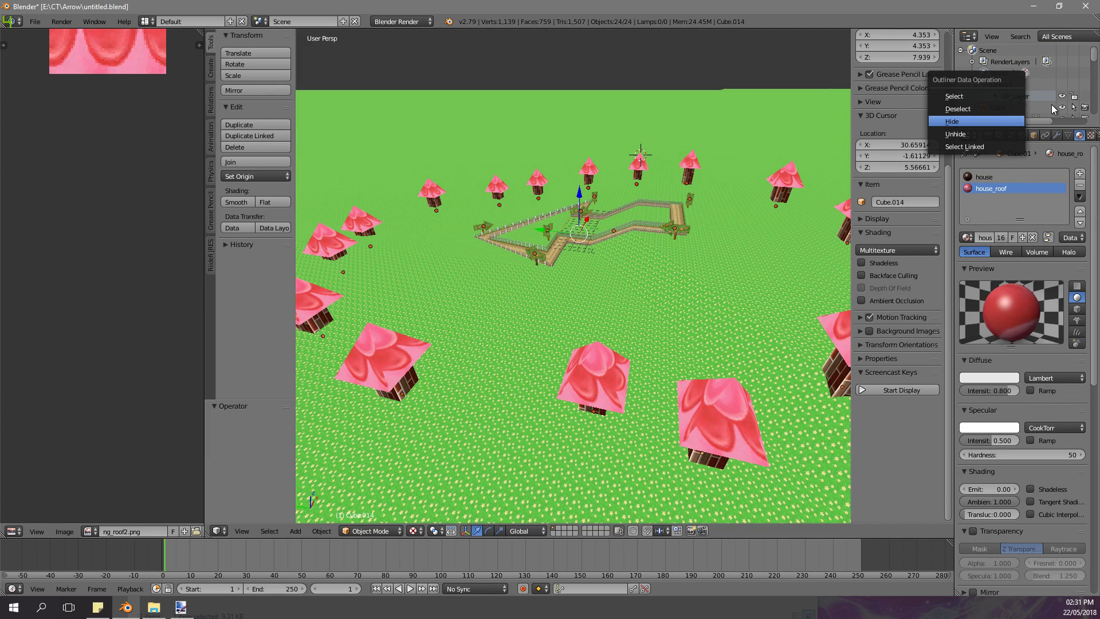
pyautogui.click(210, 204)
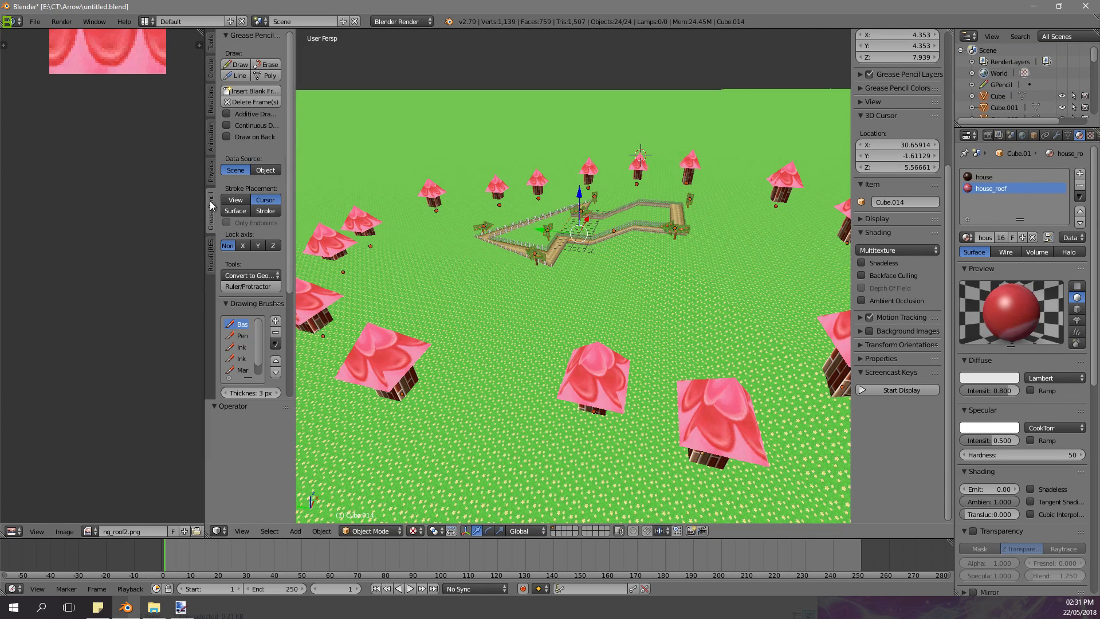
pyautogui.click(269, 107)
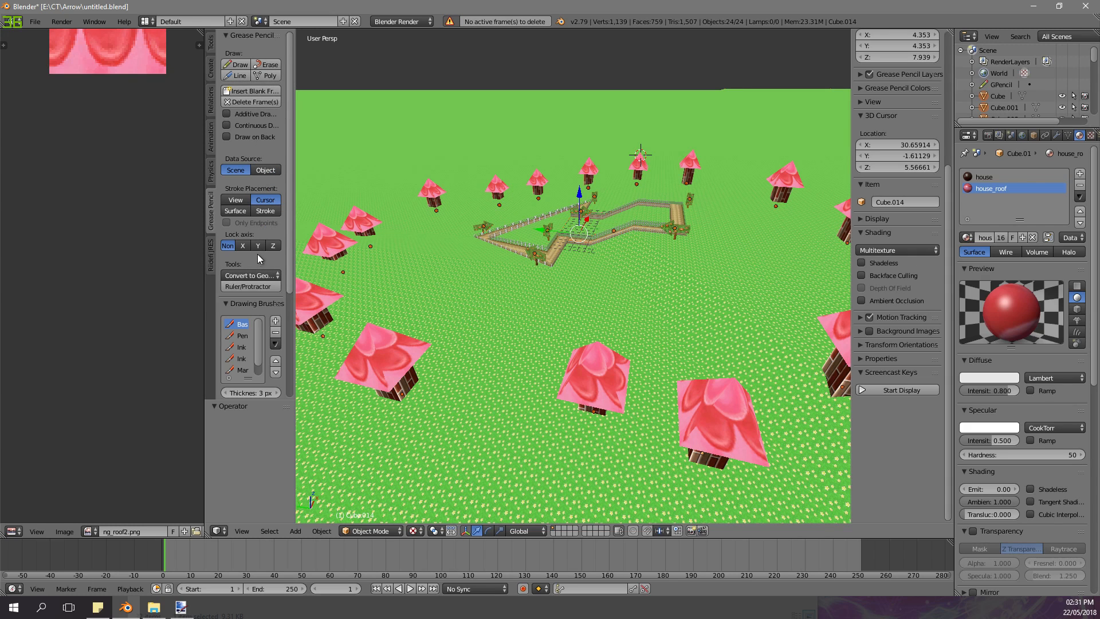
pyautogui.click(211, 100)
pyautogui.moveTo(561, 286)
pyautogui.mouseDown(button='middle')
pyautogui.moveTo(594, 204)
pyautogui.moveTo(593, 240)
pyautogui.mouseUp(button='middle')
# - Save the scene as a new copy named untitled1.blend
pyautogui.click(35, 22)
pyautogui.click(43, 112)
pyautogui.click(1016, 64)
pyautogui.click(1079, 52)
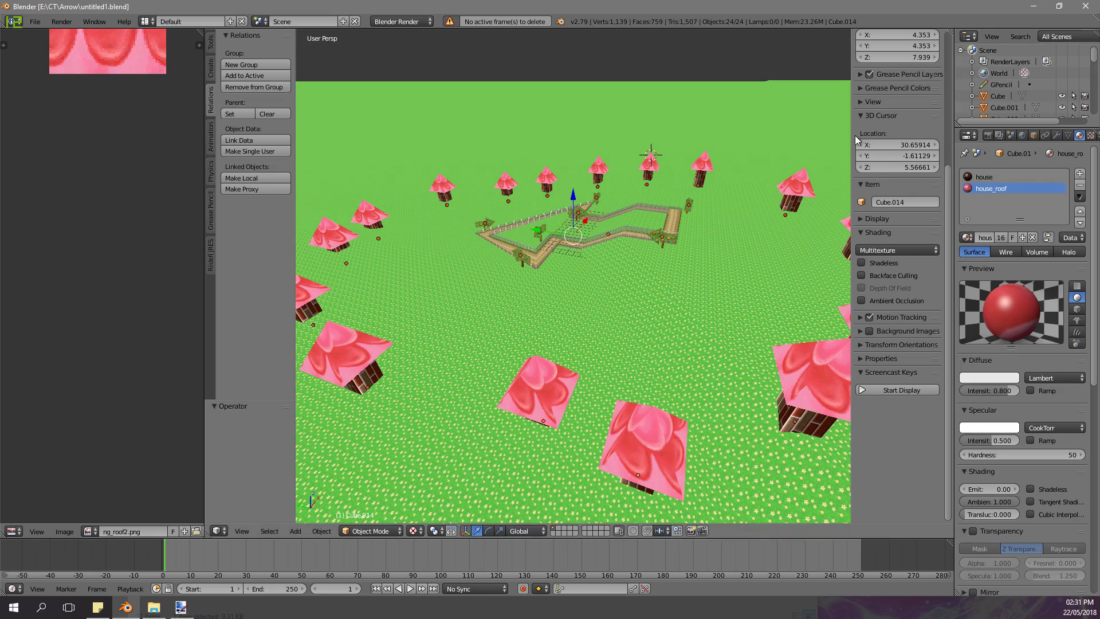
pyautogui.press('Tab')
pyautogui.press('a')
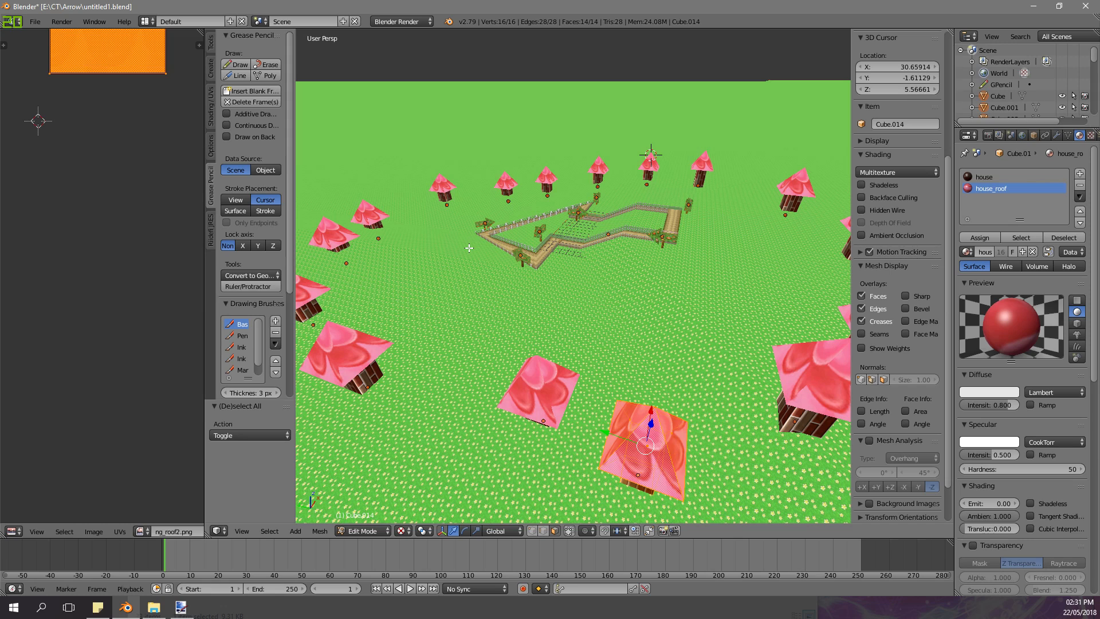
pyautogui.press('a')
pyautogui.press('Tab')
# - Make the track object Plane active, select every object, and join them all into it
pyautogui.rightClick(466, 234)
pyautogui.press('a')
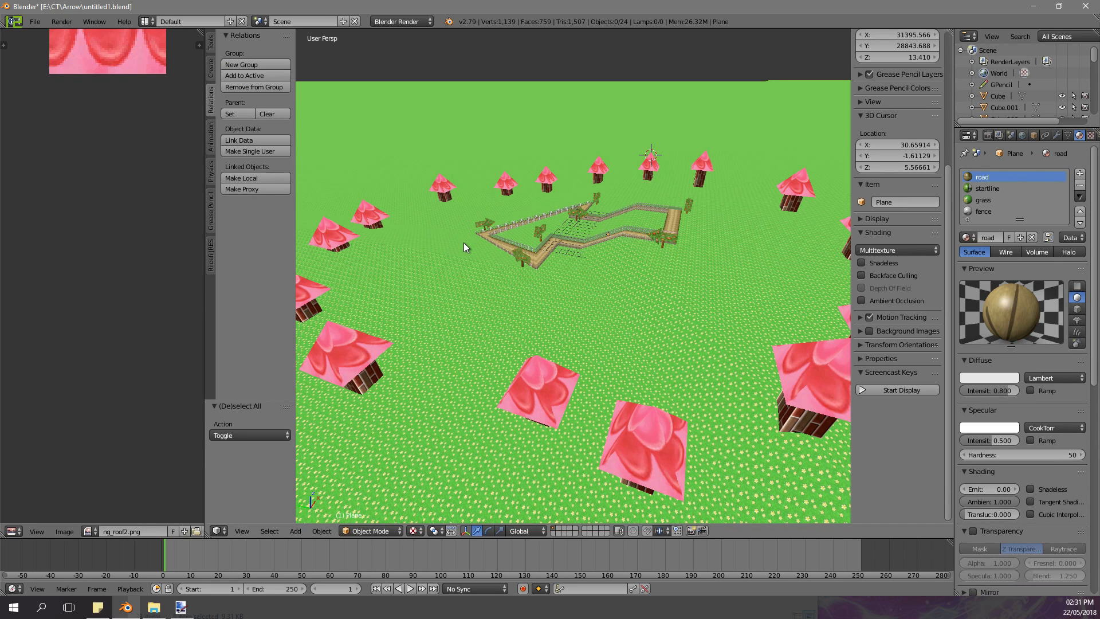
pyautogui.click(211, 42)
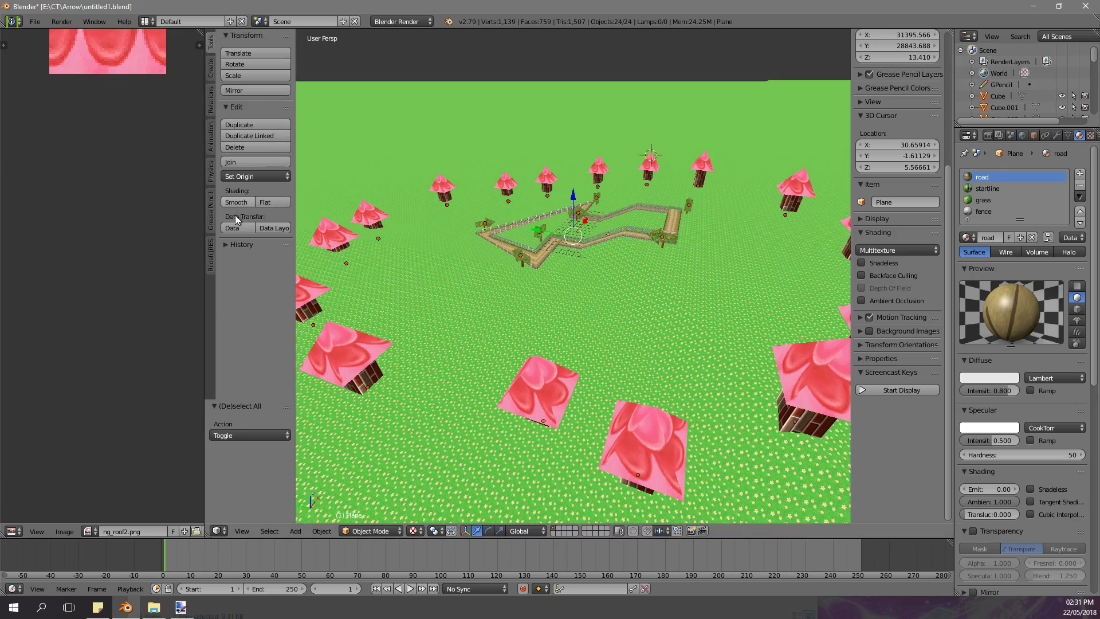
pyautogui.click(255, 162)
pyautogui.press('Tab')
pyautogui.press('Tab')
pyautogui.scroll(-6, 566, 203)
pyautogui.moveTo(497, 209); pyautogui.dragTo(566, 203, button='middle')
# - From the right orthographic view, raise the joined course 6.631 along Z and save the file
pyautogui.press('KP_3')
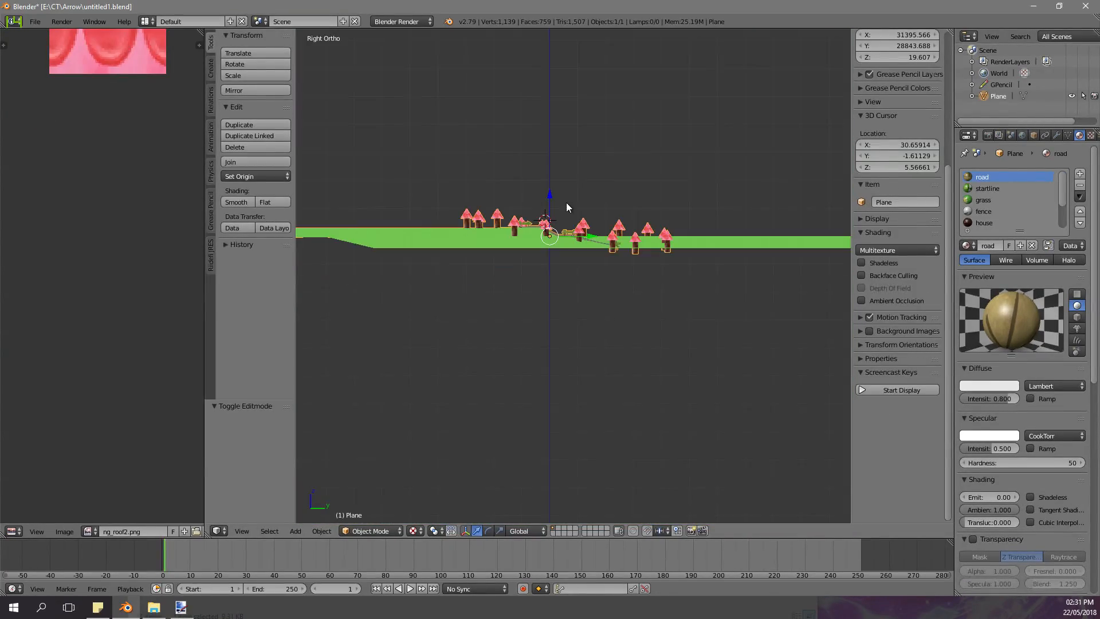
pyautogui.press('a')
pyautogui.moveTo(566, 220)
pyautogui.mouseDown()
pyautogui.moveTo(573, 194)
pyautogui.moveTo(578, 212)
pyautogui.mouseUp()
pyautogui.moveTo(568, 198); pyautogui.dragTo(521, 228, button='middle')
pyautogui.scroll(5, 545, 214)
pyautogui.hotkey('ctrl', 's')
# - Show the Riidefi JRES scene tools and widen the 3D viewport by narrowing the image editor
pyautogui.click(576, 223)
pyautogui.scroll(2, 573, 221)
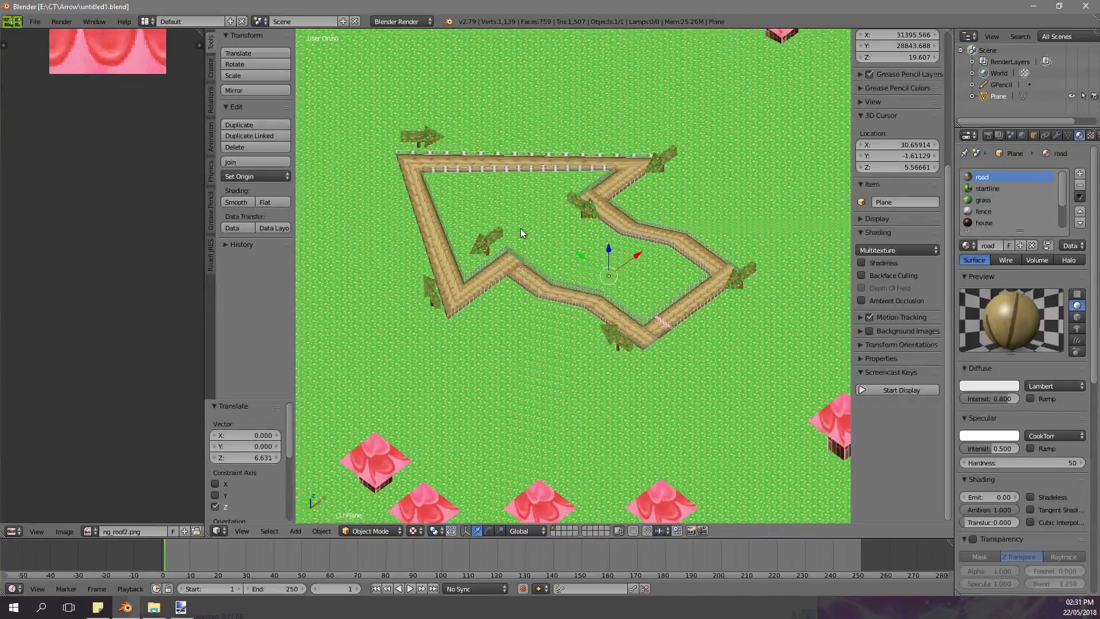
pyautogui.click(206, 242)
pyautogui.moveTo(205, 242); pyautogui.dragTo(62, 241)
pyautogui.moveTo(458, 229); pyautogui.dragTo(485, 112, button='middle')
pyautogui.press('a')
pyautogui.scroll(-3, 432, 142)
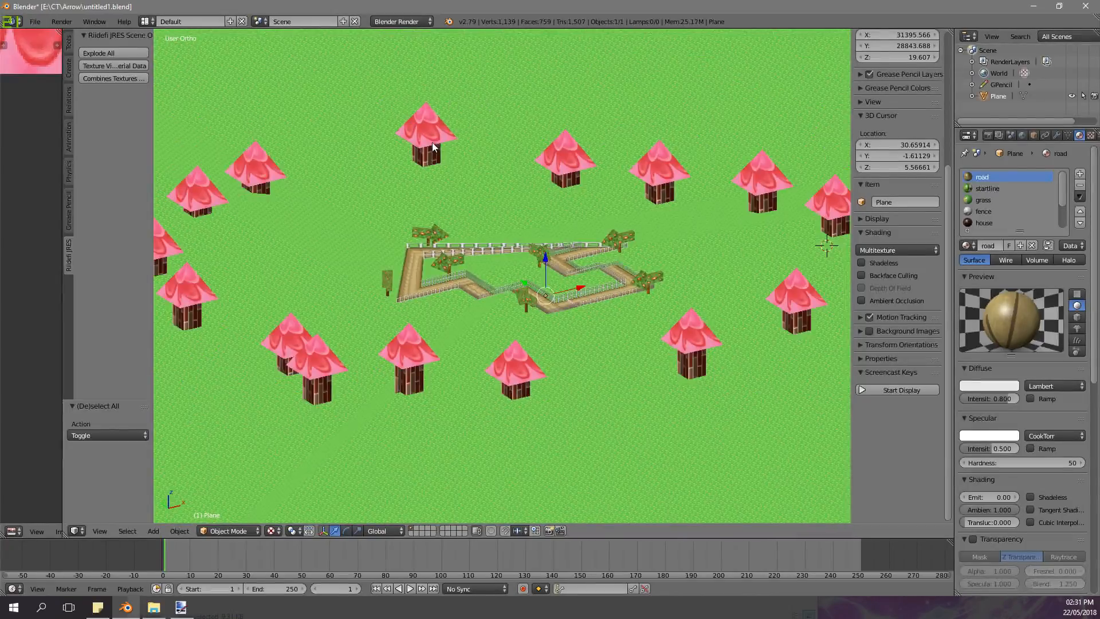
# - Examine the joined course mesh up close in Edit Mode
pyautogui.press('Tab')
pyautogui.scroll(8, 462, 161)
pyautogui.moveTo(462, 161); pyautogui.dragTo(443, 143, button='middle')
pyautogui.scroll(-10, 429, 281)
pyautogui.scroll(6, 443, 141)
pyautogui.scroll(3, 443, 140)
pyautogui.scroll(-1, 443, 140)
pyautogui.moveTo(443, 140); pyautogui.dragTo(430, 184, button='middle')
pyautogui.press('a')
# - Return the joined course to Object Mode and save the file
pyautogui.press('Tab')
pyautogui.scroll(-8, 430, 184)
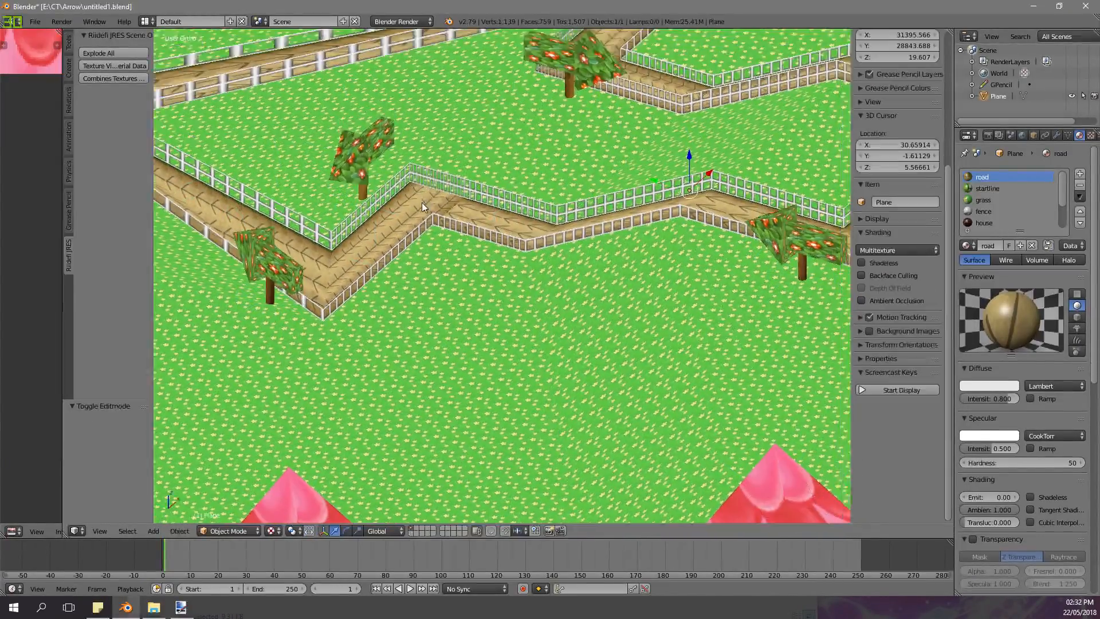
pyautogui.hotkey('ctrl', 's')
pyautogui.keyDown('shift'); pyautogui.moveTo(457, 130); pyautogui.dragTo(463, 141, button='middle'); pyautogui.keyUp('shift')
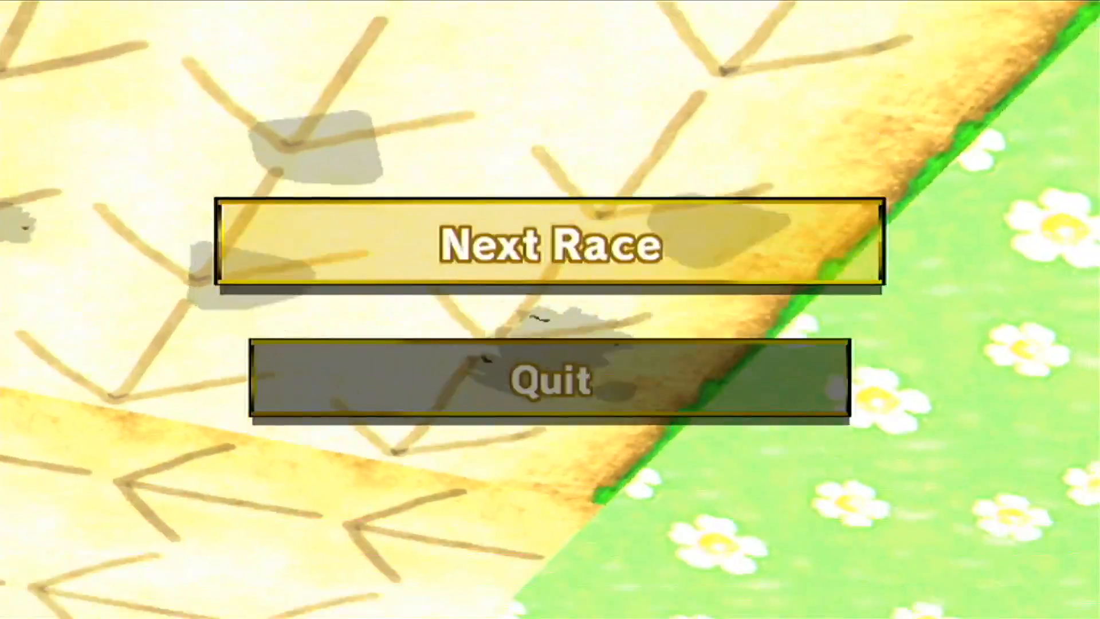
pyautogui.press('Up')
pyautogui.press('Down')
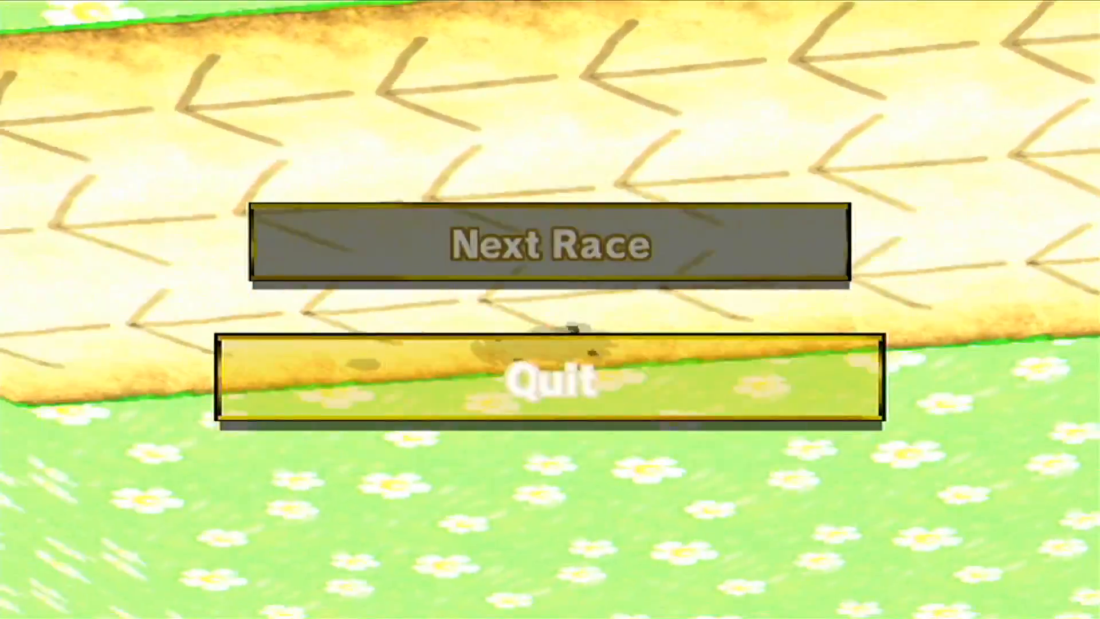
pyautogui.press('Up')
pyautogui.press('Down')
pyautogui.press('Up')
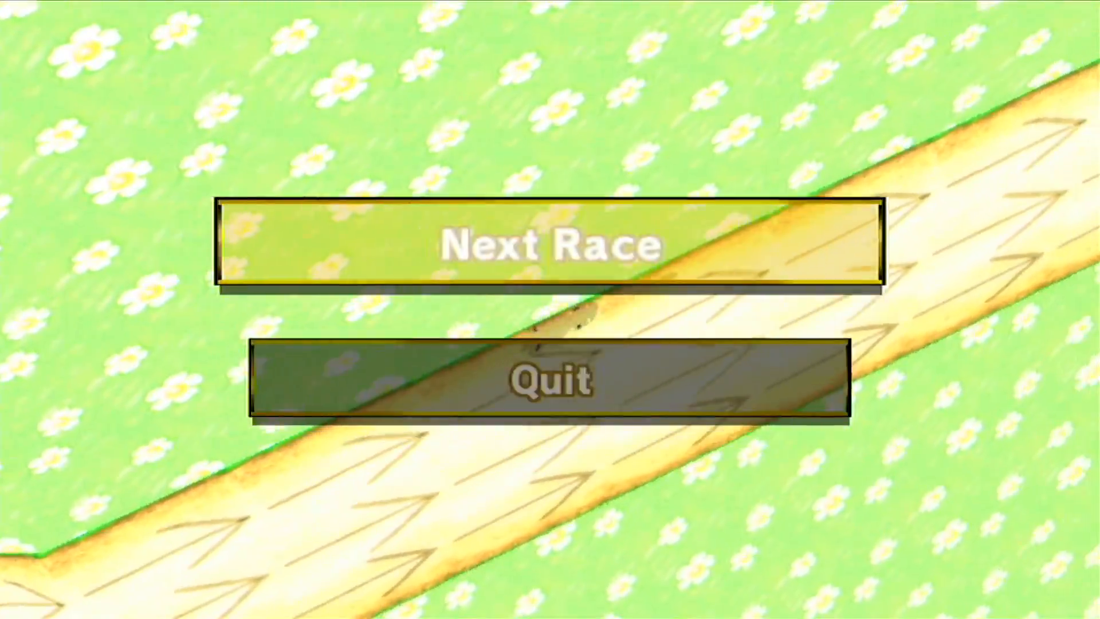
pyautogui.press('Down')
pyautogui.press('Up')
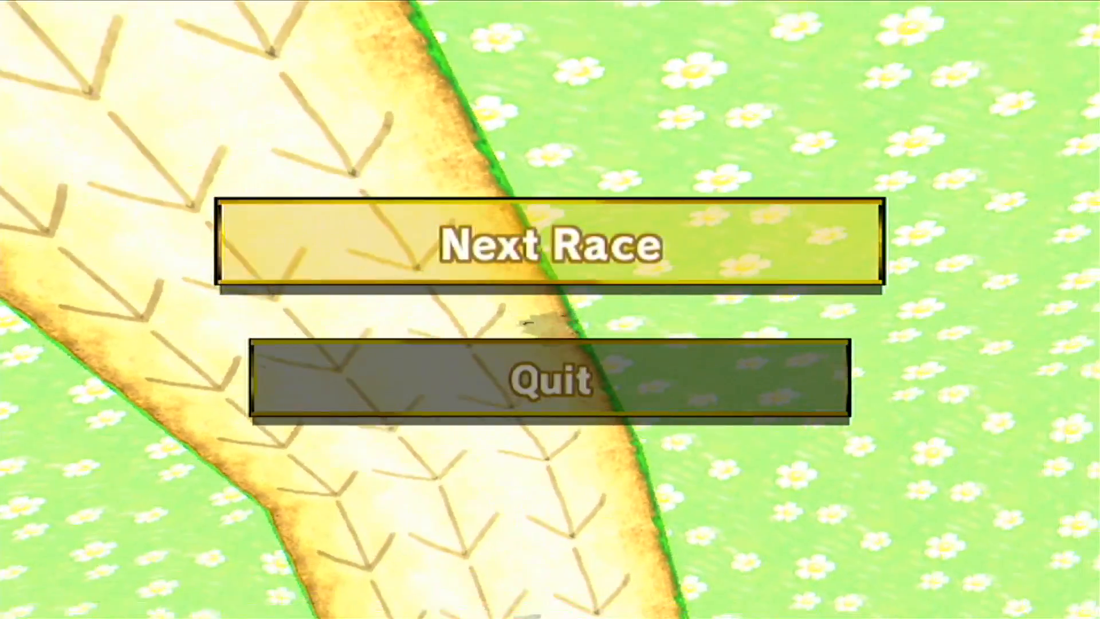
pyautogui.press('Down')
pyautogui.press('Up')
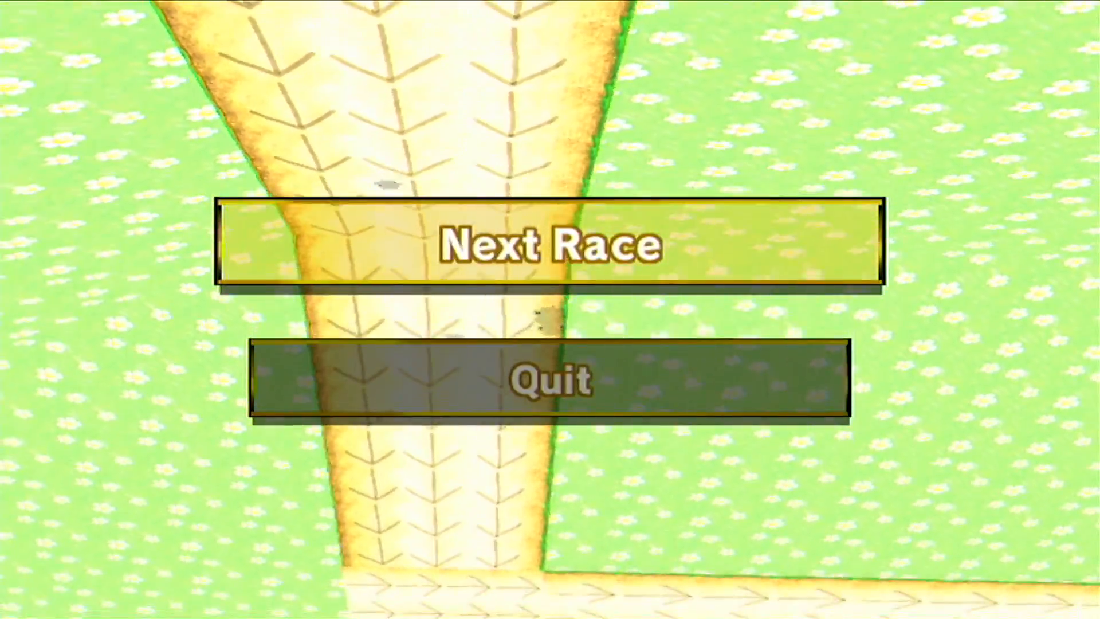